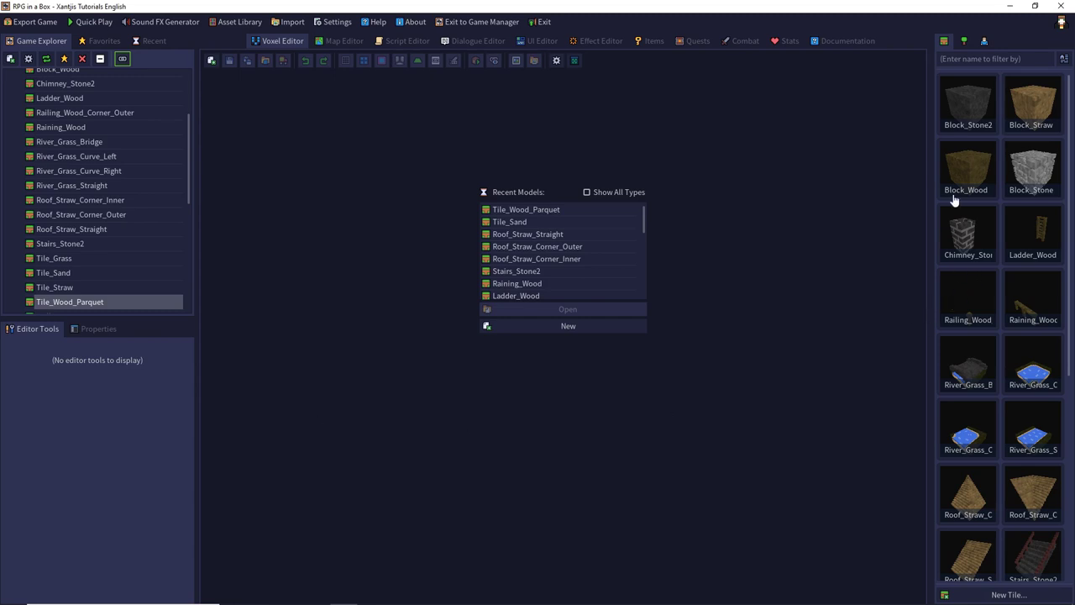
Look through the Block_Straw, Chimney_Stone2, Ladder_Wood, Raining_Wood and Stairs_Stone2 tile models in the voxel editor.
double_click(1040, 110)
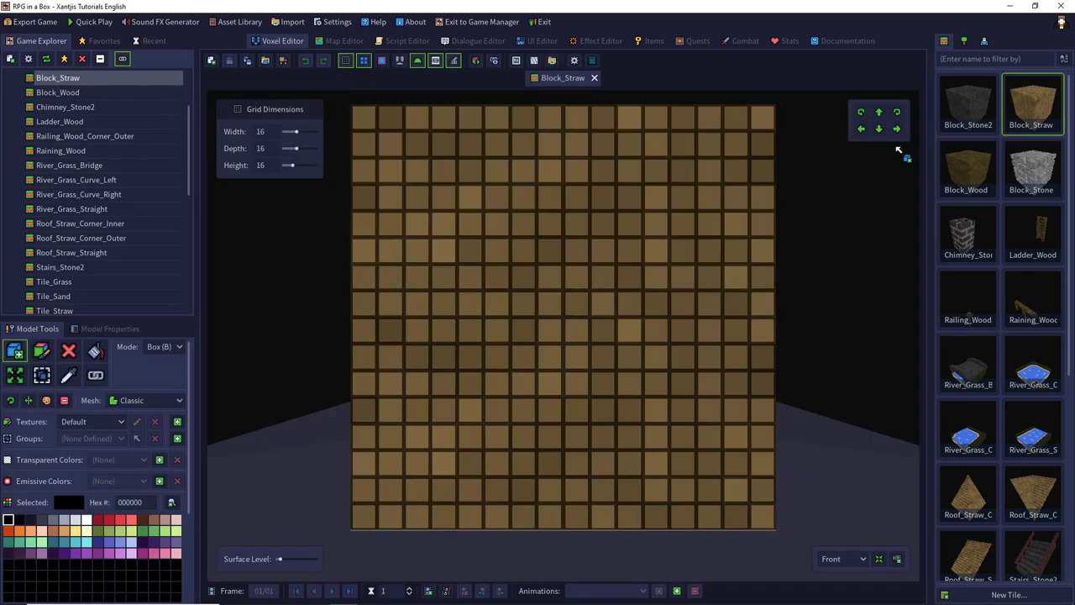
double_click(960, 230)
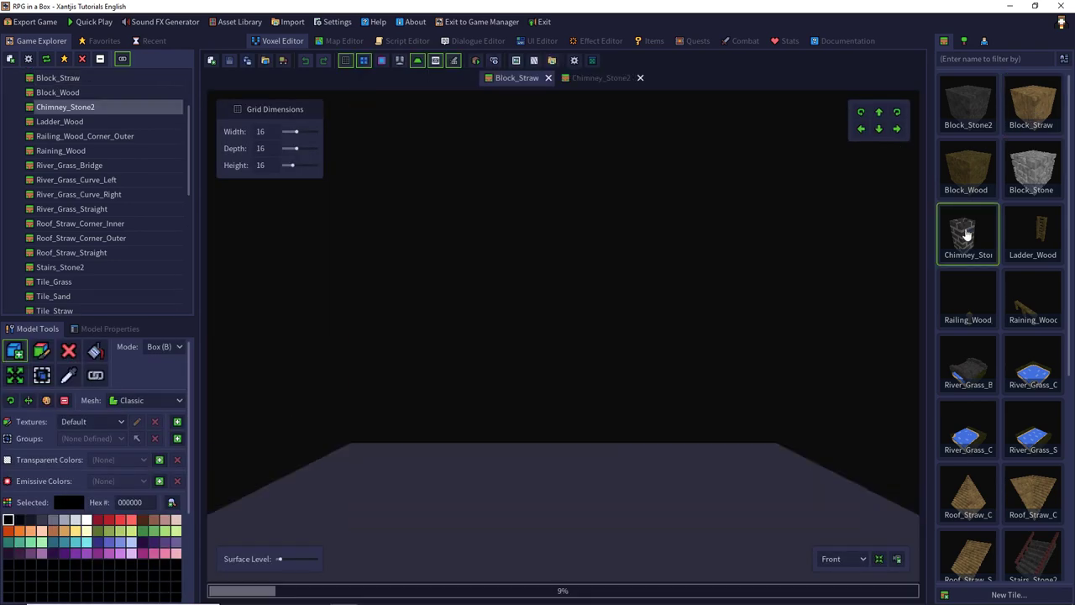
right_click_drag(812, 260, 756, 363)
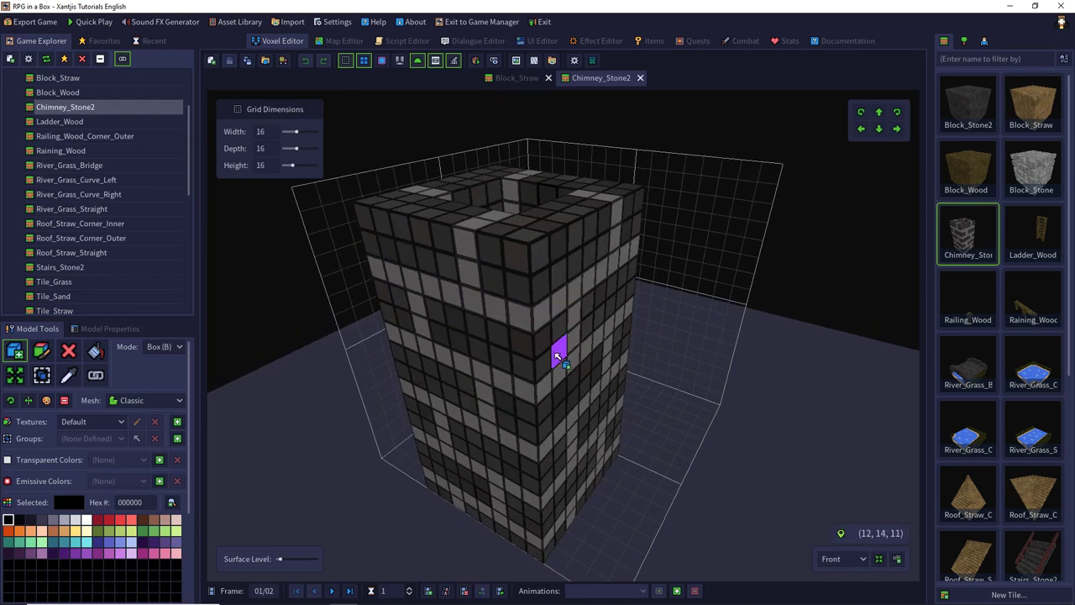
double_click(1046, 238)
middle_click_drag(890, 276, 837, 293)
double_click(1032, 297)
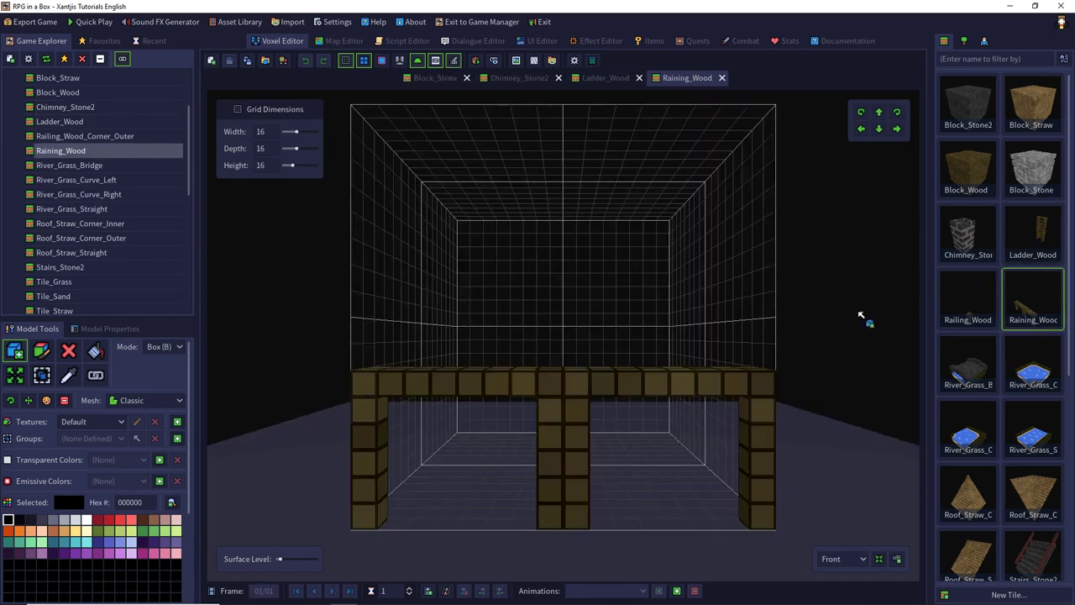
double_click(1043, 551)
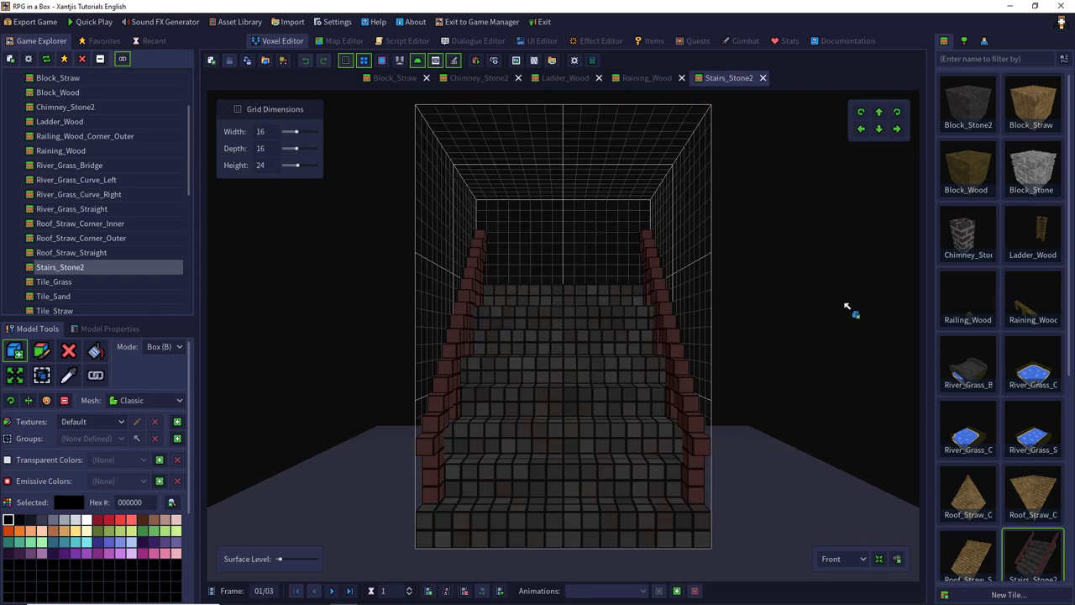
Look through the three Roof_Straw models, Tile_Sand and Tile_Wood_Parquet, showing the parquet tile in the Preview camera view.
scroll(972, 378, "down", 3)
double_click(970, 376)
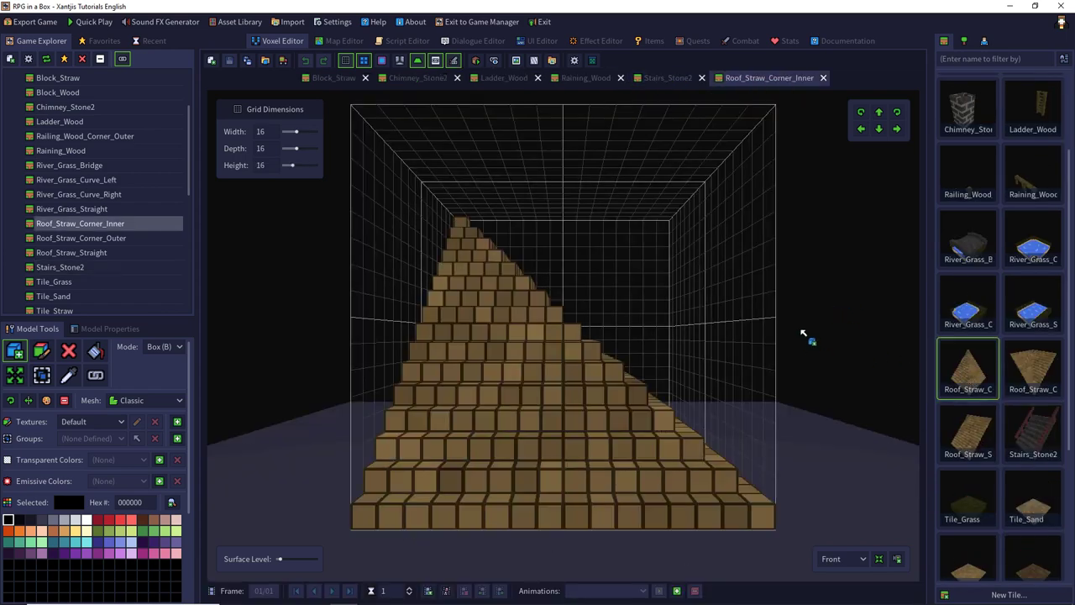
double_click(1034, 370)
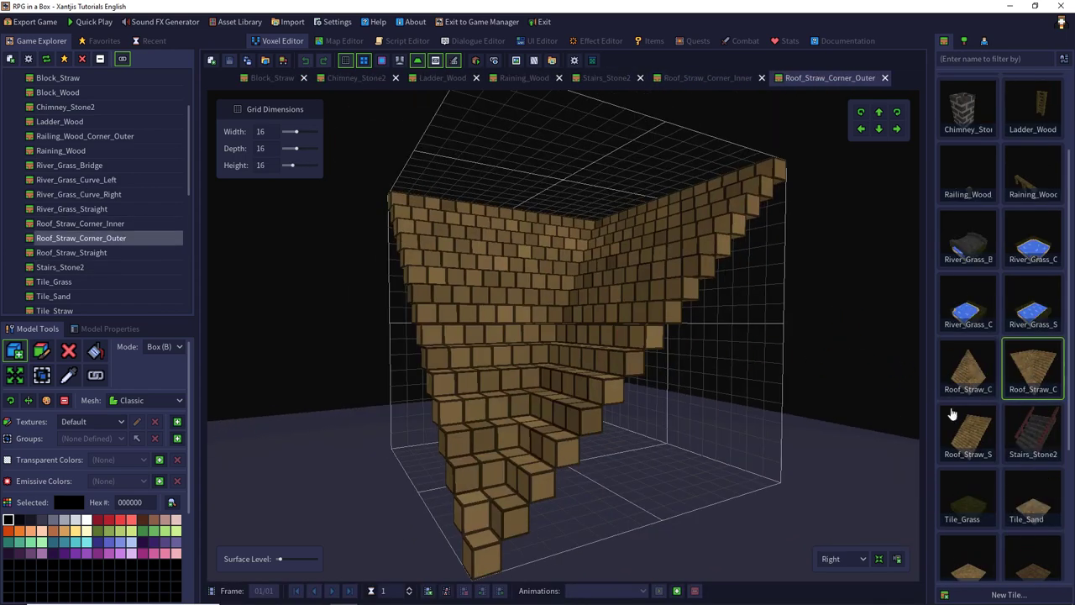
double_click(976, 434)
scroll(974, 420, "down", 3)
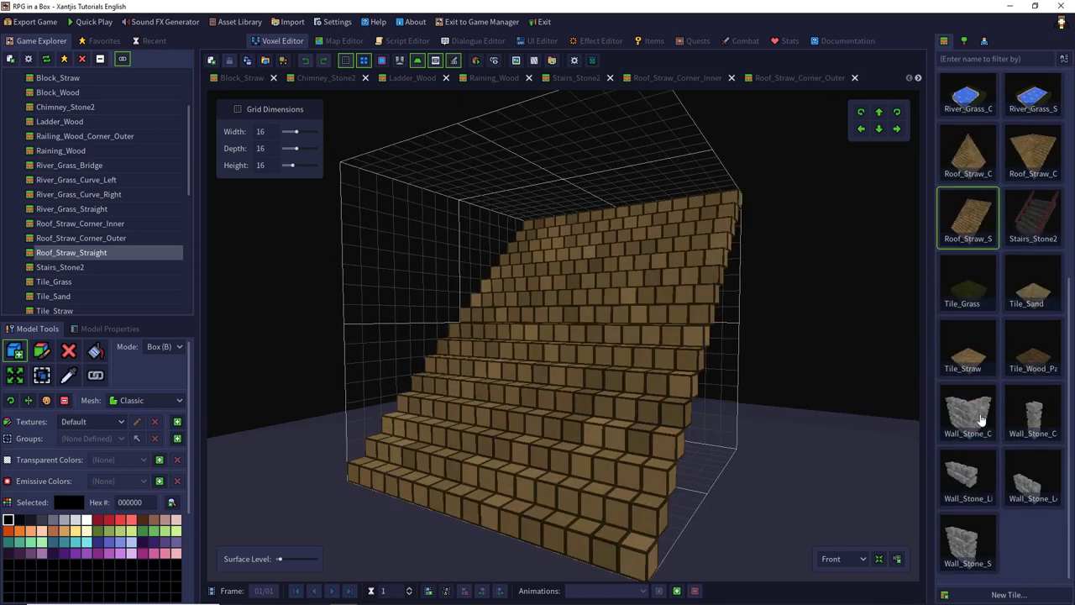
double_click(1044, 298)
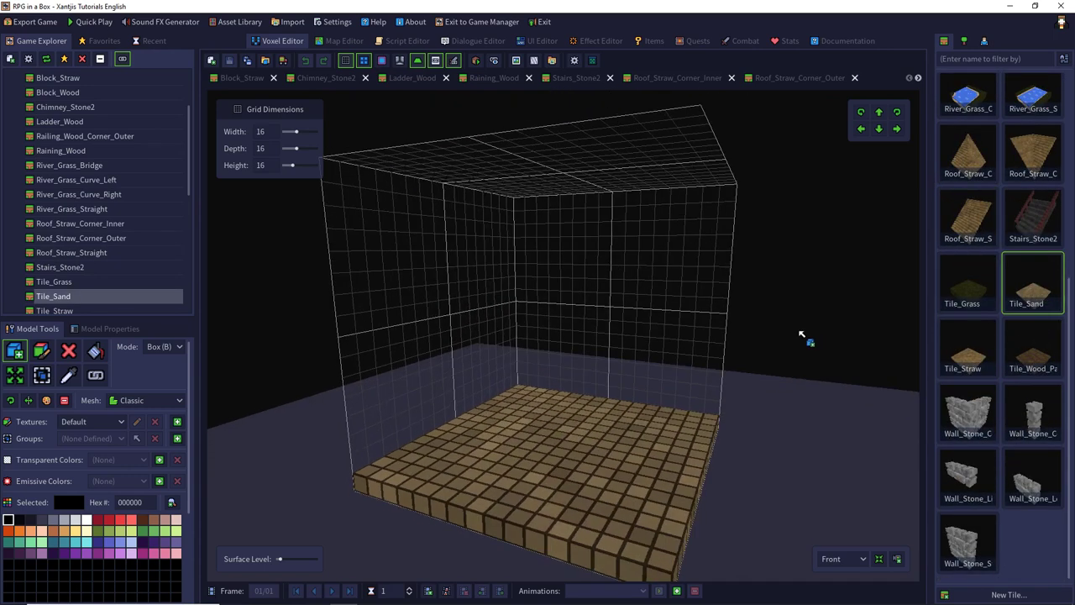
double_click(1033, 358)
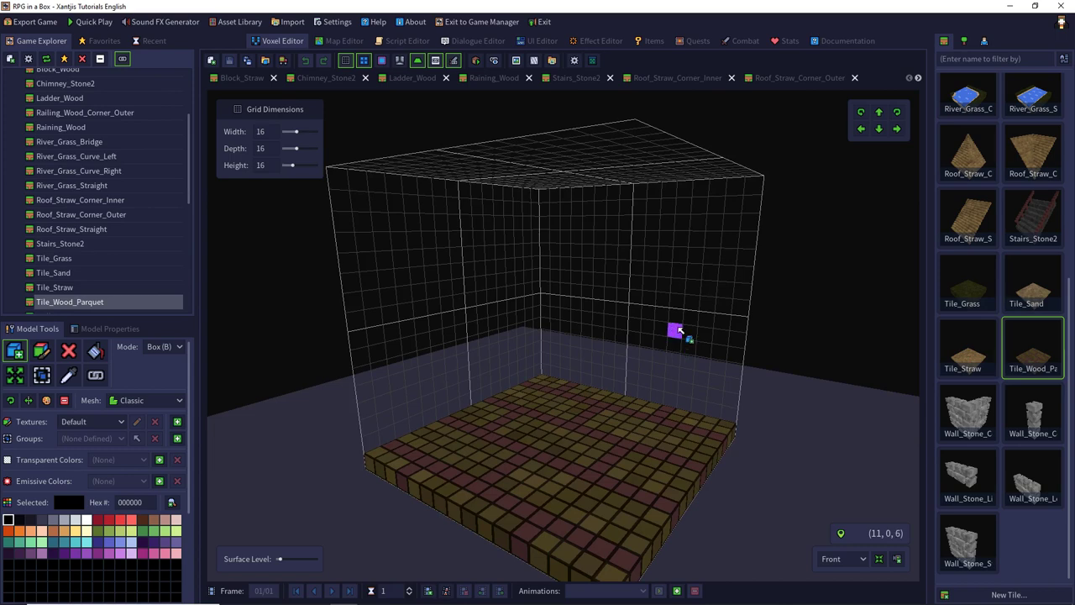
left_click(836, 560)
left_click(834, 589)
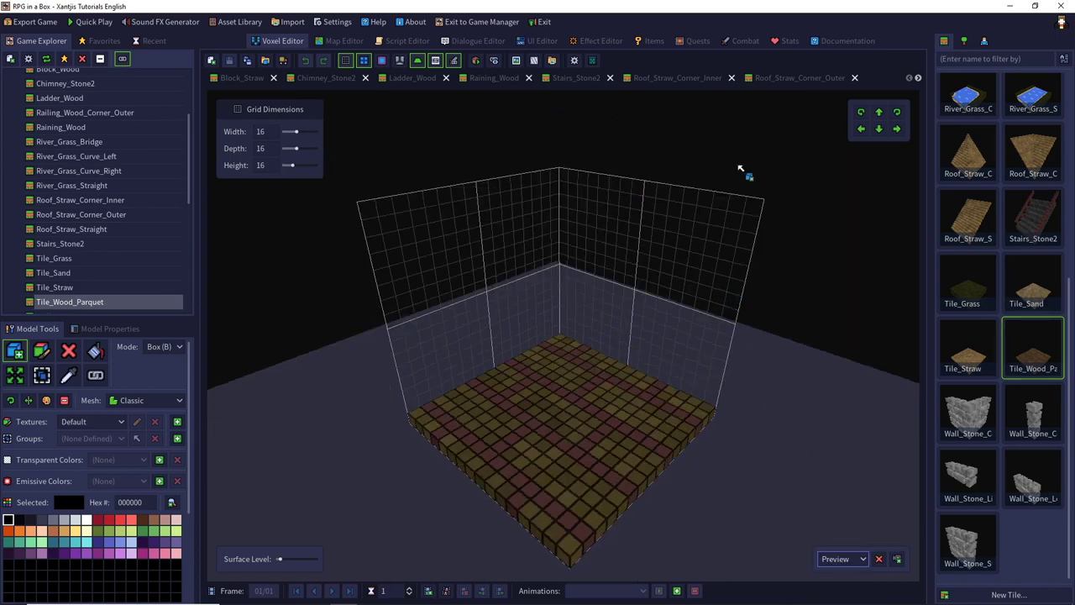
Open the Door_Wood model from the object models in the voxel editor and inspect it.
scroll(964, 353, "up", 5)
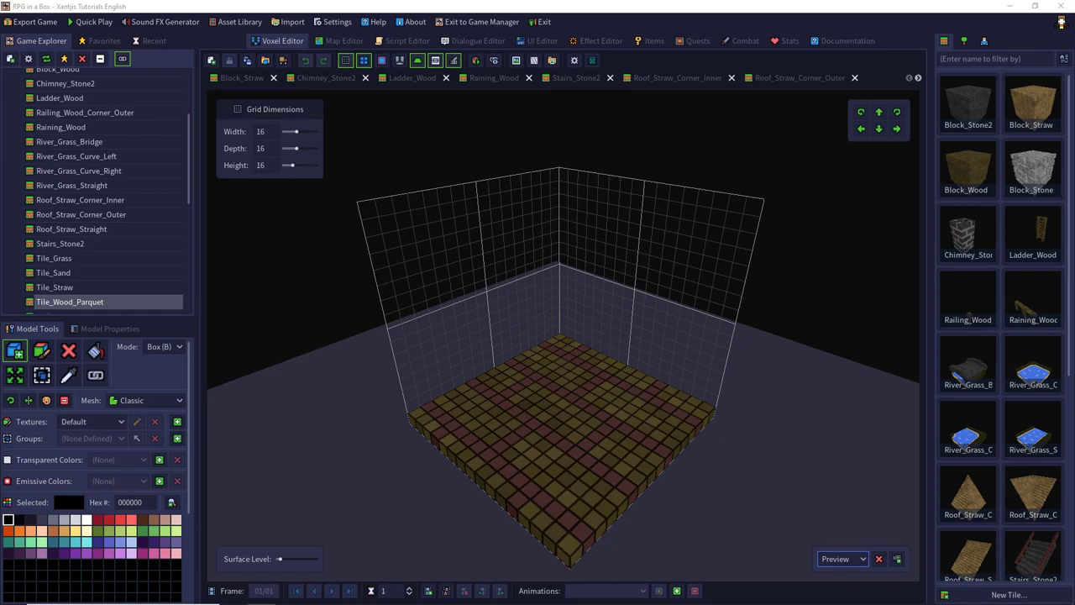
left_click(964, 42)
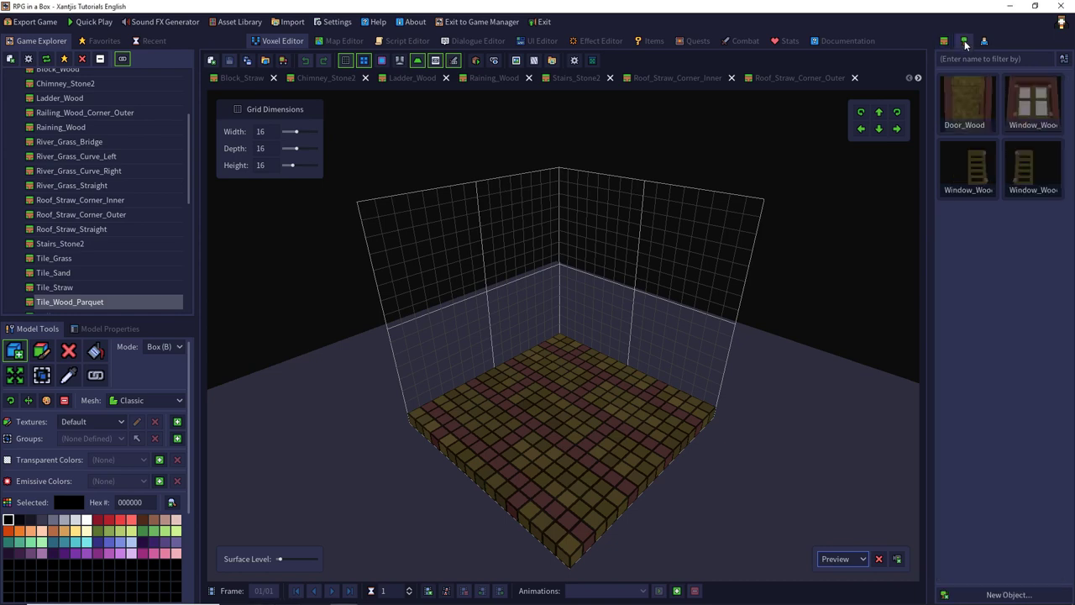
left_click(973, 103)
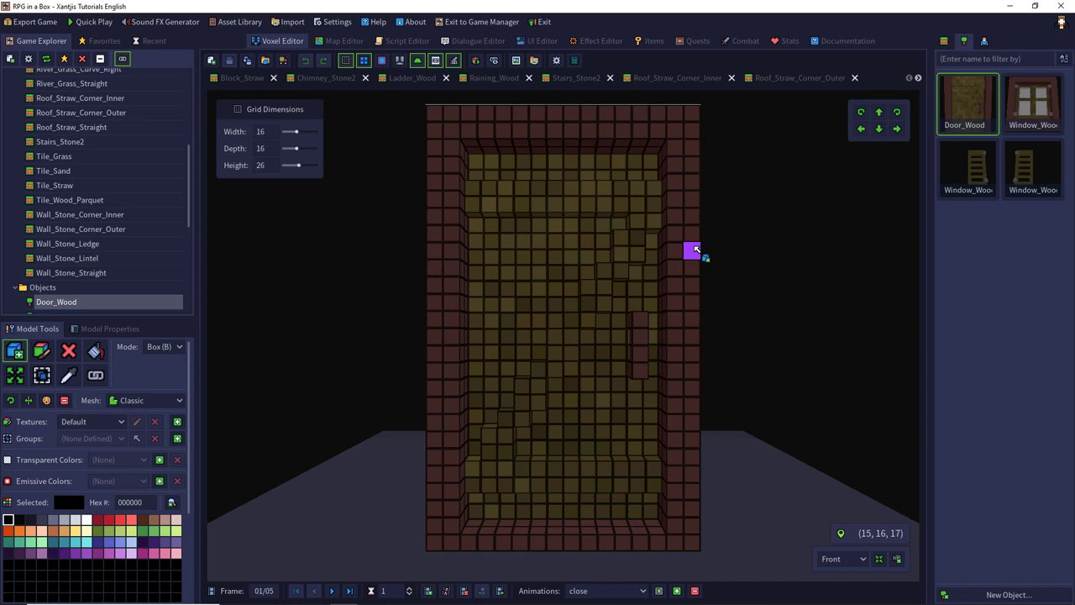
right_click_drag(696, 250, 708, 322)
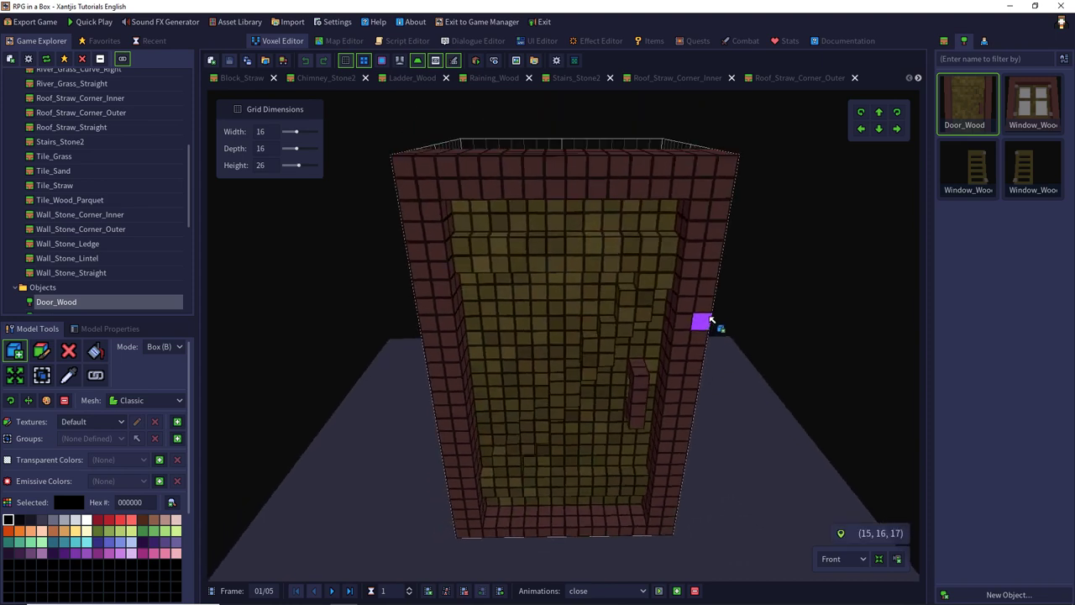
Save a copy of the wooden door model as an object named Door_Wood_Frame.
left_click(247, 60)
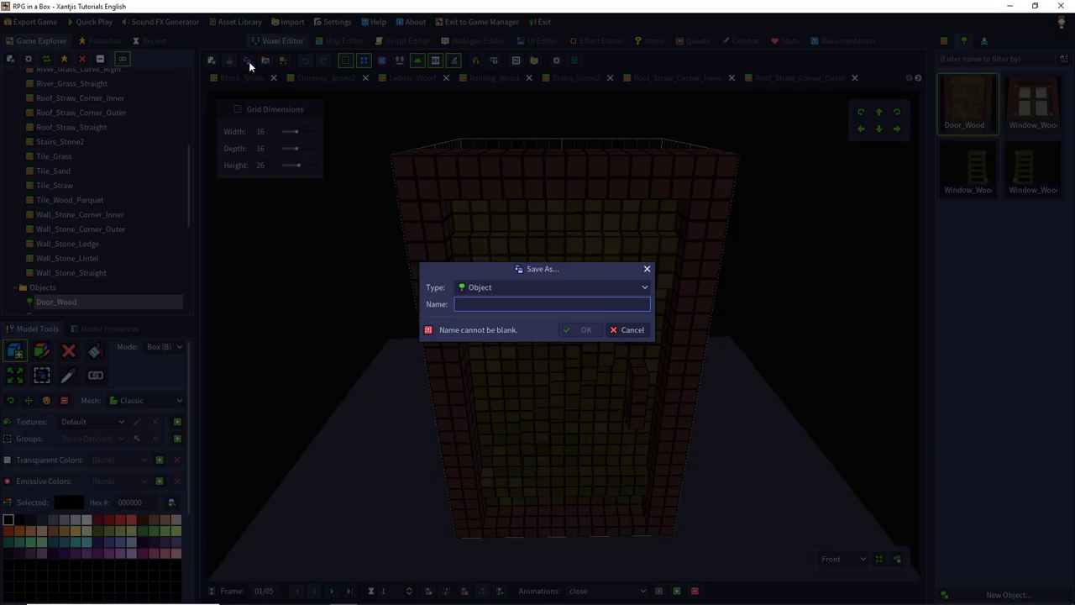
type("Door")
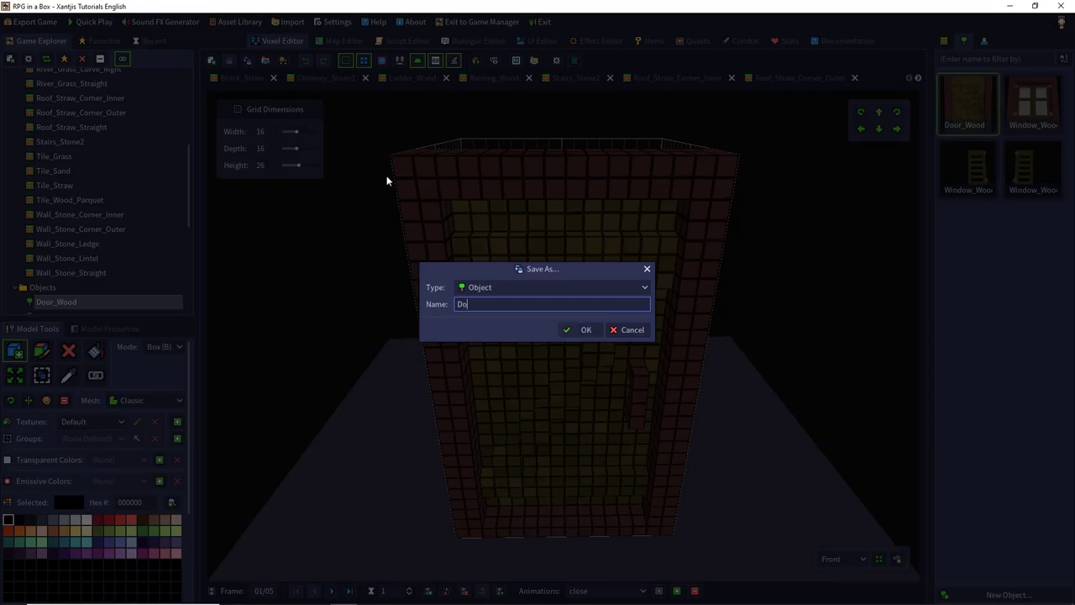
type("_Wood_Frame")
key("Return")
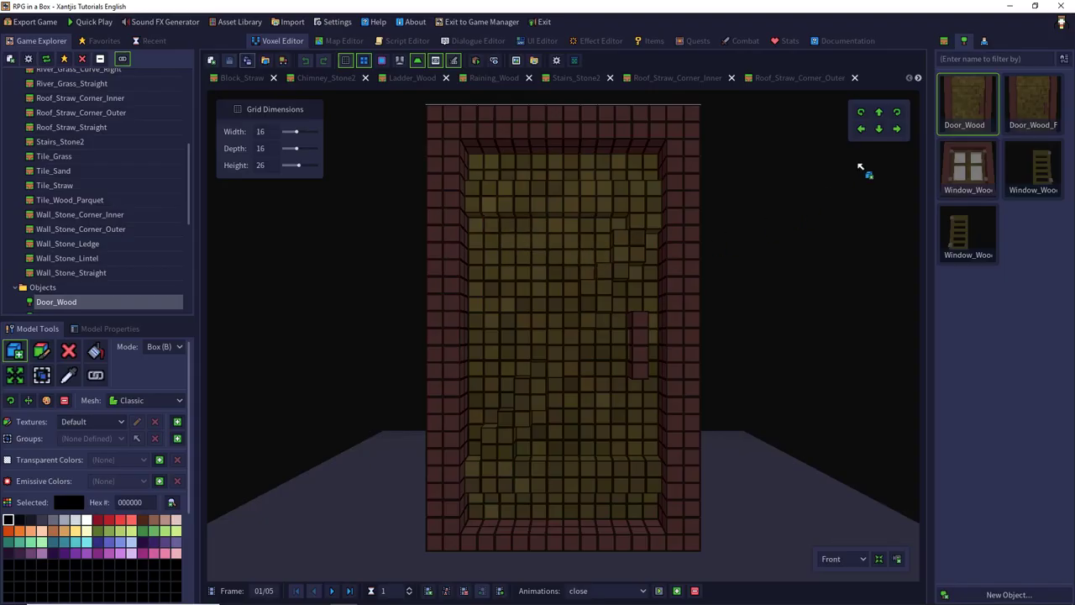
Step through the door's animation frames and delete the extra ones, keeping only the closed-door frame.
middle_click_drag(355, 283, 356, 359)
left_click(332, 591)
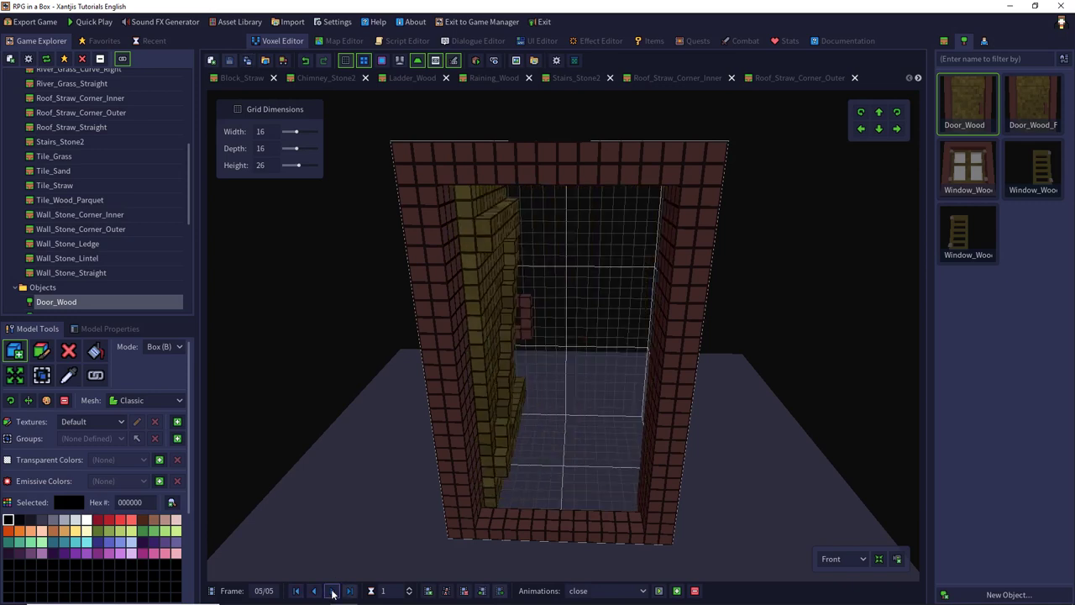
left_click(465, 591)
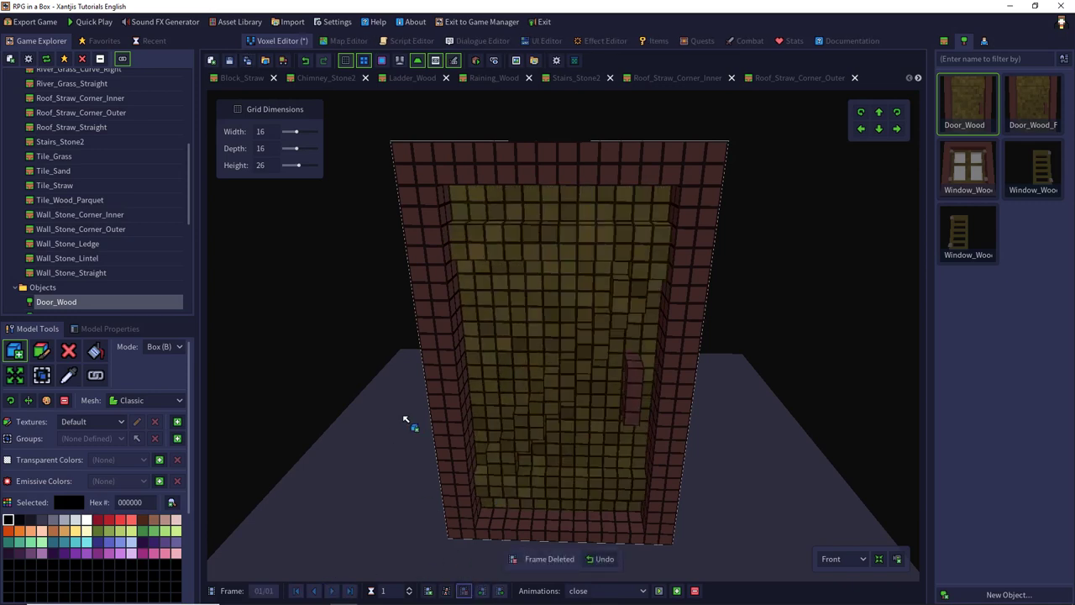
middle_click_drag(395, 420, 391, 408)
Erase all voxels of the door leaf and its handle from the back, keeping the surrounding frame, and save the model.
left_click(69, 351)
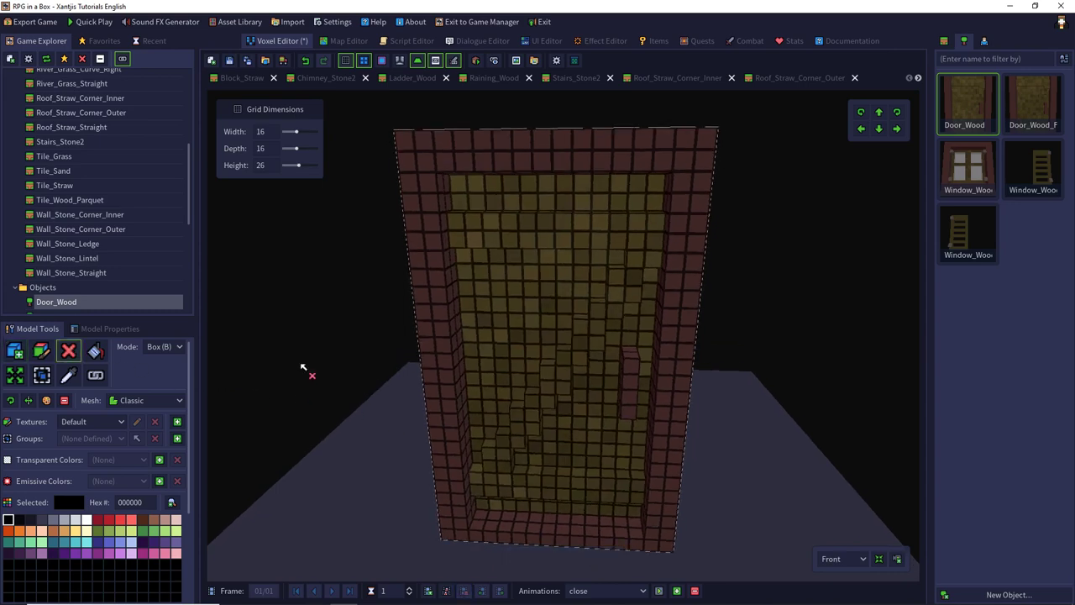
middle_click_drag(300, 368, 194, 339)
key("e")
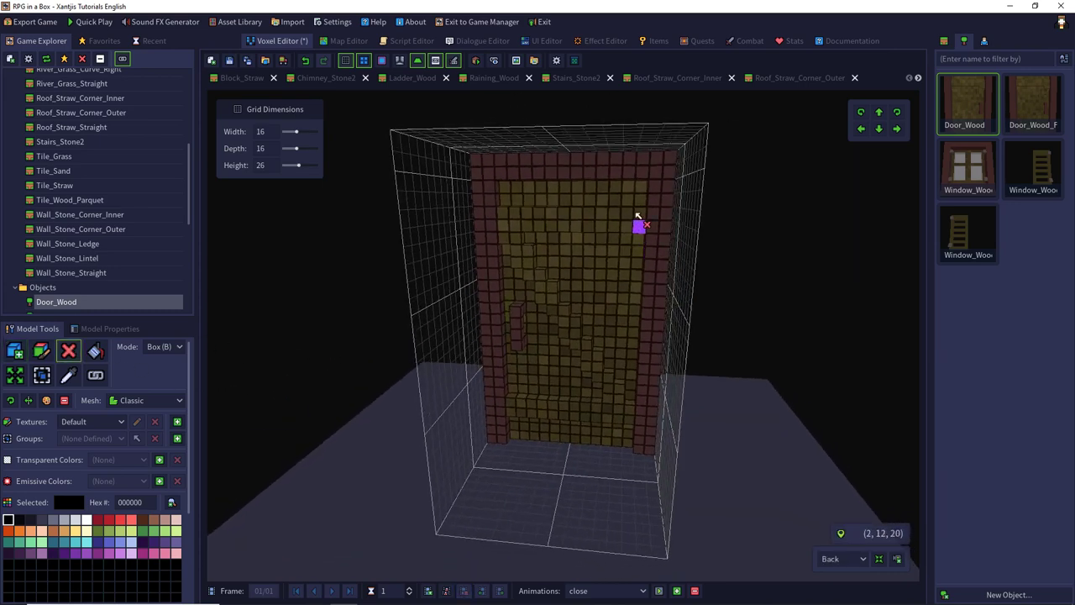
left_click_drag(644, 191, 515, 440)
left_click_drag(501, 218, 622, 422)
left_click_drag(512, 312, 524, 333)
left_click_drag(621, 248, 520, 403)
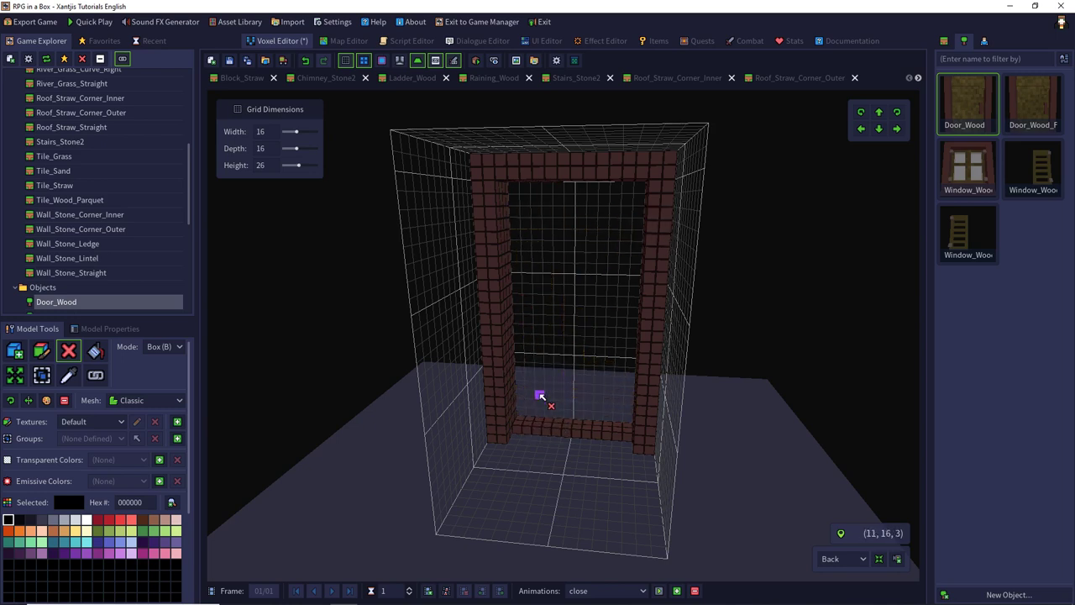
key("ctrl+s")
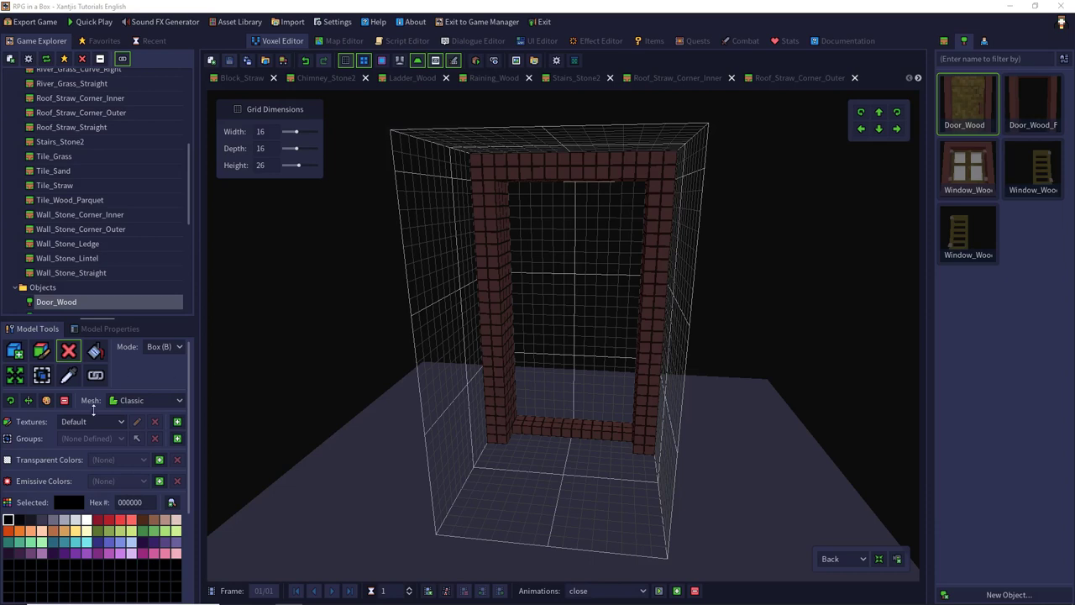
Add the colour 594d4d to an empty slot at the start of a new row in the Custom palette.
scroll(86, 447, "down", 3)
left_click(72, 573)
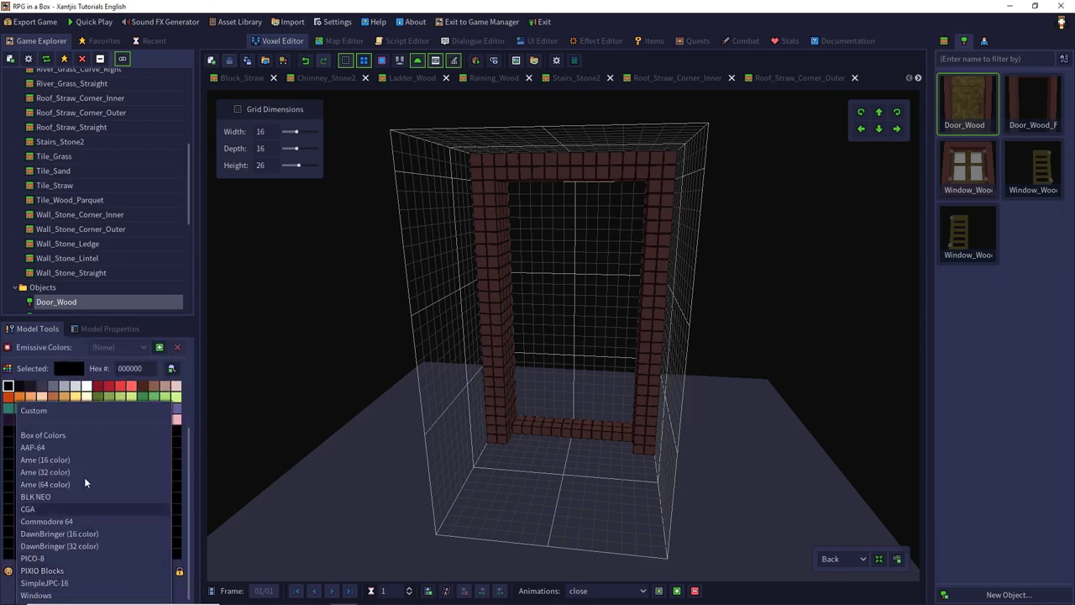
left_click(78, 412)
double_click(11, 485)
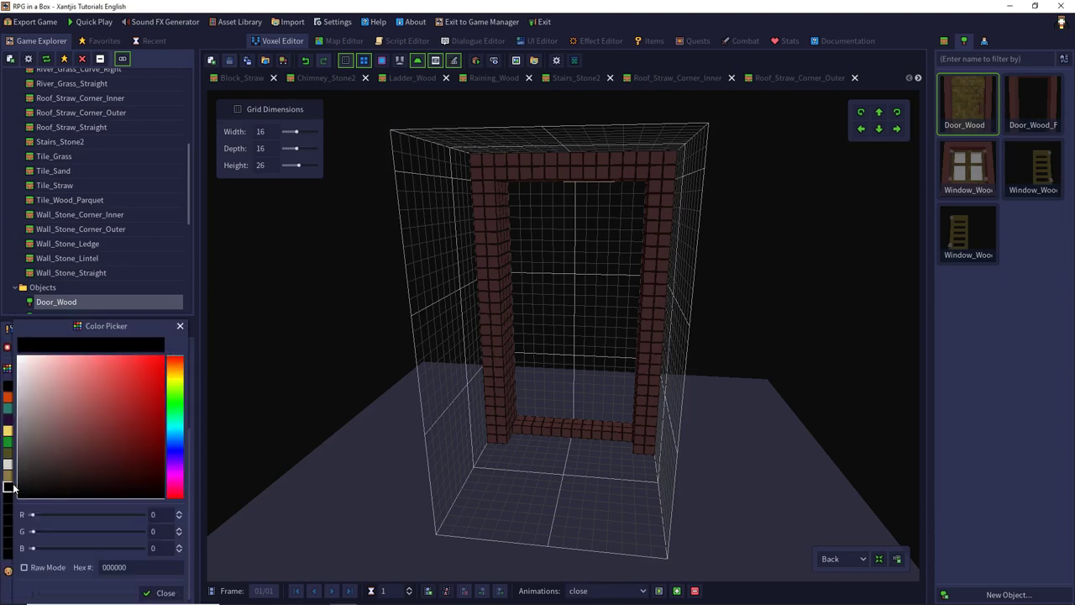
left_click_drag(128, 567, 56, 561)
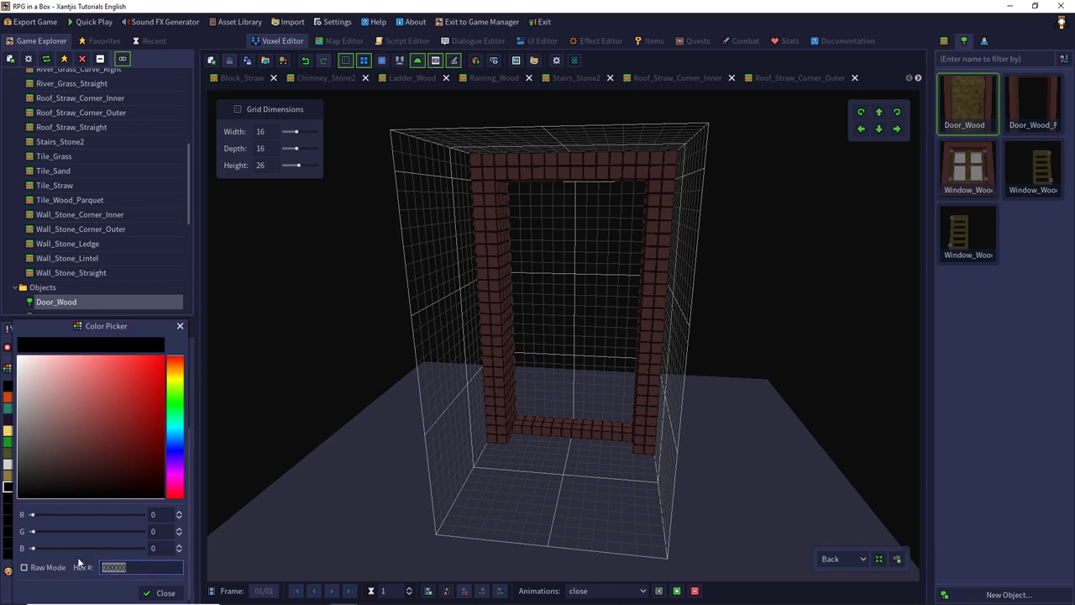
type("594d4d")
key("Return")
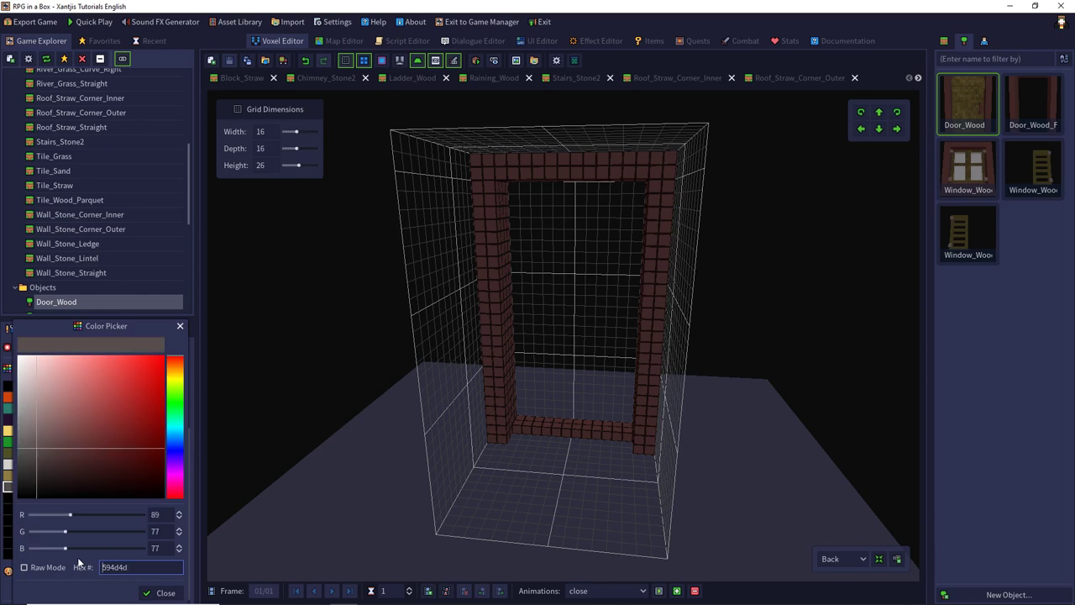
left_click(145, 593)
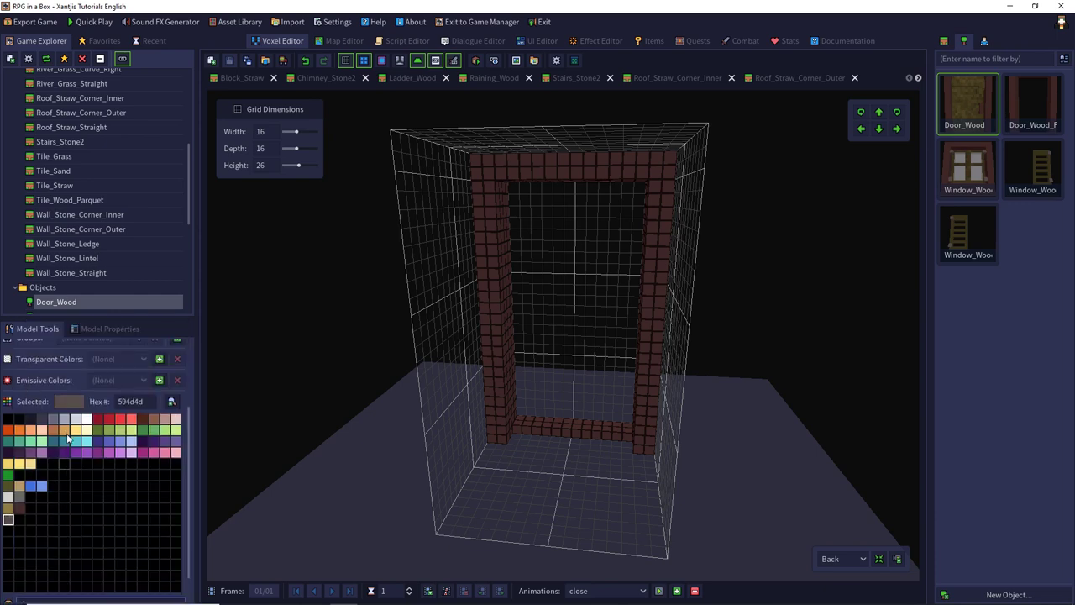
Paint two hinges in 594d4d, each two voxels high, on the back of one frame post, near its lower and upper ends.
scroll(67, 436, "up", 3)
left_click(41, 350)
middle_click_drag(499, 364, 474, 361)
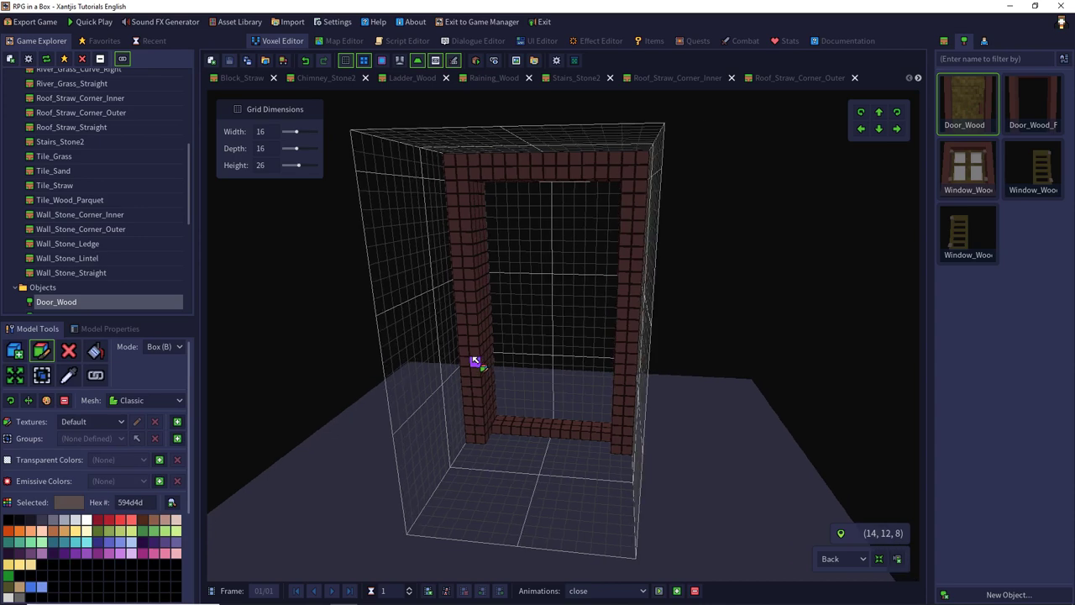
scroll(479, 370, "up", 3)
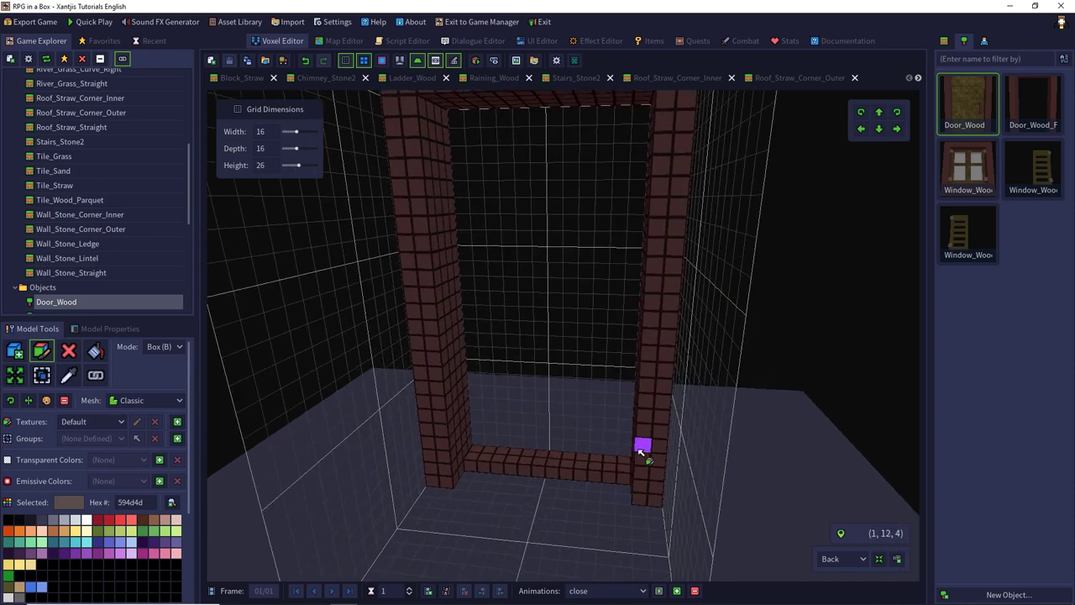
left_click_drag(642, 445, 641, 459)
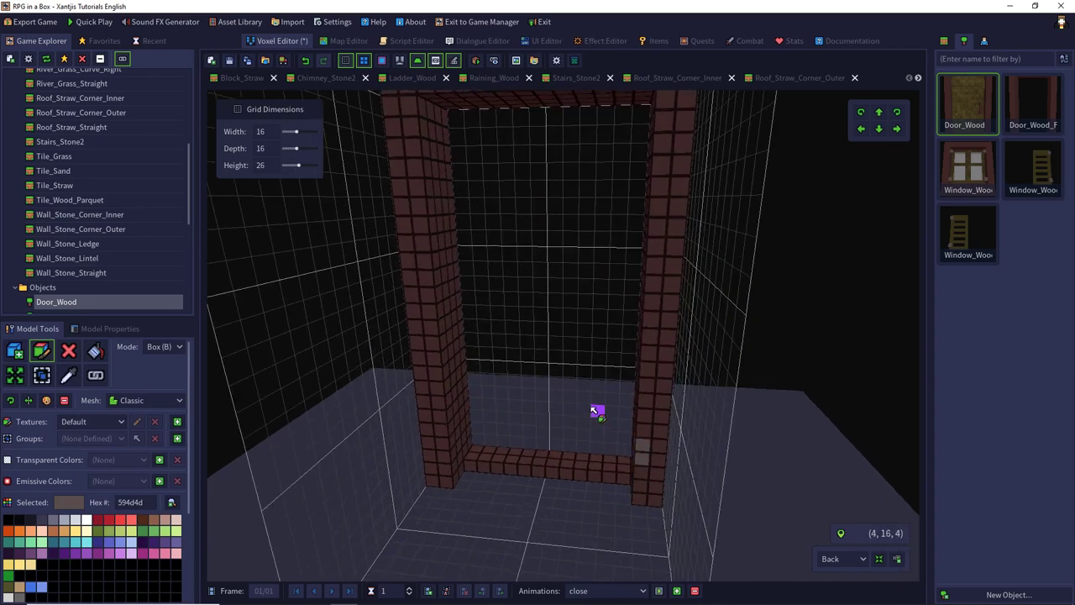
middle_click_drag(593, 410, 610, 365)
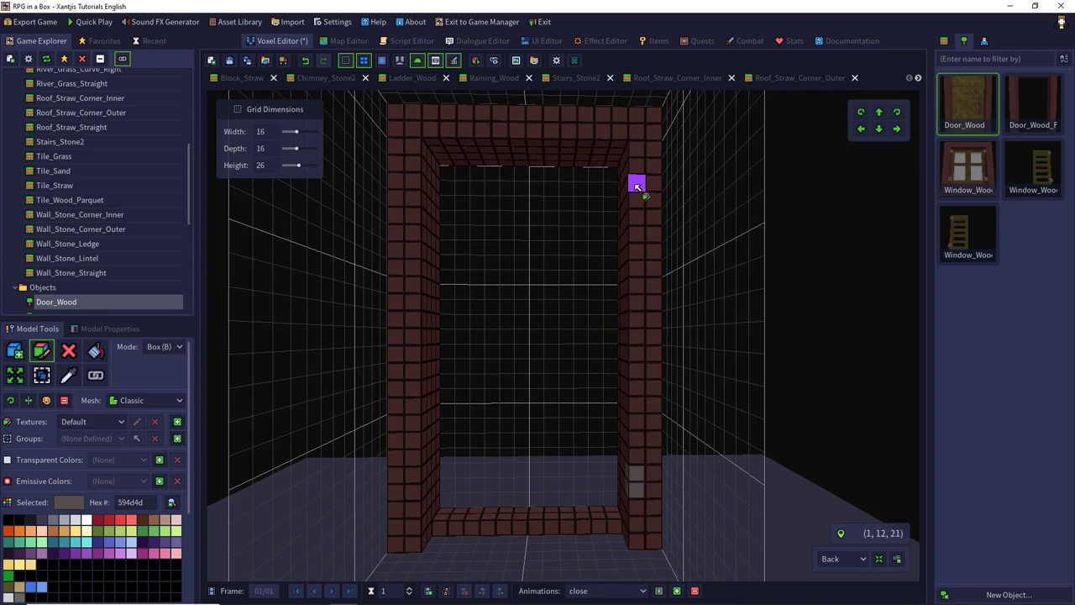
middle_click_drag(636, 199, 585, 262)
scroll(586, 263, "down", 2)
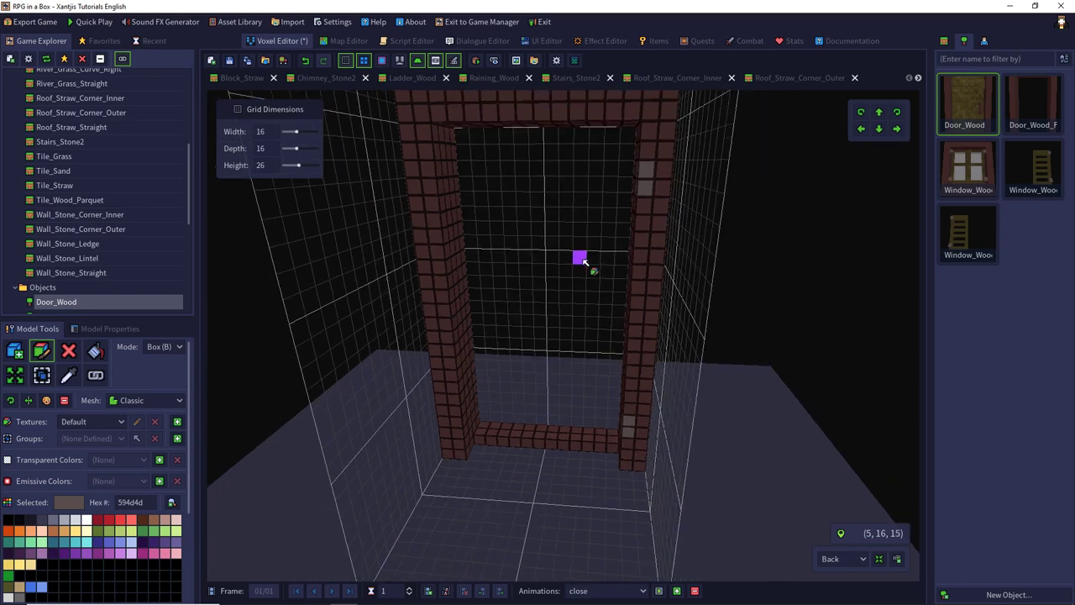
key("ctrl+z")
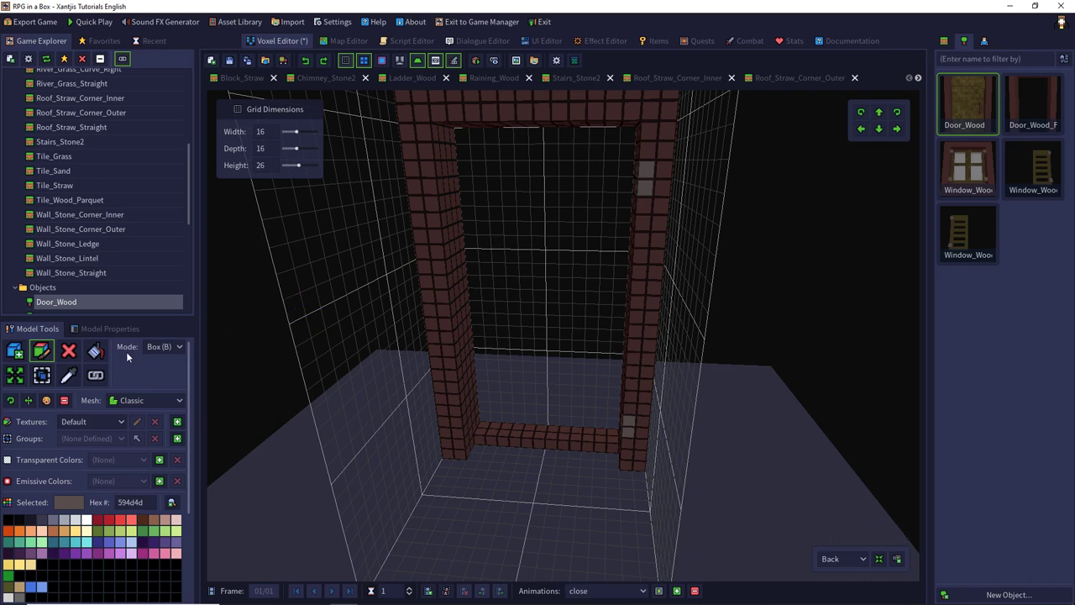
Add an attach point with the ID Hinge on the lower painted hinge of the door frame.
left_click(93, 377)
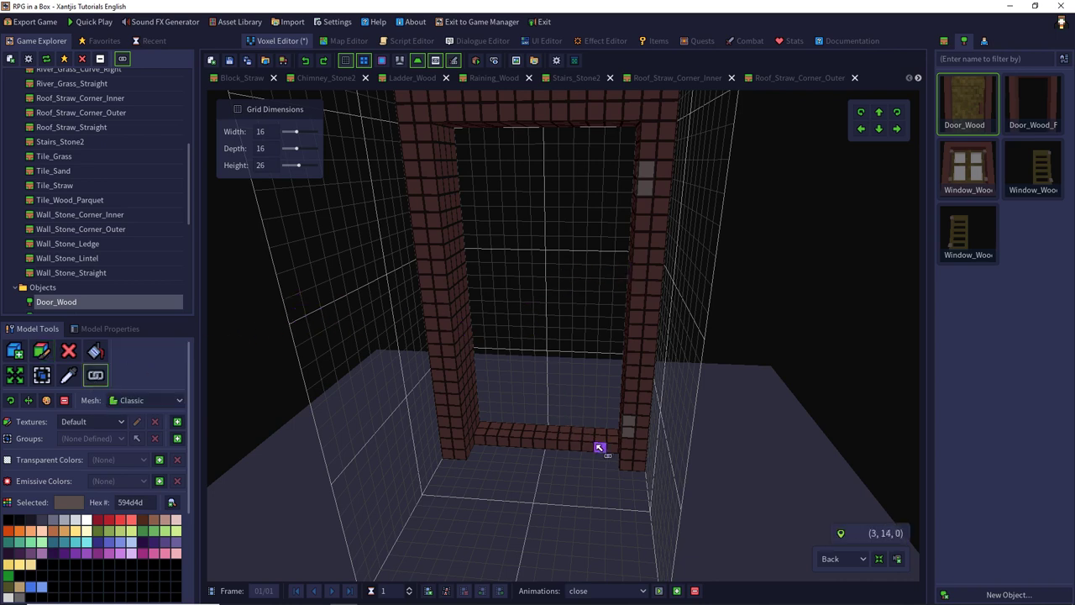
left_click(623, 436)
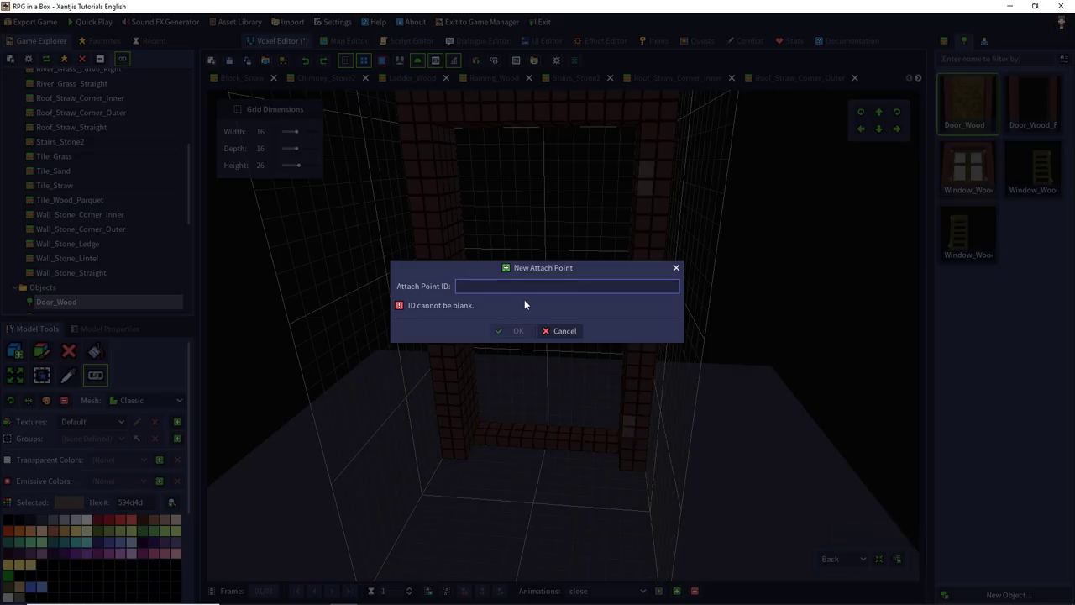
type("Hinge")
key("Return")
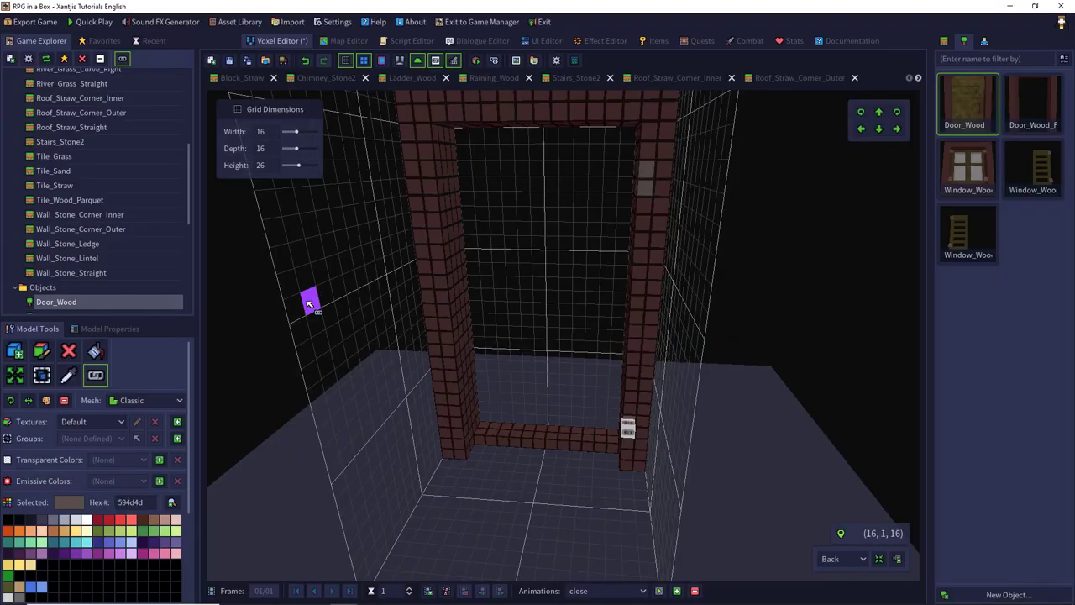
Save a copy of Door_Wood as the object Door_Wood_Panel and delete its extra animation frames, keeping only the closed door.
left_click(959, 109)
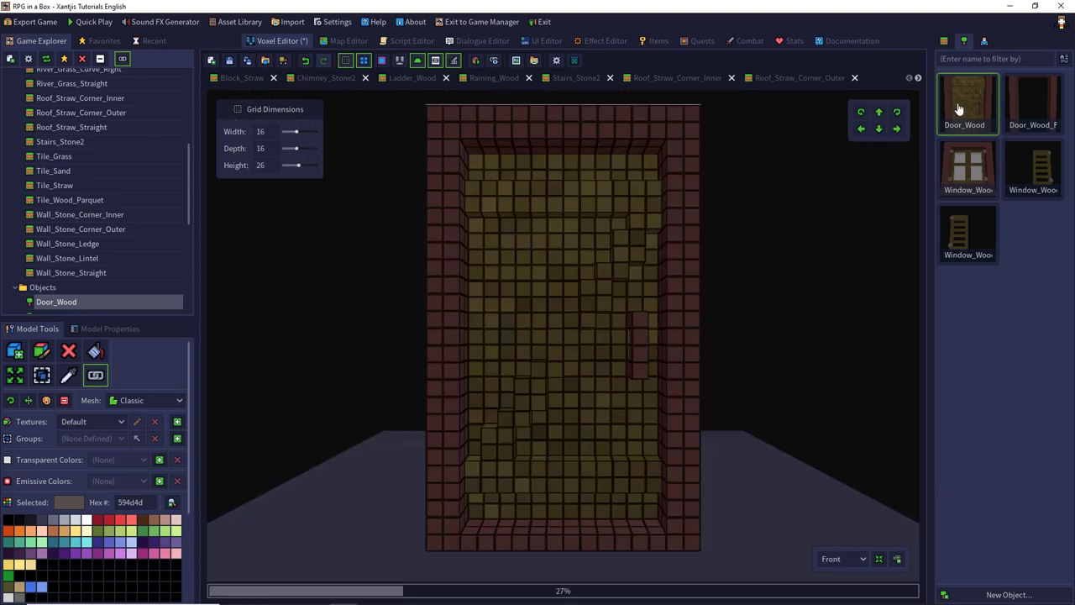
left_click(246, 62)
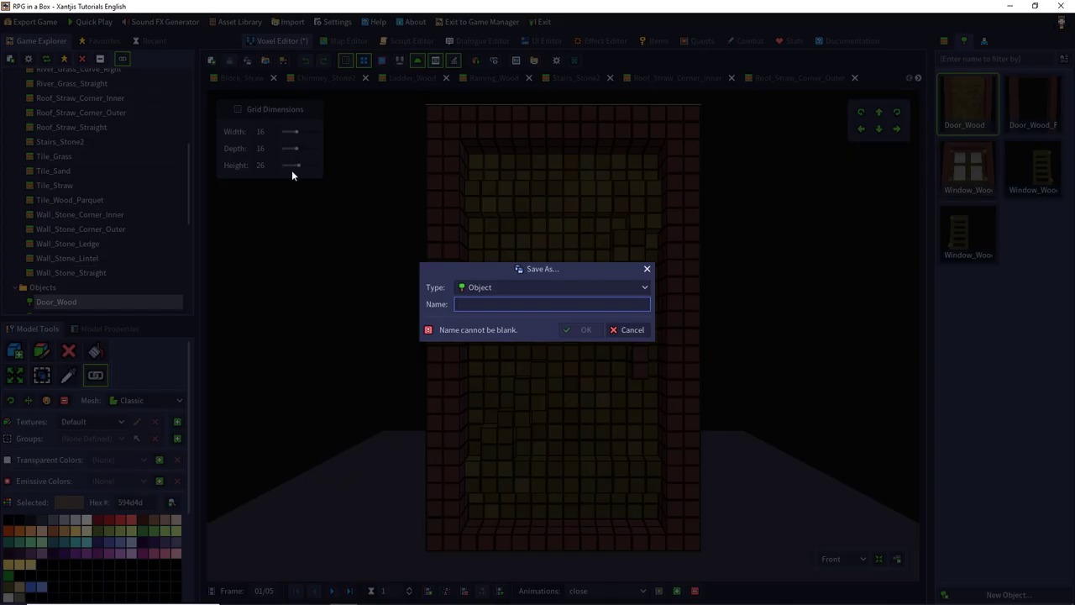
type("Doo")
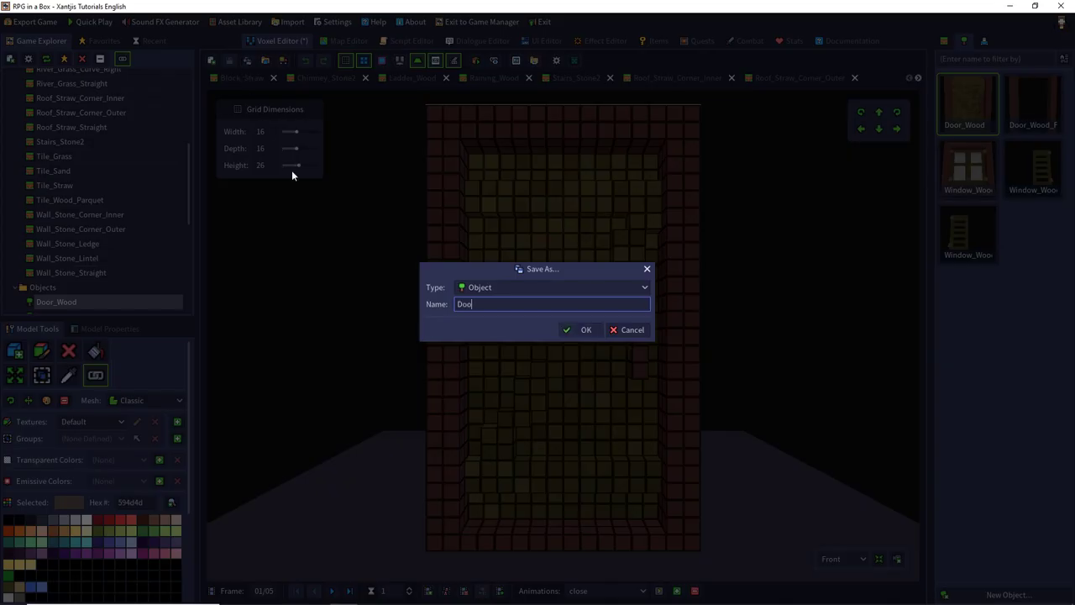
type("r_Wood_Panel")
key("Return")
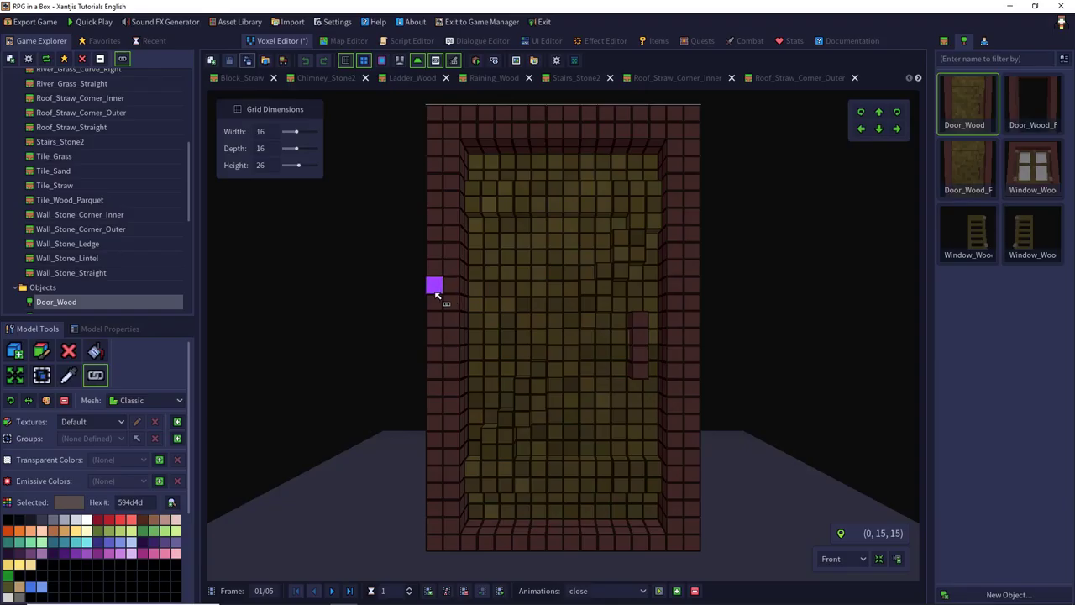
left_click(332, 591)
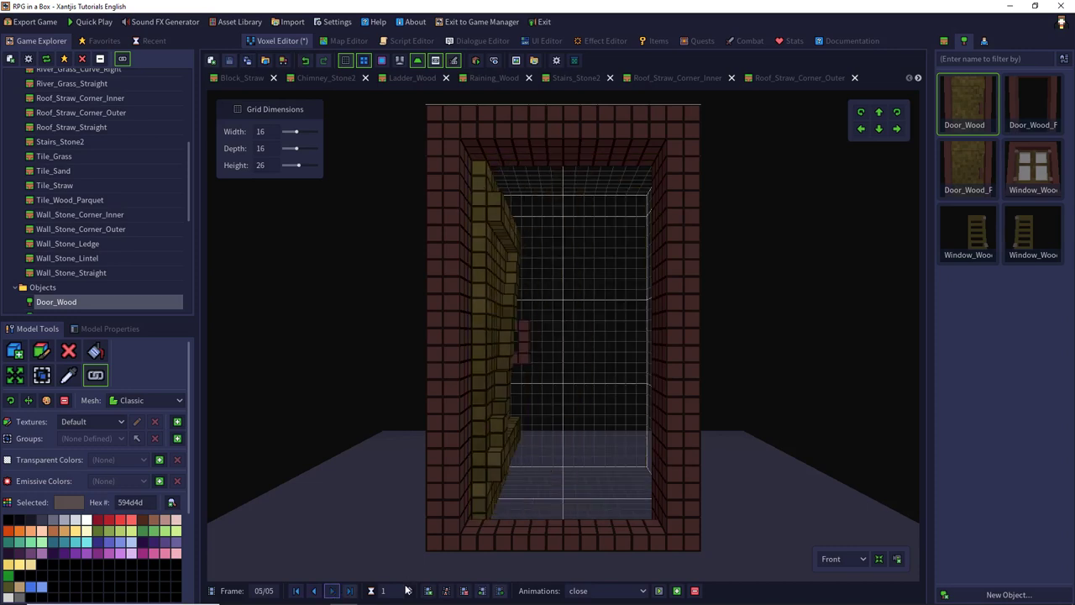
left_click(461, 591)
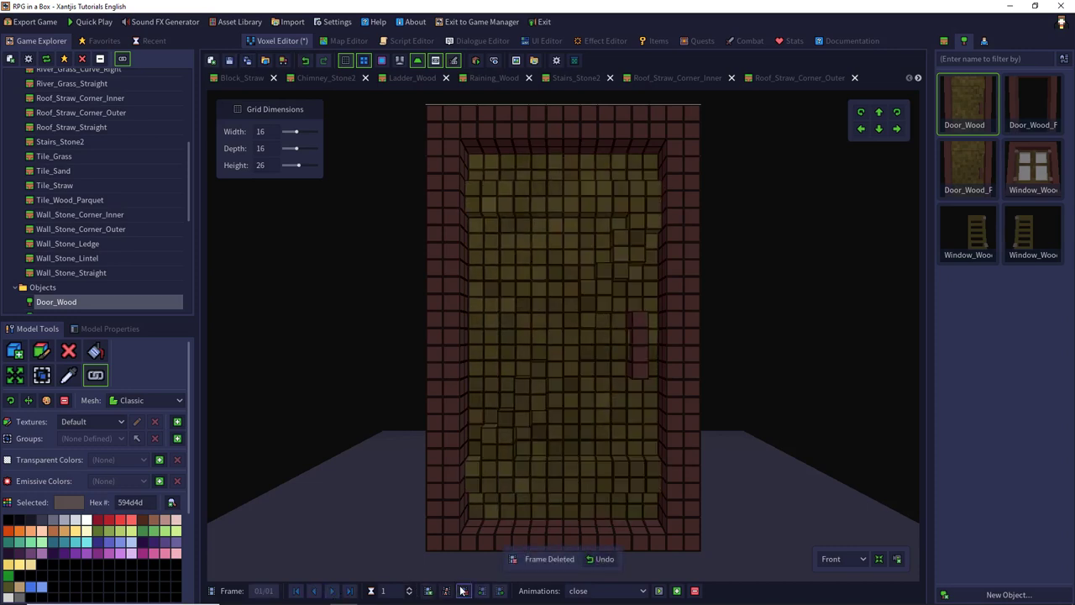
Erase all frame voxels around the door leaf, keeping only the leaf and its handle.
left_click(67, 351)
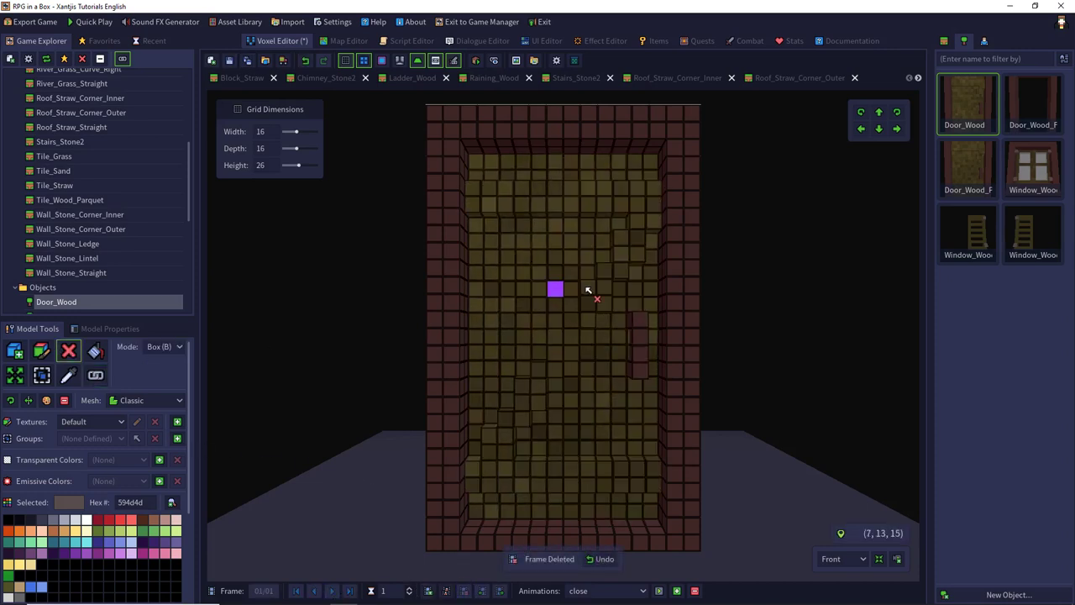
middle_click_drag(589, 291, 403, 336)
left_click_drag(500, 143, 467, 548)
right_click_drag(417, 497, 535, 300)
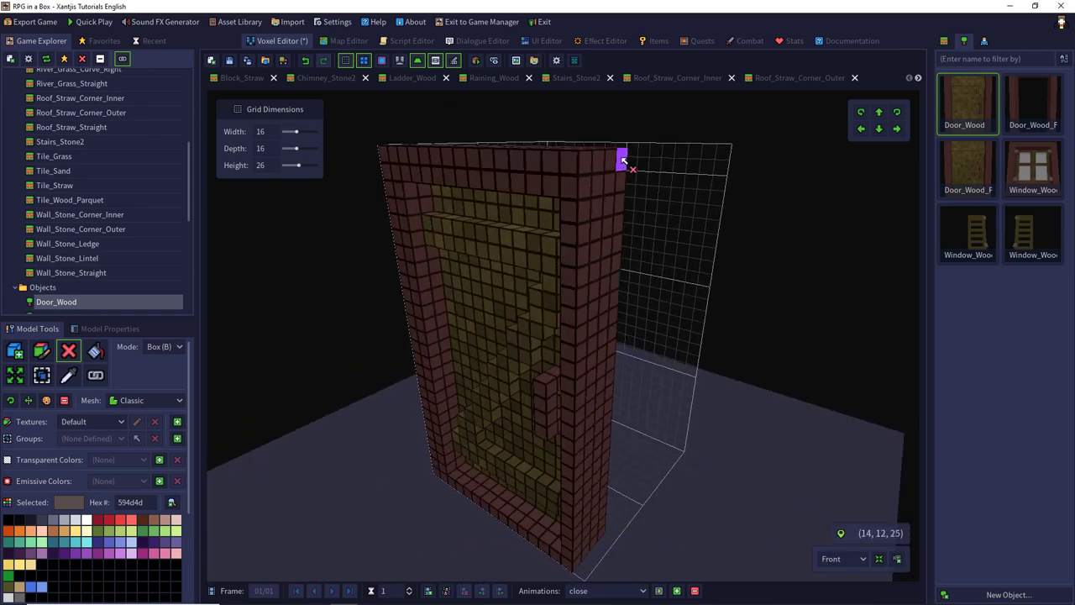
left_click_drag(621, 160, 437, 472)
right_click_drag(566, 180, 598, 239)
left_click_drag(593, 256, 417, 149)
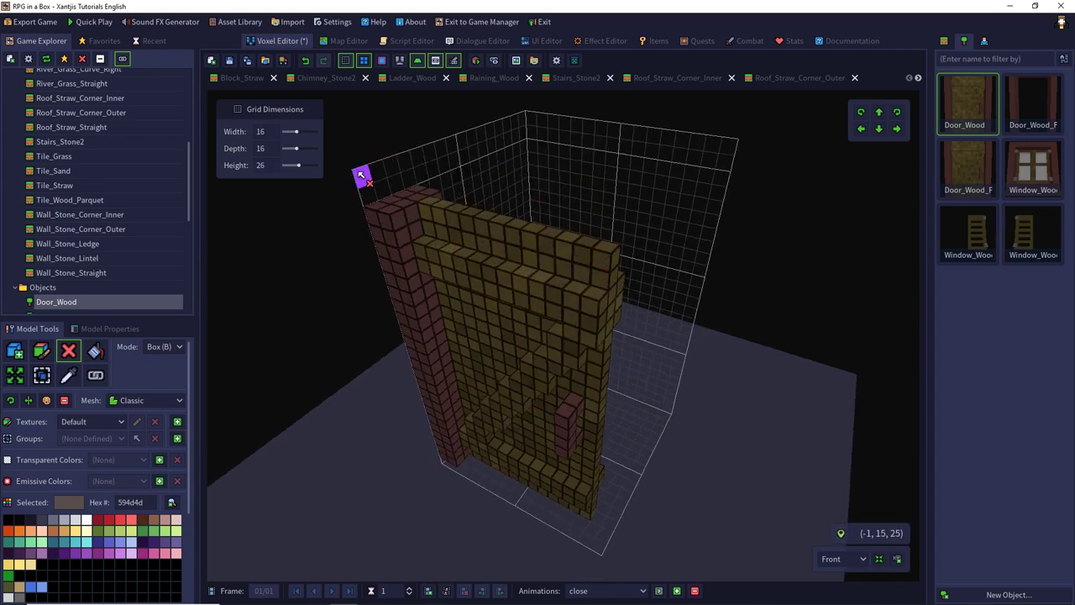
right_click_drag(359, 171, 426, 165)
left_click_drag(424, 218, 494, 498)
Add two hinges in colour 676565, each two voxels high, on the back of the door leaf's hinge-side edge, near its lower and upper ends.
right_click_drag(497, 489, 350, 389)
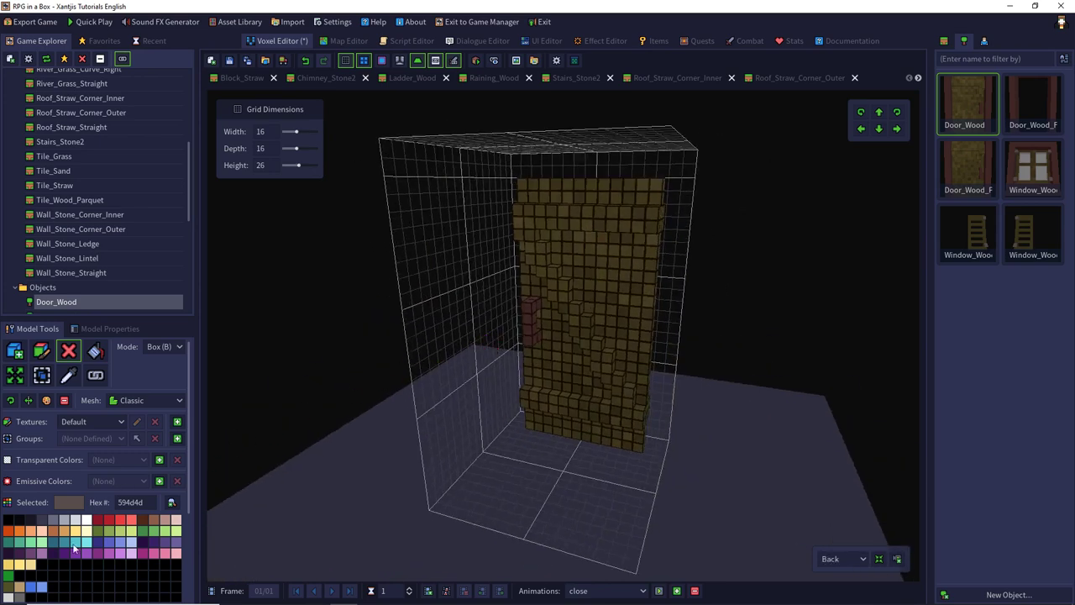
left_click(18, 596)
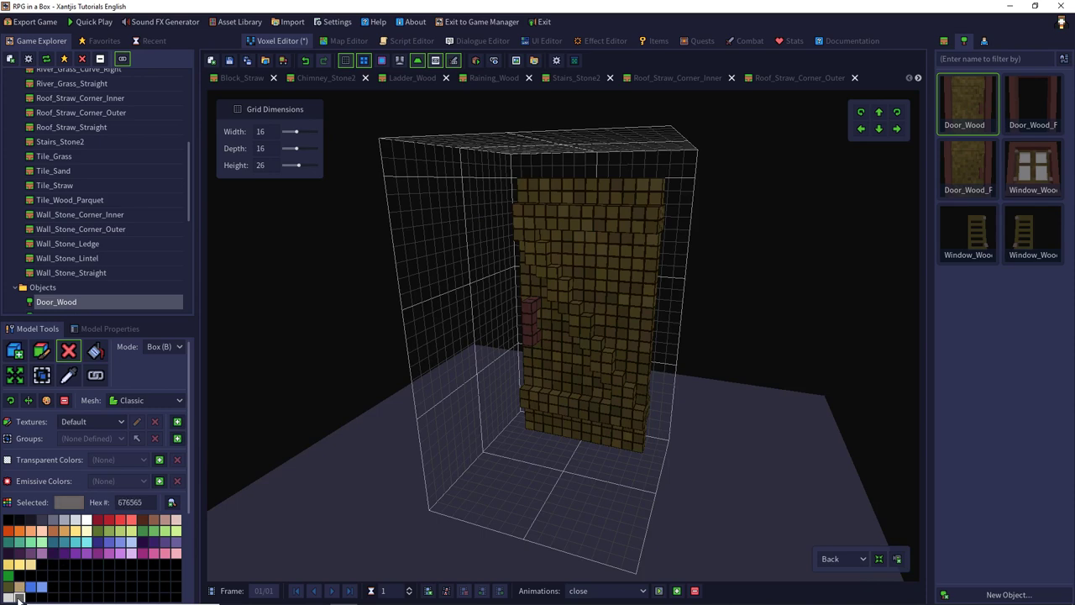
left_click(15, 350)
right_click_drag(607, 441, 665, 454)
left_click(677, 452)
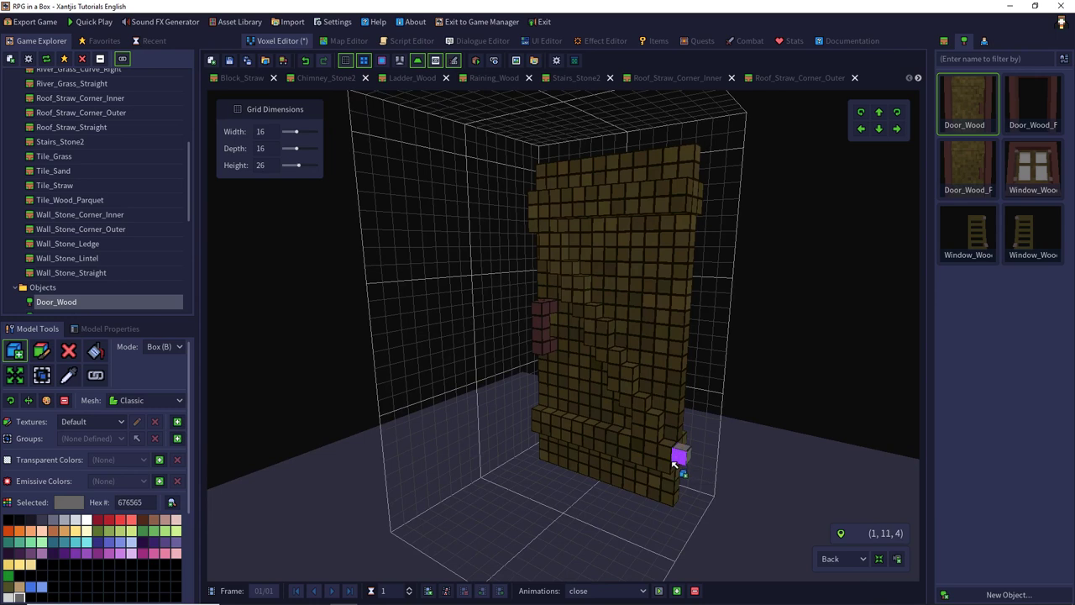
left_click(680, 468)
left_click(696, 183)
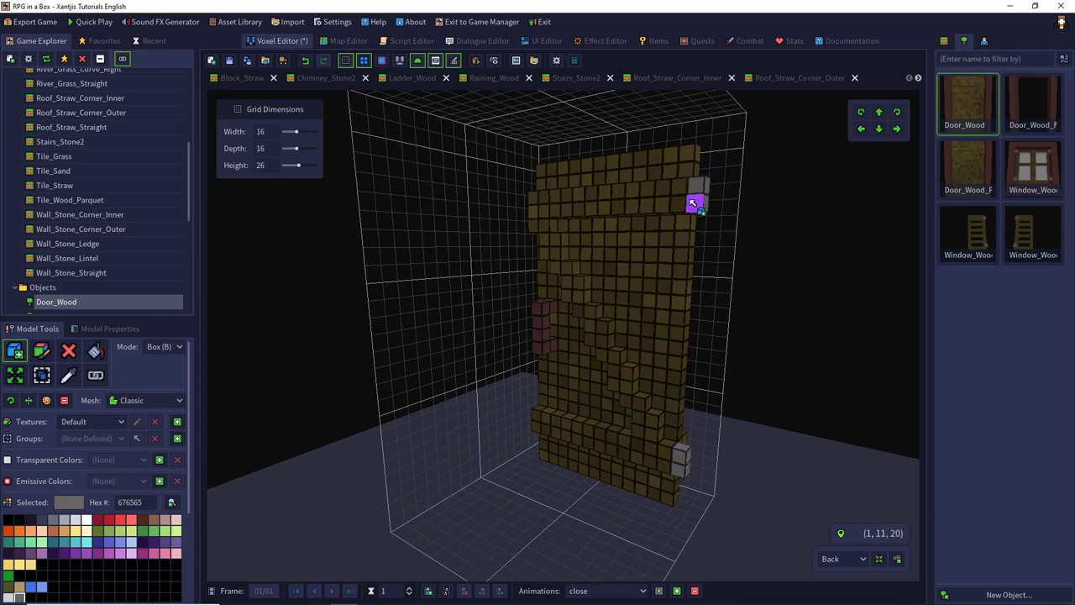
Move all voxels of the door leaf backwards to the middle of the grid's depth.
left_click(15, 375)
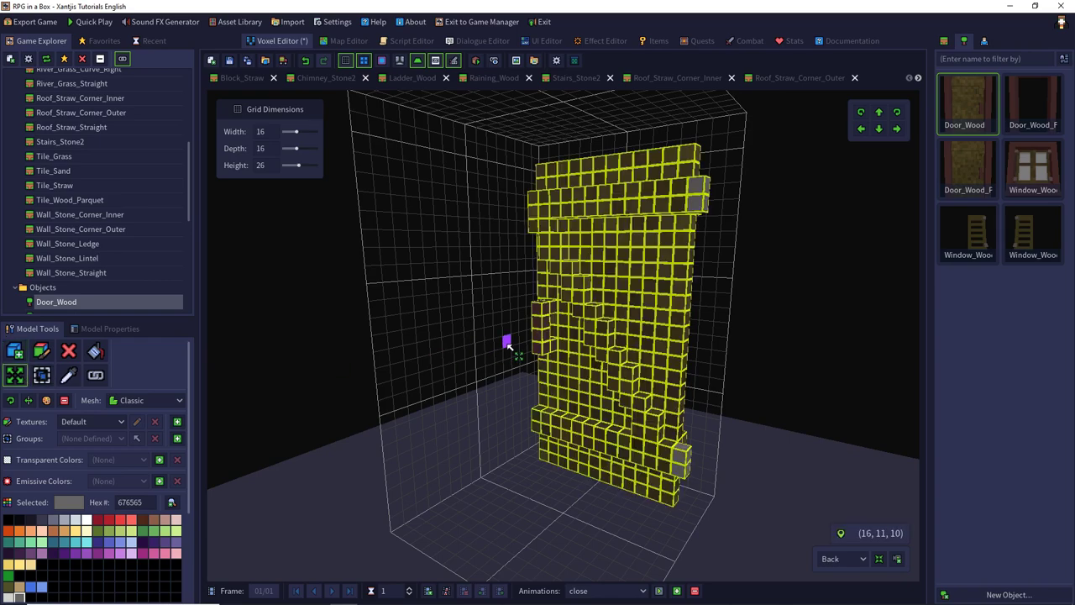
right_click_drag(515, 312, 588, 492)
right_click_drag(806, 218, 869, 204)
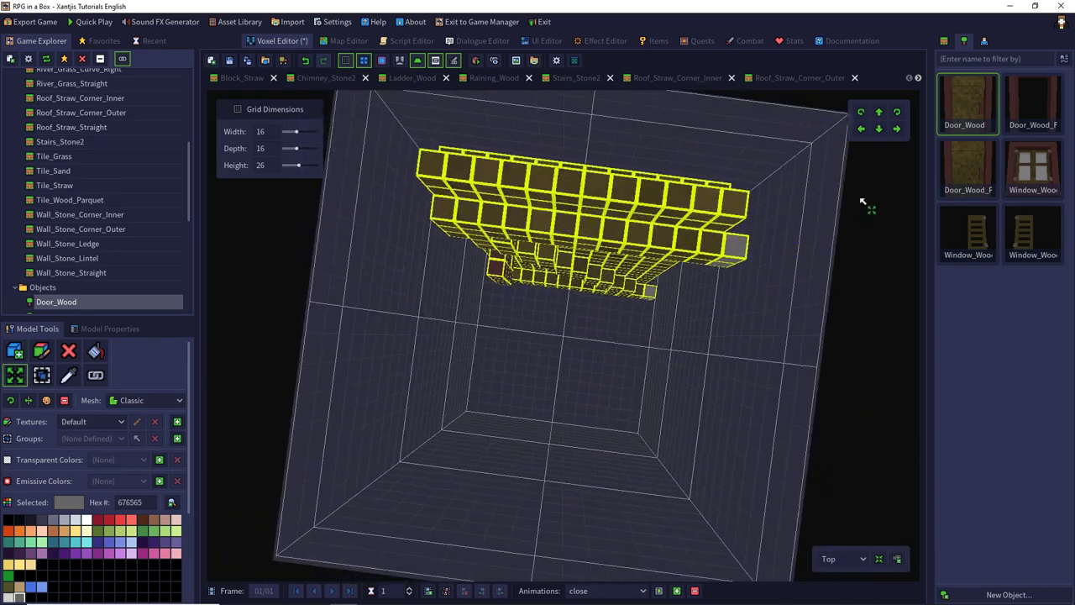
left_click(879, 130)
left_click(879, 129)
left_click(878, 129)
left_click(879, 129)
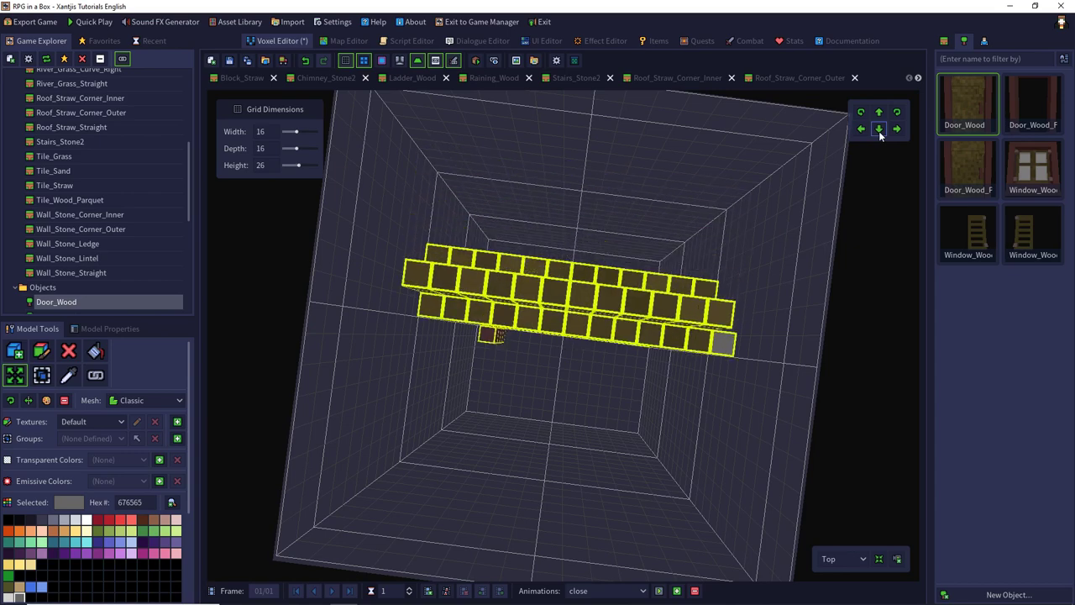
left_click(878, 129)
right_click_drag(866, 260, 655, 220)
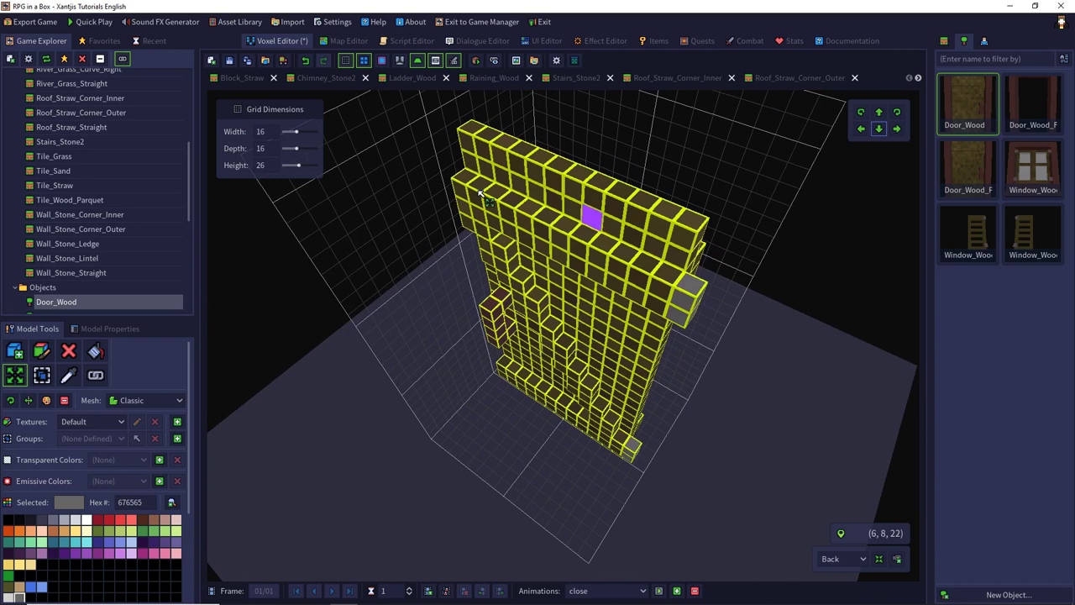
double_click(267, 131)
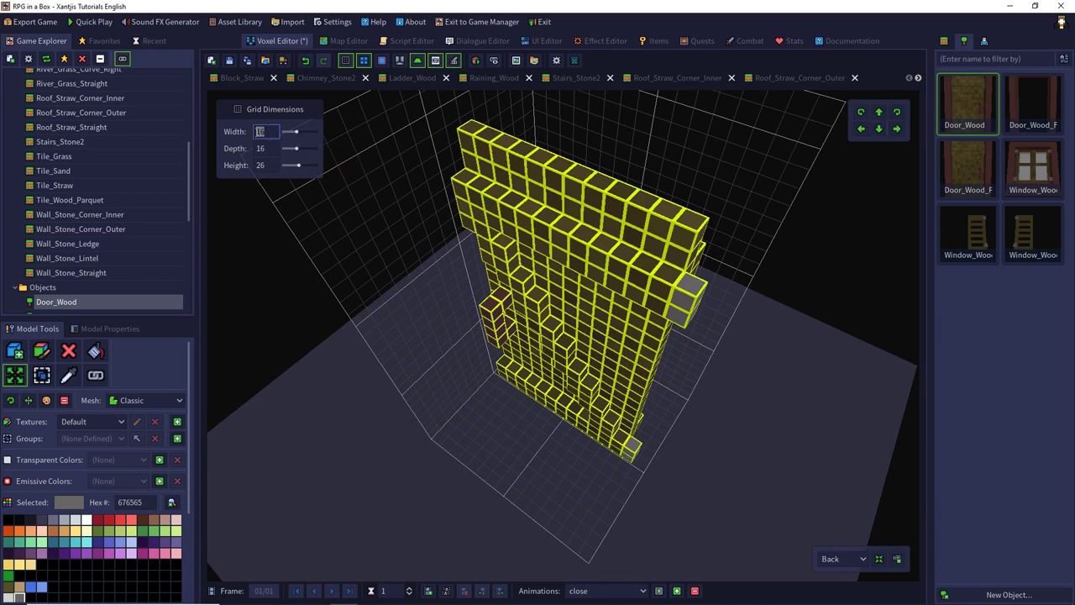
type("2")
key("Return")
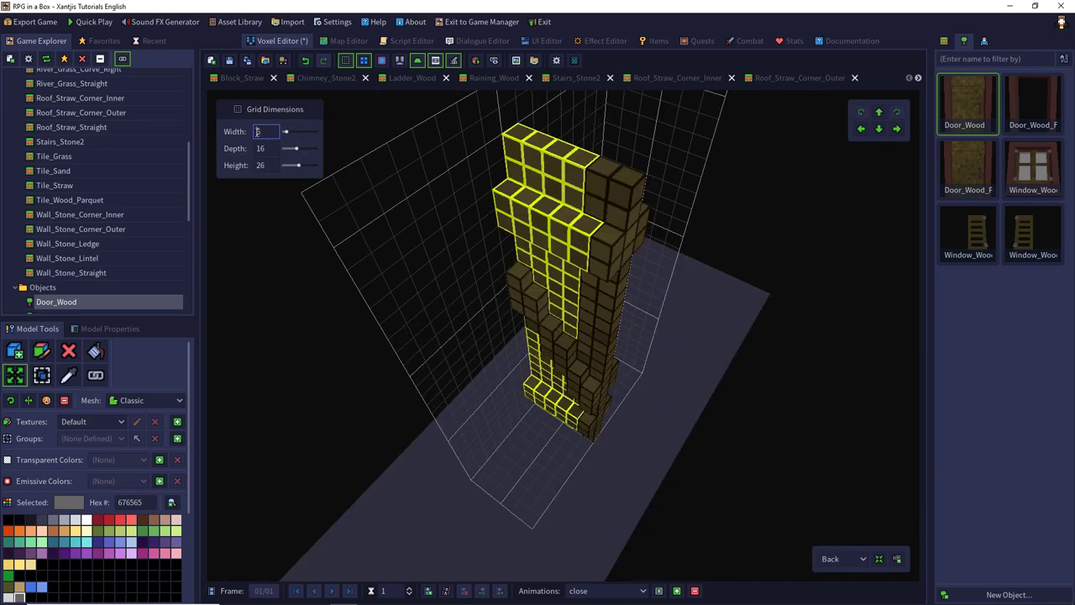
type("6")
left_click(309, 63)
Set the grid depth of the door panel model to 6.
left_click_drag(272, 146, 233, 150)
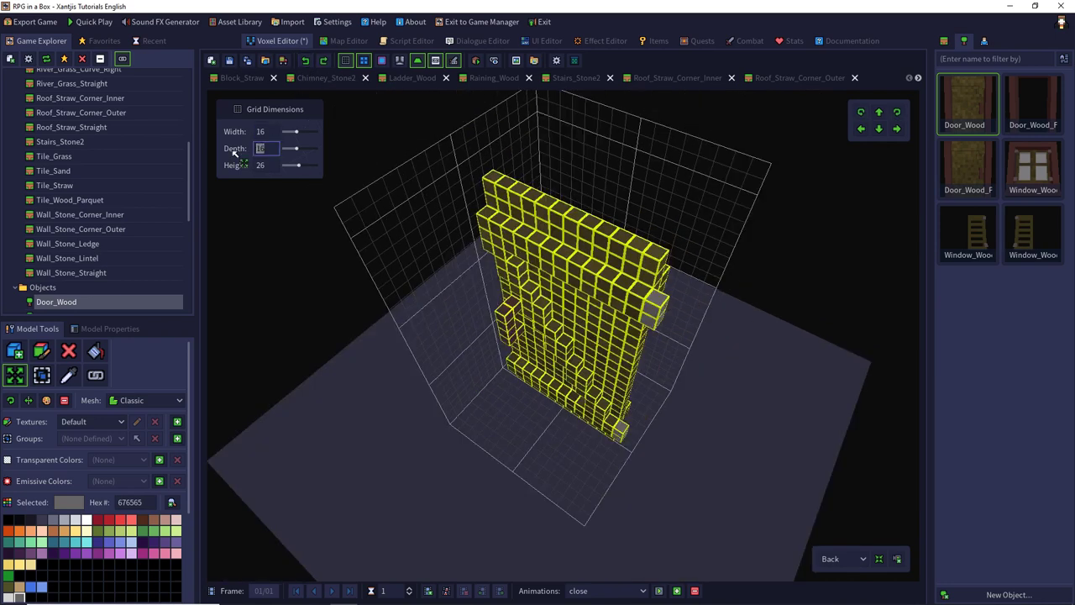
type("6")
middle_click_drag(549, 245, 486, 358)
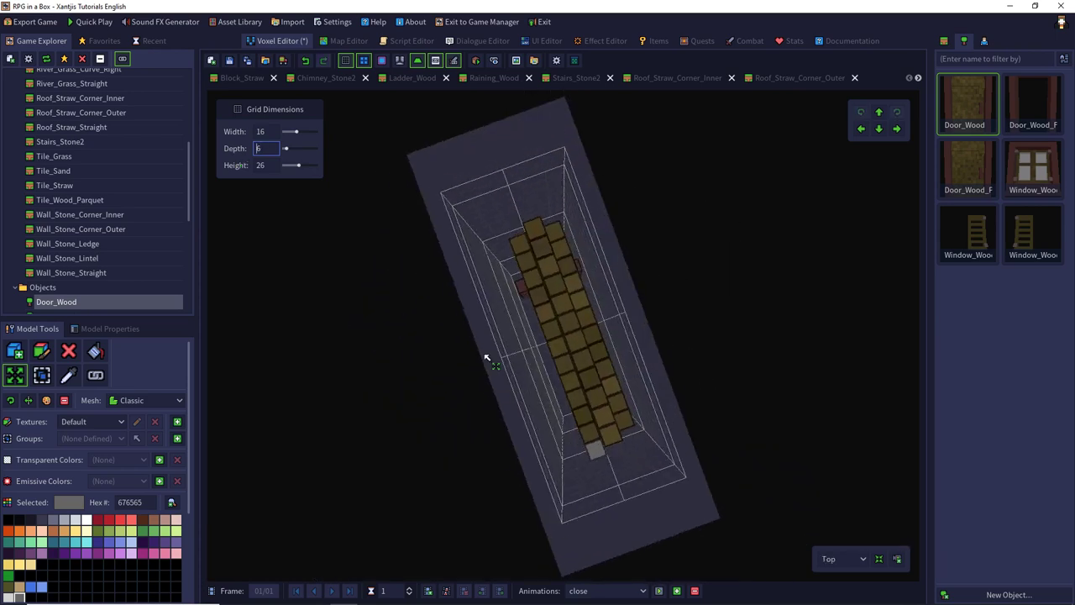
Add an attach point with the ID Hinge on the door panel's lower hinge and save the model.
right_click_drag(485, 359, 588, 256)
left_click(97, 376)
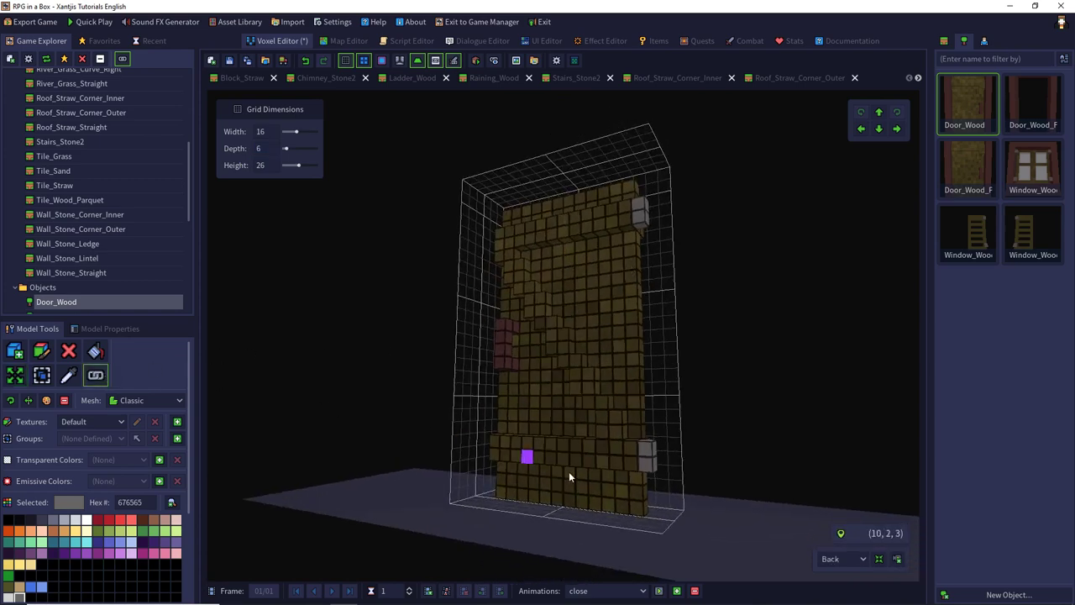
left_click(648, 469)
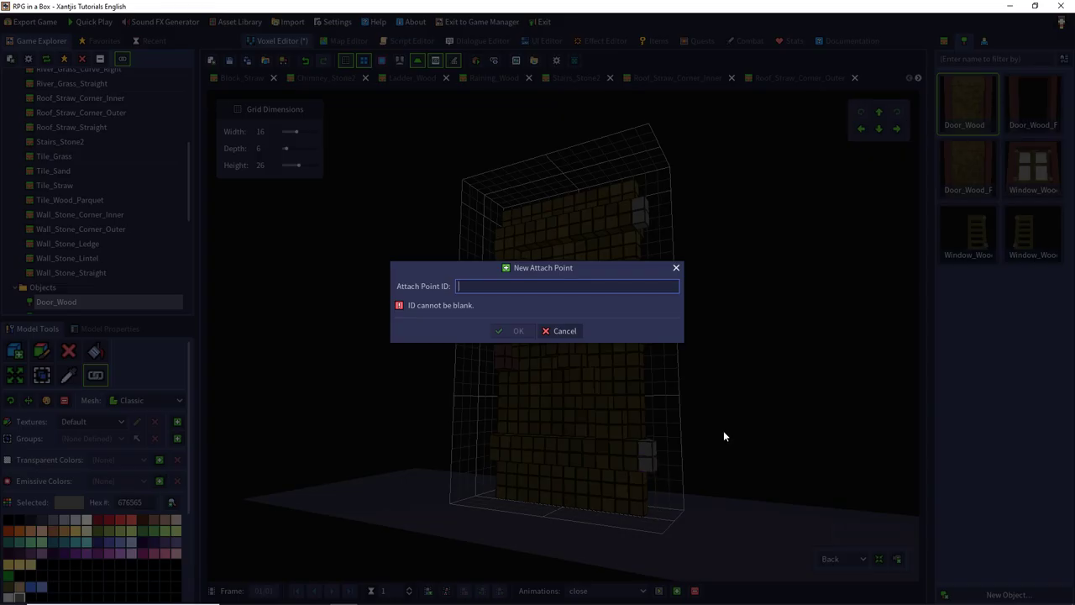
type("Hingw")
key("BackSpace")
type("e")
key("Return")
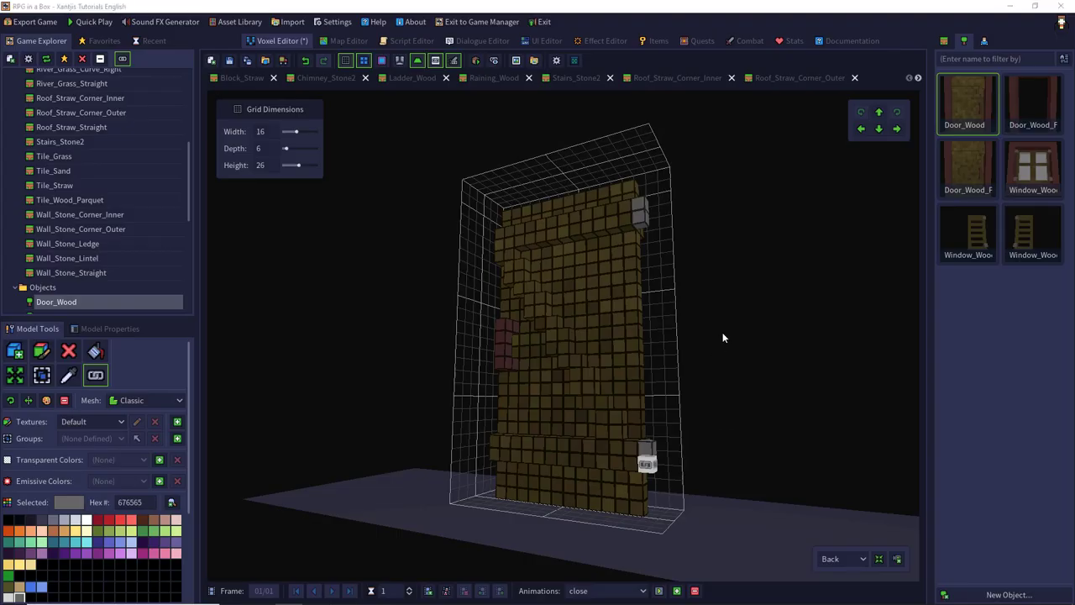
left_click(229, 61)
In Door_Wood_Frame, attach Door_Wood_Panel by its Hinge point to the frame's Hinge attach point, with automatic in-game attachment.
left_click(1018, 114)
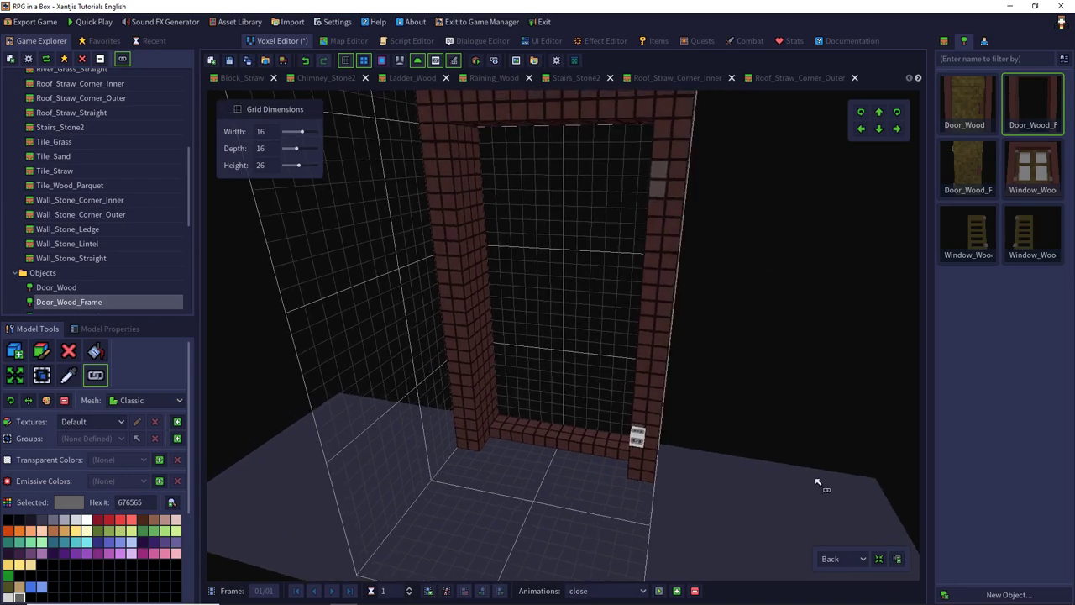
left_click(833, 558)
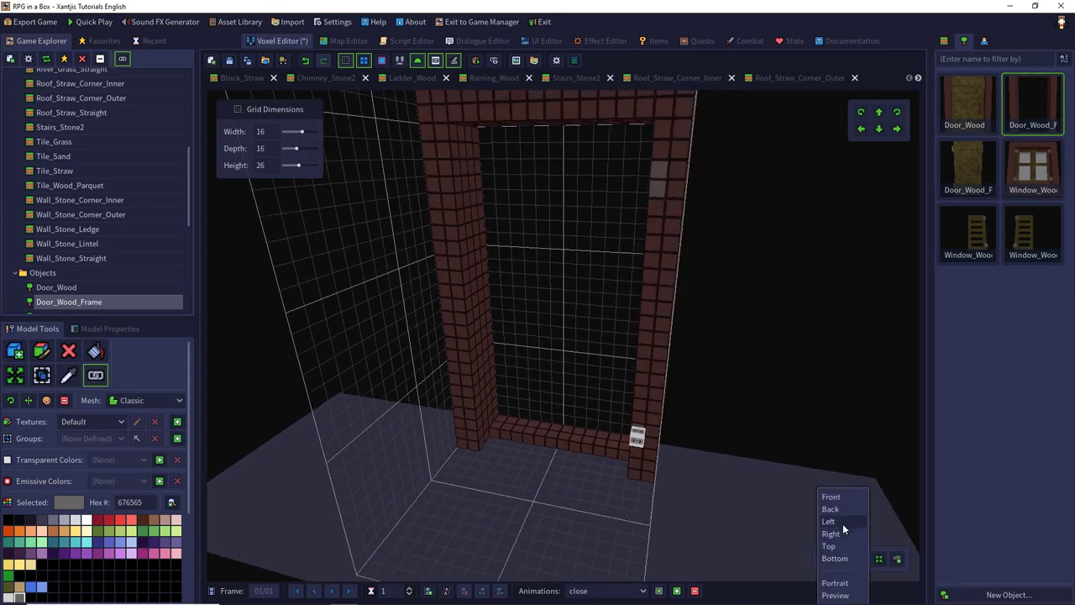
left_click(842, 499)
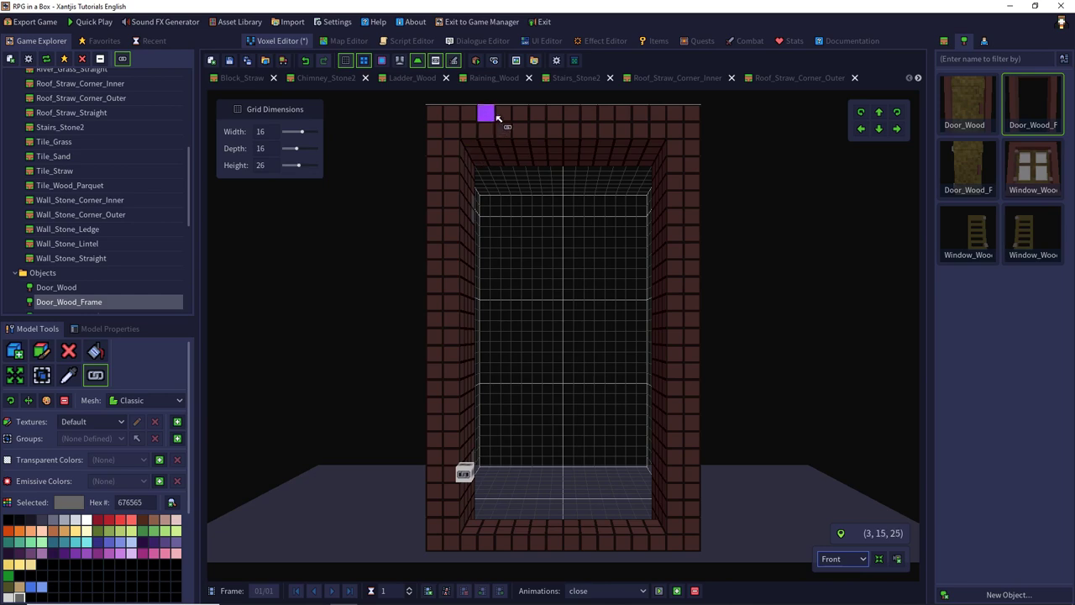
left_click(494, 63)
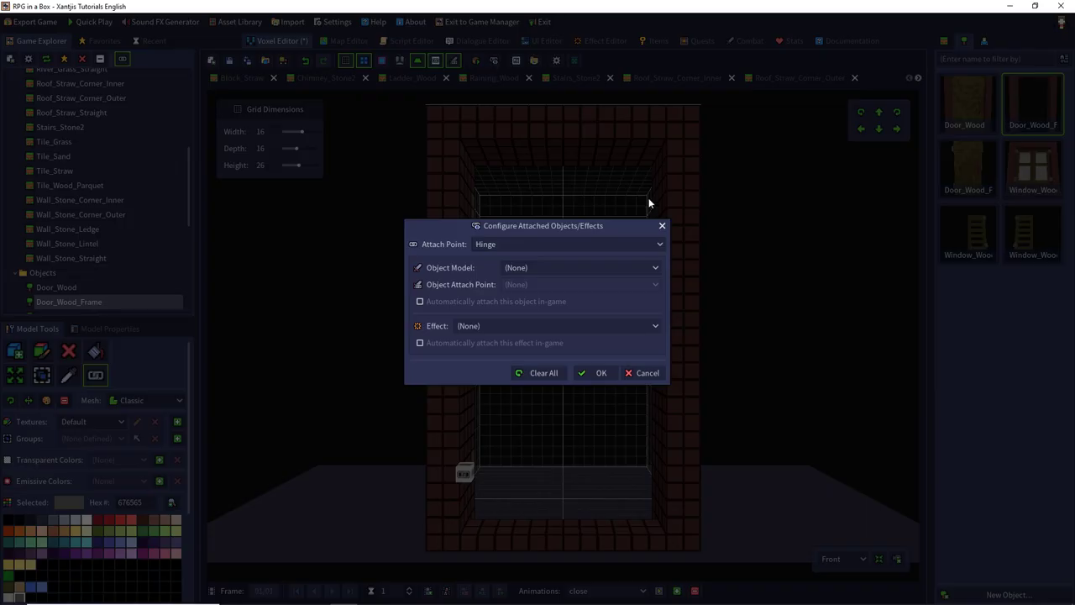
left_click(528, 242)
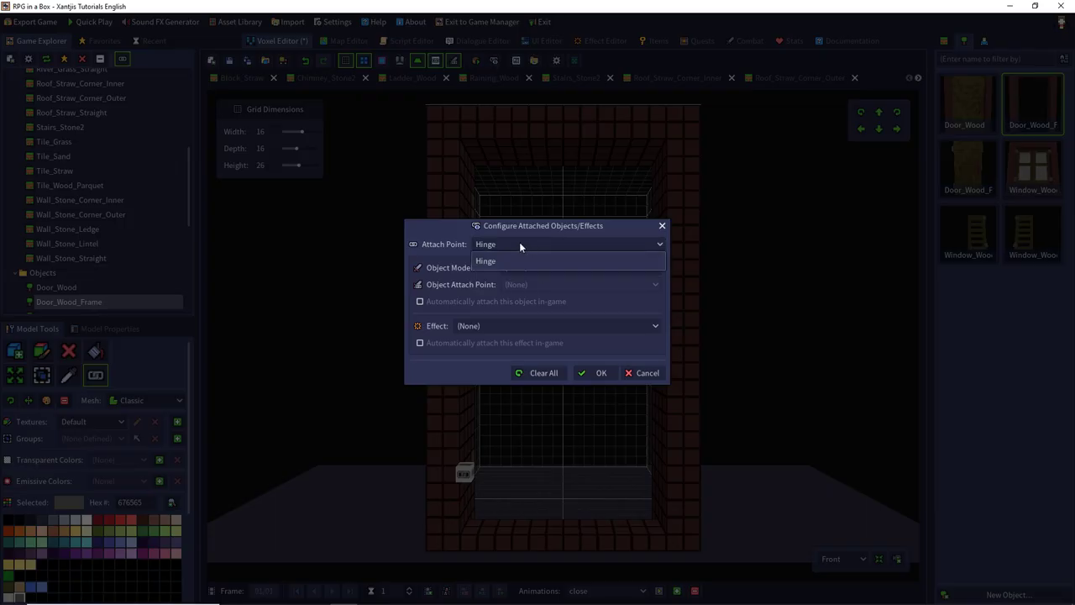
left_click(485, 260)
left_click(521, 266)
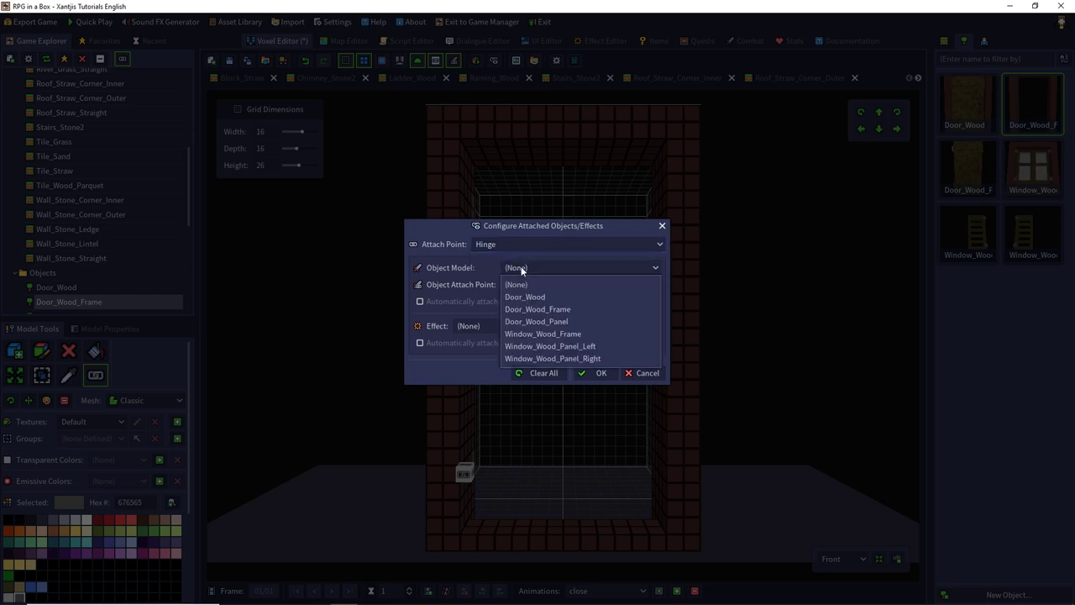
left_click(549, 322)
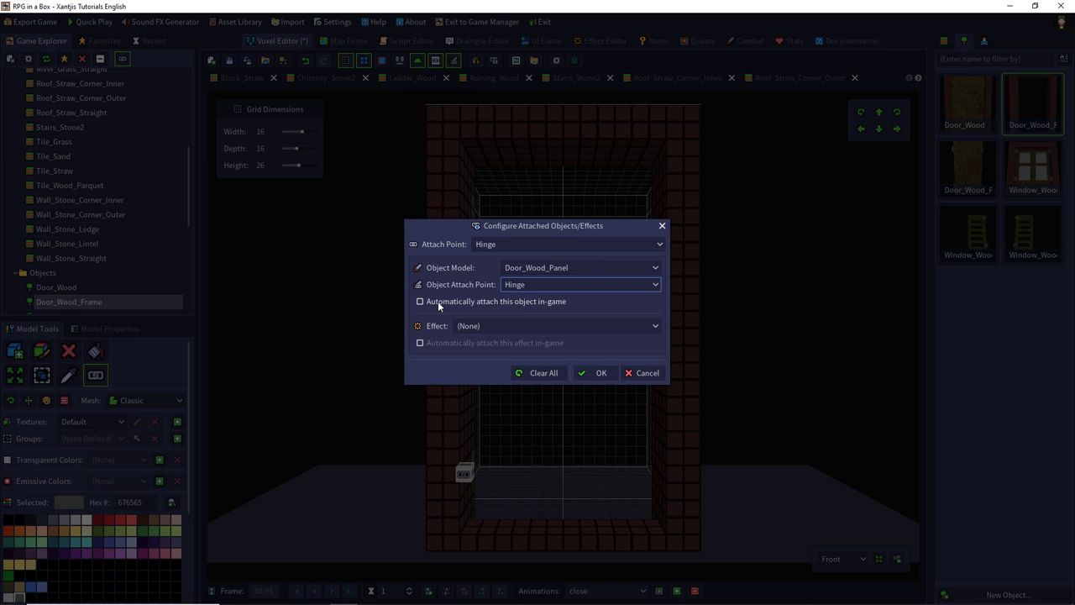
left_click(438, 300)
left_click(596, 372)
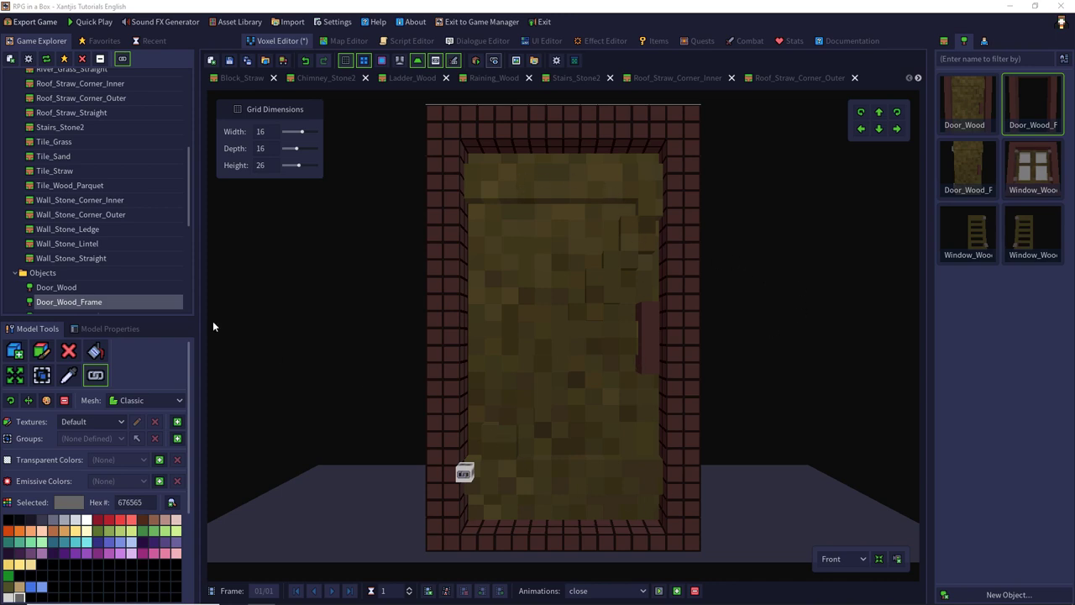
Set the frame's Hinge attach point scale factor to 1 on all three axes.
left_click(95, 328)
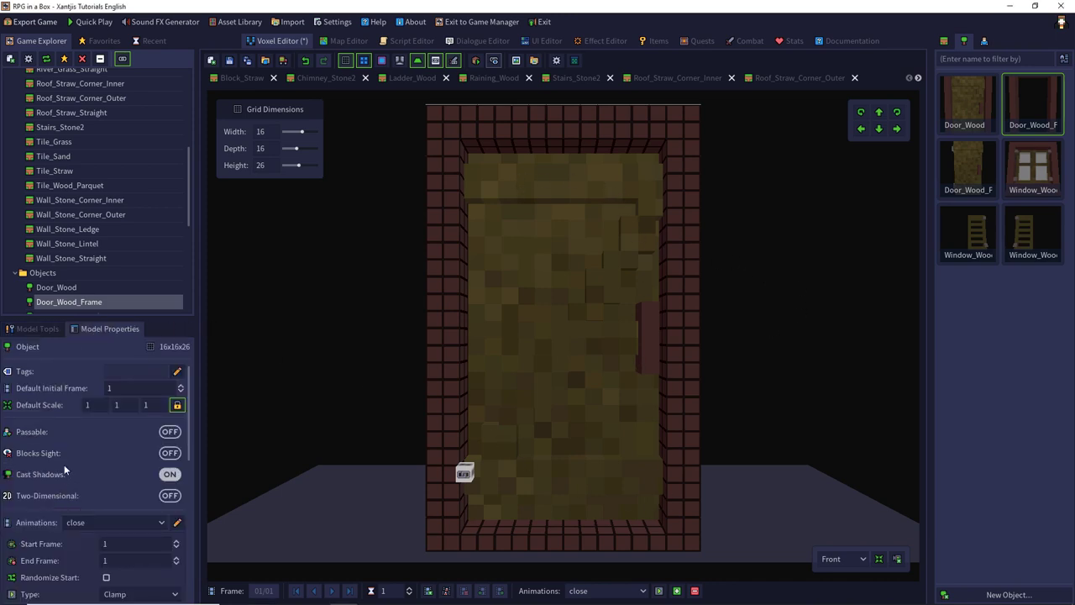
scroll(66, 467, "down", 1)
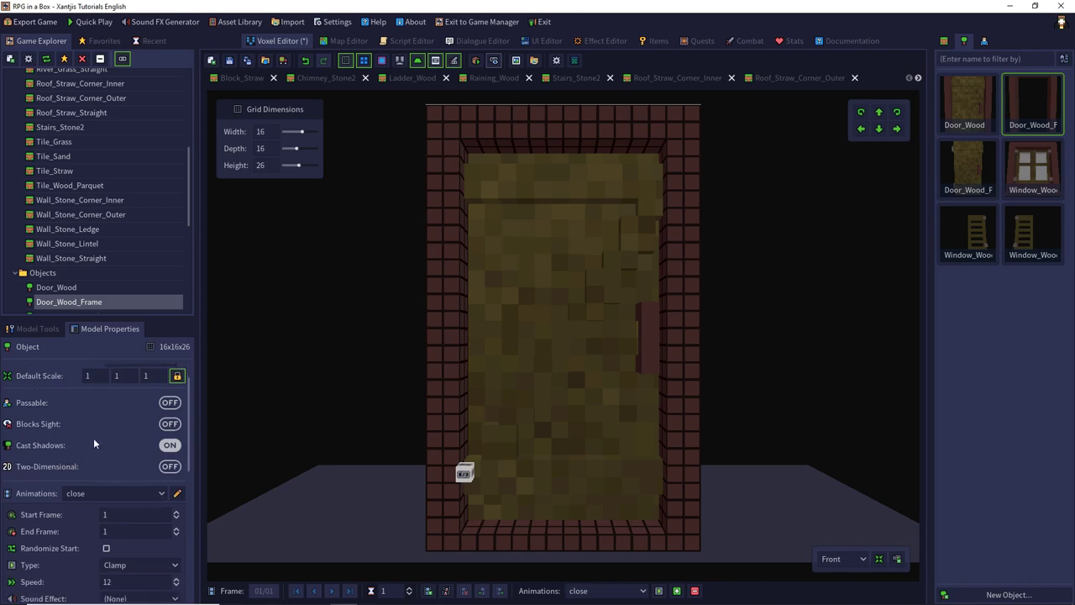
scroll(93, 438, "down", 8)
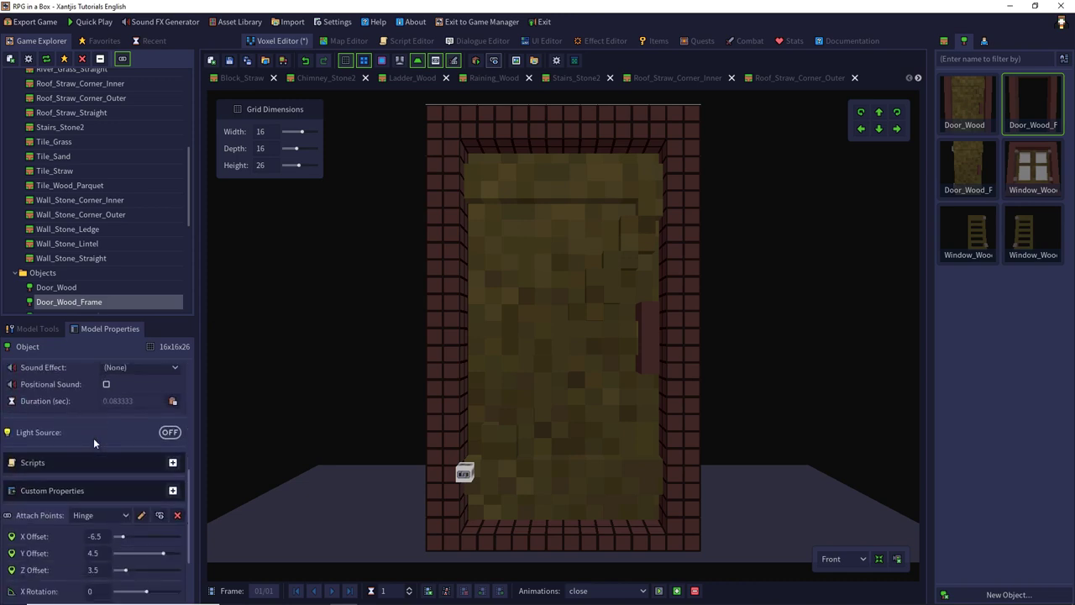
scroll(93, 438, "down", 3)
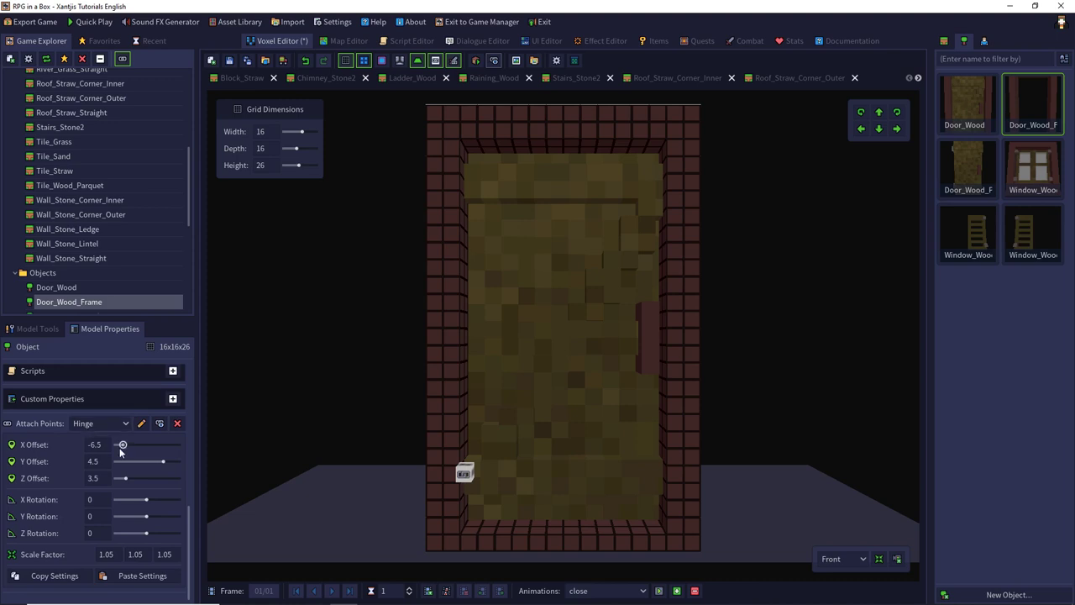
left_click(116, 554)
type("2")
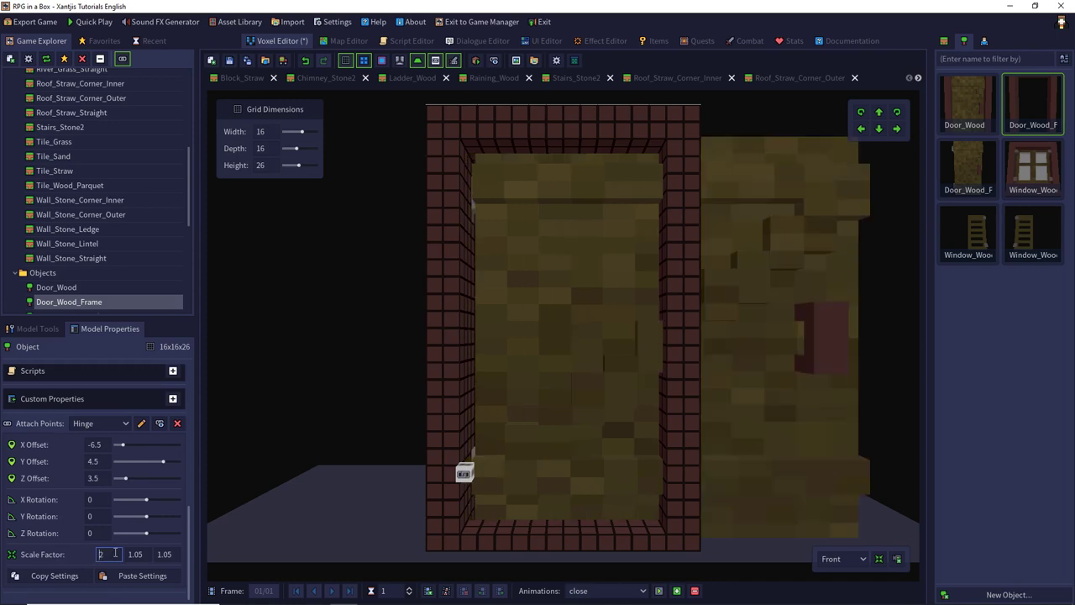
double_click(115, 553)
type("1")
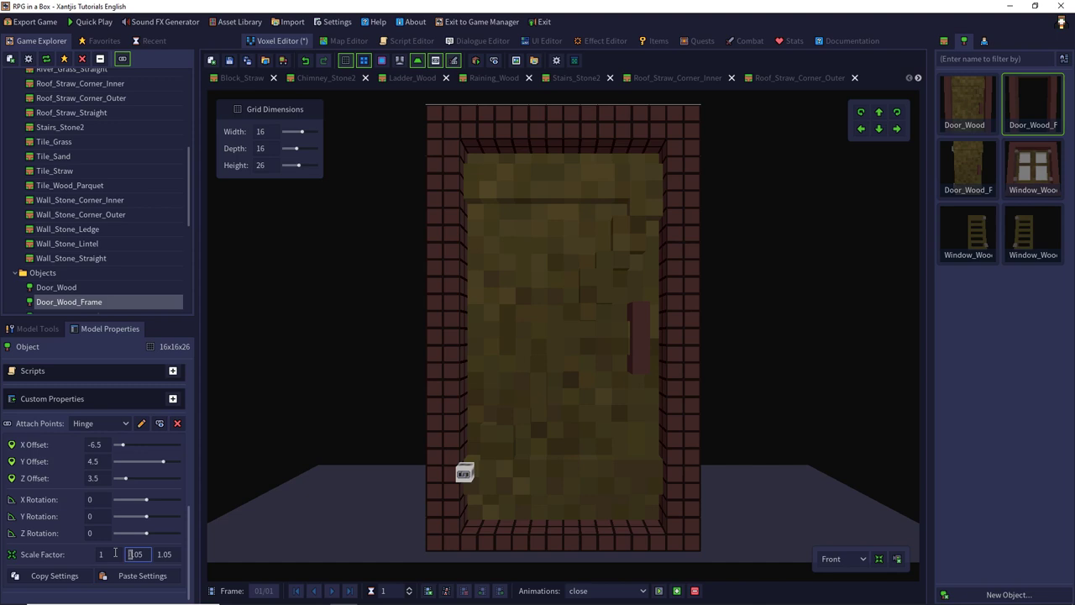
type("1")
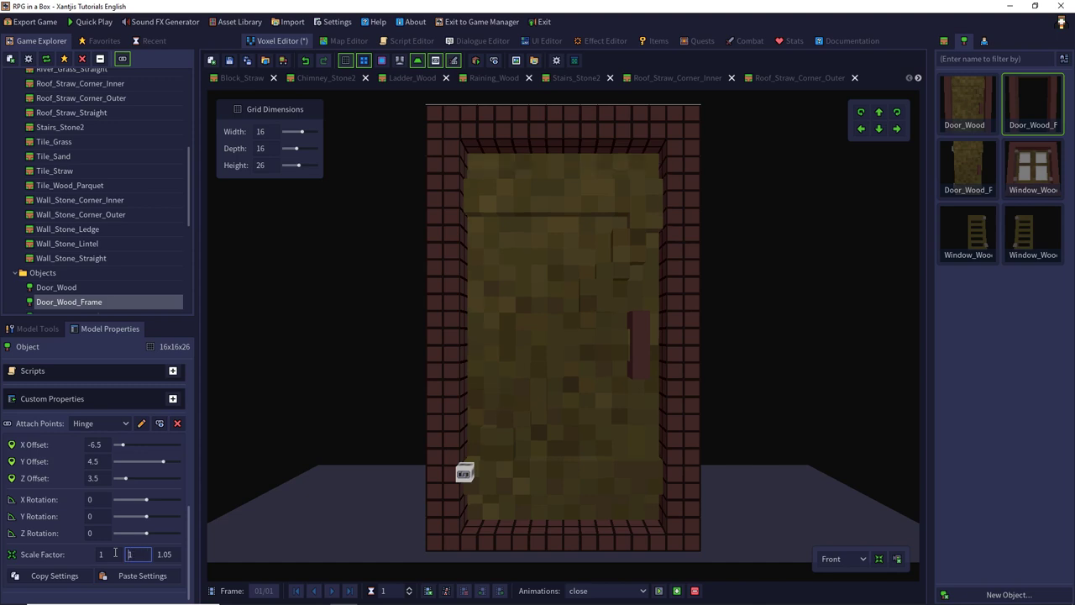
key("Tab")
type("1")
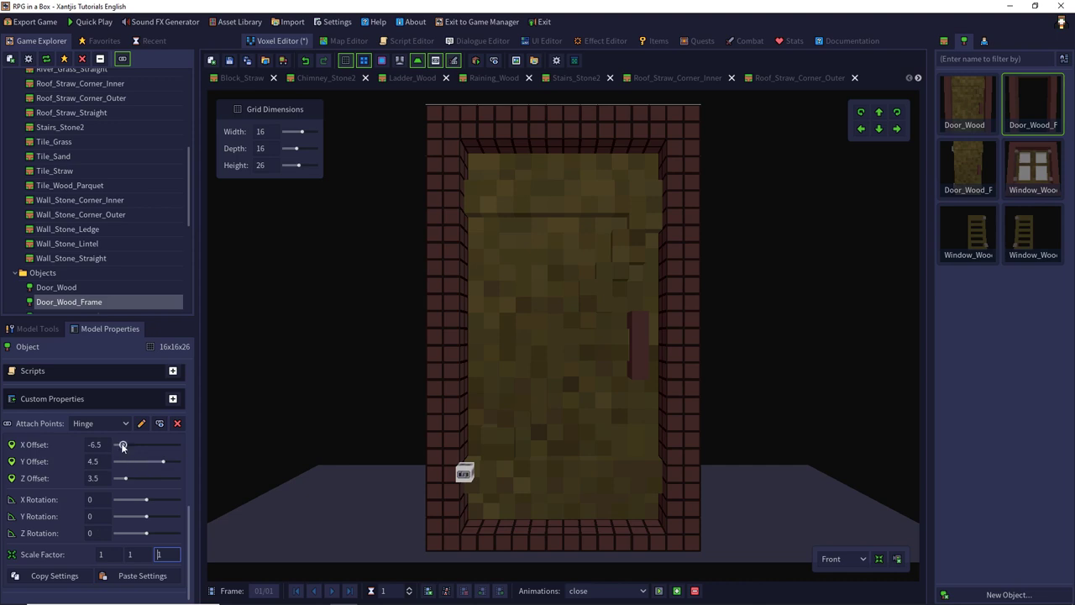
Try out the Hinge attach point's X, Y and Z rotations on the door panel, resetting each to 0.
mouse_move(122, 446)
left_mouse_down()
mouse_move(140, 446)
mouse_move(123, 448)
left_mouse_up()
mouse_move(453, 364)
middle_mouse_down()
mouse_move(443, 364)
mouse_move(458, 374)
middle_mouse_up()
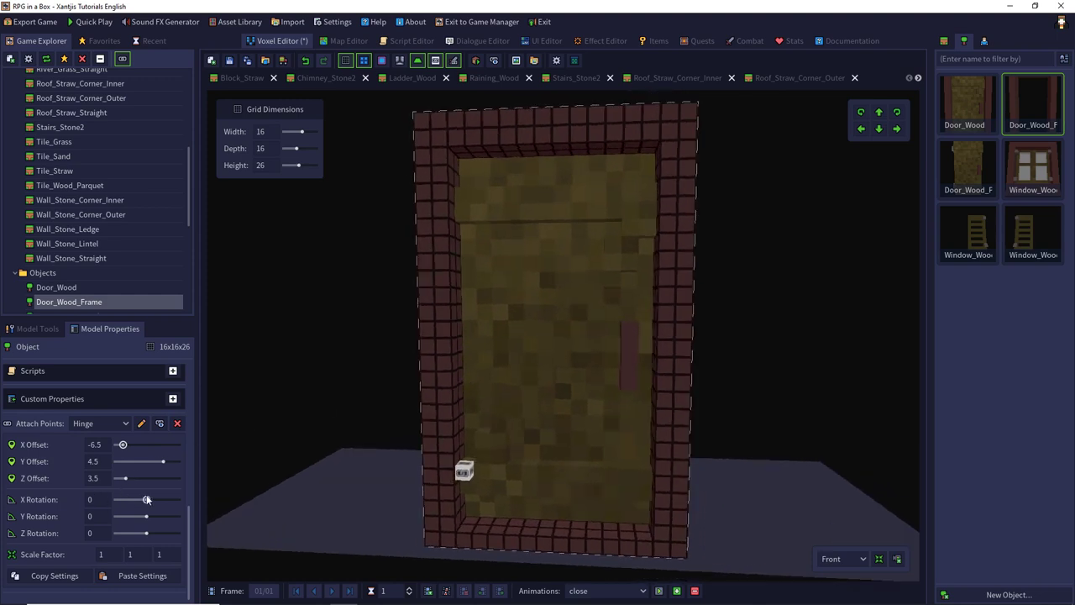
left_click_drag(146, 500, 136, 499)
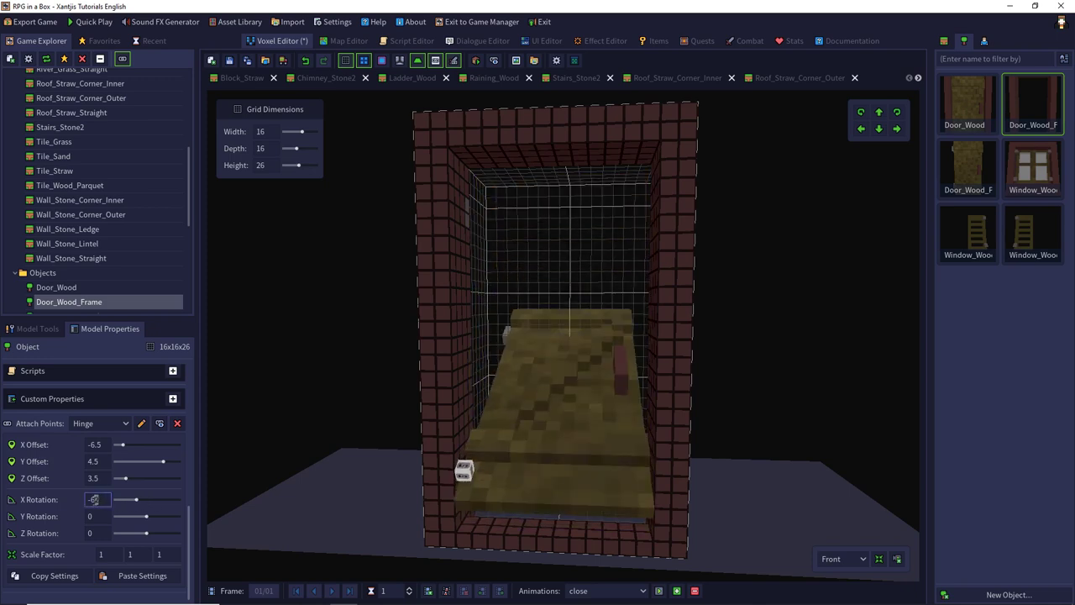
key("BackSpace")
type("0")
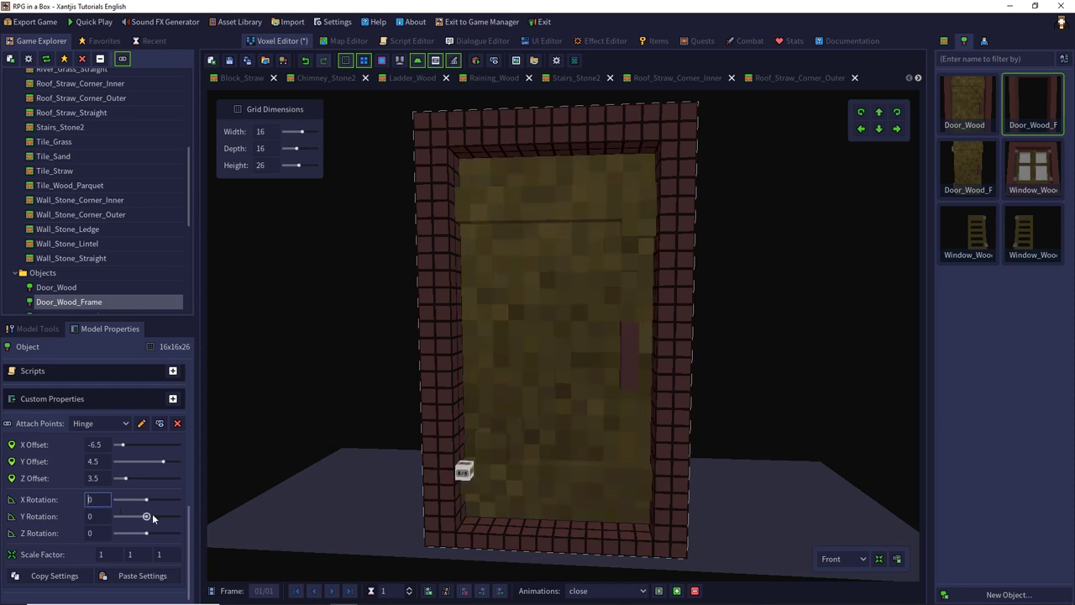
left_click_drag(152, 515, 60, 519)
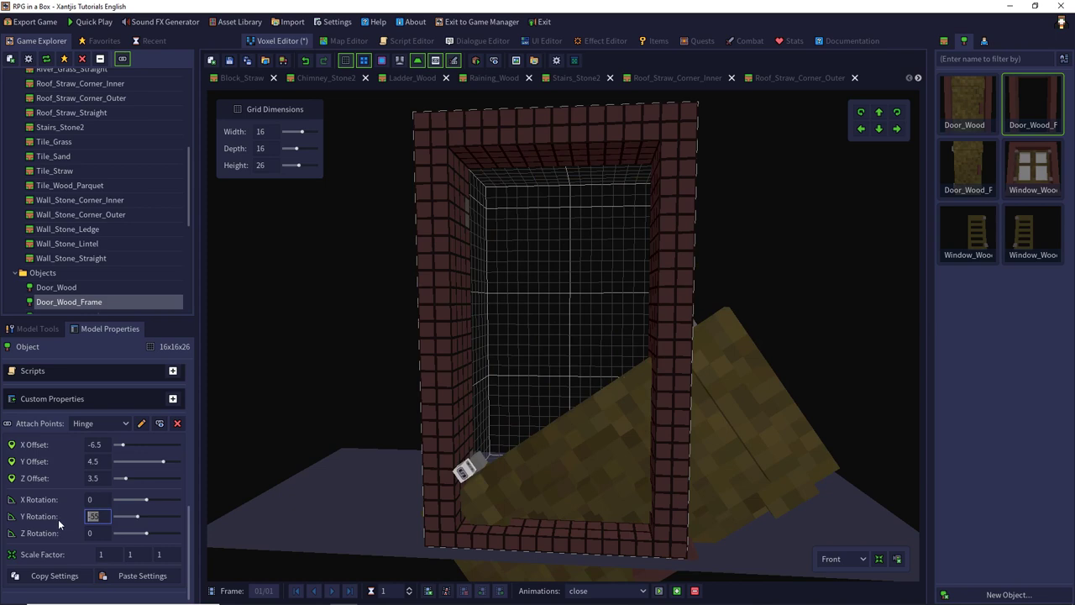
type("0")
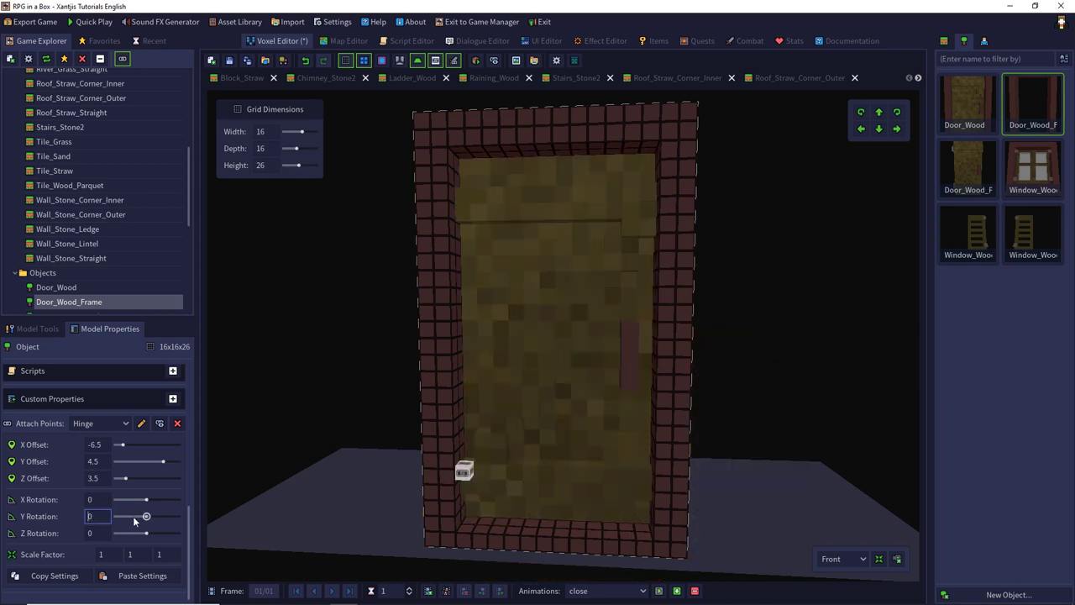
mouse_move(144, 530)
left_mouse_down()
mouse_move(131, 539)
mouse_move(144, 534)
left_mouse_up()
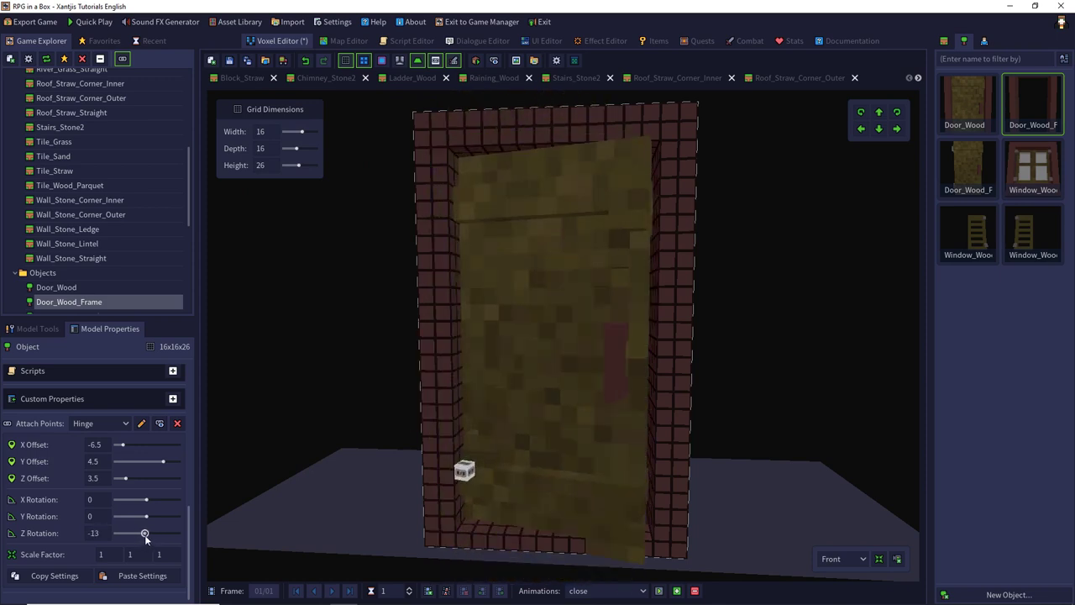
double_click(101, 533)
key("Return")
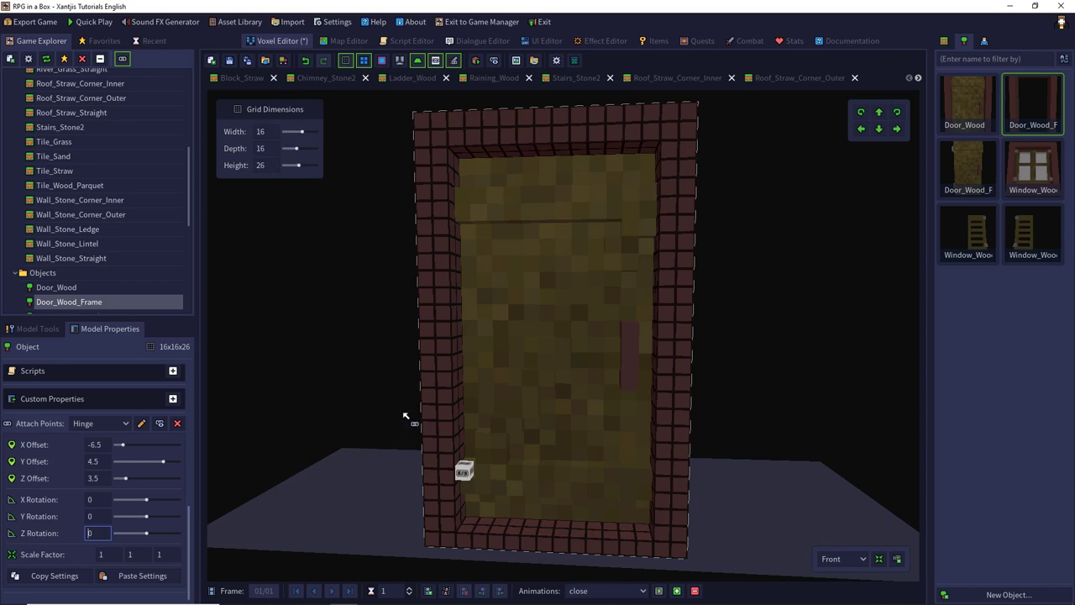
middle_click_drag(403, 370, 334, 384)
right_click_drag(336, 387, 416, 365)
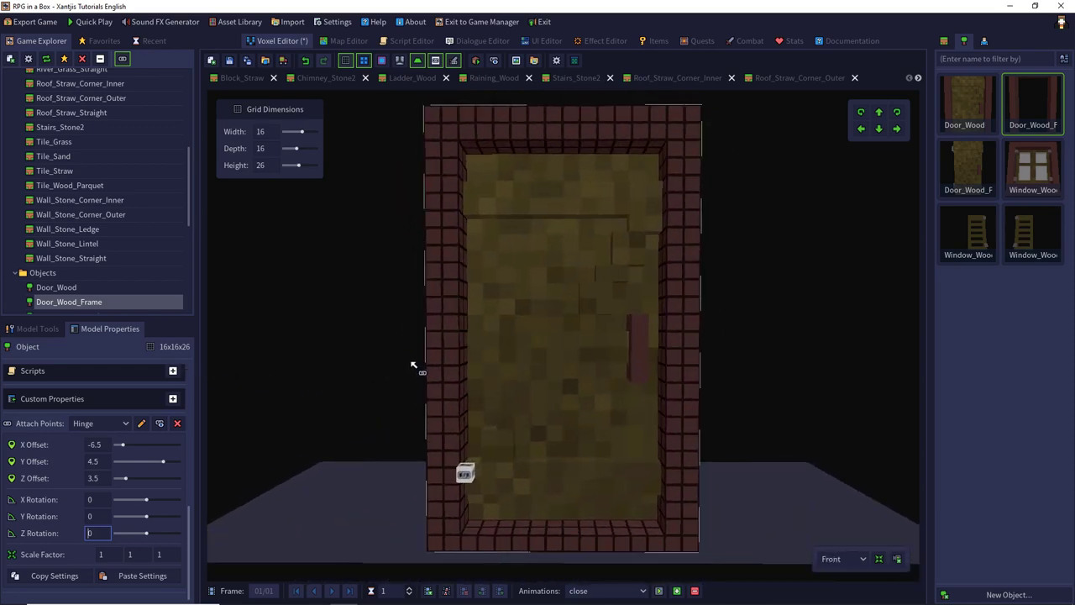
Duplicate the frame twice, setting the Hinge Z rotation to 15 on frame 2 and 30 on frame 3.
left_click(447, 591)
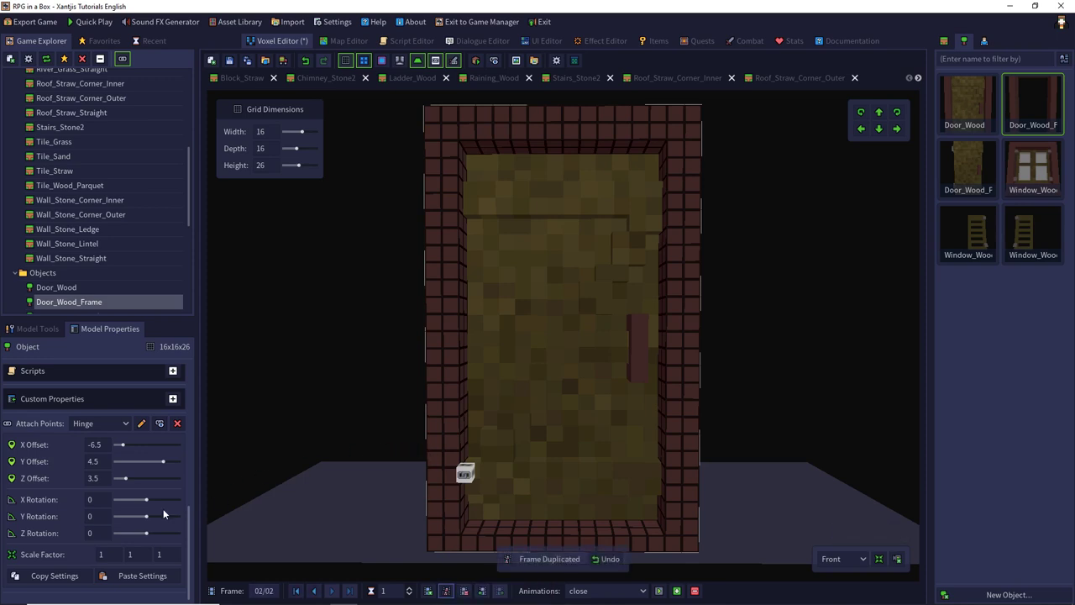
left_click(101, 532)
type("15")
key("Return")
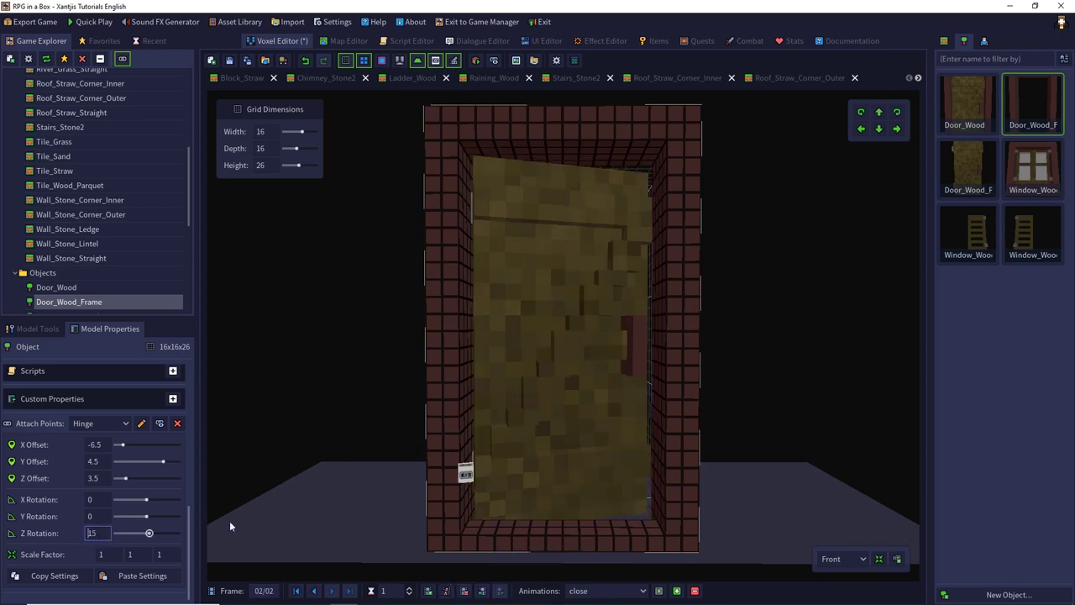
left_click(448, 591)
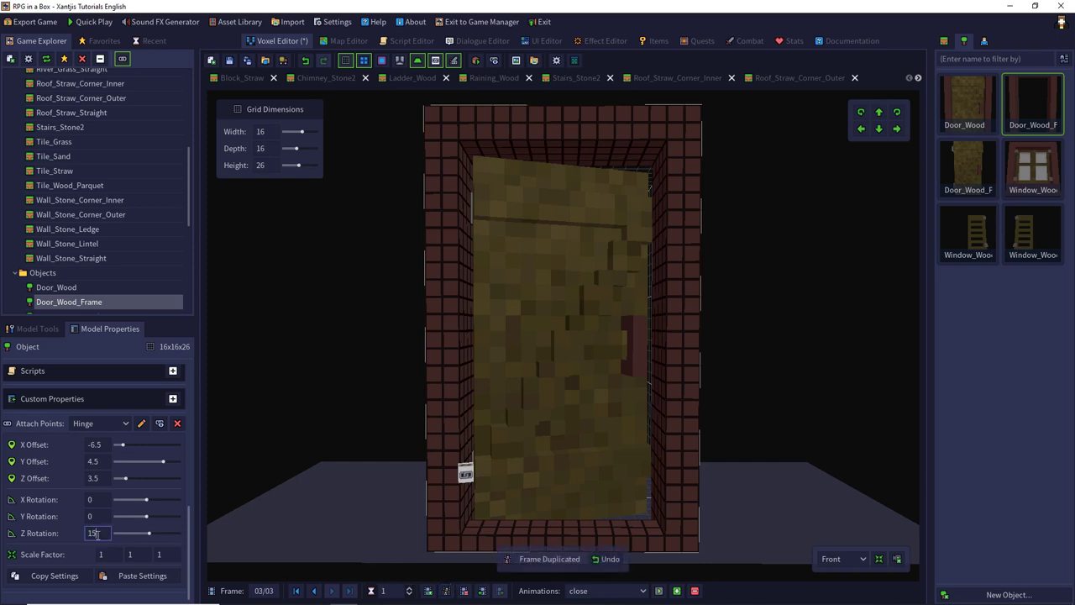
type("30")
key("Return")
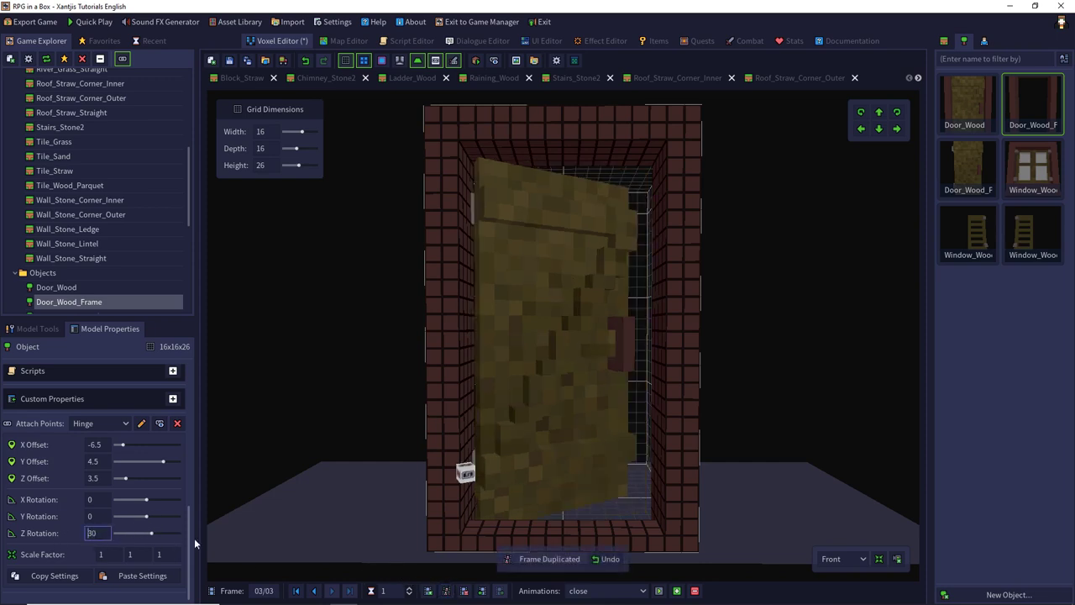
Duplicate two more frames, setting the Hinge Z rotation to 45 on frame 4 and 60 on frame 5.
left_click(446, 591)
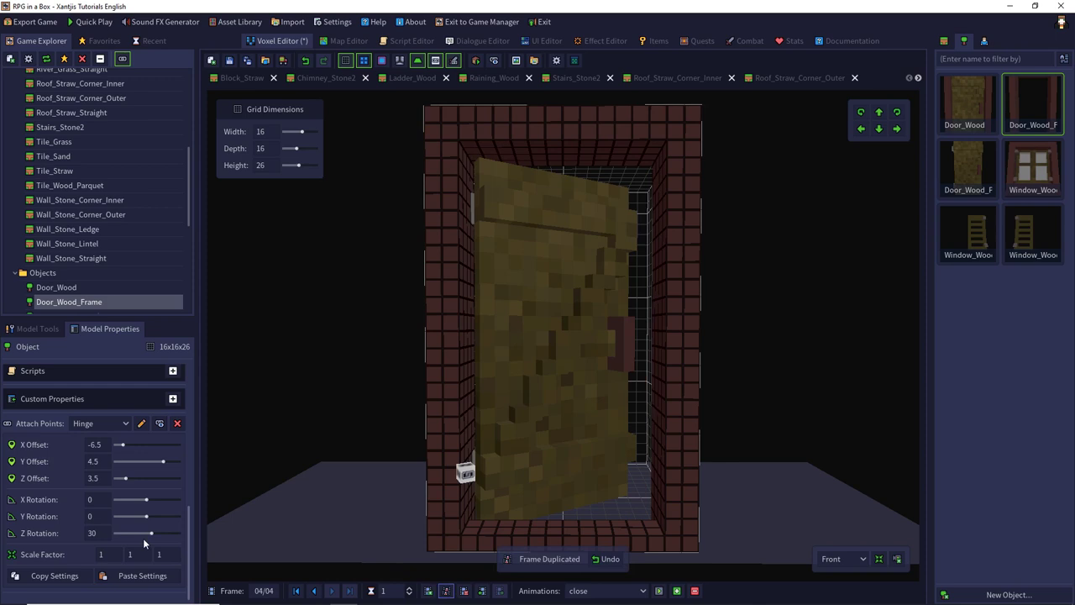
left_click(93, 533)
type("45")
key("Return")
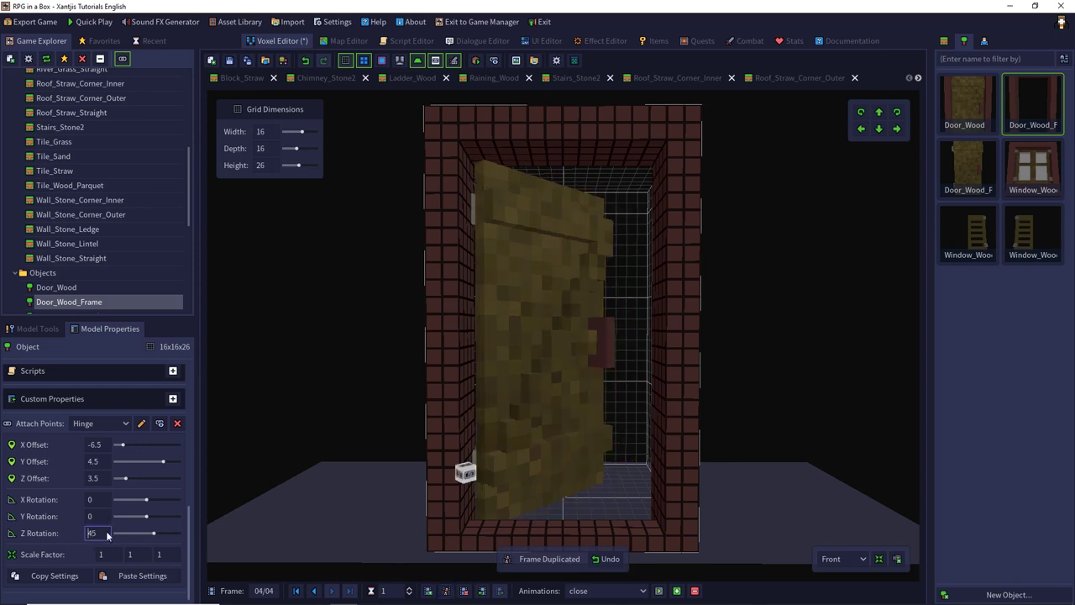
left_click(446, 590)
left_click(108, 533)
type("60")
key("Return")
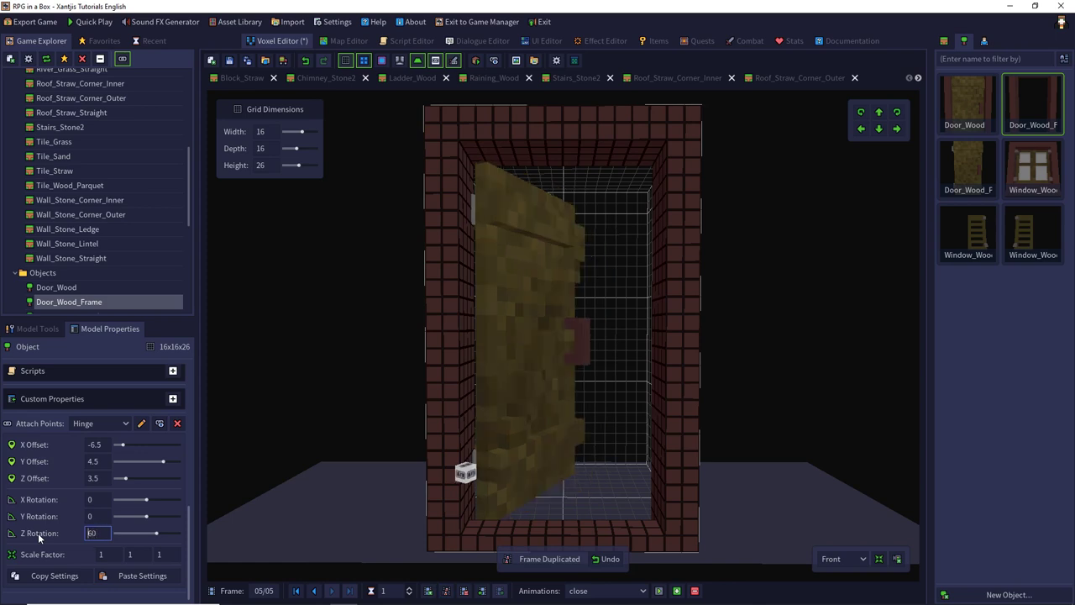
Duplicate two further frames, setting the Hinge Z rotation to 75 on frame 6 and 90 on frame 7.
left_click(446, 590)
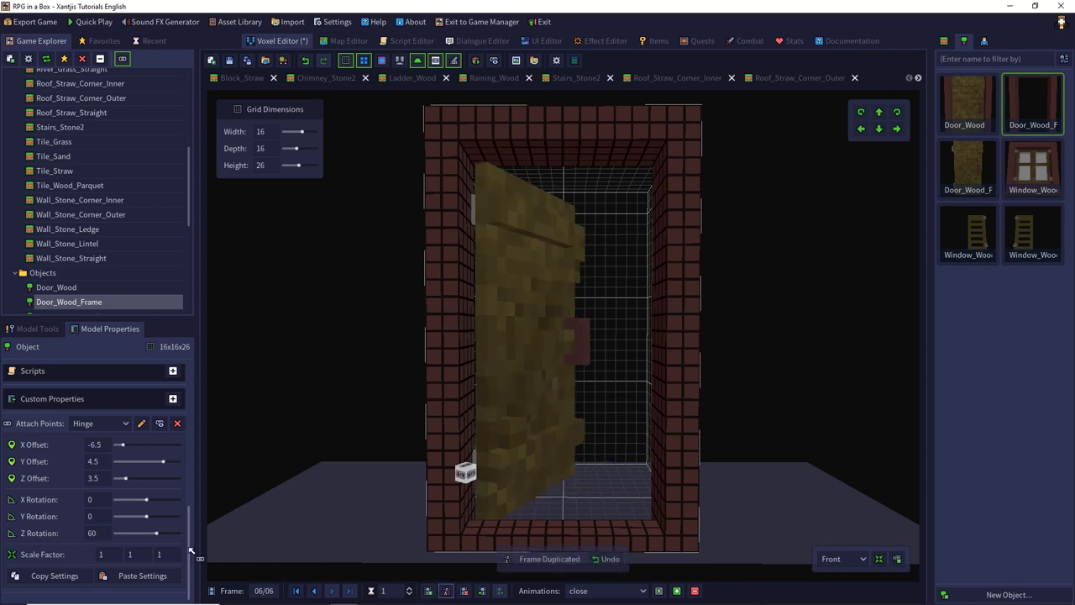
left_click(97, 534)
type("75")
key("Return")
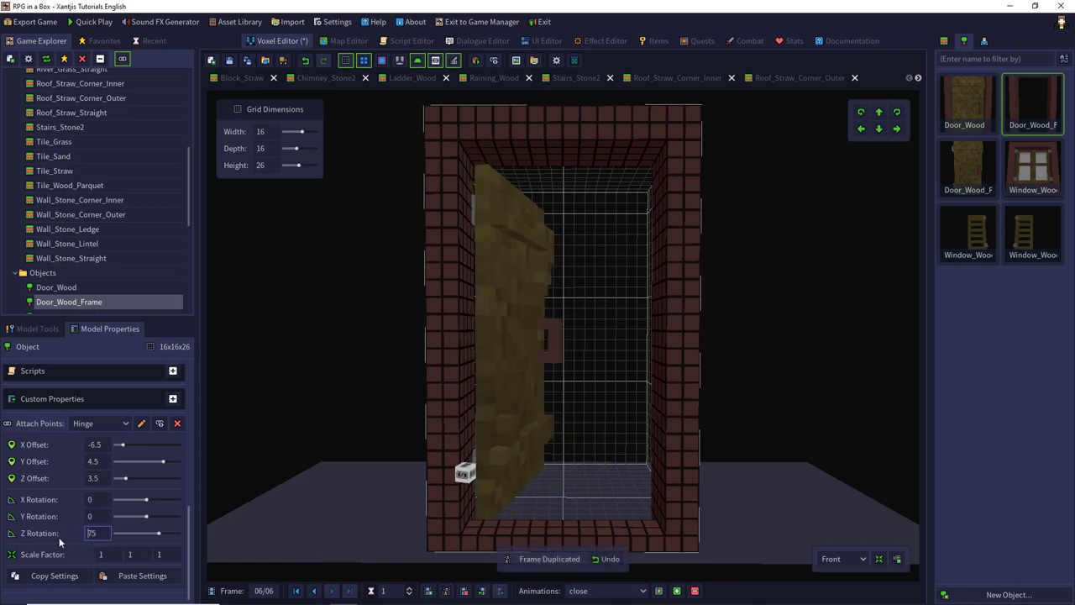
left_click(446, 590)
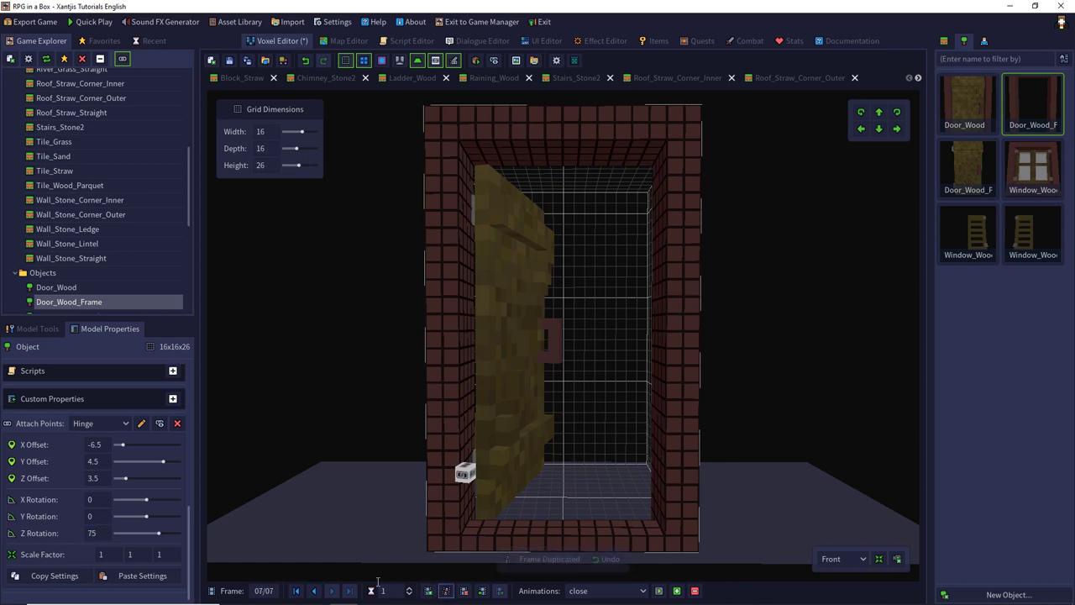
left_click(96, 533)
type("90")
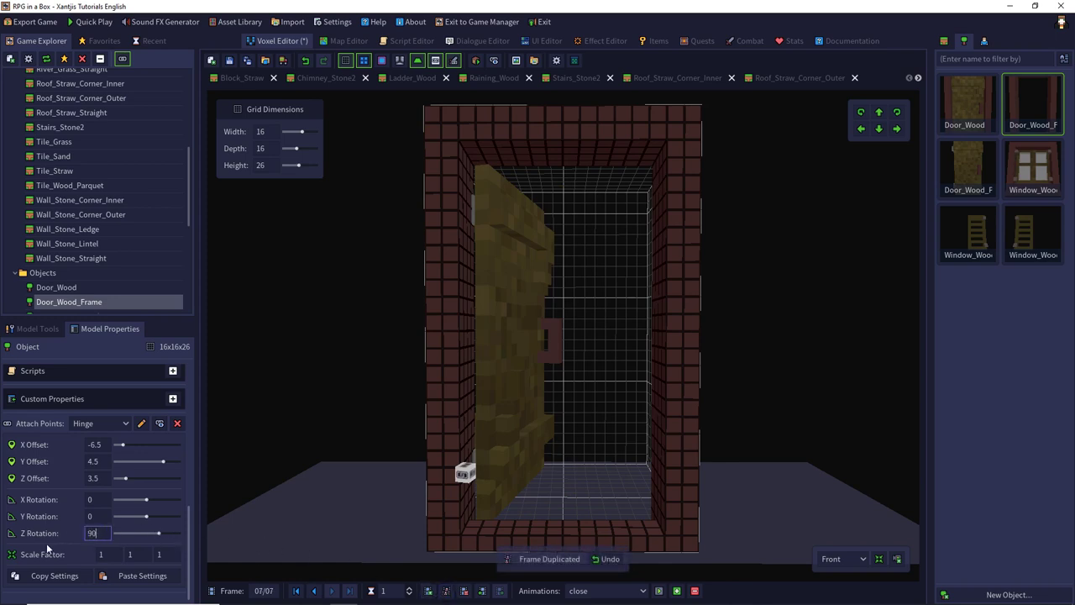
key("Return")
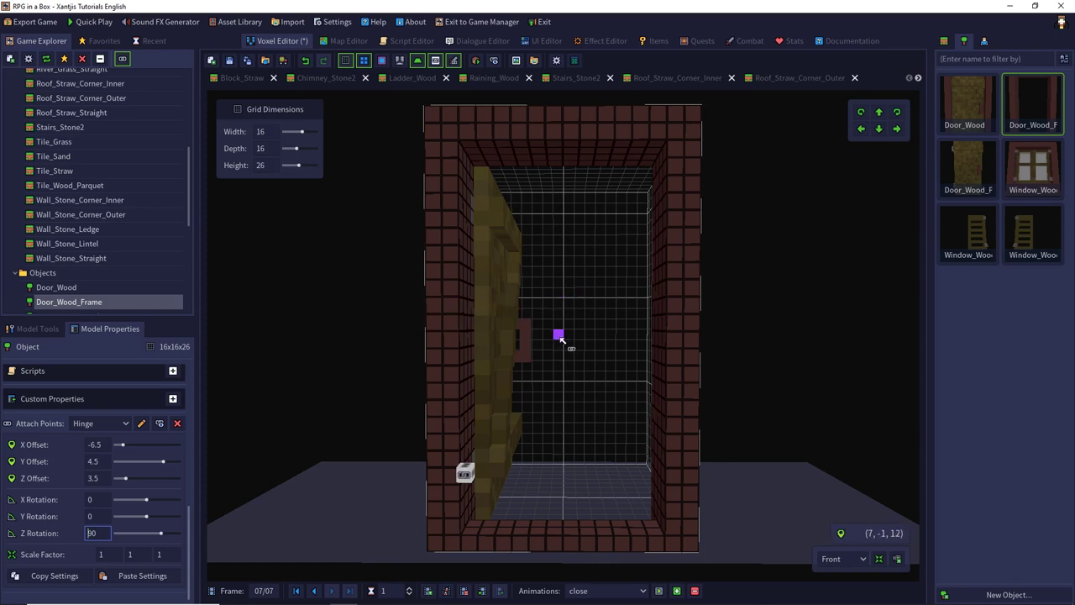
Add a Clamp animation named open for frames 1 to 7 at 8 frames/sec, replacing the existing one.
left_click(675, 593)
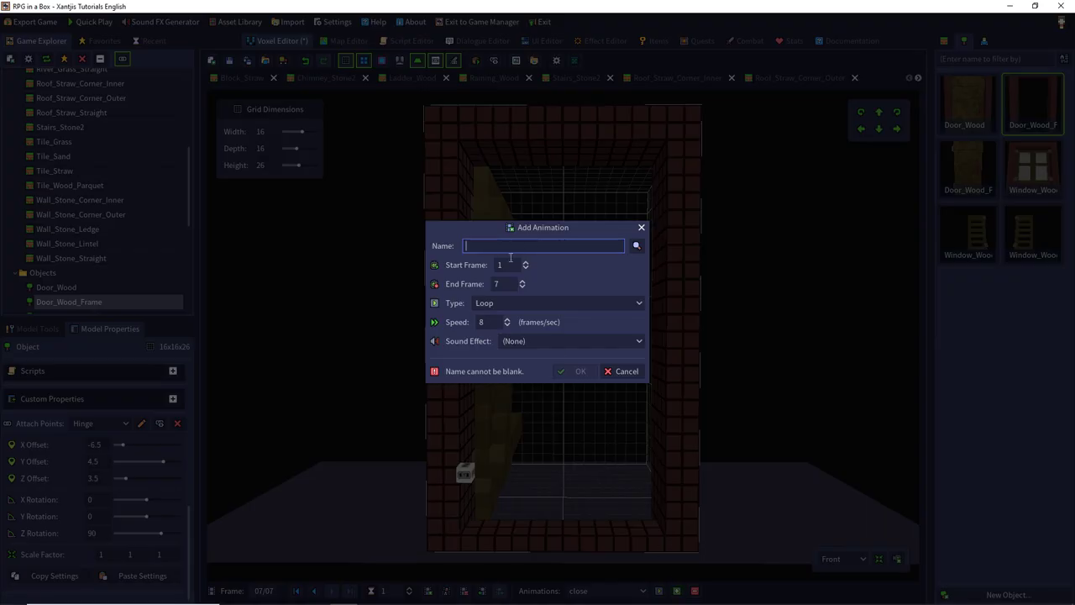
type("open")
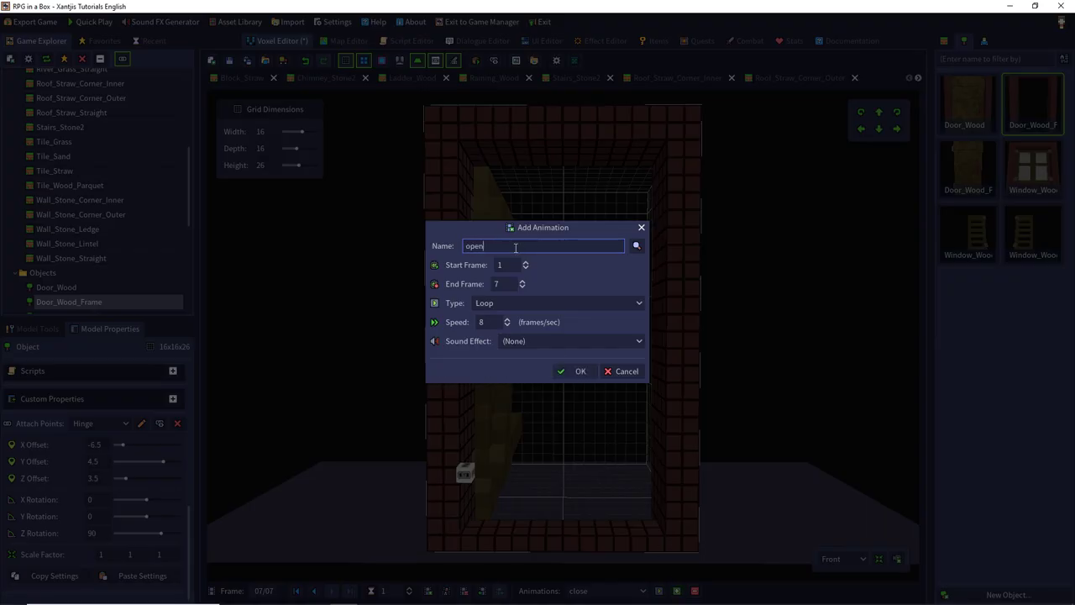
left_click(489, 302)
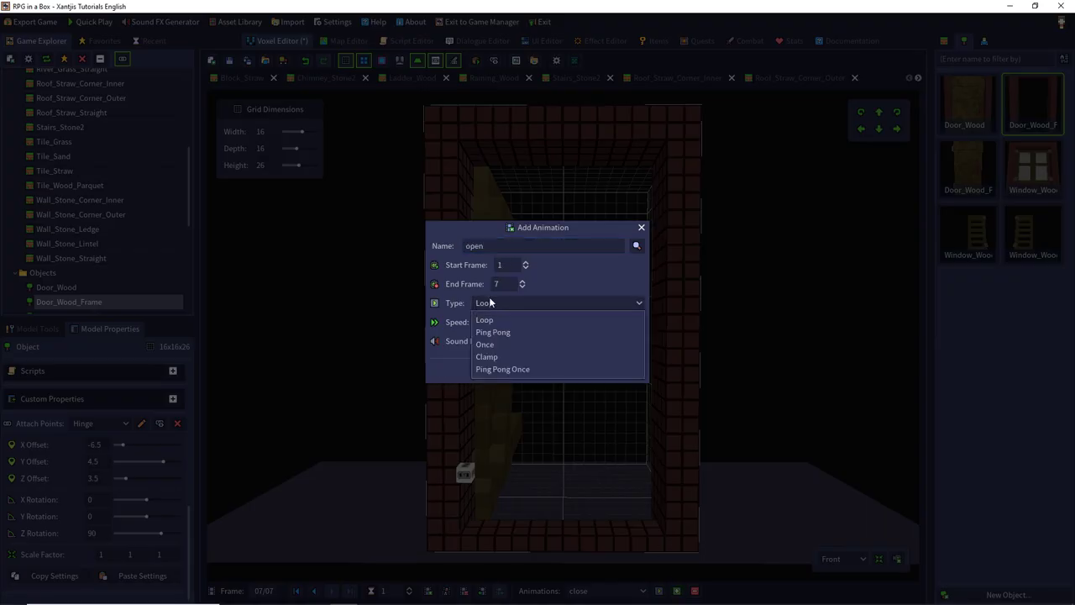
left_click(489, 356)
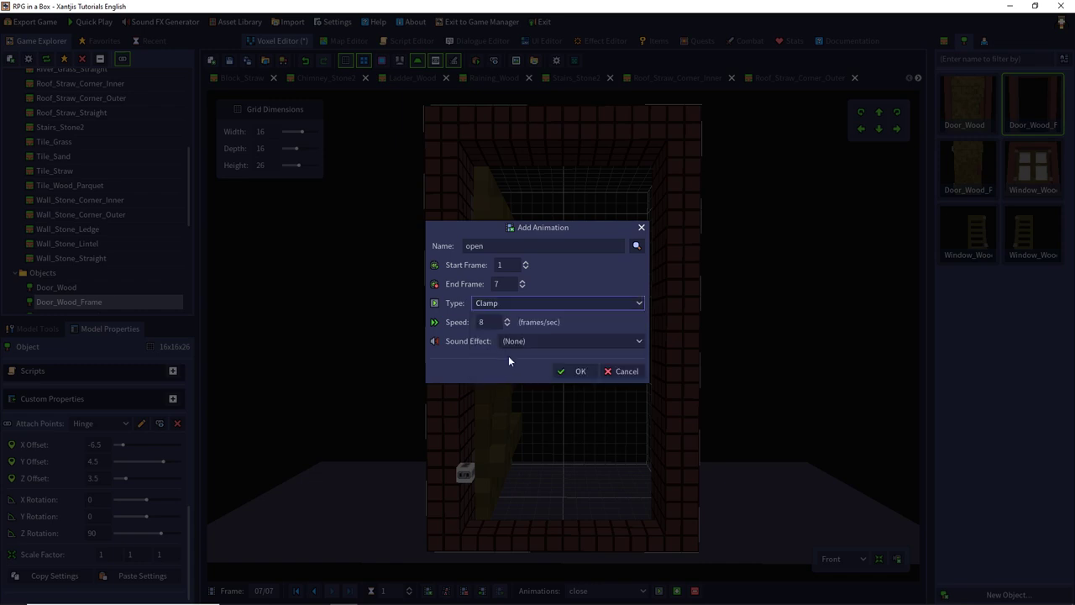
left_click(568, 371)
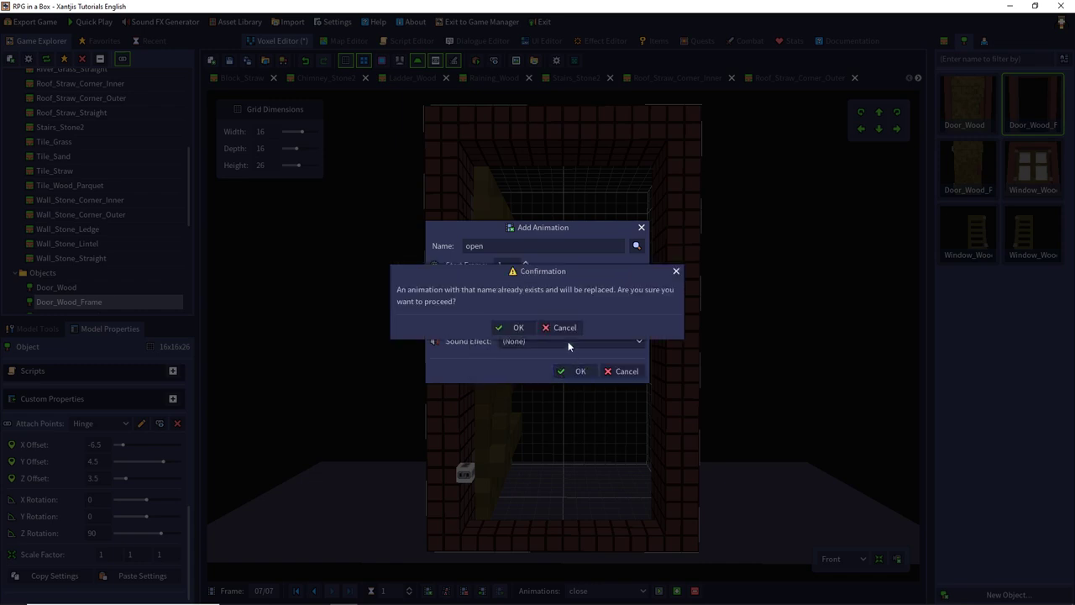
left_click(518, 327)
Add a Clamp animation named close from frame 7 to frame 1 at 8 frames/sec, replacing the existing one, and save the model.
left_click(676, 591)
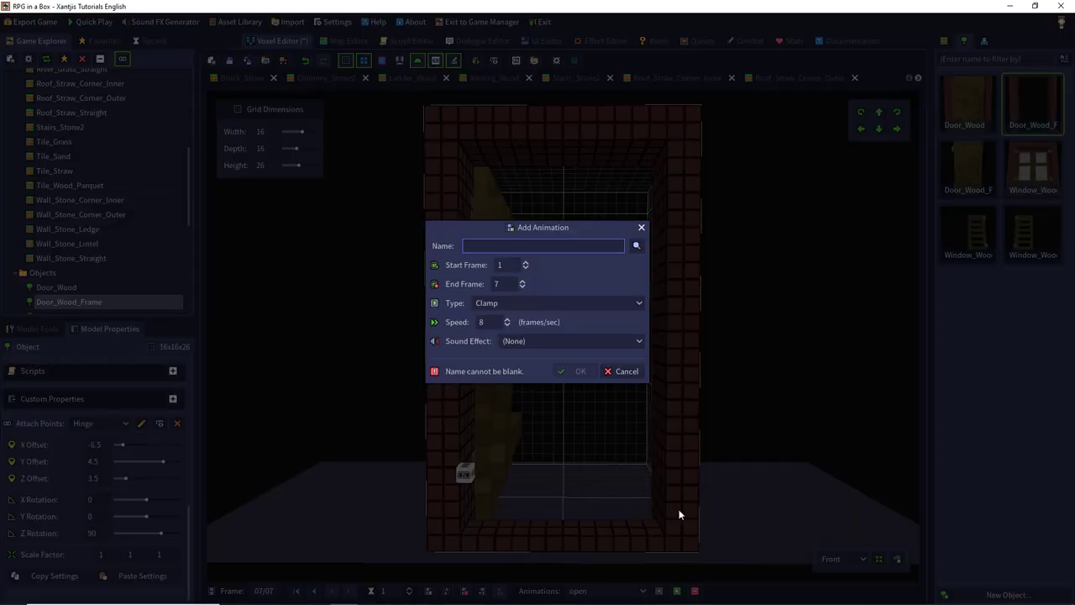
type("close")
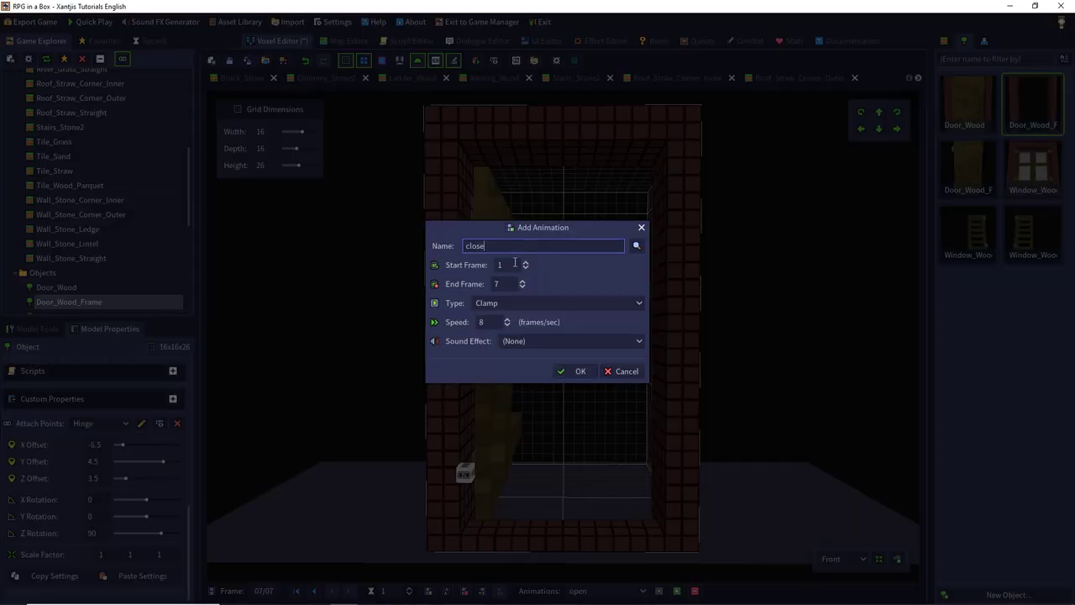
left_click(514, 264)
left_click(571, 371)
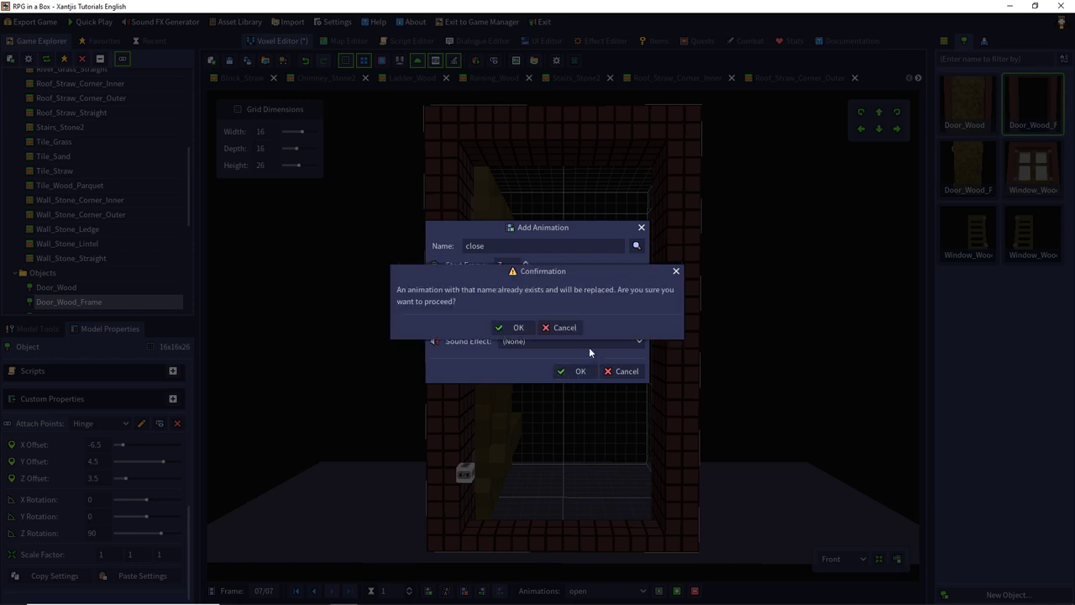
left_click(515, 327)
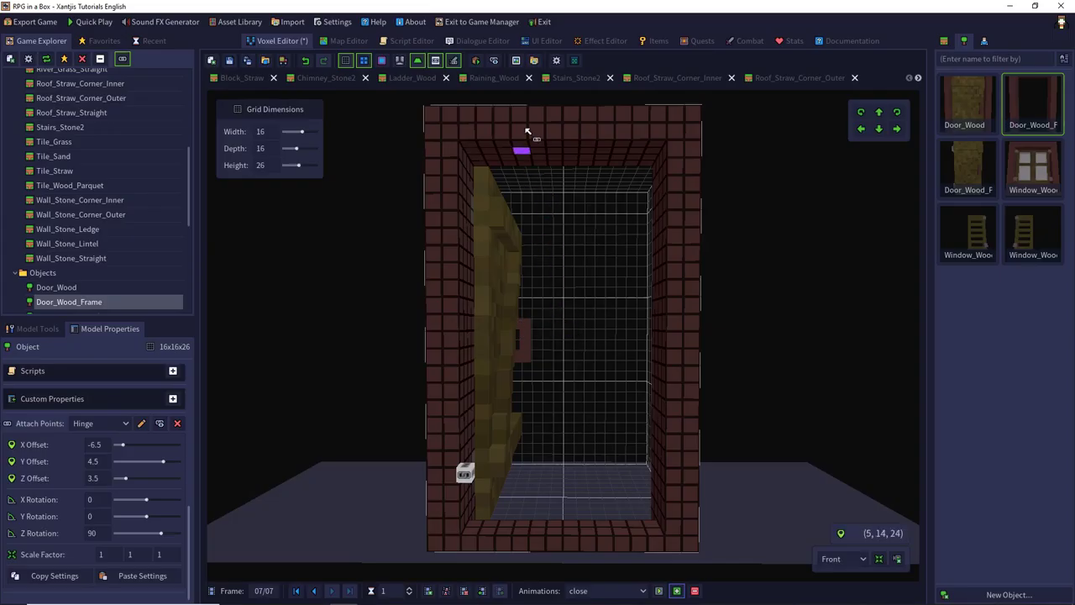
left_click(245, 61)
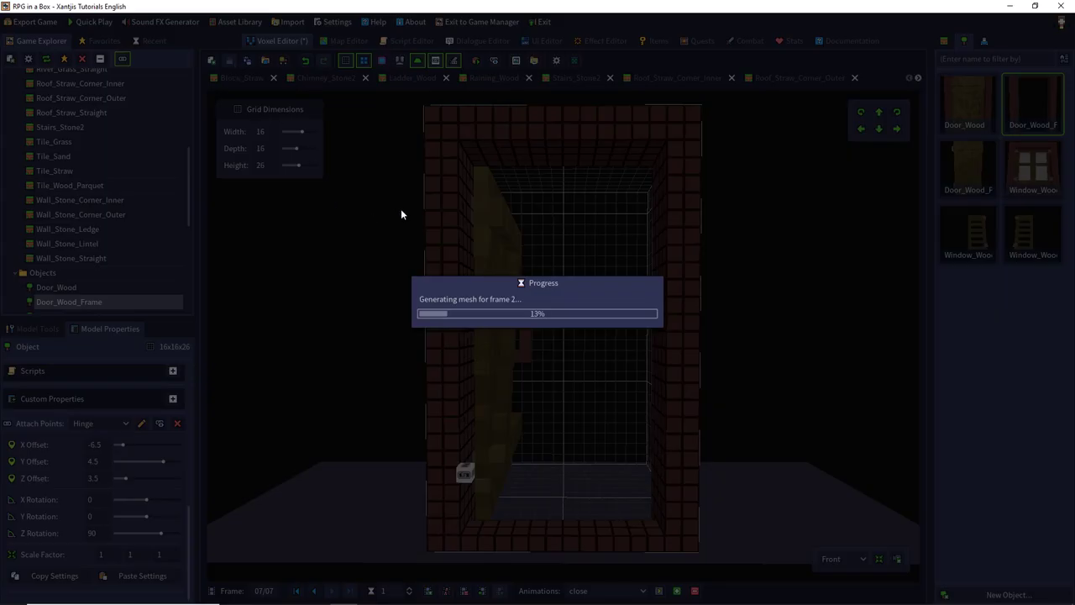
Preview the generated door mesh, playing the open and close animations, and return to editing.
left_click(475, 60)
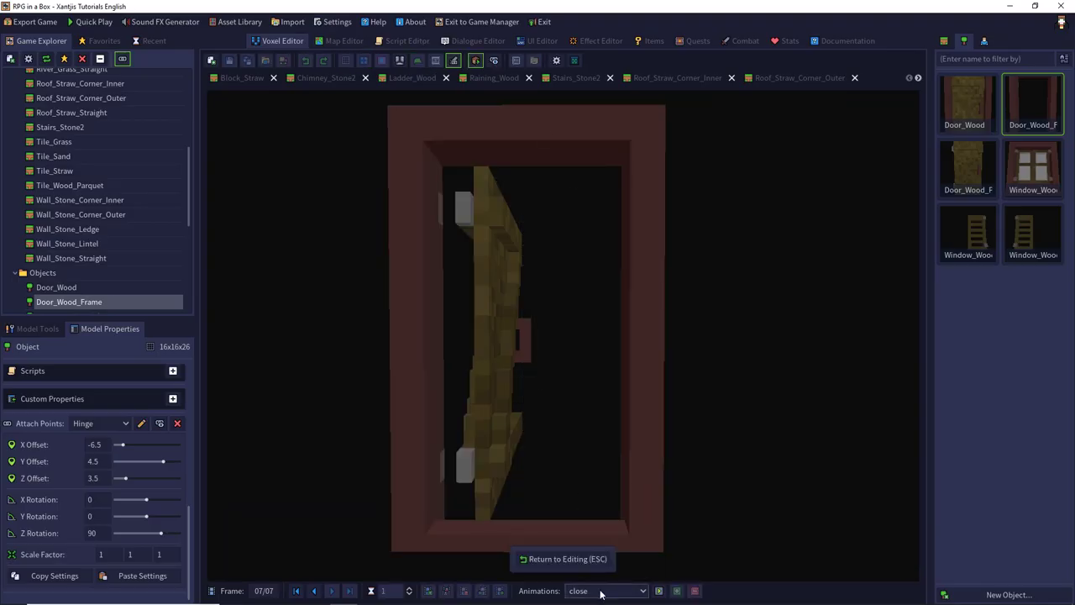
left_click(600, 591)
left_click(601, 597)
left_click(659, 592)
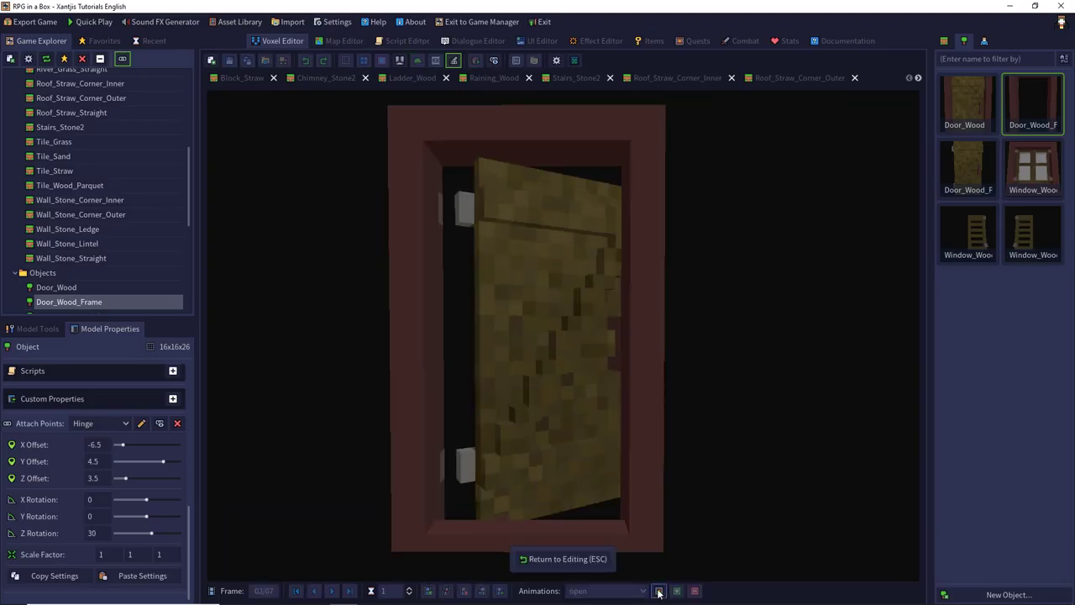
left_click(619, 591)
left_click(617, 582)
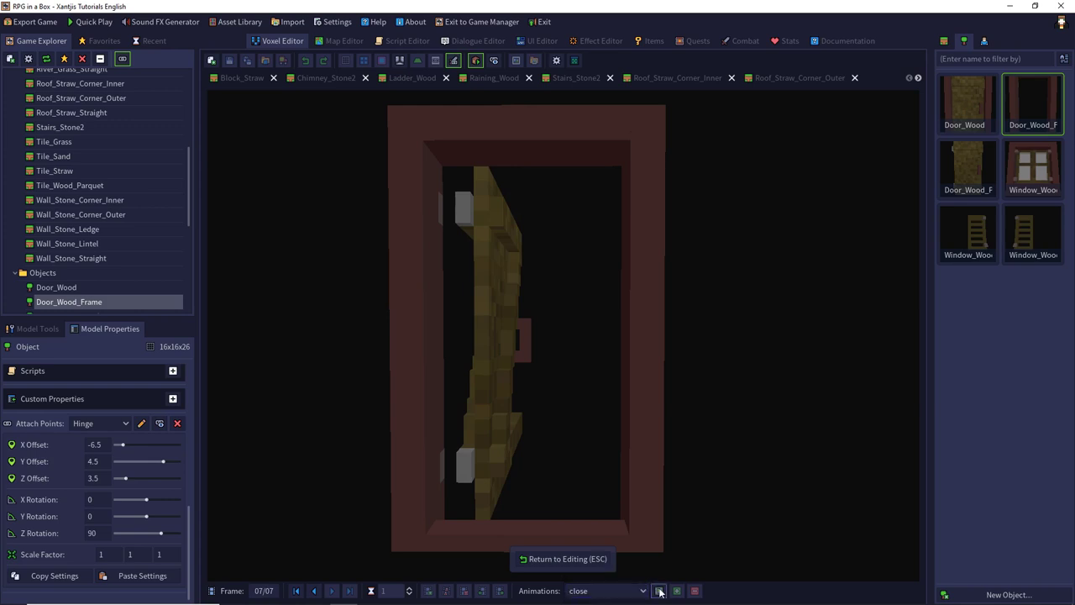
left_click(659, 591)
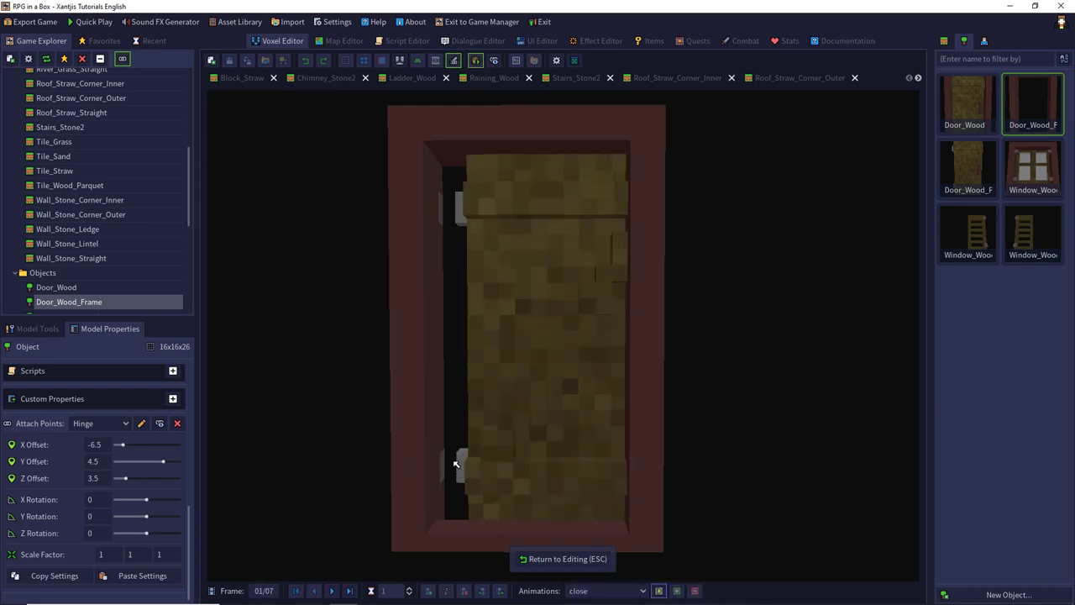
left_click(569, 560)
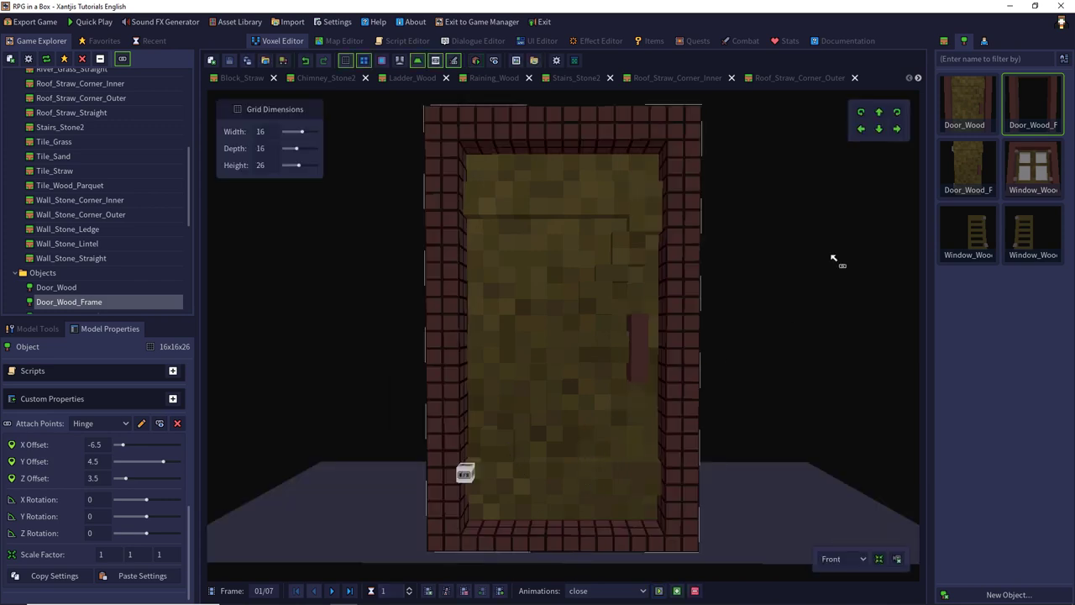
Look over the door panel and frame models and play the frame's close animation from the back and the front.
left_click(969, 172)
middle_click_drag(720, 283, 488, 316)
left_click(1026, 105)
scroll(482, 317, "up", 4)
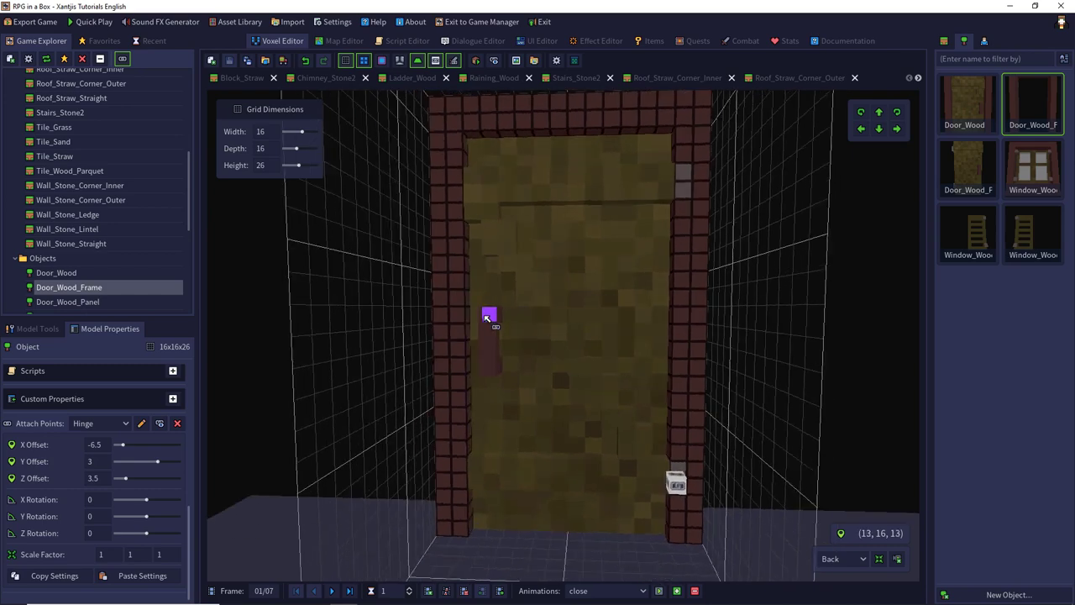
left_click(660, 590)
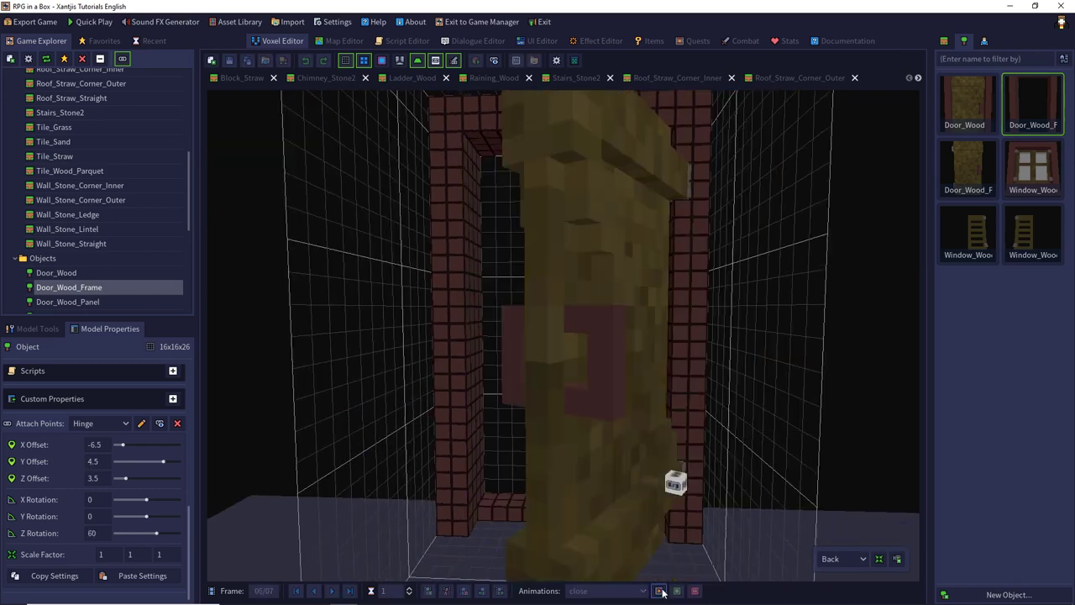
left_click(659, 591)
middle_click_drag(480, 281, 791, 290)
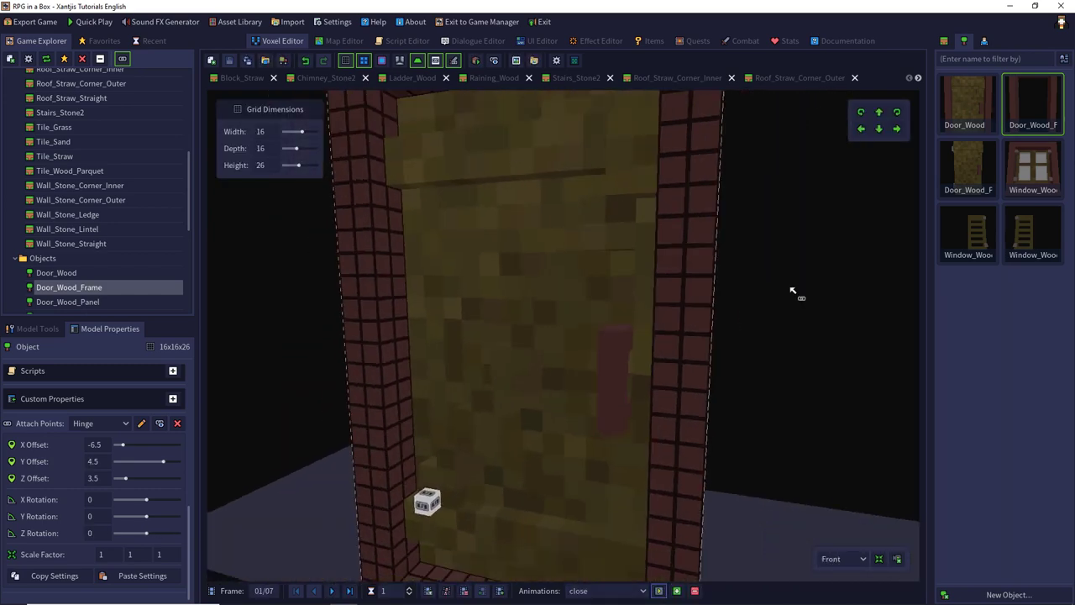
left_click(659, 590)
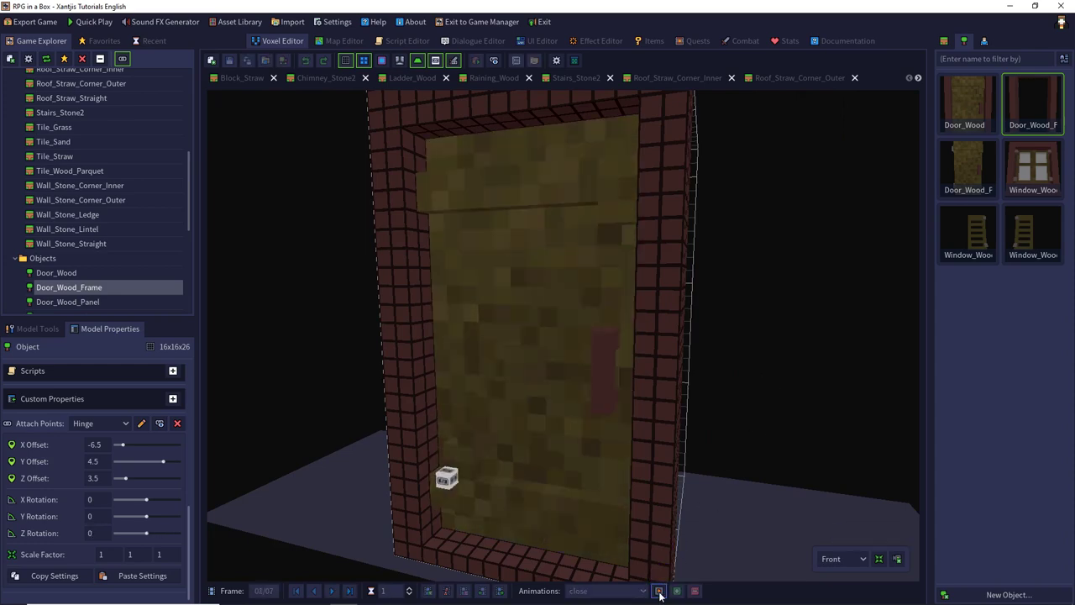
left_click(659, 592)
middle_click_drag(639, 478, 691, 419)
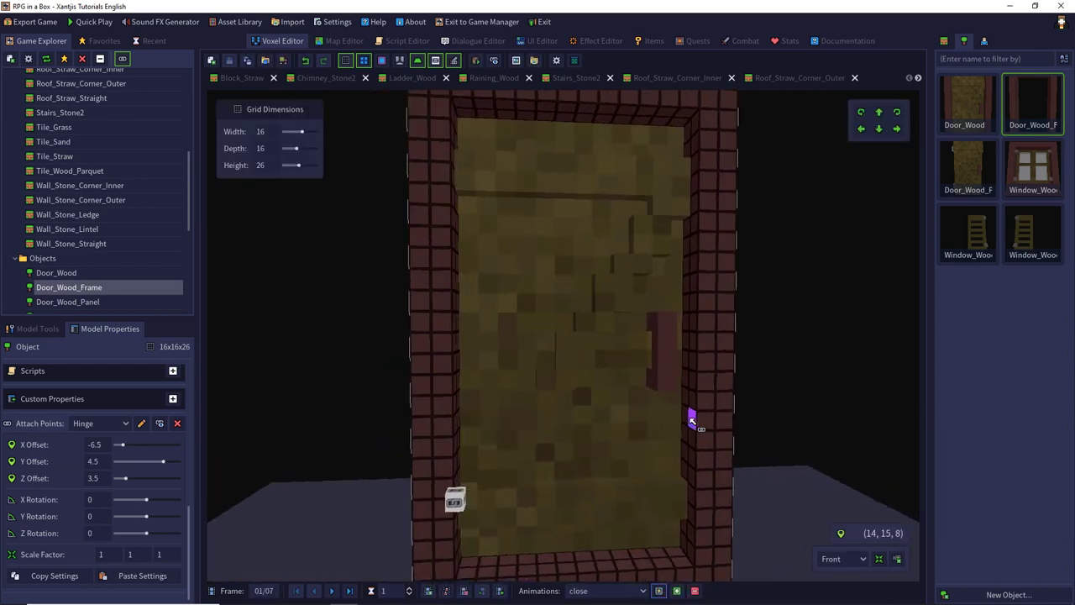
Play the frame's open animation in the voxel editor and view the door panel from the front.
left_click(612, 592)
left_click(578, 594)
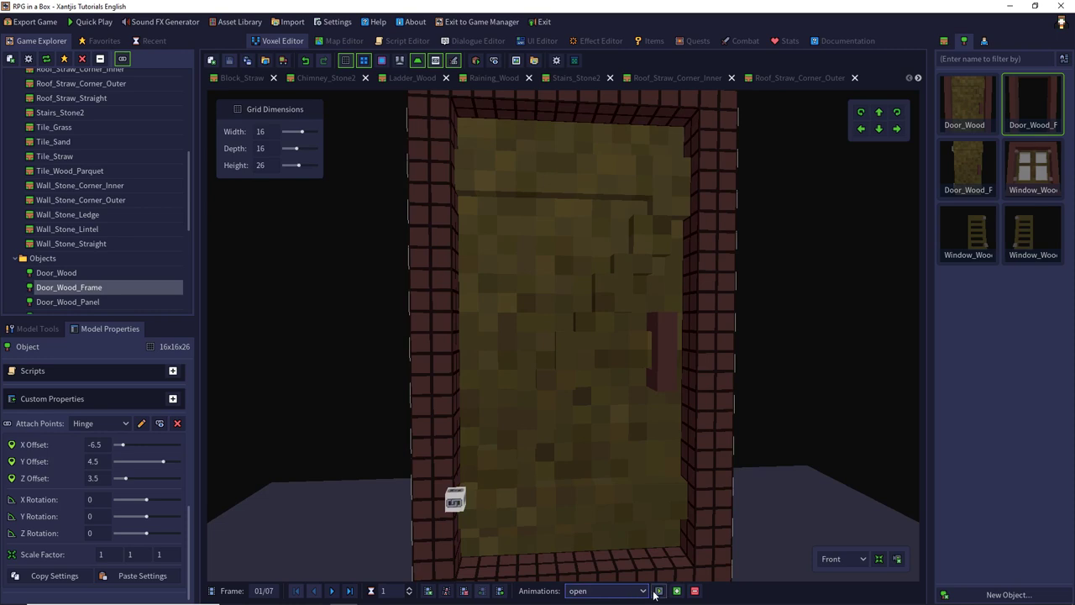
left_click(654, 592)
left_click(654, 591)
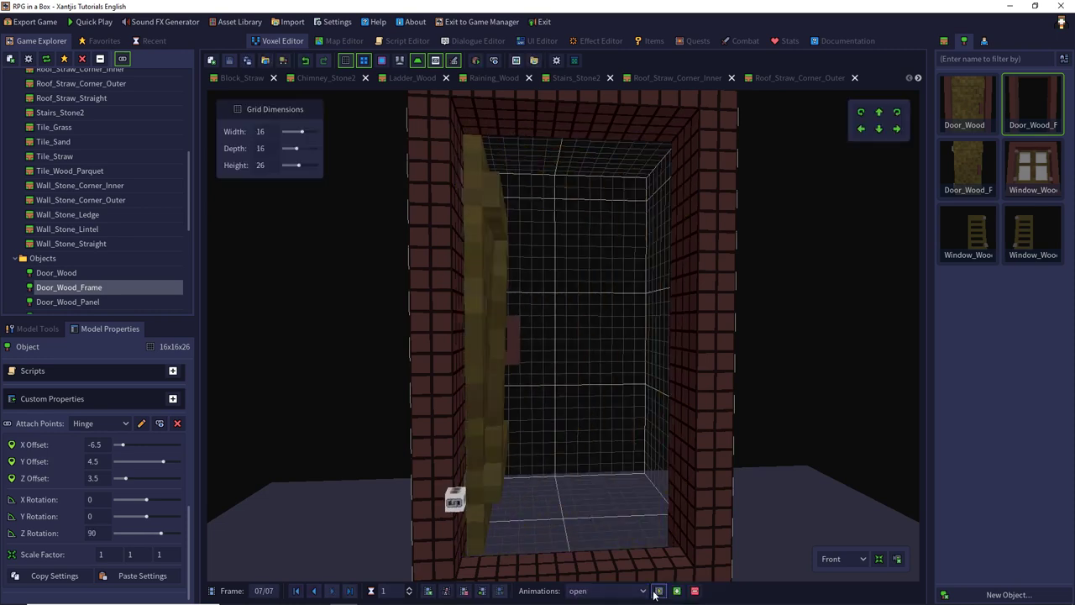
middle_click_drag(573, 422, 546, 412)
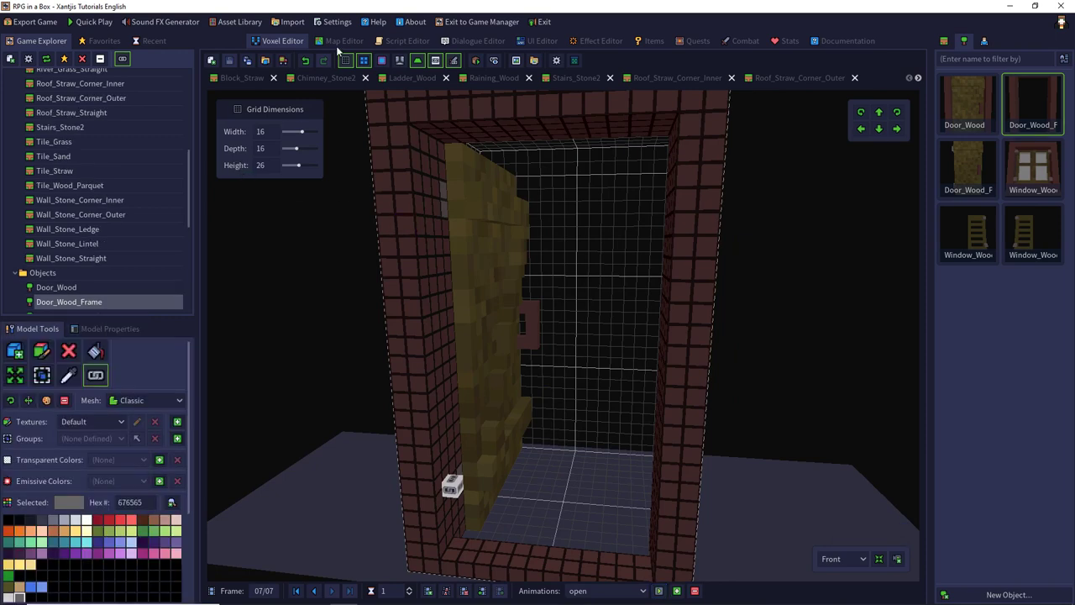
Switch to the StartArea map and delete all tiles covering the top of the stone building using Box selection.
left_click(338, 42)
double_click(510, 210)
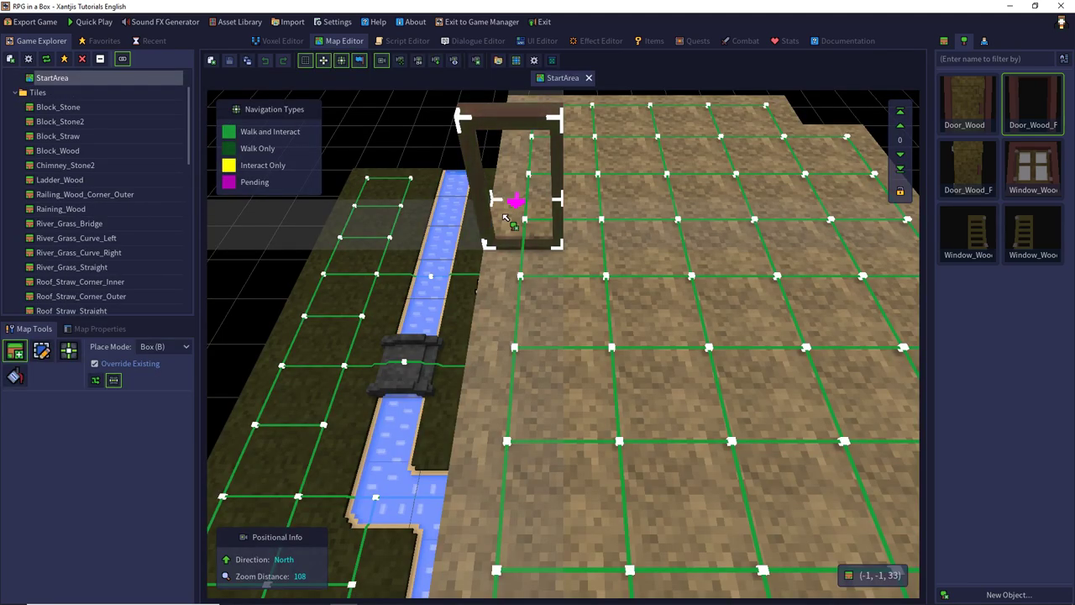
middle_click_drag(508, 267, 588, 265)
scroll(590, 266, "down", 5)
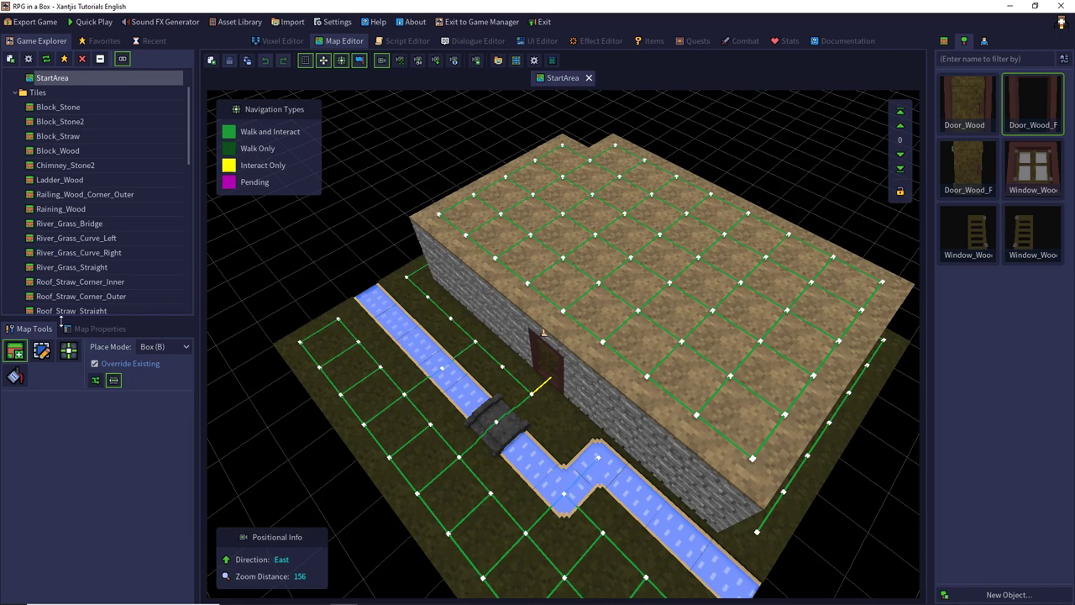
left_click(42, 350)
left_click(153, 345)
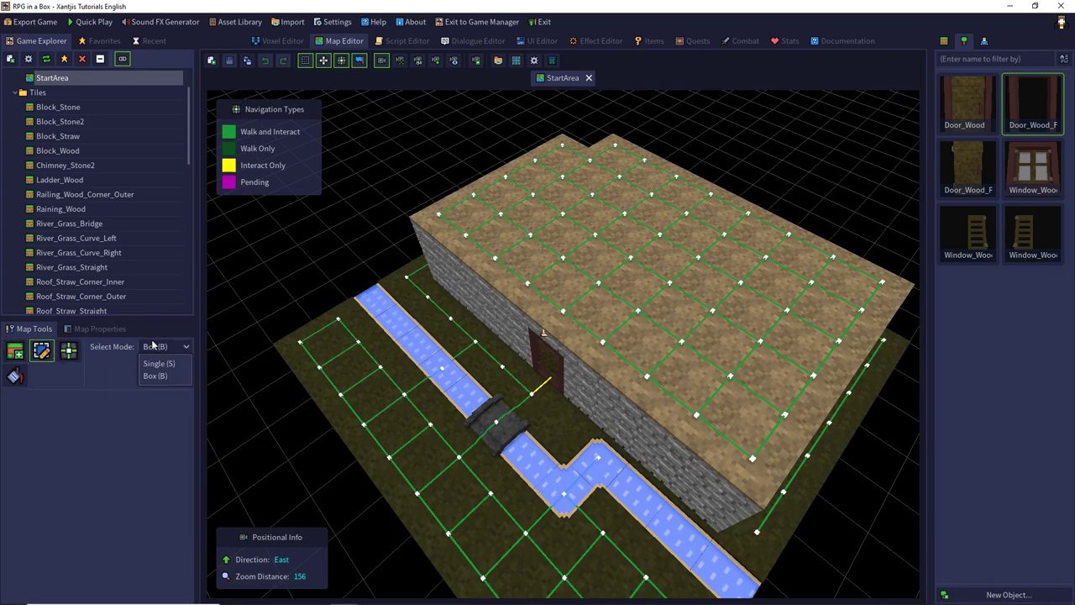
left_click(155, 376)
left_click_drag(568, 154, 768, 473)
key("Delete")
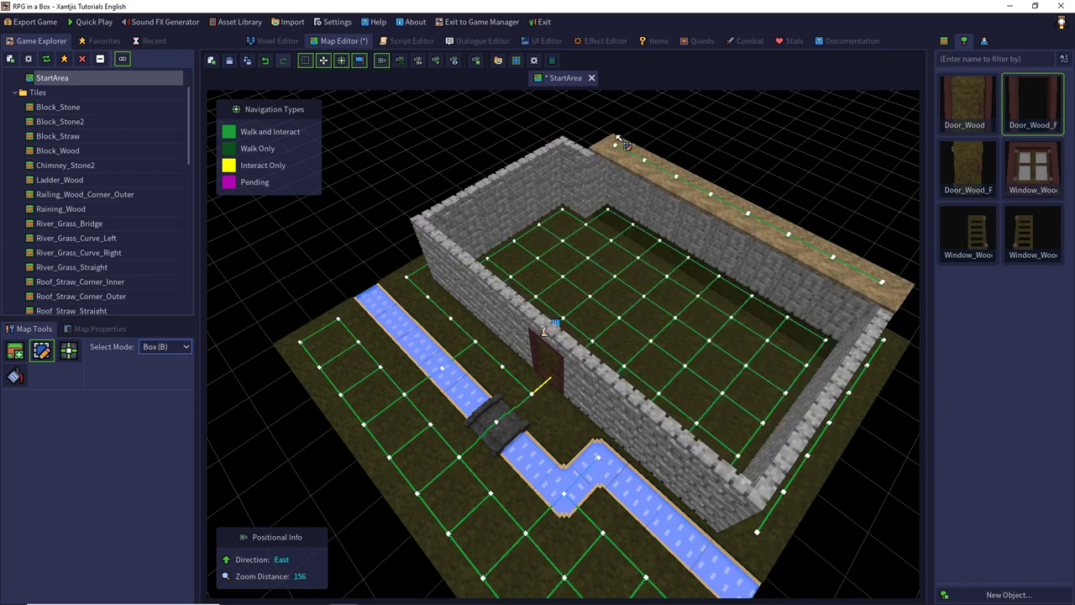
left_click_drag(605, 141, 872, 290)
key("Delete")
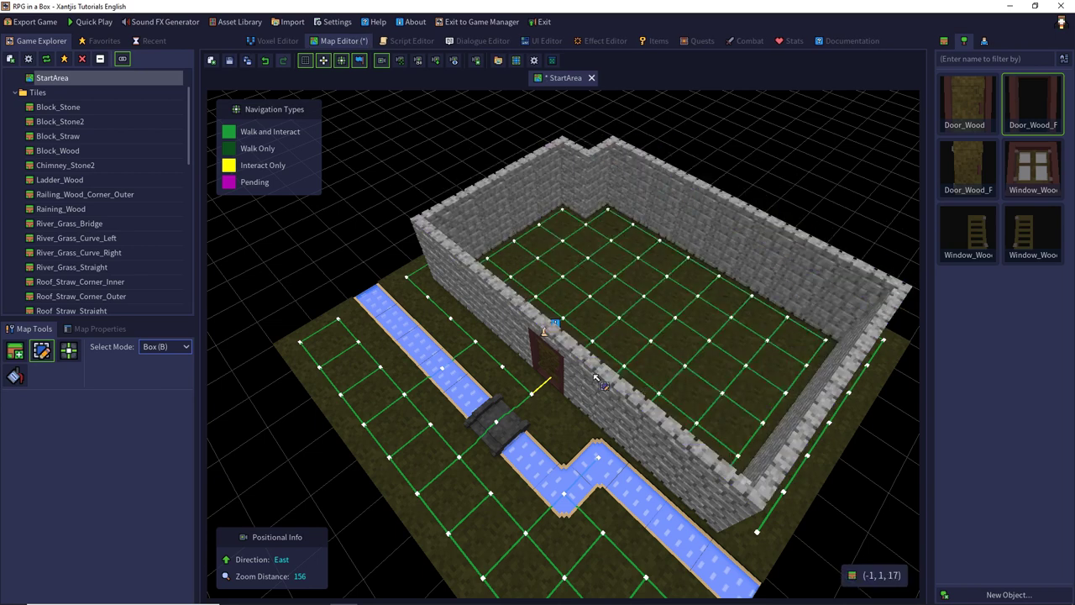
Delete the old door from the stone wall's doorway and place a rotated Door_Wood_Frame there.
left_click(558, 370)
key("Delete")
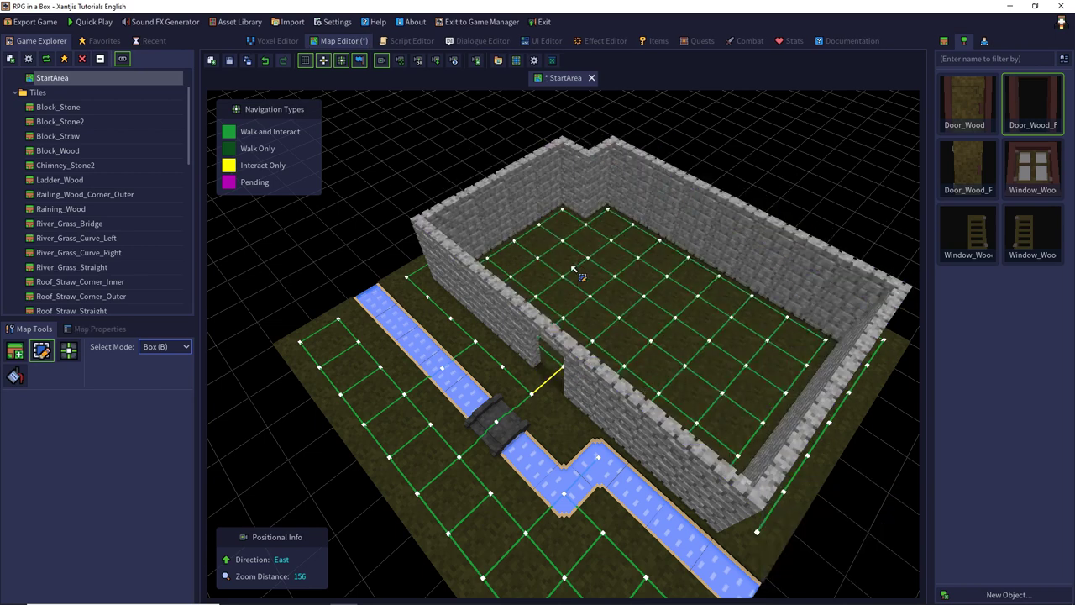
left_click(1016, 97)
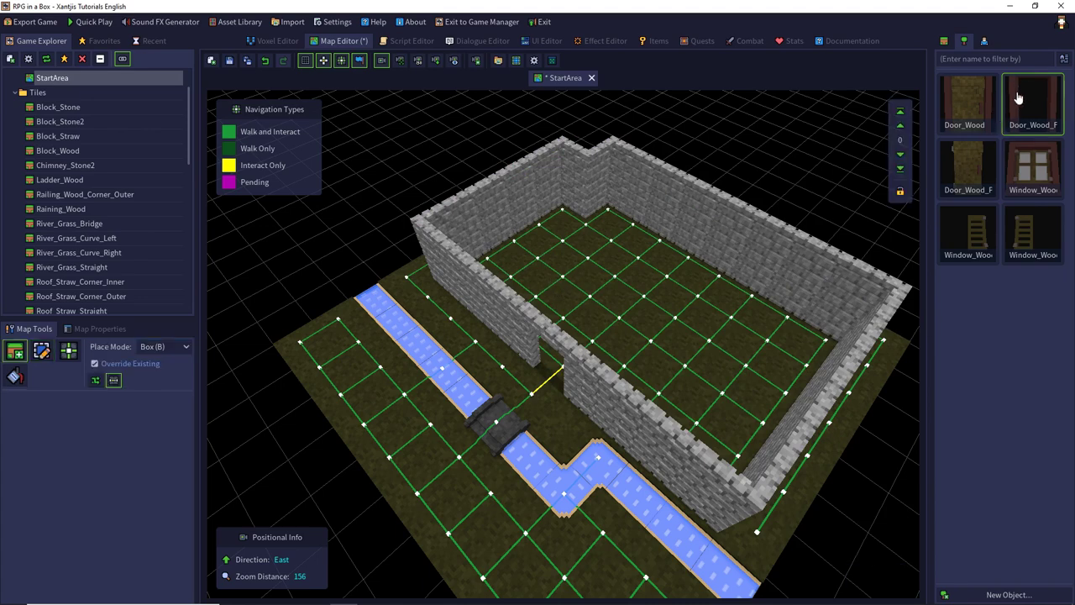
key("r")
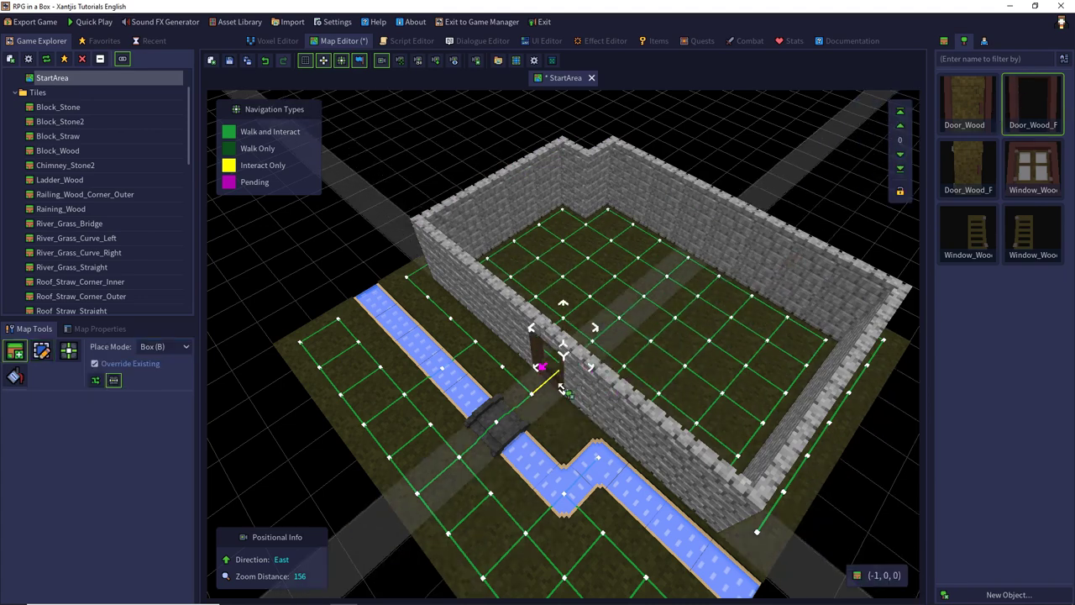
scroll(575, 370, "up", 2)
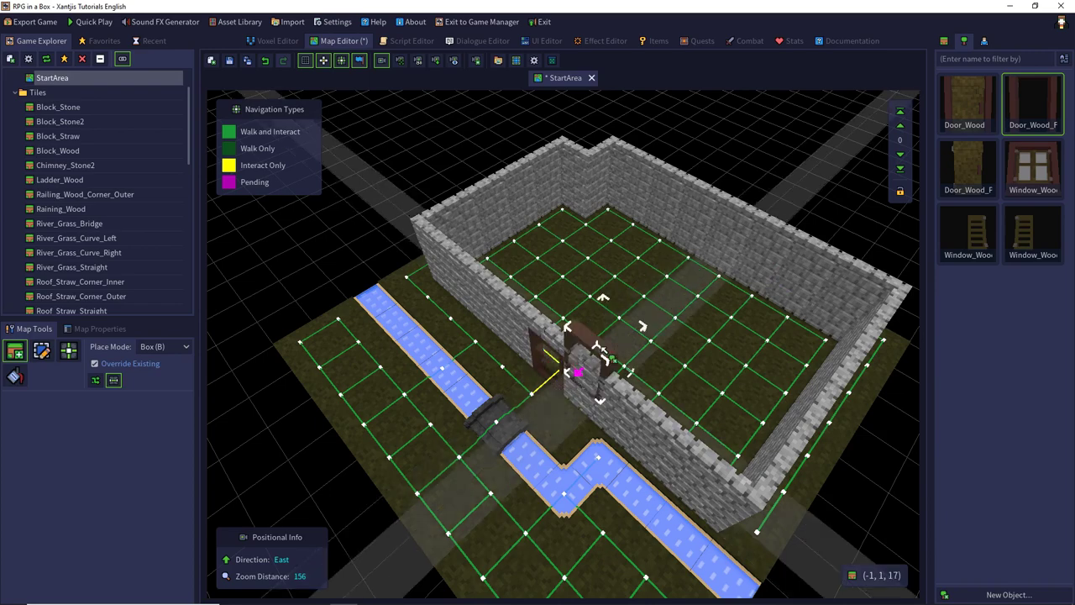
scroll(657, 313, "up", 2)
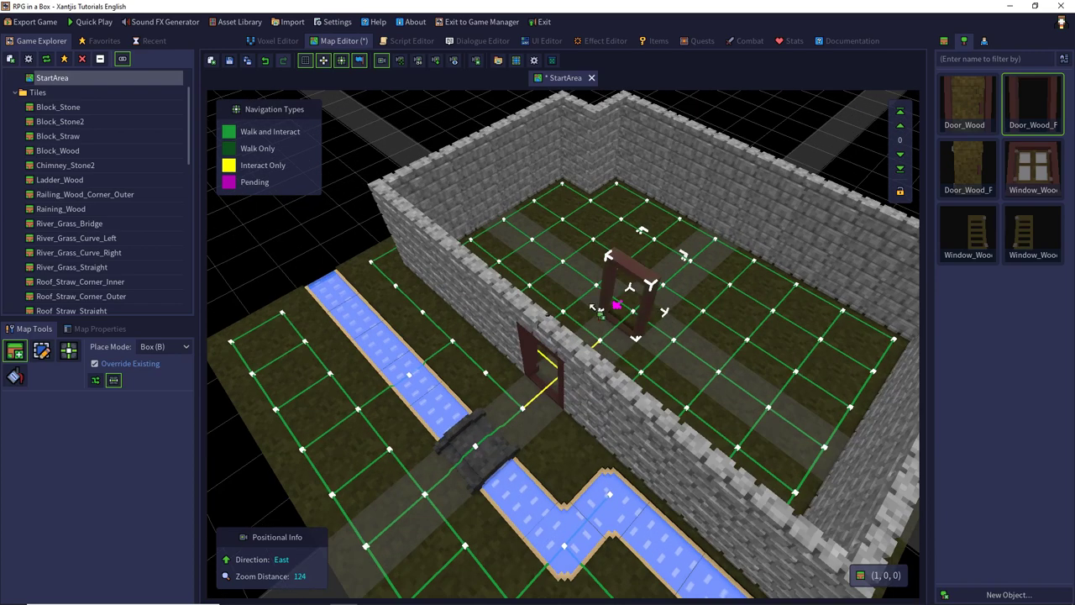
Select the Walk and Interact navigation type, check the paths through the doorway from both sides, and save the map.
left_click(230, 132)
middle_click_drag(659, 270, 538, 311)
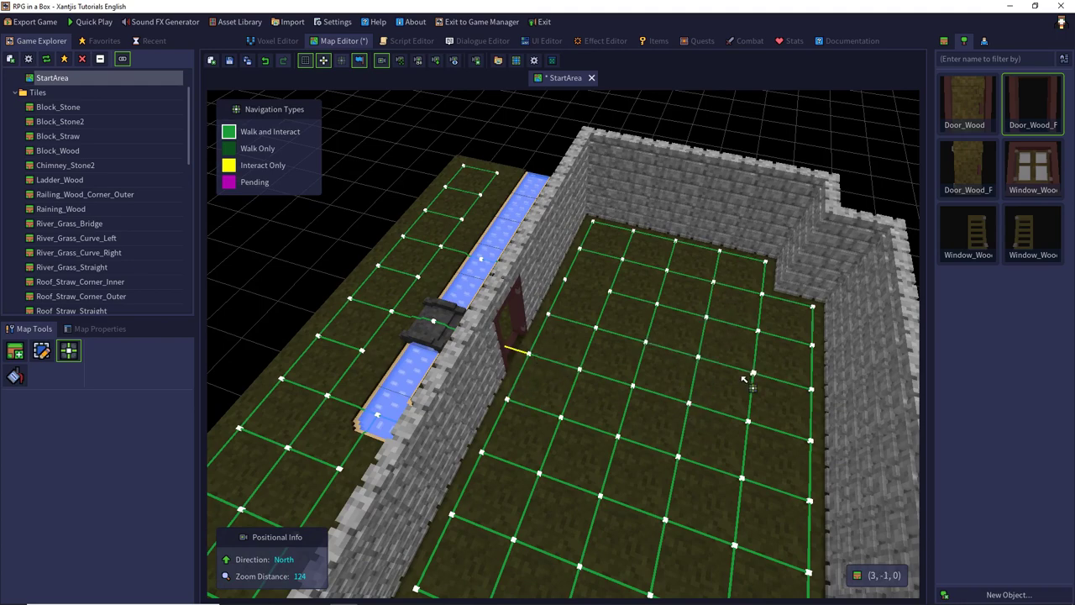
middle_click_drag(593, 324, 764, 256)
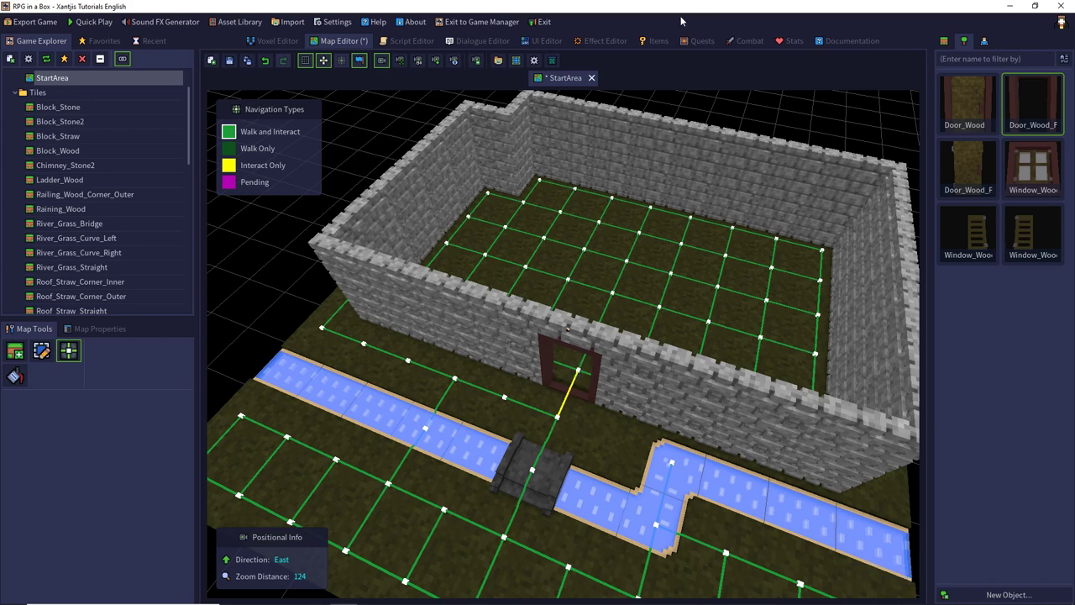
left_click(229, 60)
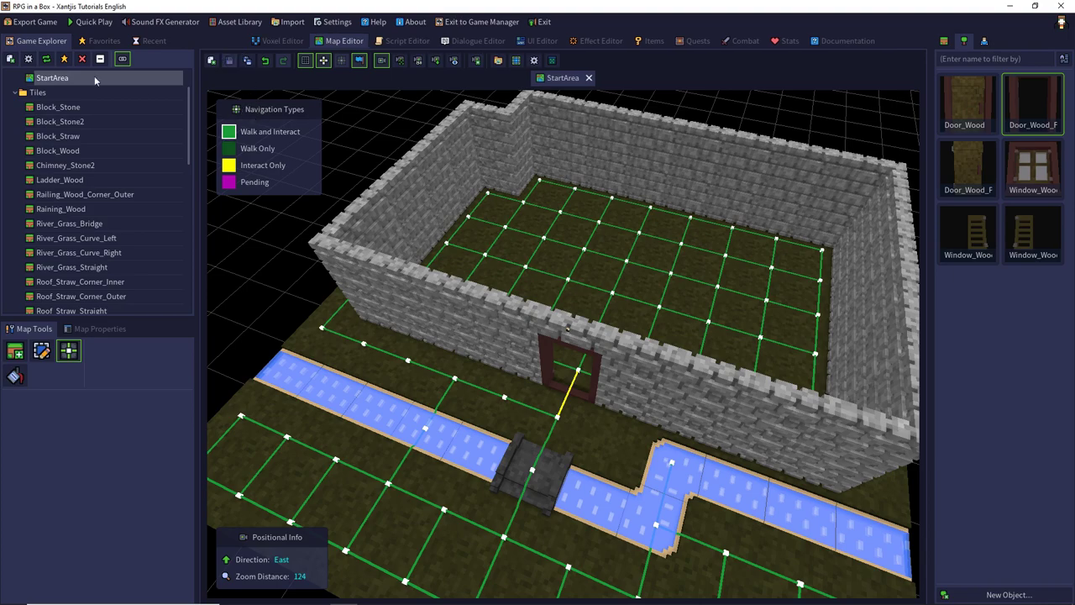
Run the game with Quick Play, start a new game and interact with the door to test its opening.
left_click(81, 23)
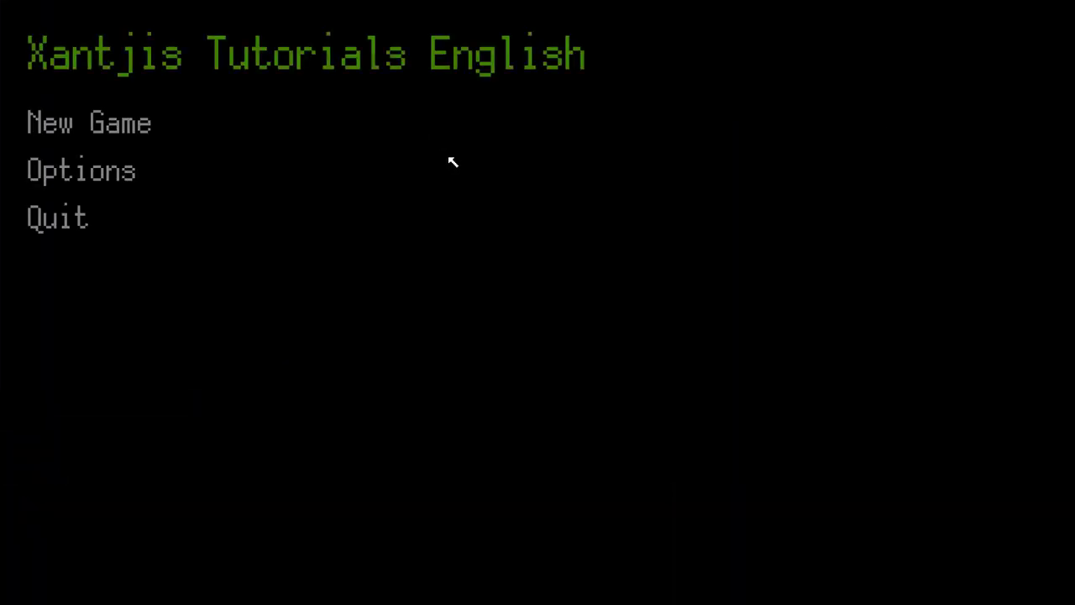
left_click(126, 133)
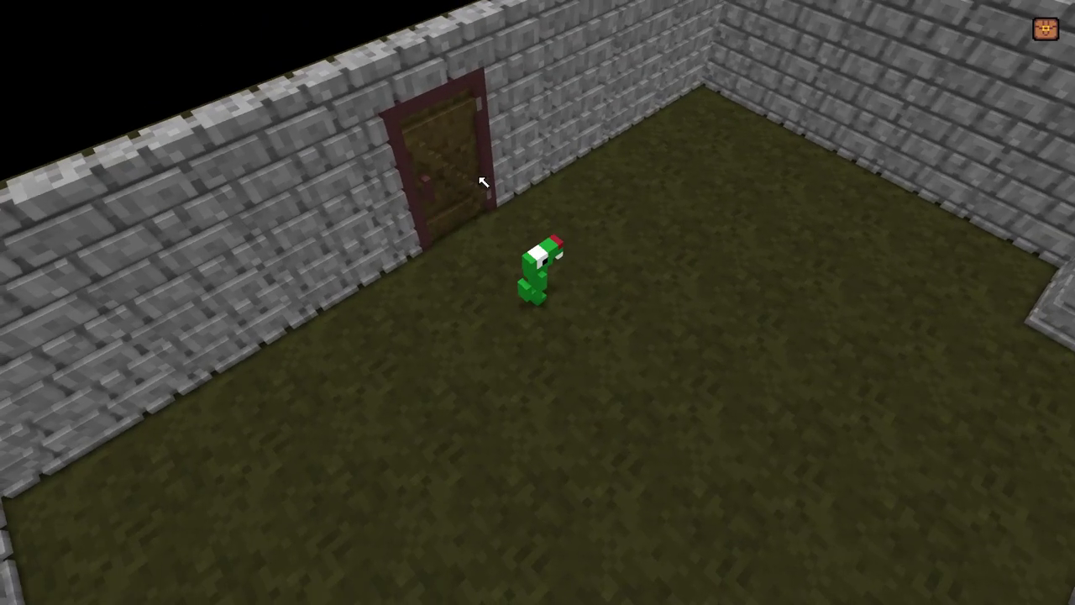
left_click(484, 182)
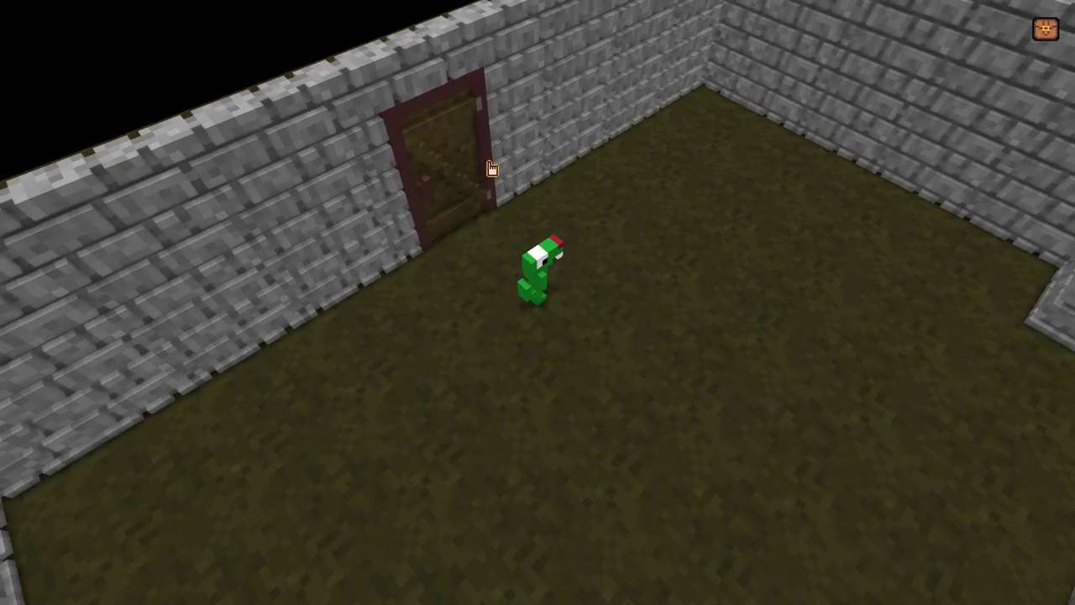
left_click(414, 201)
left_click(415, 201)
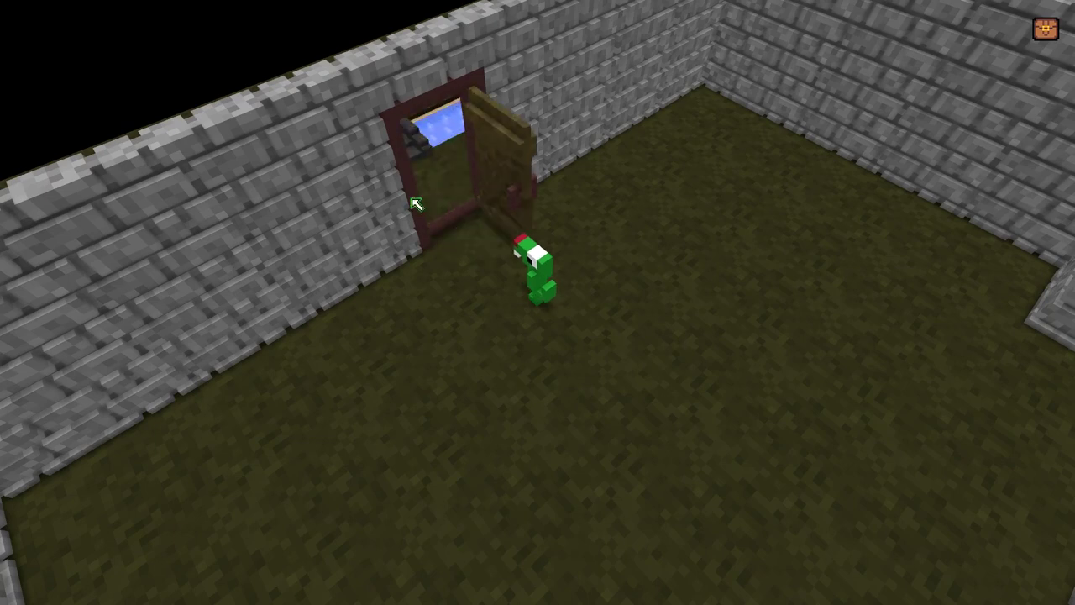
Open and close the wooden door several times from inside the building, and quit the test game.
left_click(415, 203)
left_click(415, 203)
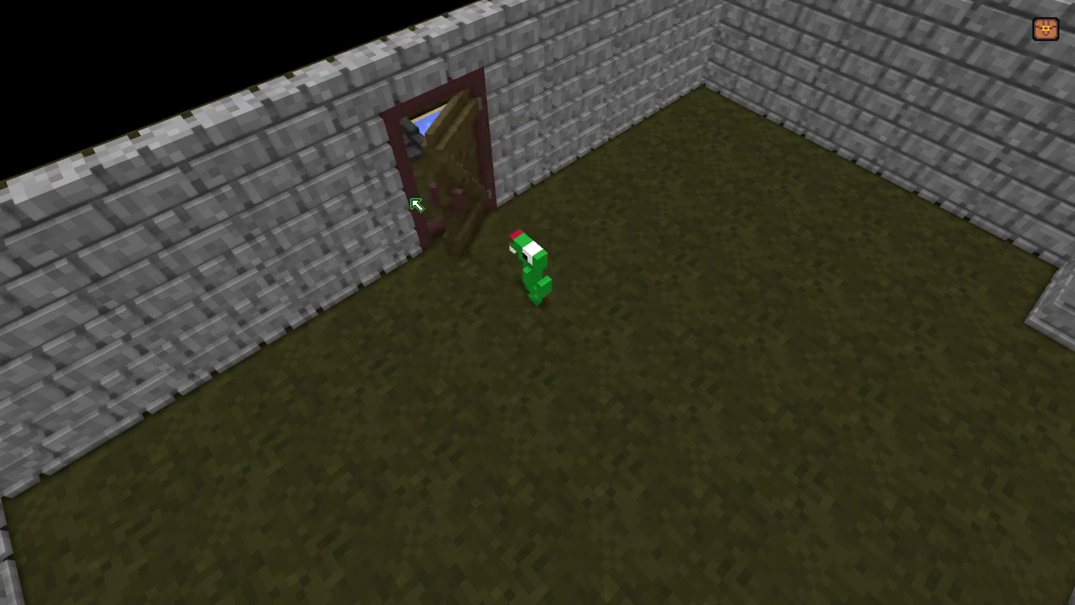
middle_click_drag(440, 186, 455, 157)
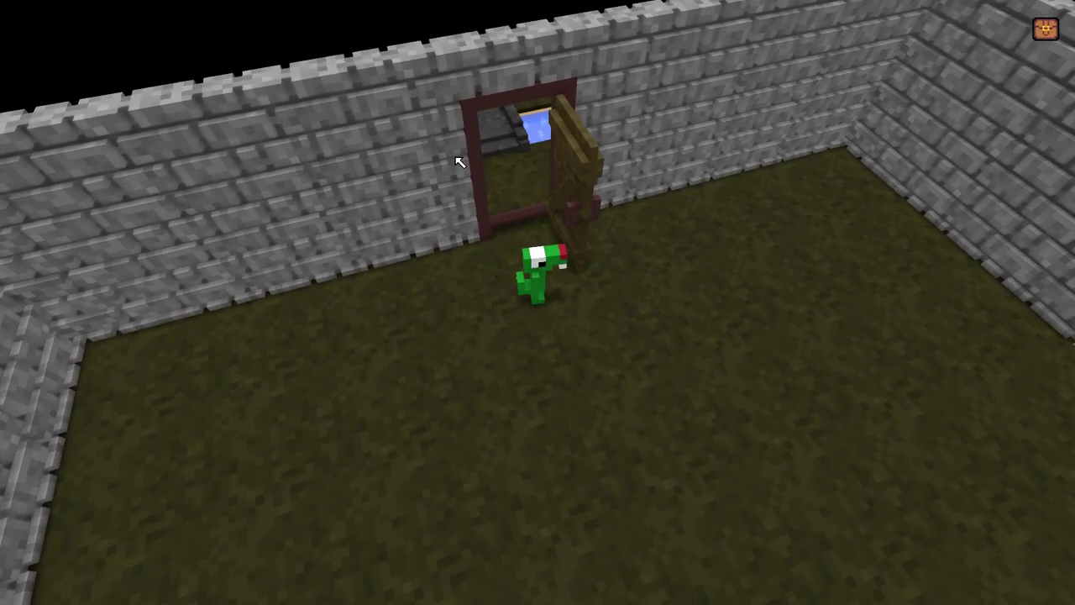
left_click(471, 114)
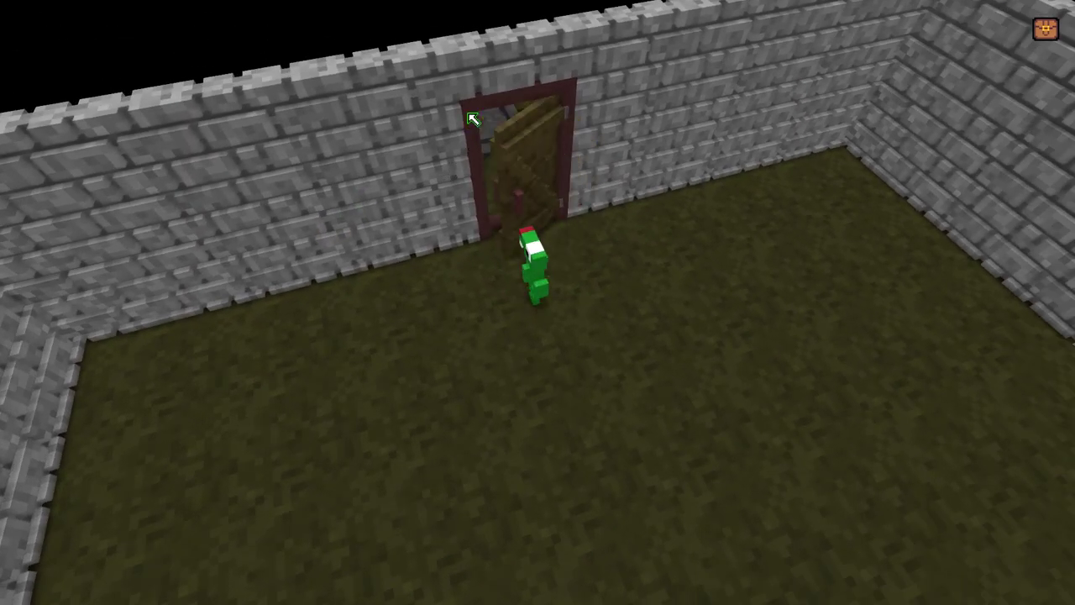
left_click(473, 120)
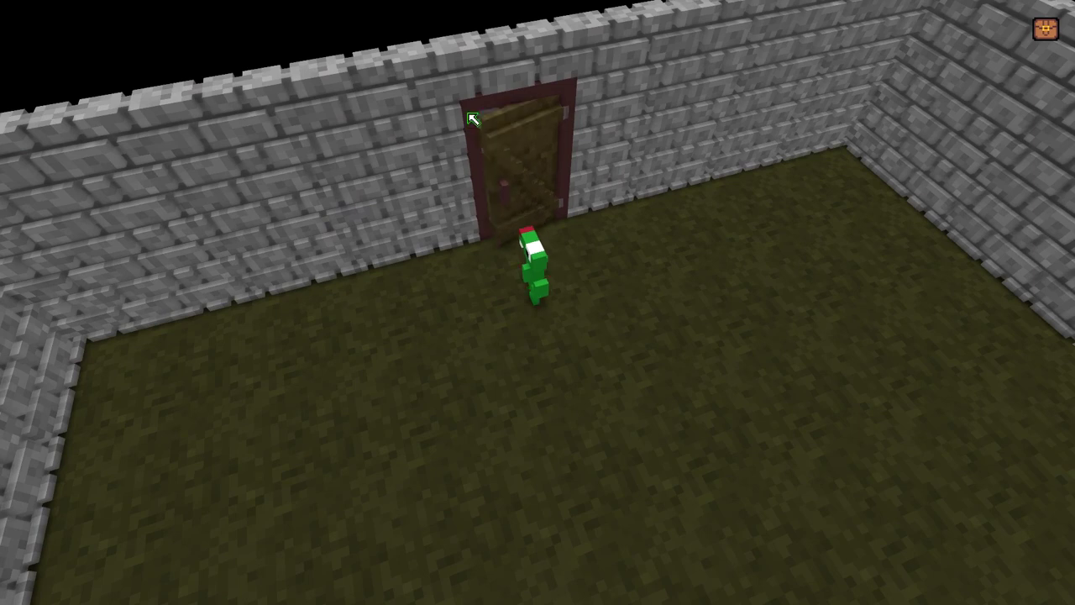
left_click(472, 118)
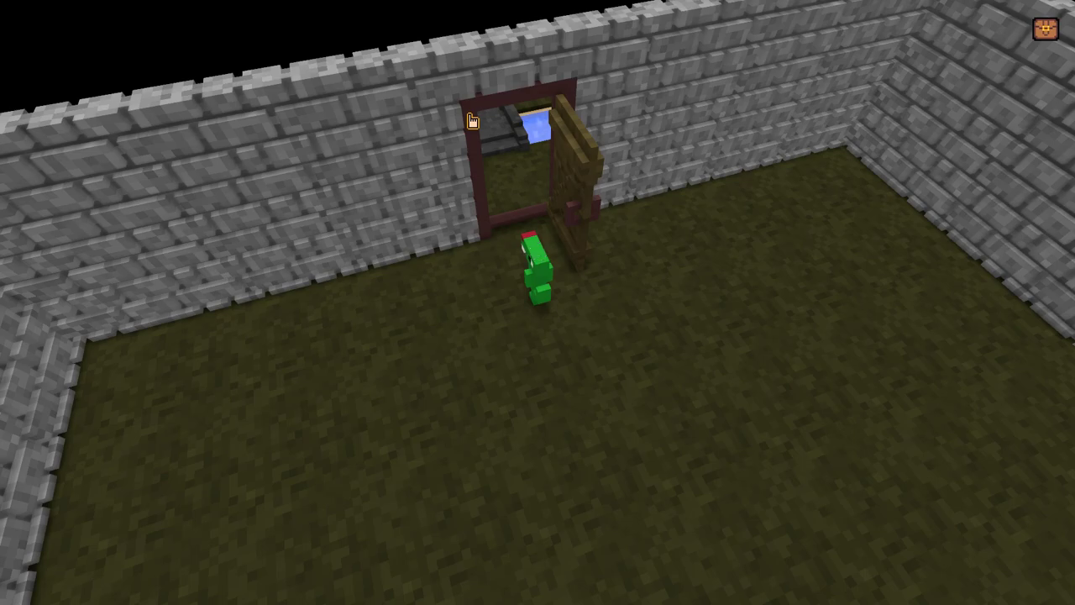
key("Escape")
left_click(92, 204)
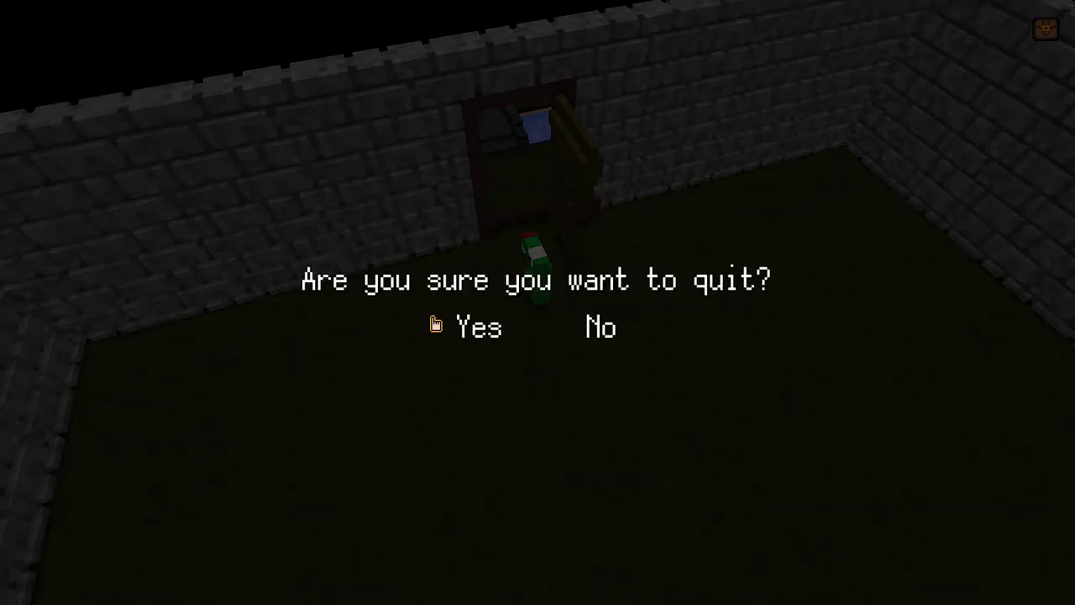
left_click(453, 329)
Select the tiles at the building's doorway with Box selection in the StartArea map and check the actions available for them.
left_click(352, 44)
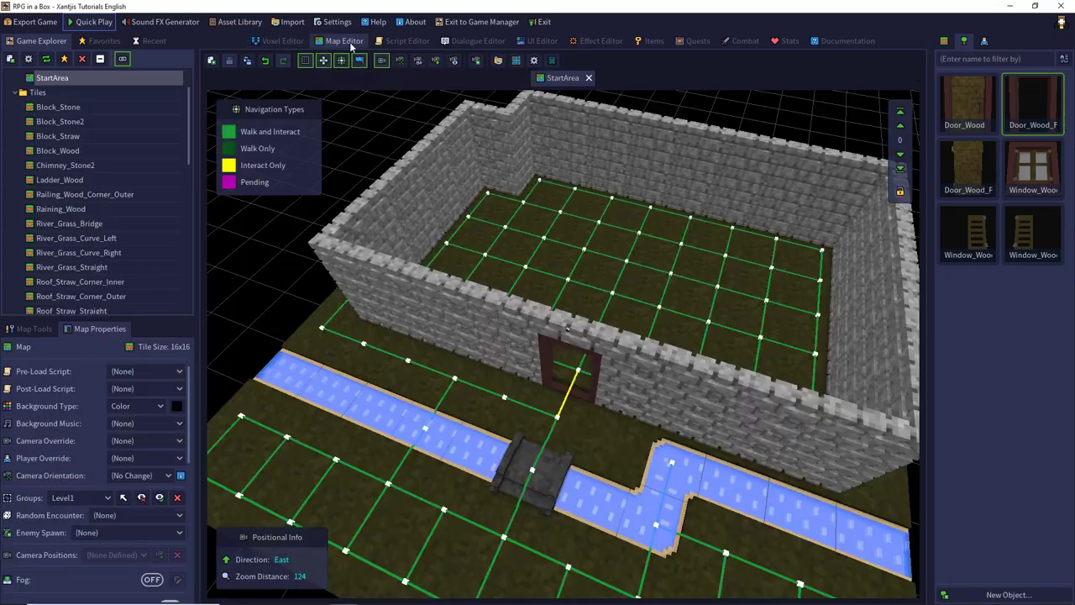
left_click(46, 333)
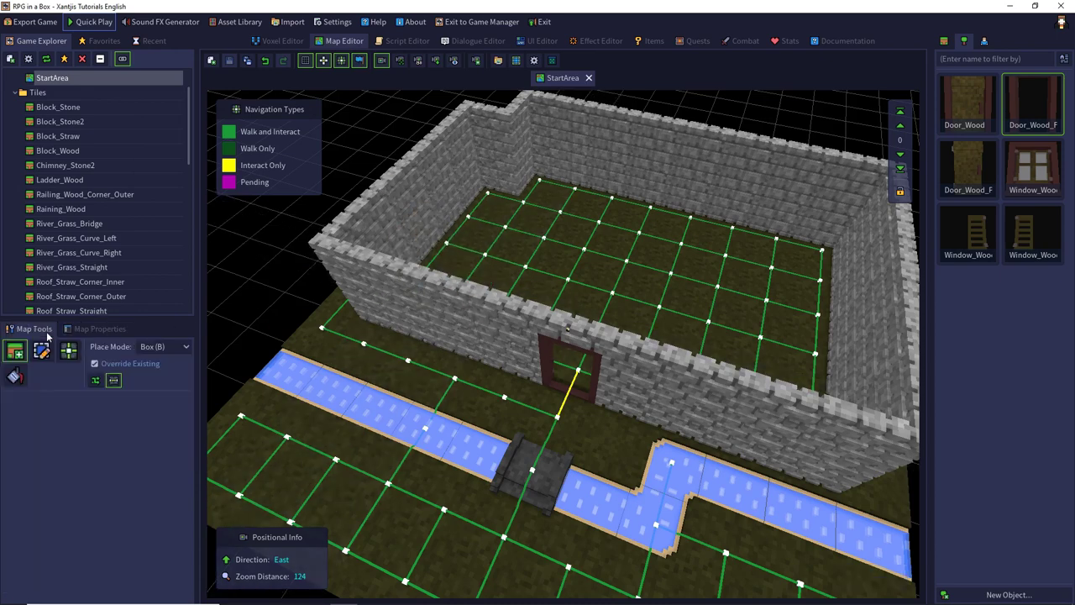
left_click(42, 350)
left_click_drag(573, 417, 573, 375)
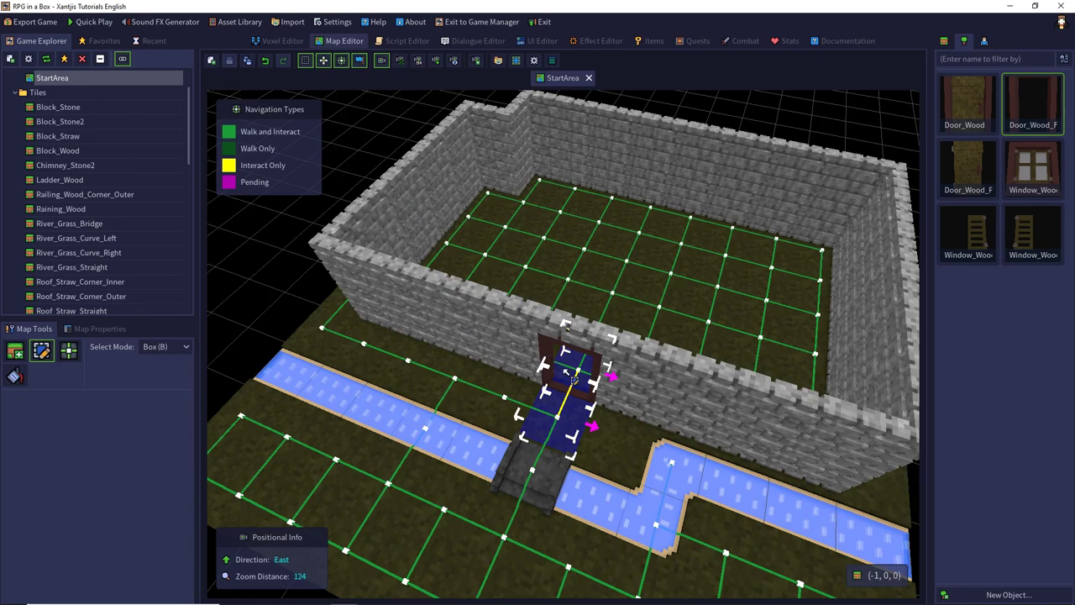
right_click(544, 355)
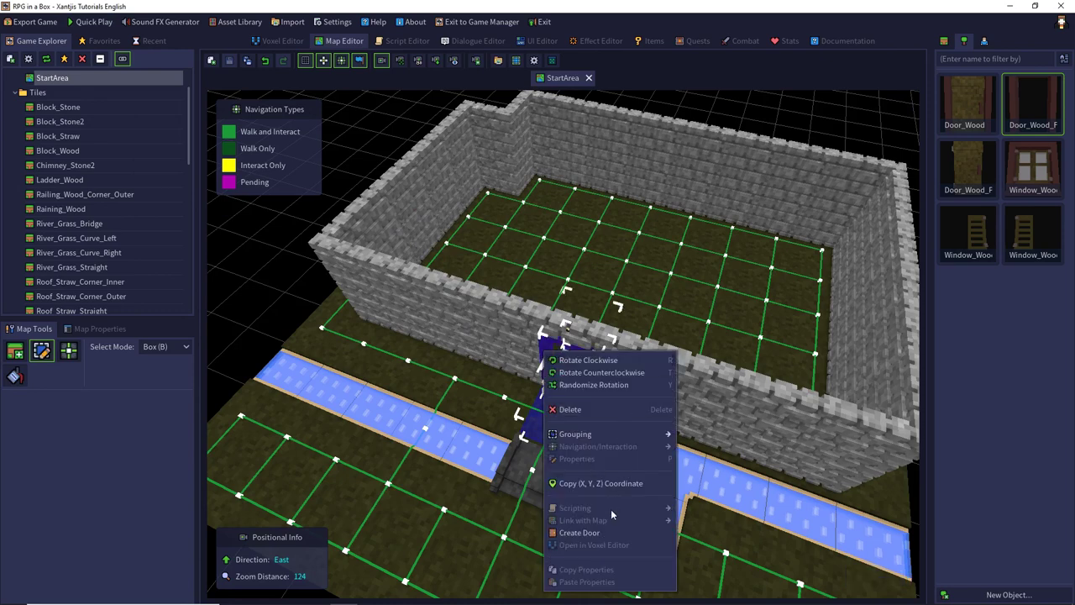
left_click(462, 433)
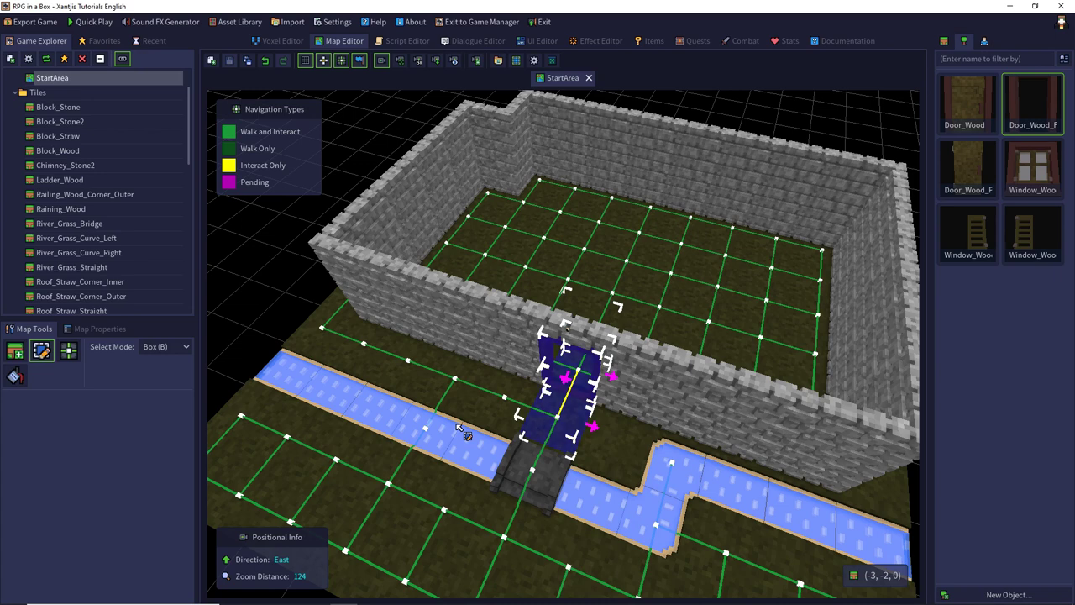
Open the Door_Wood_Frame model and examine its properties, attach points and character interaction script.
double_click(1021, 102)
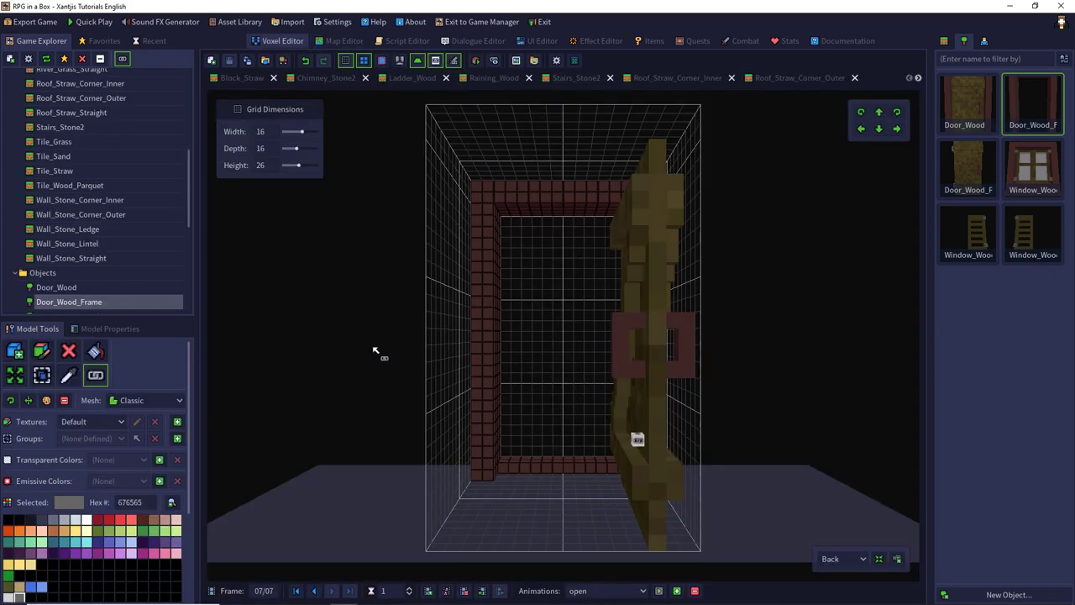
scroll(144, 419, "down", 3)
scroll(145, 420, "up", 3)
left_click(123, 328)
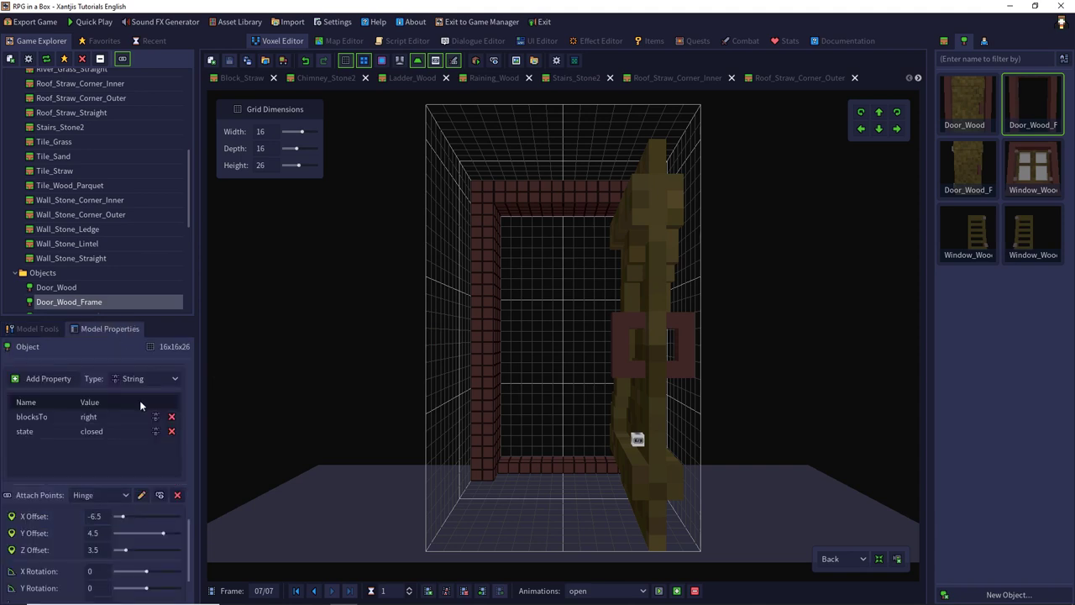
scroll(146, 449, "up", 10)
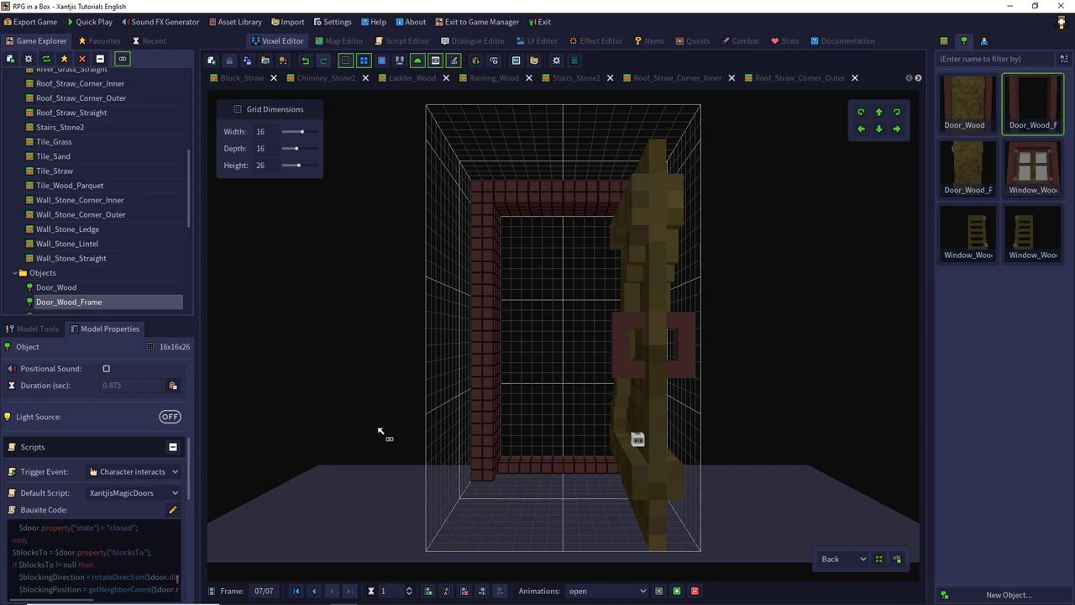
right_click_drag(381, 432, 427, 409)
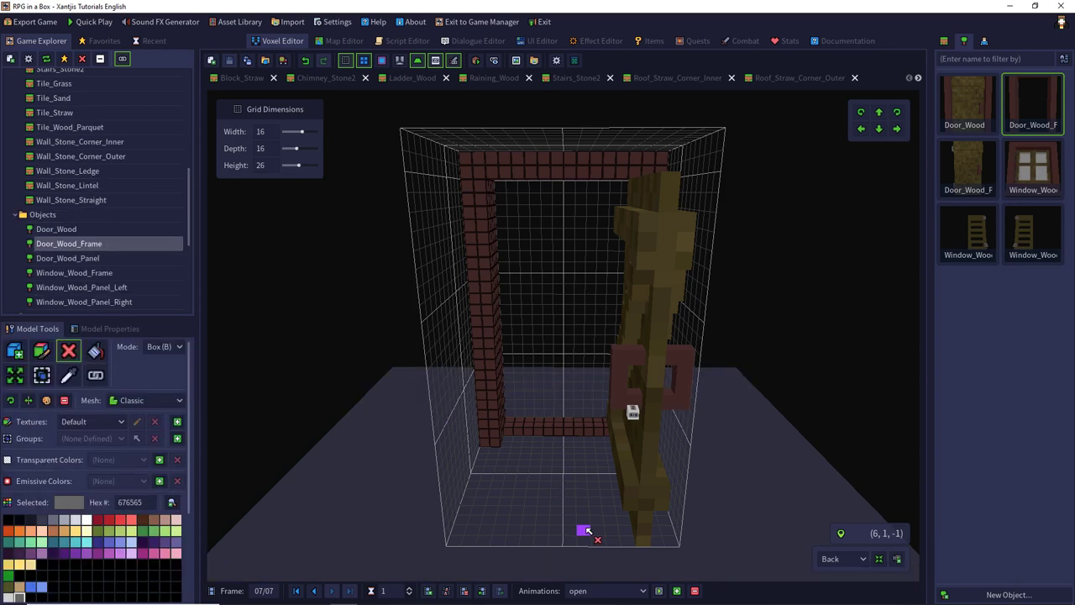
Examine the Window_Wood_Frame model and its Window_Wood_Panel_Left and Window_Wood_Panel_Right models.
left_click(1024, 169)
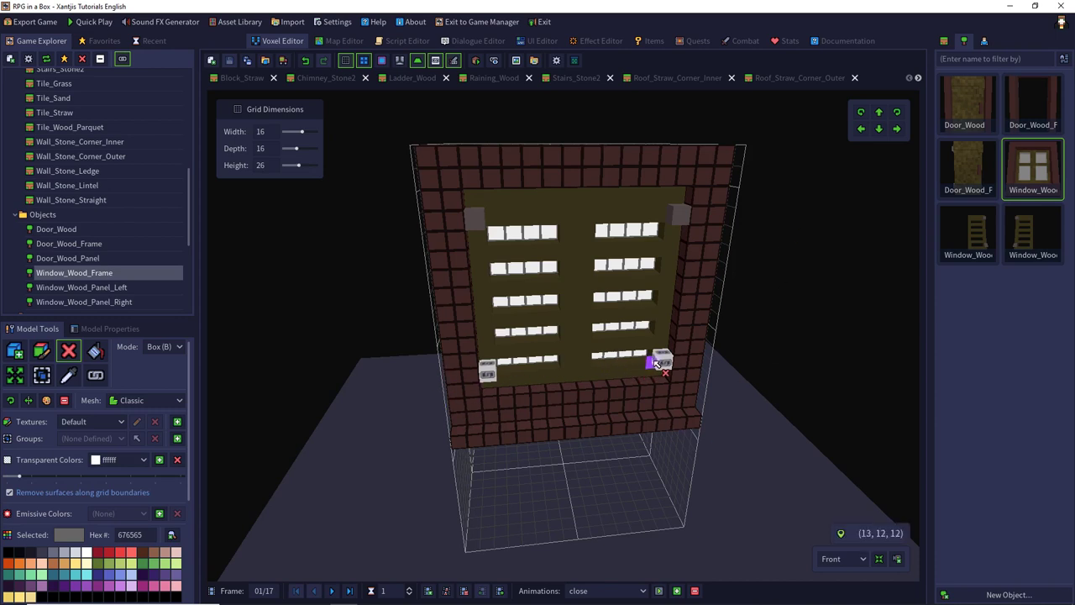
left_click(976, 232)
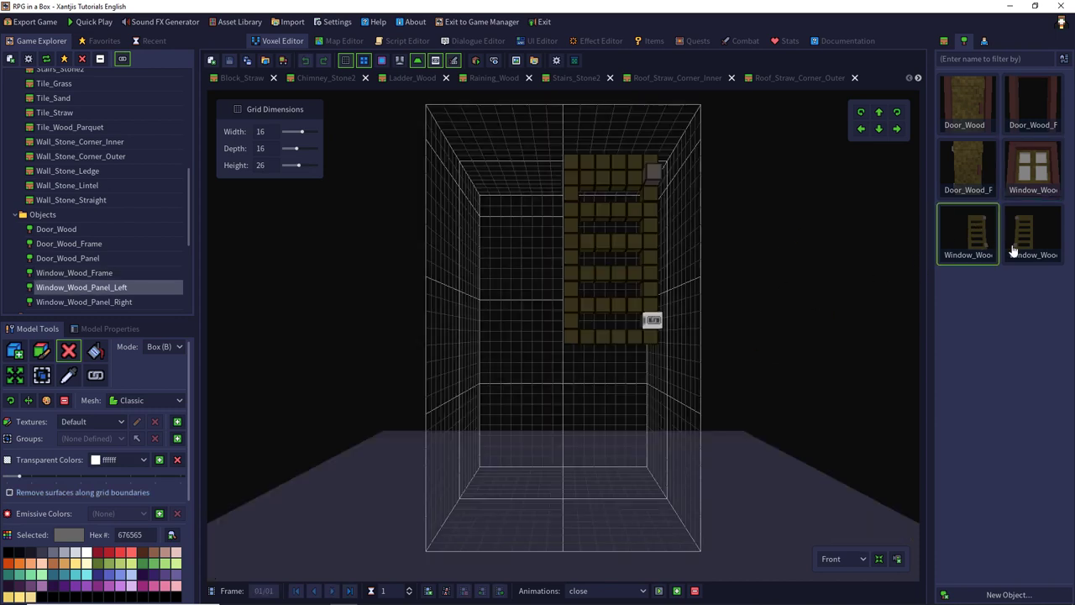
left_click(1029, 248)
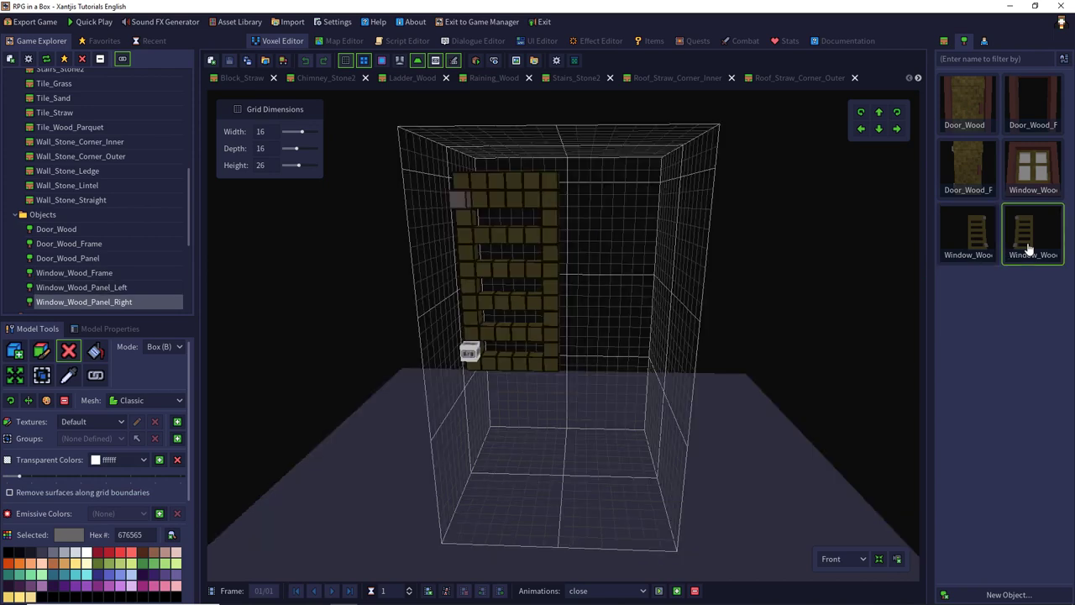
left_click(1018, 173)
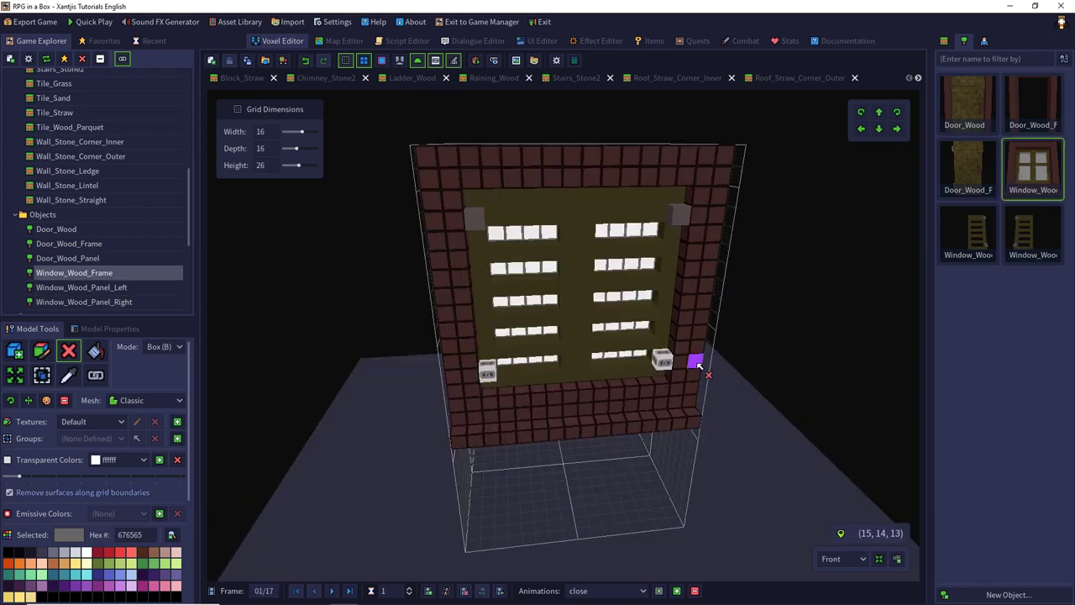
Play the open and close animations of the Window_Wood_Frame model.
left_click(643, 591)
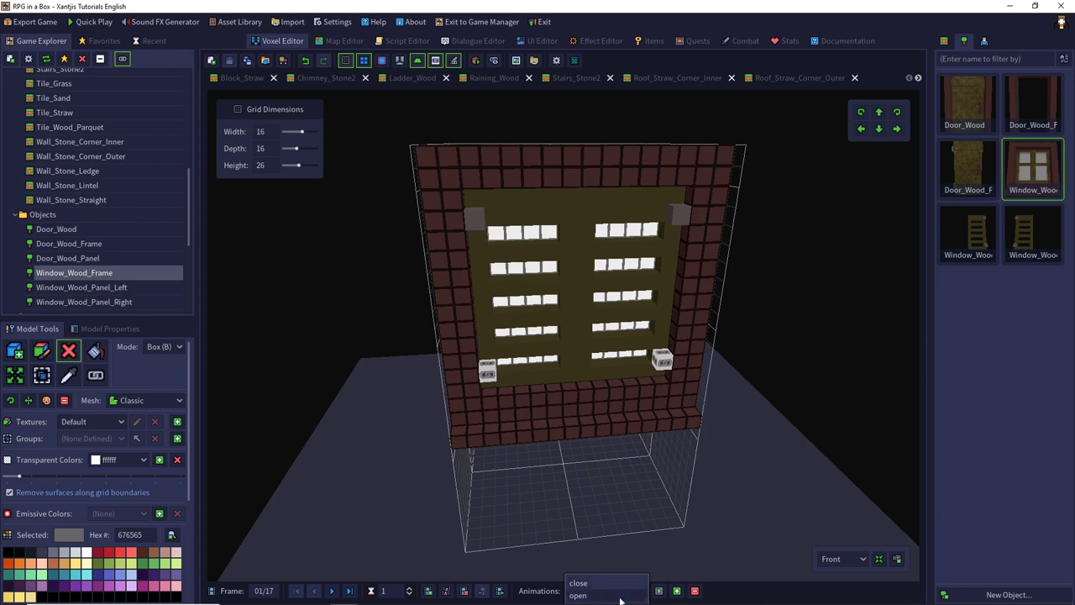
left_click(592, 597)
left_click(661, 591)
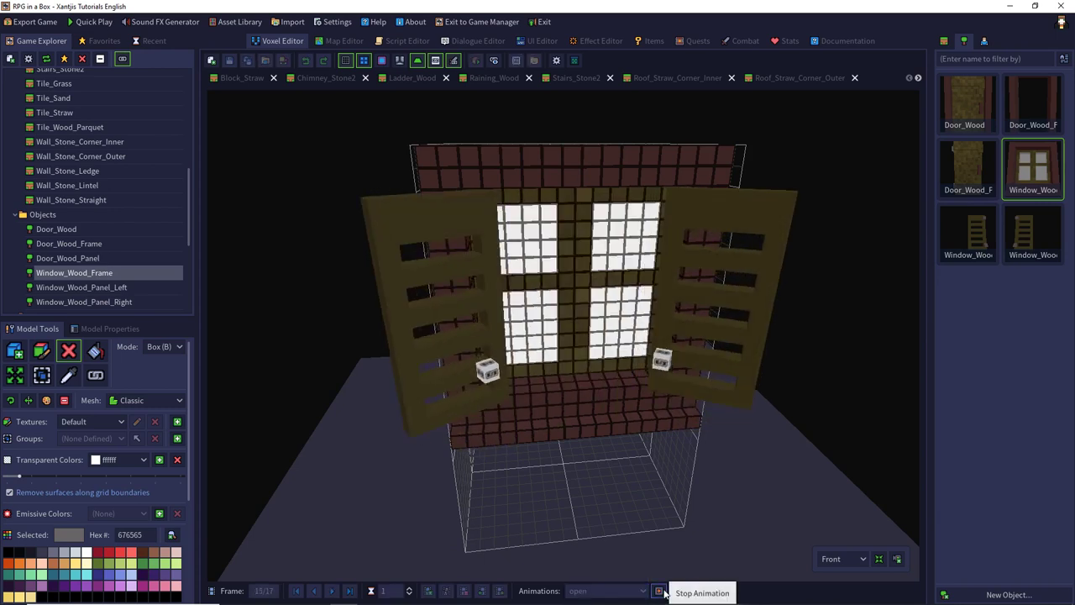
left_click(662, 592)
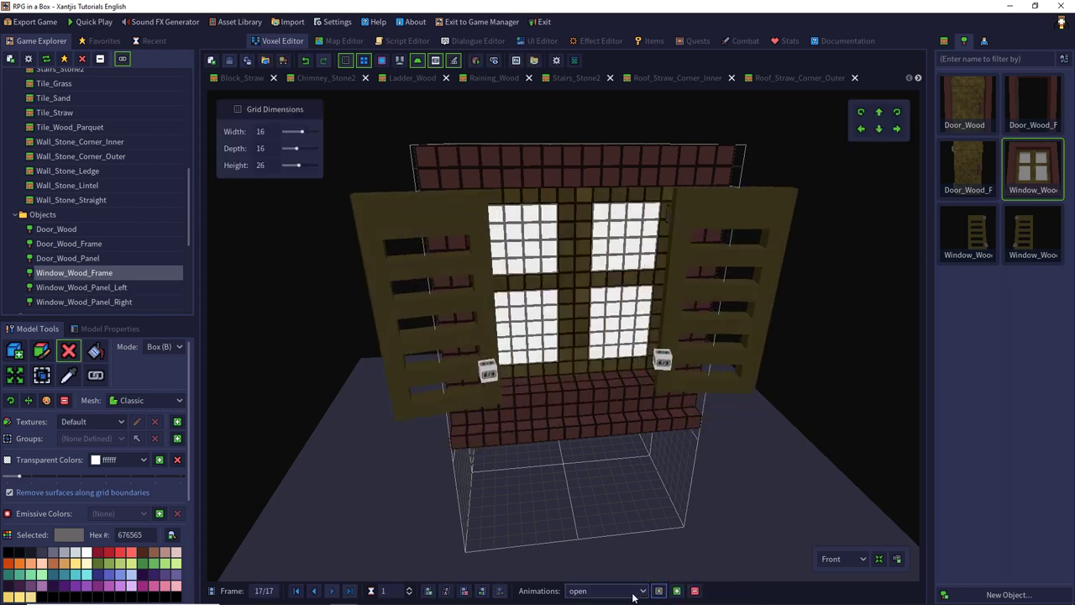
left_click(626, 590)
left_click(621, 583)
left_click(657, 590)
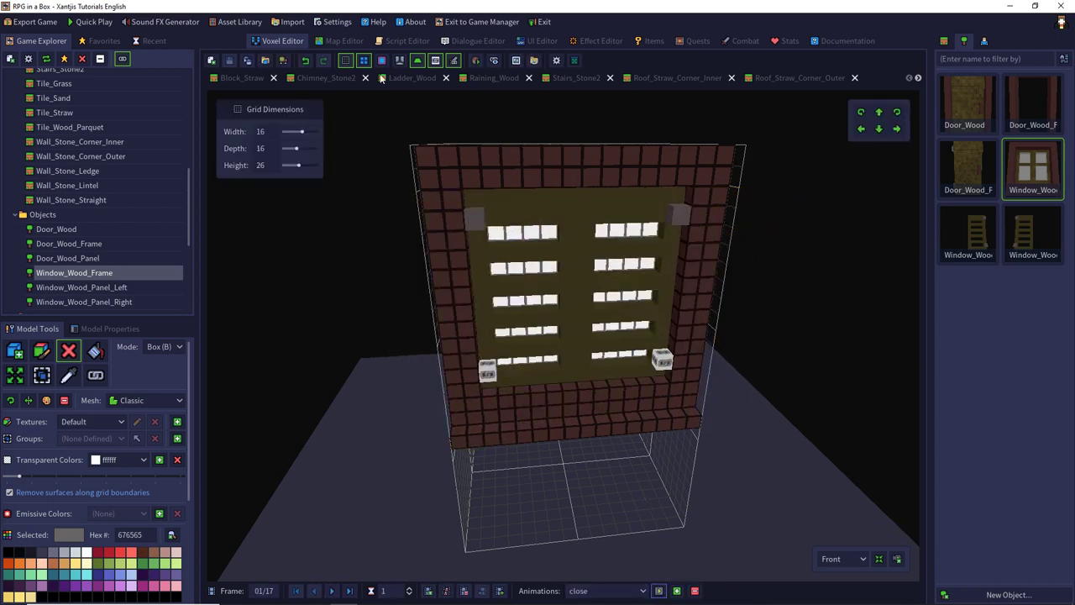
Return to the StartArea map and delete one full-height section of stone wall on each side of the doorway.
left_click(344, 41)
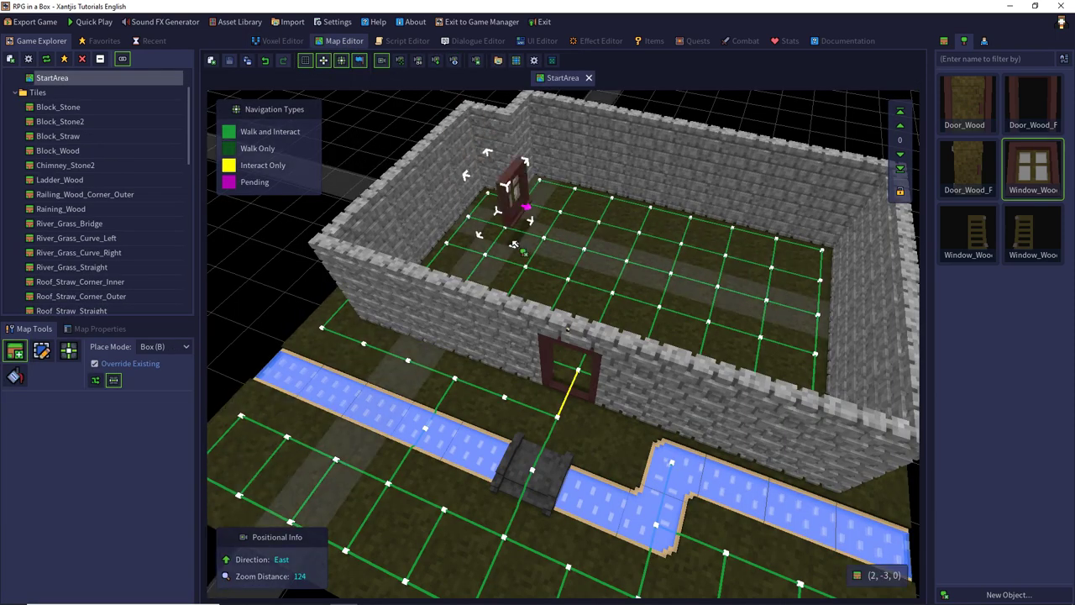
left_click(41, 350)
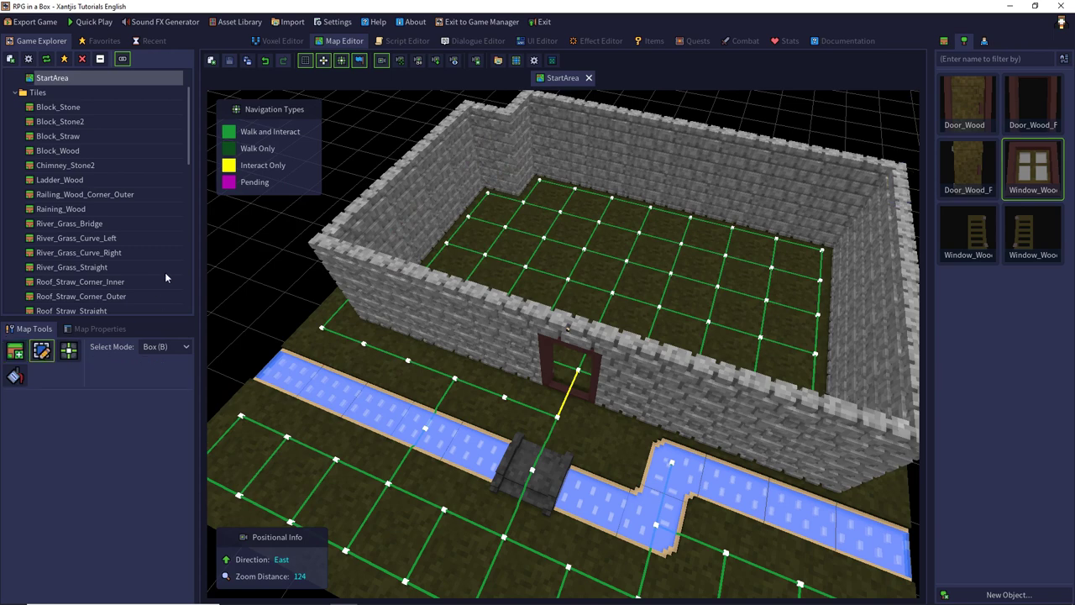
left_click(456, 348)
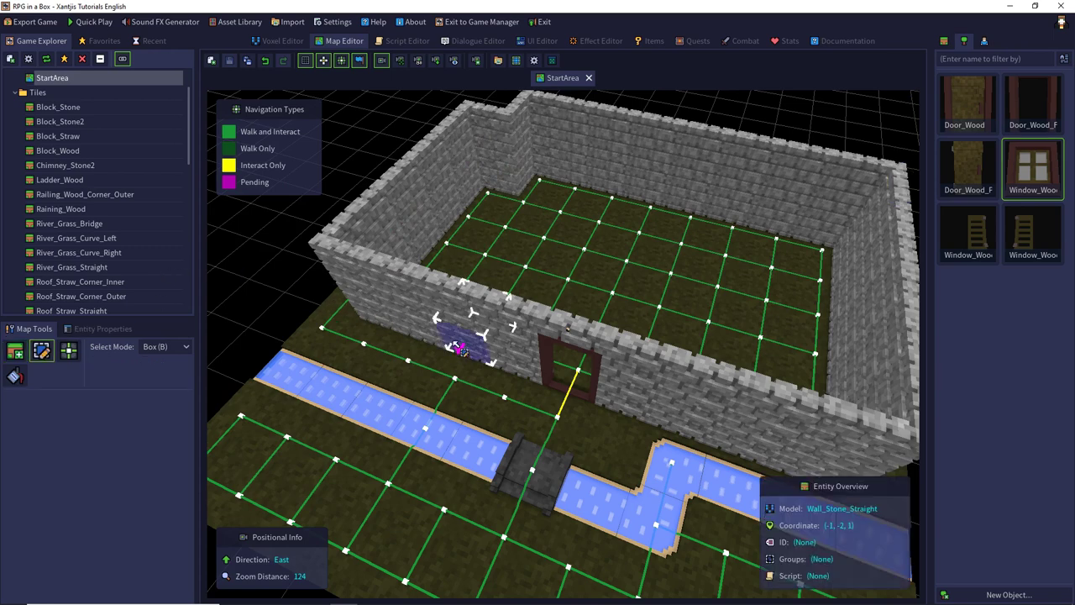
key("Delete")
left_click(444, 311)
key("Delete")
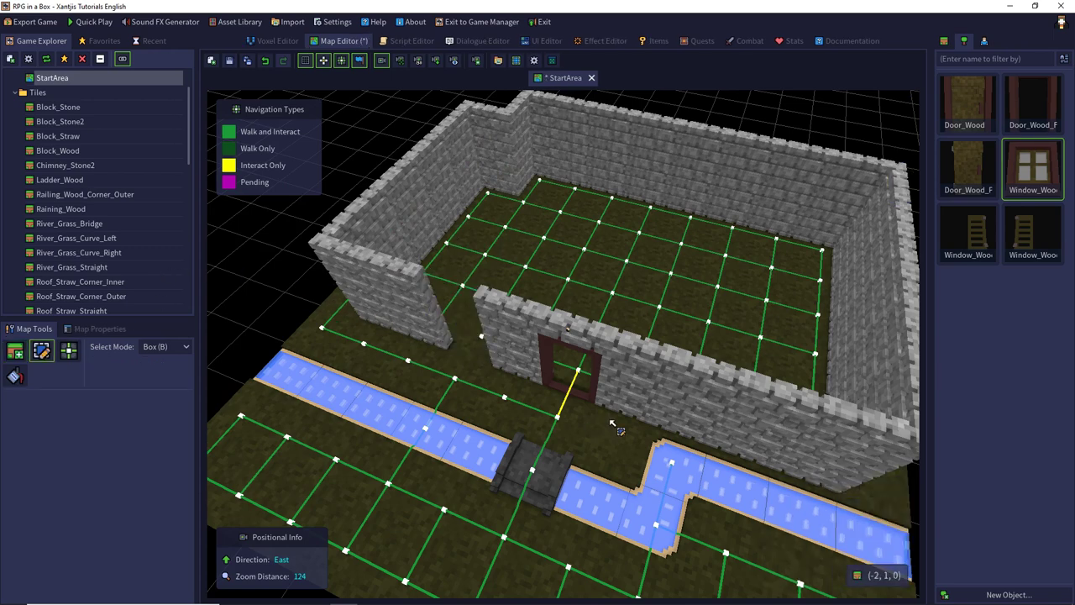
left_click(708, 420)
left_click_drag(708, 420, 760, 348)
key("Delete")
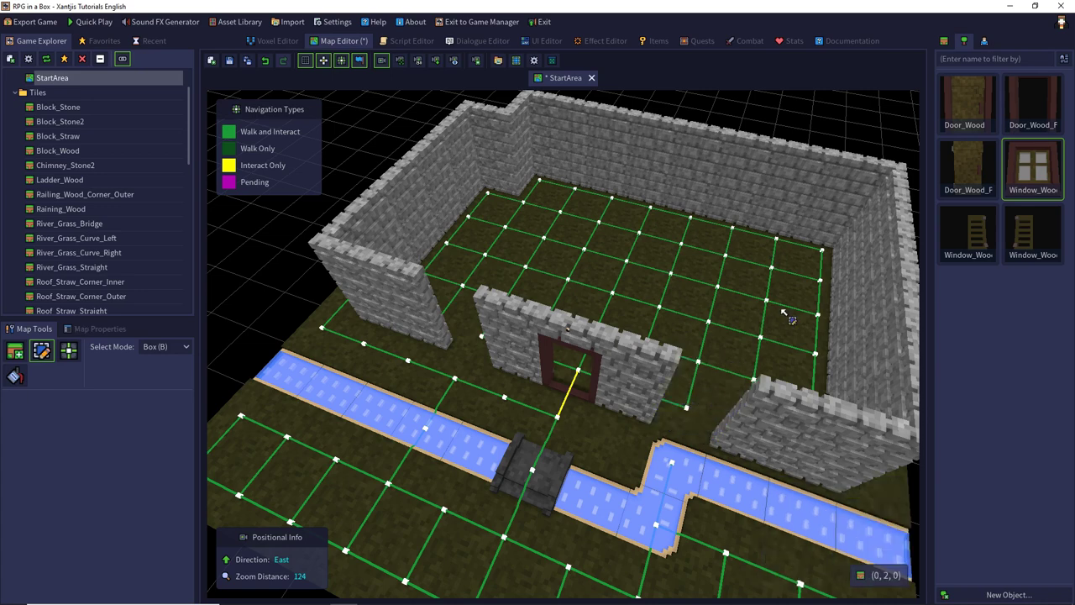
Place Wall_Stone_Ledge tiles at level 1 in both wall openings beside the doorway.
left_click(945, 42)
scroll(989, 359, "down", 5)
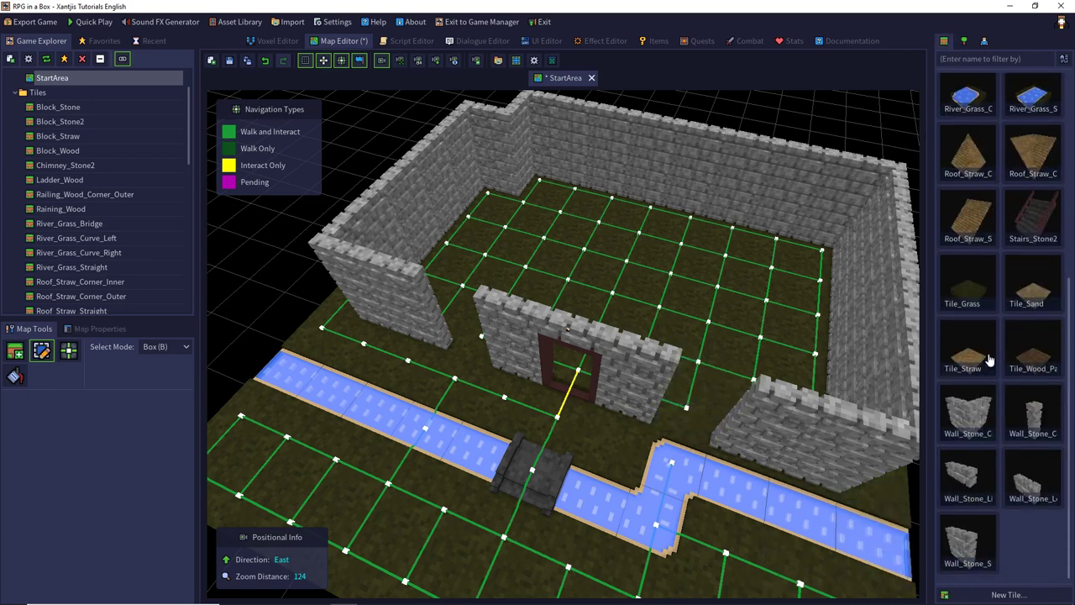
left_click(1020, 481)
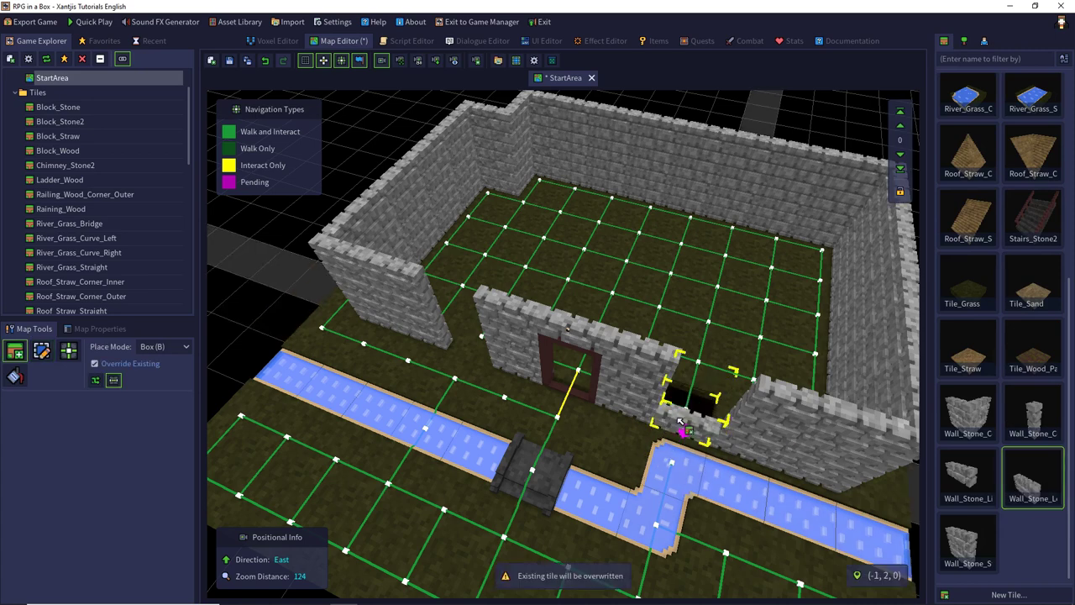
key("ctrl+z")
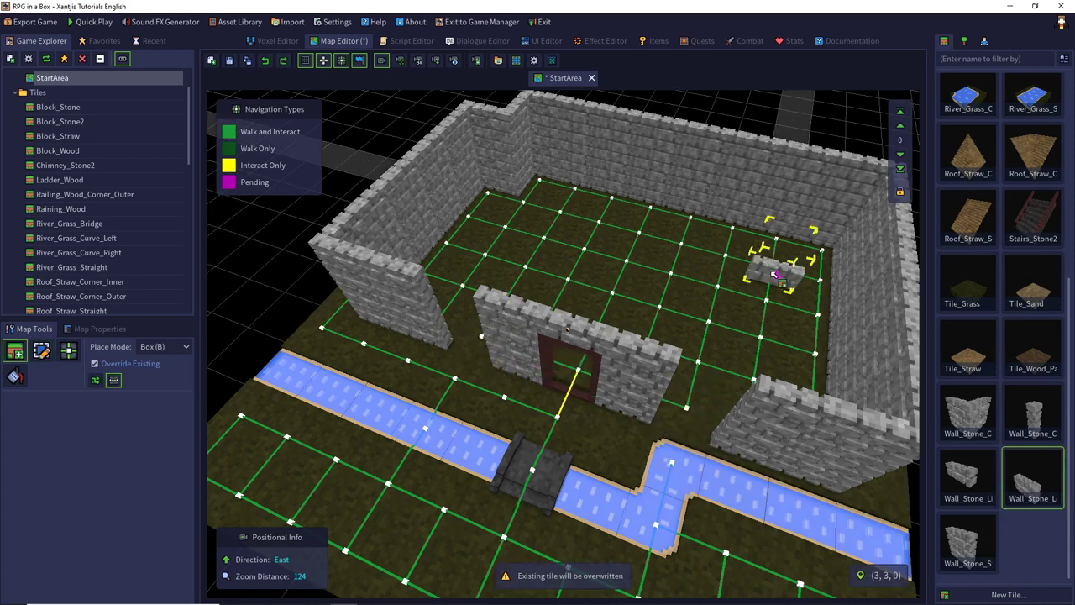
left_click(900, 126)
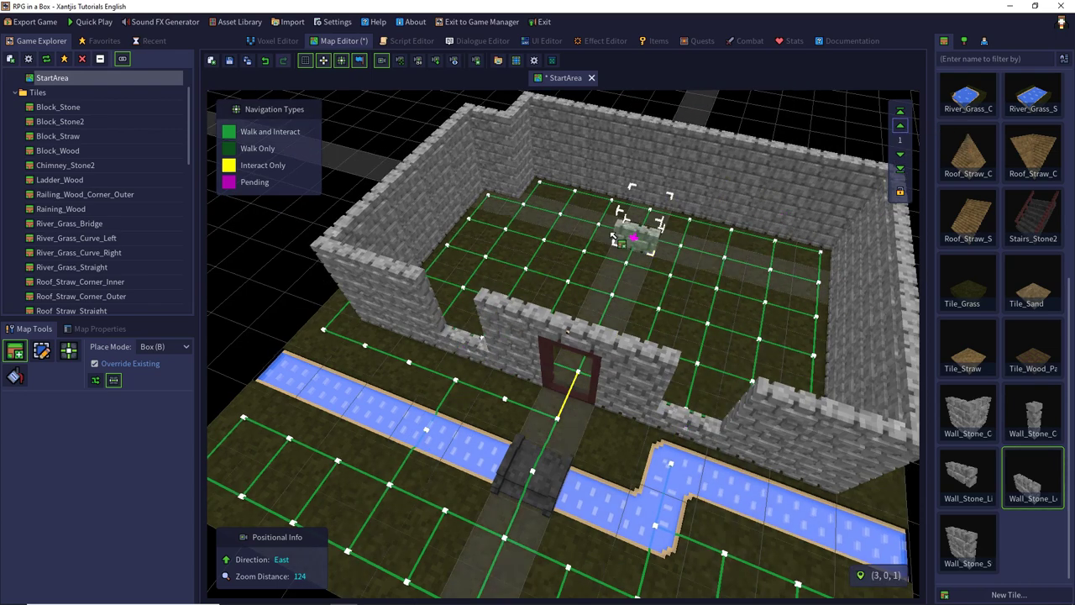
Place Wall_Stone_Lintel tiles at level 17 above the ledges in both window openings beside the doorway.
middle_click_drag(692, 267, 719, 209)
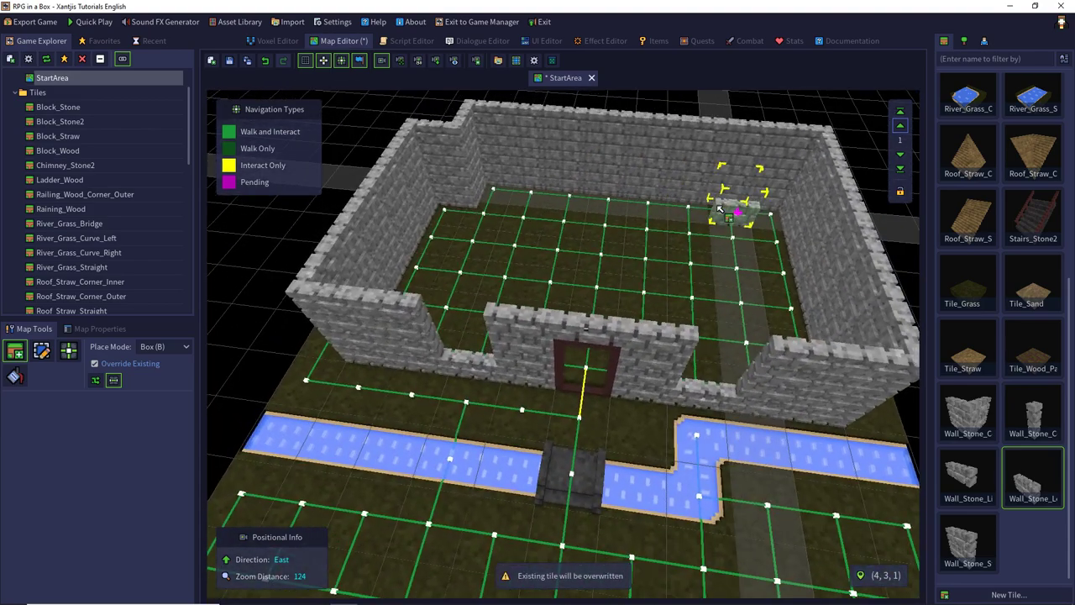
left_click(970, 480)
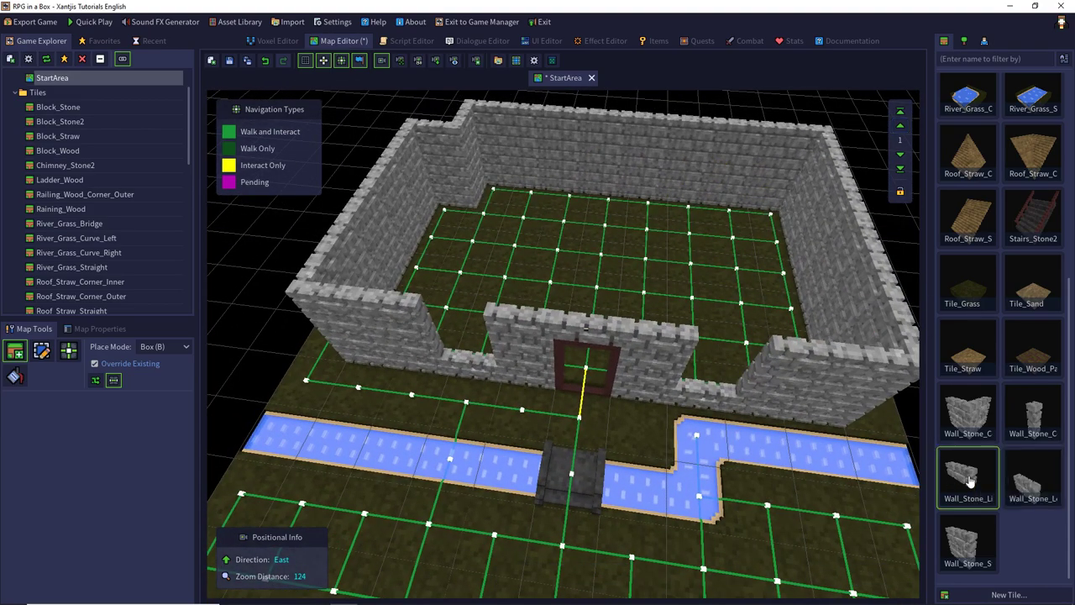
right_click(706, 369)
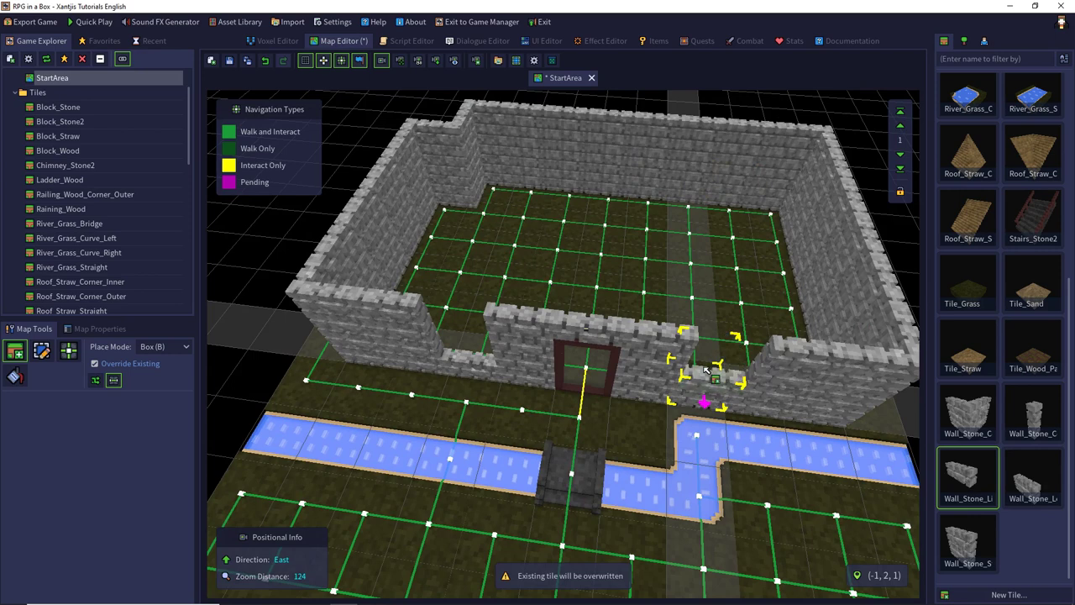
left_click(706, 370)
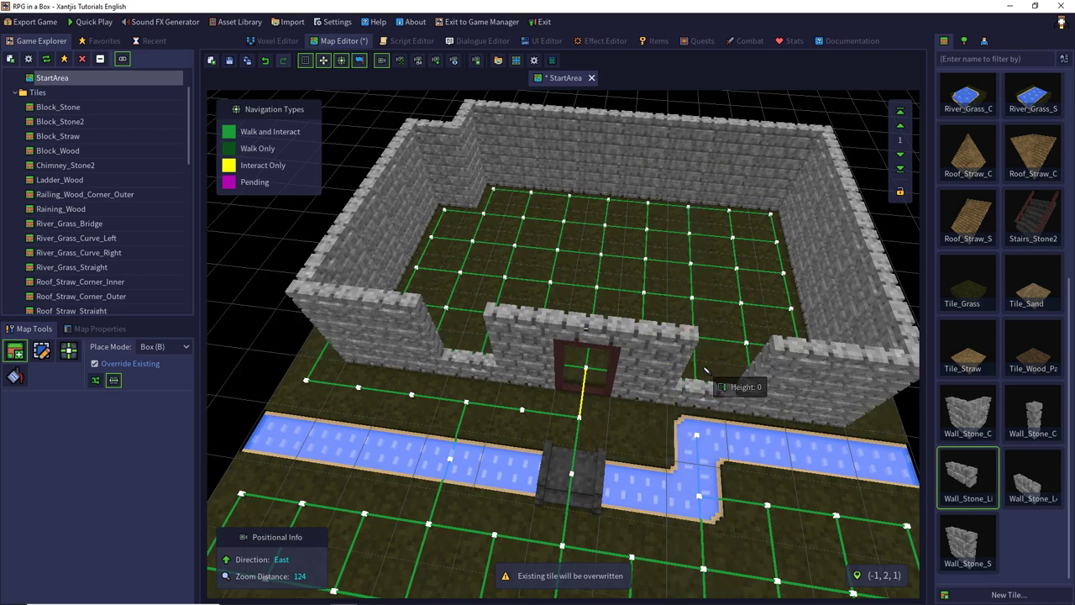
scroll(707, 370, "up", 2, "shift")
scroll(706, 370, "down", 1, "shift")
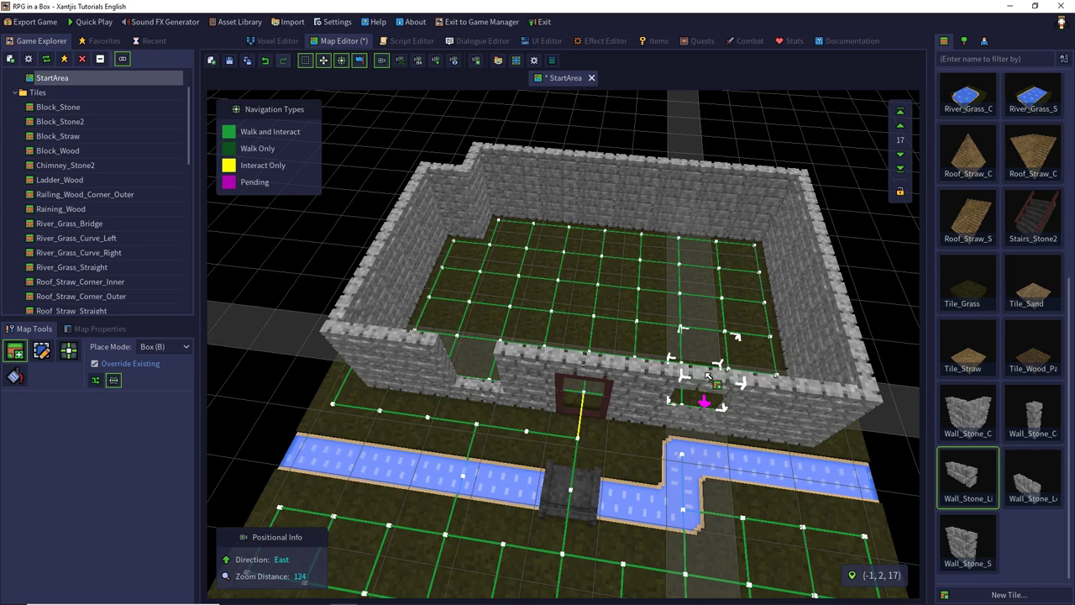
left_click(706, 370)
left_click(460, 366)
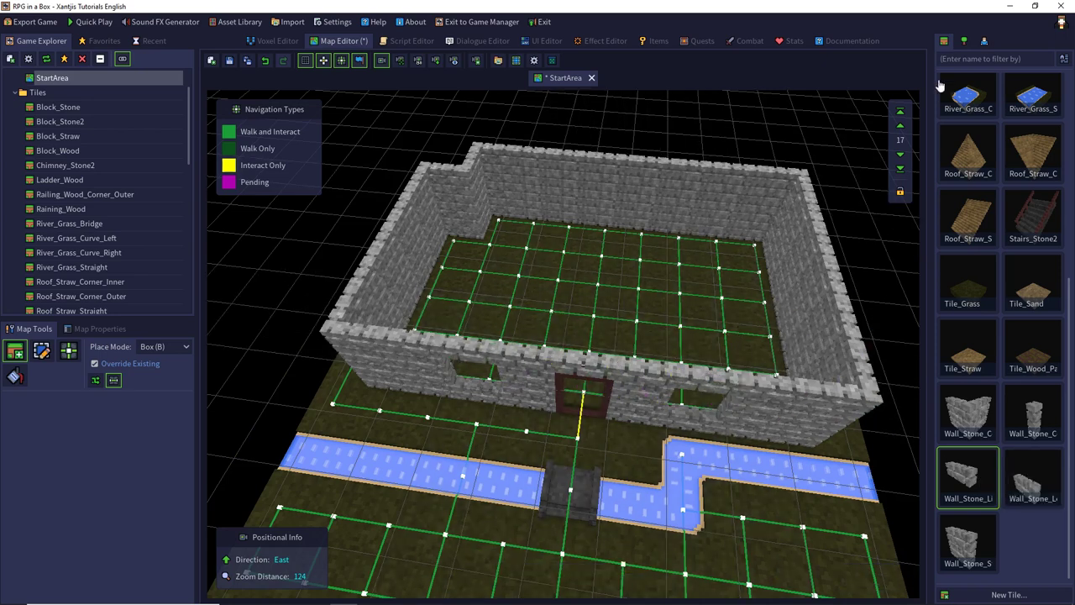
Place a Window_Wood_Frame object in each of the two wall openings beside the door.
left_click(963, 42)
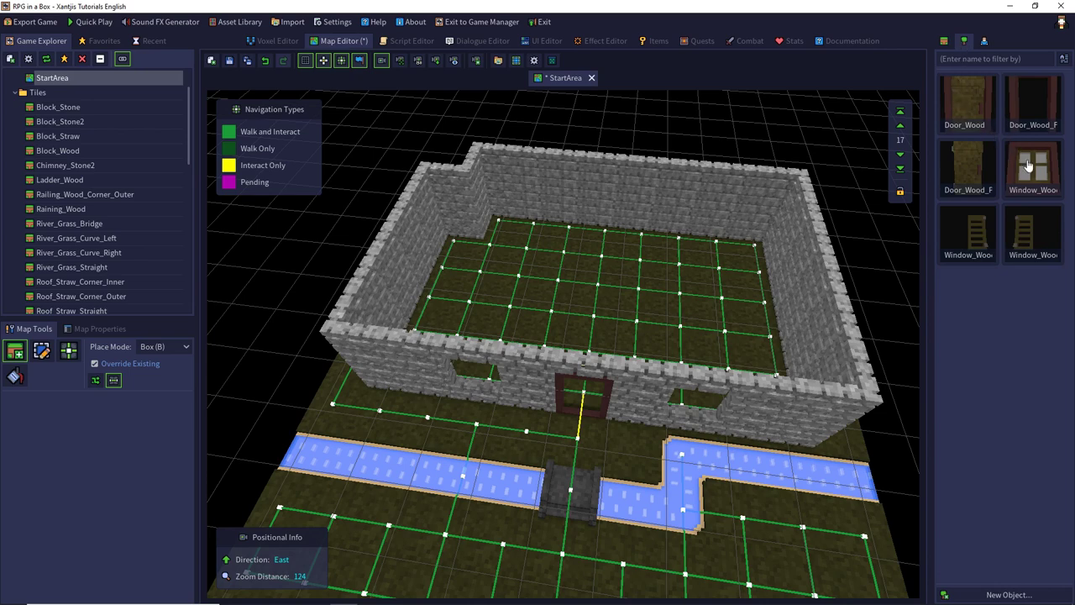
left_click(1033, 168)
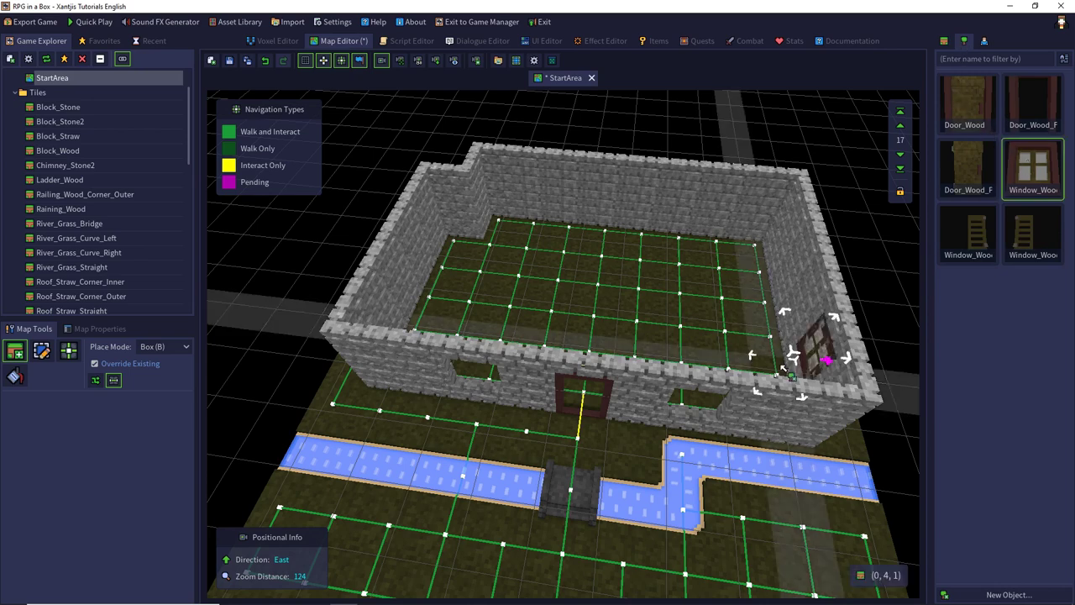
left_click(700, 420)
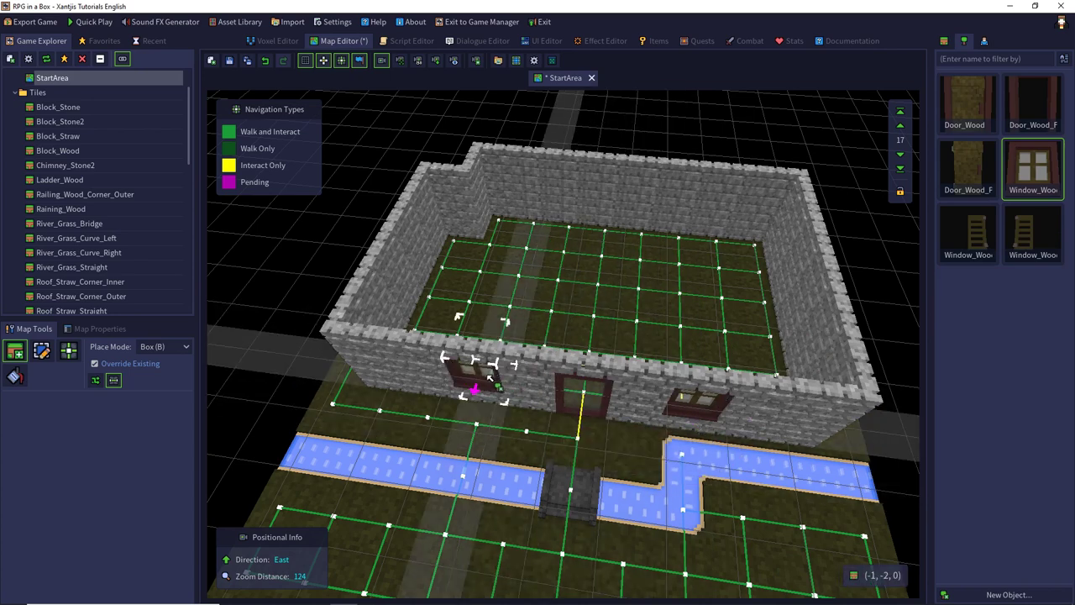
left_click(489, 376)
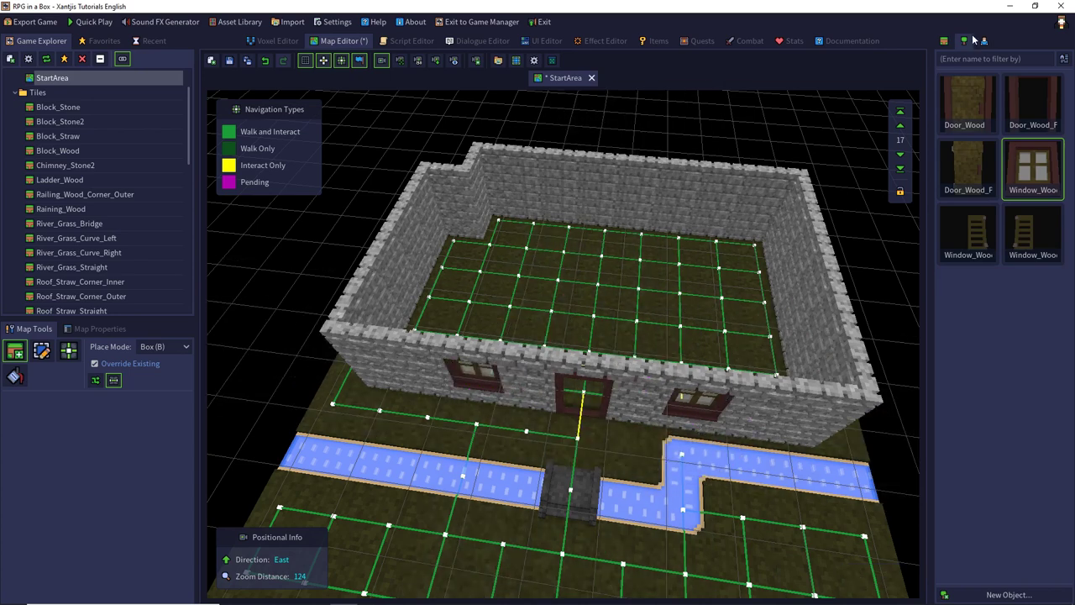
Connect the ground node outside the window at (-1, -2) to the window with an Interact Only navigation path.
left_click(944, 40)
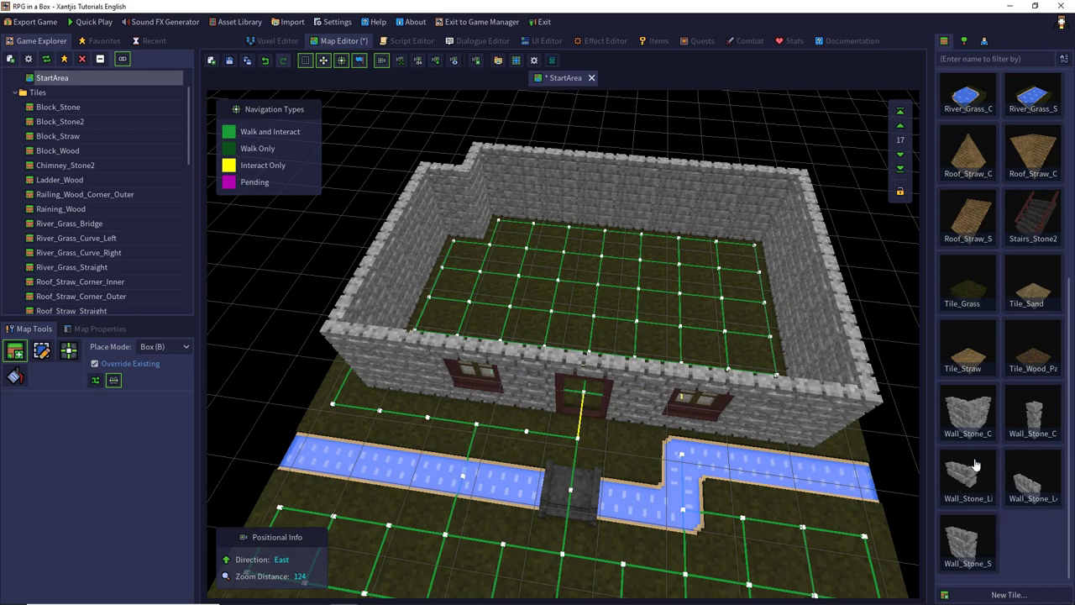
left_click(1046, 481)
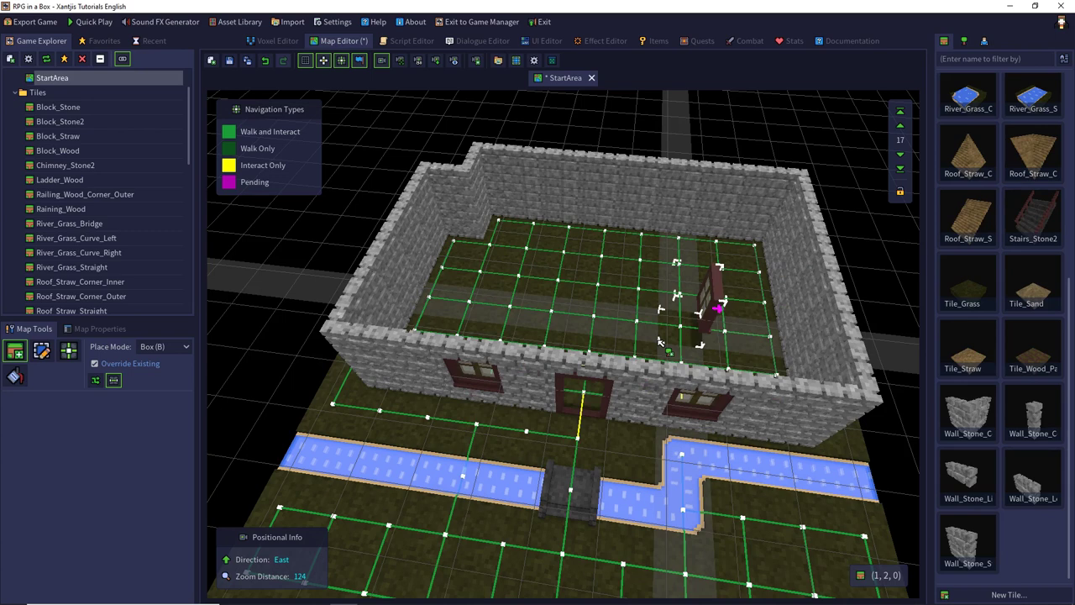
left_click(226, 169)
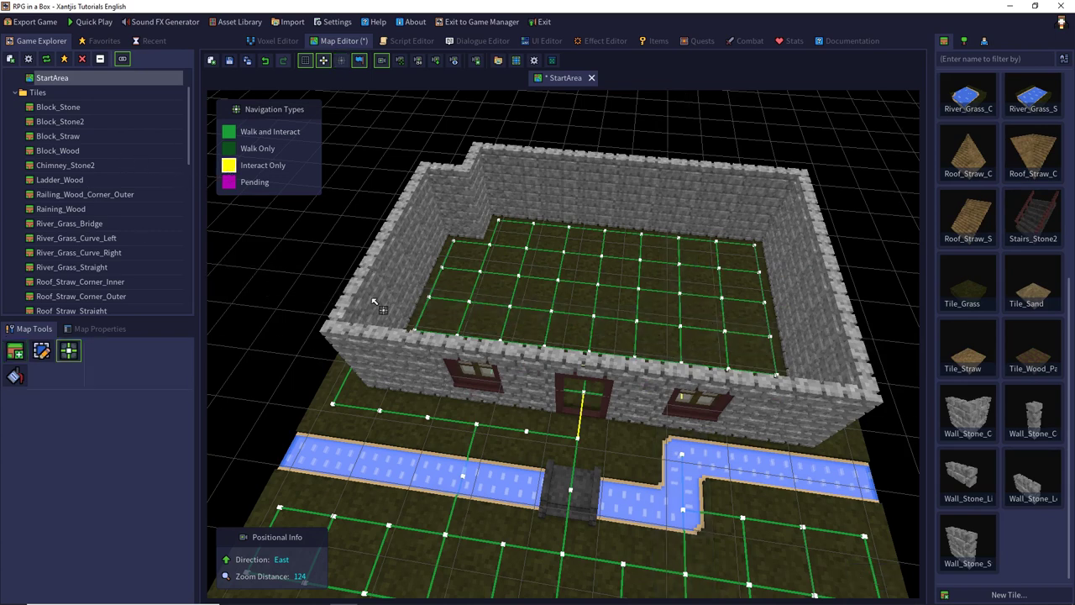
left_click_drag(476, 424, 480, 392)
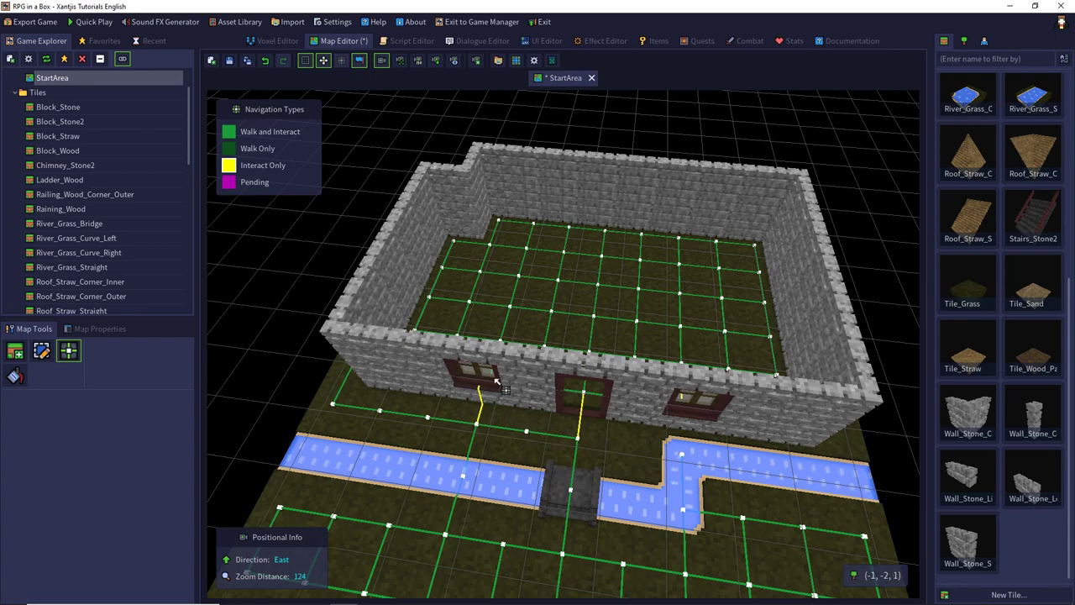
Cover the stone building's interior floor with wooden floor tiles at level 0 and choose the Walk and Interact navigation type.
middle_click_drag(647, 275, 522, 274)
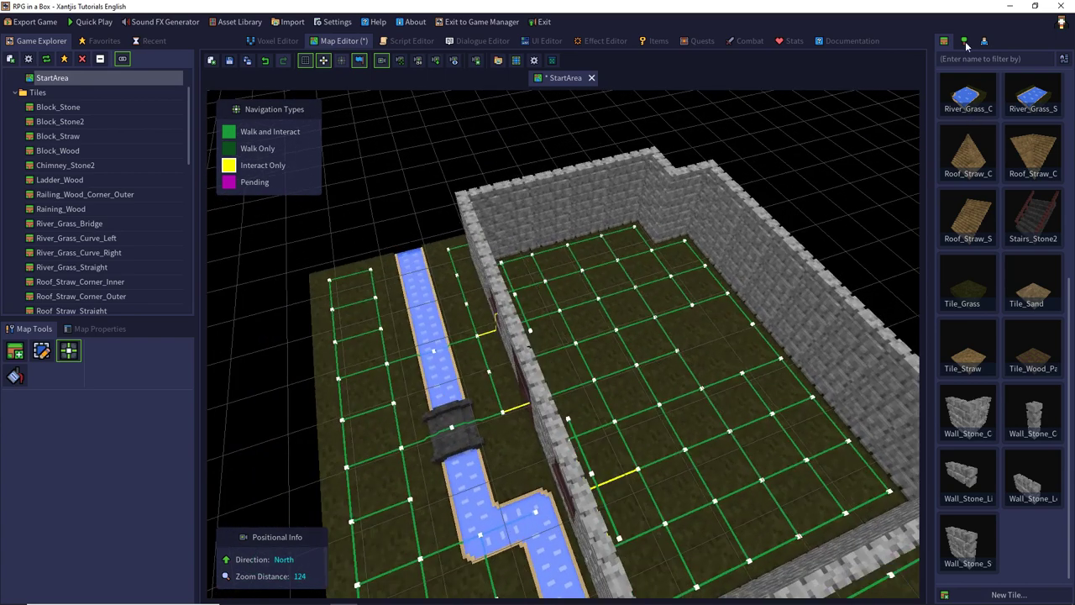
left_click(1031, 354)
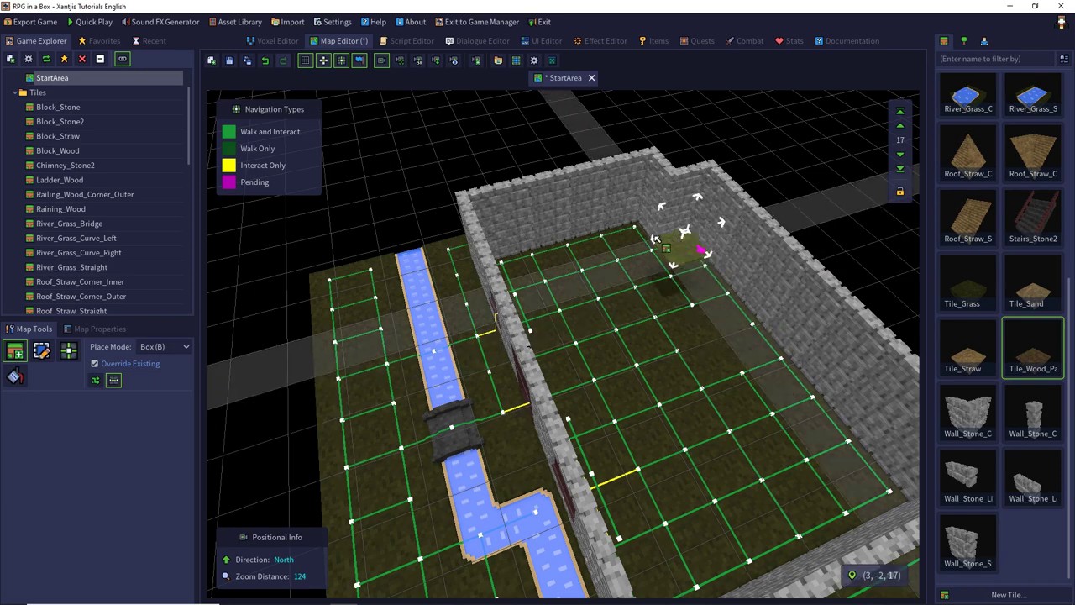
left_click(900, 168)
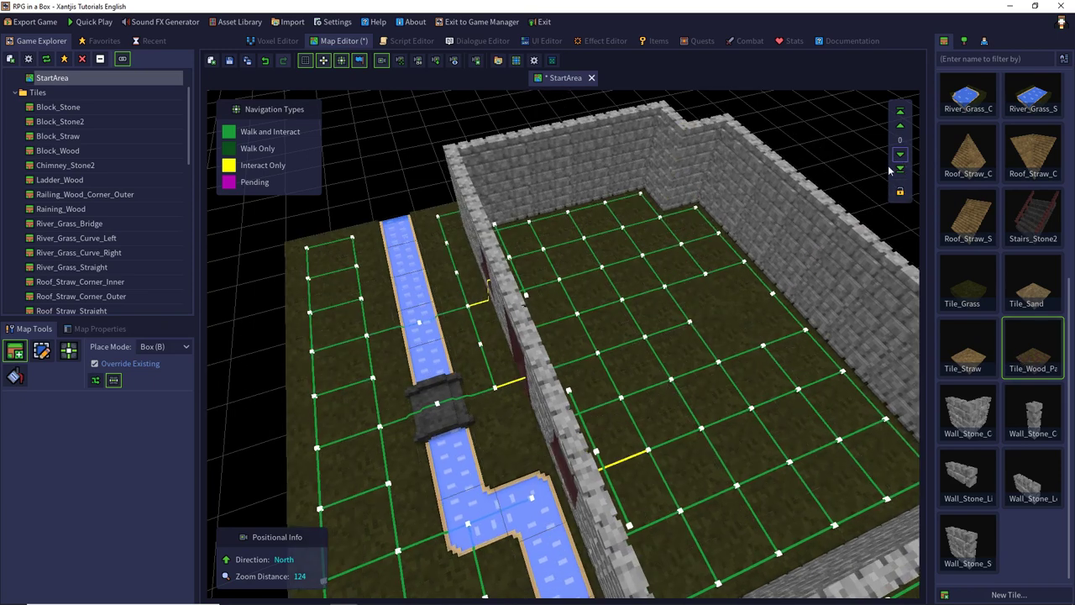
left_click_drag(640, 195, 649, 585)
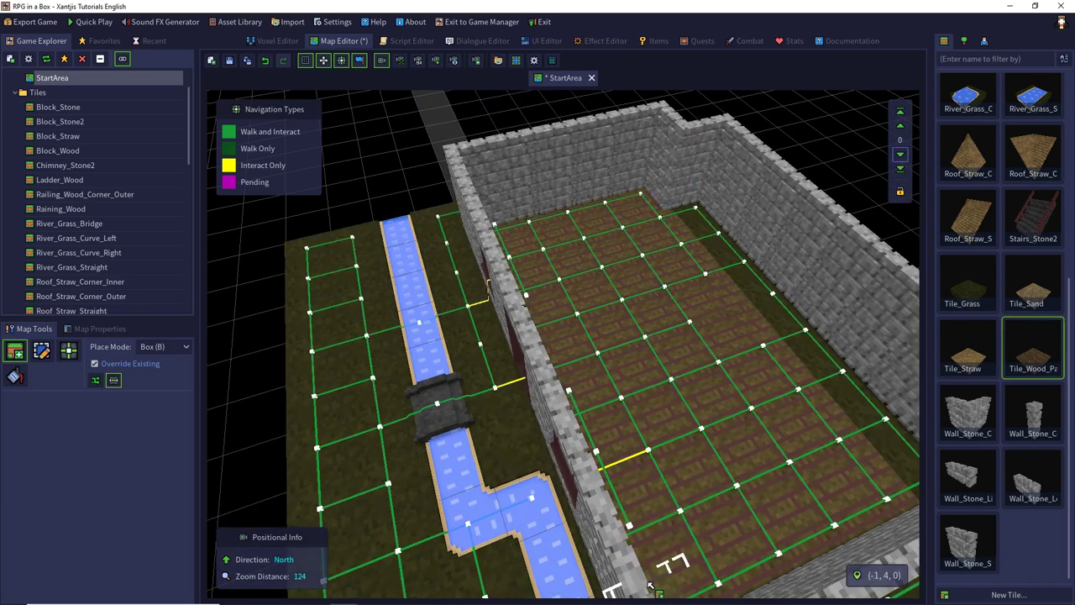
scroll(732, 319, "down", 4)
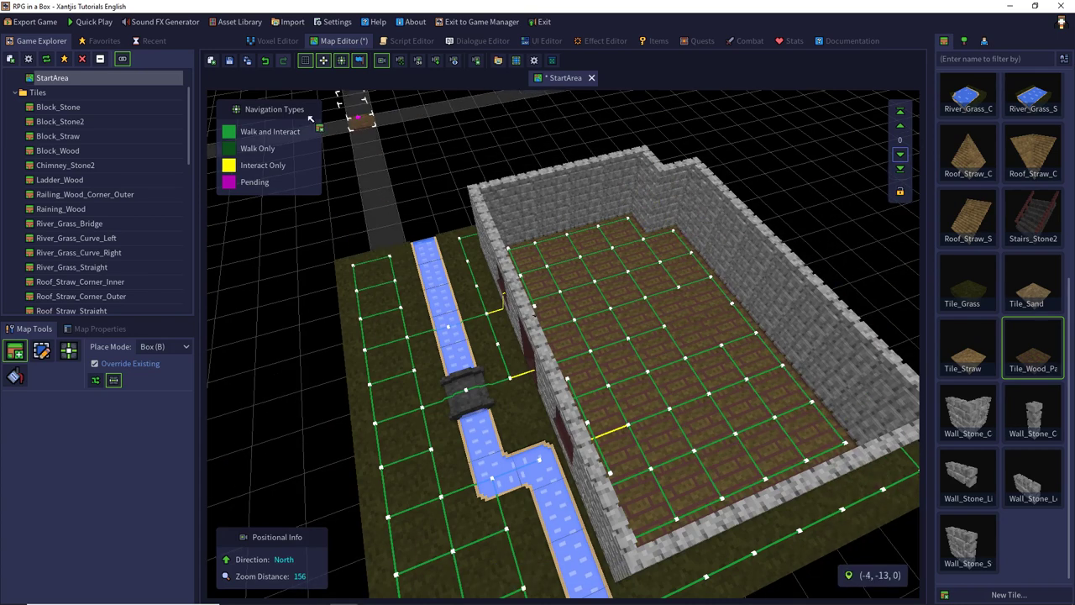
left_click(230, 134)
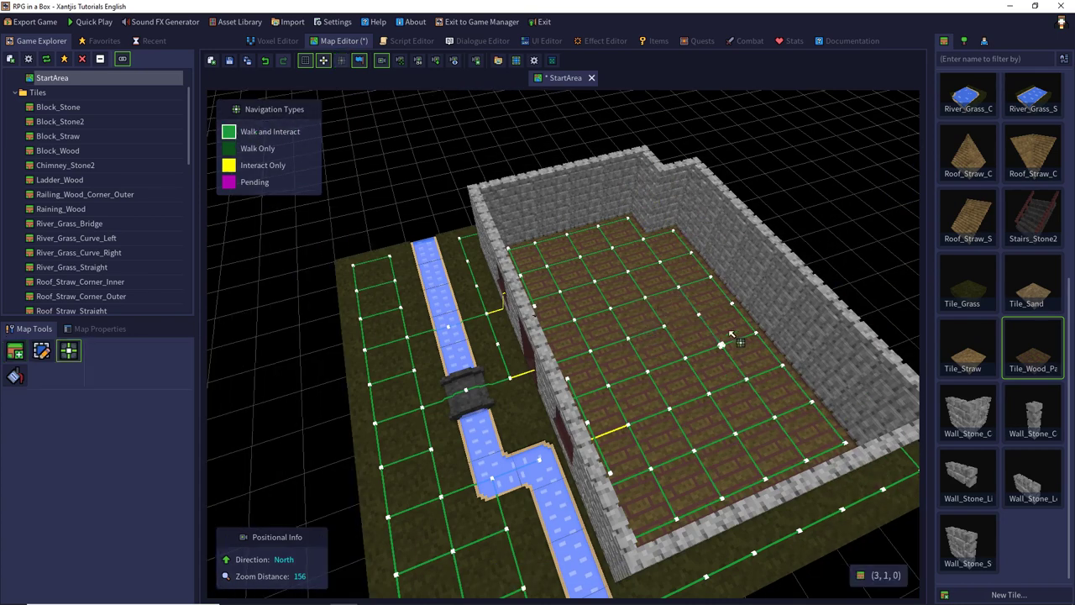
middle_click_drag(586, 343, 712, 294)
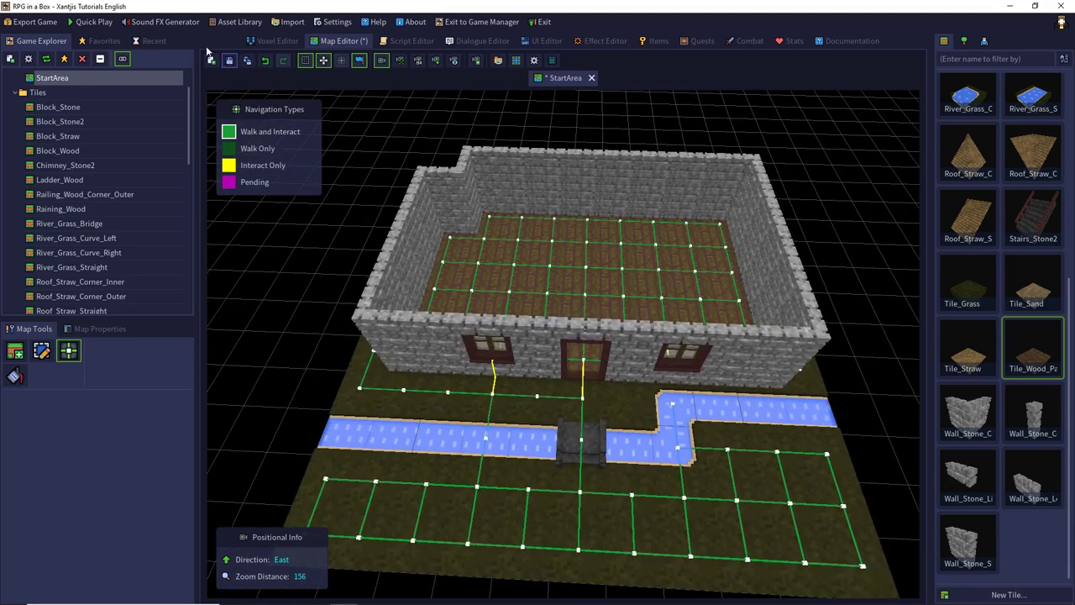
Test the map in a new game, walking the character past the windows and door inside the building, and quit the game.
left_click(103, 23)
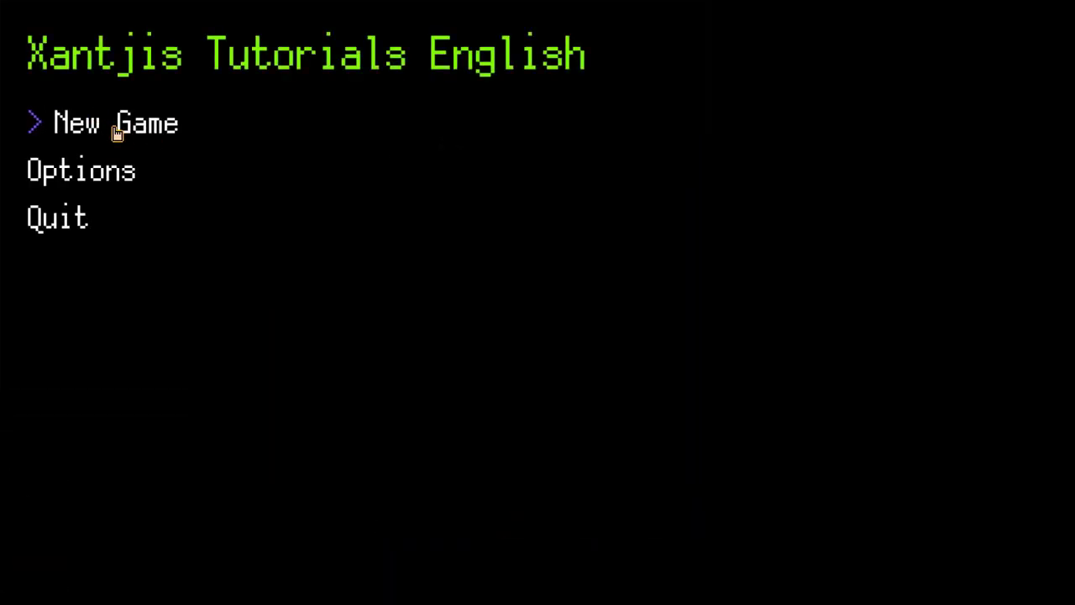
left_click(117, 132)
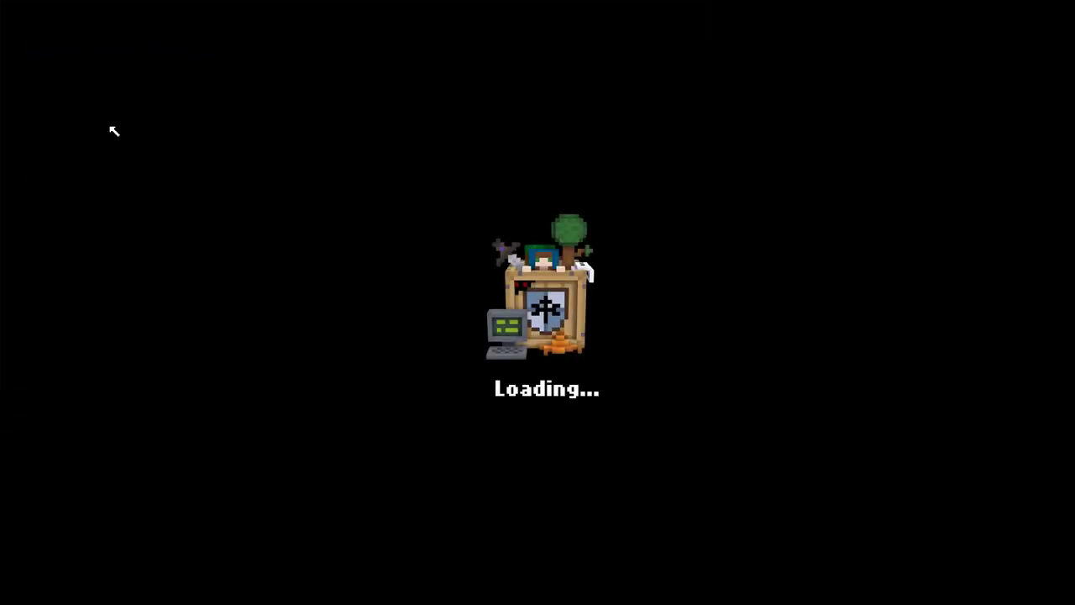
key("w")
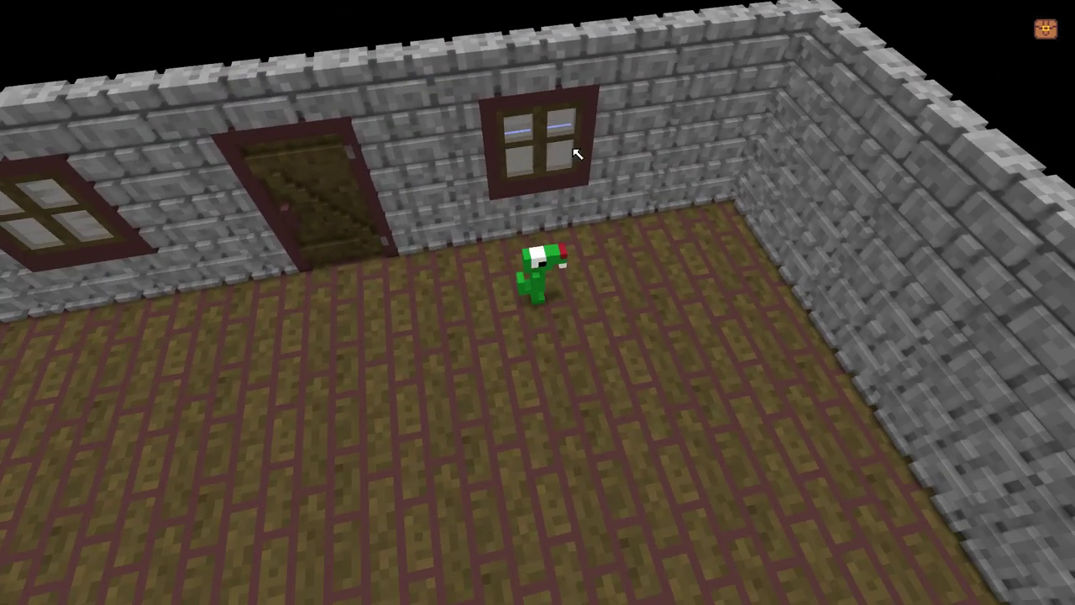
middle_click_drag(572, 201, 549, 199)
key("w")
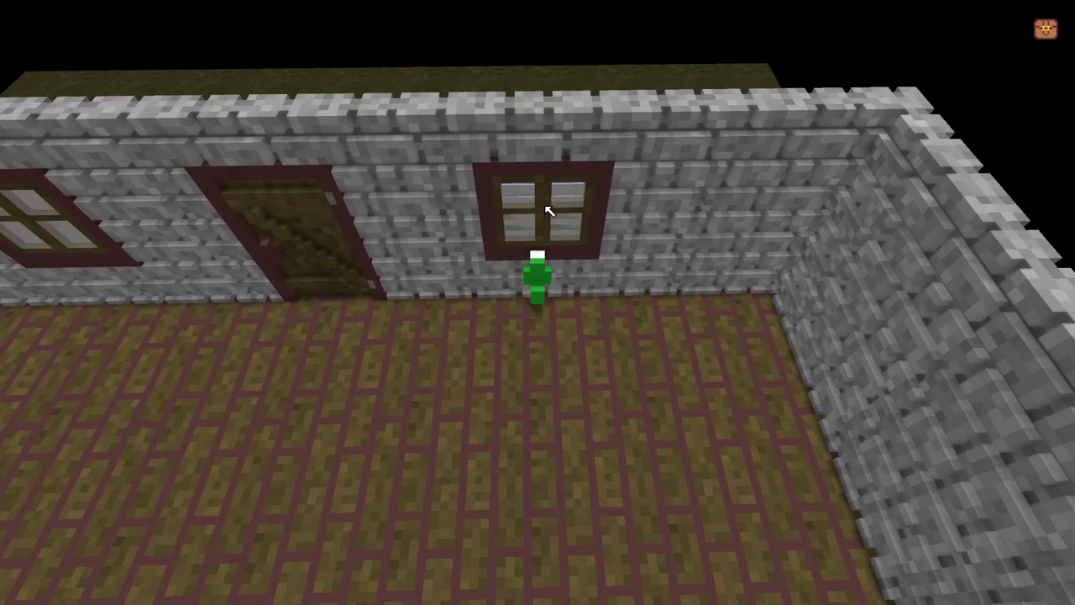
key("s")
key("a")
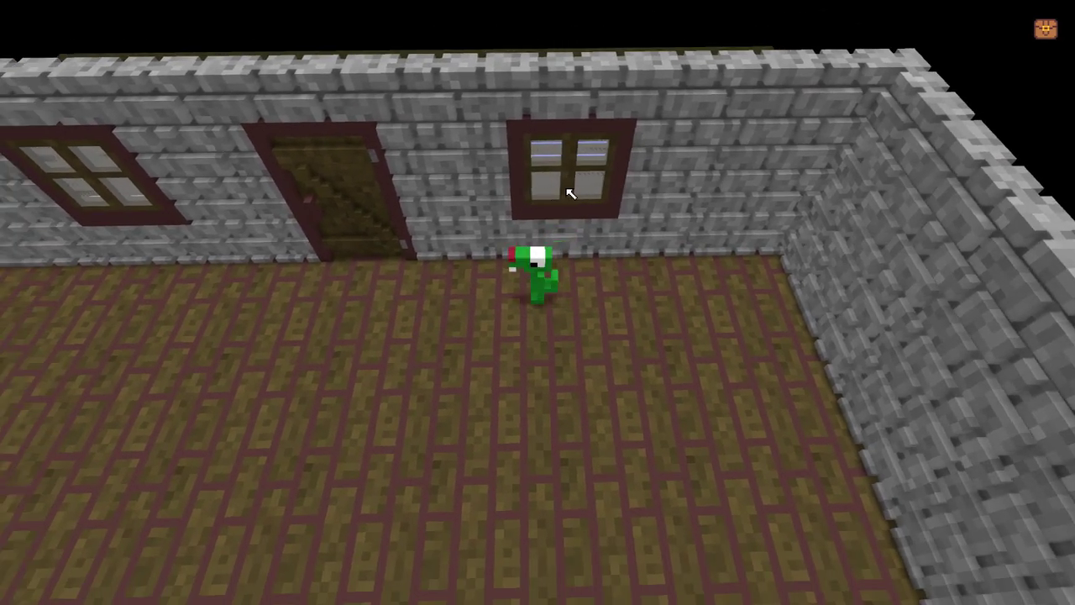
key("a")
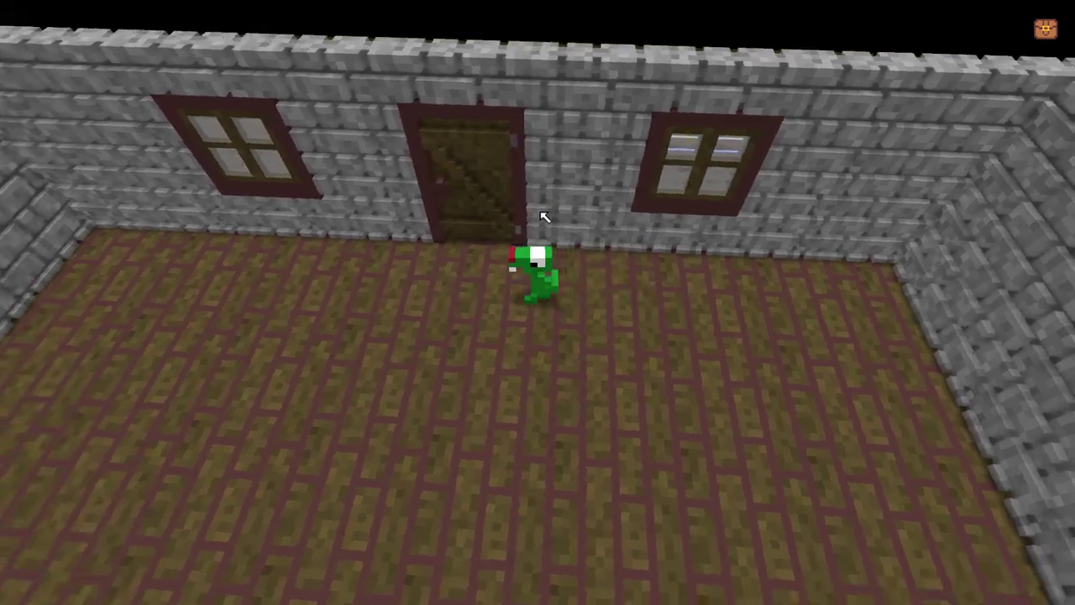
key("Escape")
left_click(97, 216)
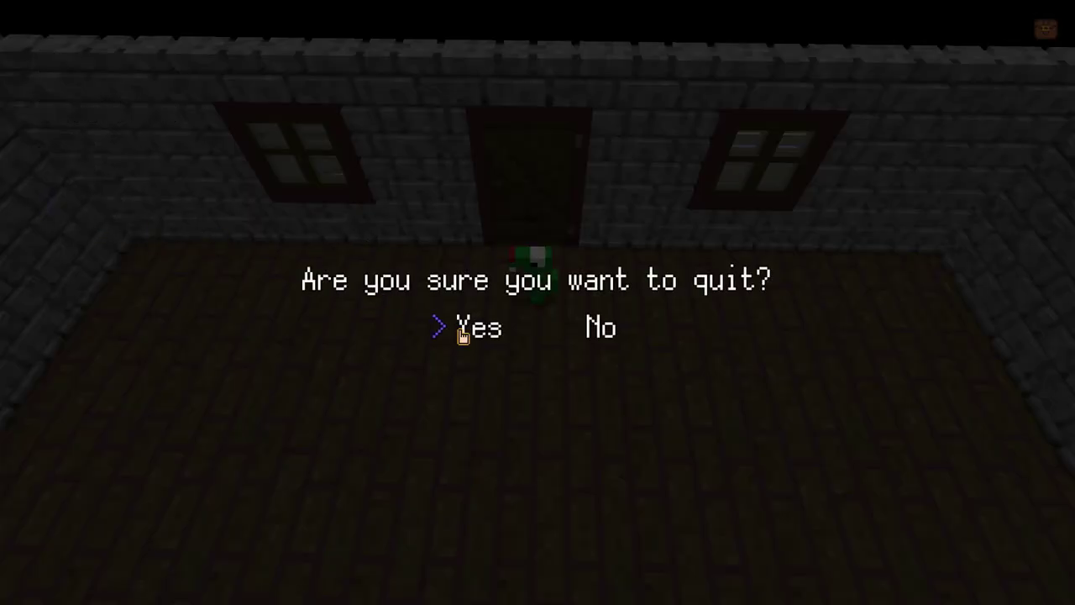
left_click(463, 329)
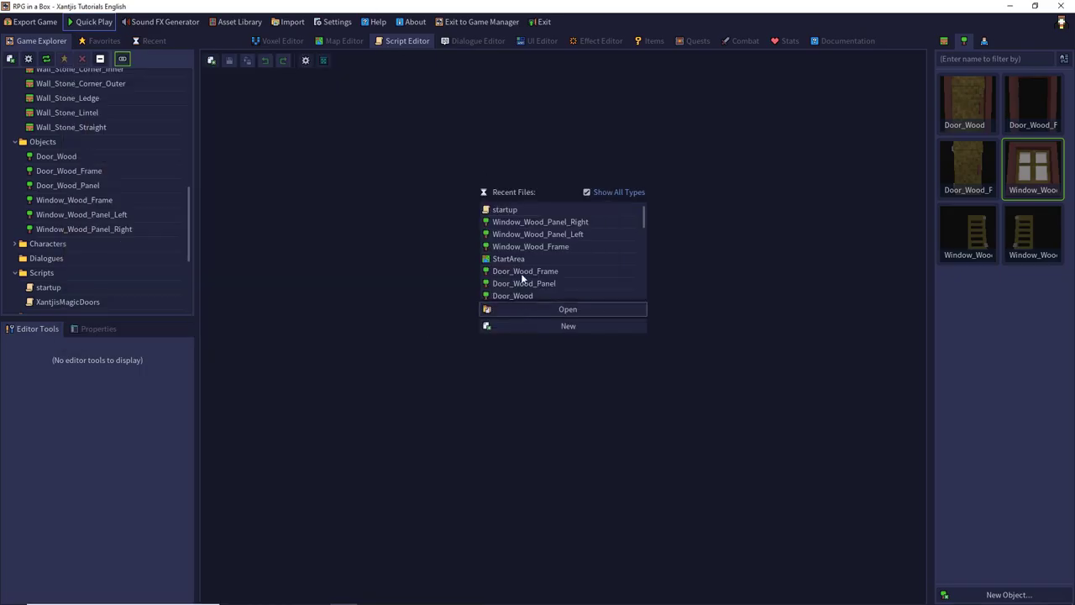
Create a new script named OpenWindow.
left_click(211, 61)
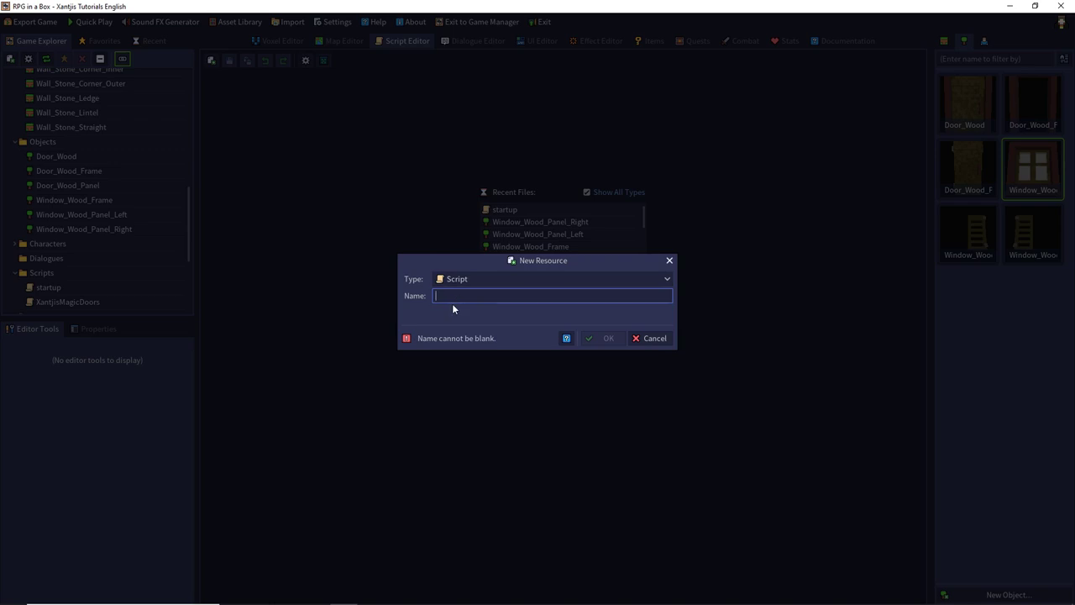
type("OpenWindow")
key("Return")
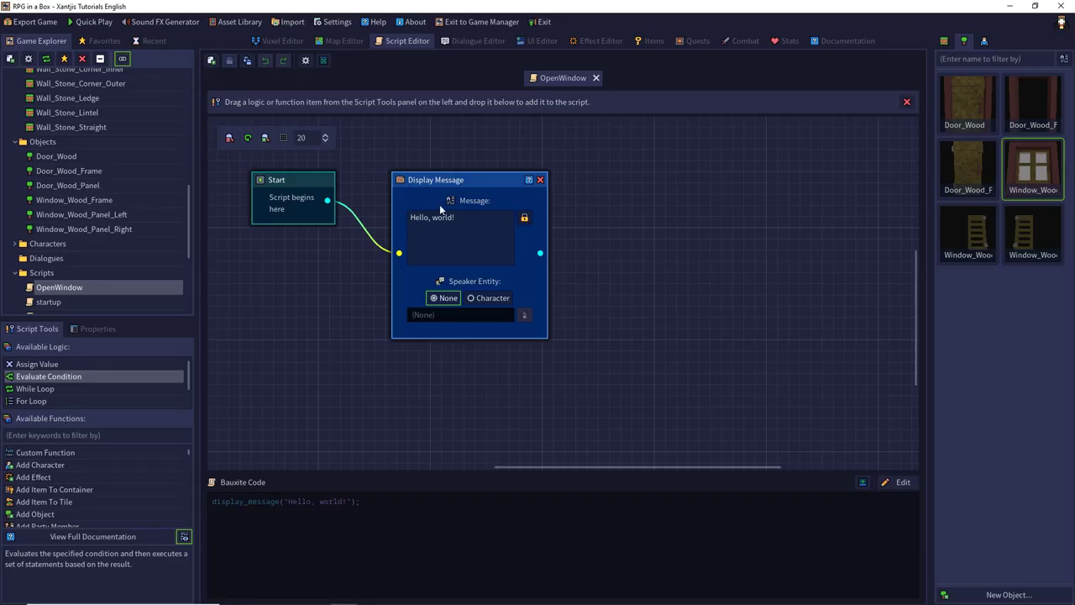
Replace the script's default Display Message node with an Evaluate Condition node connected to Start.
left_click(447, 183)
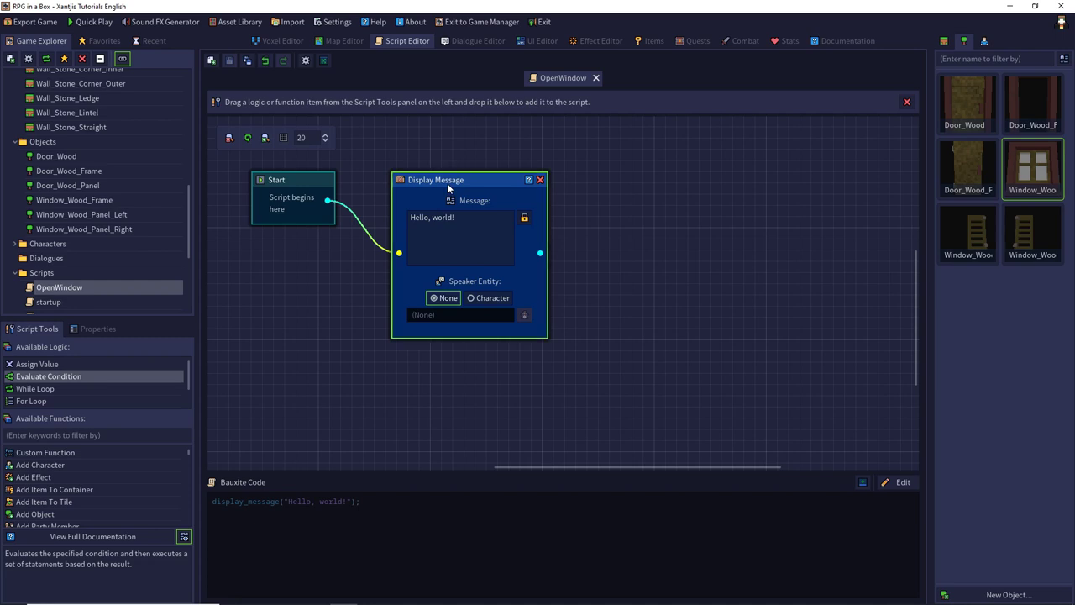
key("Delete")
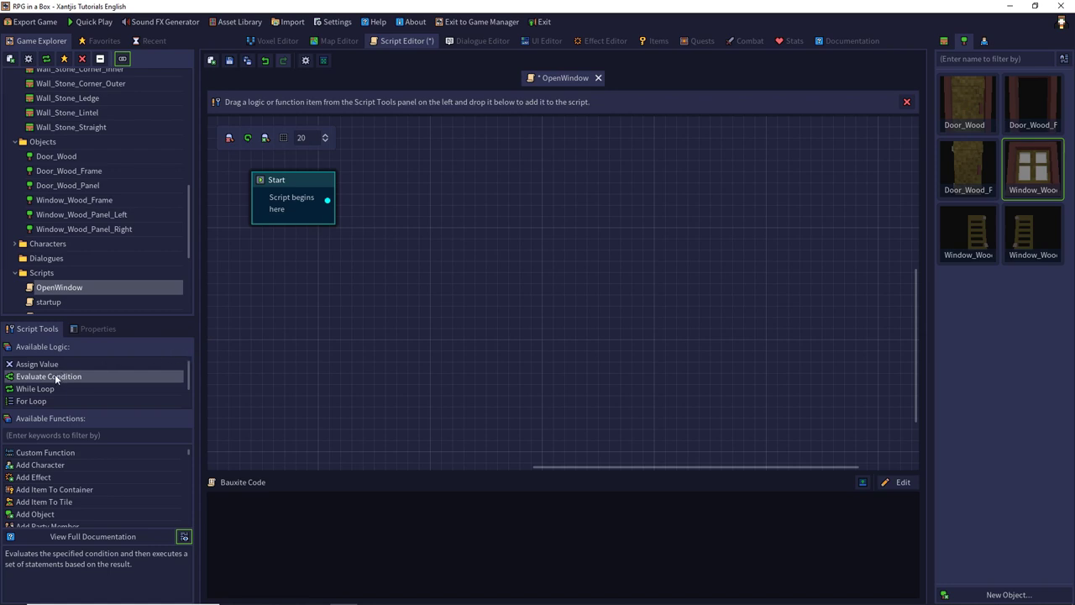
left_click_drag(55, 379, 454, 182)
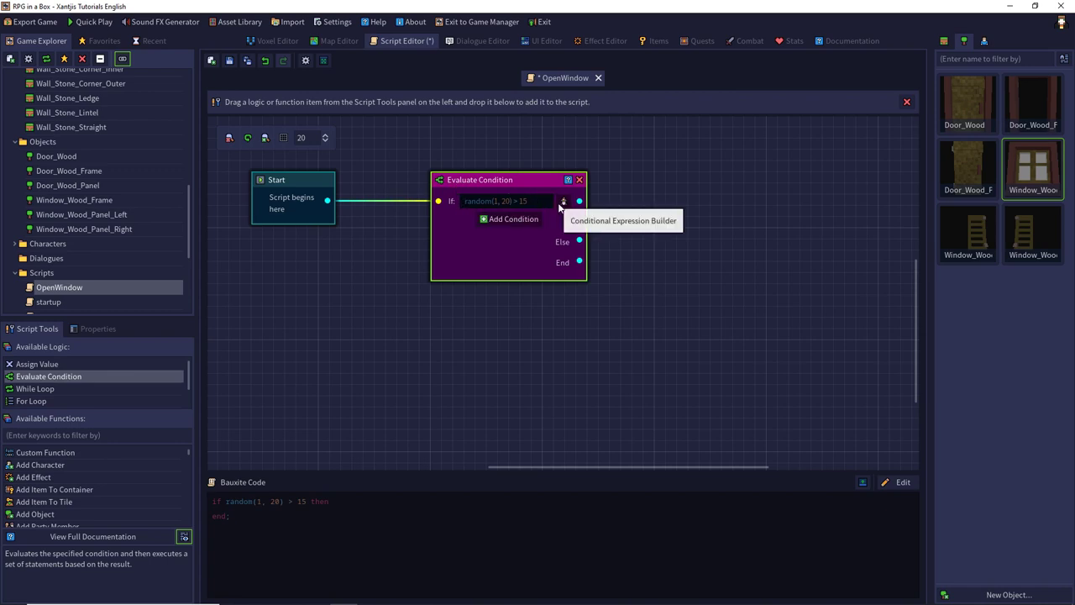
Review Window_Wood_Frame's model properties, including its state property and animation settings, and preview its frames through to the last one.
double_click(1043, 179)
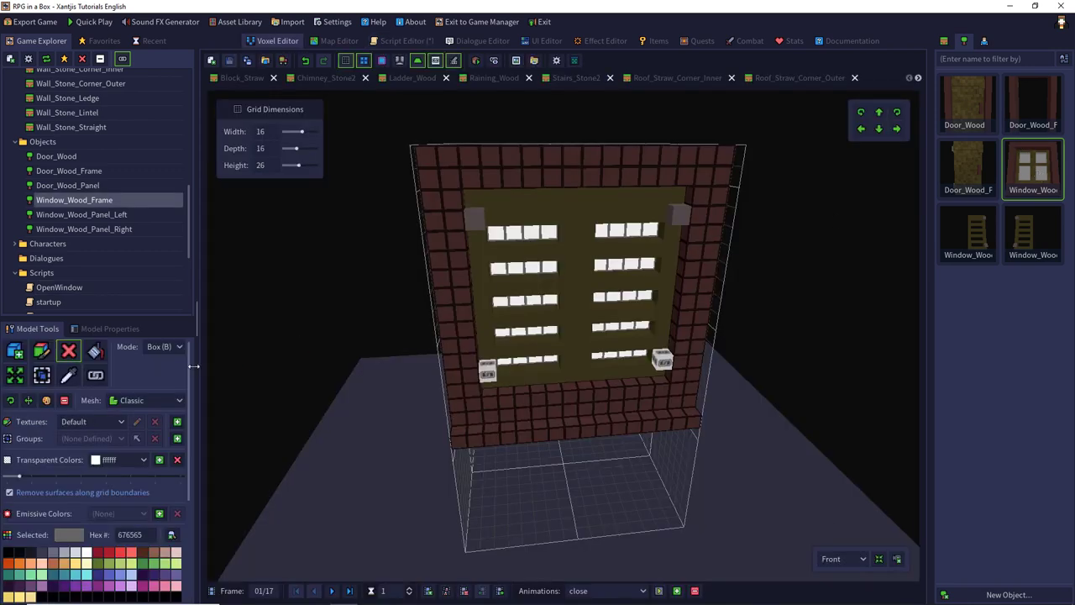
left_click(102, 328)
scroll(108, 400, "down", 1)
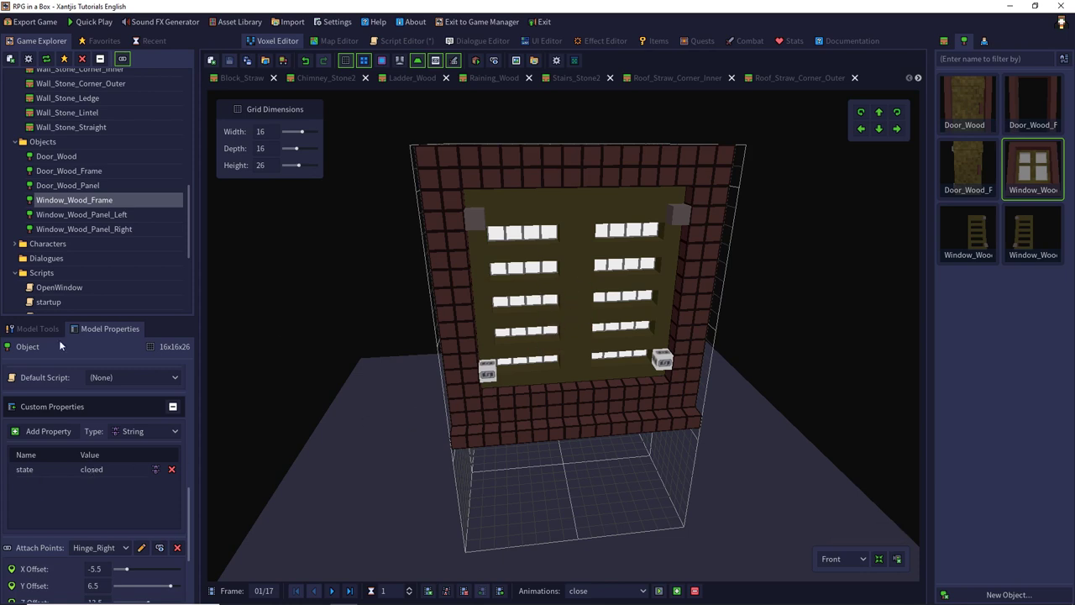
scroll(90, 405, "up", 10)
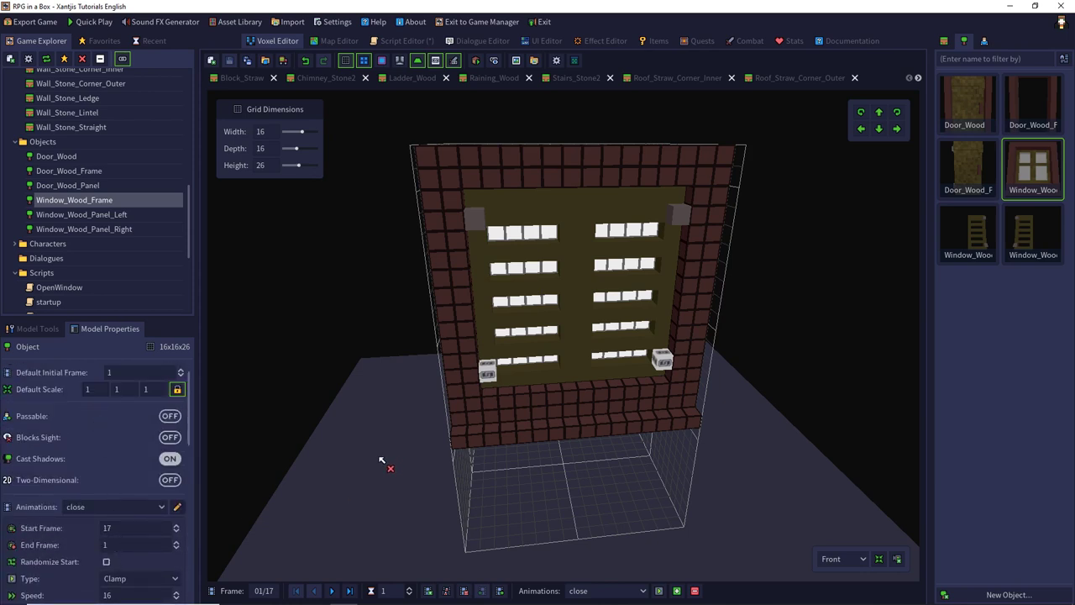
left_click(334, 590)
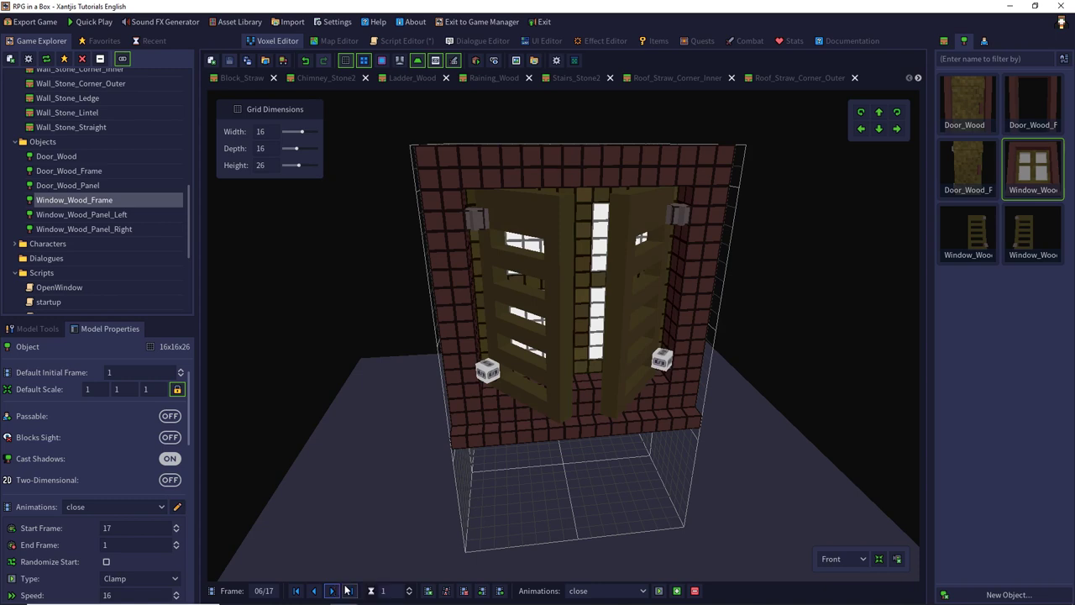
left_click(348, 589)
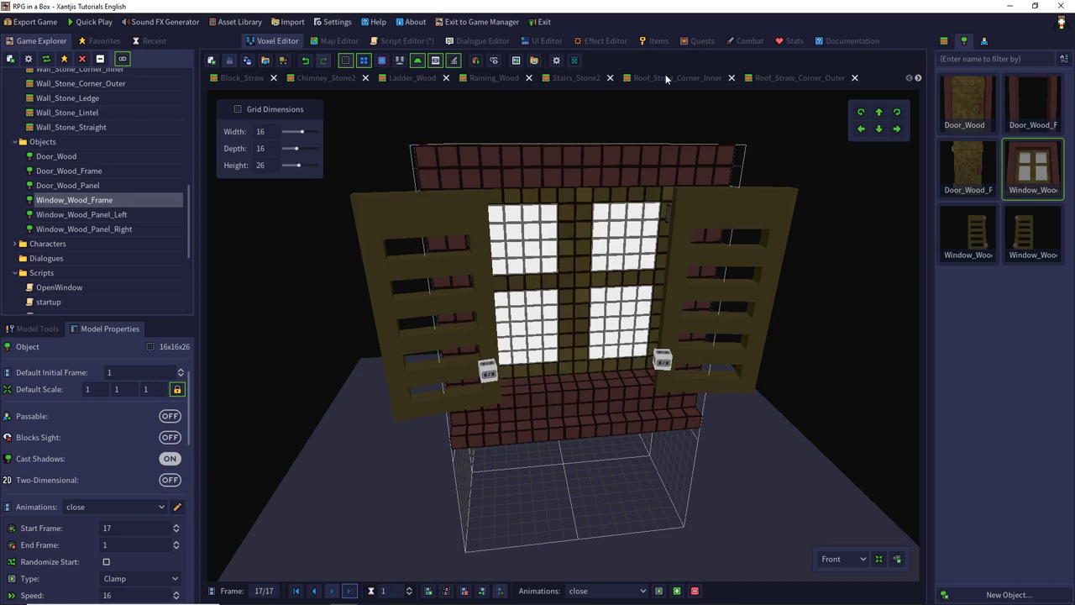
In the OpenWindow script, build the Evaluate Condition expression as a Self Property that equals a String value.
left_click(398, 41)
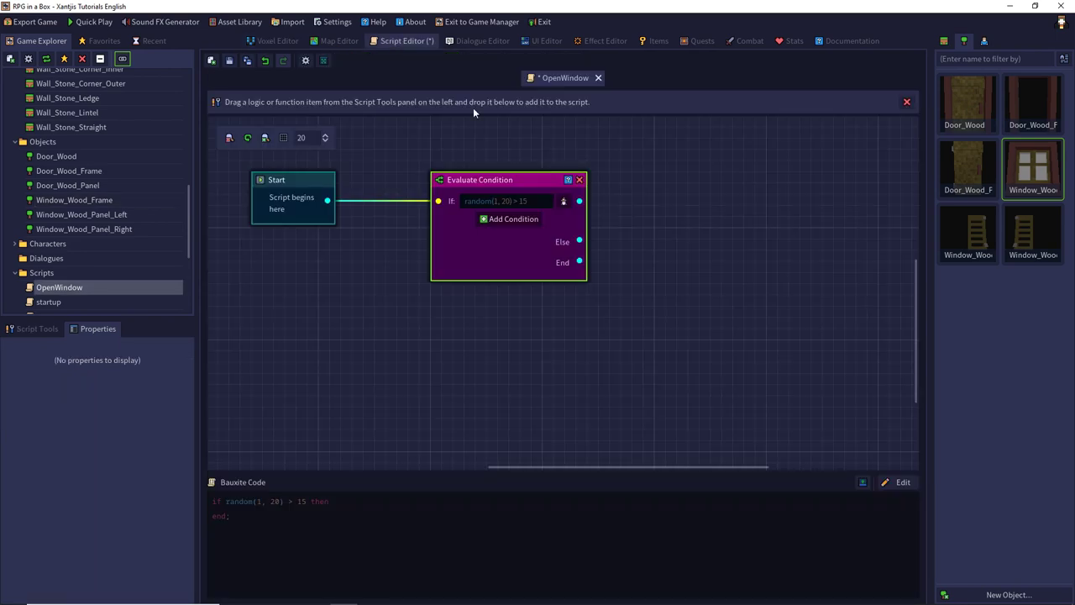
left_click(563, 201)
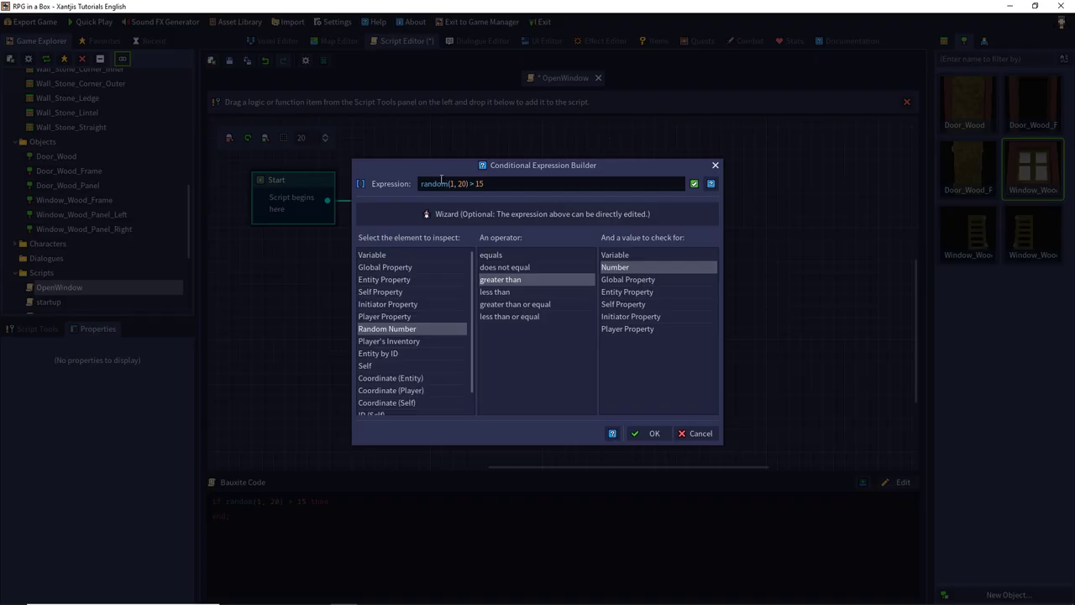
left_click(384, 365)
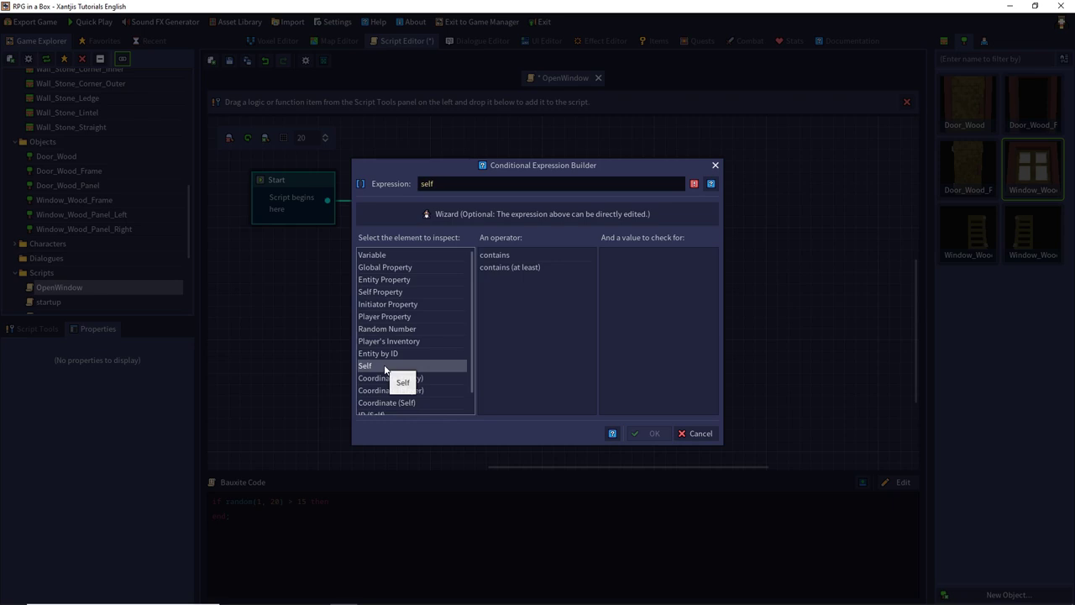
left_click(385, 292)
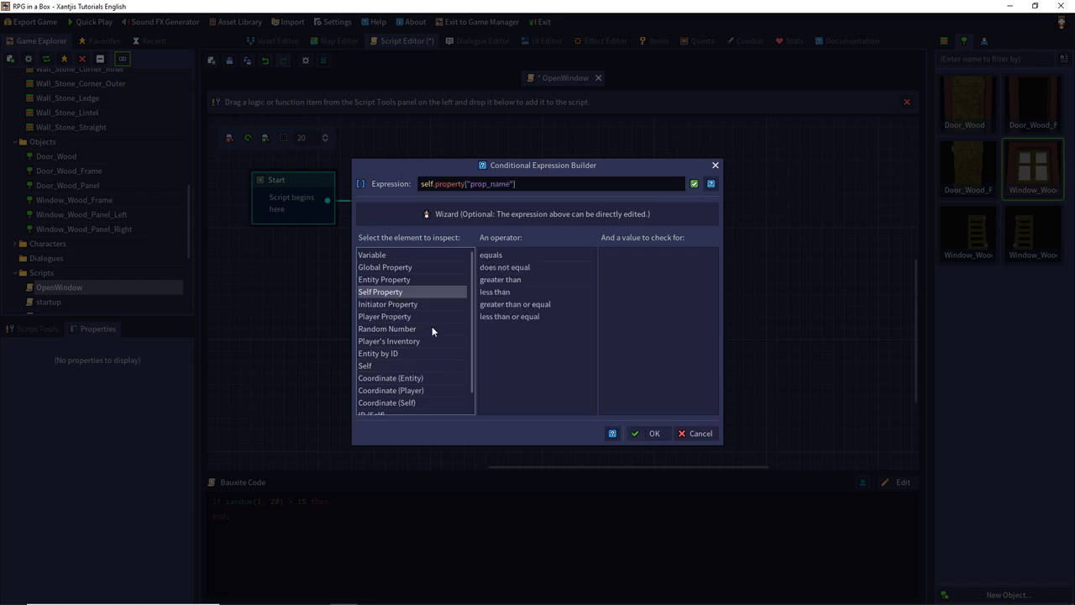
left_click(489, 261)
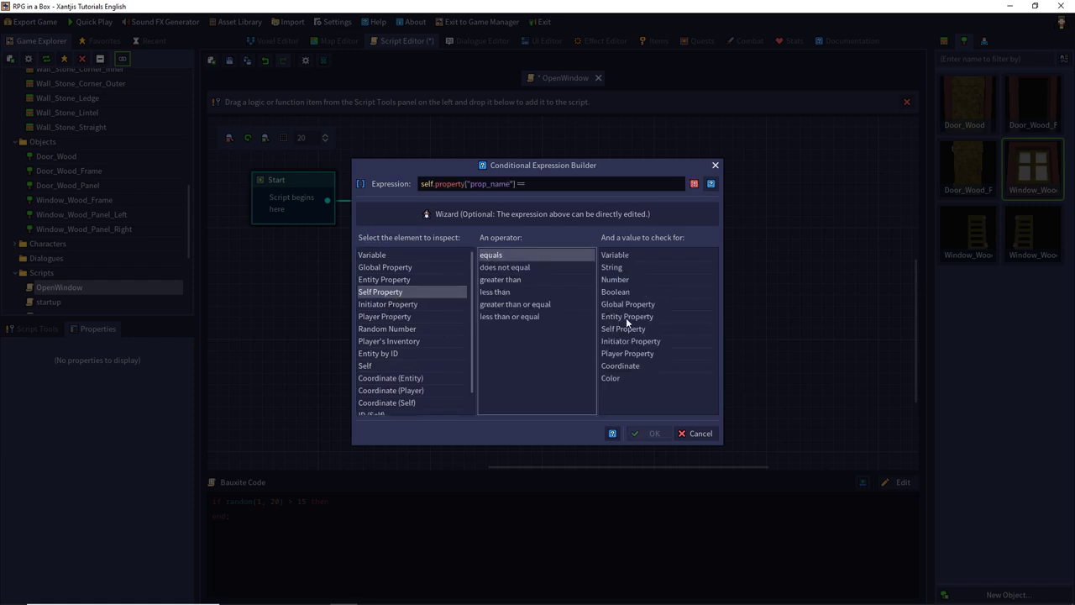
left_click(615, 269)
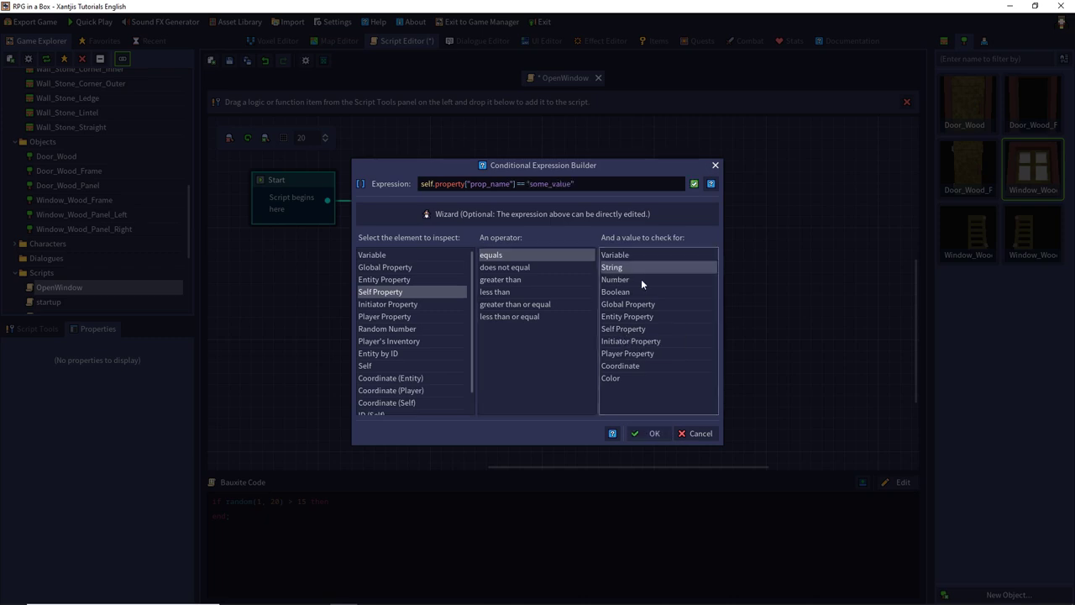
Complete the condition as self.property["state"] == "closed" and apply it to the Evaluate Condition node.
left_click(606, 183)
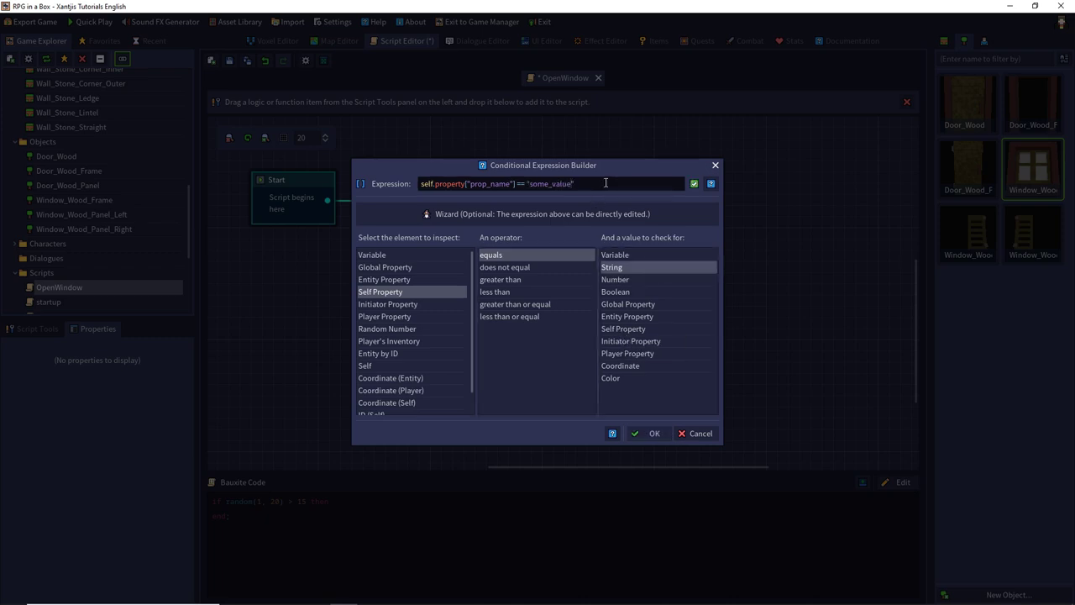
key("Left")
key("shift+Left")
key("shift+Left")
key("shift+Left")
key("shift+Left")
key("shift+Left")
key("shift+Left")
key("shift+Left")
key("shift+Left")
key("shift+Left")
key("shift+Left")
type("closed")
key("shift+Left")
key("shift+Left")
key("shift+Left")
key("shift+Left")
key("shift+Left")
key("shift+Left")
key("shift+Left")
key("shift+Left")
key("shift+Left")
type("state")
left_click(654, 432)
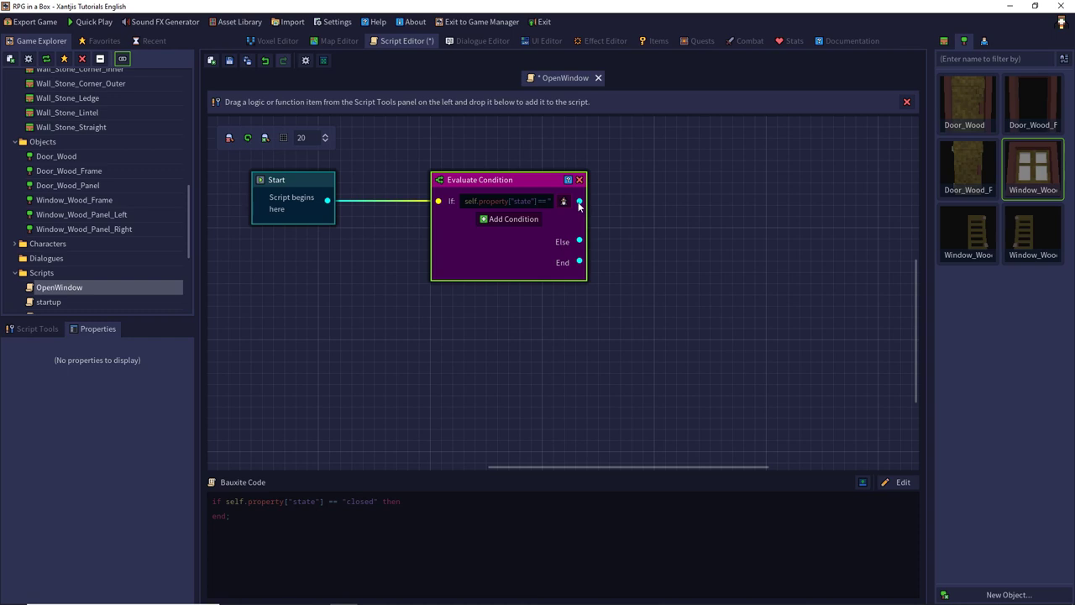
Add a Play Animation node that plays "open" on self and connect it to the condition's If output.
left_click(52, 328)
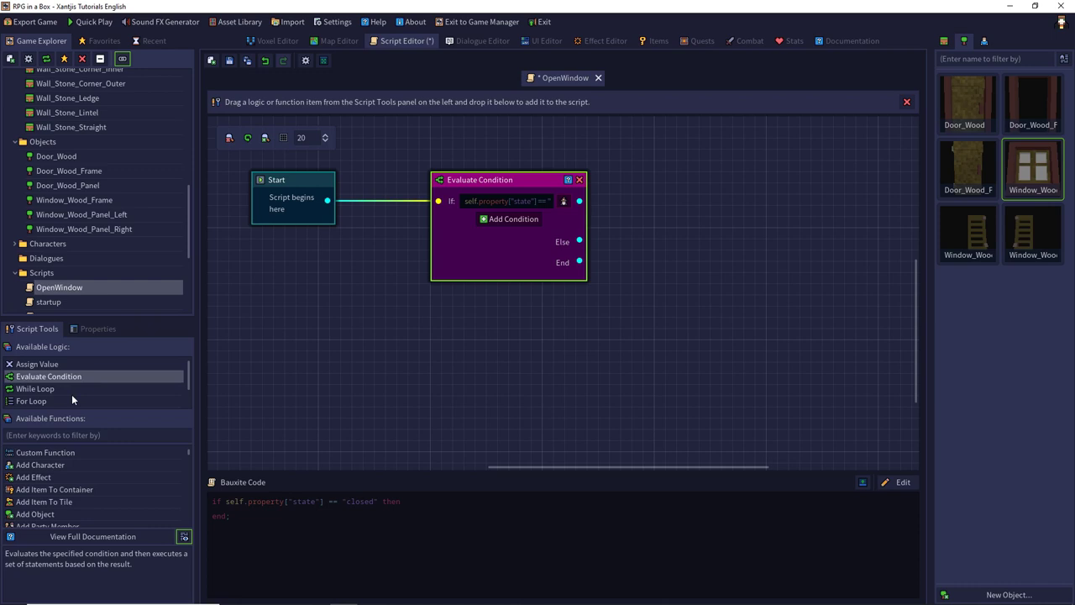
left_click(44, 435)
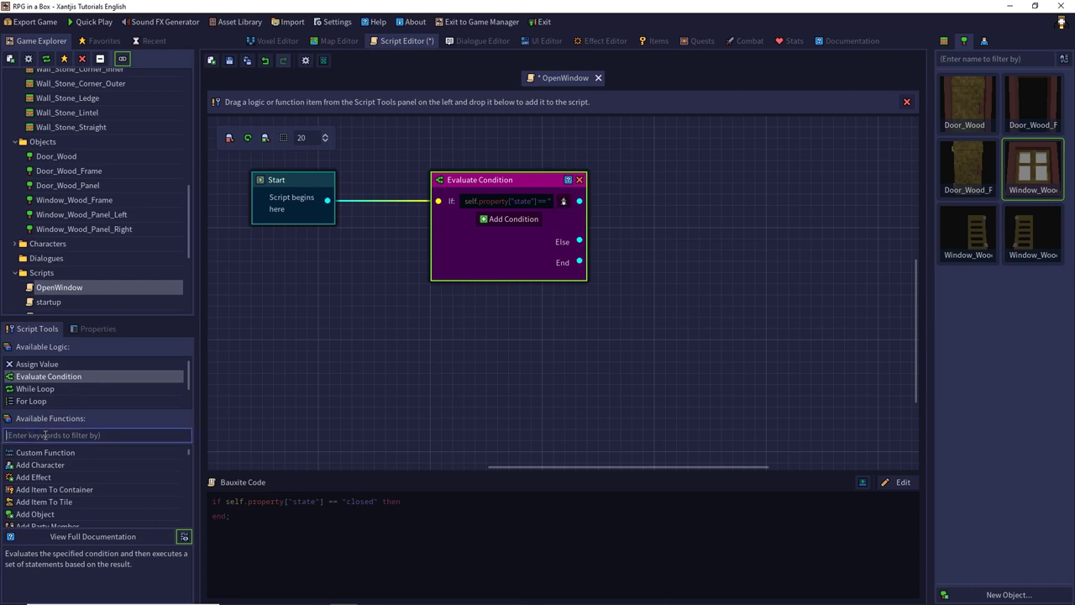
type("ani")
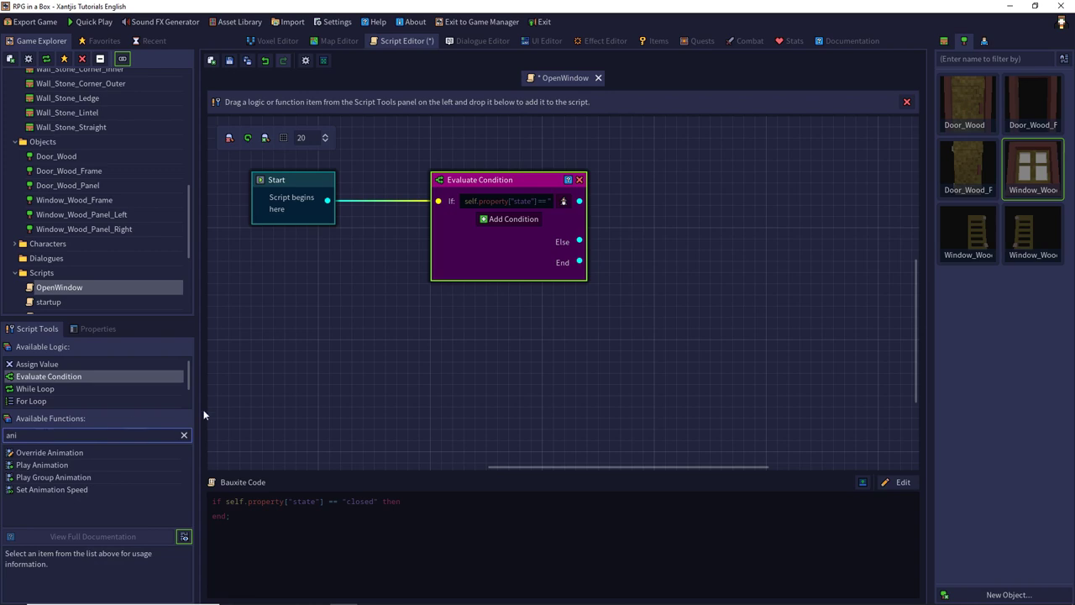
left_click_drag(44, 468, 674, 188)
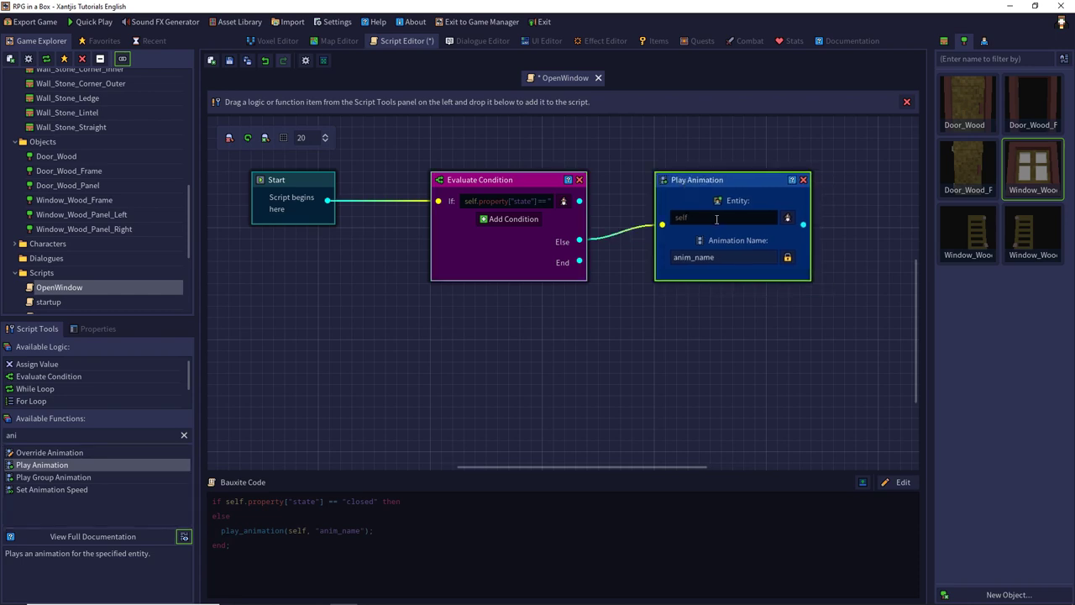
left_click(727, 256)
left_click(787, 218)
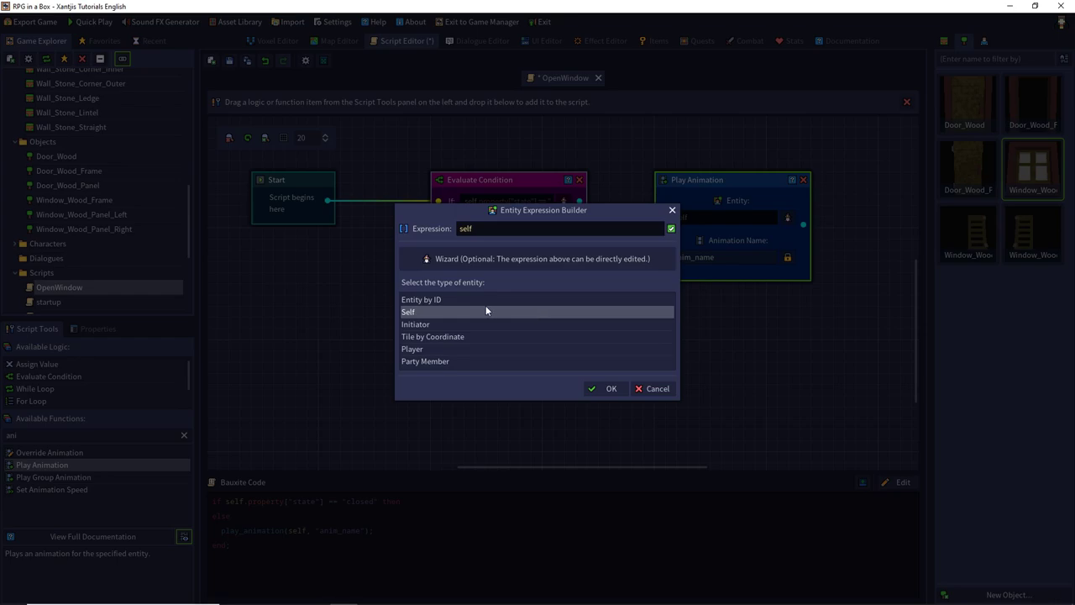
left_click(657, 386)
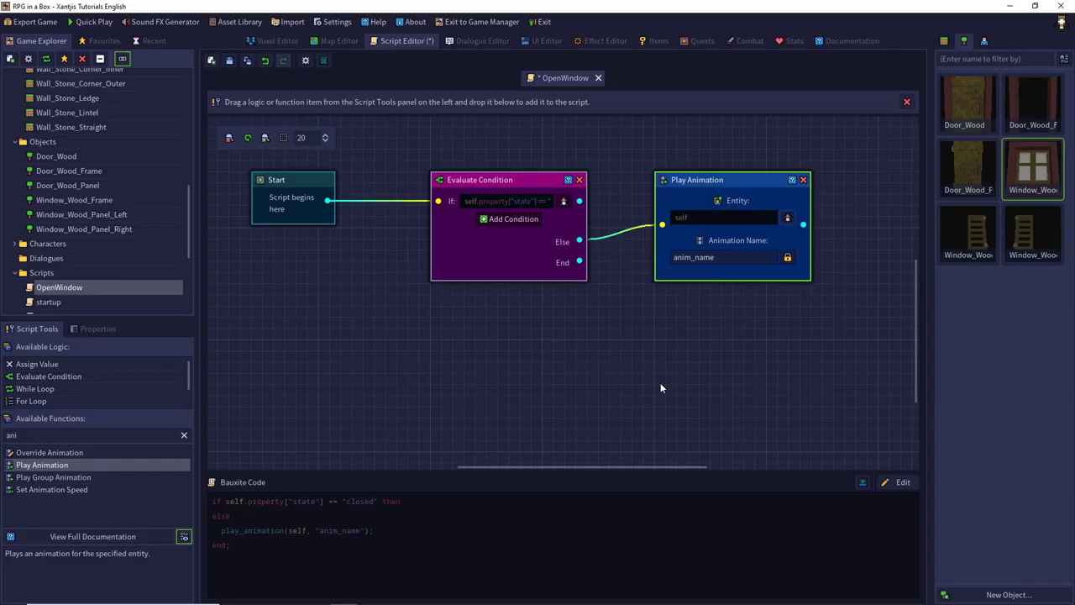
double_click(723, 257)
type("open")
left_click(588, 342)
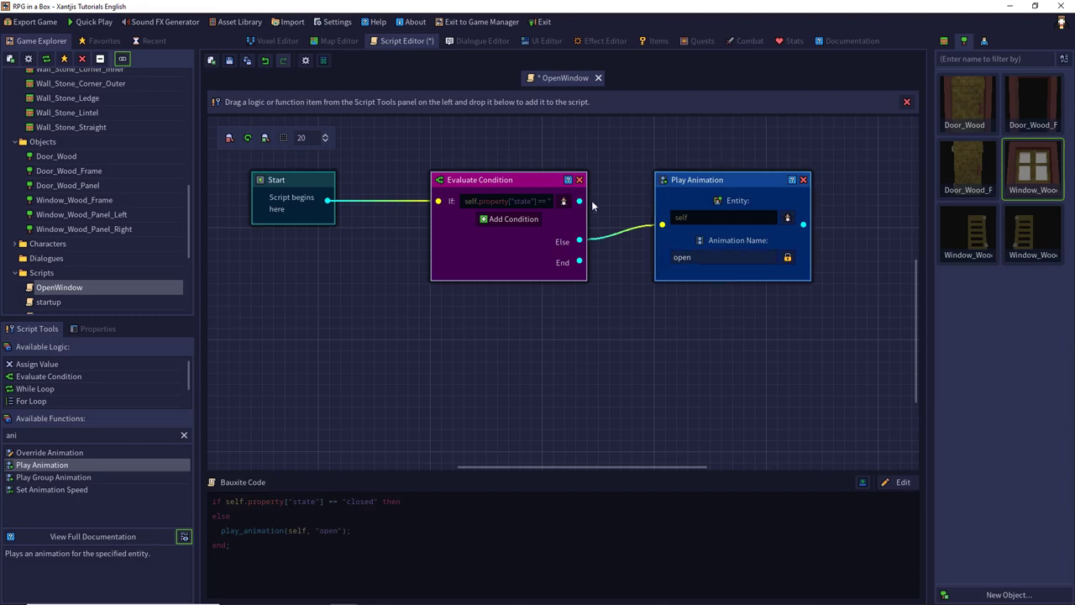
left_click_drag(578, 202, 661, 224)
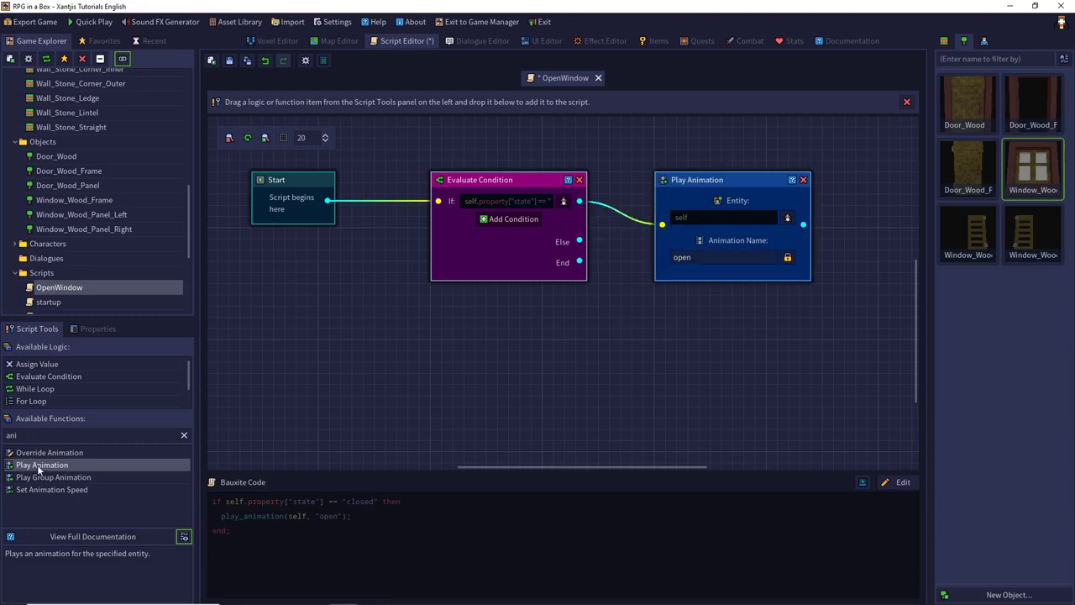
Add a second Play Animation node below the first with animation name "close" and connect it to the condition's Else output.
left_click_drag(39, 469, 683, 352)
left_click_drag(739, 425, 624, 422)
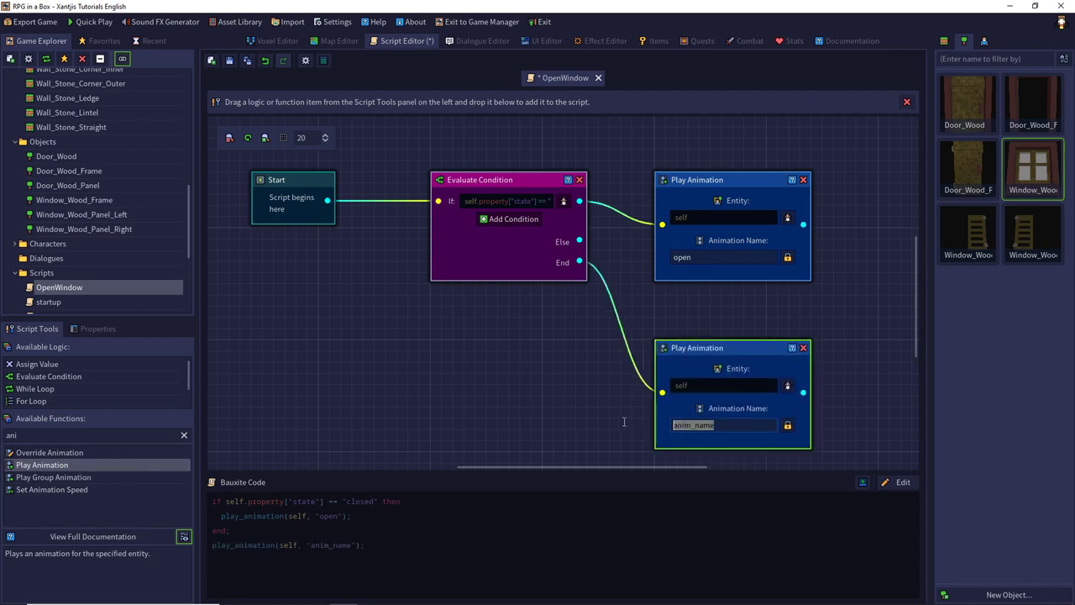
type("close")
left_click(628, 361)
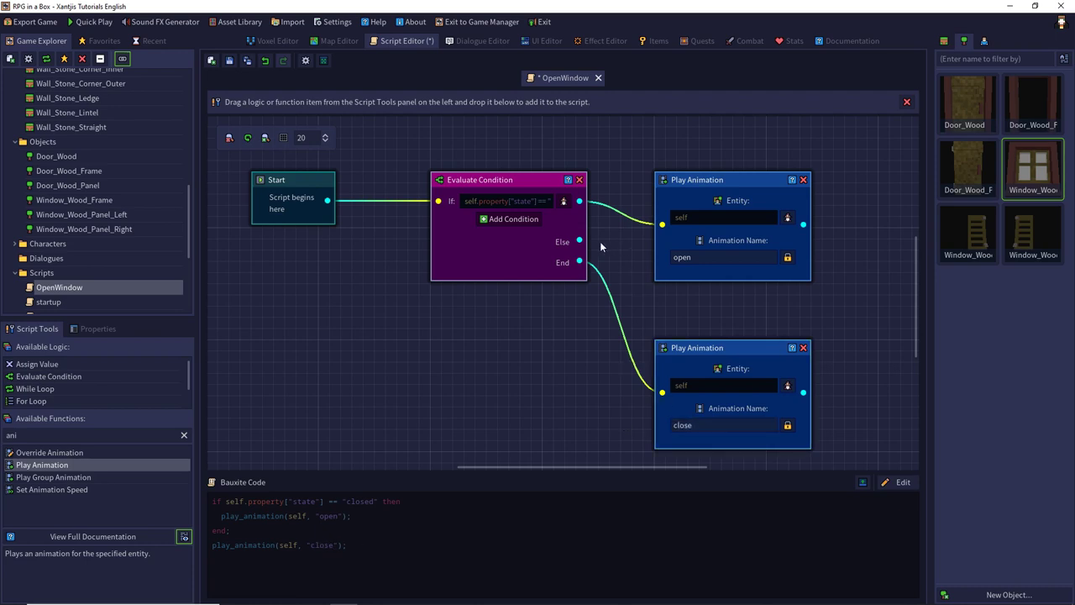
left_click_drag(579, 241, 659, 398)
left_click_drag(581, 241, 662, 392)
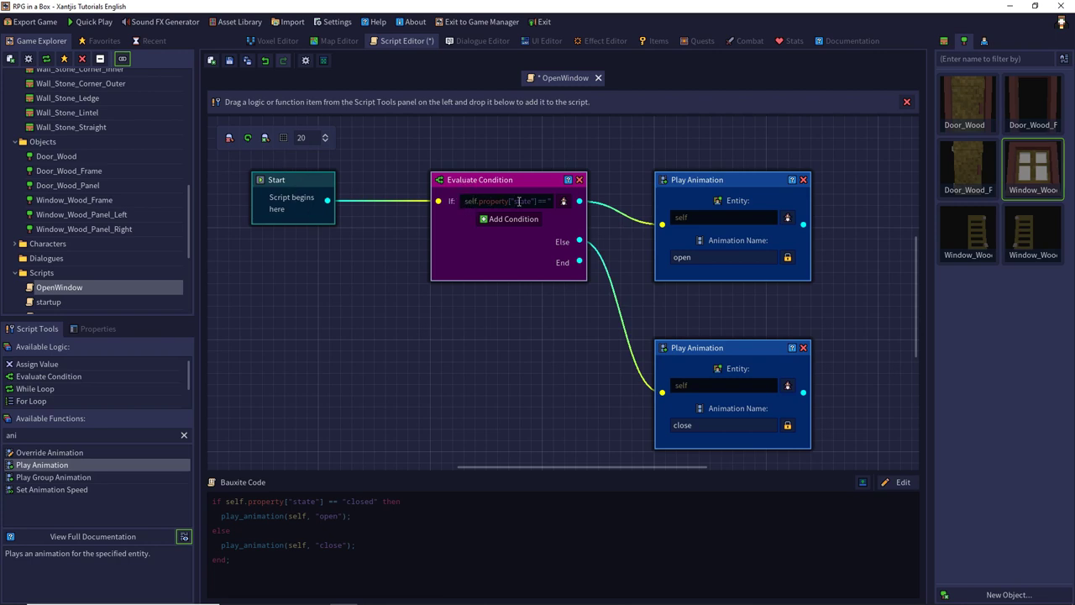
Review the Evaluate Condition expression without changing it and save the OpenWindow script.
left_click(562, 204)
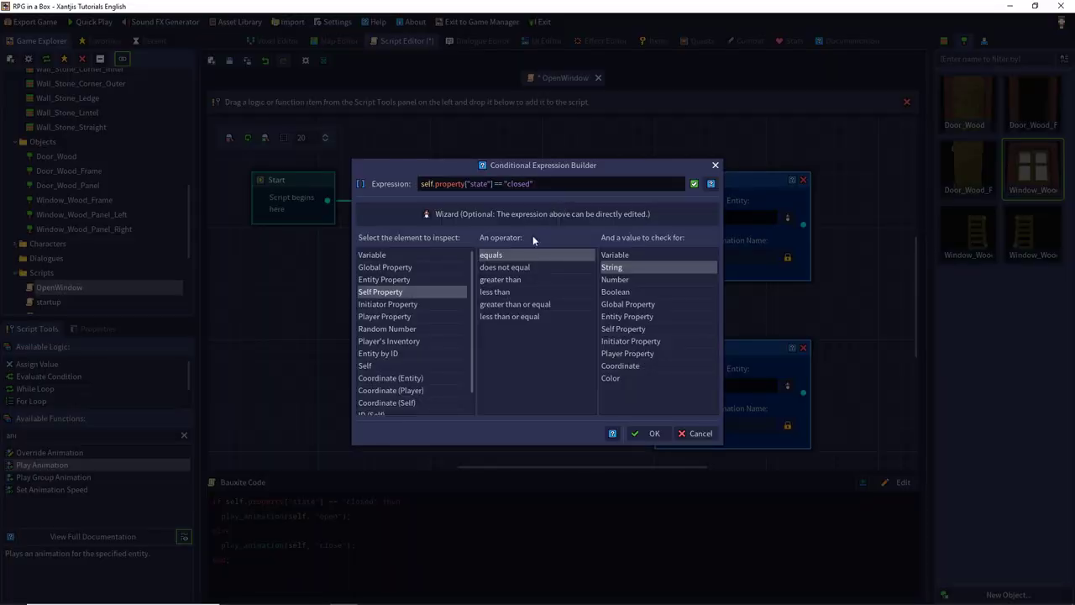
left_click(715, 166)
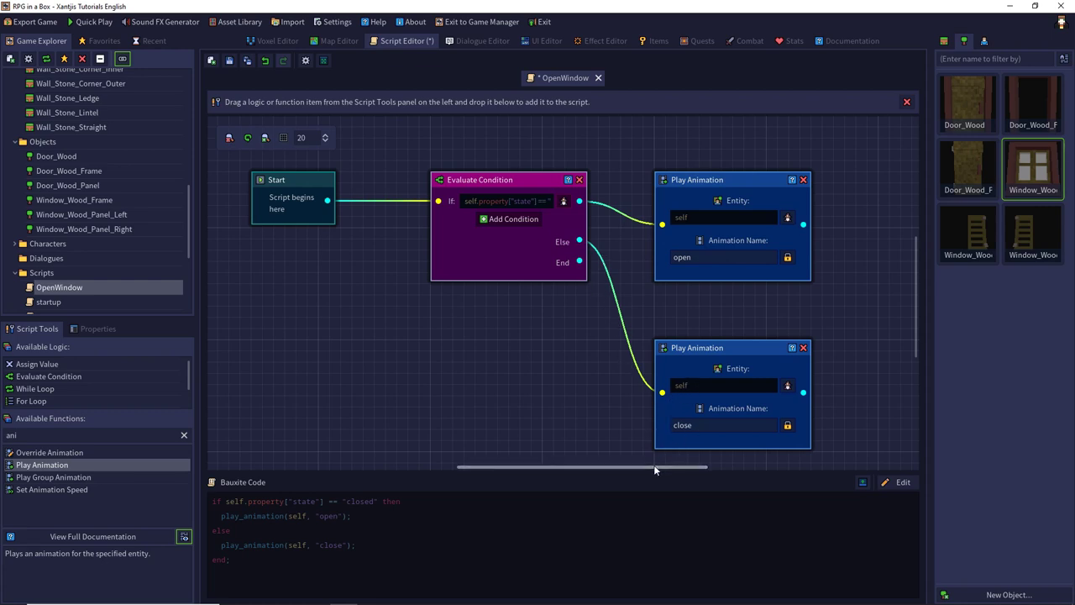
left_click_drag(654, 464, 708, 462)
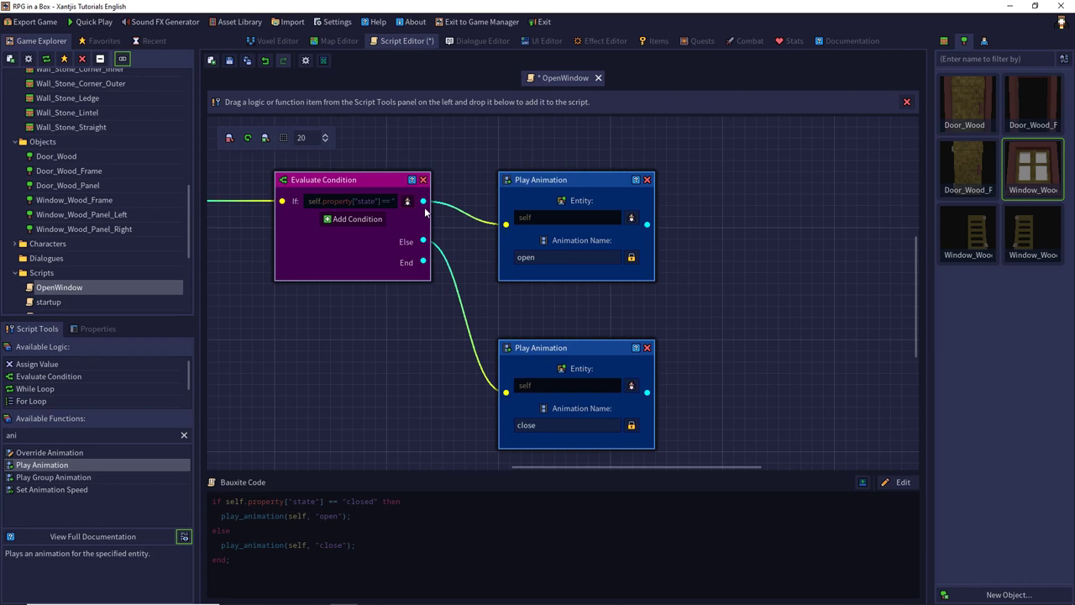
left_click(228, 61)
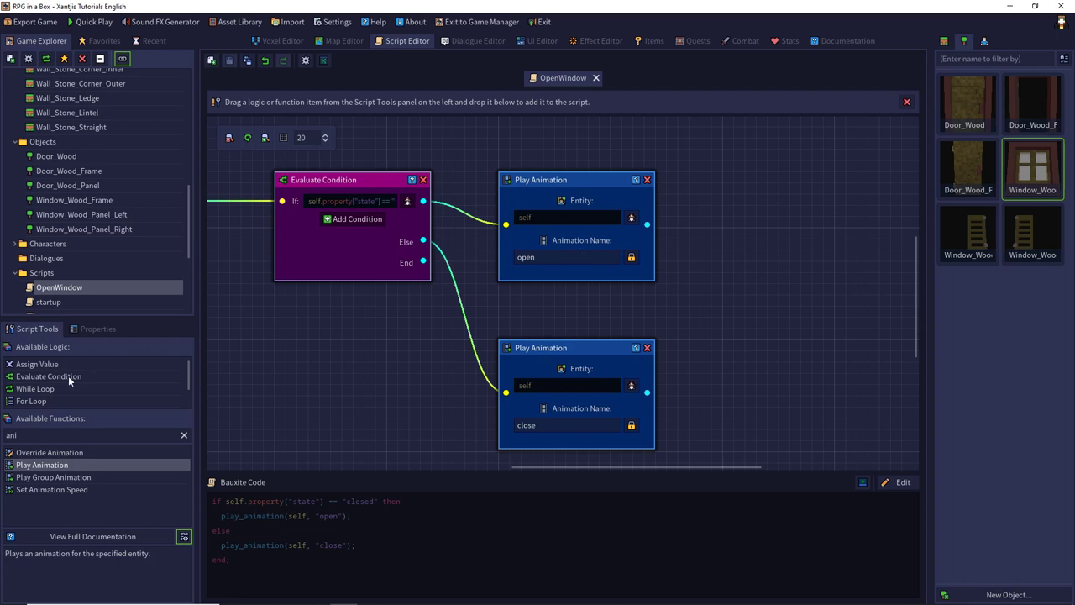
Add an Assign Value node after the "open" animation and set its property to self.property["state"], copied from the condition.
left_click_drag(42, 365, 748, 182)
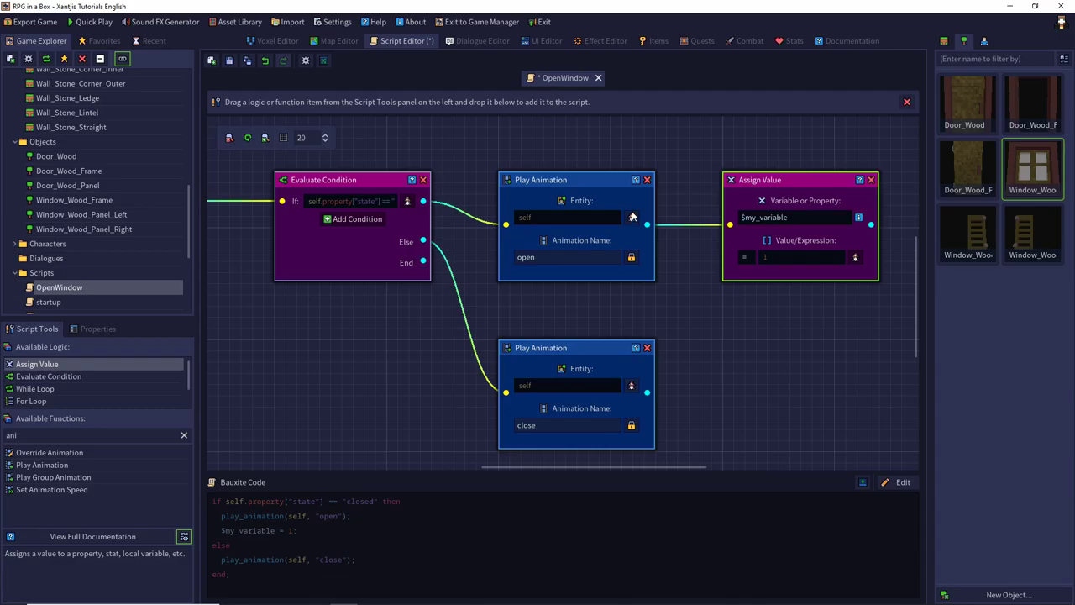
left_click(407, 202)
left_click_drag(493, 185, 391, 183)
key("ctrl+c")
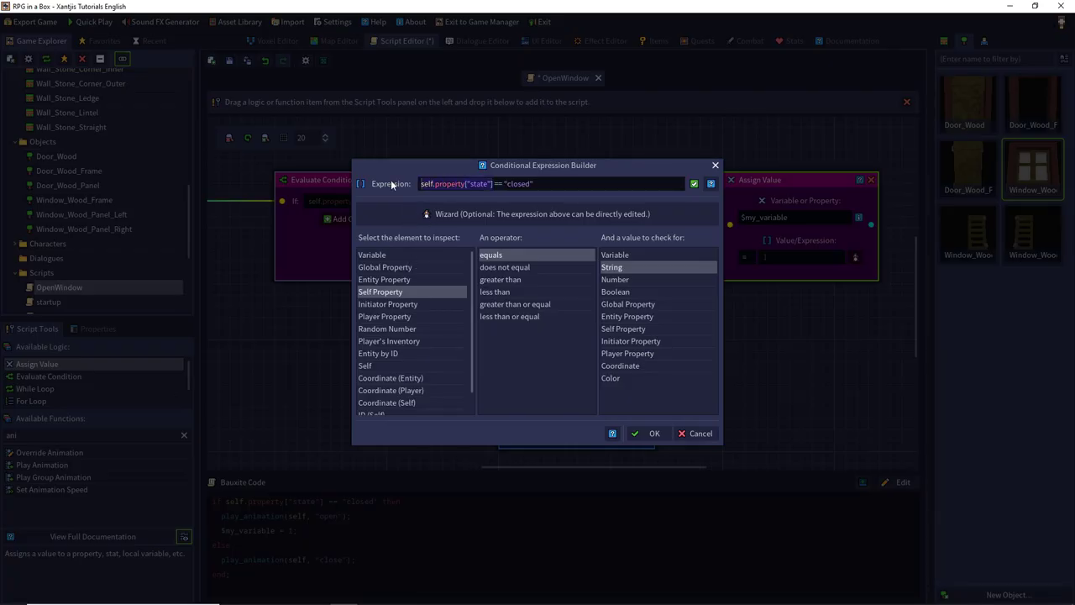
left_click(686, 433)
left_click(794, 217)
left_click_drag(794, 218, 742, 220)
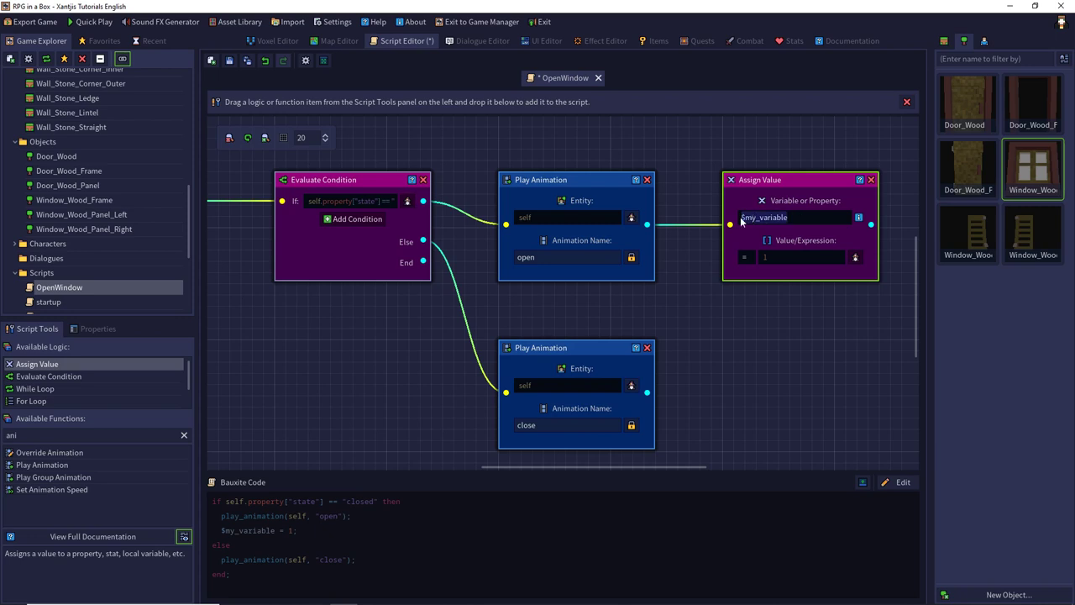
left_click(745, 219)
key("End")
key("shift+Home")
key("ctrl+v")
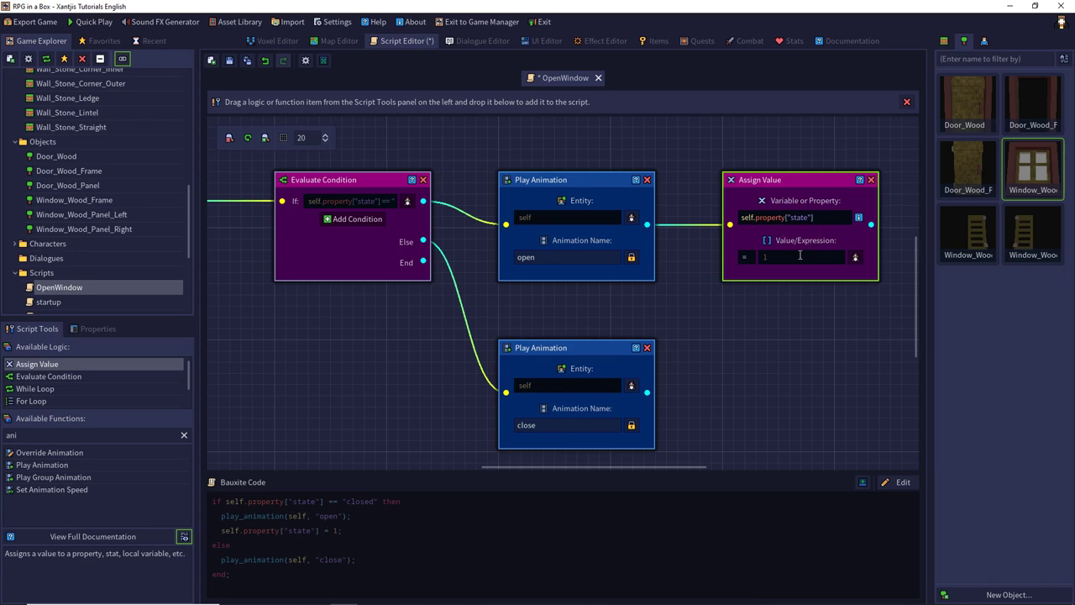
Choose = as the operator of the Assign Value node.
left_click(767, 260)
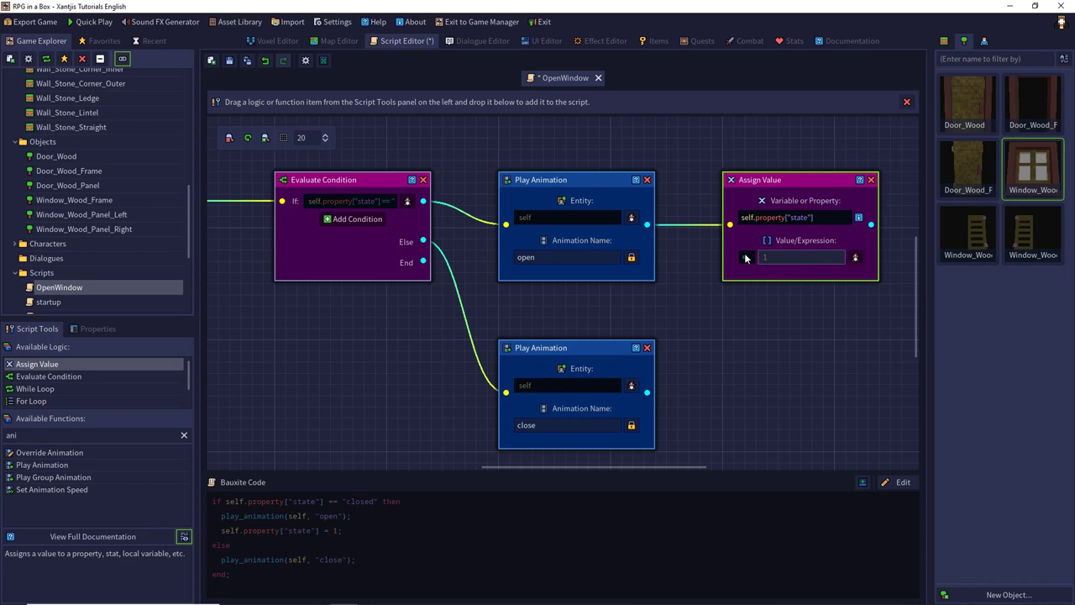
left_click(745, 258)
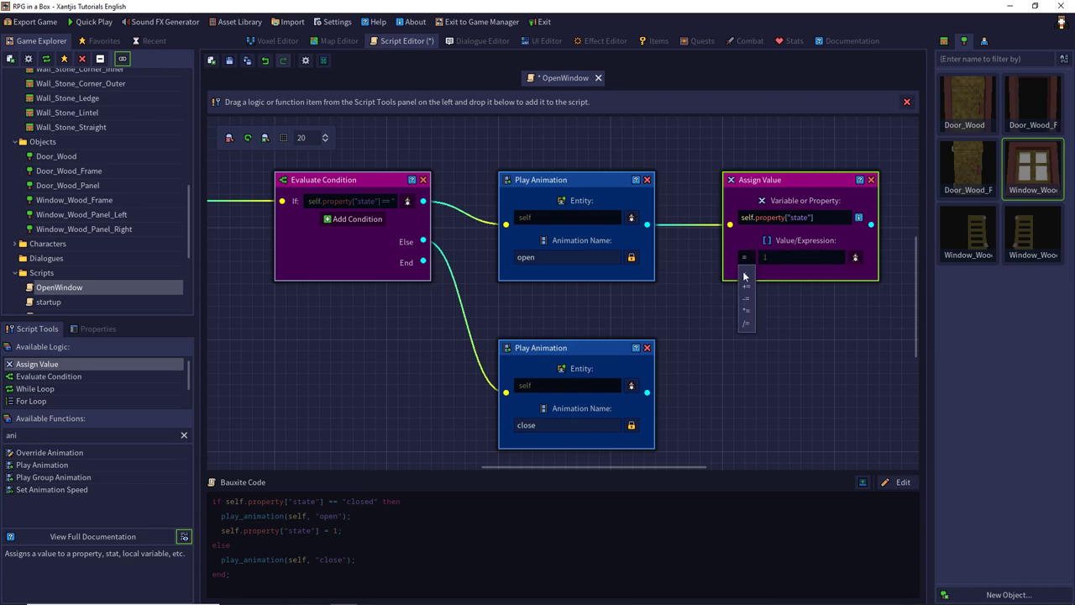
left_click(743, 273)
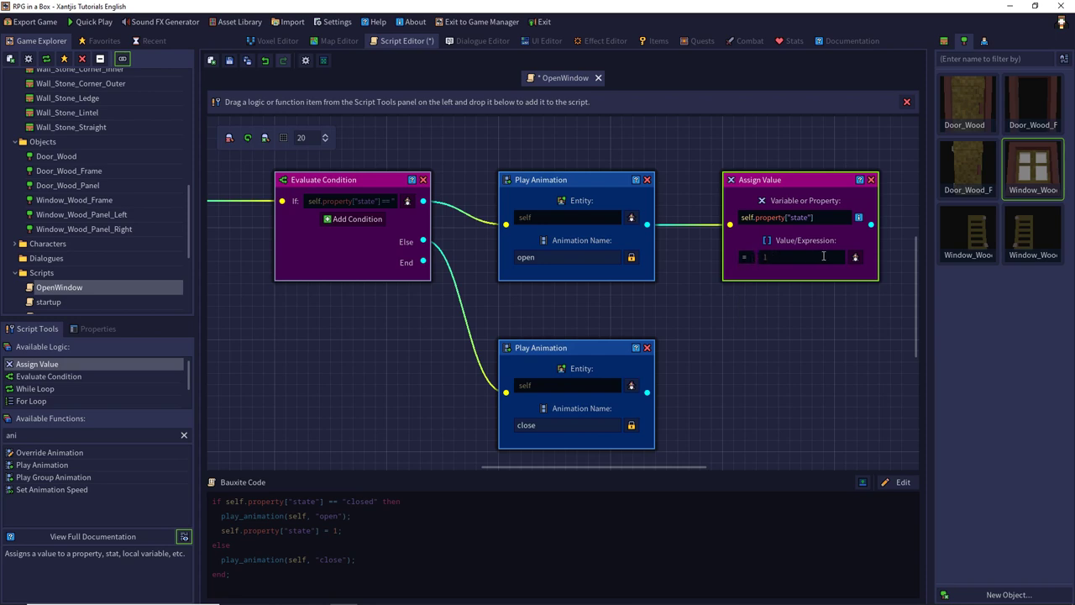
Set the value of the Assign Value node after the "open" animation to the string "open".
left_click(853, 257)
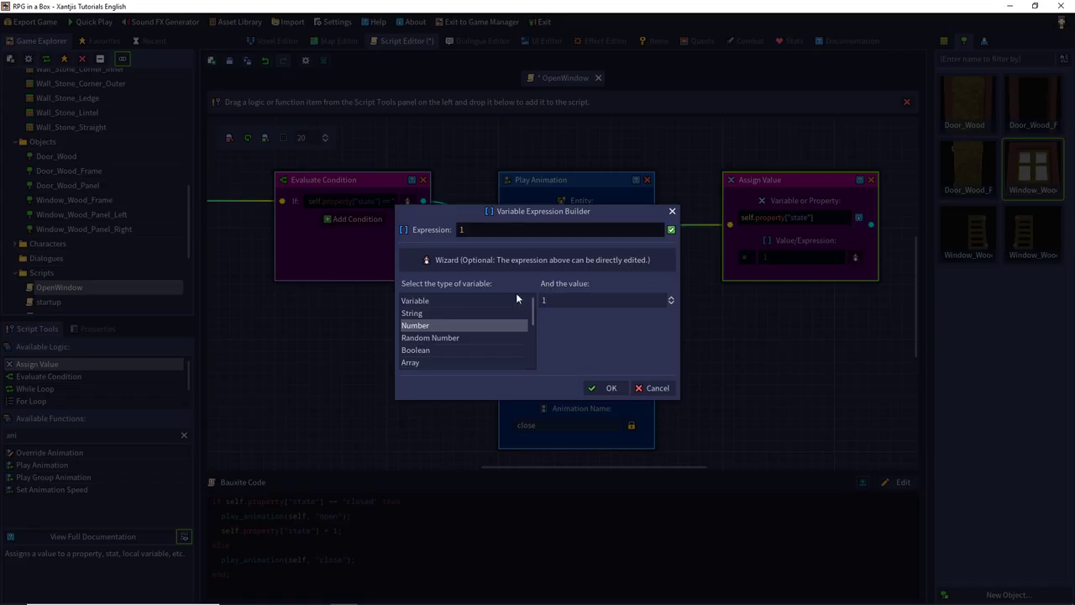
left_click(435, 313)
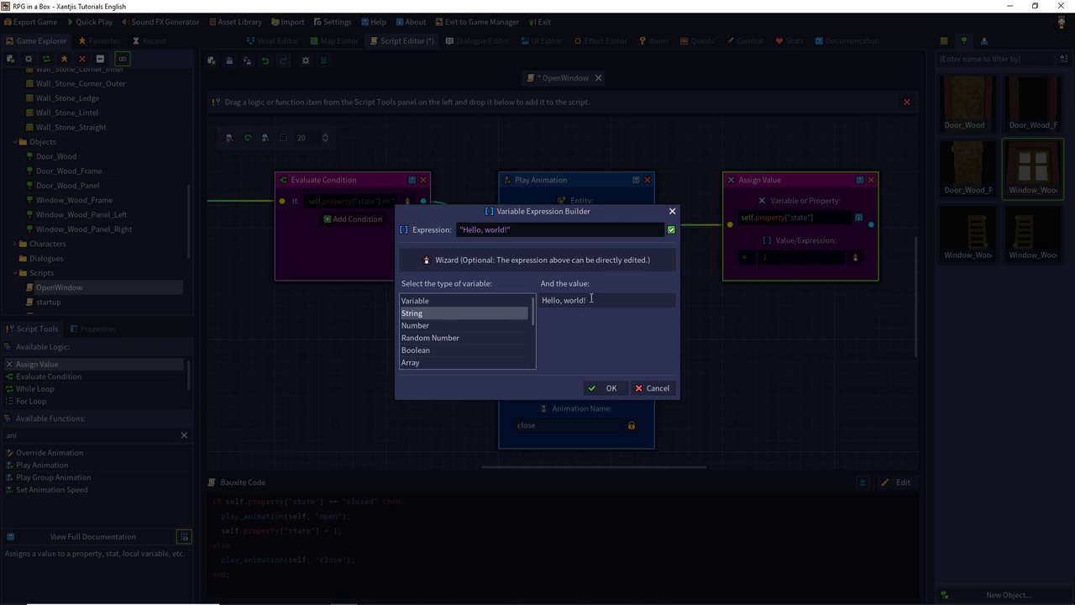
key("Tab")
type("open")
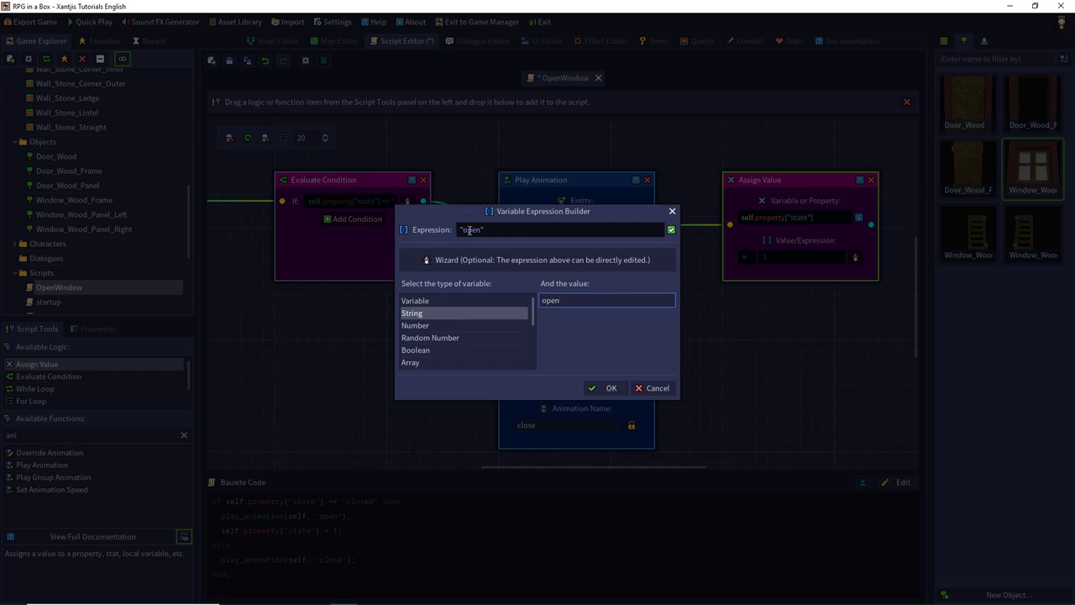
left_click(607, 387)
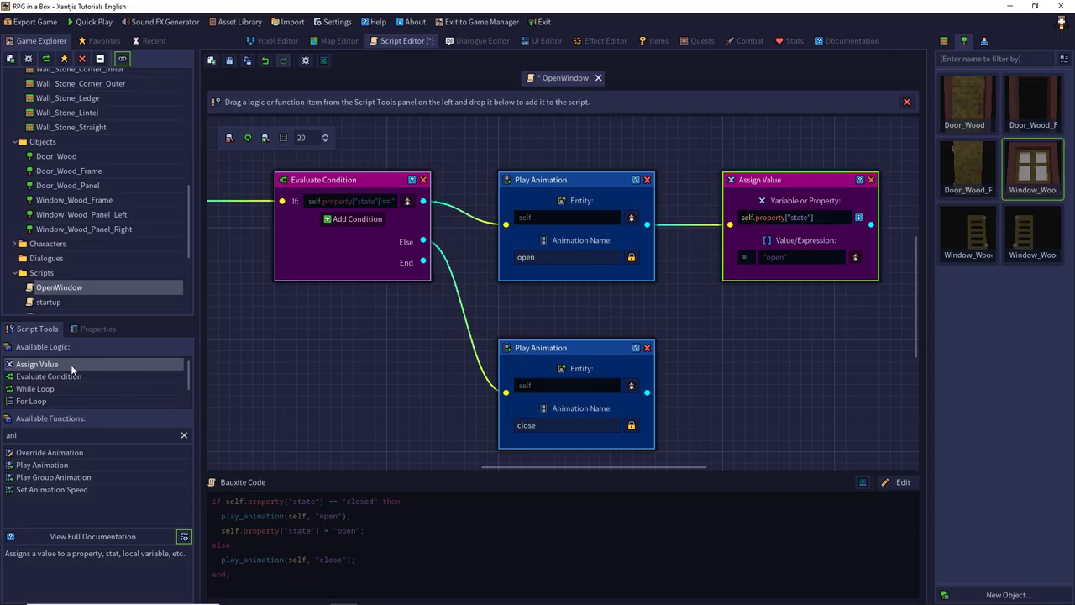
Add an Assign Value node after the "close" animation, align it beside that node, and set its property to self.property["state"], copied from the upper node.
left_click_drag(70, 364, 755, 362)
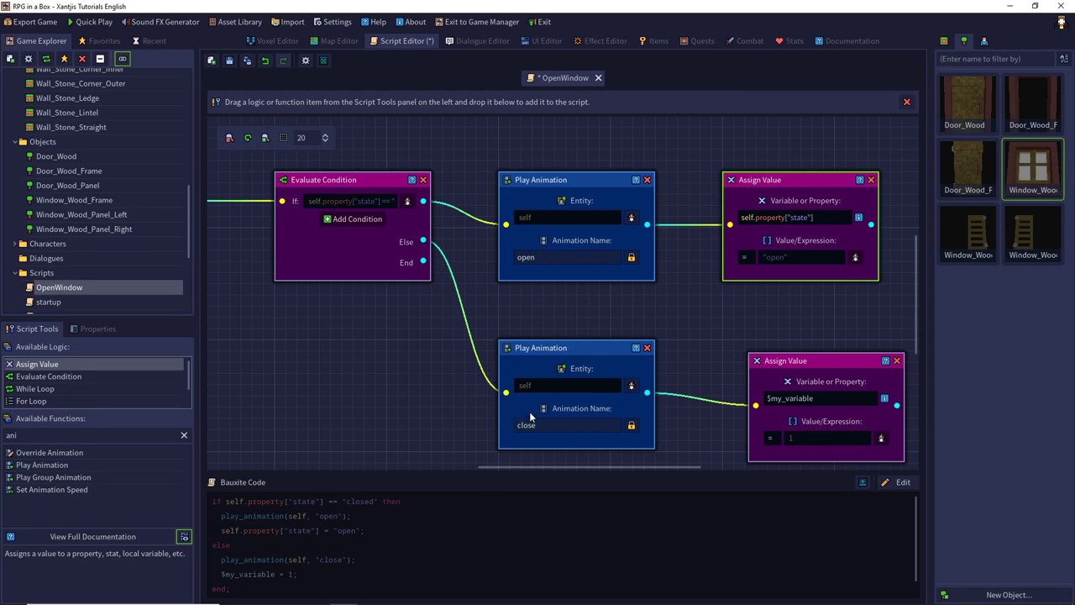
left_click_drag(823, 360, 795, 348)
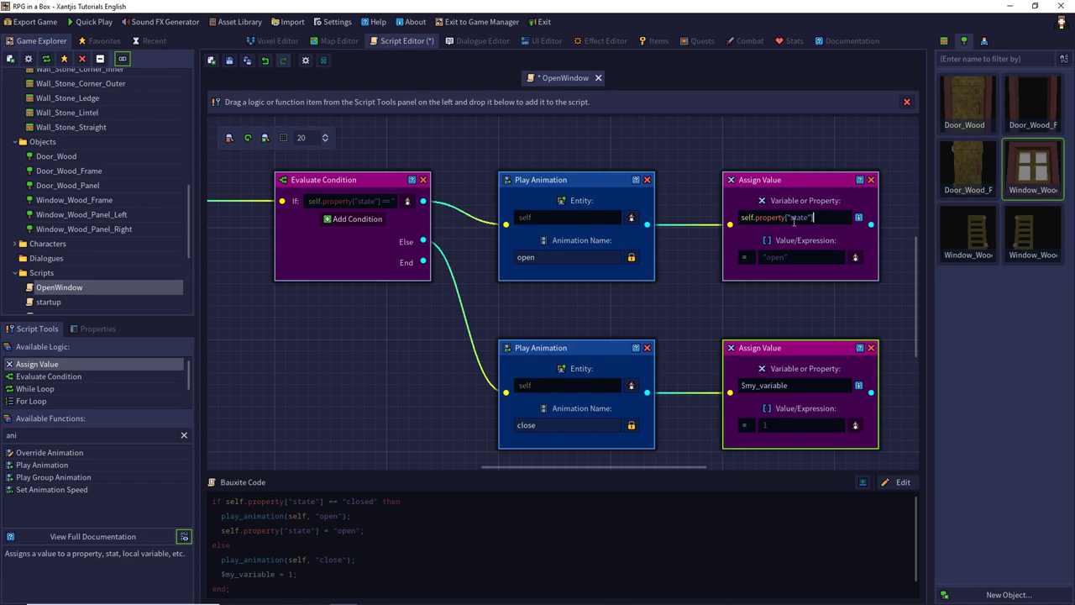
double_click(794, 220)
key("ctrl+c")
double_click(797, 385)
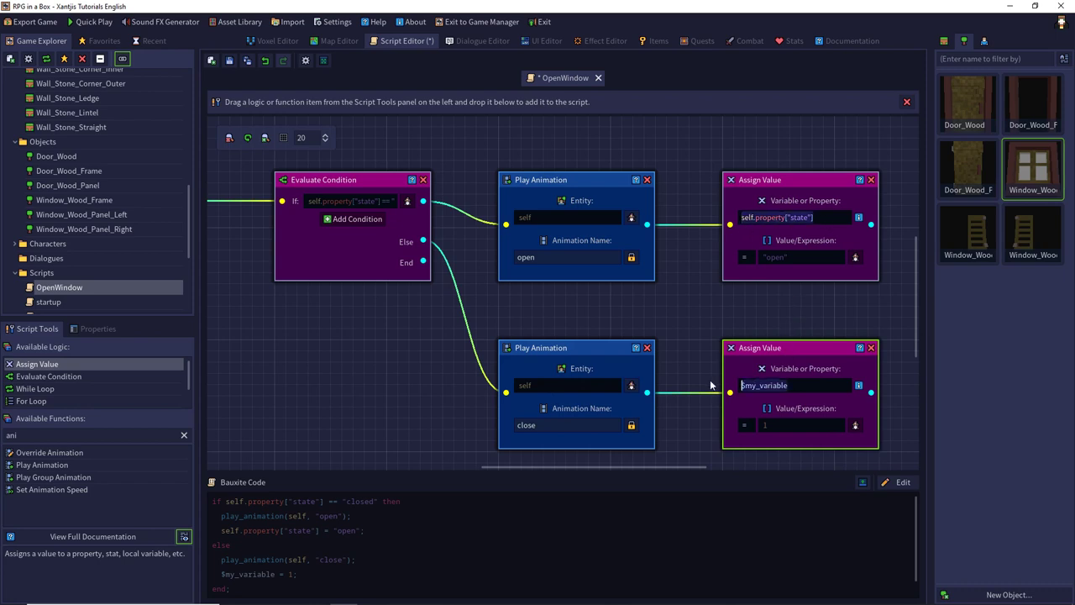
key("ctrl+v")
Set the value of the Assign Value node after the "close" animation to the string "closed" and save the OpenWindow script.
left_click(786, 426)
left_click(855, 427)
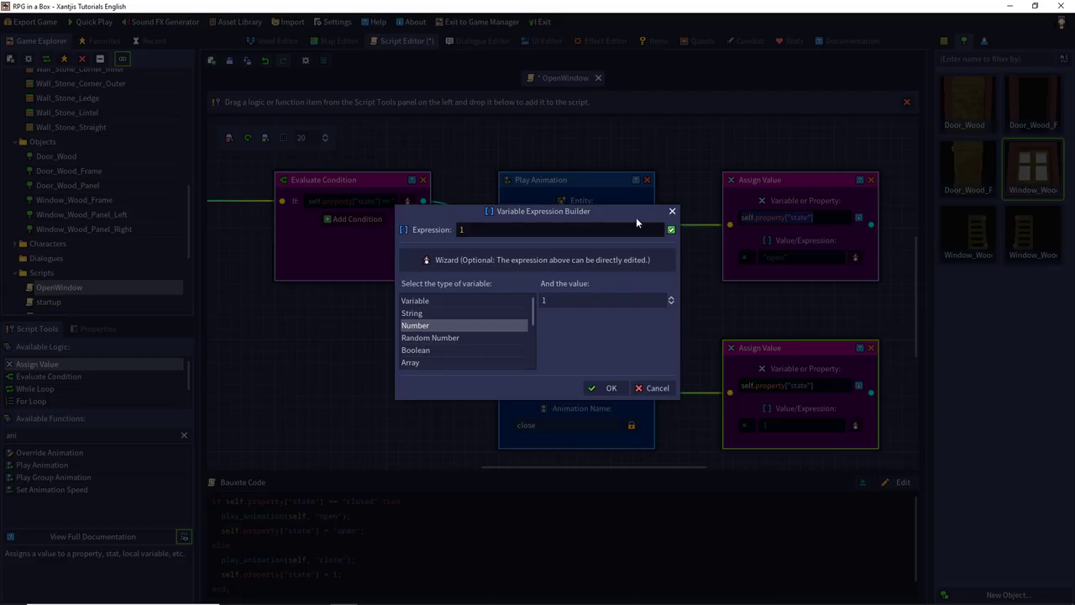
left_click(450, 311)
left_click(579, 302)
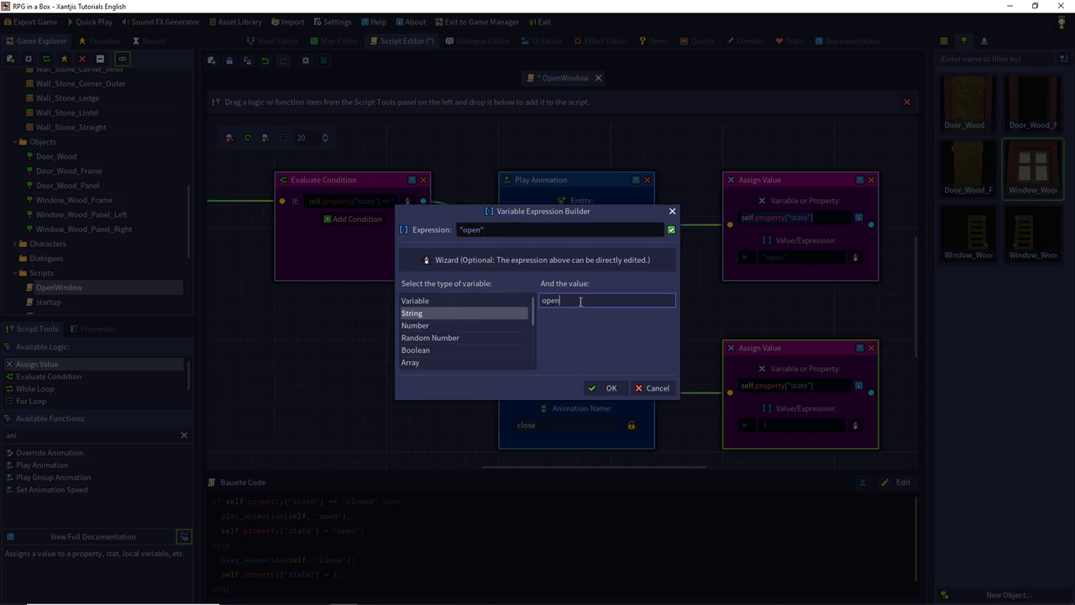
left_click_drag(504, 231, 436, 230)
double_click(550, 300)
type("closed")
left_click(608, 388)
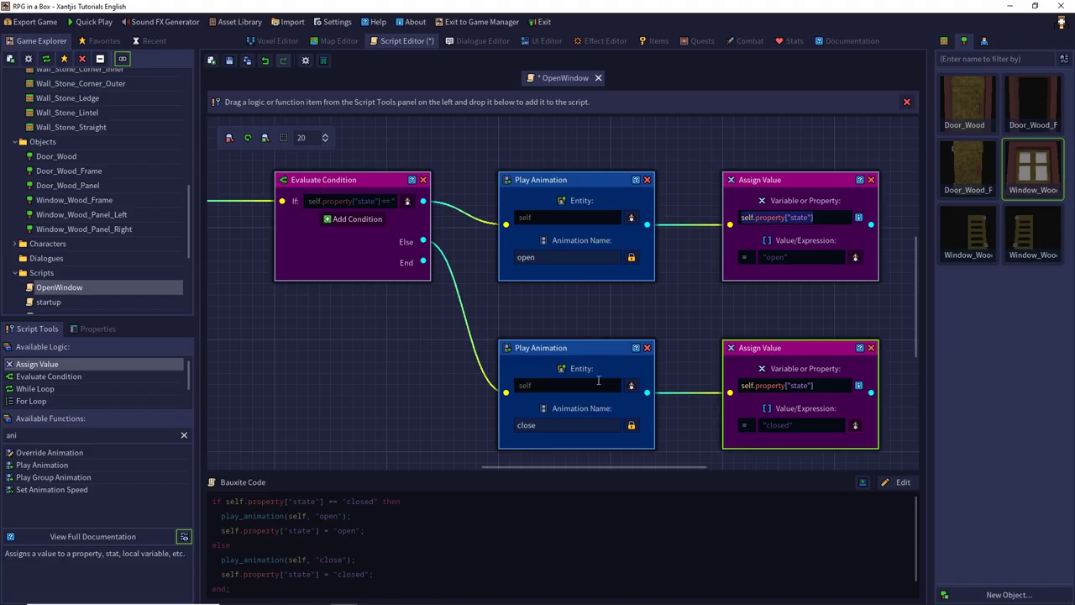
left_click(230, 60)
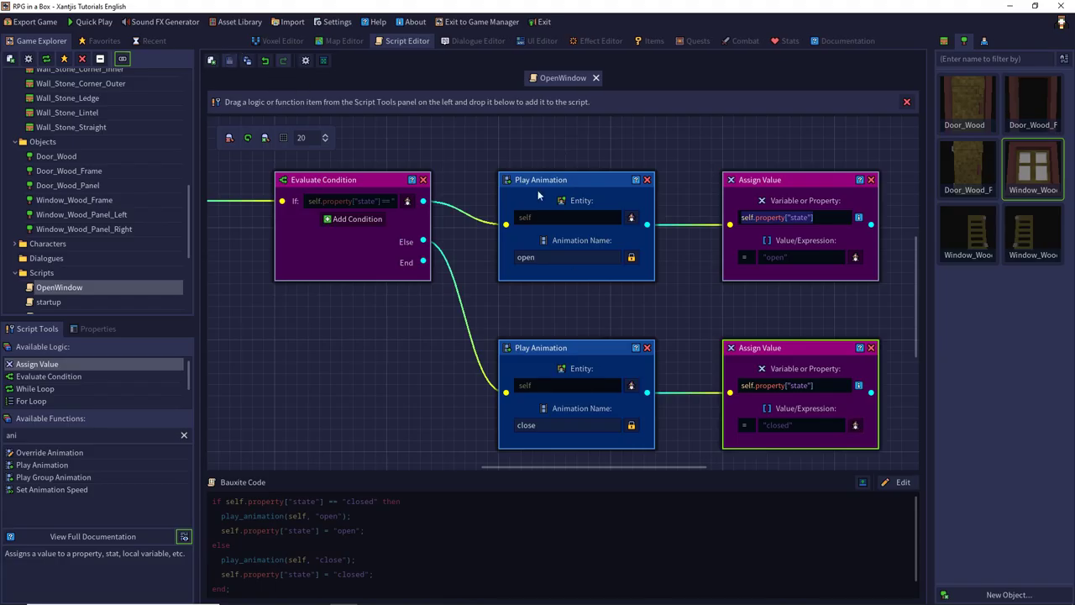
Open the Window_Wood_Frame model, set OpenWindow as its default script for the Character interacts trigger, and save the model.
double_click(1017, 147)
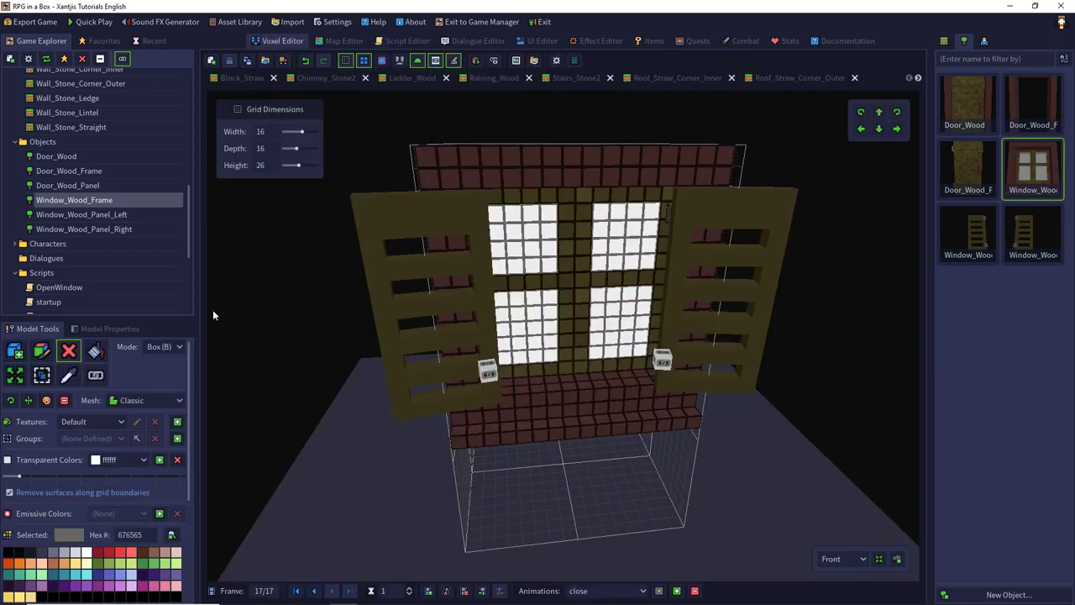
left_click(133, 329)
scroll(113, 436, "down", 10)
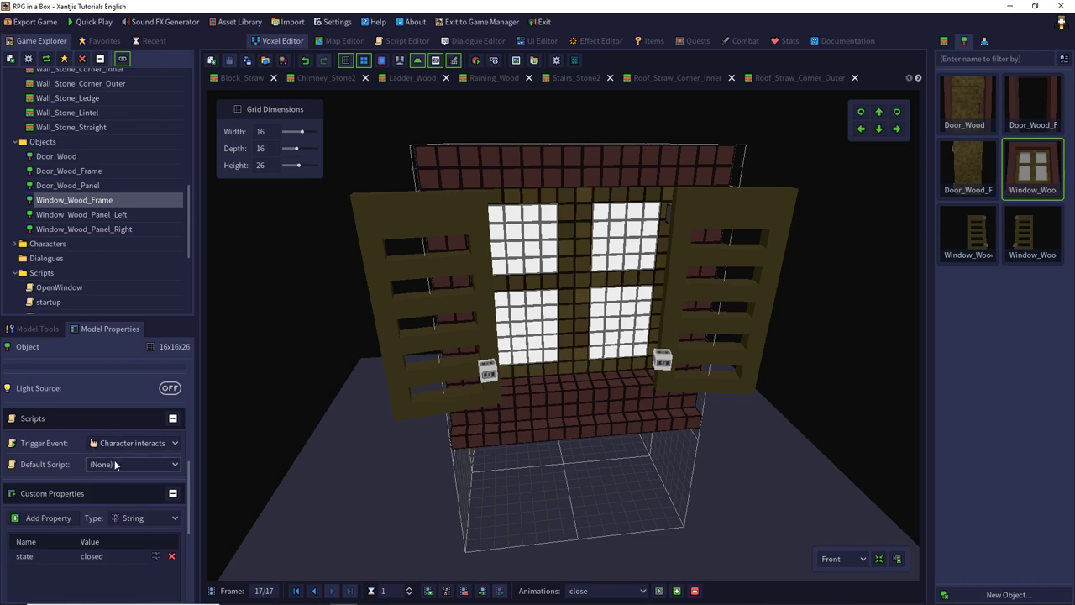
left_click(113, 462)
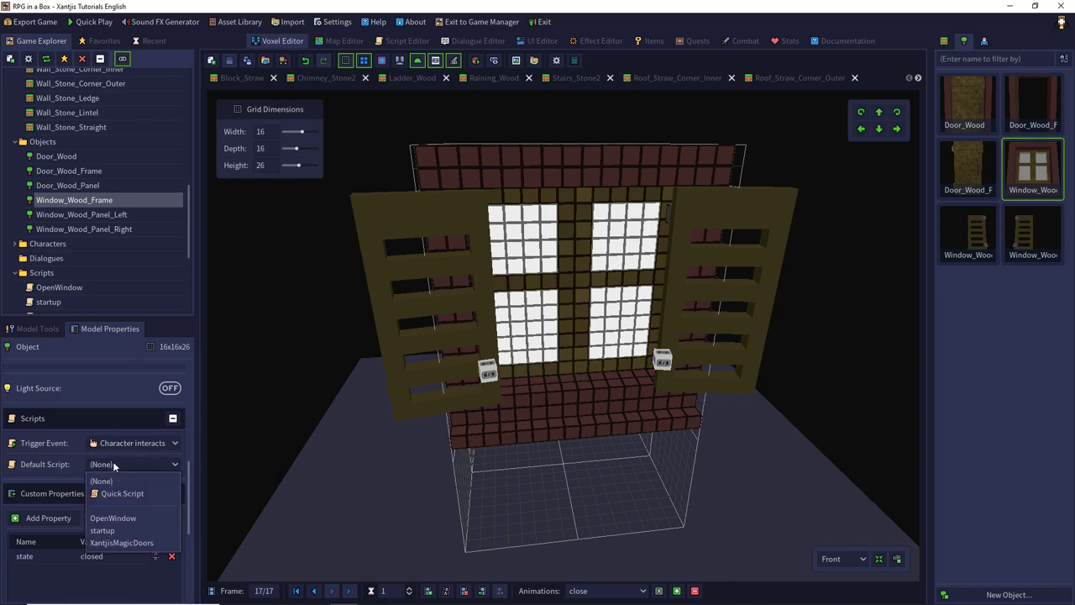
left_click(113, 518)
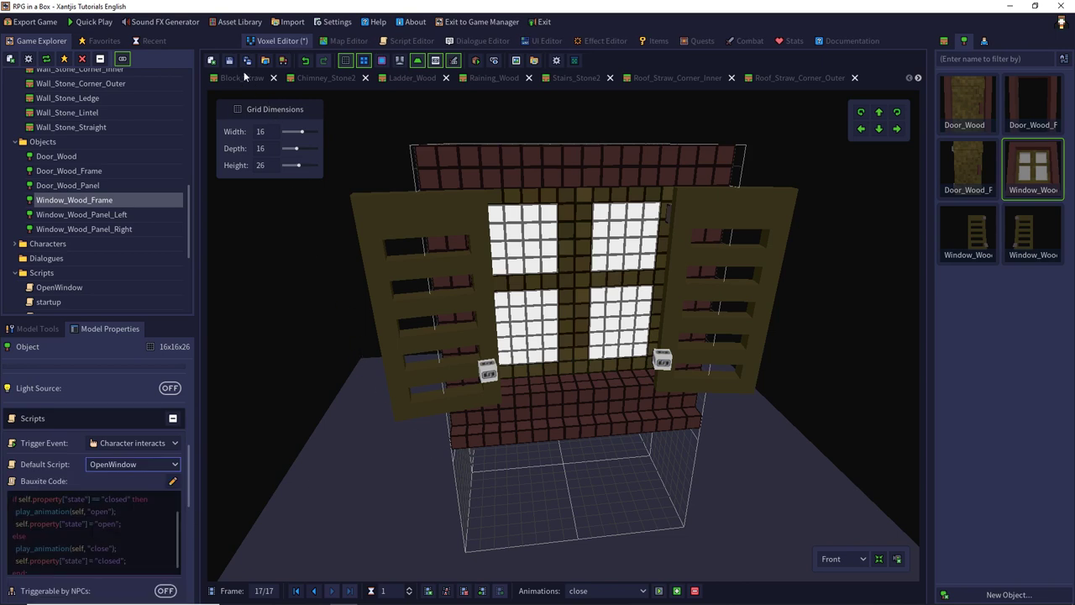
key("ctrl+s")
Test the game in a new session, turn the camera toward the door and windows, and quit back to the editor.
left_click(90, 23)
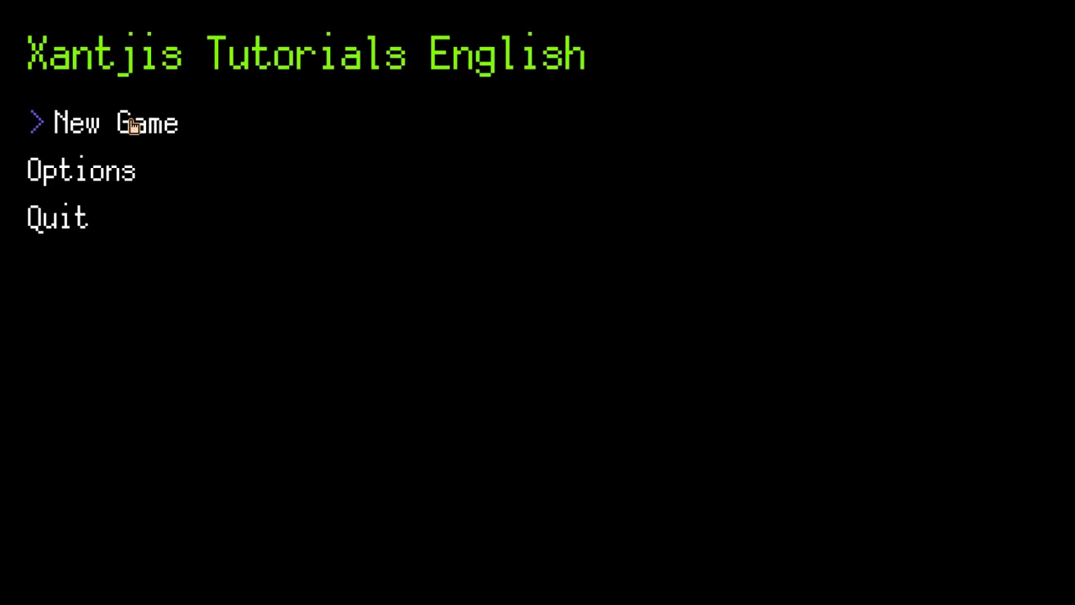
left_click(131, 126)
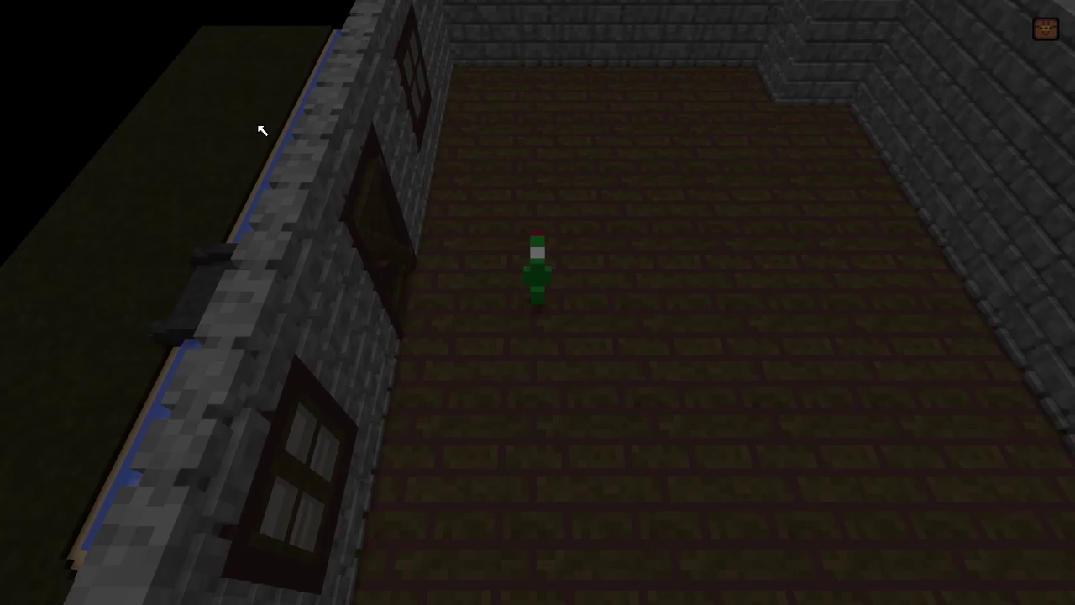
middle_click_drag(551, 228, 483, 217)
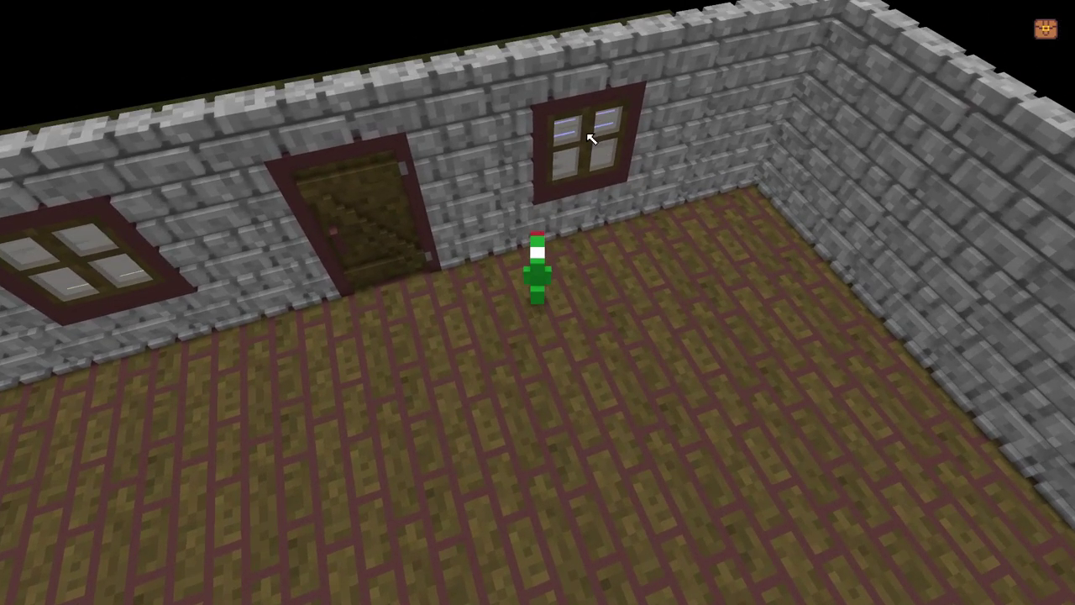
key("Escape")
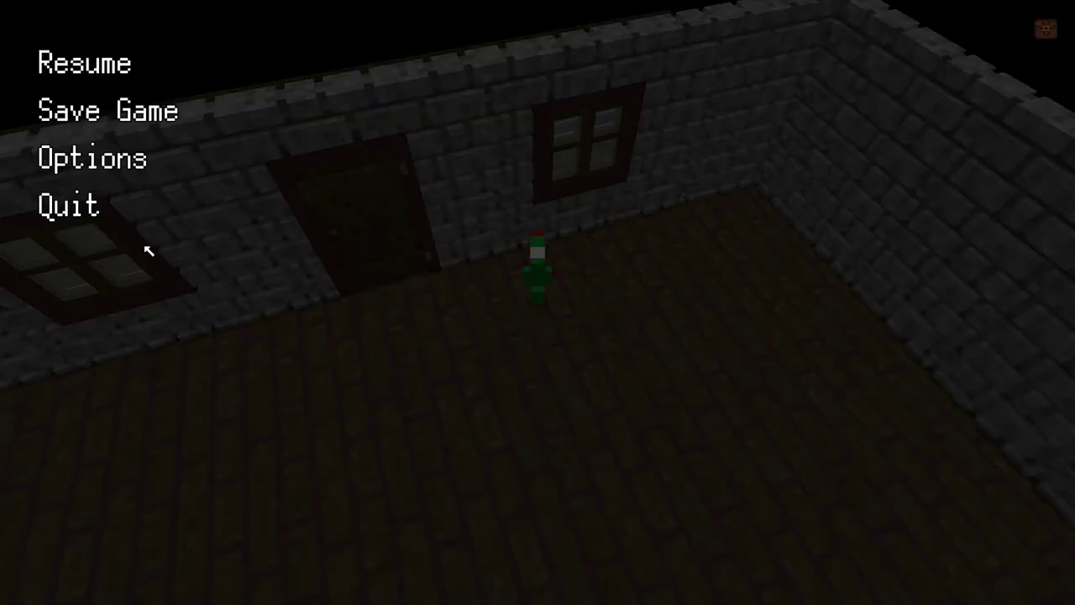
left_click(81, 208)
left_click(474, 324)
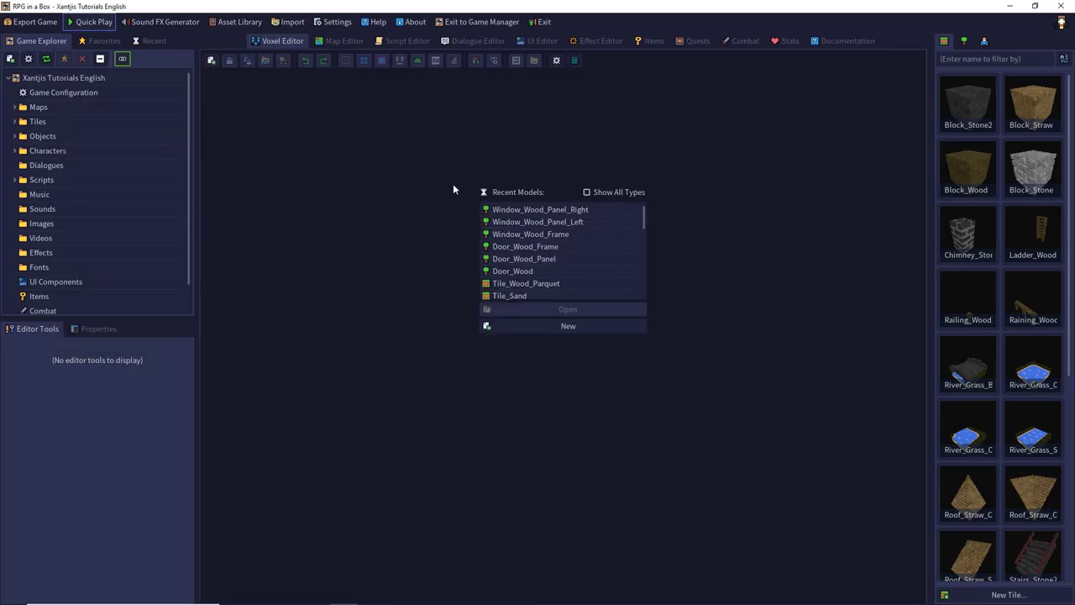
Open the StartArea map and show the outside of the house wall with the door and windows.
left_click(347, 42)
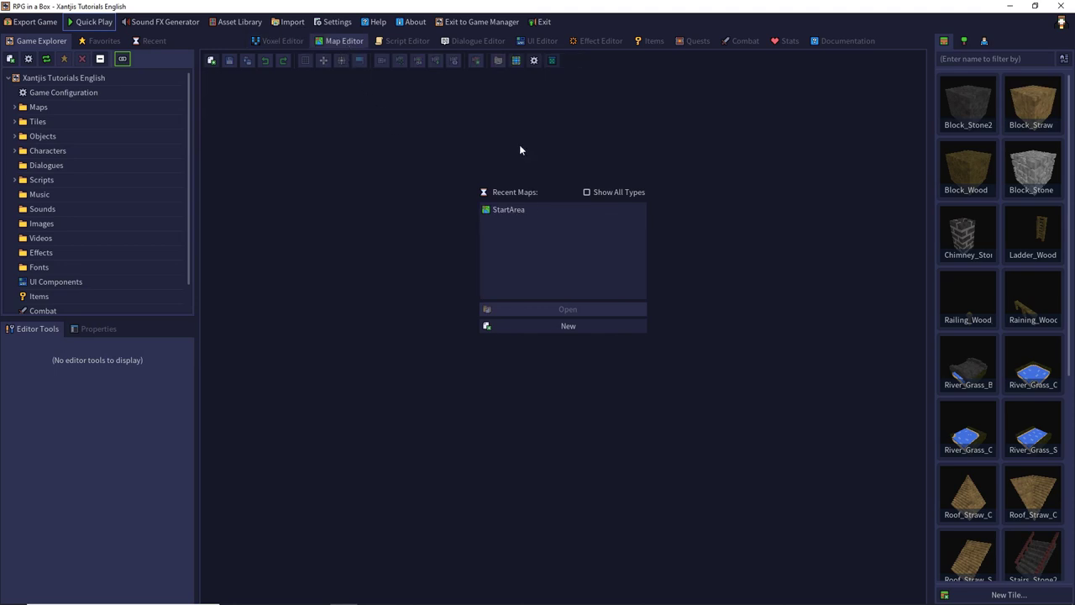
double_click(512, 211)
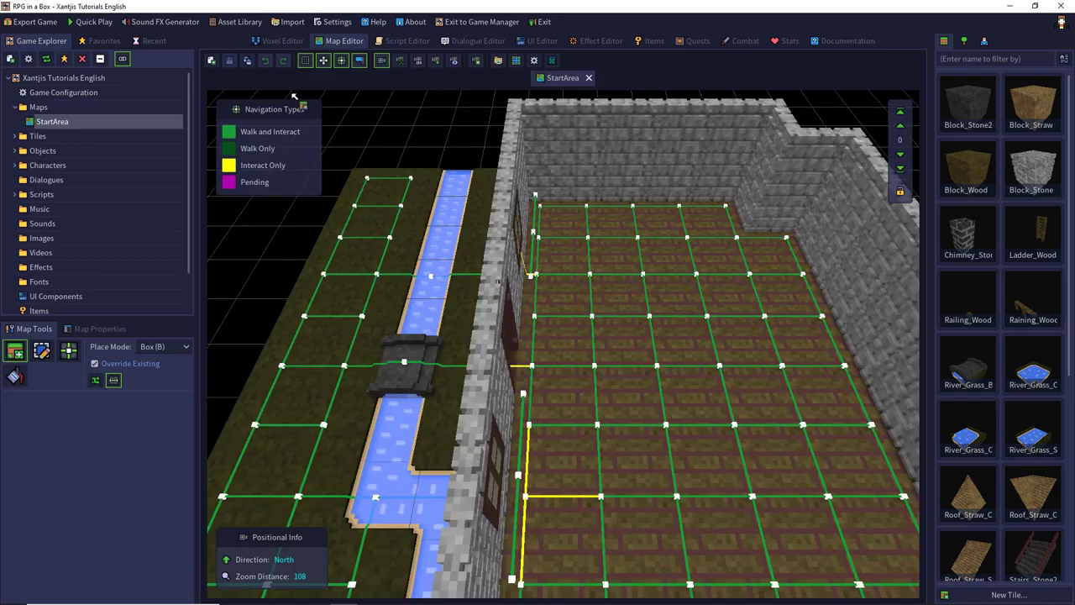
right_click_drag(321, 299, 444, 325)
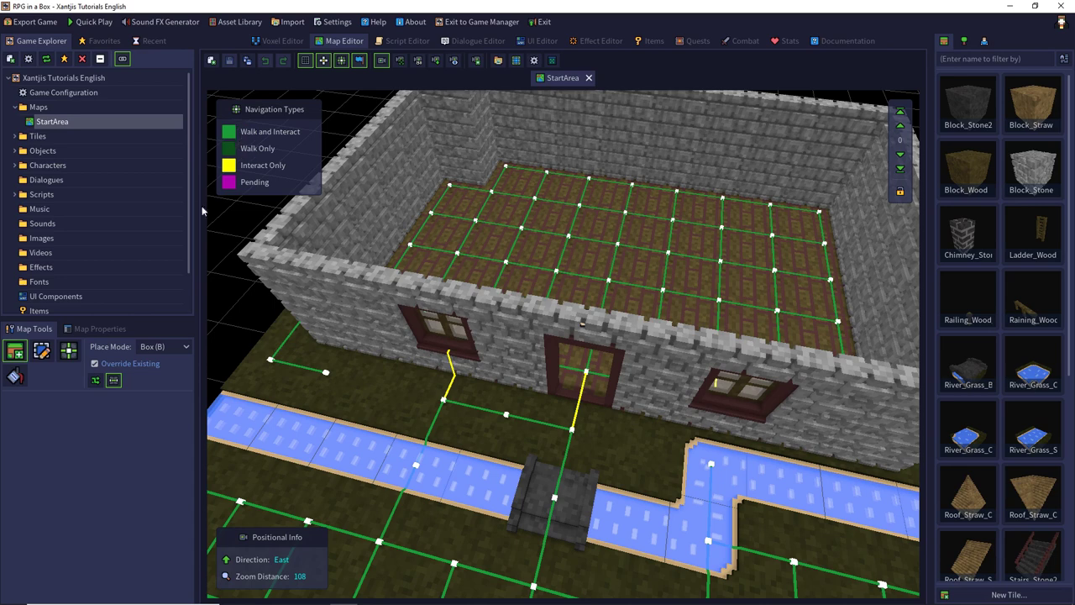
Check the script settings of the placed window frame left of the door, leaving its script at (None).
left_click(41, 350)
left_click(424, 364)
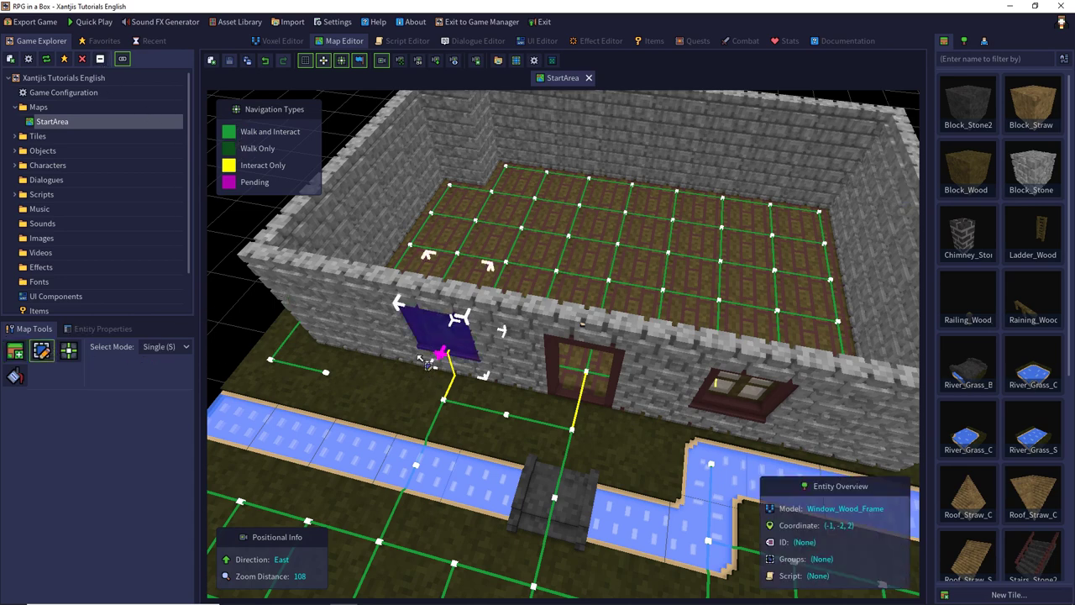
left_click(109, 329)
scroll(131, 416, "down", 3)
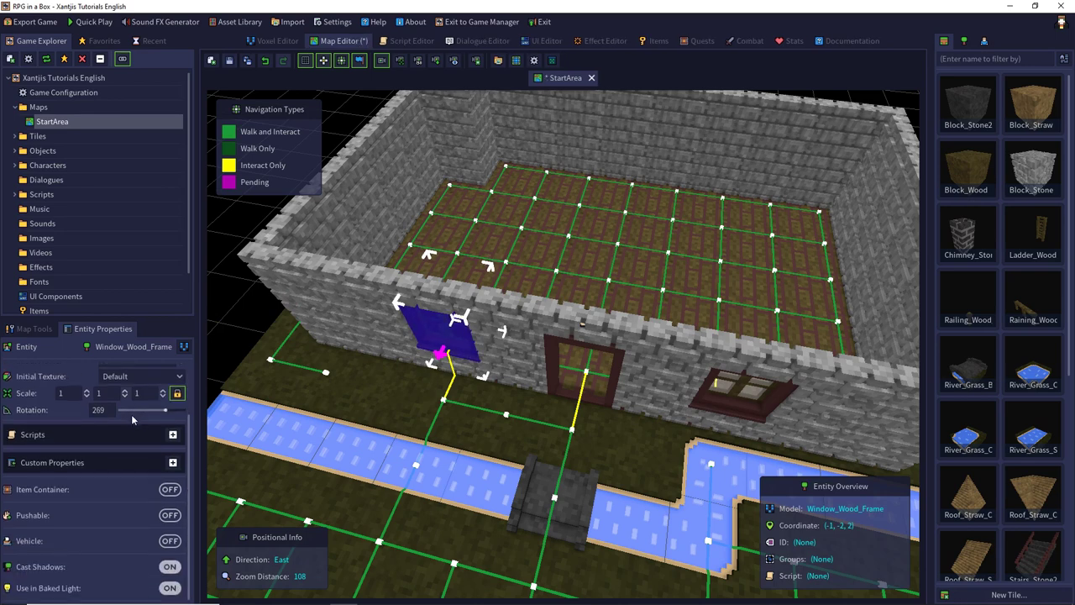
scroll(132, 437, "up", 2)
left_click(172, 497)
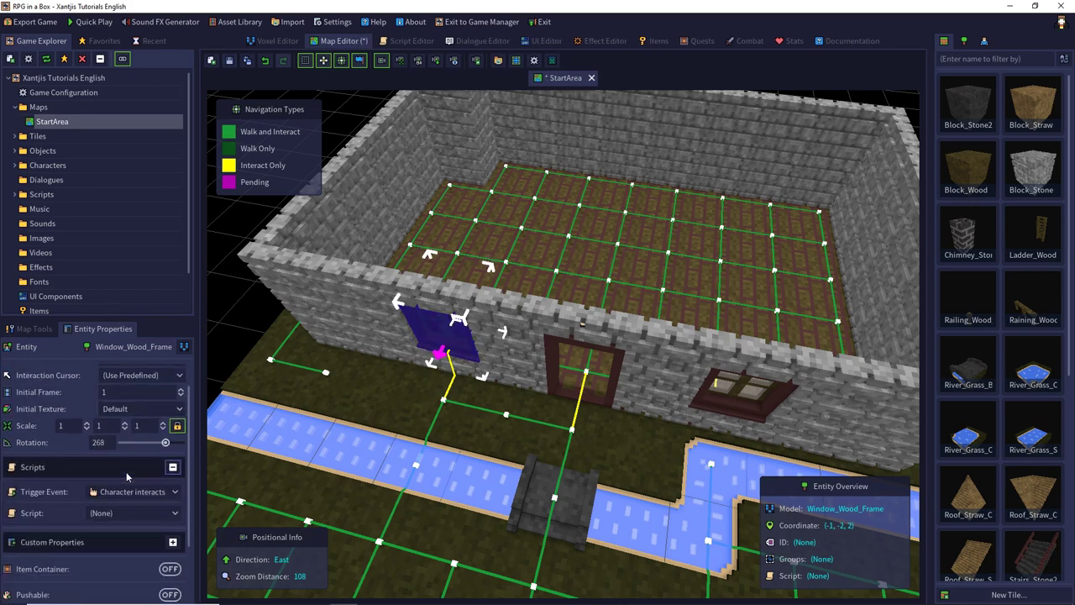
scroll(126, 471, "down", 2)
left_click(135, 453)
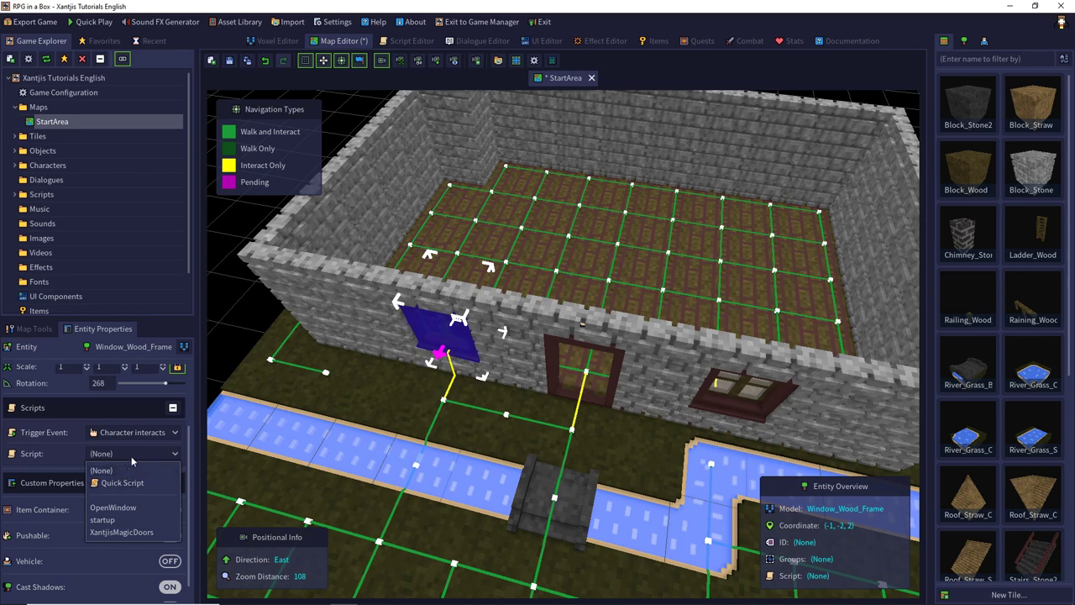
left_click(126, 471)
left_click(286, 458)
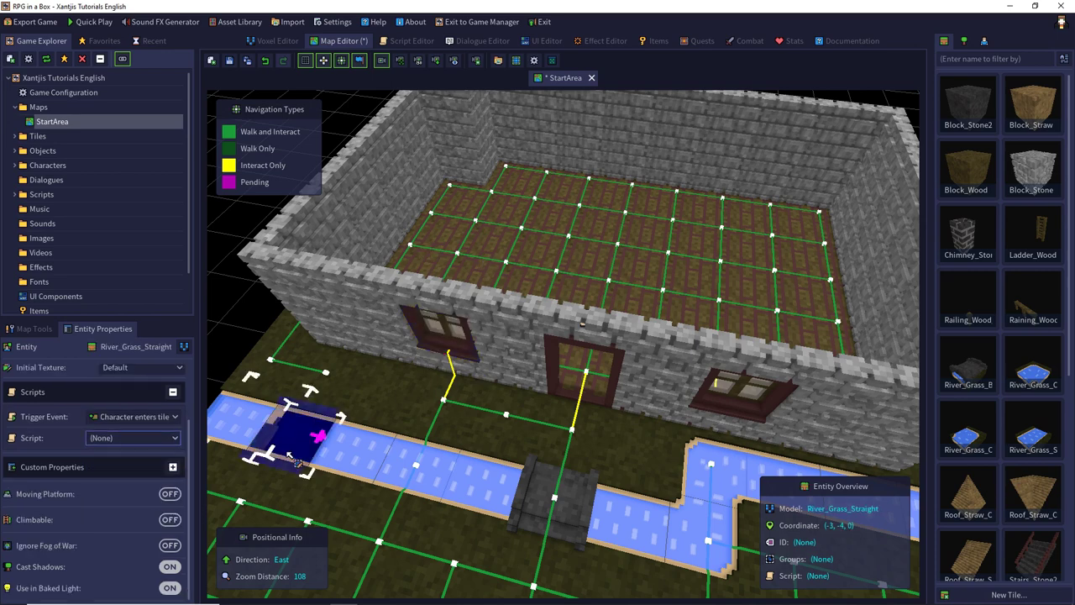
Delete the window frame left of the door and place a fresh Window_Wood_Frame in the same wall opening.
left_click(423, 349)
key("Delete")
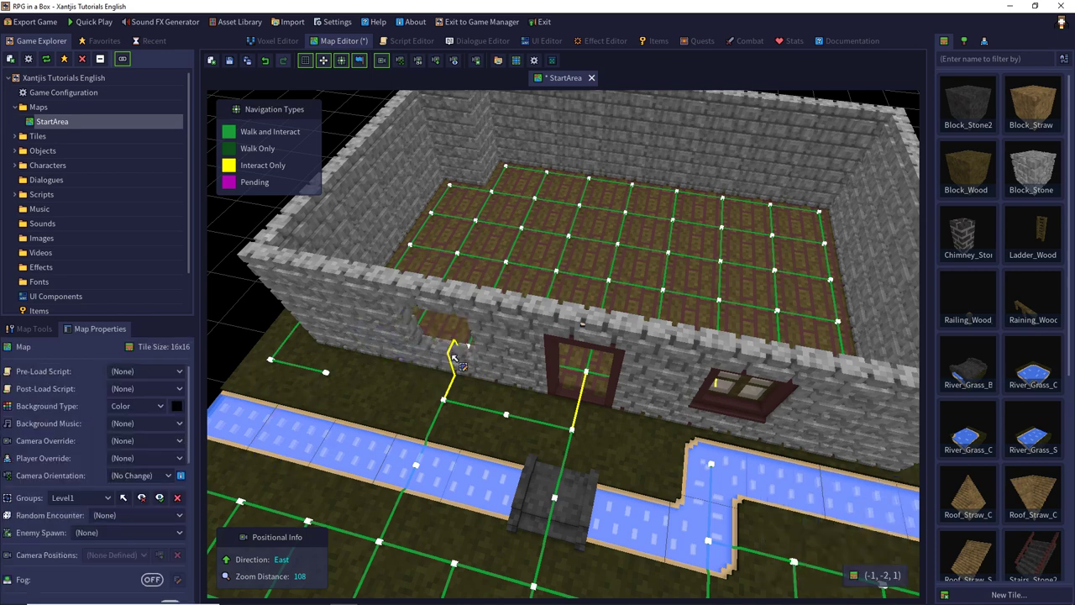
left_click(964, 40)
left_click(1033, 166)
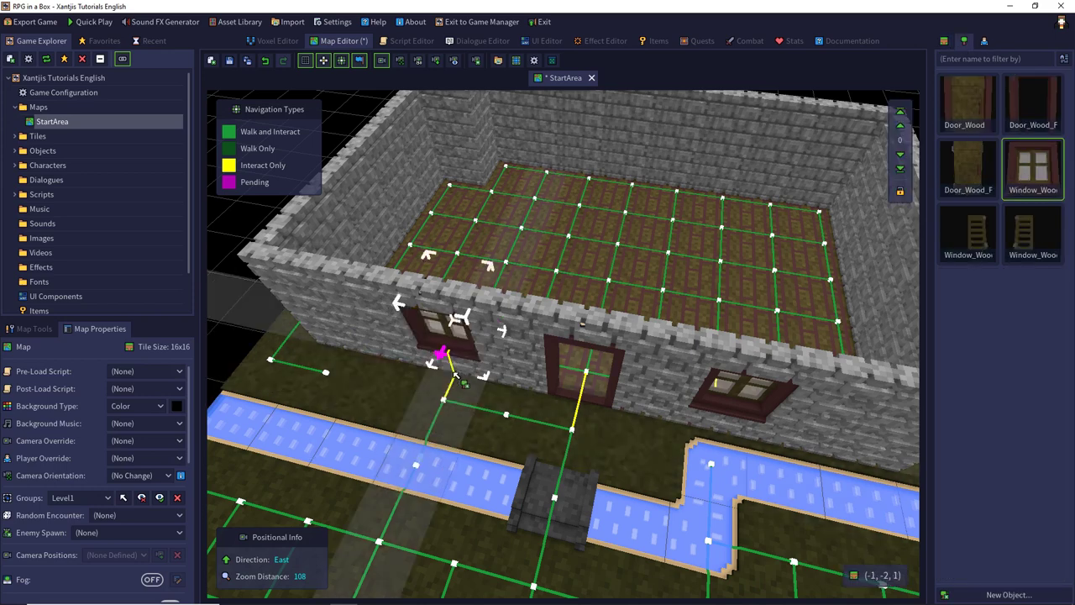
left_click(454, 364)
left_click(33, 328)
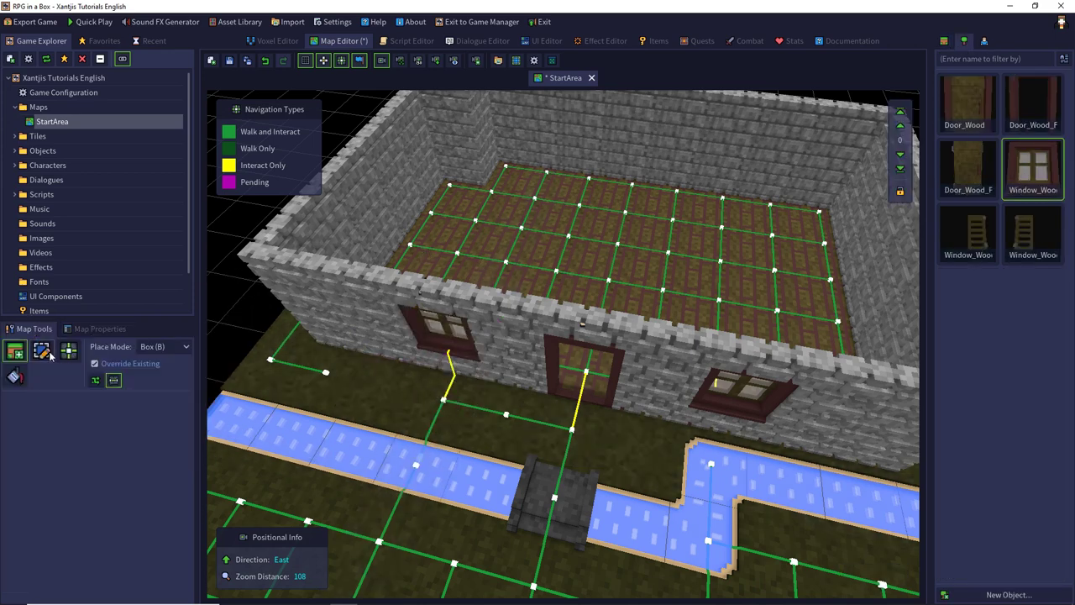
Examine the entity properties and OpenWindow script of the outer-wall window next to the door in StartArea.
left_click(41, 350)
left_click(432, 348)
left_click(118, 330)
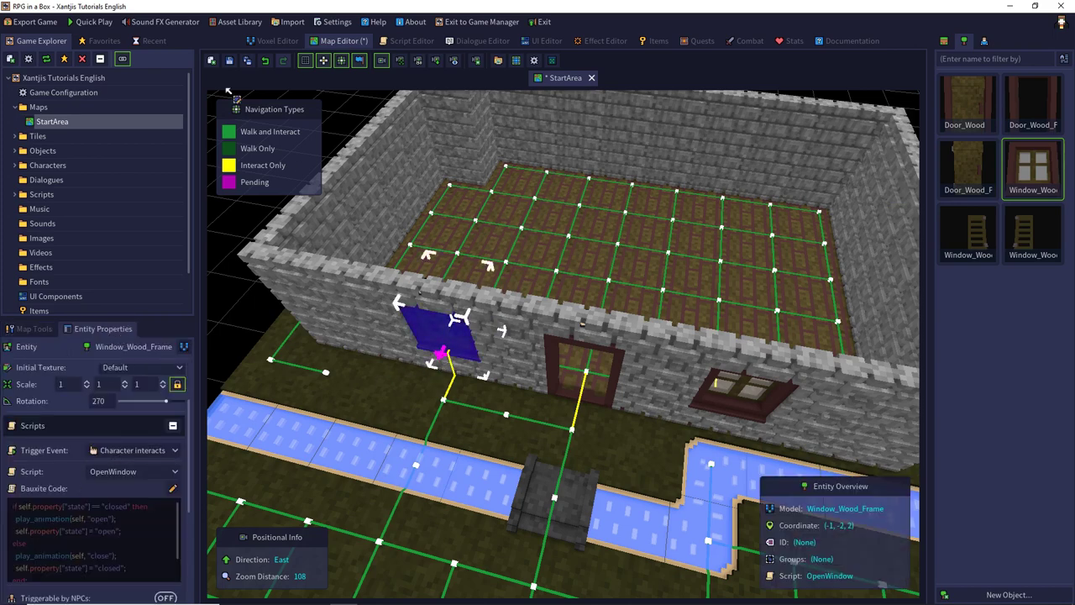
Playtest the project in a new game and toggle the window's shutters from inside and outside the house.
key("F5")
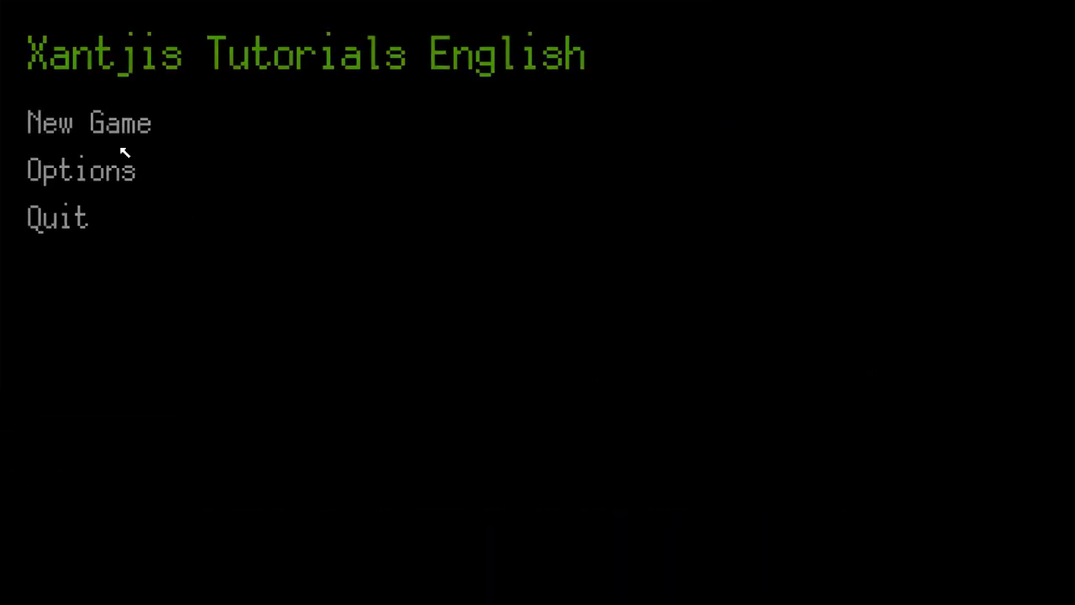
left_click(109, 125)
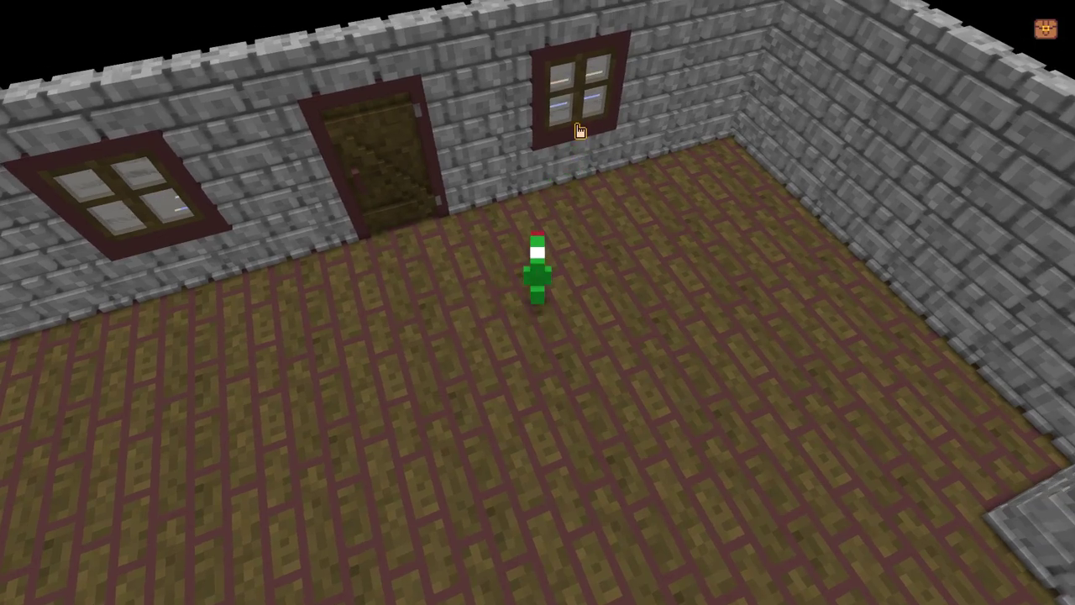
left_click(578, 126)
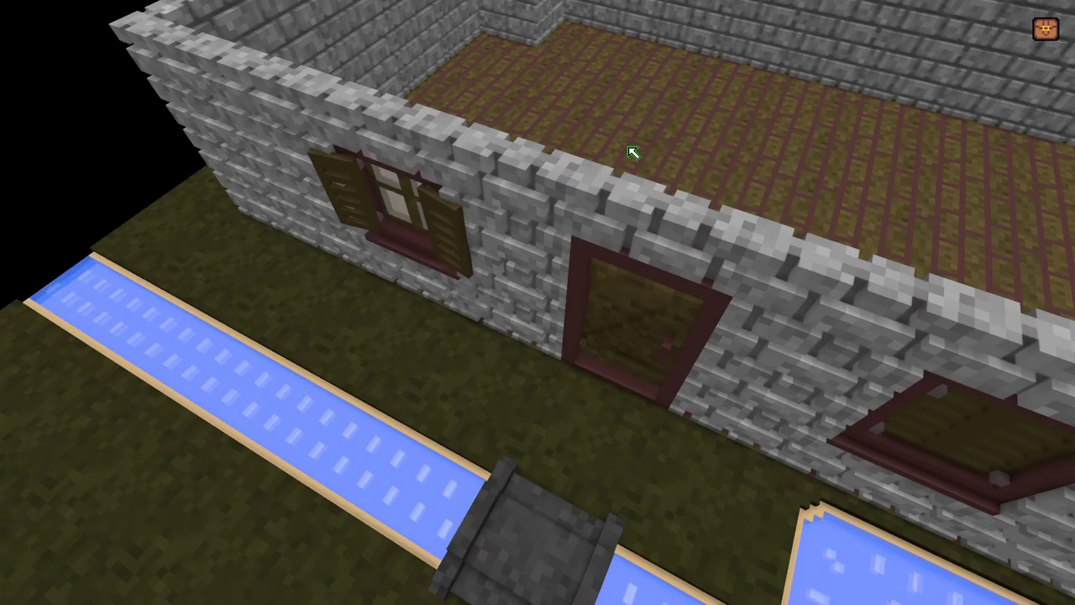
left_click(409, 226)
left_click(411, 215)
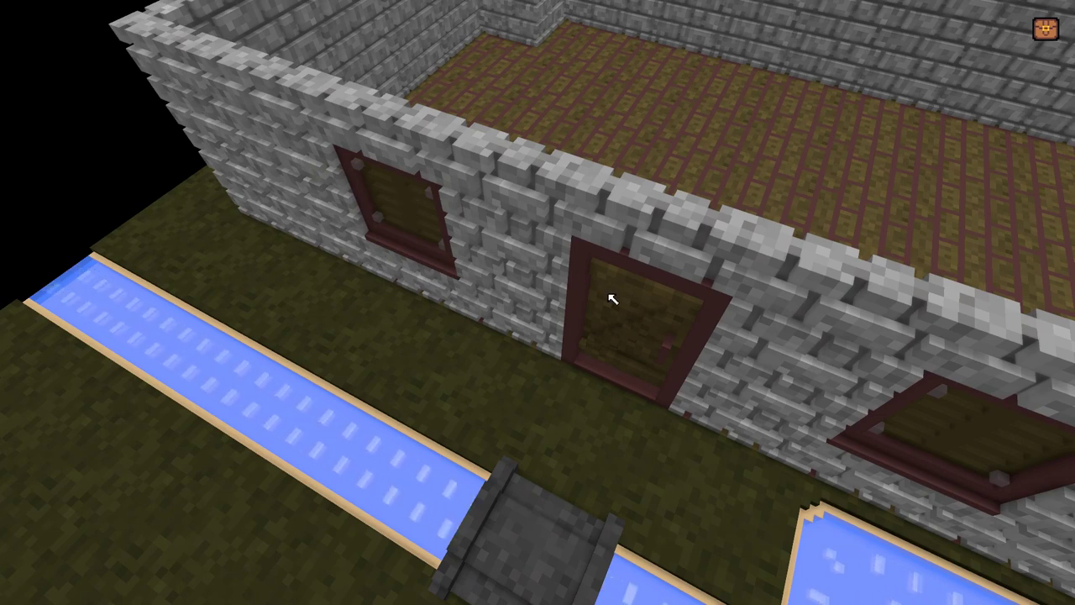
Test opening the house door in the running game and quit back to the editor.
left_click(584, 309)
middle_click_drag(571, 307, 612, 304)
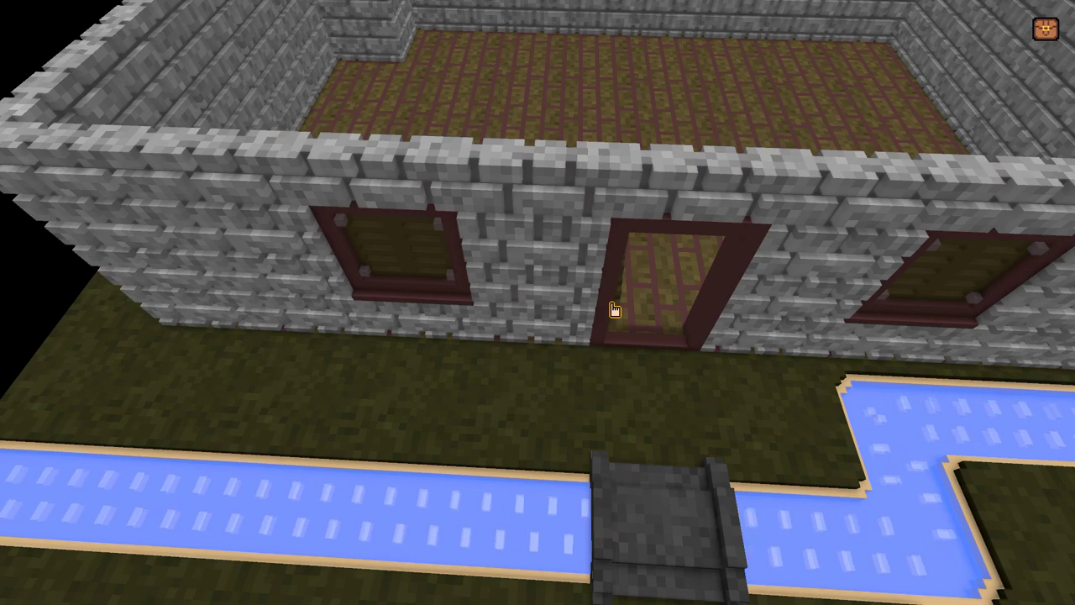
key("Escape")
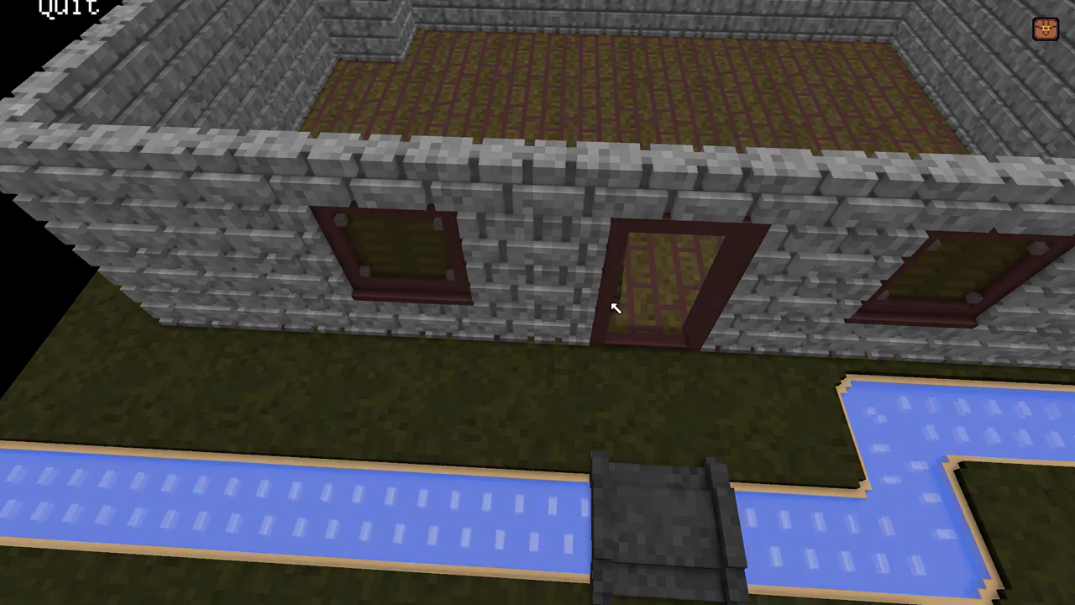
left_click(84, 209)
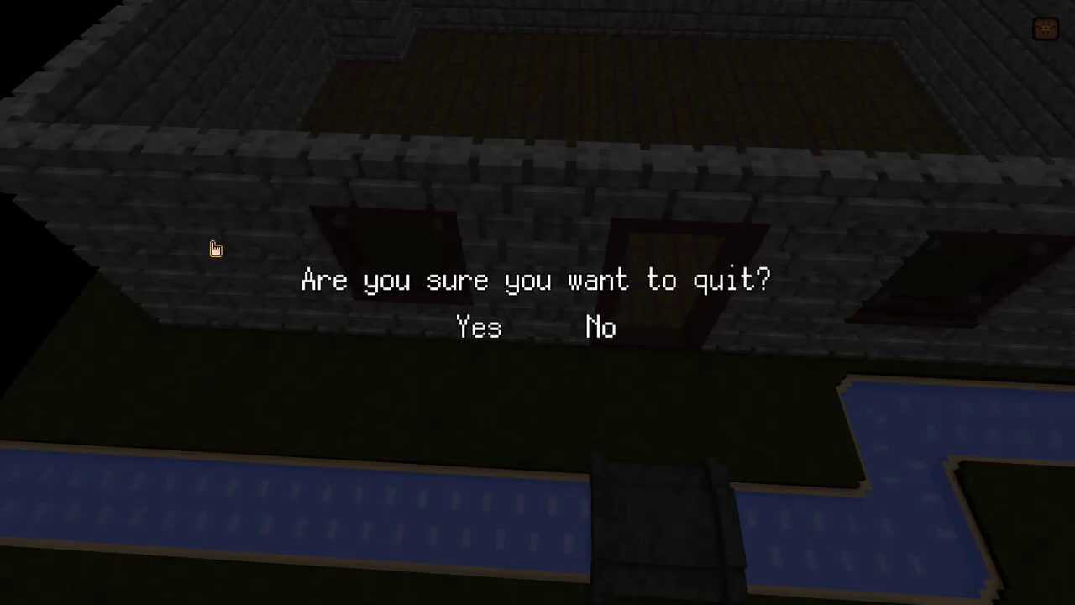
left_click(473, 327)
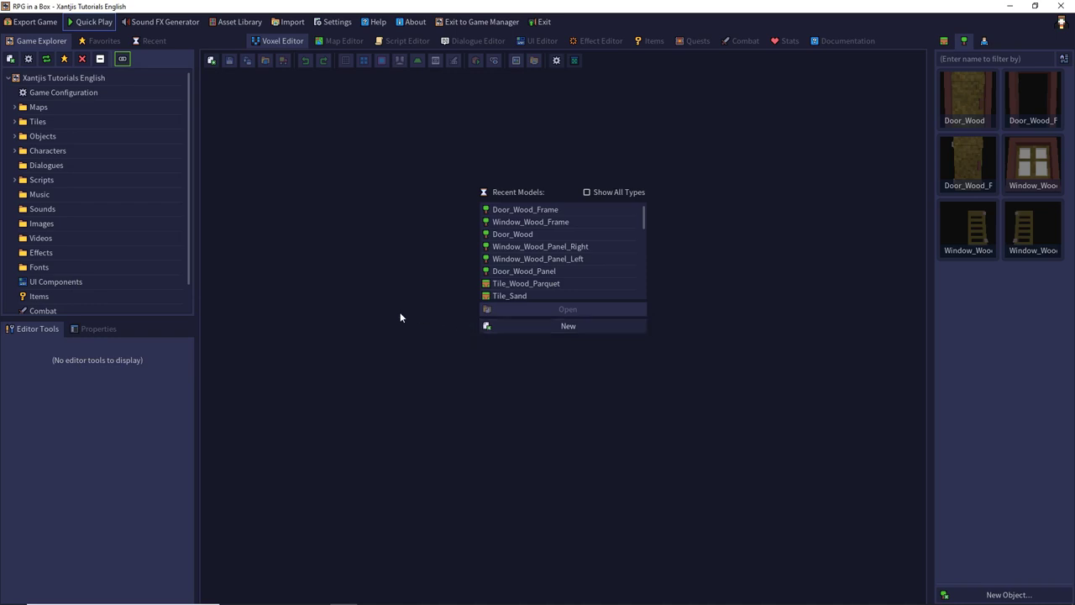
Open the Door_Wood_Frame model and fill the frame opening on frame 1 with 191824 voxels from the front and the back.
double_click(1027, 90)
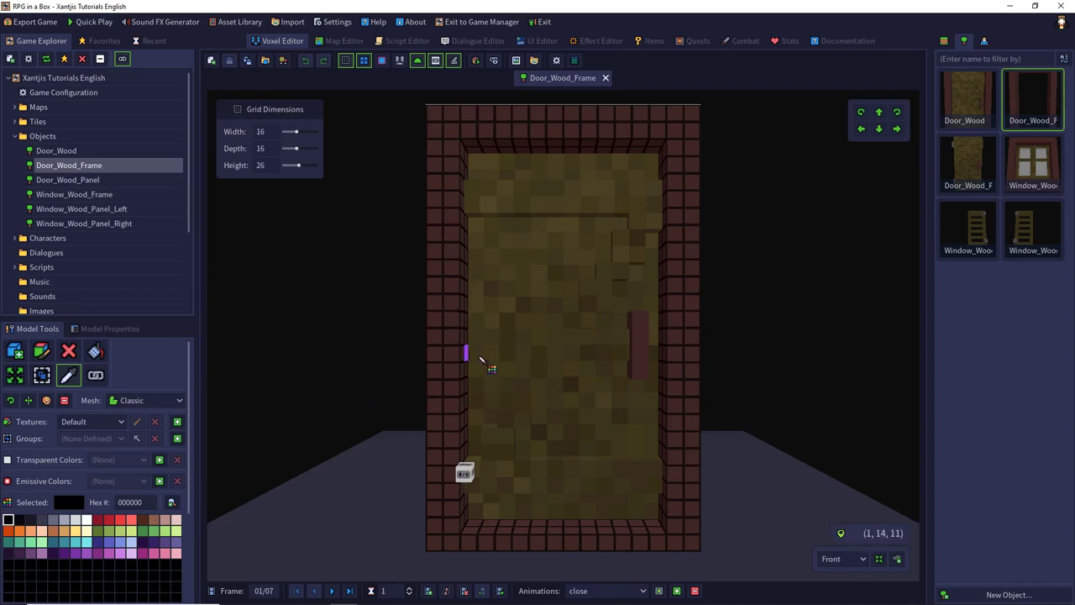
right_click_drag(546, 288, 526, 343)
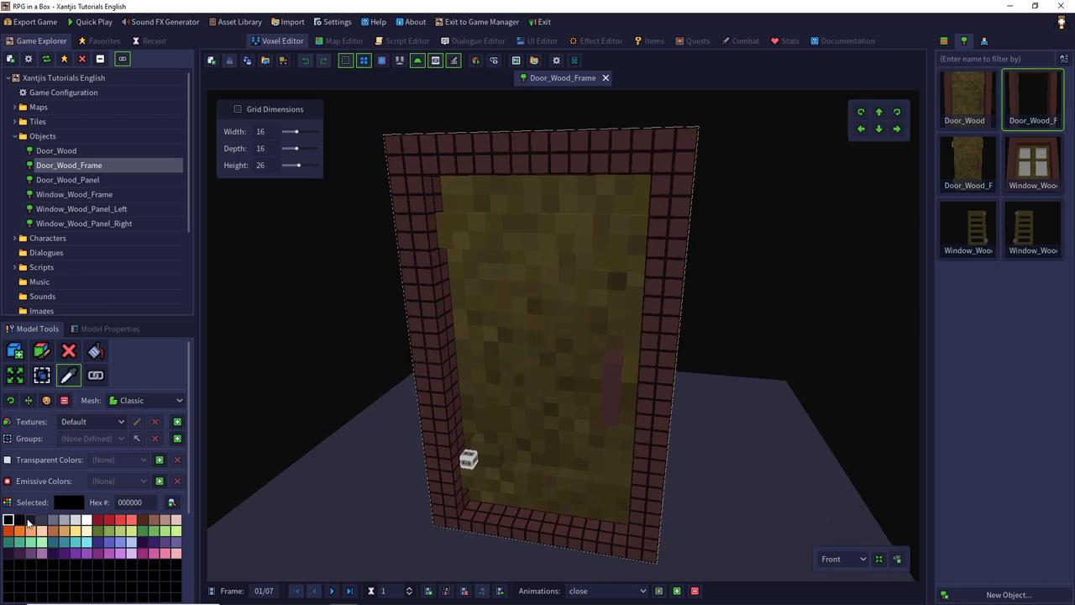
left_click(30, 520)
left_click(16, 353)
middle_click_drag(291, 334, 236, 344)
left_click_drag(424, 192, 592, 537)
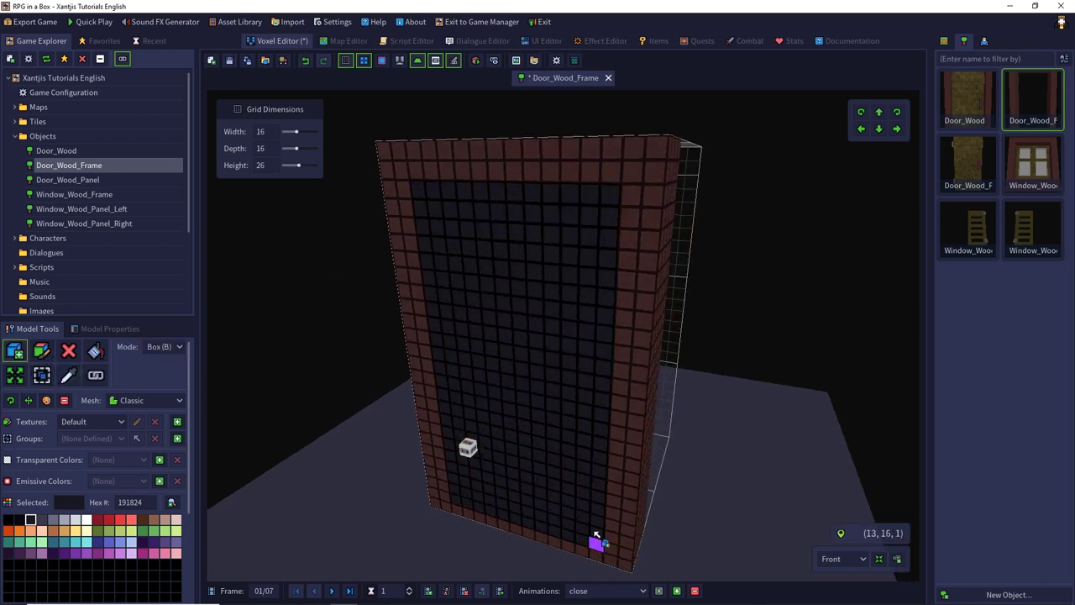
right_click_drag(592, 538, 372, 403)
left_click_drag(571, 174, 485, 468)
right_click_drag(458, 454, 557, 357)
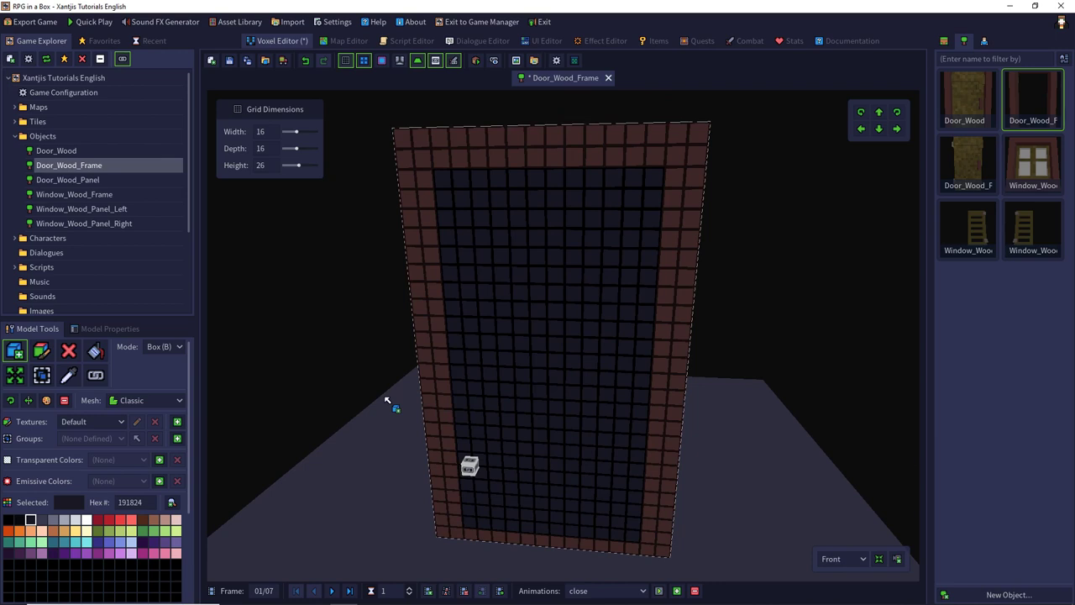
Make colour 191824 fully transparent in the Door_Wood_Frame model and save it.
left_click(160, 459)
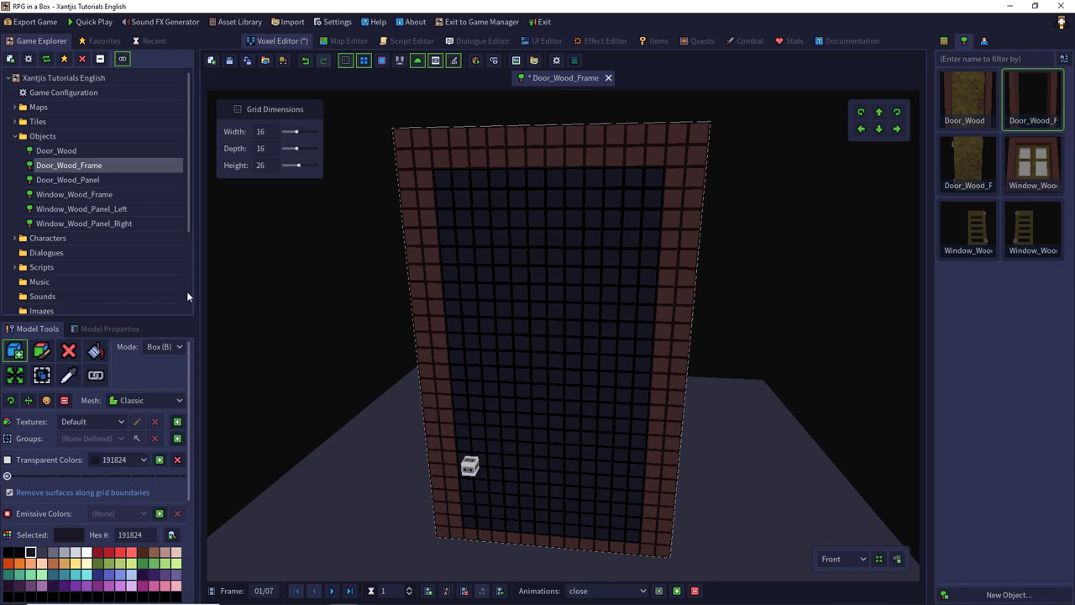
left_click(234, 62)
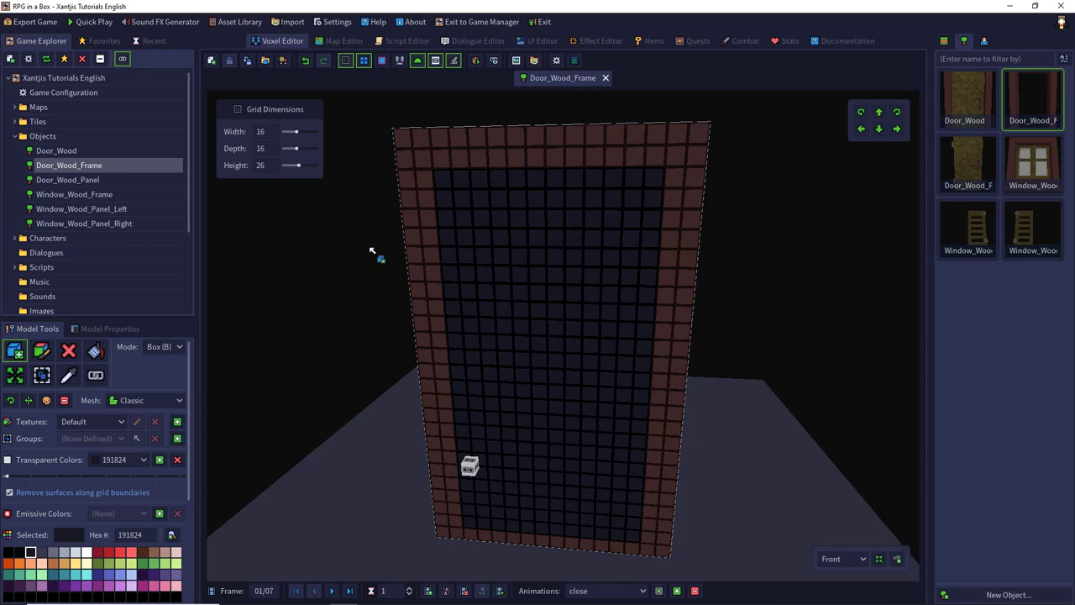
Preview the closed door from several angles and return to editing.
middle_click_drag(374, 249, 588, 355)
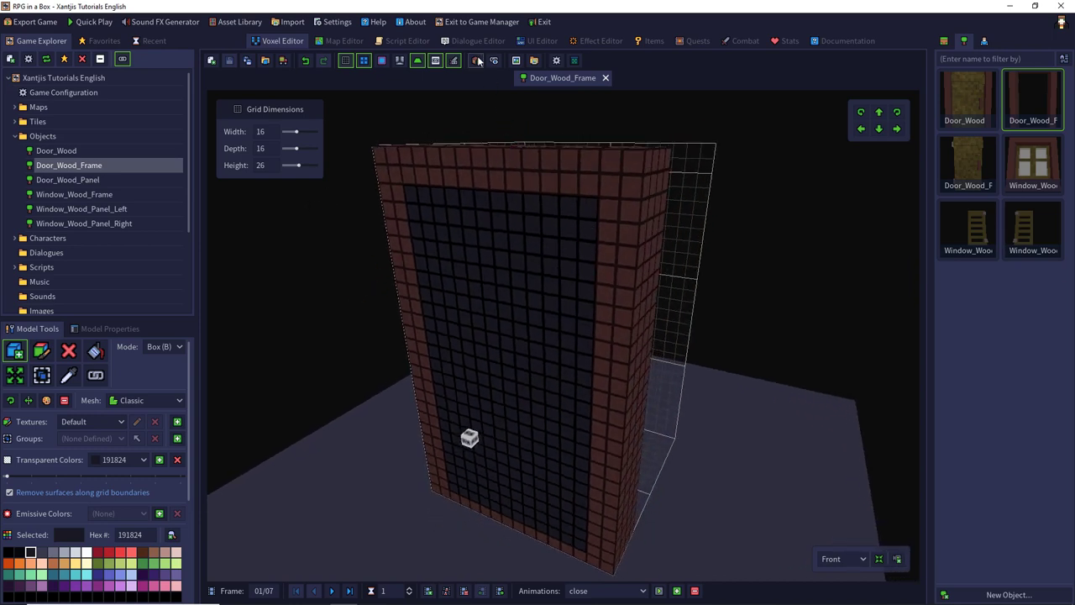
left_click(477, 60)
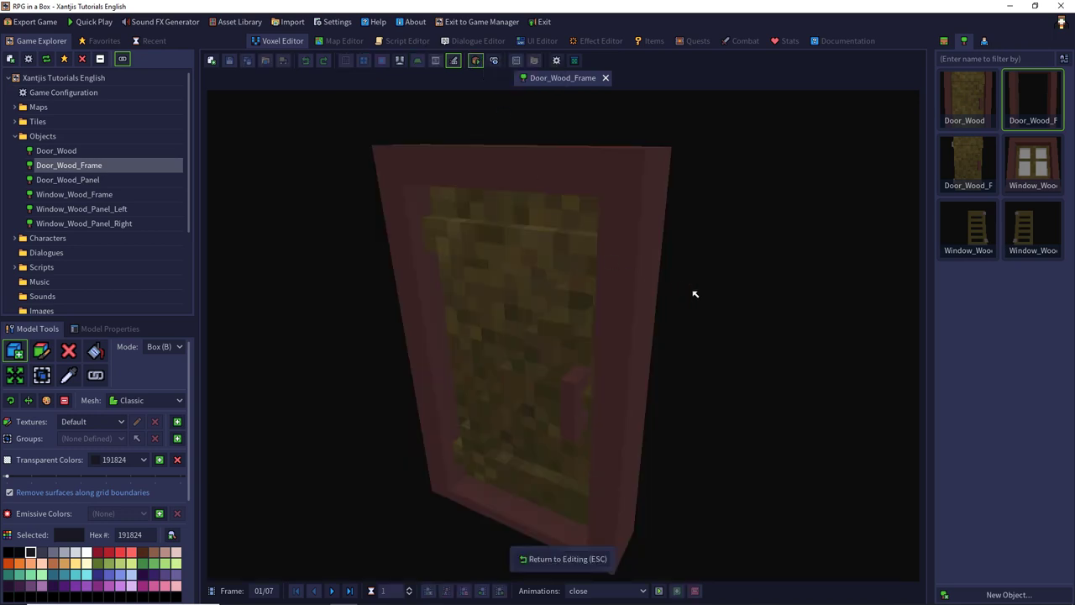
middle_click_drag(694, 294, 577, 457)
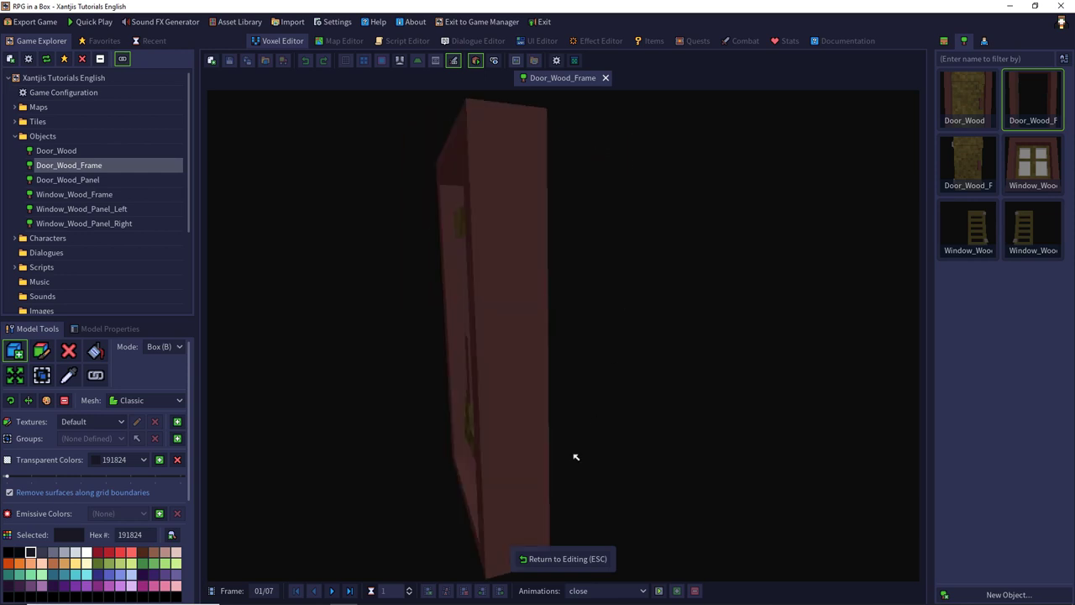
left_click(540, 562)
Advance the close animation to frame 7 and fill the front of the frame opening with 191824 voxels.
middle_click_drag(392, 389, 323, 389)
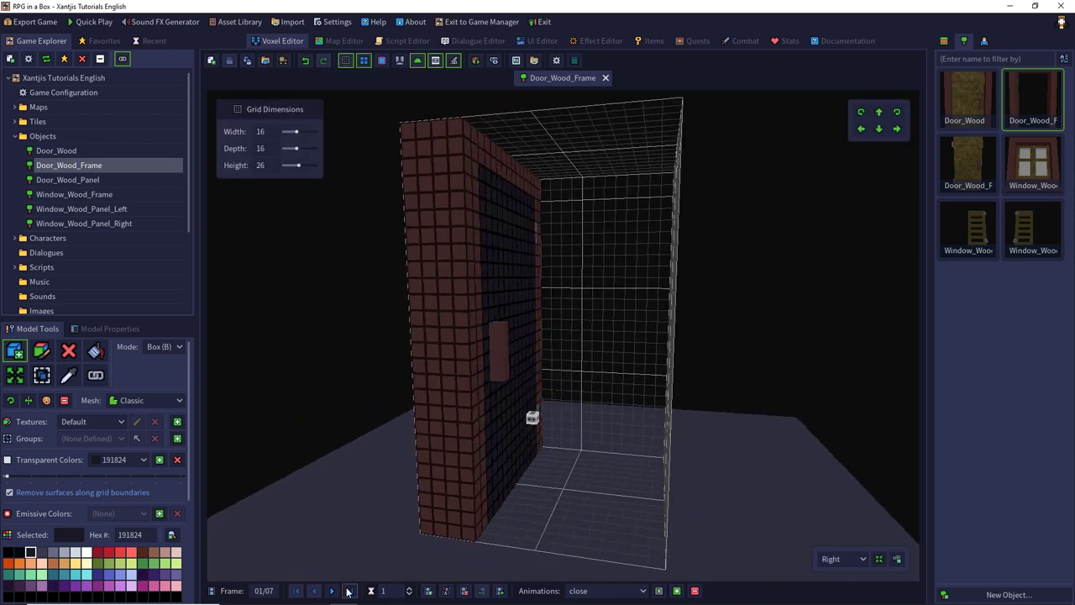
middle_click_drag(357, 411, 335, 443)
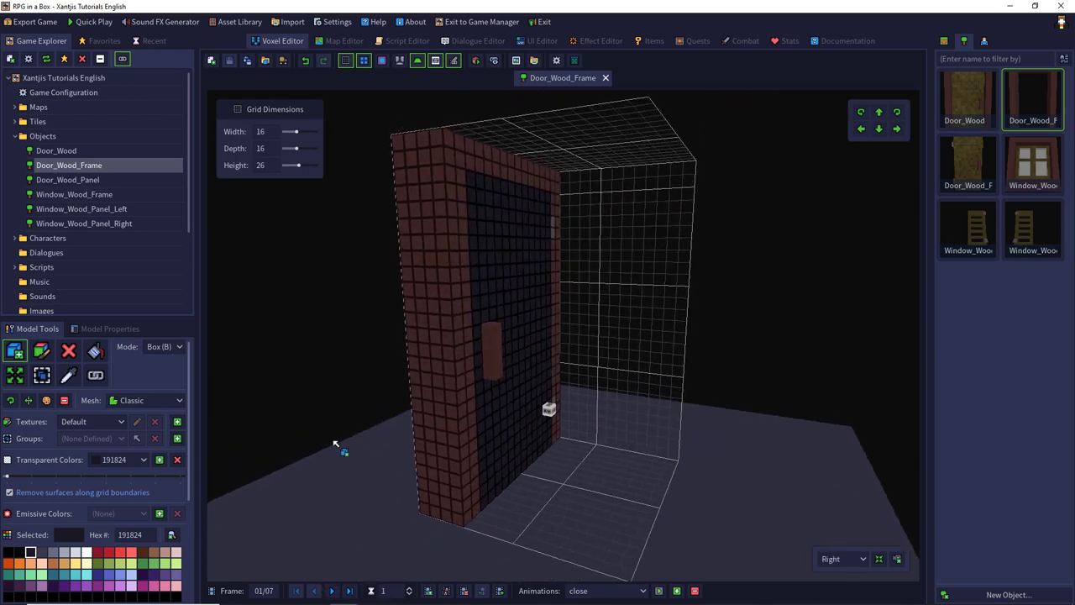
left_click(331, 591)
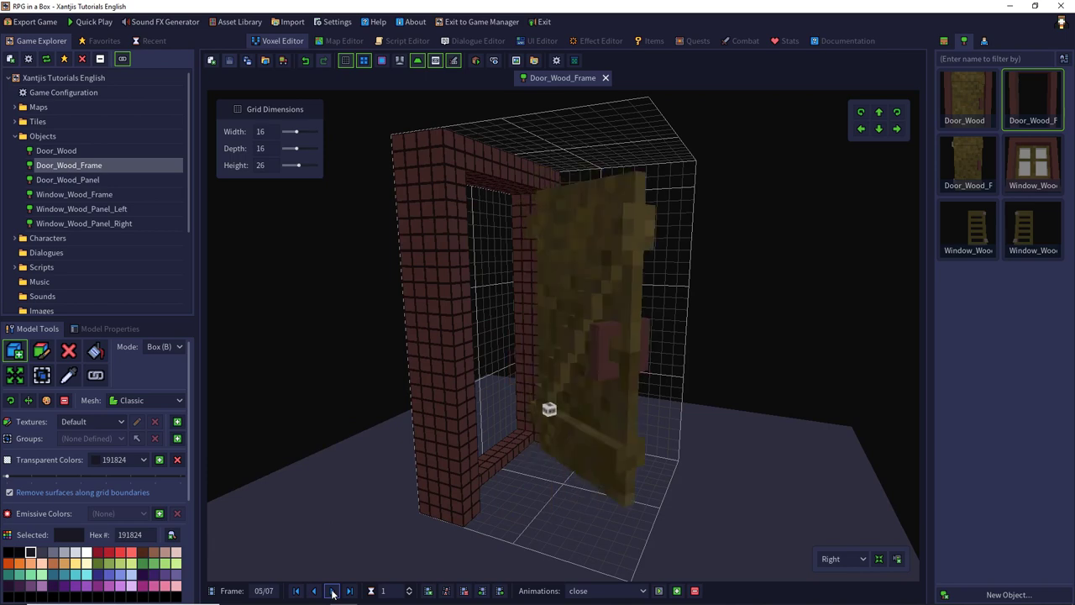
middle_click_drag(375, 375, 524, 370)
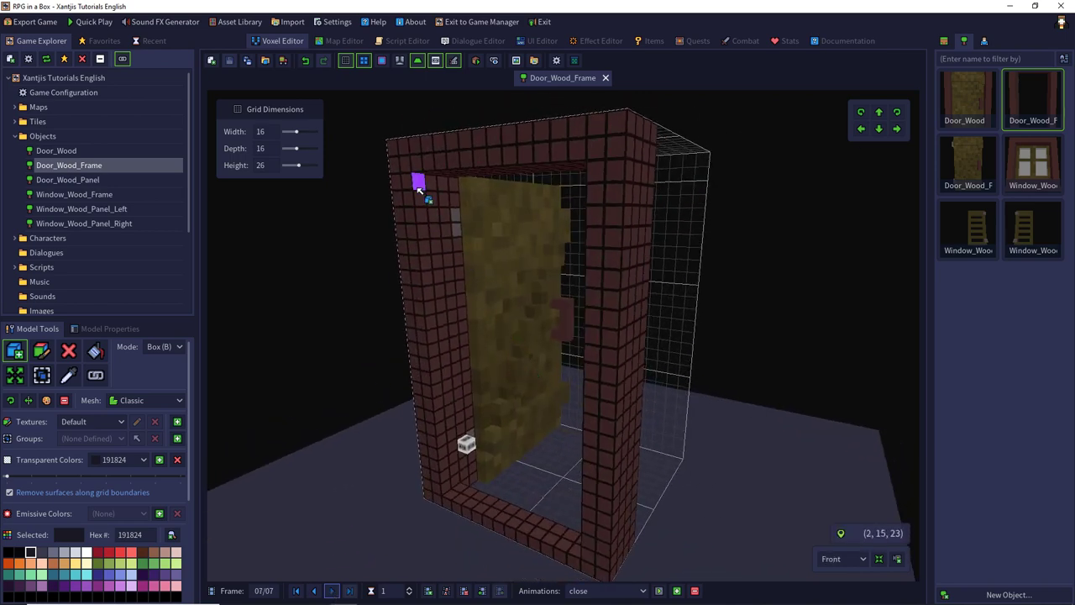
left_click_drag(417, 180, 578, 543)
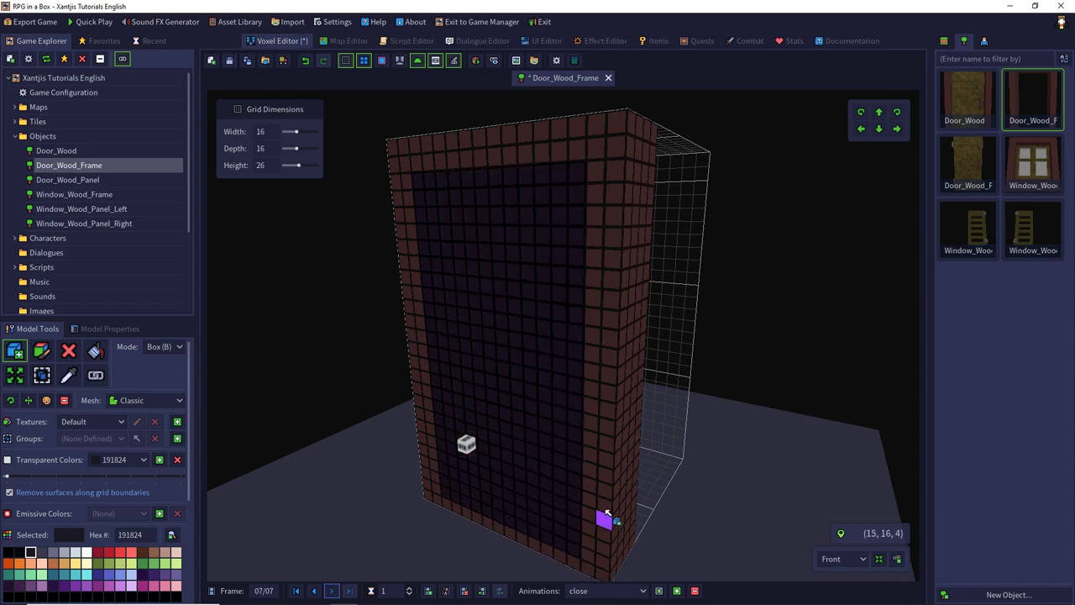
middle_click_drag(578, 543, 381, 494)
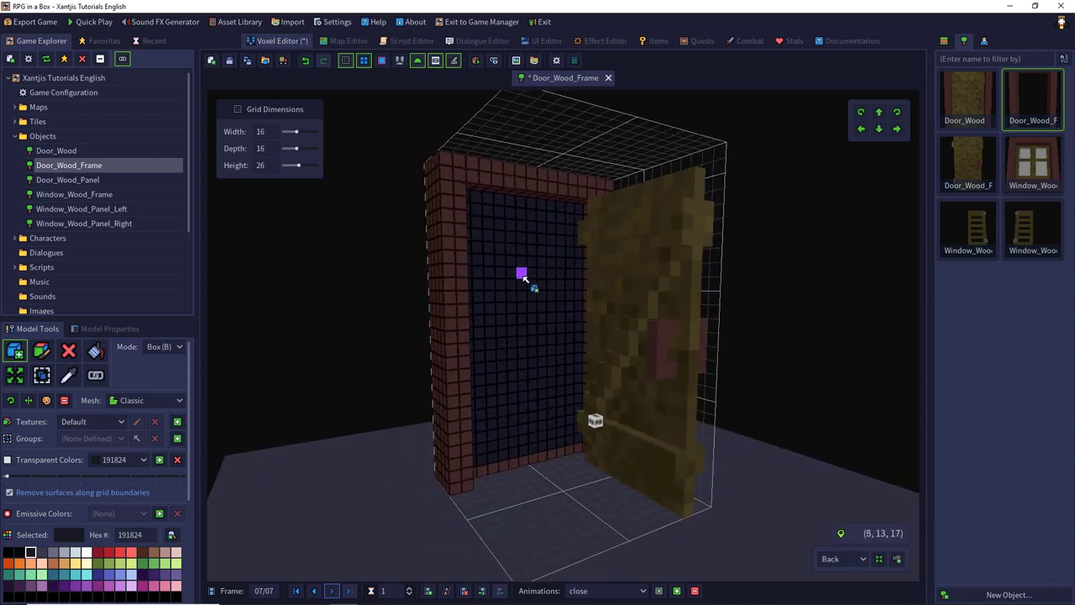
Fill the back side of the door opening on frame 7 with 191824 voxels.
middle_click_drag(515, 281, 533, 204)
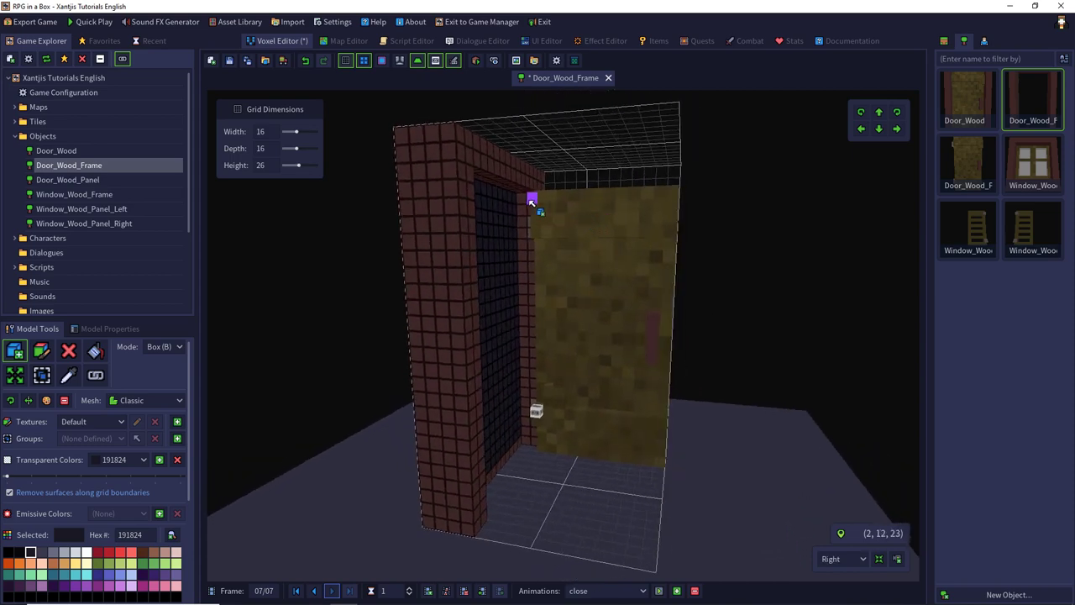
left_click_drag(532, 204, 513, 468)
middle_click_drag(513, 467, 563, 445)
left_click_drag(563, 444, 486, 183)
left_click_drag(485, 183, 486, 184)
middle_click_drag(489, 186, 484, 245)
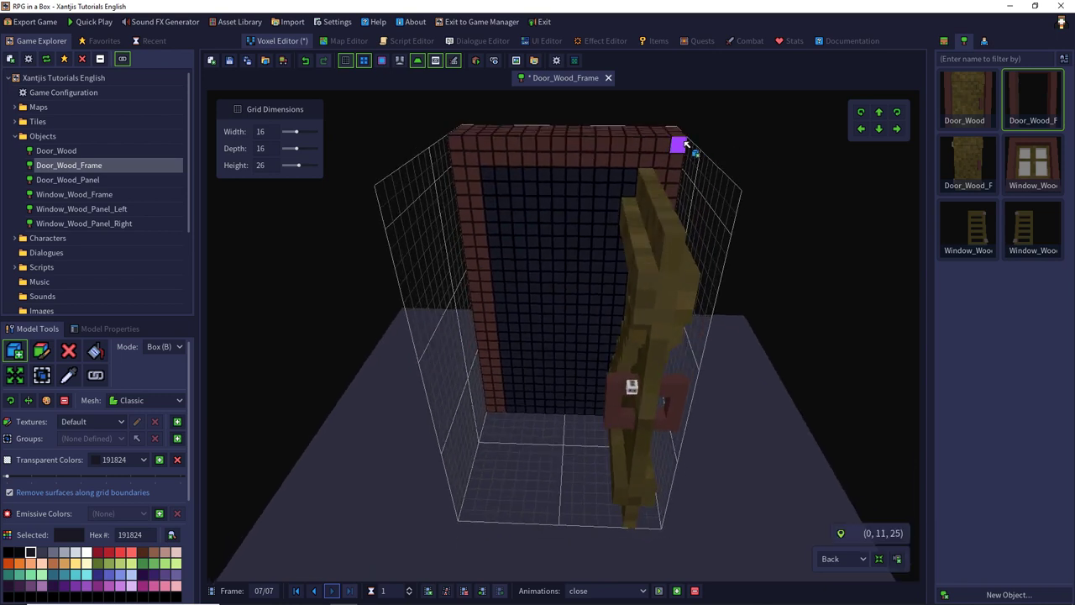
Enclose the open door panel on frame 7 in a full-height block of 191824 voxels, save the model and preview it.
left_click_drag(681, 144, 593, 521)
middle_click_drag(571, 468, 583, 401)
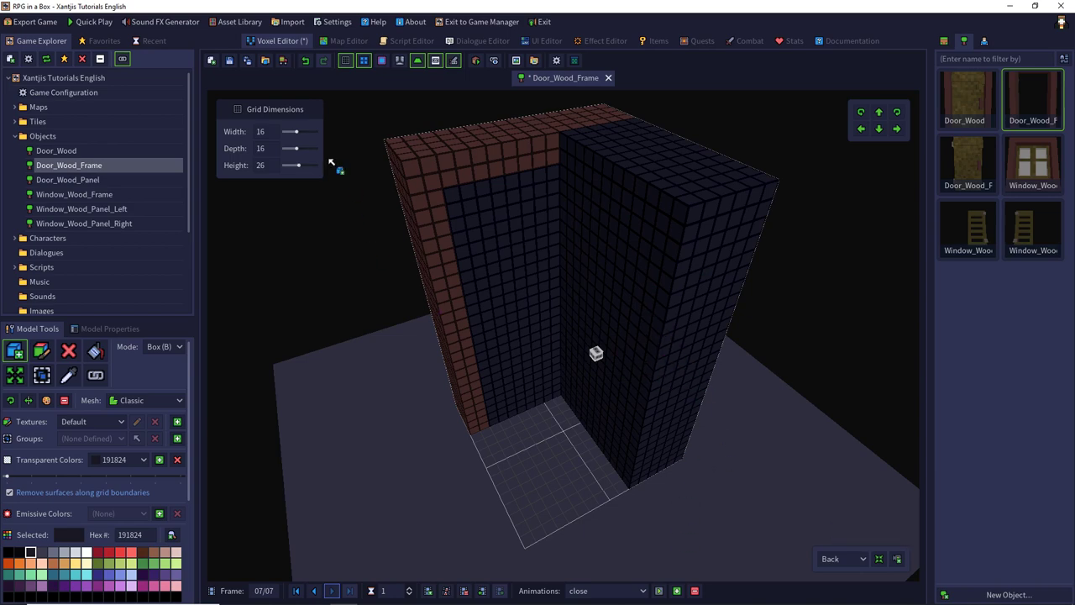
left_click(229, 60)
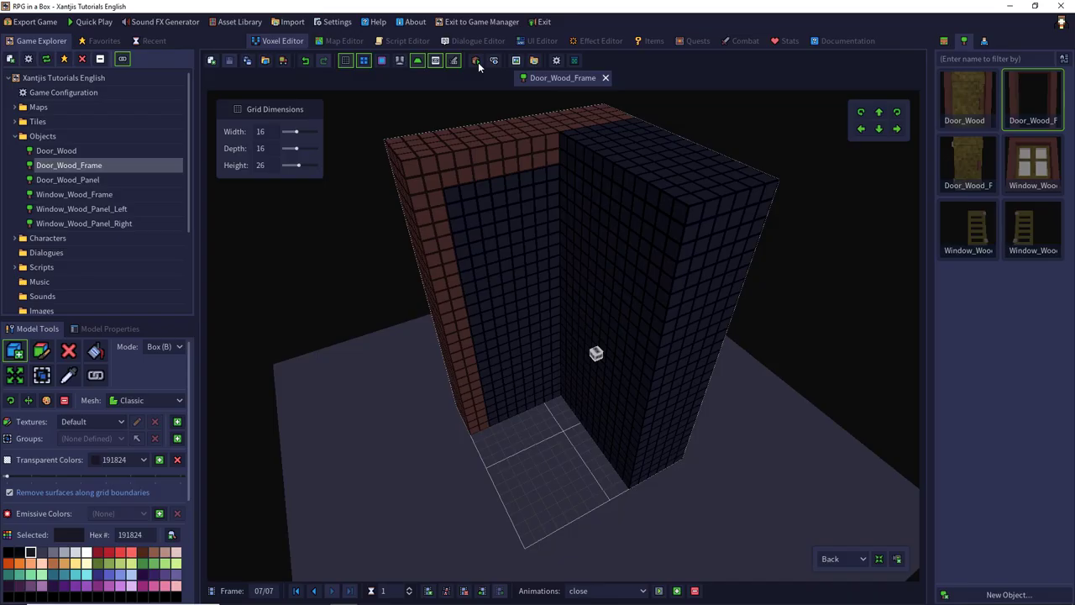
left_click(476, 62)
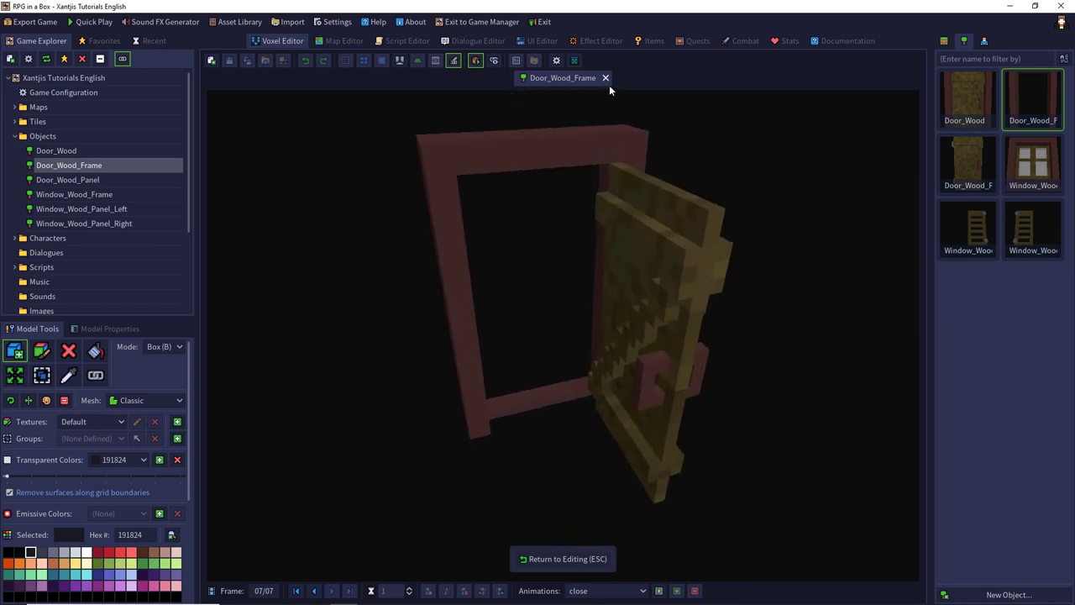
left_click(563, 558)
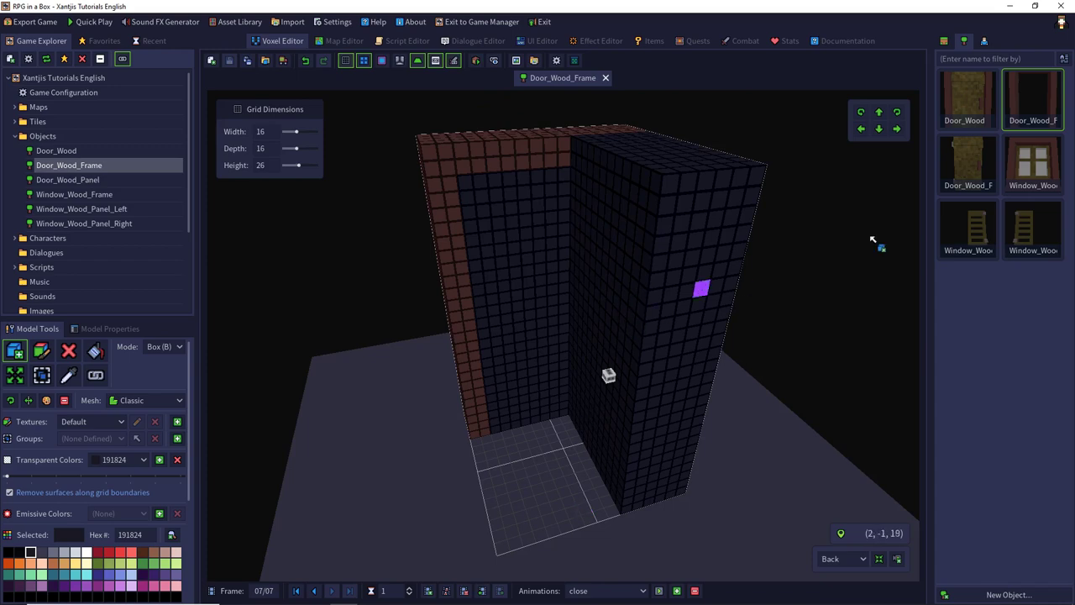
Open the Window_Wood_Frame model and cover the window's front on frame 1, above the sill, with 191824 voxels.
double_click(1010, 162)
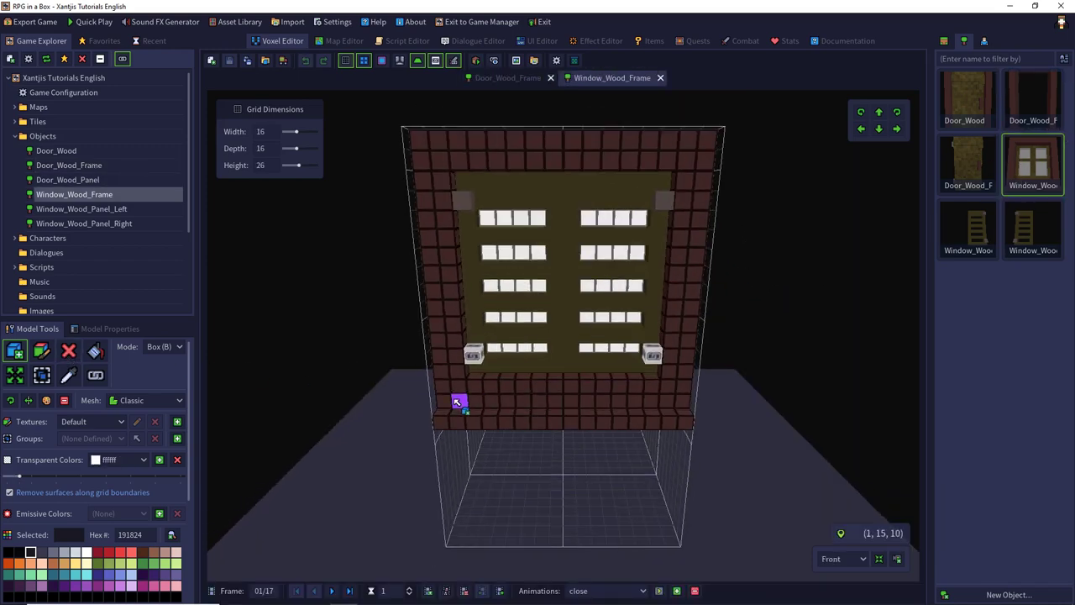
left_click_drag(445, 401, 718, 151)
middle_click_drag(750, 234, 504, 280)
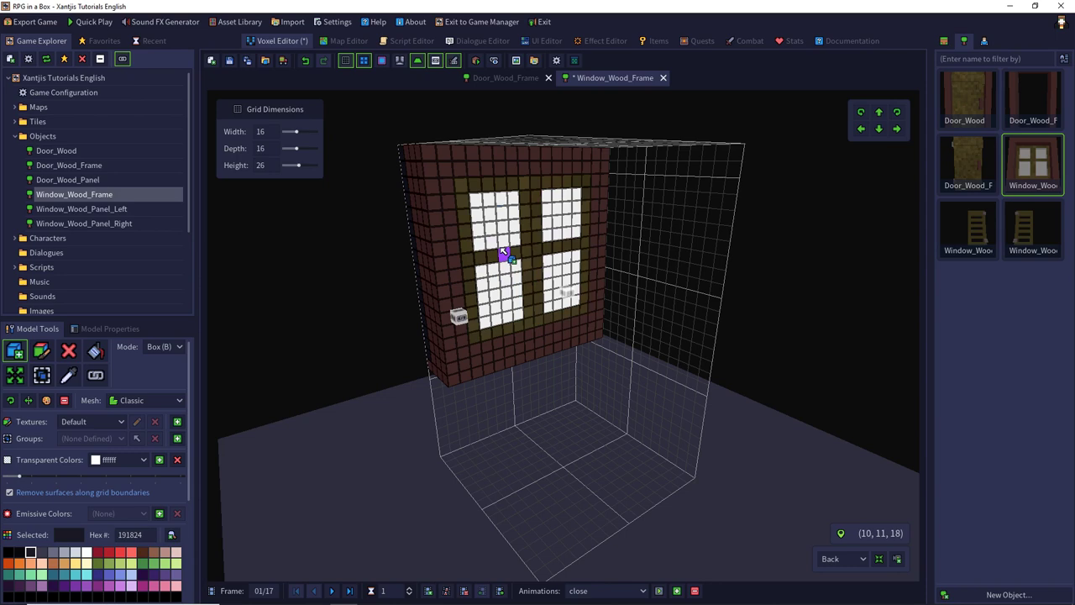
middle_click_drag(501, 249, 755, 229)
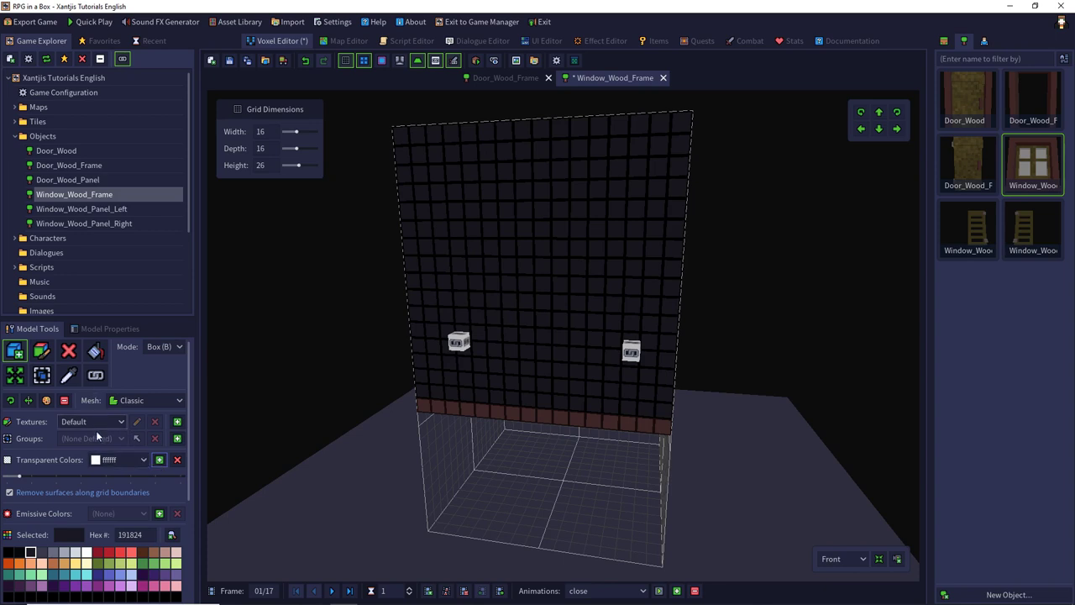
Make colour 191824 fully transparent in the Window_Wood_Frame model, save it and launch the game.
left_click(159, 459)
left_click_drag(12, 477, 2, 478)
left_click(230, 61)
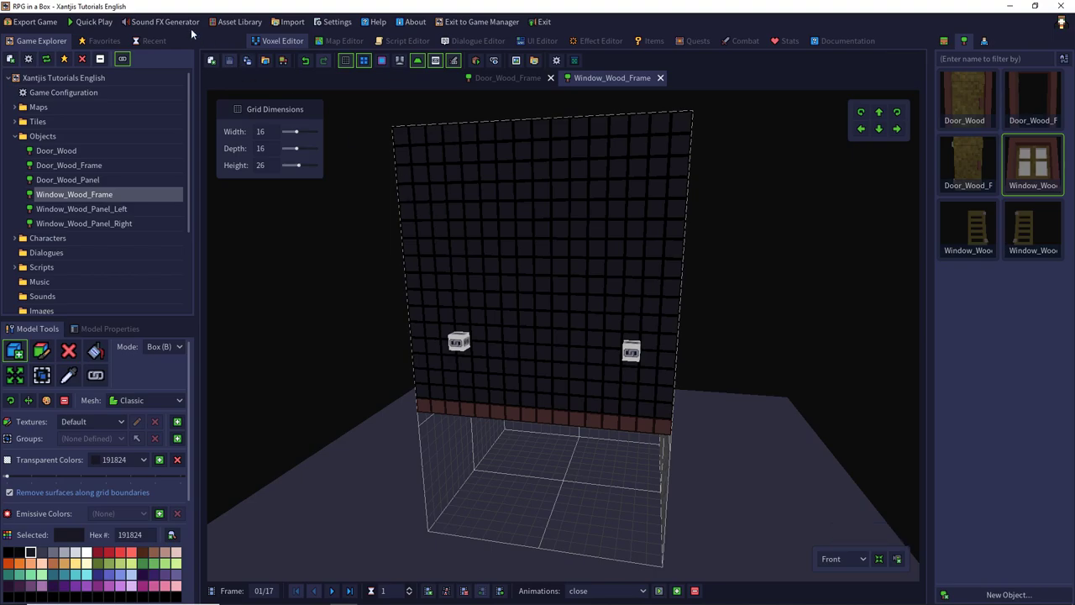
left_click(90, 22)
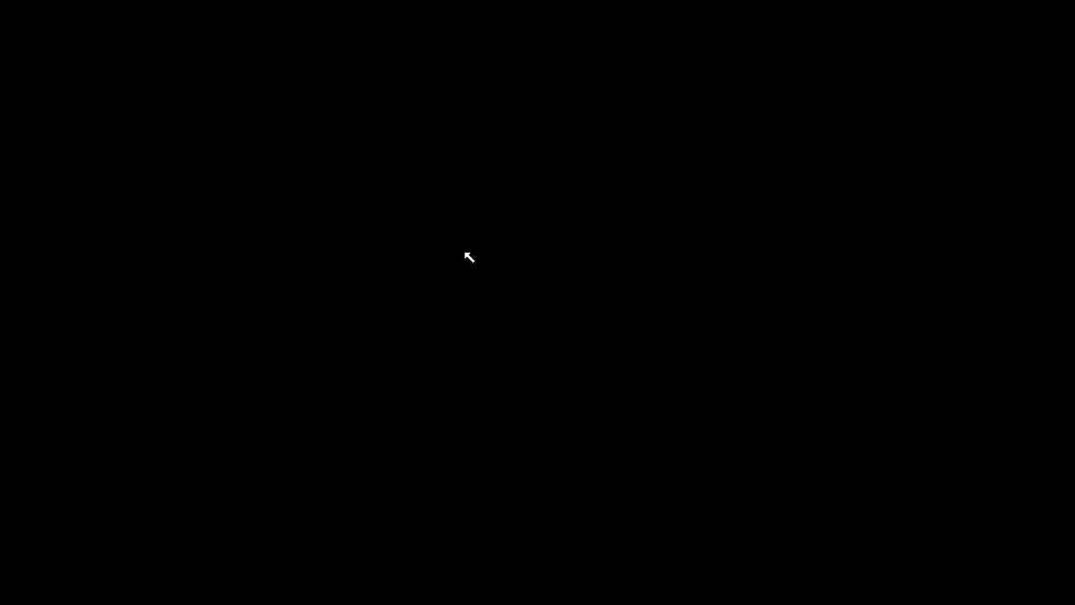
Start the game and test opening and closing the wooden door through both its opening and its panel from inside the building.
left_click(165, 132)
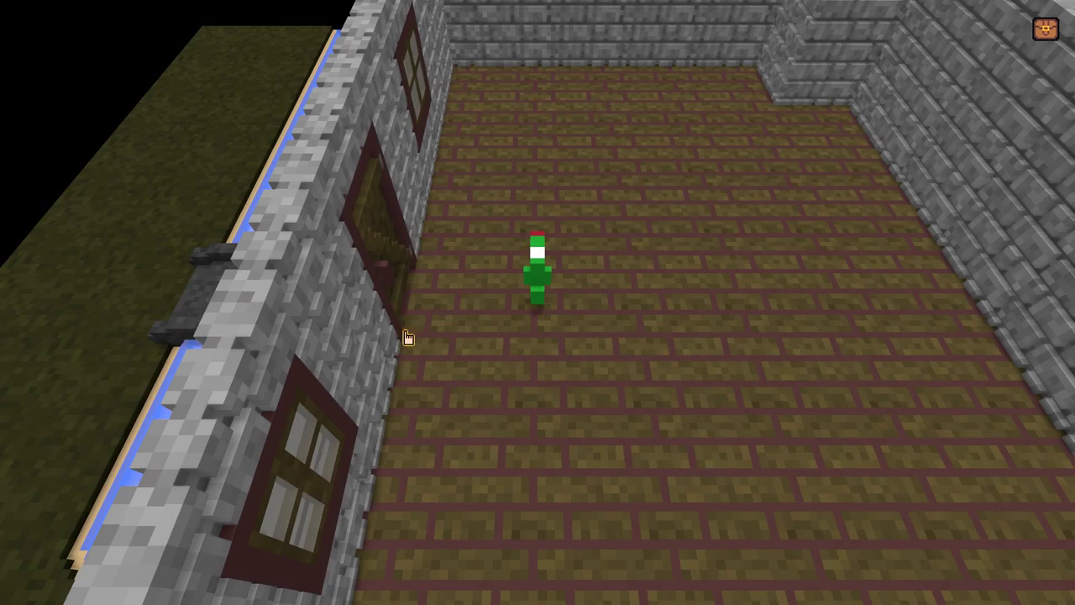
middle_click_drag(463, 356, 378, 318)
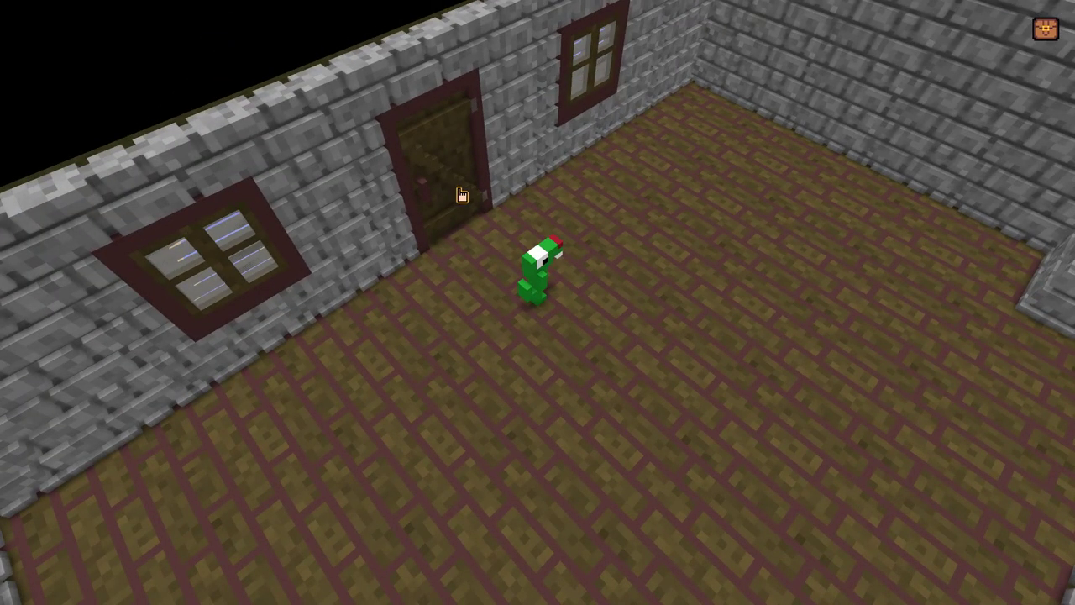
left_click(461, 194)
left_click(447, 187)
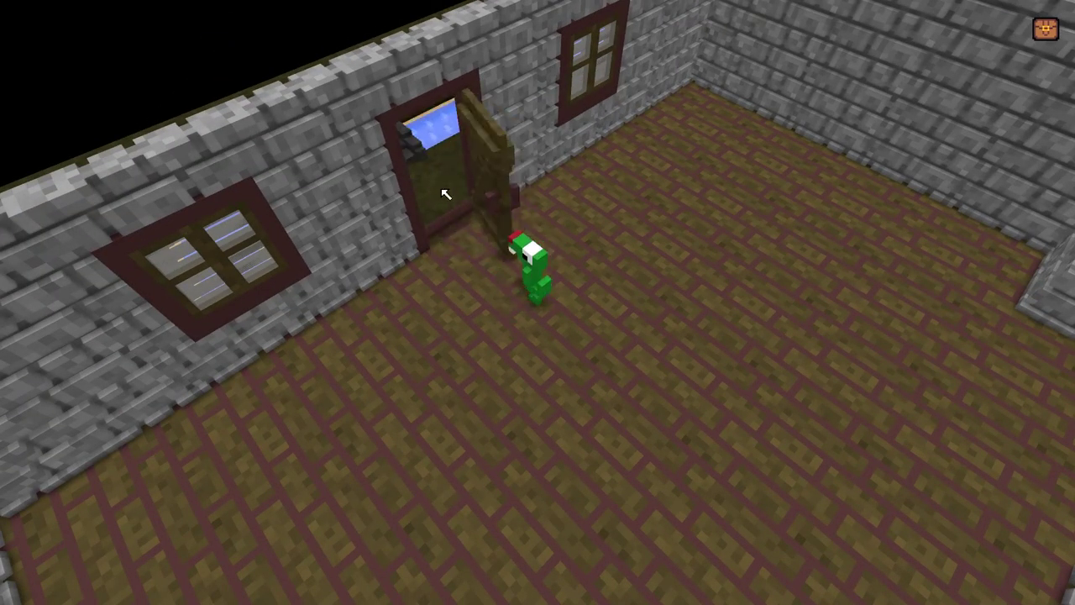
left_click(439, 185)
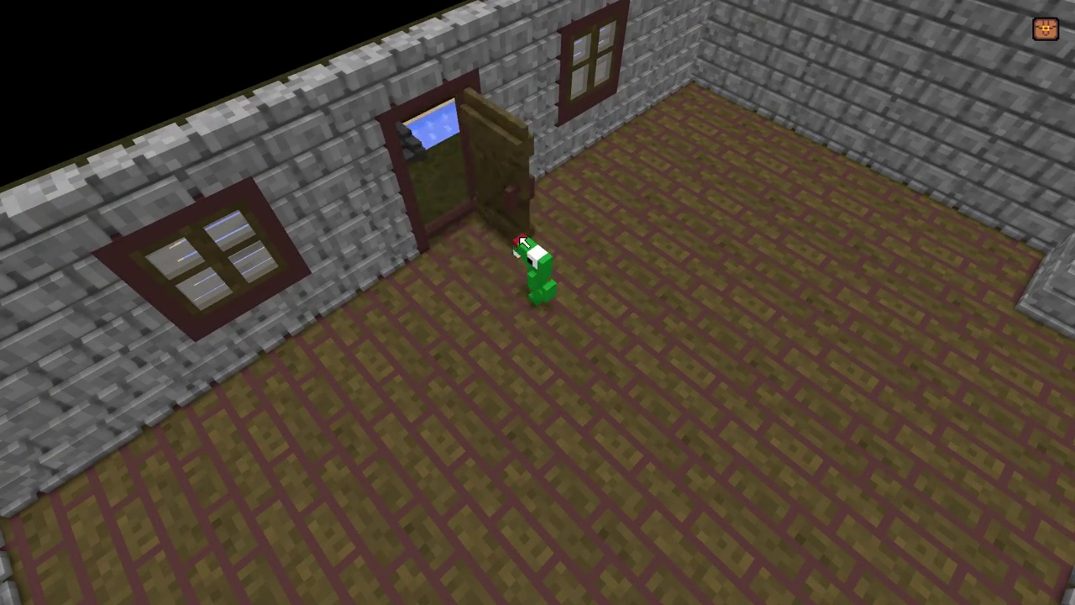
middle_click_drag(497, 163, 634, 105)
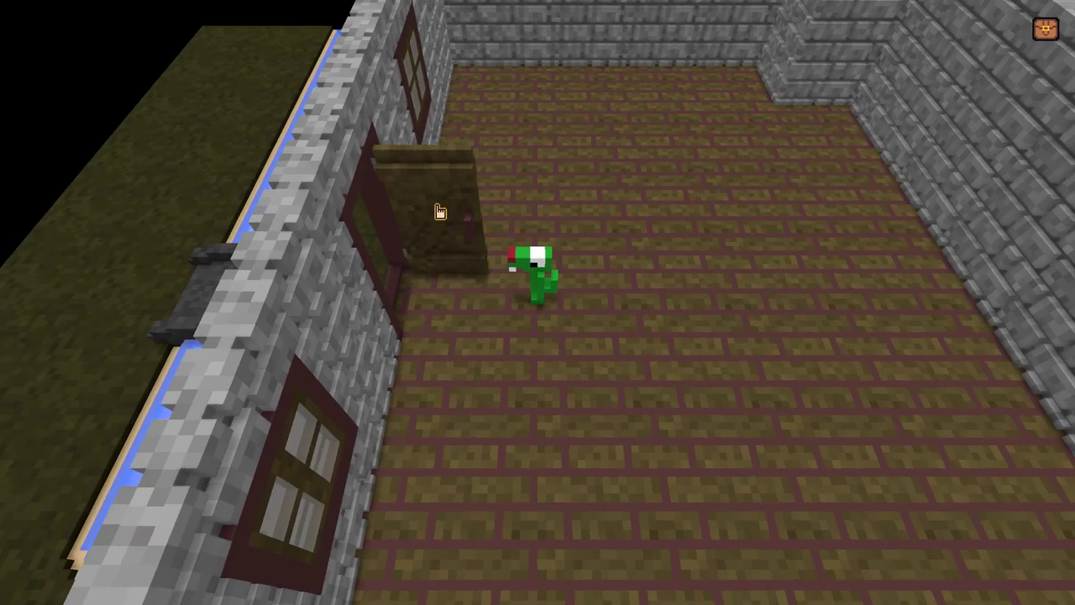
left_click(433, 218)
left_click(378, 225)
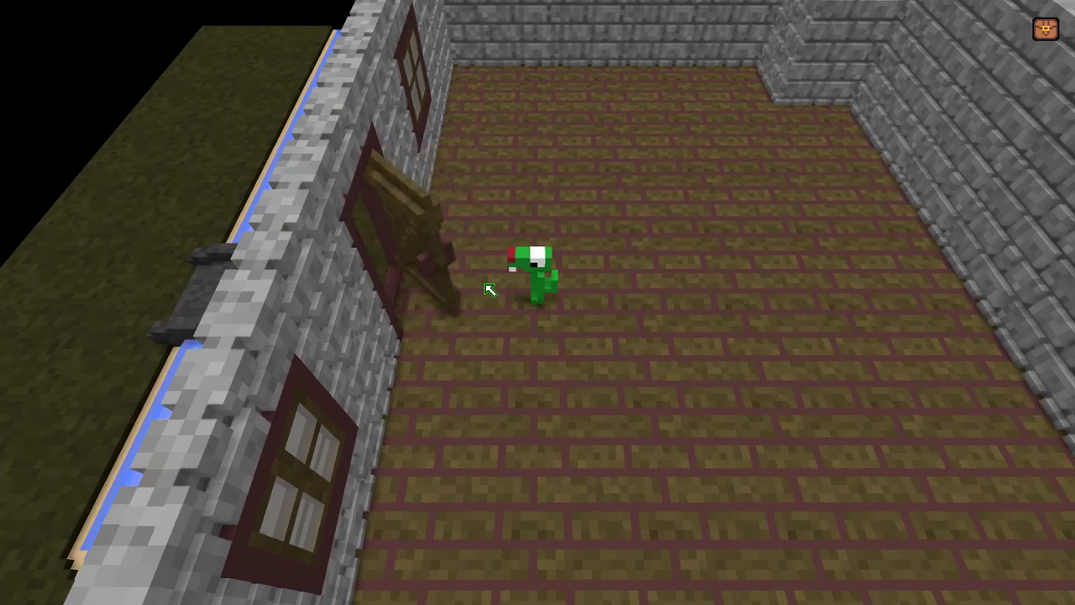
Walk out through the doorway and test opening and closing the window shutters beside the door.
middle_click_drag(487, 286, 367, 188)
key("a")
key("w")
middle_click_drag(685, 276, 677, 215)
key("a")
key("w")
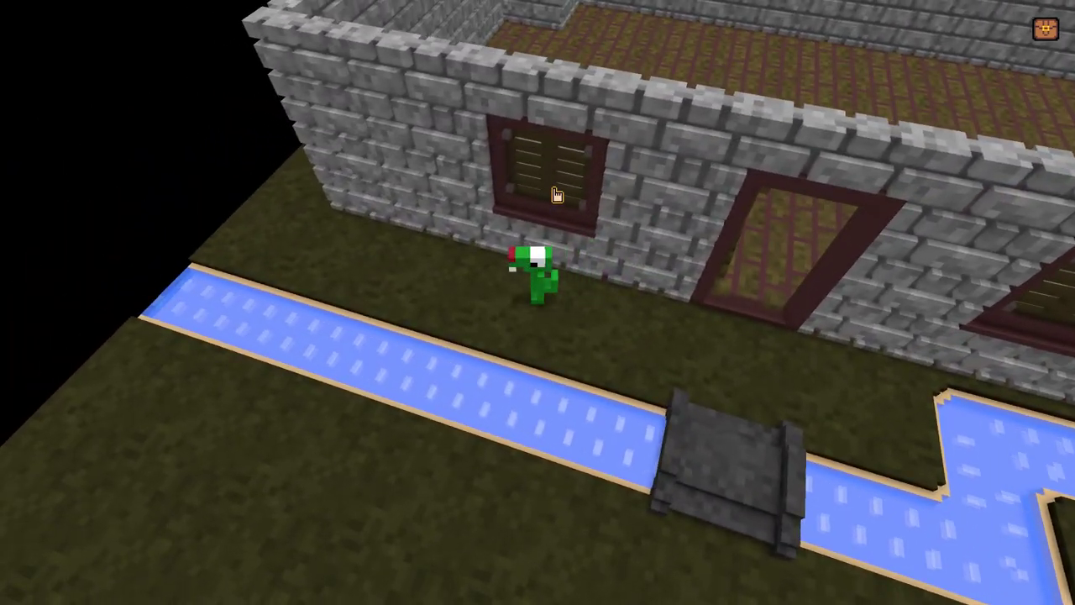
left_click(557, 191)
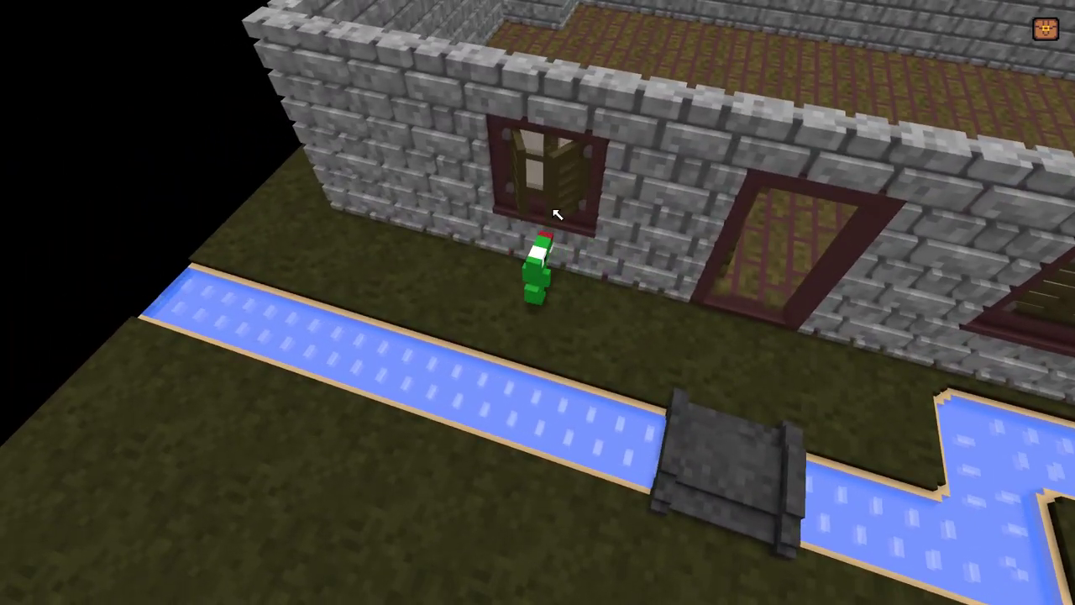
left_click(559, 181)
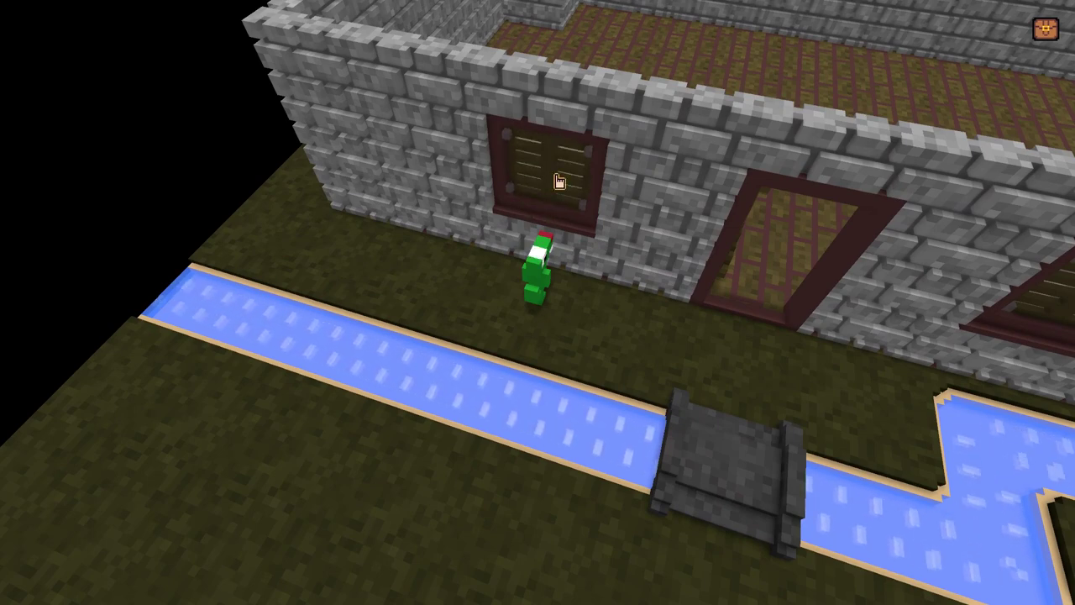
Quit the running game and open the StartArea map in the Map Editor.
key("Escape")
left_click(69, 211)
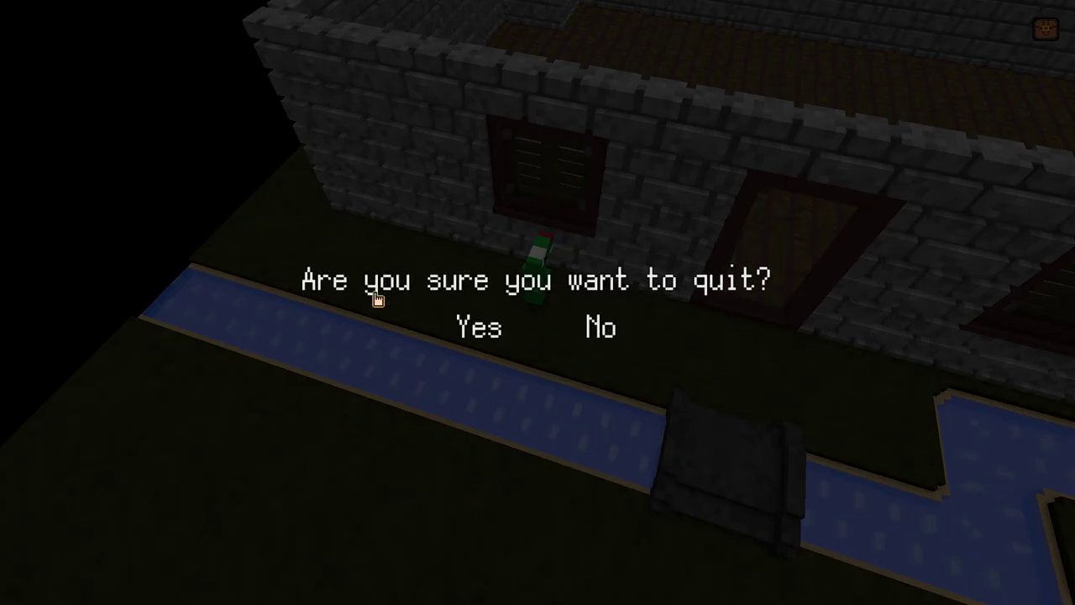
left_click(450, 330)
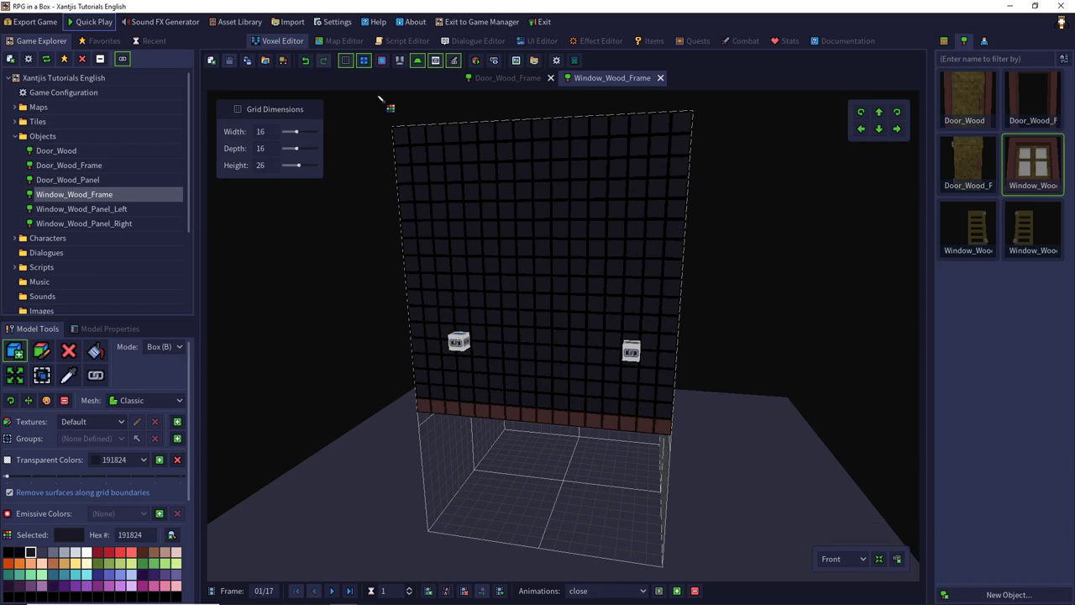
left_click(343, 41)
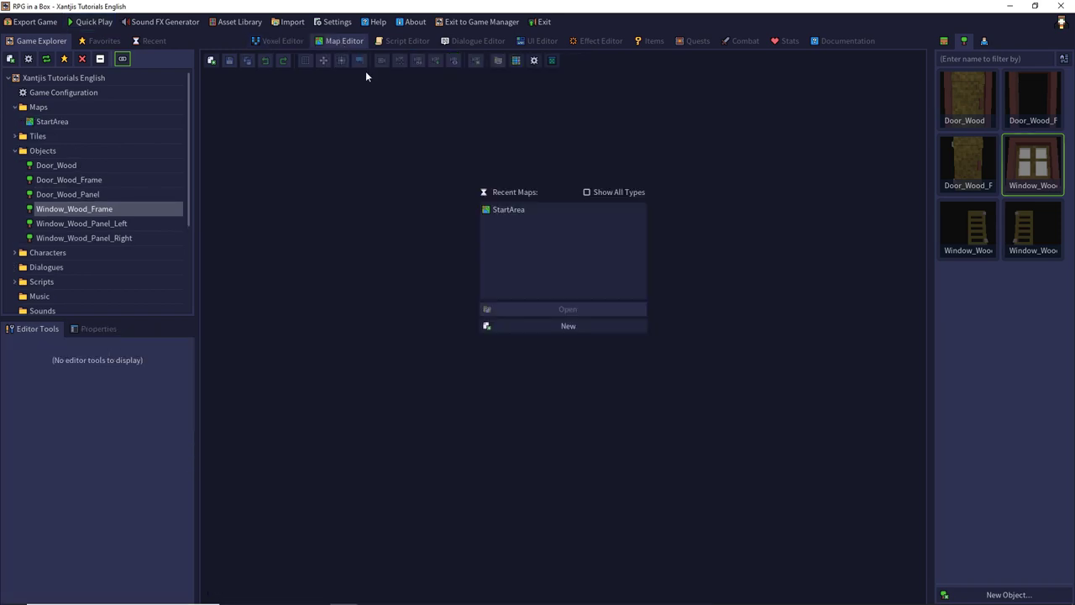
double_click(509, 209)
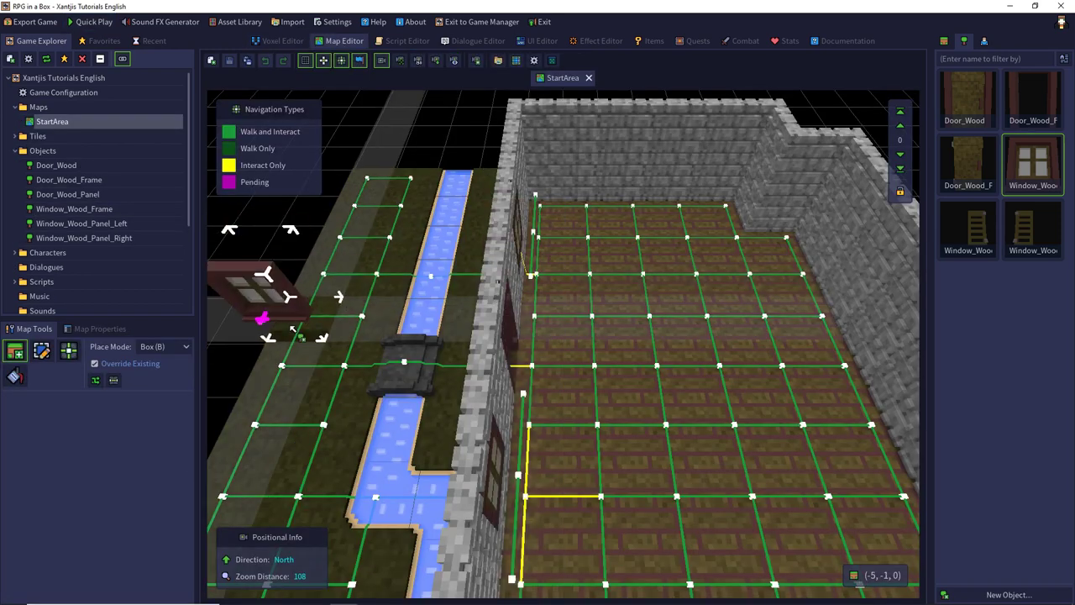
Examine the Walk and Interact navigation points around the window from inside the building with the free camera.
left_click(227, 132)
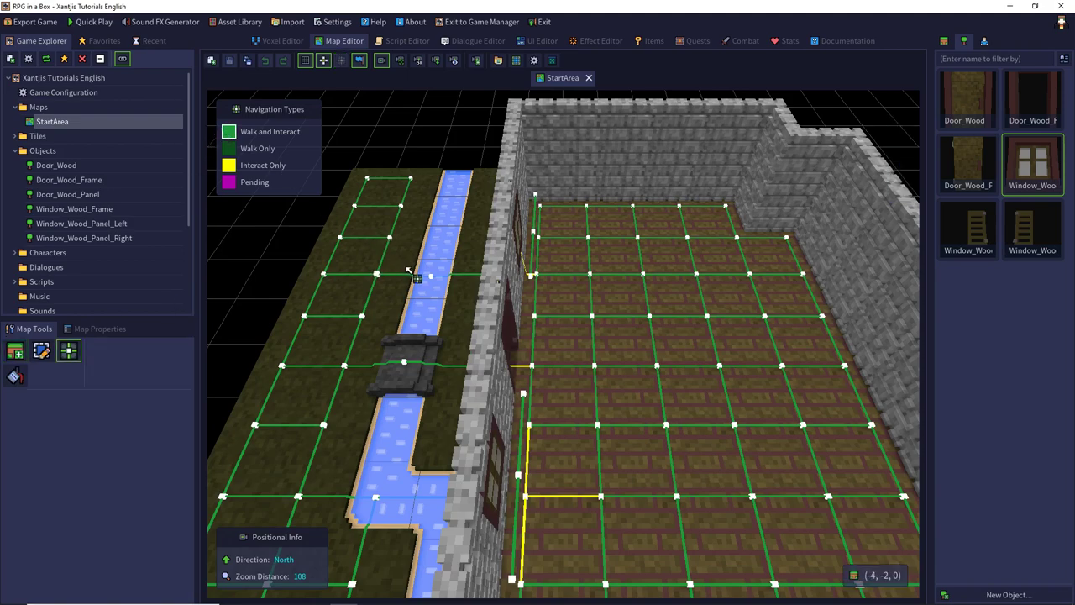
middle_click_drag(408, 281, 294, 247)
left_click(399, 60)
key("w")
key("d")
key("w")
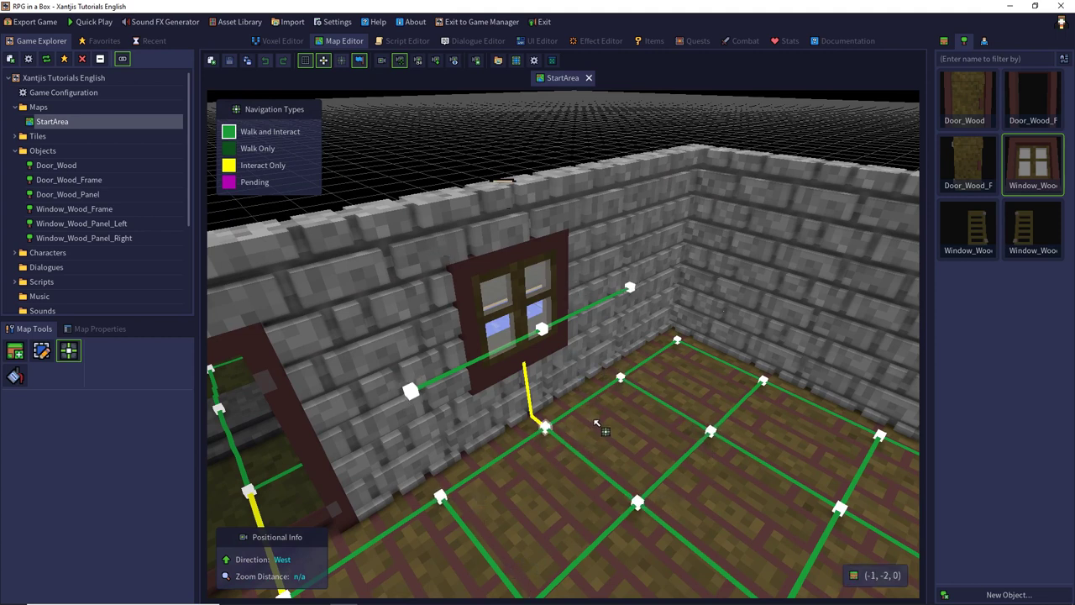
scroll(603, 419, "up", 2)
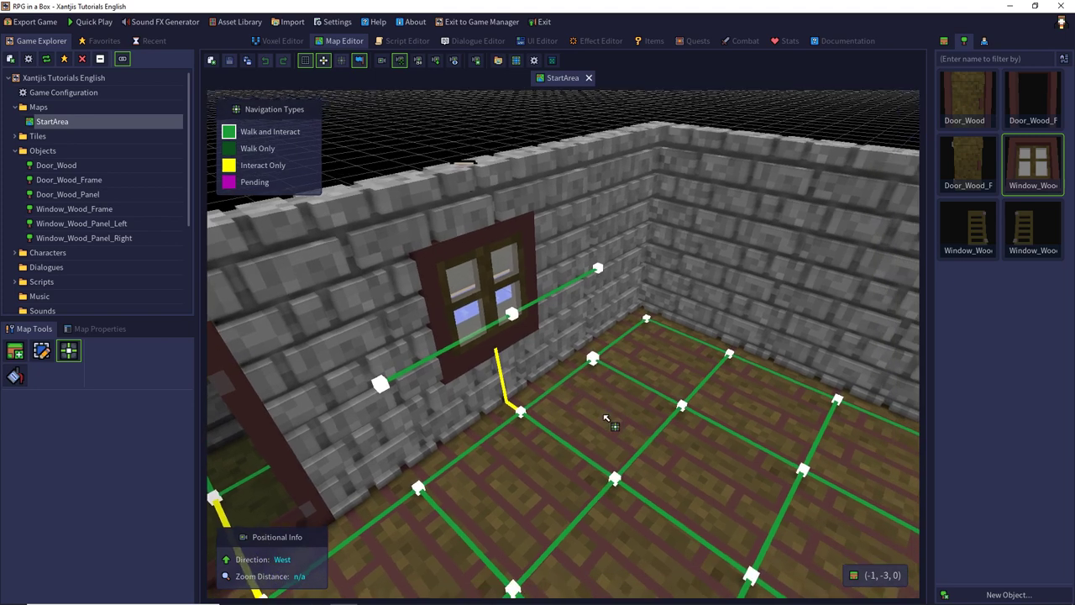
scroll(605, 422, "down", 2)
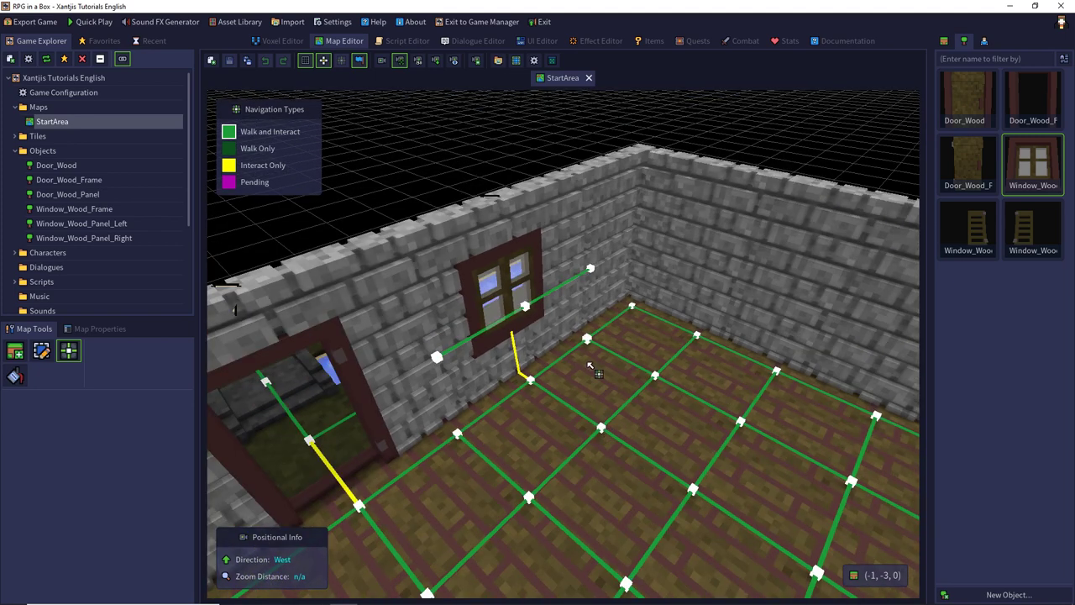
Select the parquet tile in front of the window and the stone ledge below it to inspect their navigation.
left_click(43, 351)
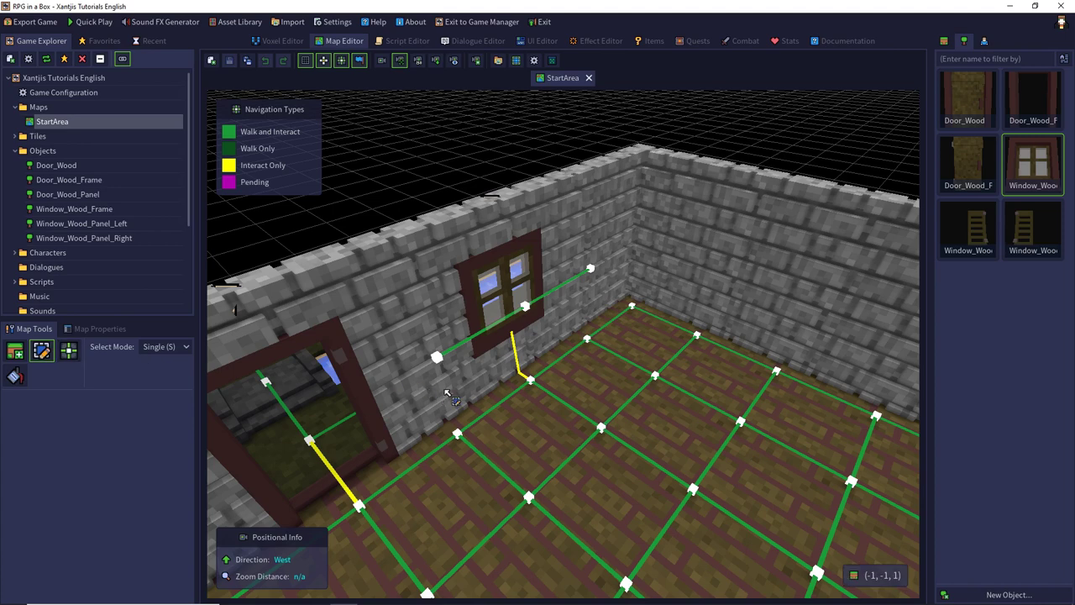
left_click(541, 411)
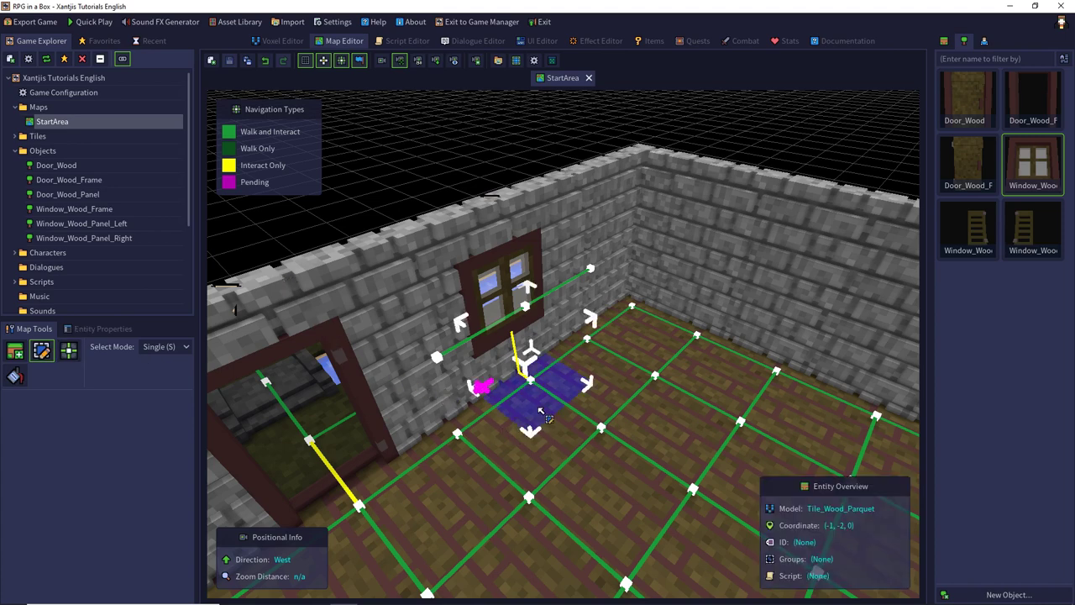
left_click(501, 363)
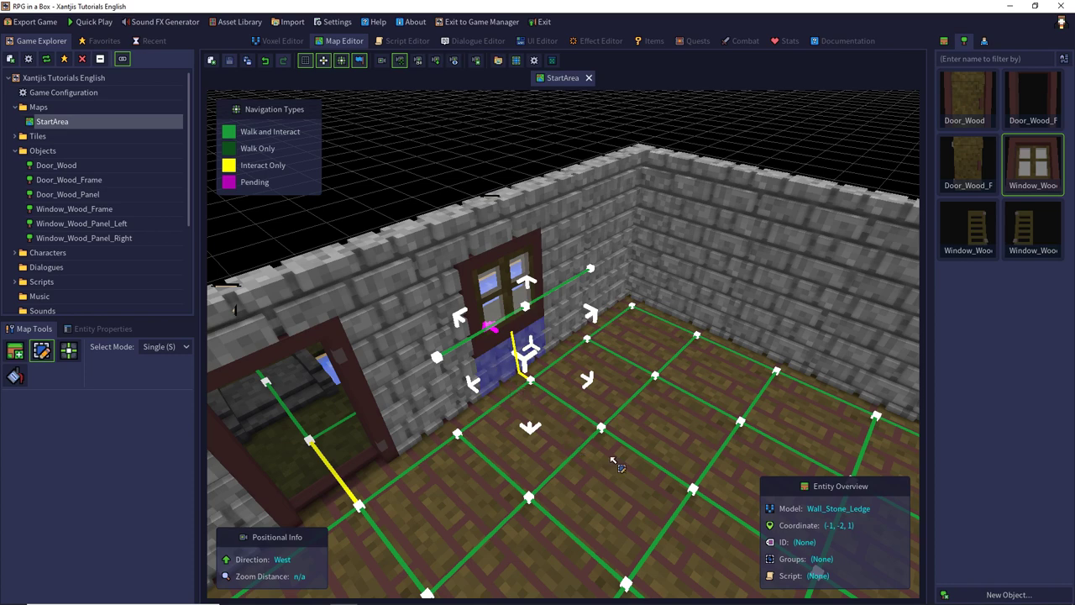
left_click(592, 433)
left_click(227, 132)
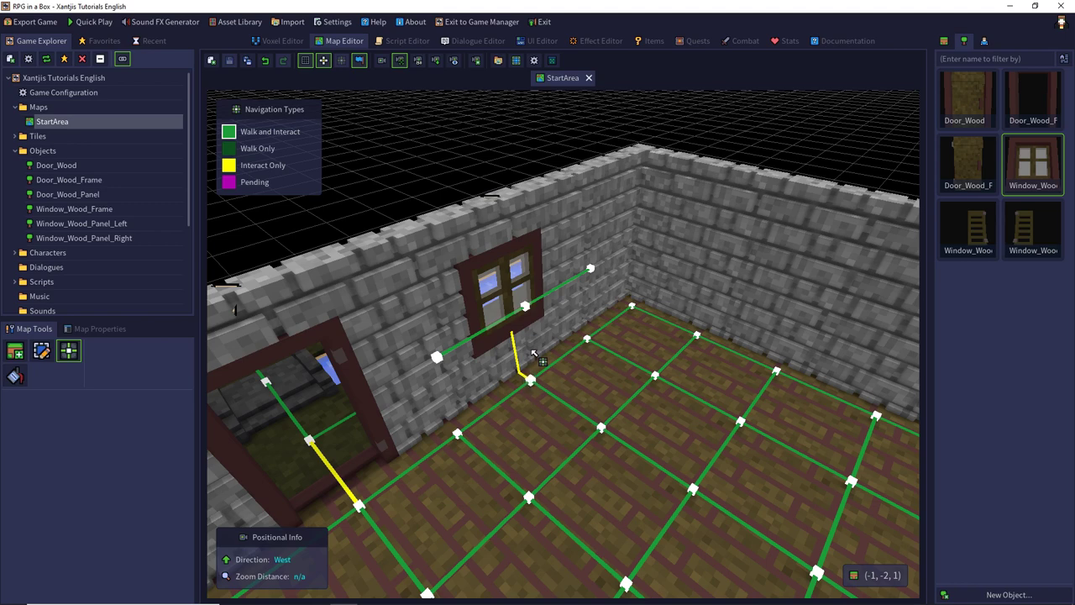
Try deleting the parquet floor tile in front of the window.
left_click(42, 351)
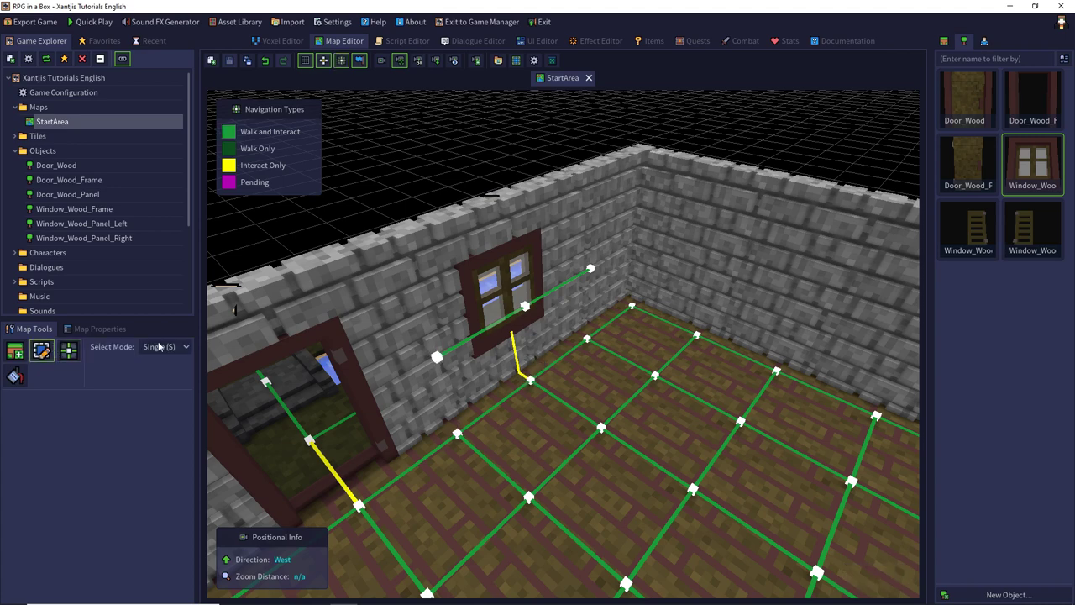
left_click(528, 414)
key("Delete")
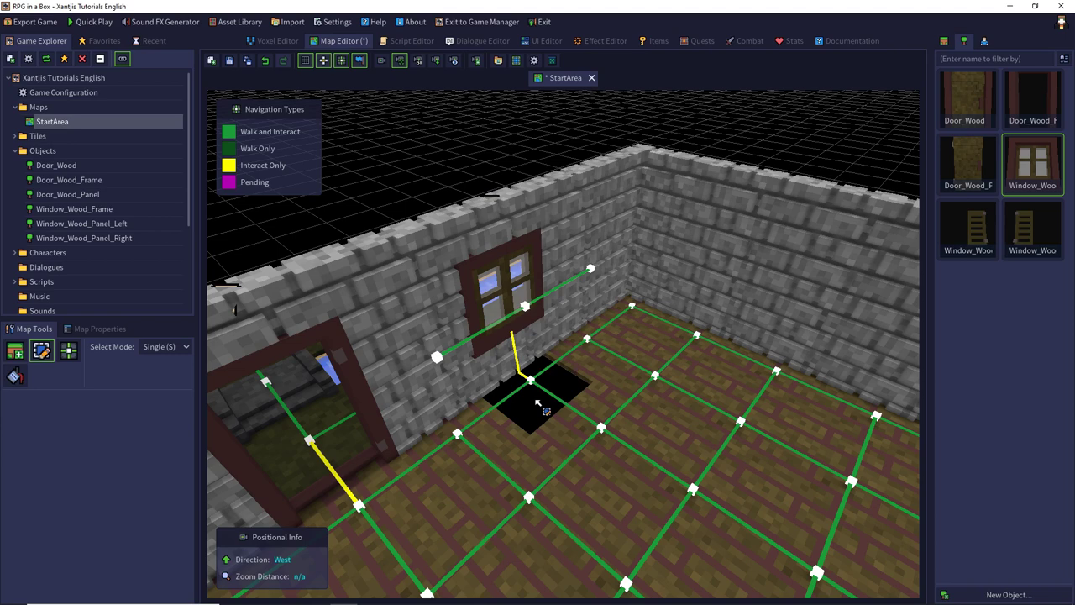
Delete the stone ledge wall tile below the window and undo that deletion.
left_click(537, 405)
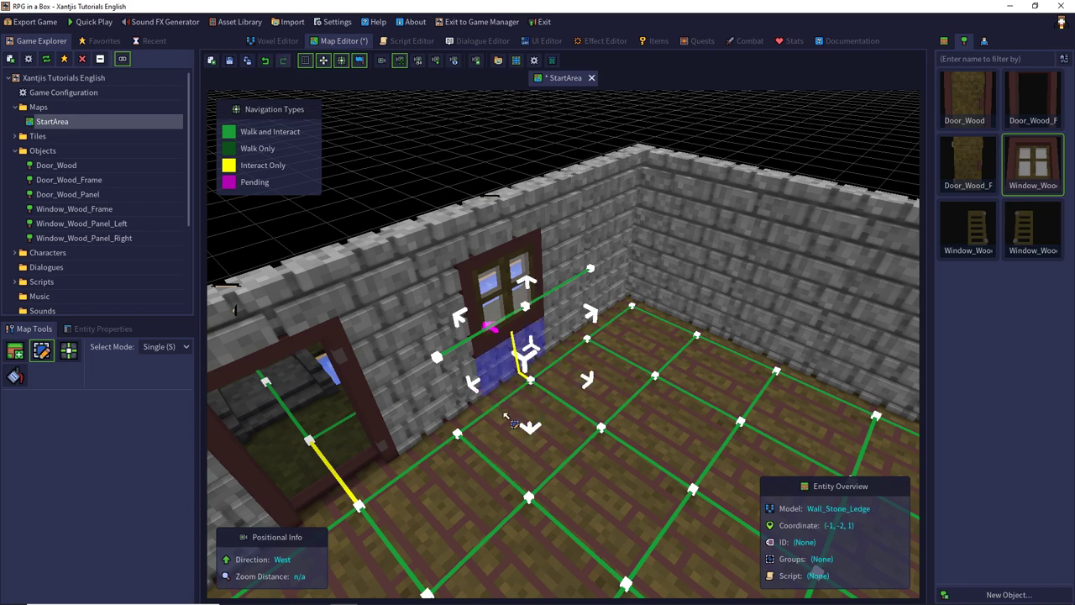
key("Delete")
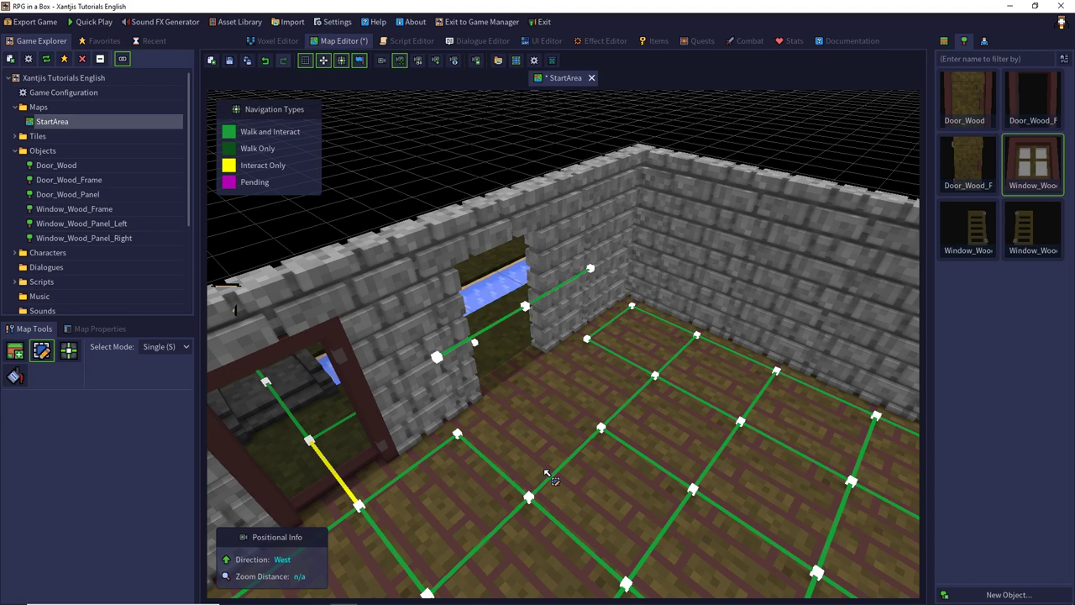
scroll(546, 473, "down", 2)
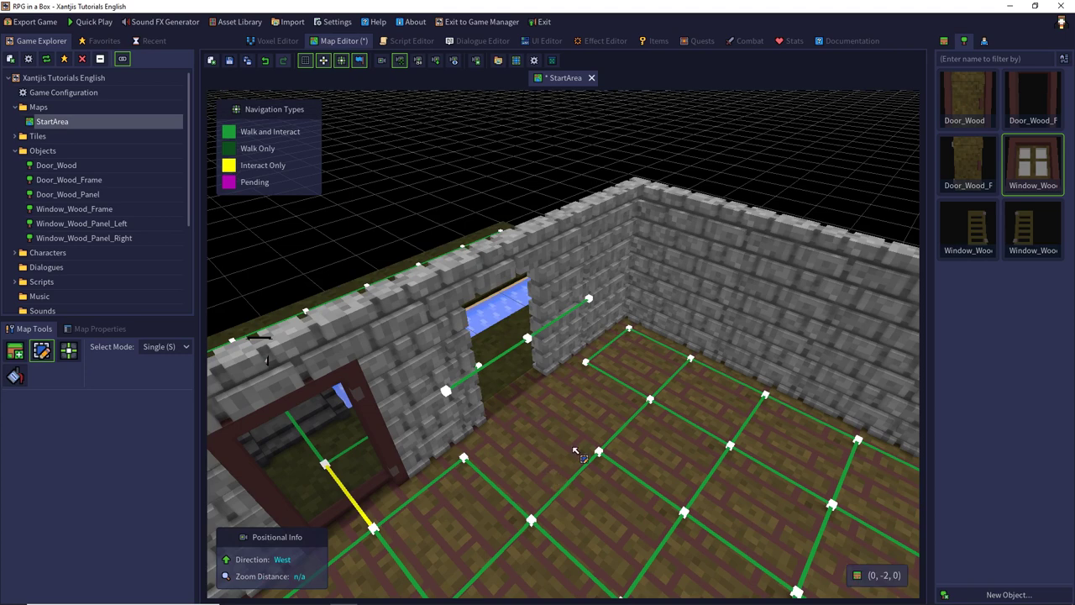
left_click(263, 63)
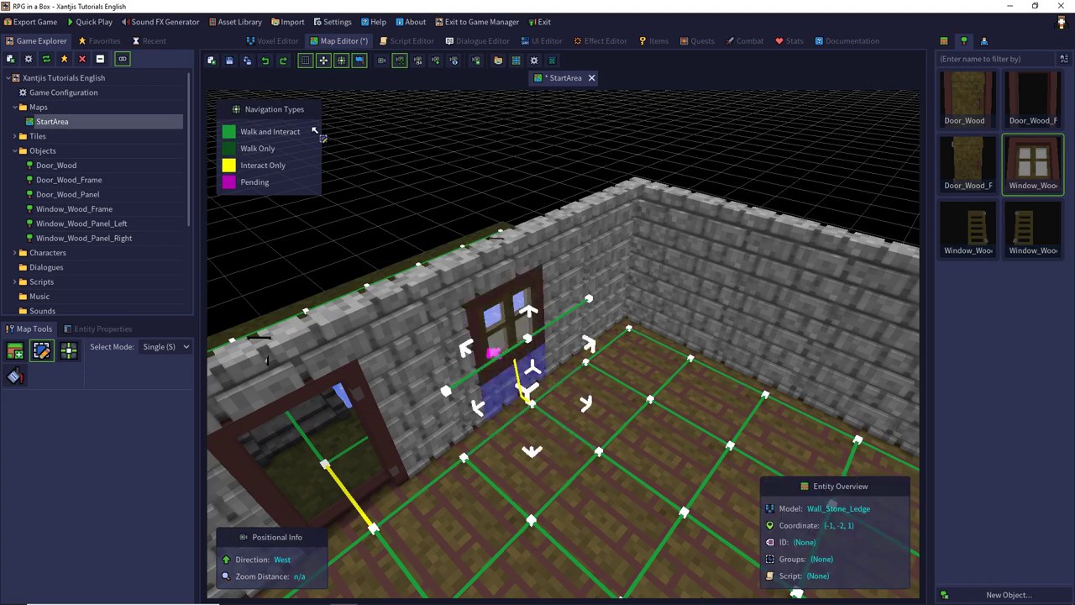
Save the StartArea map, choose the Stairs_Stone2 tile and set the editing level to 1.
key("ctrl+s")
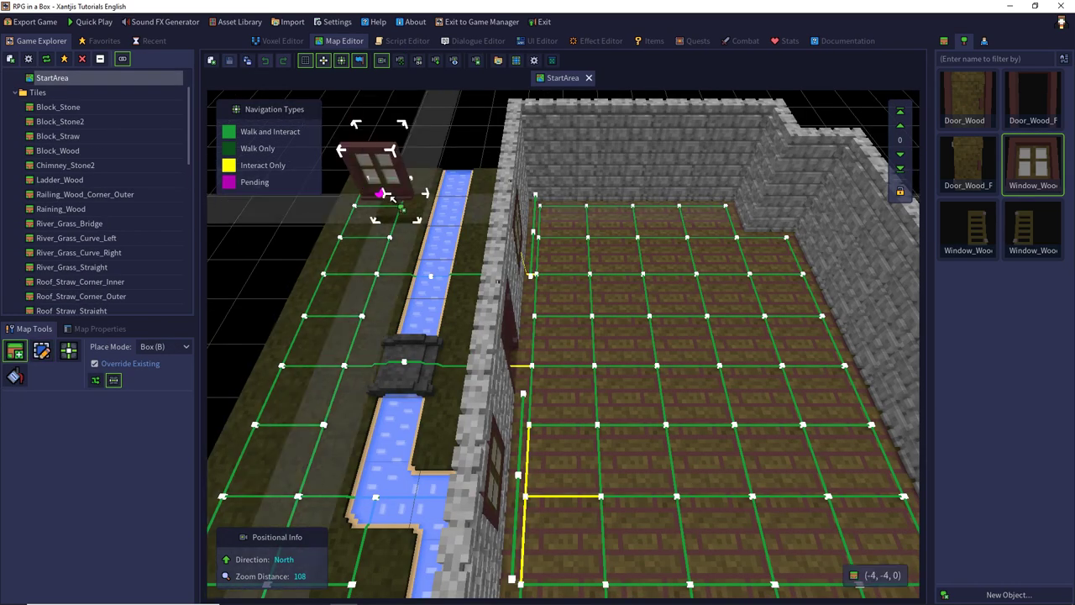
middle_click_drag(378, 187, 672, 181)
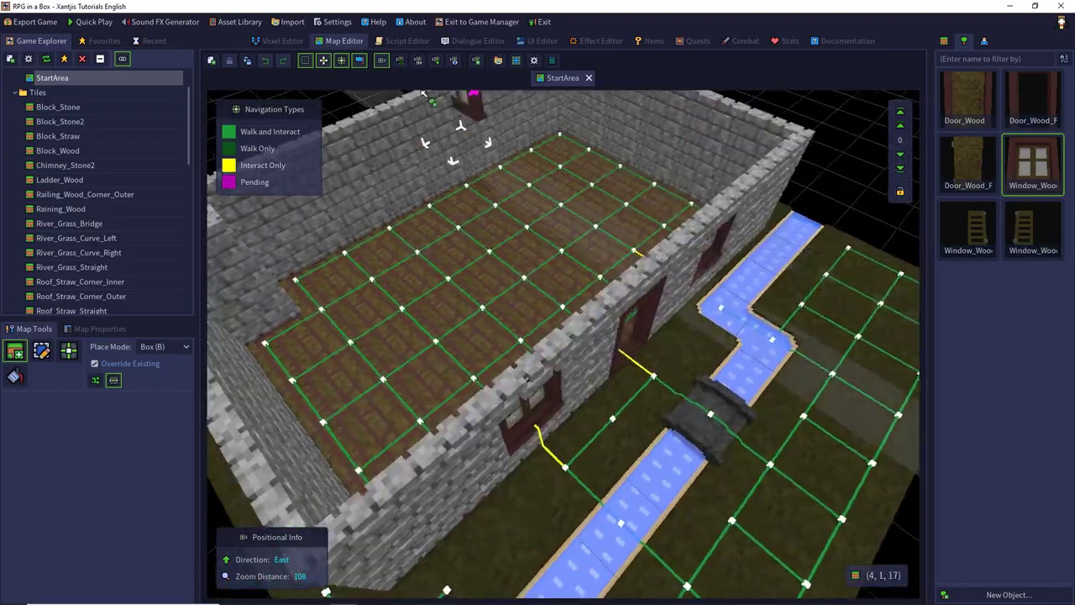
left_click(399, 62)
scroll(579, 259, "down", 3)
middle_click_drag(580, 259, 543, 249)
left_click(944, 40)
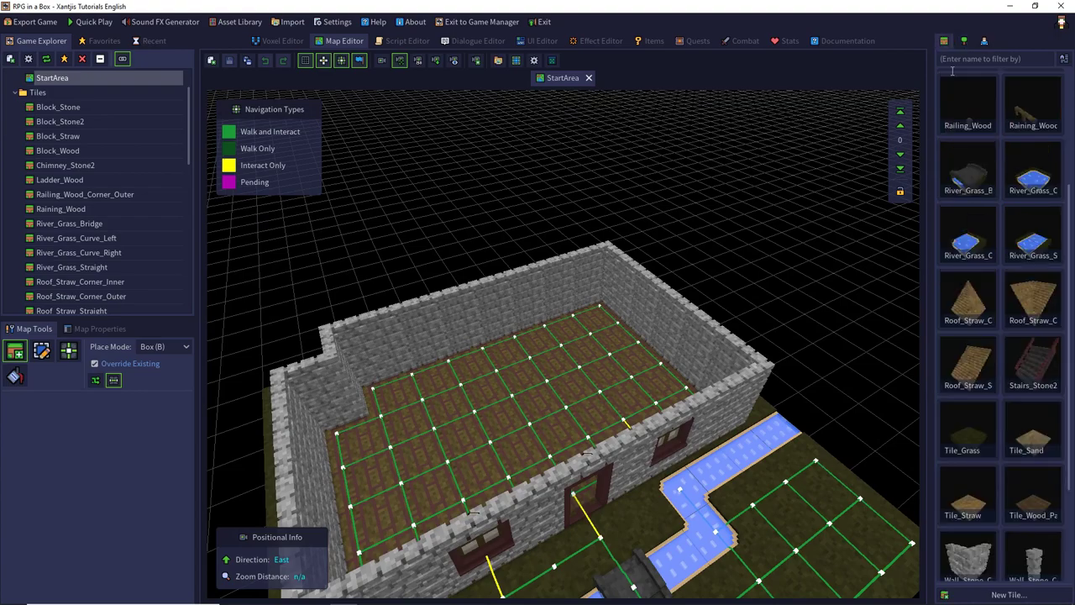
left_click(1040, 391)
middle_click_drag(806, 311, 782, 349)
left_click(899, 125)
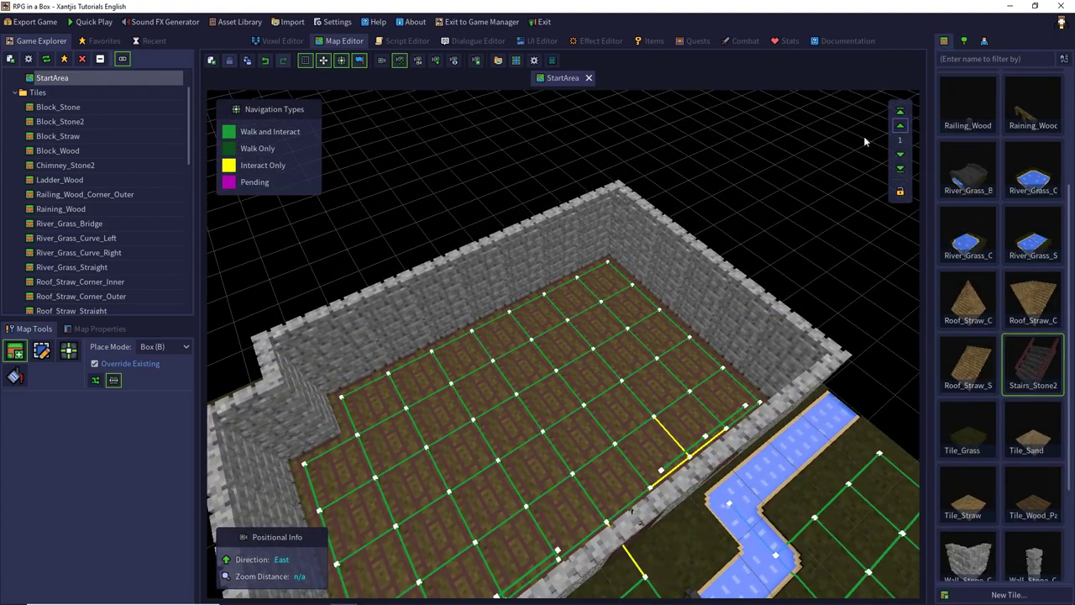
Remove the navigation points in the middle of the room's floor and place two rotated Stairs_Stone2 tiles side by side there.
left_click(230, 133)
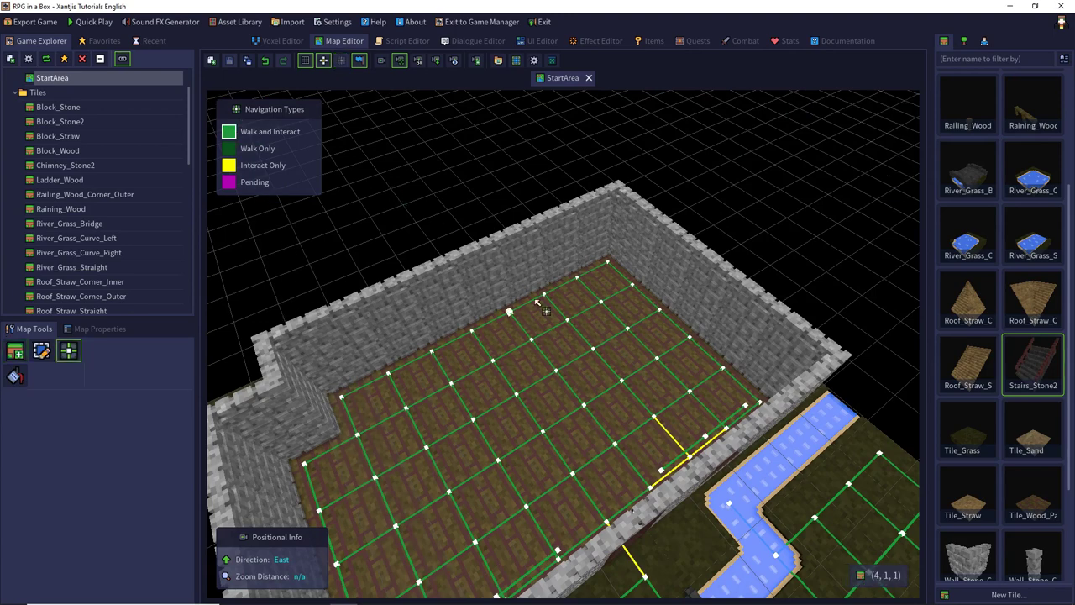
left_click(597, 360)
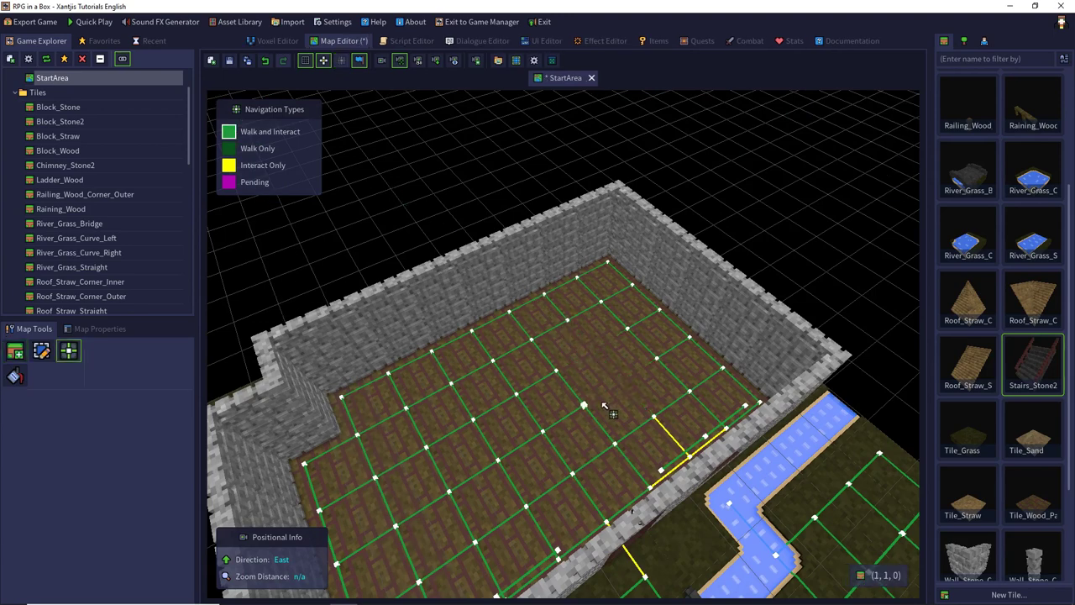
left_click(1052, 362)
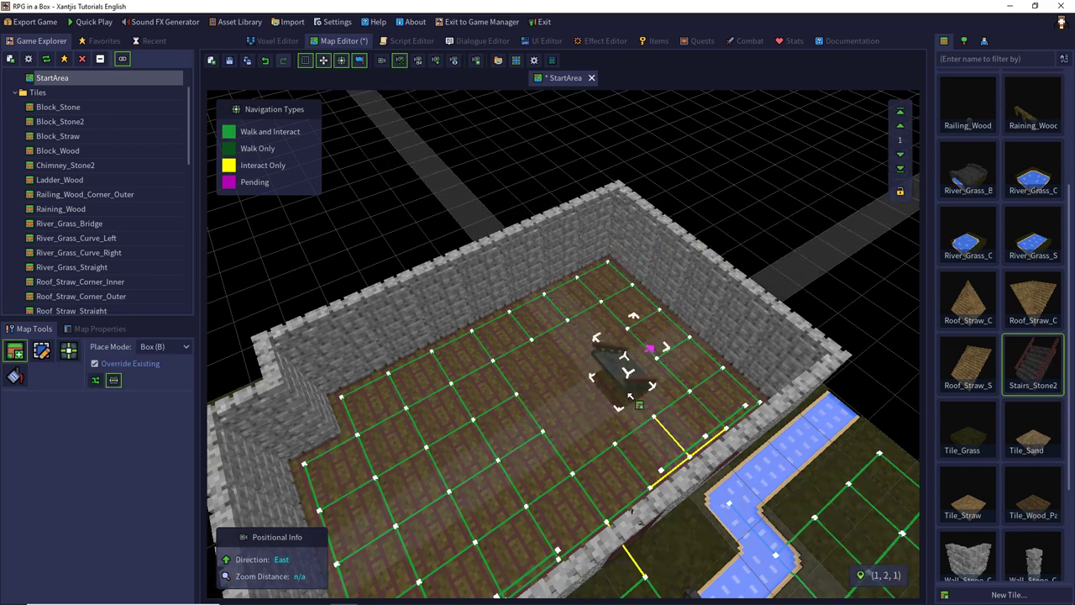
key("r")
left_click(608, 404)
left_click(592, 411)
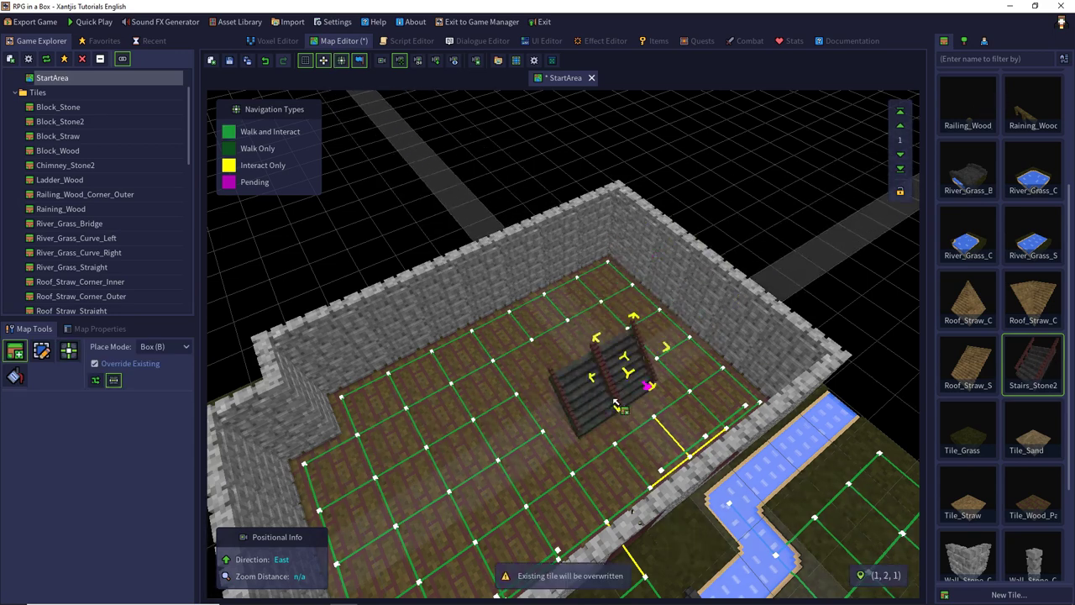
Set the editing level to 17 and place two Stairs_Stone2 tiles side by side to extend the staircase upward.
left_click(614, 402)
left_click(615, 401)
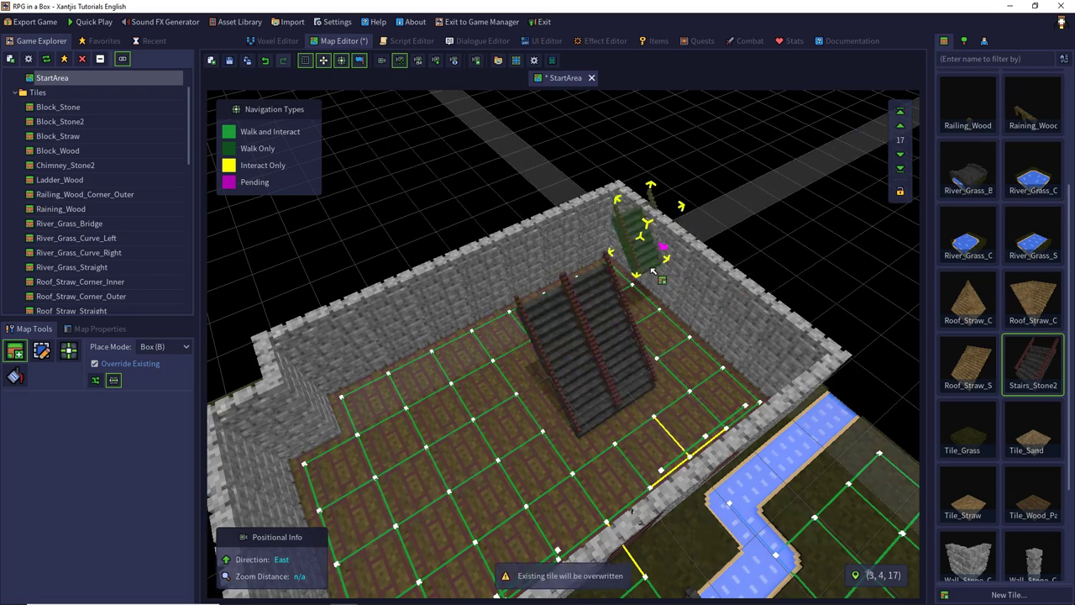
left_click(43, 352)
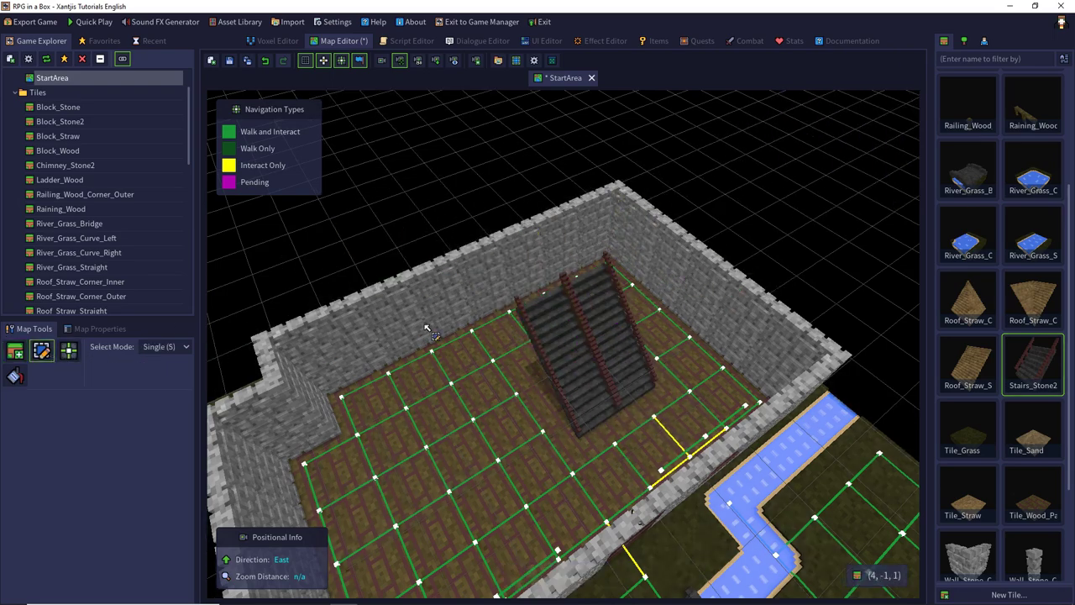
middle_click_drag(426, 325, 370, 314)
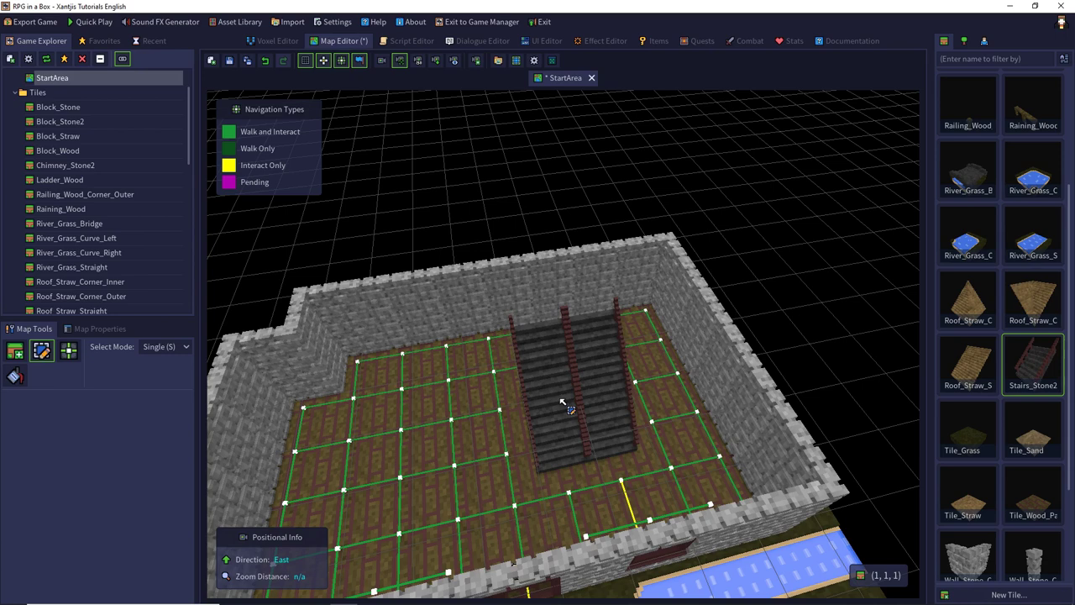
Open the Stairs_Stone2 model for editing and examine the railings in each of its three frames.
double_click(1037, 364)
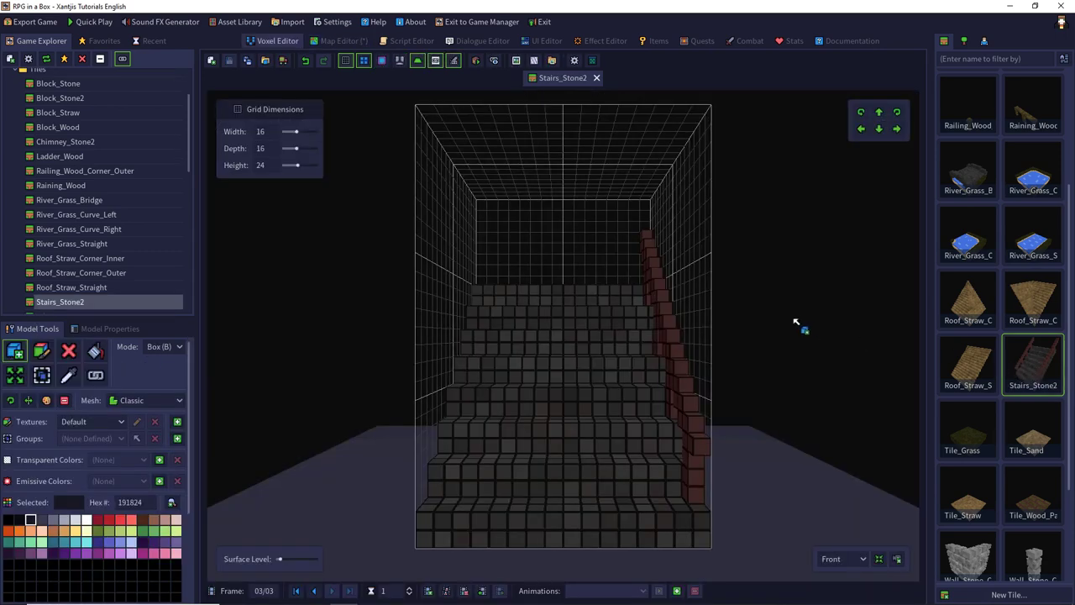
left_click(316, 592)
left_click(316, 592)
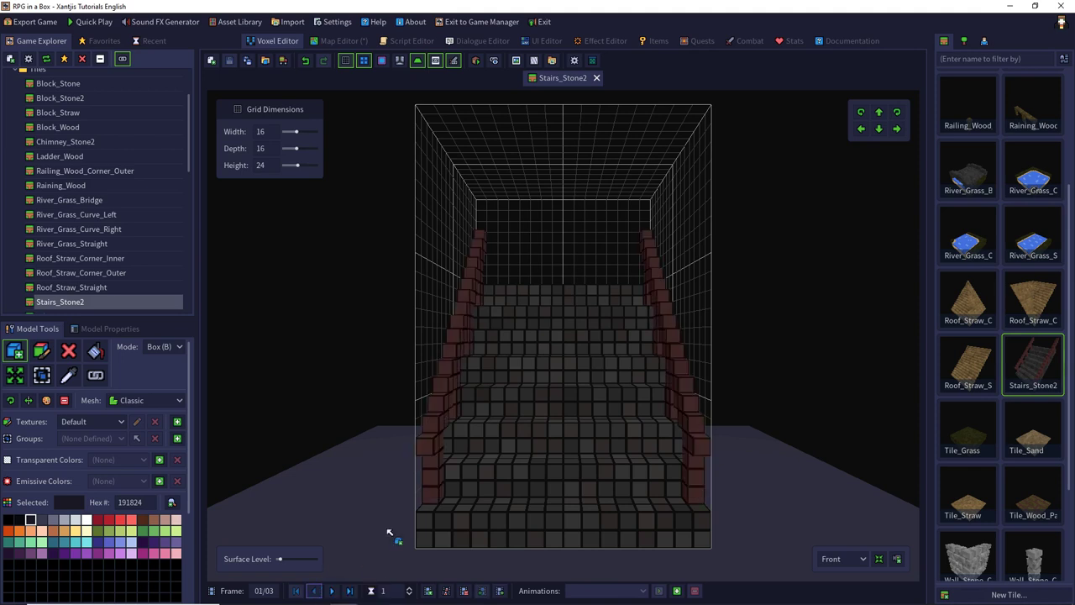
left_click(330, 592)
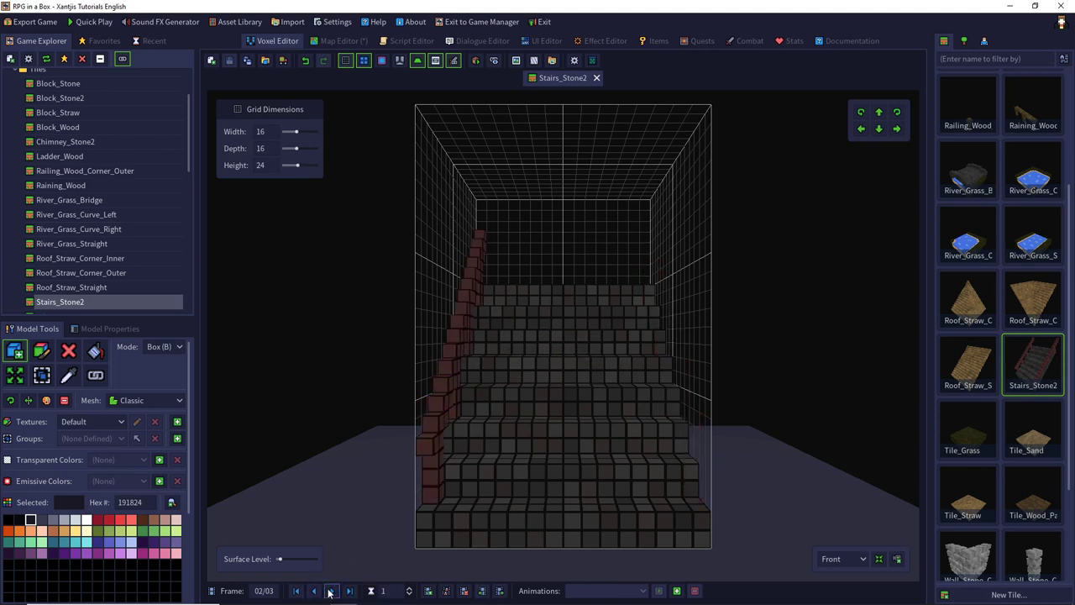
left_click(336, 592)
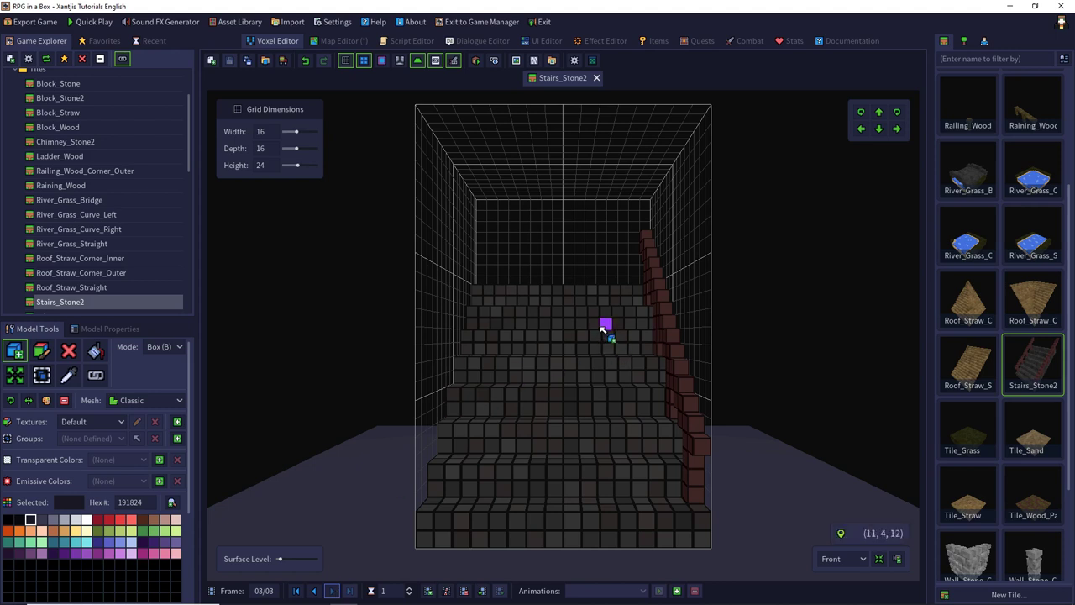
left_click(677, 590)
left_click(636, 245)
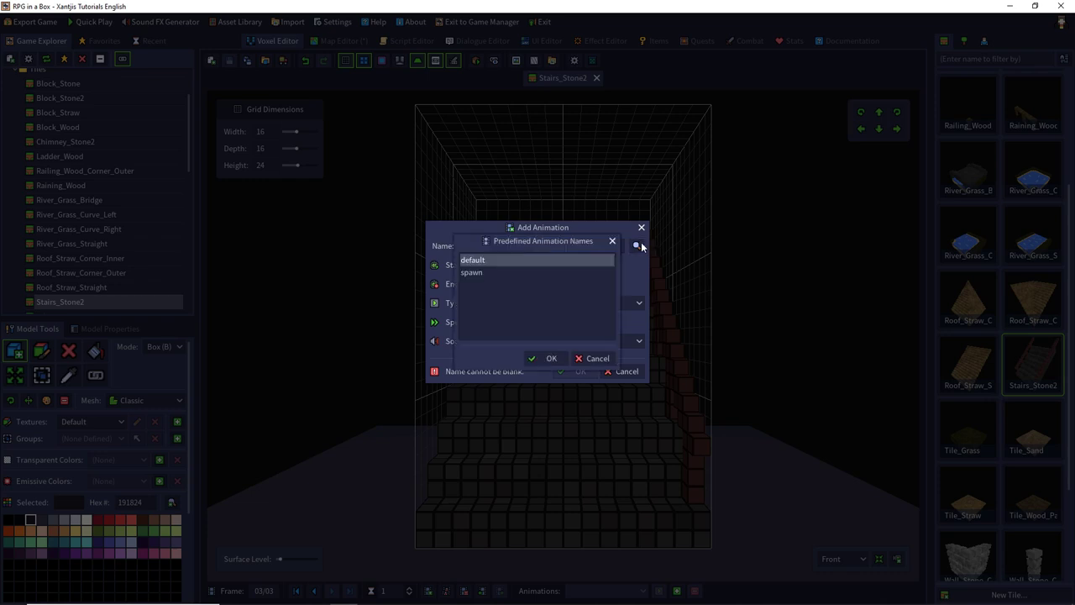
left_click(612, 242)
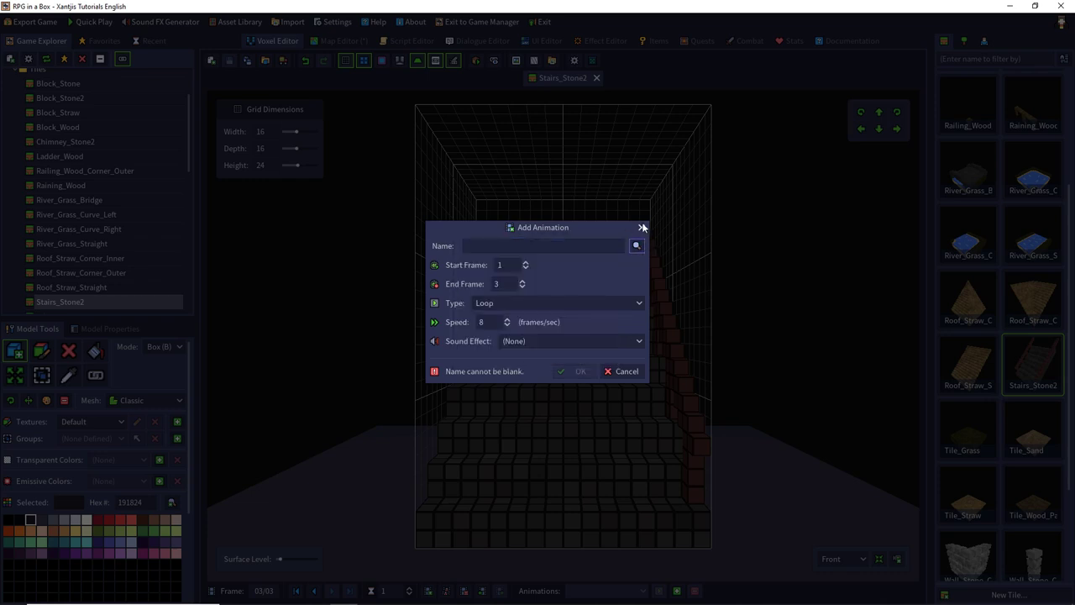
left_click(643, 228)
Set the Default Initial Frame of the Stairs_Stone2 model to 1 and return to the StartArea map.
left_click(107, 329)
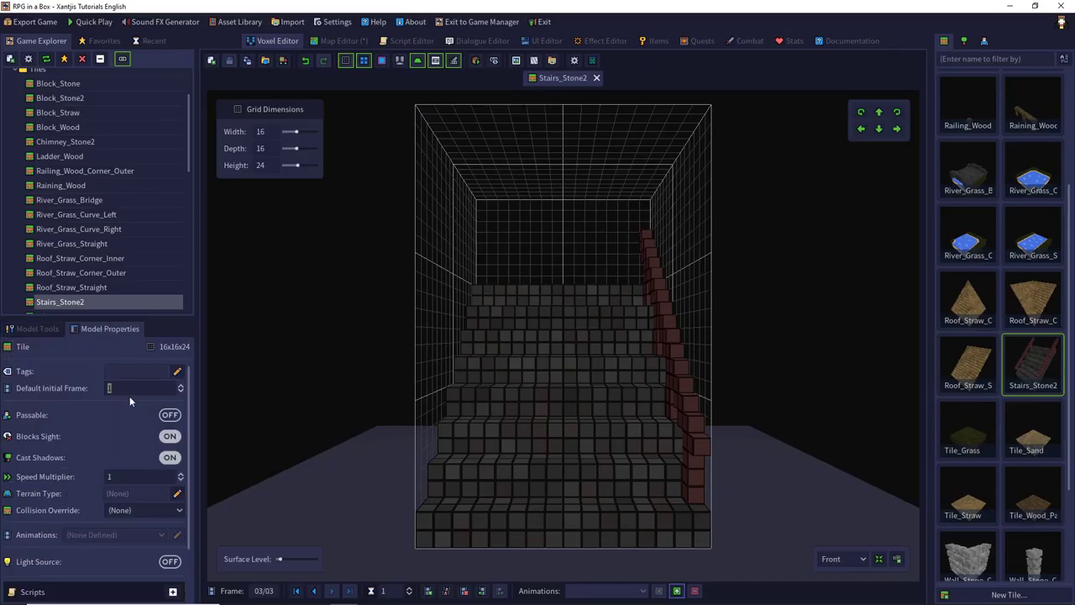
left_click(124, 388)
type("1")
left_click(333, 41)
Set the Initial Frame to 2 for both the lower and upper tiles of the left-hand stair column.
left_click(39, 330)
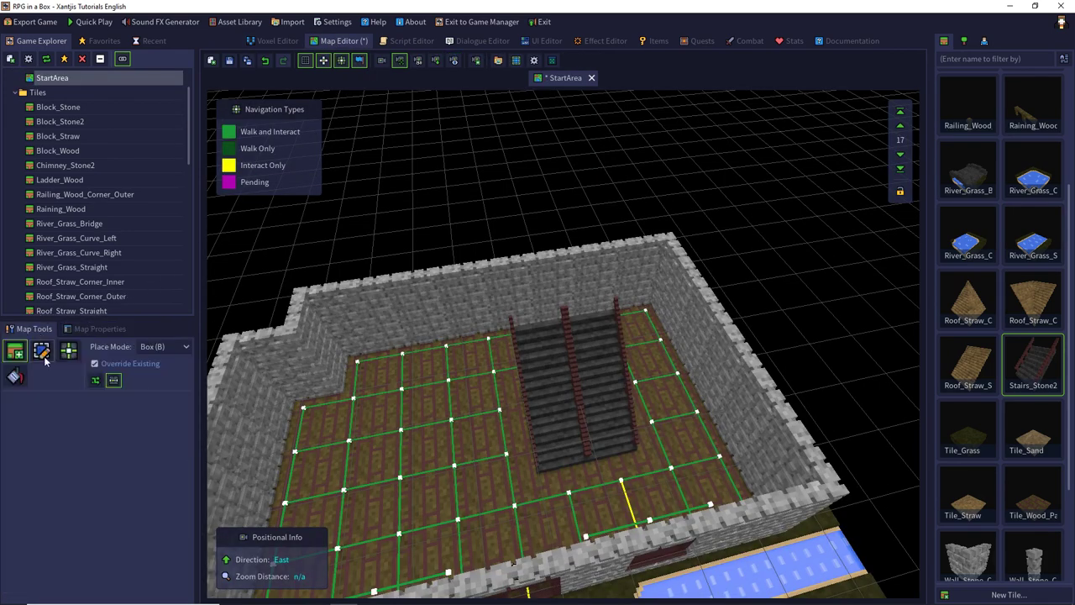
left_click(41, 350)
left_click(586, 476)
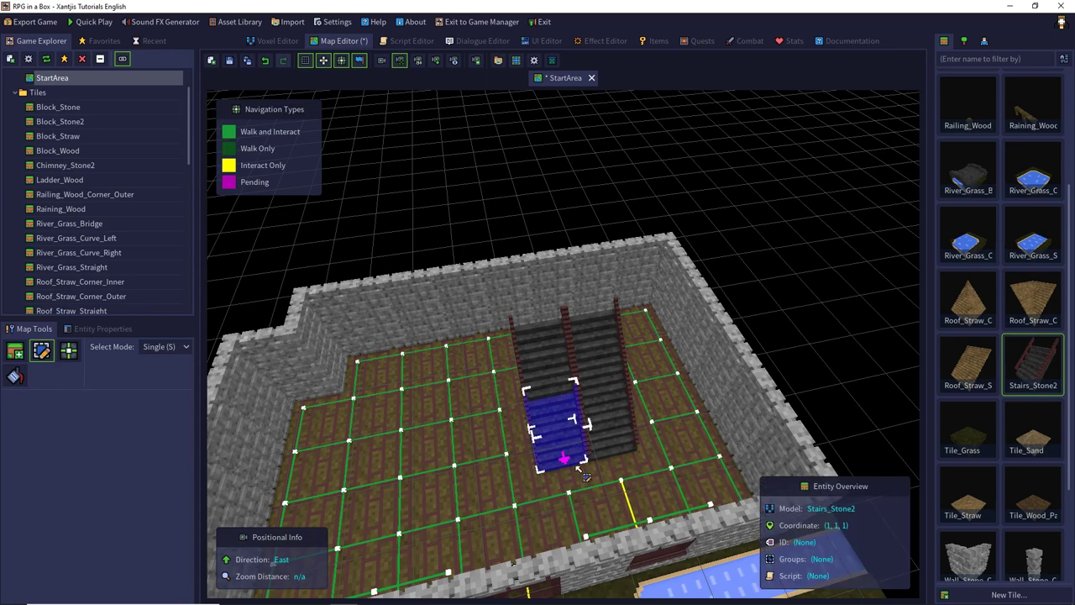
left_click(110, 332)
left_click(181, 419)
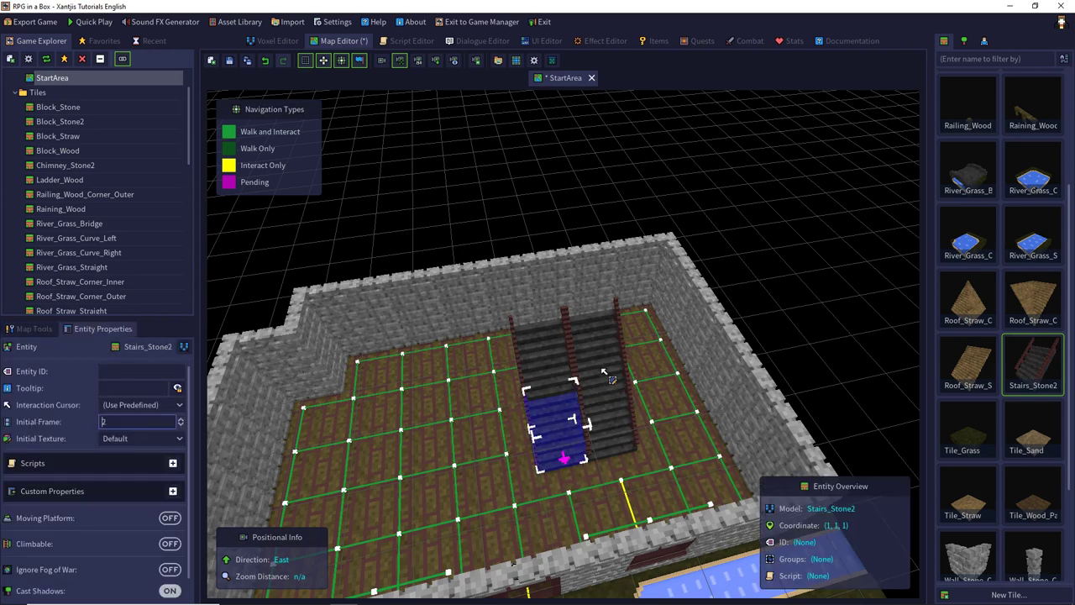
left_click(181, 425)
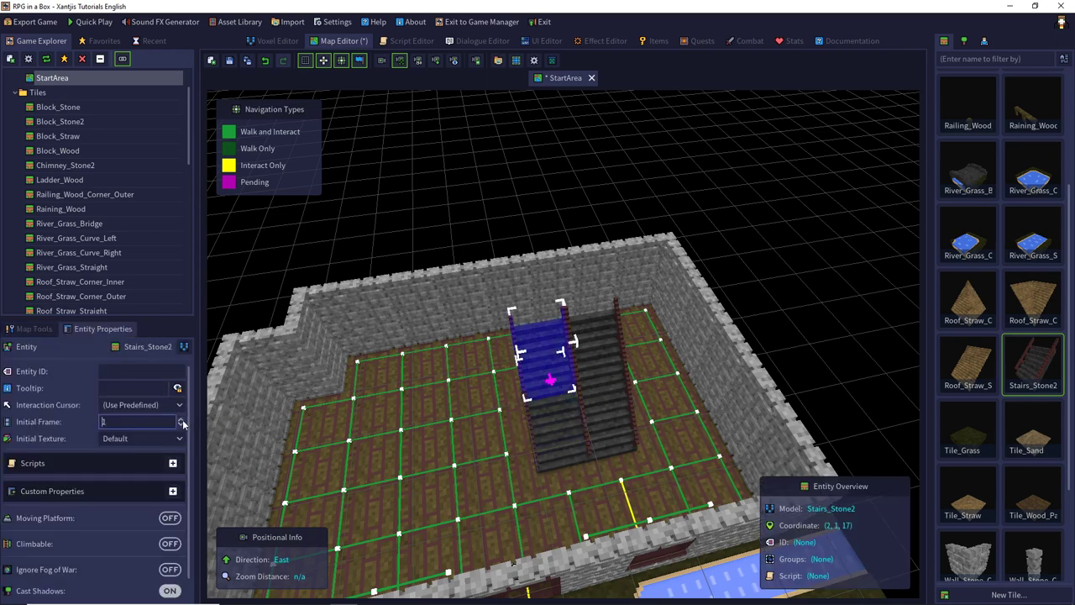
Set the Initial Frame to 3 for both the lower and upper tiles of the right-hand stair column.
left_click(602, 431)
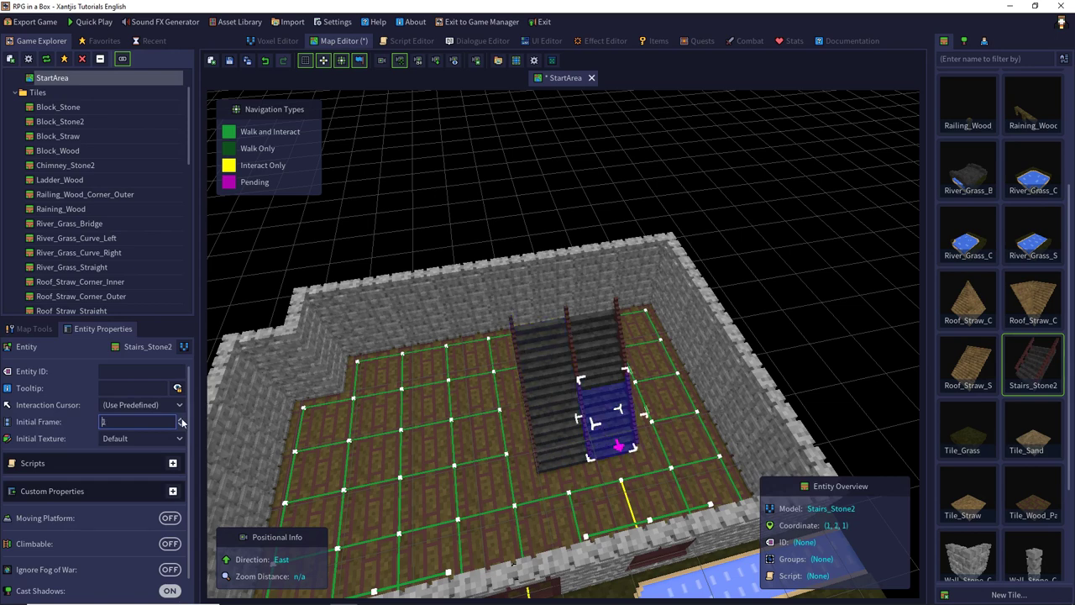
left_click(182, 420)
left_click(181, 420)
left_click(592, 347)
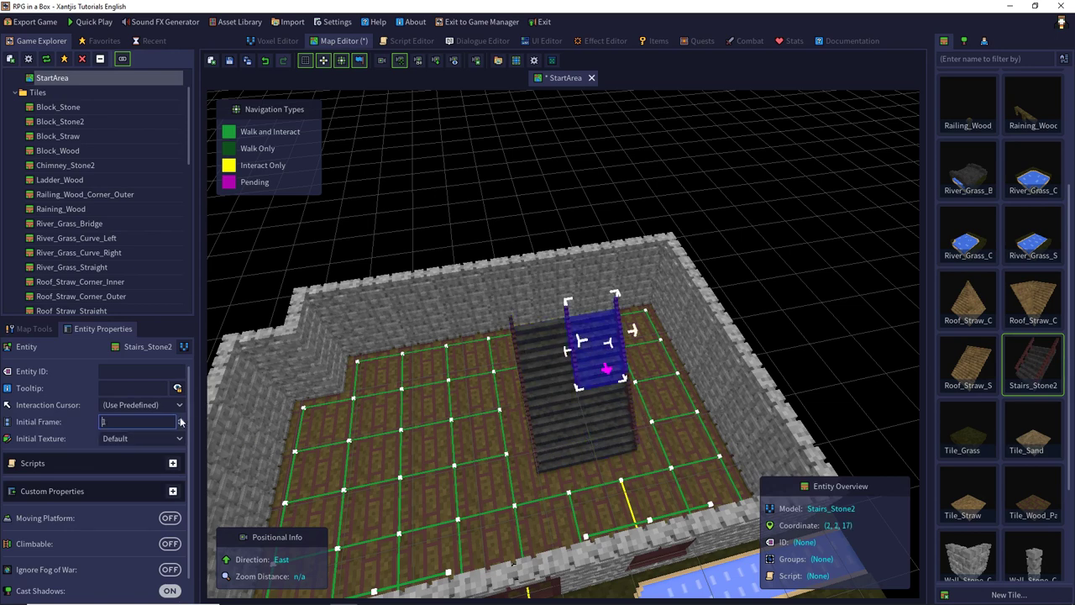
left_click(180, 420)
left_click(181, 419)
scroll(412, 299, "up", 3)
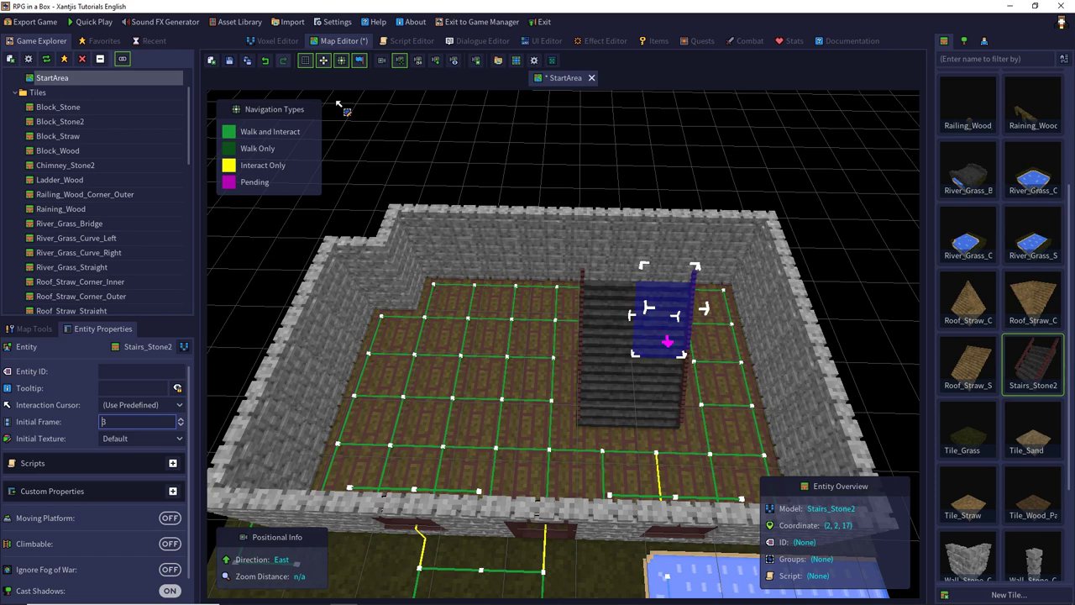
Choose the wood parquet floor tile, set the editing level to 33 and place a row along the building's north wall.
left_click(1030, 503)
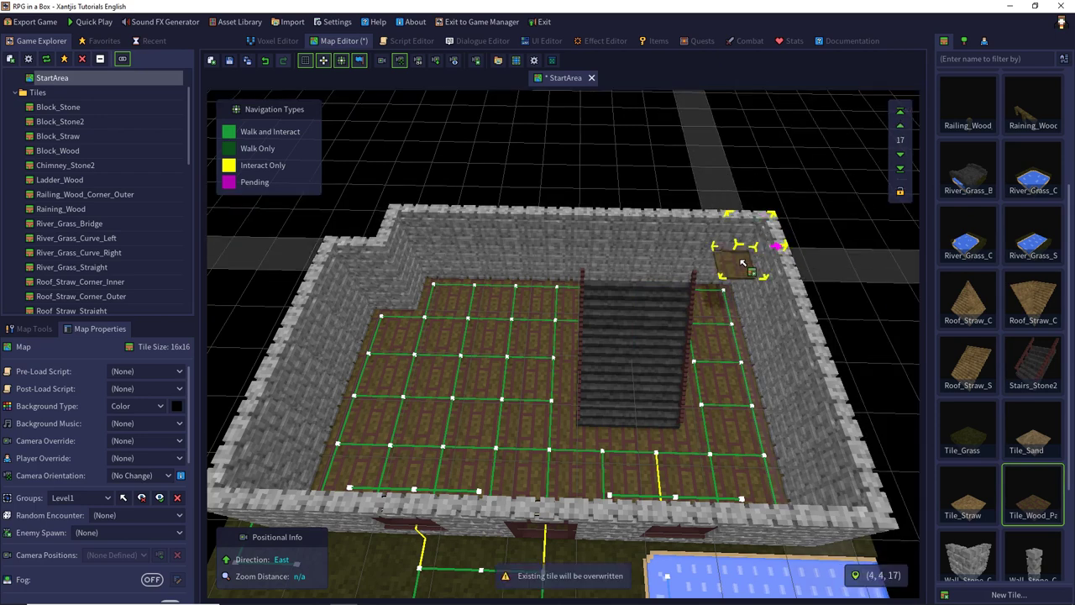
left_click(902, 113)
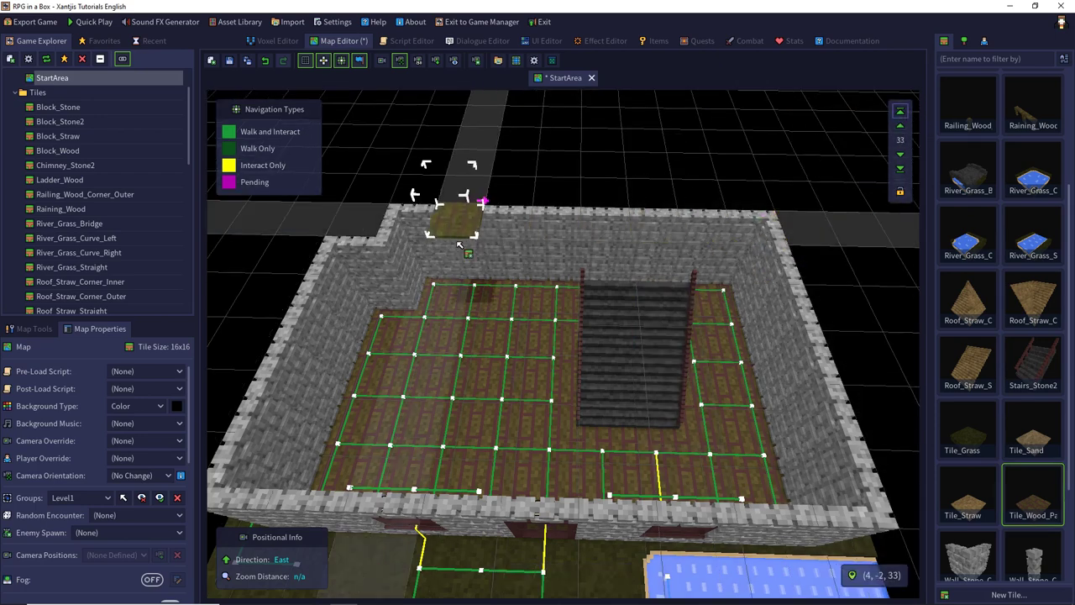
left_click_drag(357, 274, 272, 482)
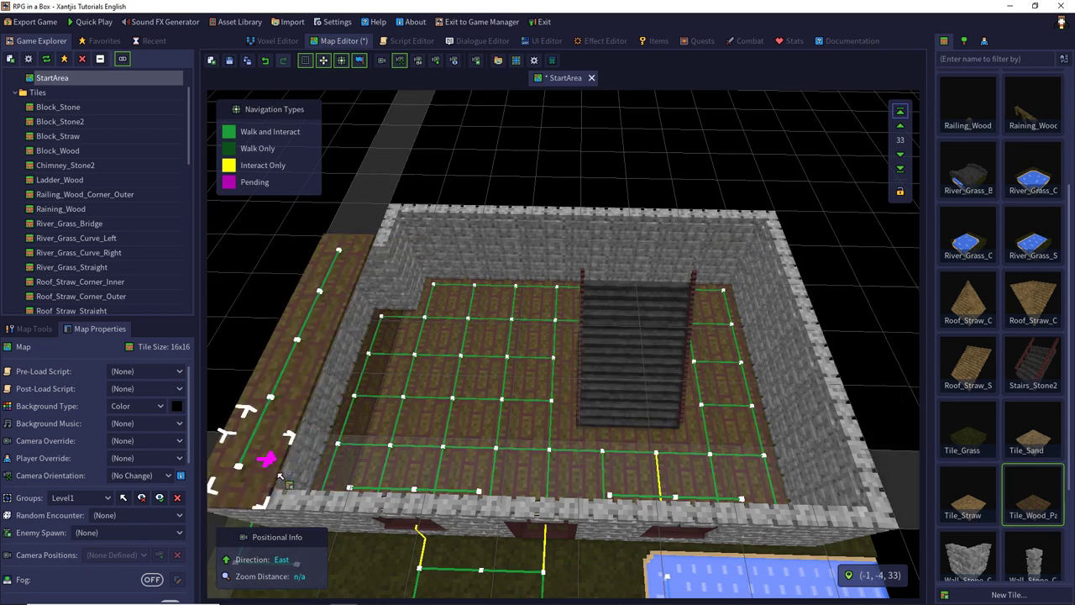
Fill the rest of the building's upper floor with parquet tiles, leaving a two-by-two opening above the stairs.
left_click(34, 329)
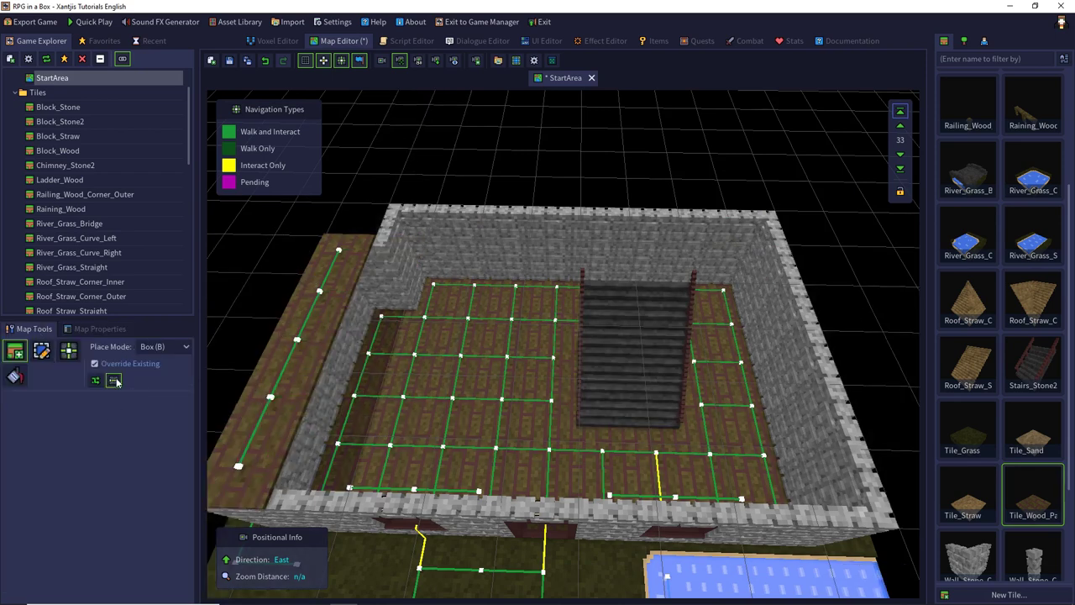
key("a")
key("w")
middle_click_drag(360, 341, 370, 296)
key("w")
key("s")
left_click_drag(452, 273, 613, 286)
Connect the lower and upper floors with Walk and Interact navigation along both stair columns, and link the two paths crosswise.
left_click(236, 135)
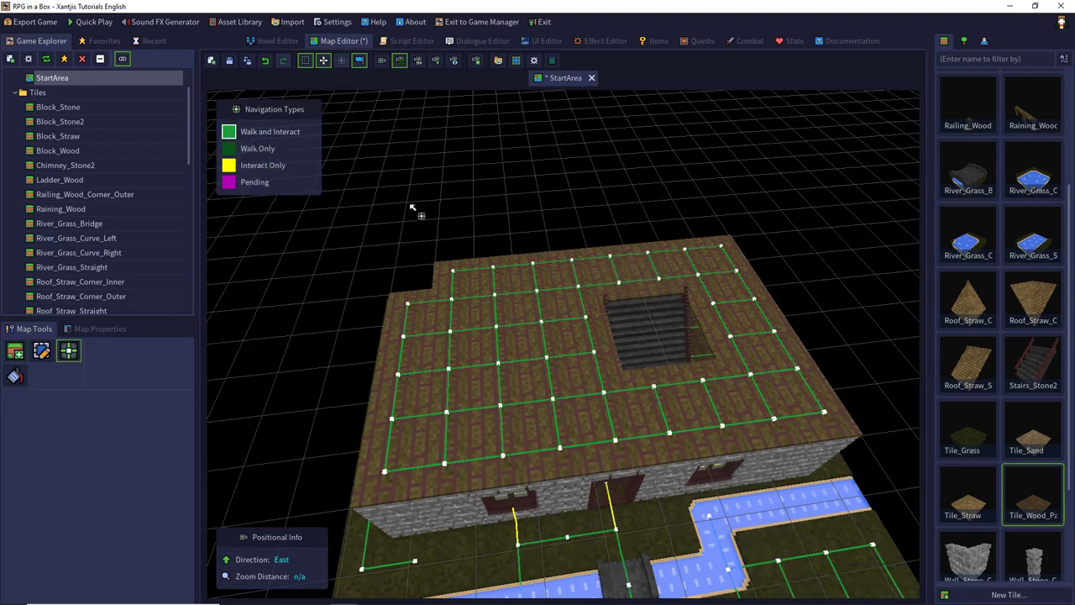
middle_click_drag(415, 207, 679, 317)
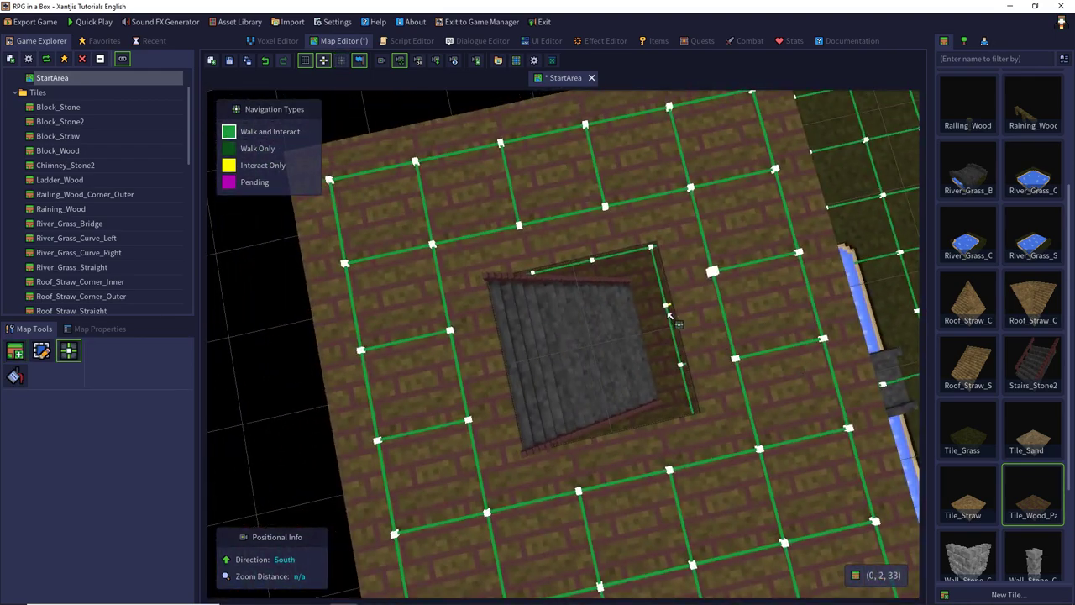
left_click_drag(665, 312, 470, 336)
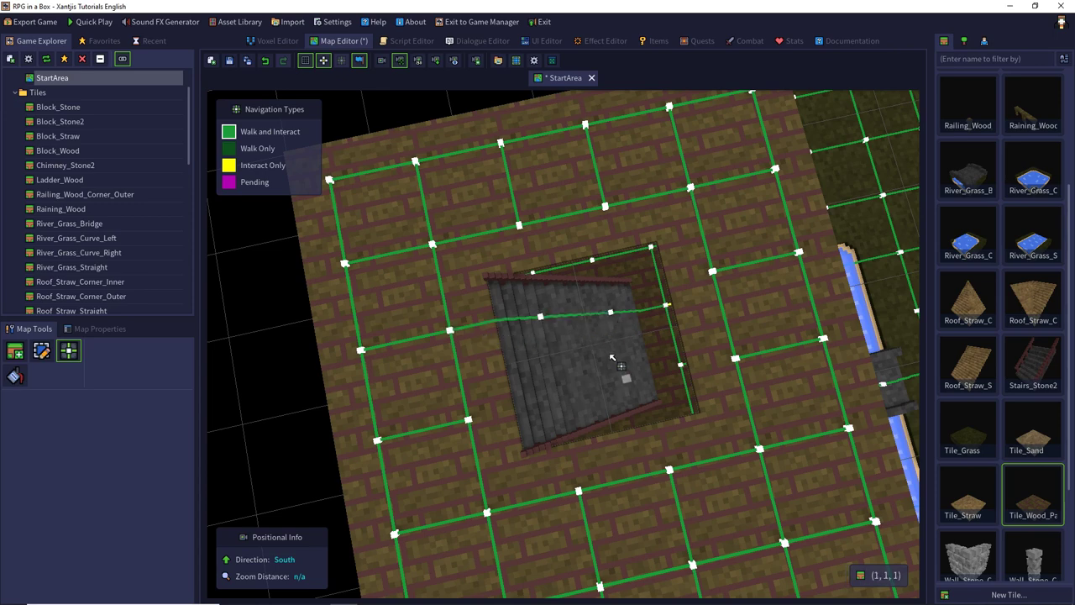
left_click_drag(678, 367, 468, 419)
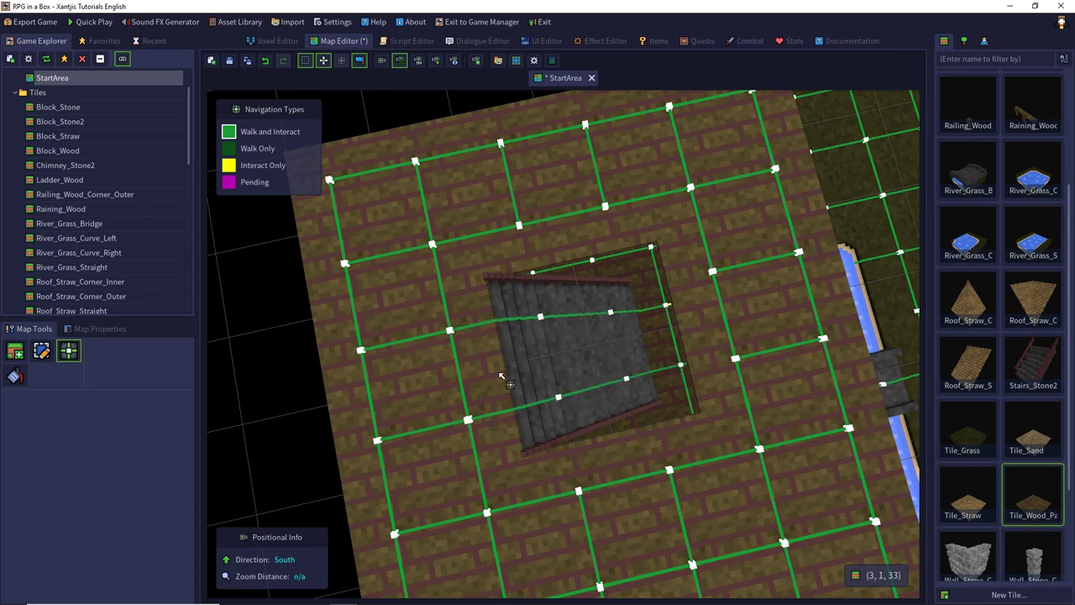
left_click_drag(537, 331, 556, 392)
left_click_drag(618, 335, 627, 367)
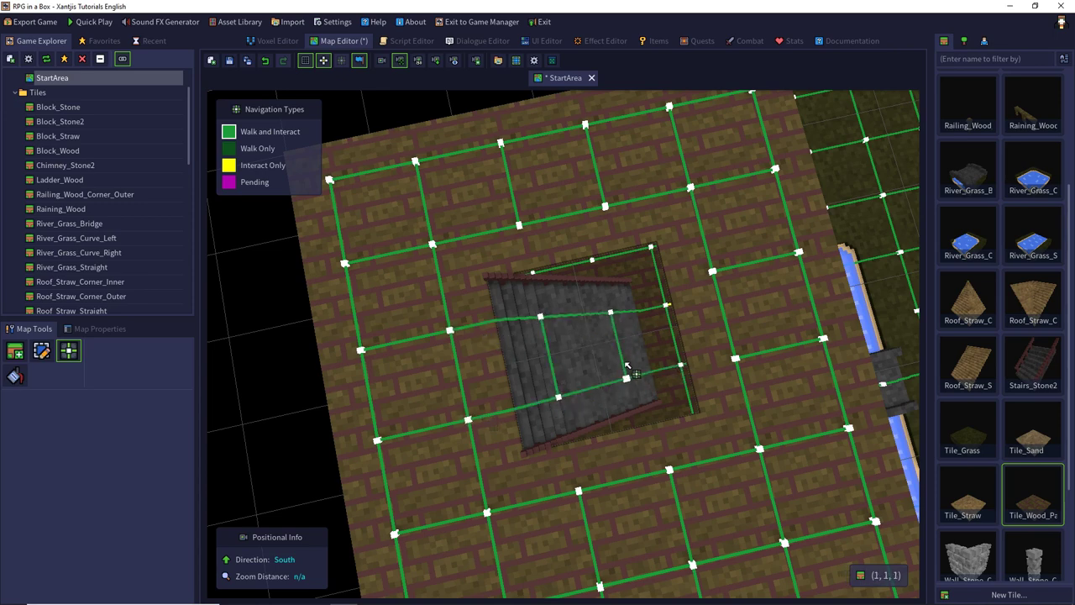
Pick the stone wall corner tile from the building and place rotated copies at the upper floor's notched corner on level 34.
middle_click_drag(670, 363, 733, 243)
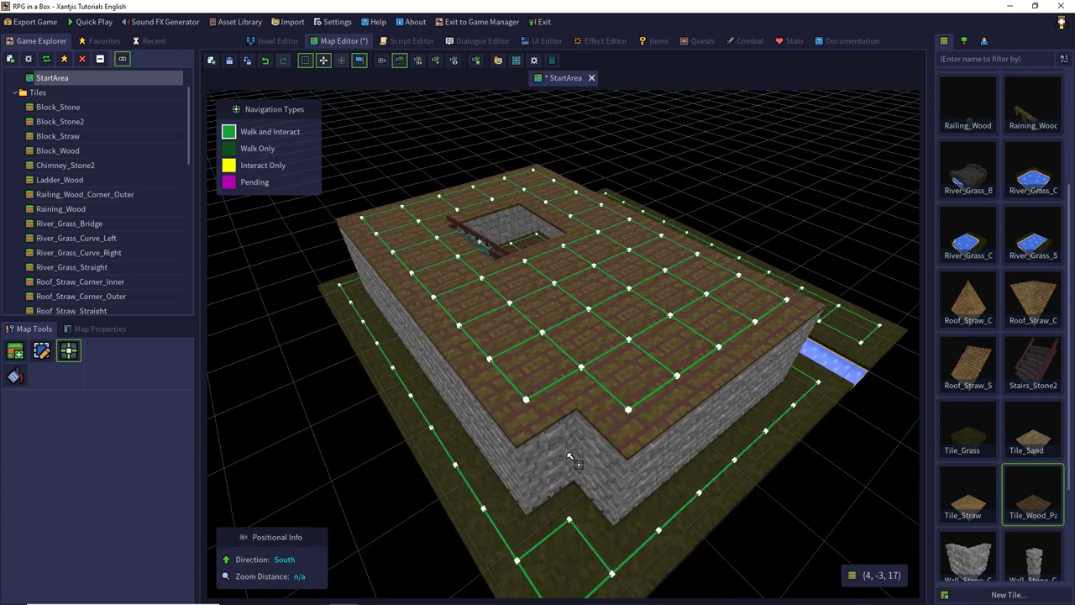
left_click(15, 351)
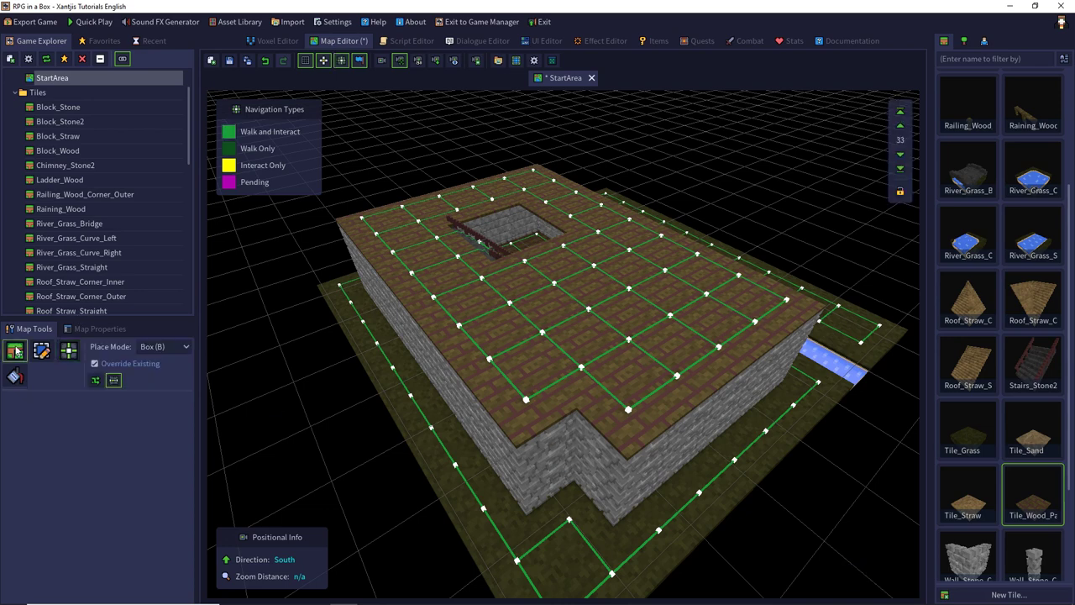
left_click(541, 461, "alt")
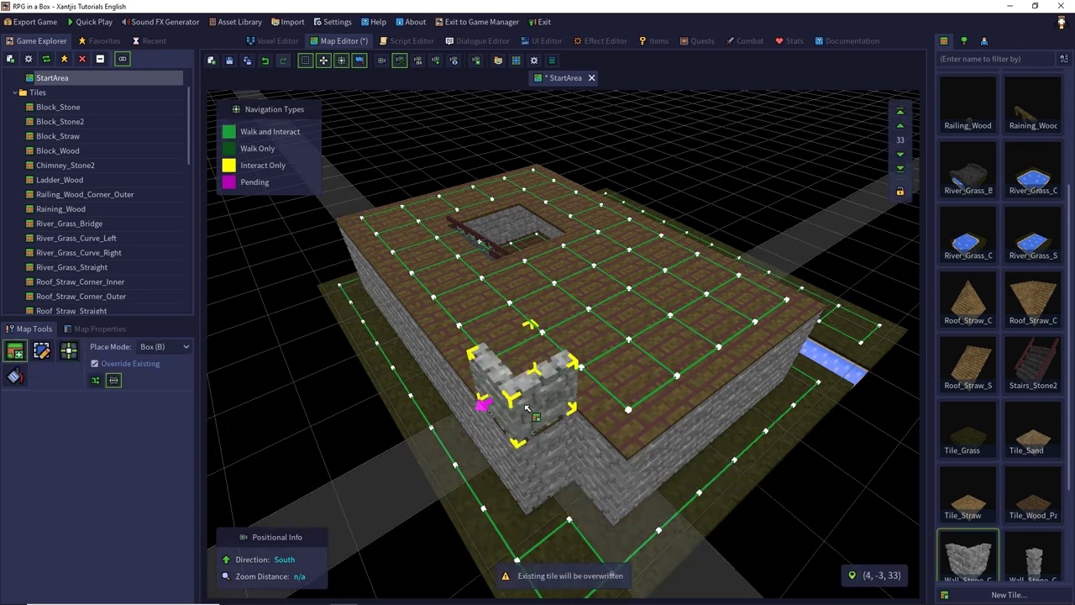
left_click(900, 125)
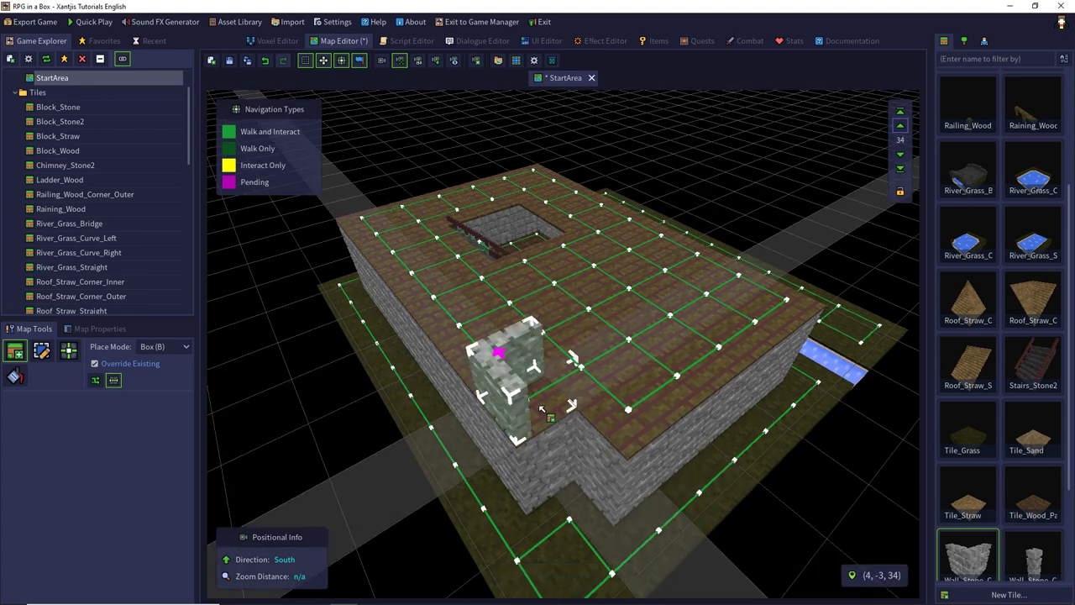
right_click(542, 409)
right_click(542, 409)
right_click(541, 409)
left_click(541, 409)
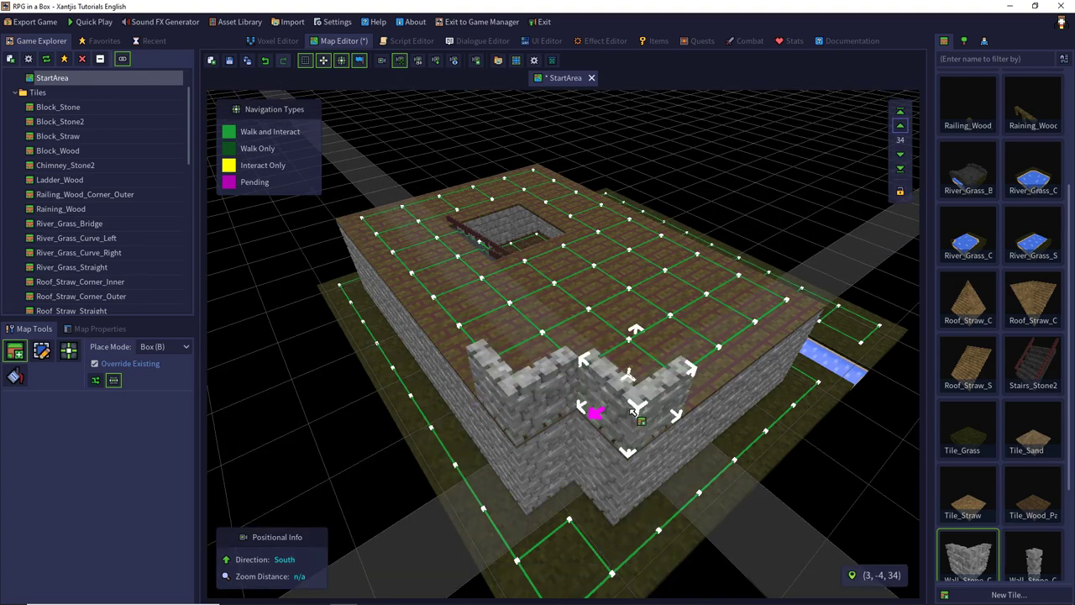
Place stone wall corner tiles, rotated to fit, at the three remaining outer corners of the upper floor on level 34.
middle_click_drag(684, 309, 458, 383)
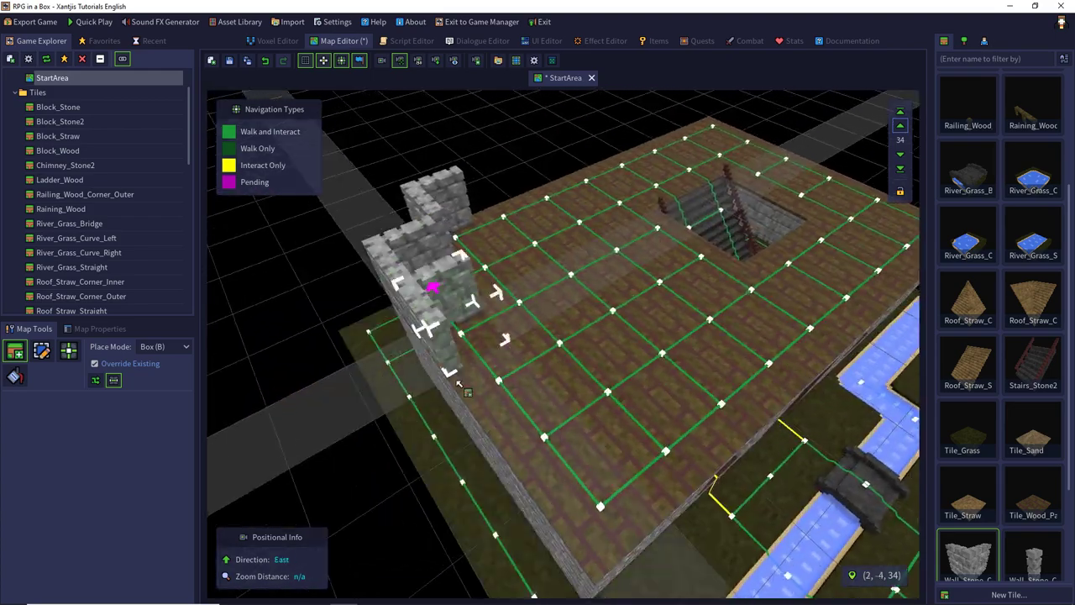
right_click(481, 401)
right_click(516, 441)
right_click(561, 495)
left_click(577, 505)
middle_click_drag(837, 242, 602, 182)
right_click(686, 398)
right_click(686, 398)
right_click(686, 398)
right_click(701, 234)
right_click(747, 262)
right_click(747, 261)
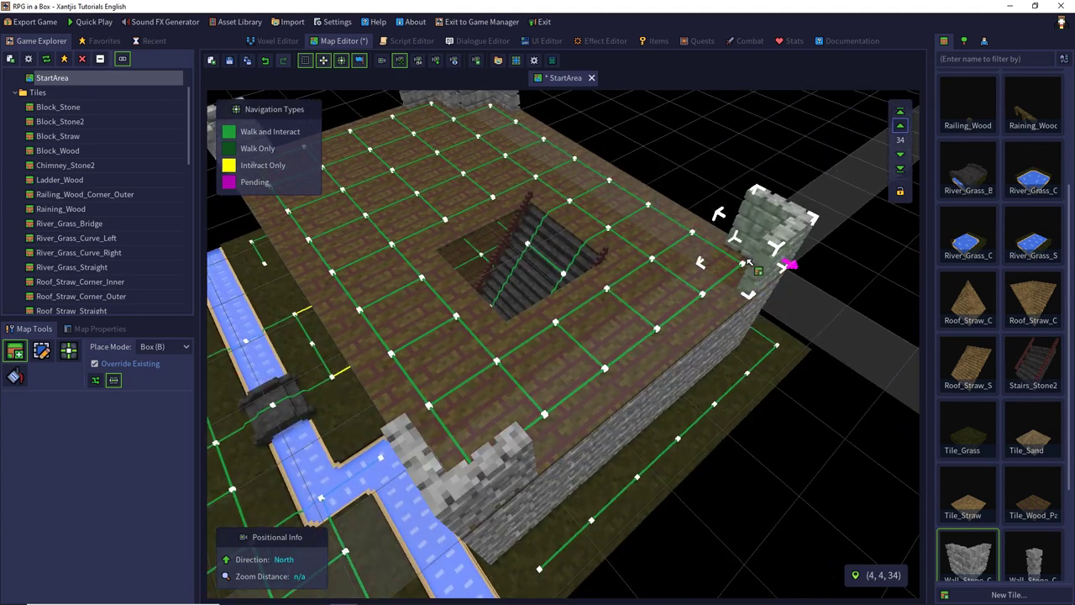
Stack a second layer of matching stone wall corner tiles on level 50 above the upper floor's corners.
scroll(748, 262, "down", 5)
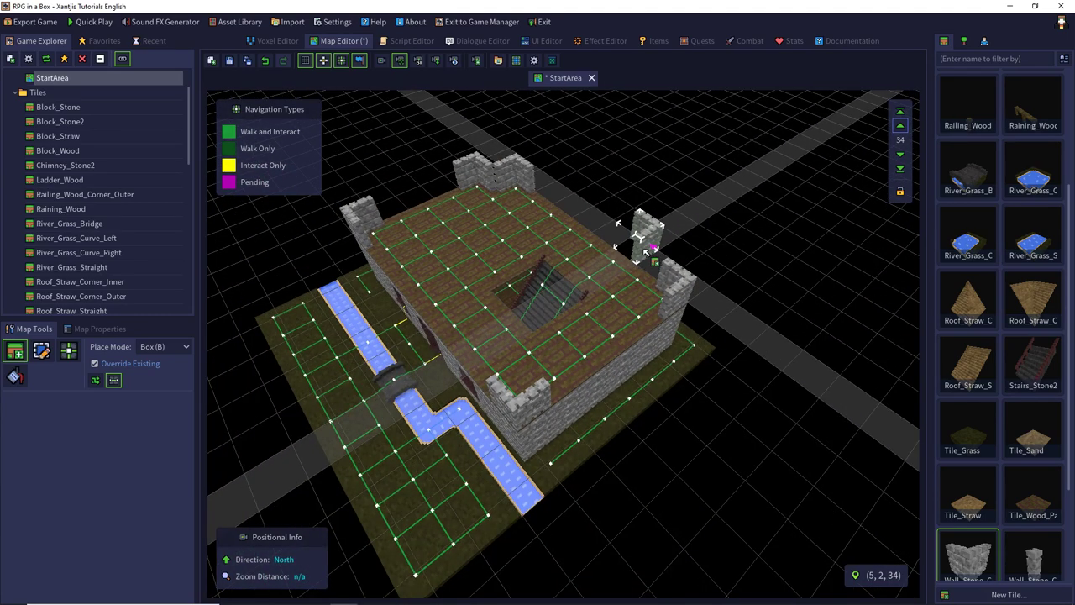
scroll(646, 252, "up", 1, "shift")
left_click(671, 274)
right_click(518, 385)
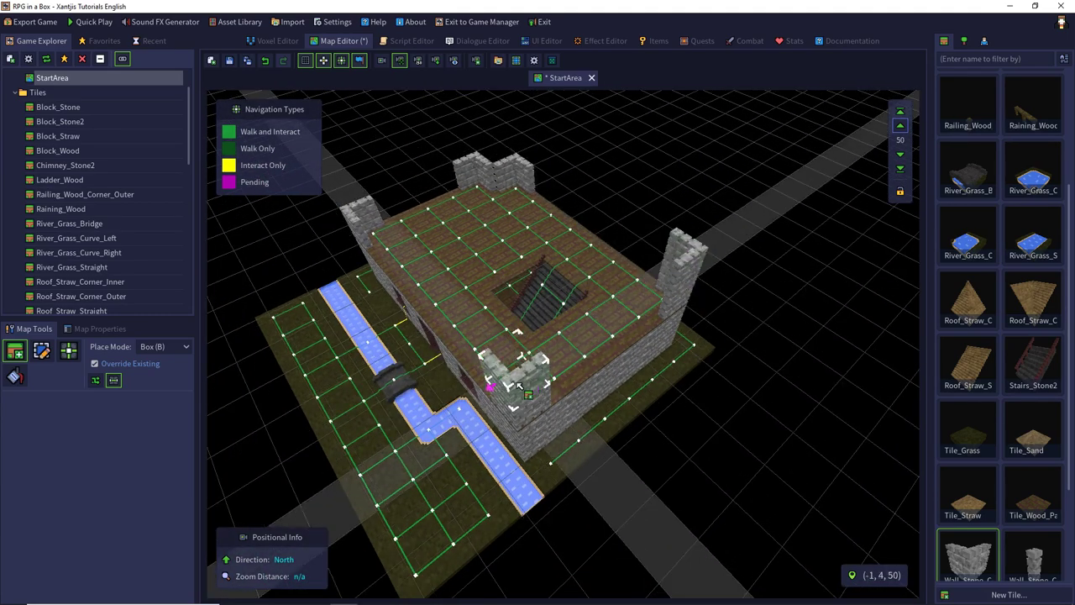
left_click(518, 385)
right_click(367, 208)
left_click(366, 209)
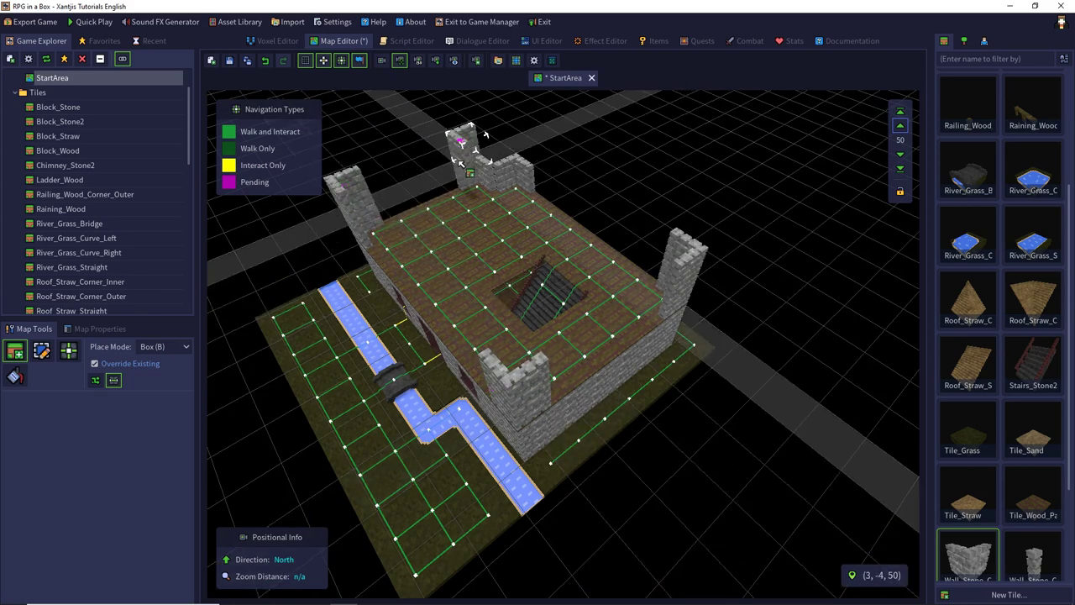
left_click(461, 143)
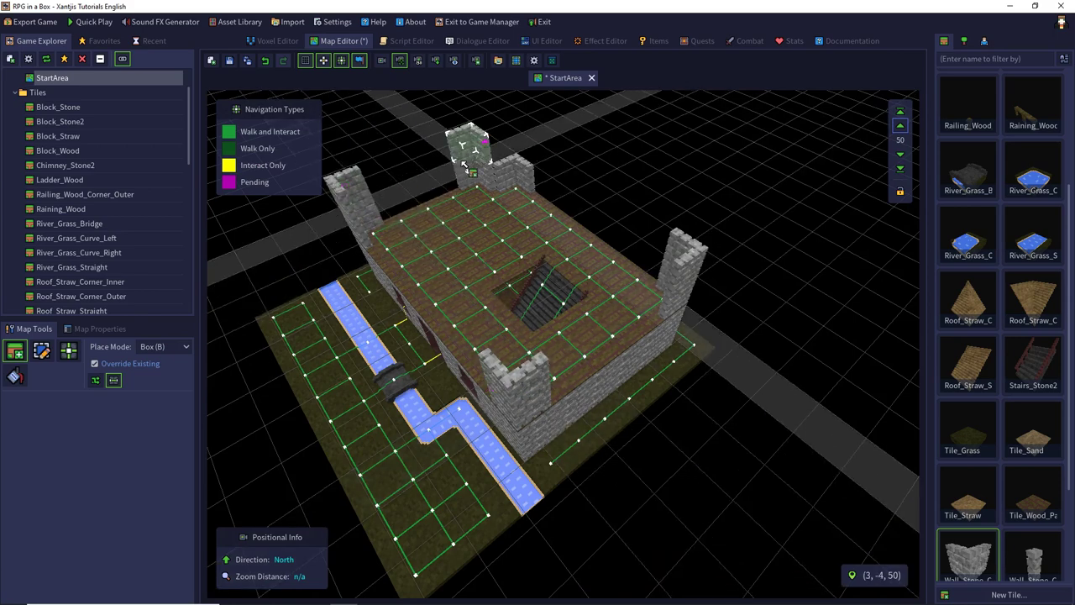
Undo the inner corner wall tile at the notch, turn off automatic navigation connection, and place the inner corner again without navigation.
left_click(1039, 547)
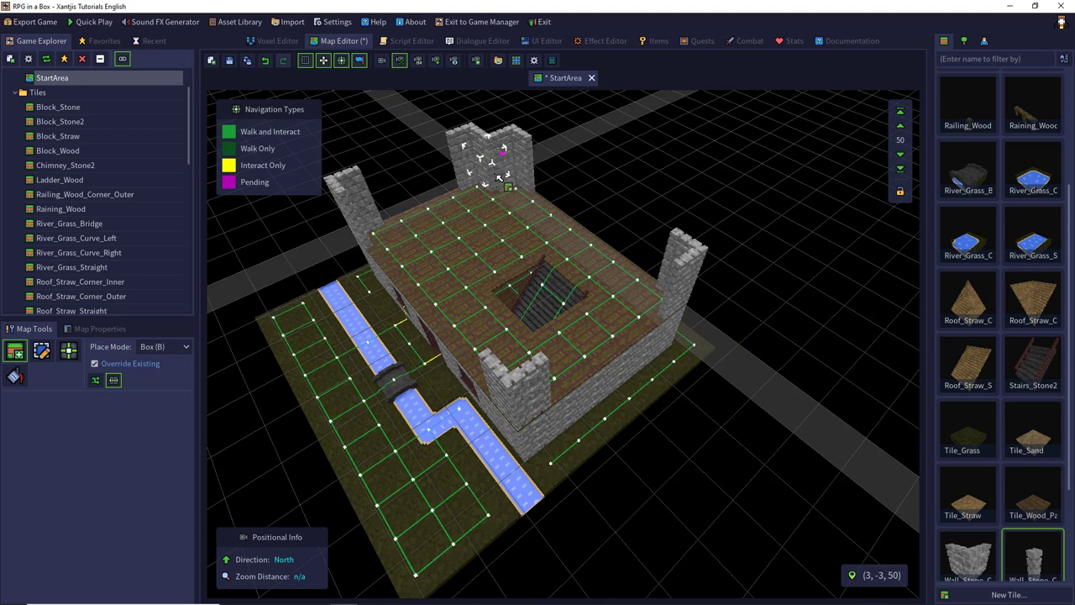
left_click(498, 179)
left_click(498, 179)
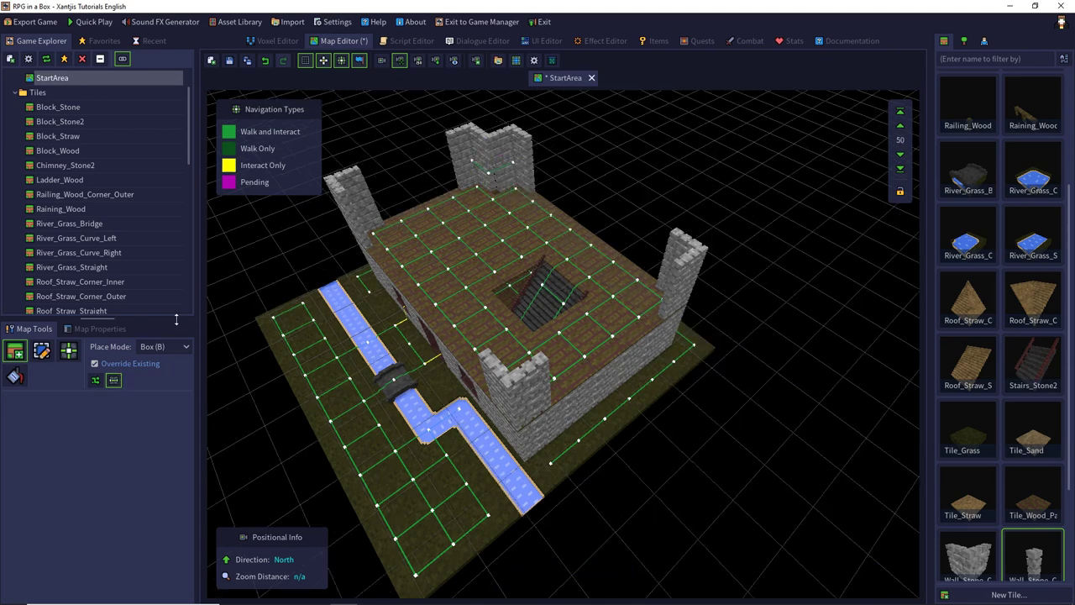
left_click(272, 62)
left_click(114, 382)
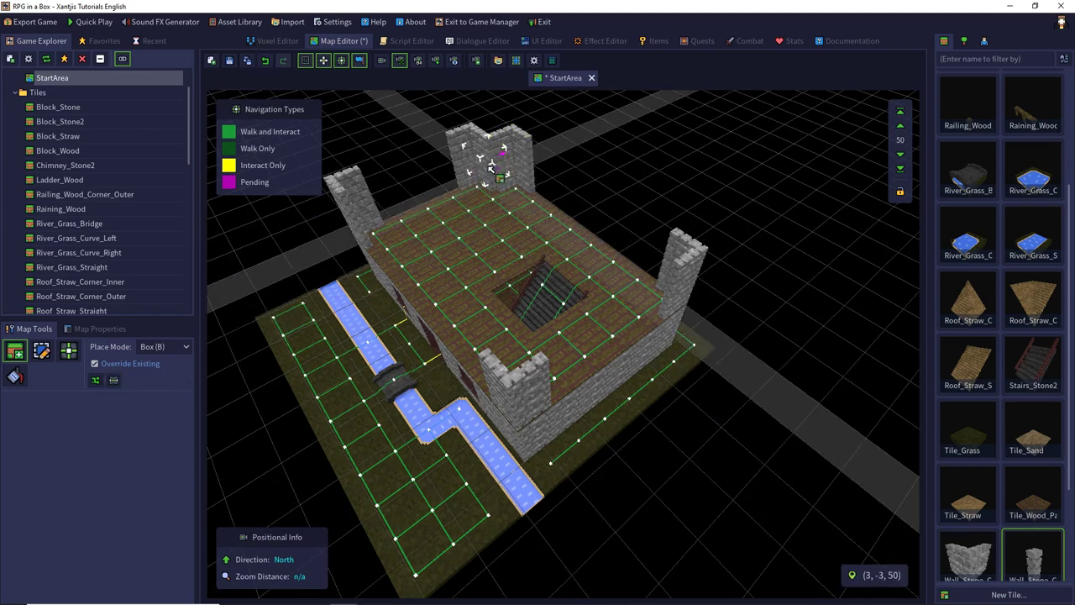
left_click(493, 178, "shift")
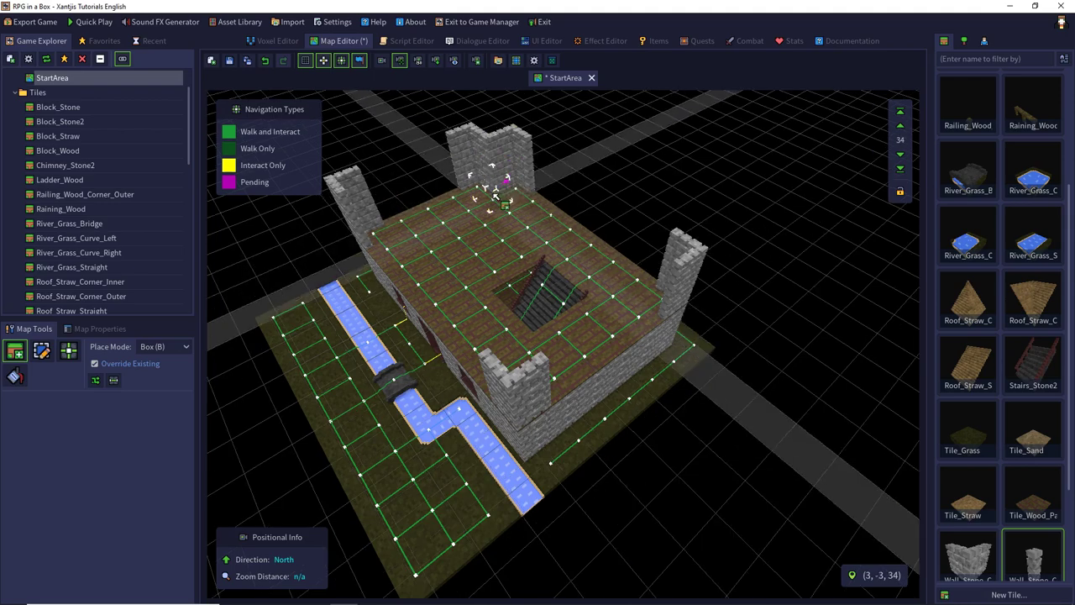
Fill the rear wall and the side wall nearest the stairs with straight stone wall tiles on levels 34 and 50.
key("a")
middle_click_drag(494, 193, 557, 298)
key("w")
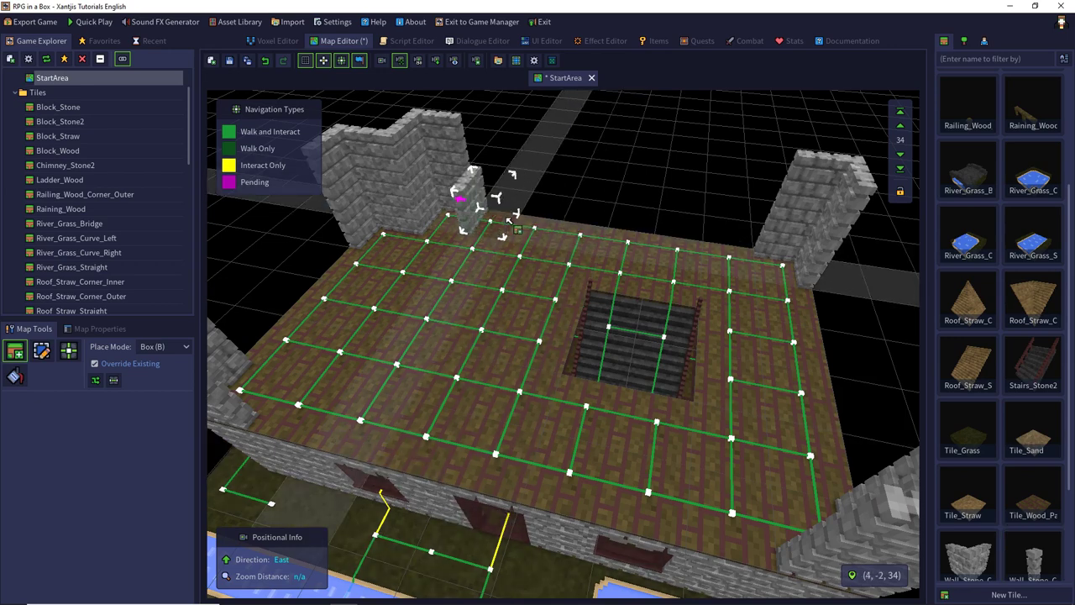
left_click_drag(511, 222, 514, 172)
left_click(725, 255, "alt")
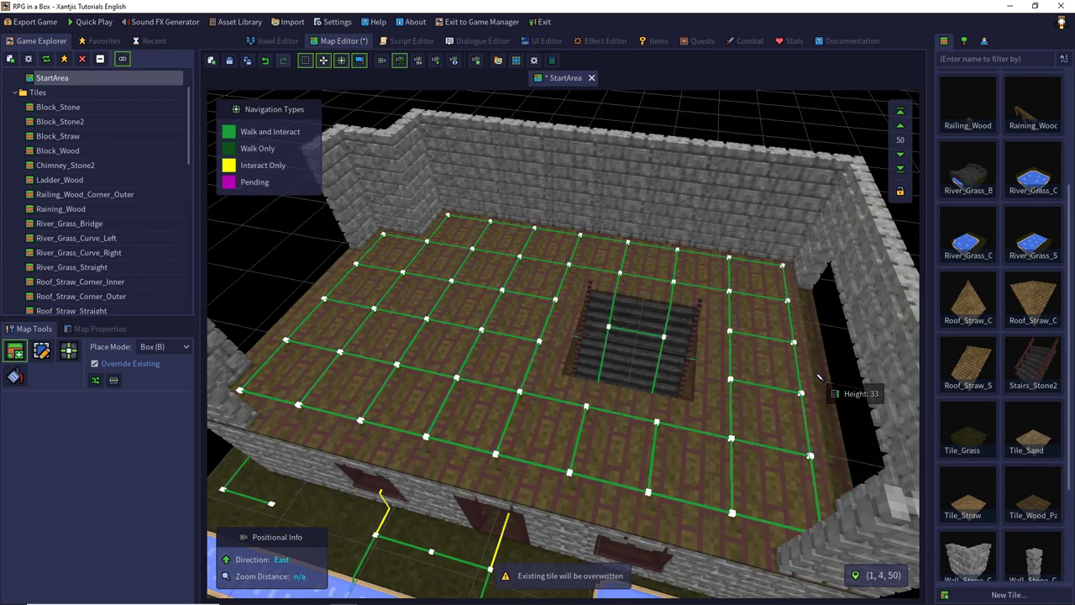
left_click(815, 400, "shift")
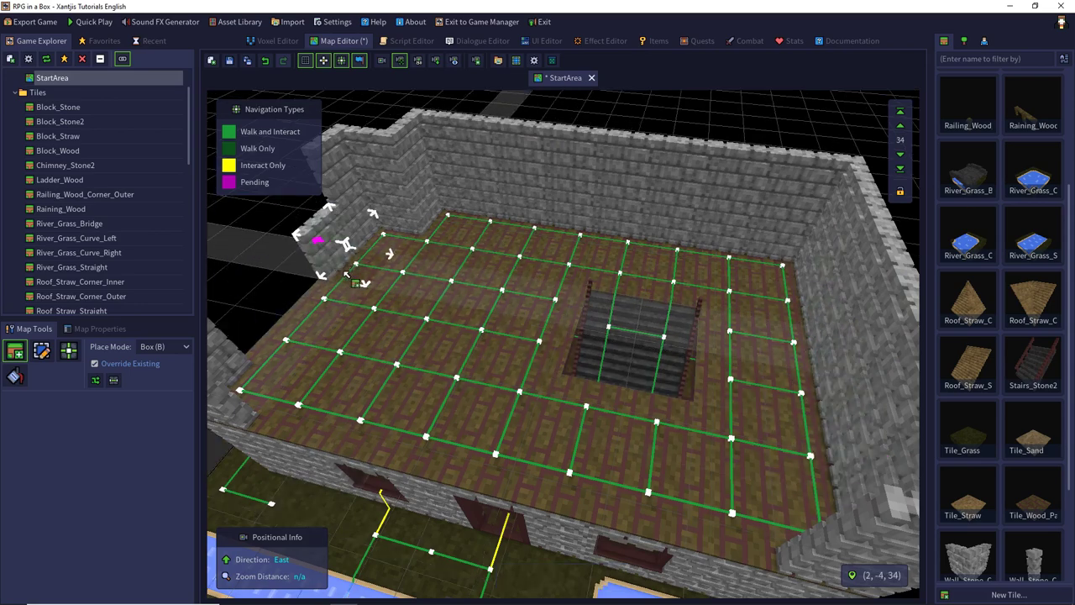
Close the notch-side wall and the front wall above the door with straight stone wall tiles on levels 34 and 50.
scroll(345, 277, "up", 16, "shift")
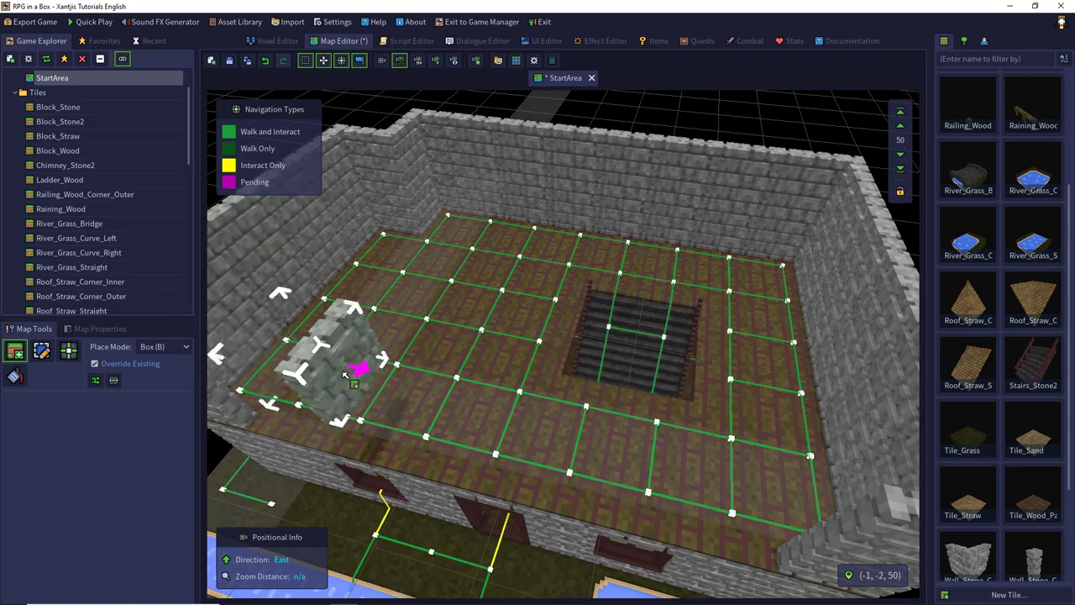
scroll(319, 374, "down", 16, "shift")
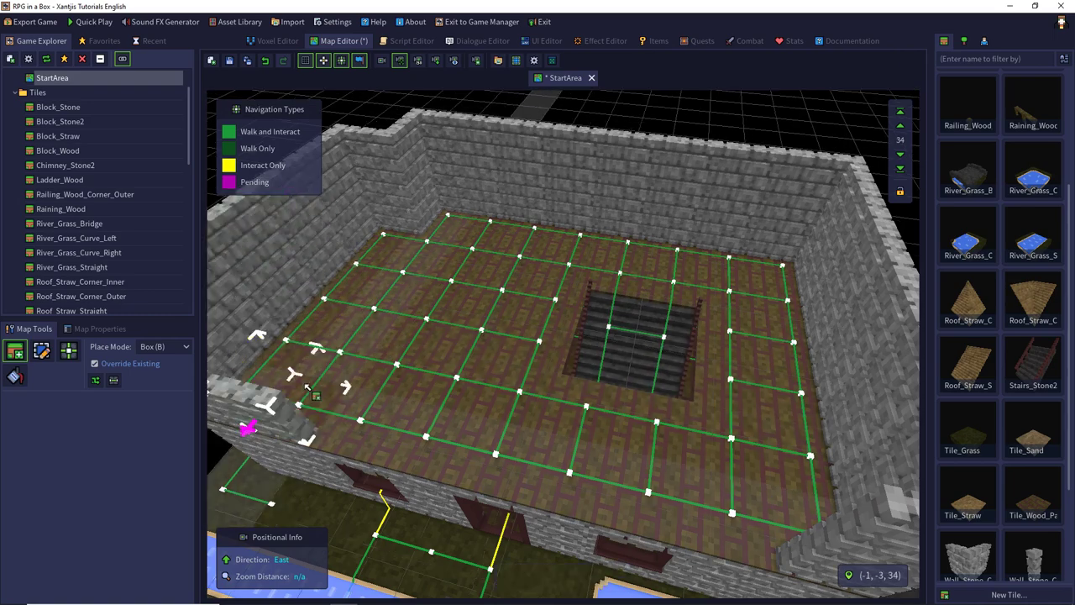
left_click_drag(342, 405, 749, 469)
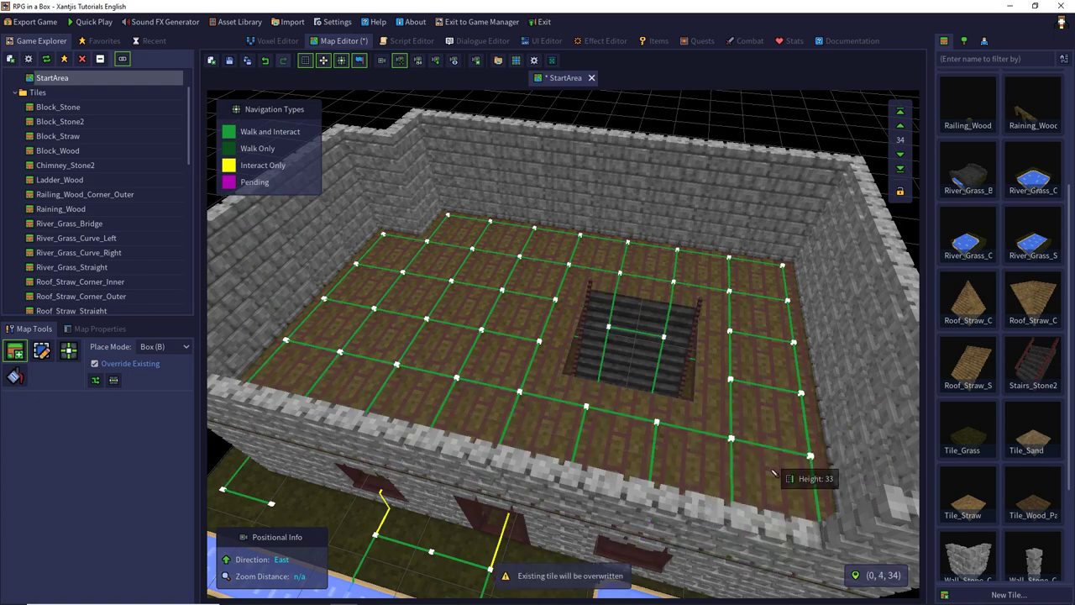
scroll(761, 468, "down", 5)
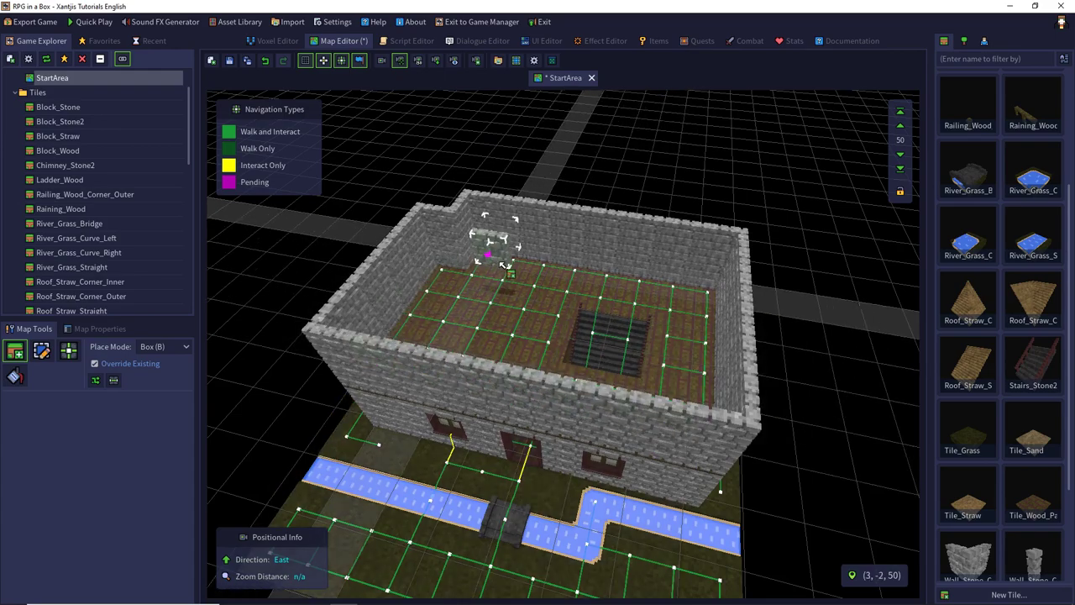
Place wooden railing tiles along both sides of the stair opening on level 34.
middle_click_drag(506, 260, 656, 227)
right_click_drag(658, 223, 713, 240)
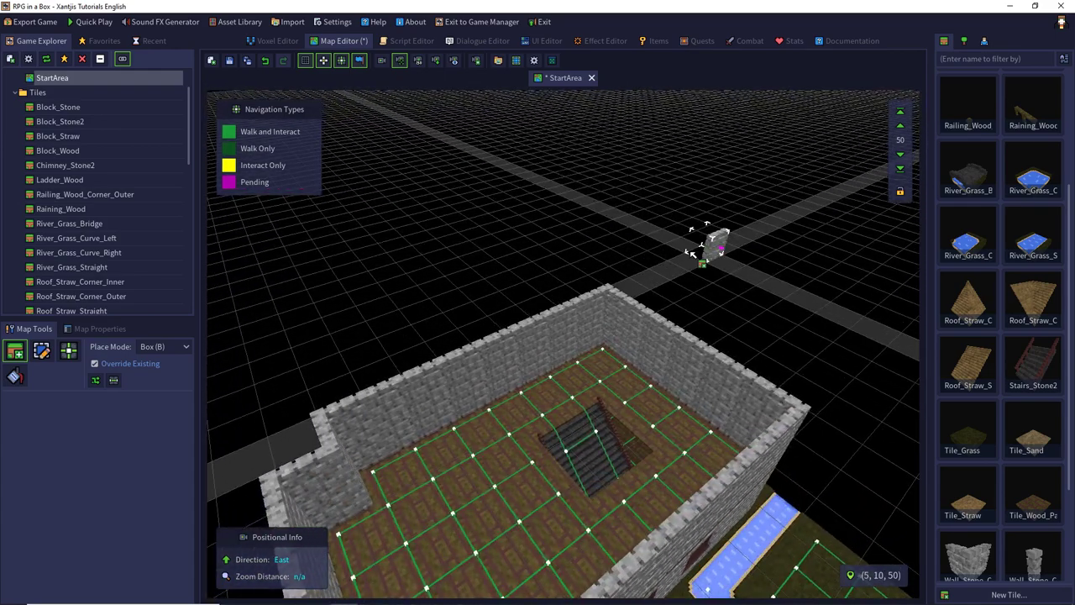
scroll(671, 487, "up", 5)
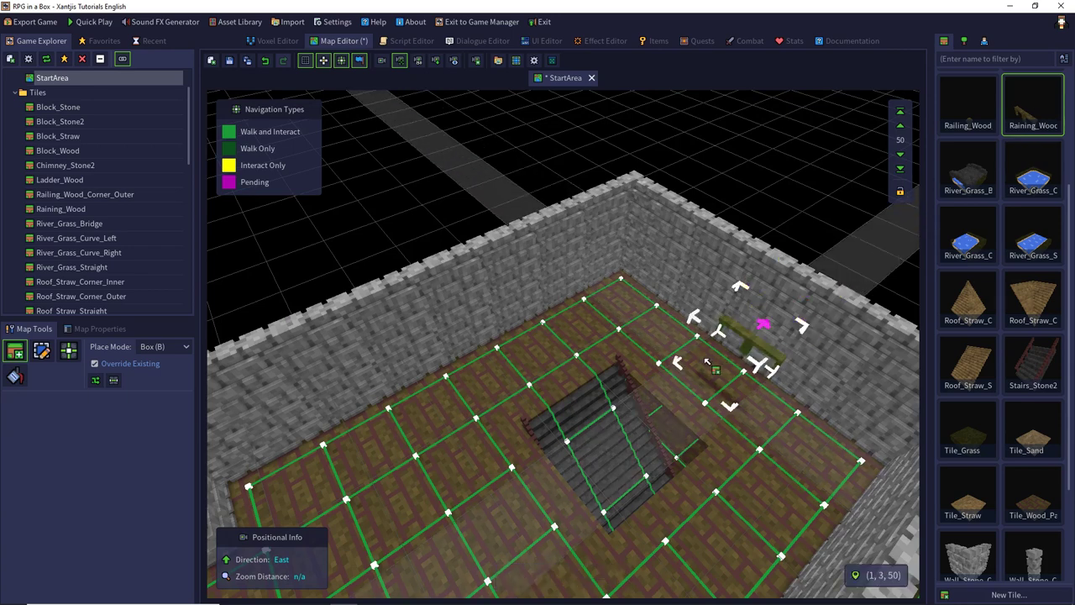
scroll(682, 346, "down", 17, "shift")
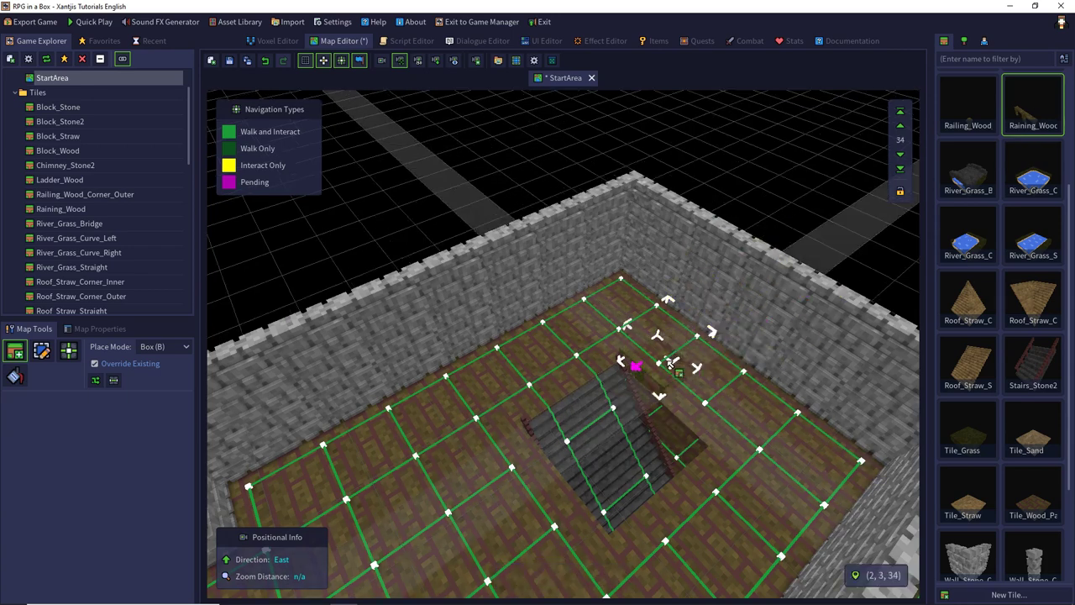
left_click(677, 377)
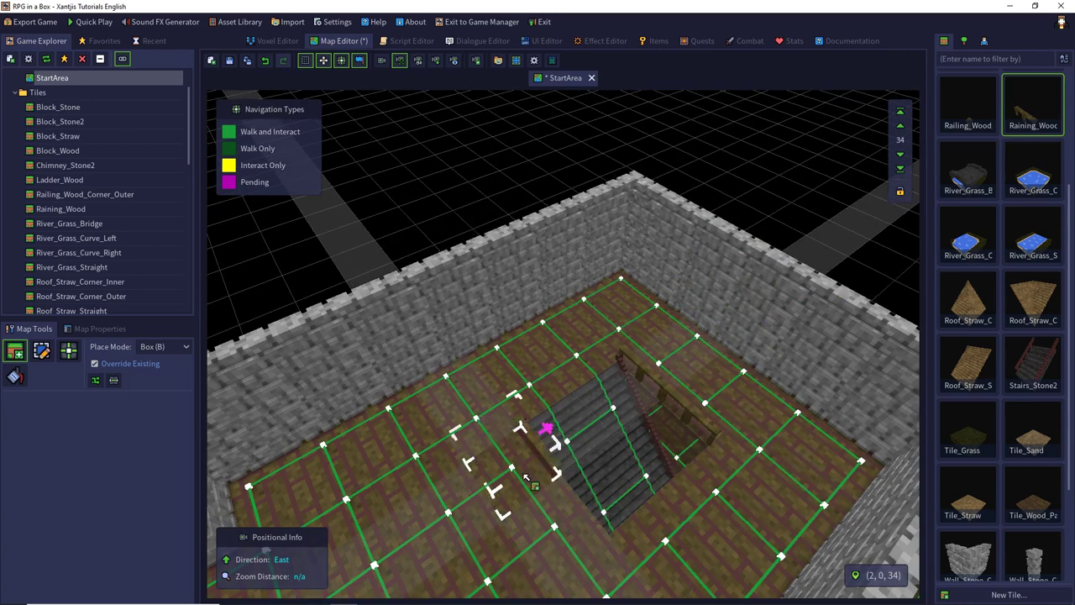
Build a two-wide flight of Stairs_Stone2 tiles over the lower stairs on levels 34 and 50, undoing the misplaced stair tile.
left_click(1026, 363)
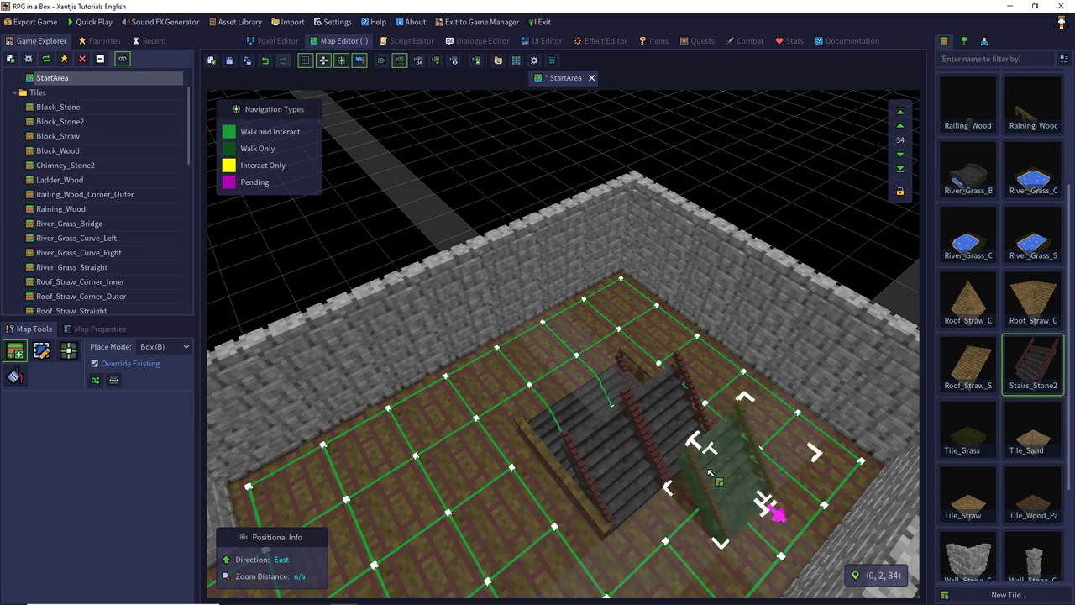
left_click(730, 471)
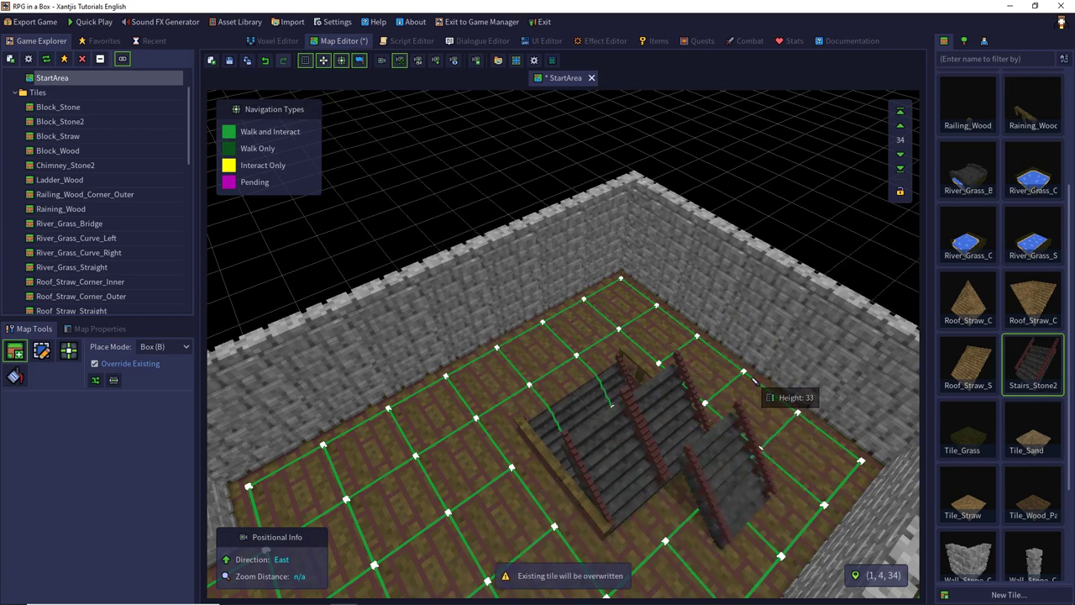
key("ctrl+z")
left_click(900, 111)
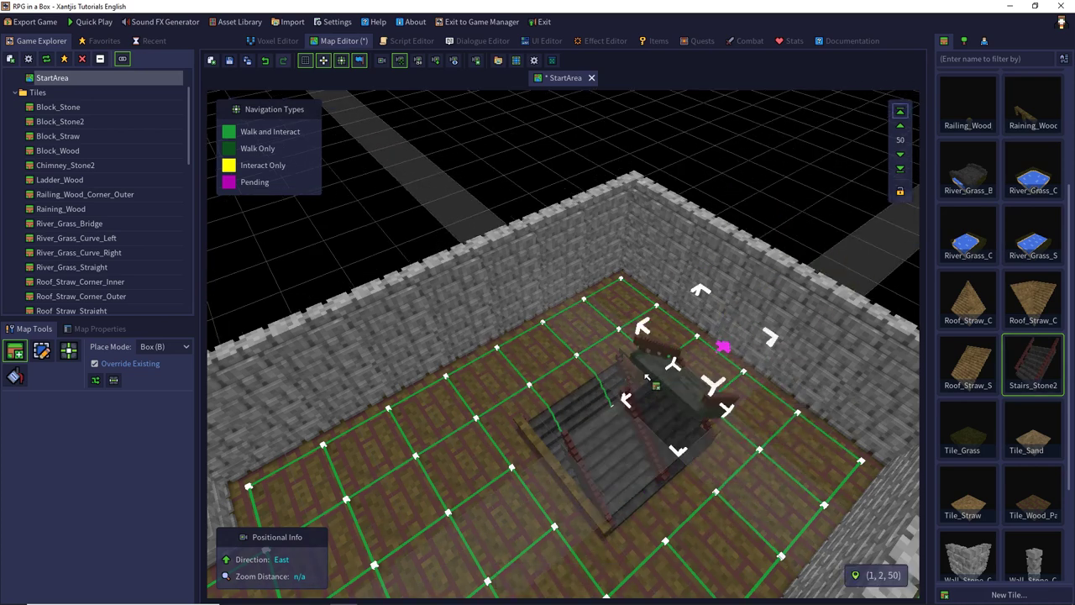
scroll(611, 347, "down", 2)
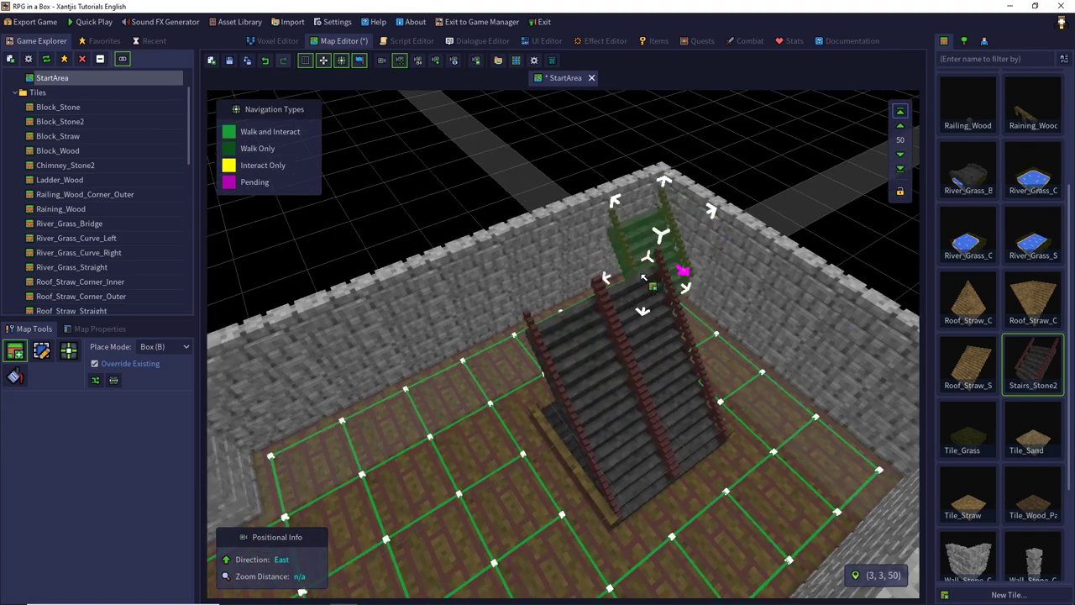
Cover level 66 with wood parquet tiles using automatic navigation connection, leaving an opening above the stairs.
middle_click_drag(645, 254, 532, 309)
scroll(532, 313, "down", 5)
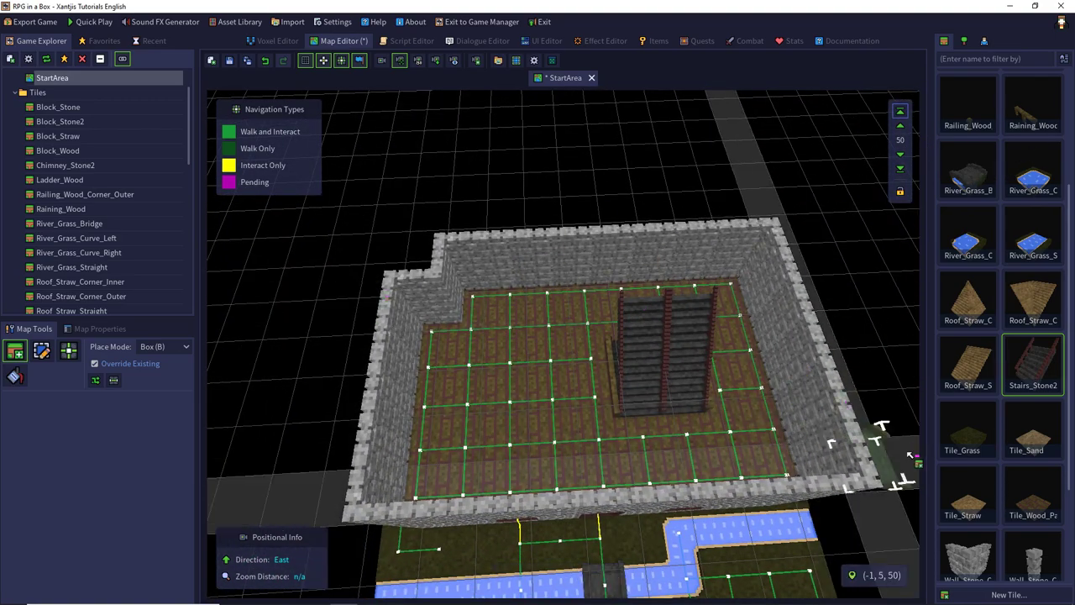
left_click(1032, 491)
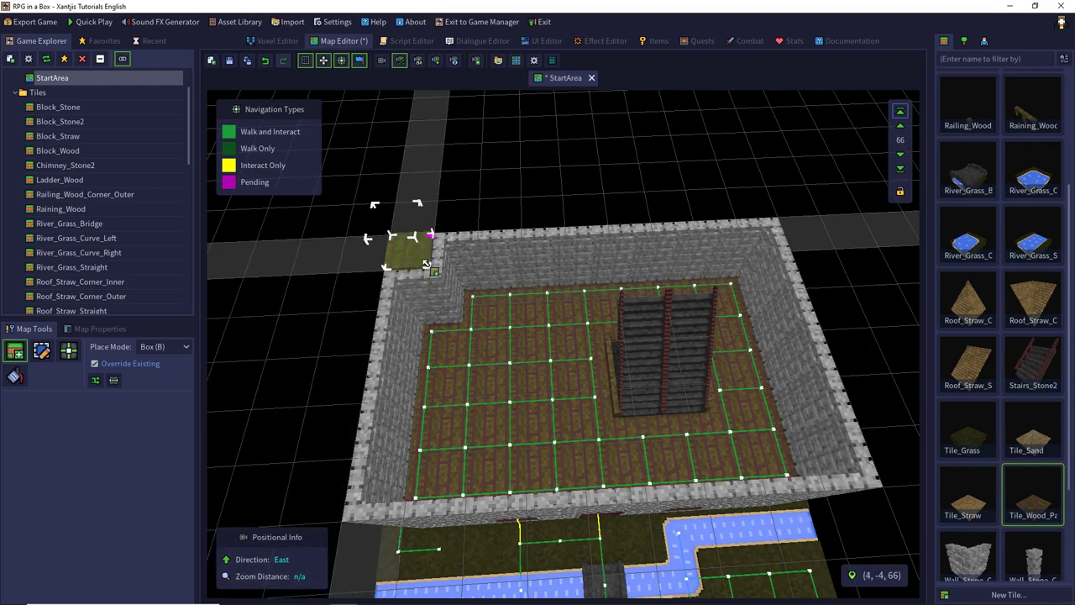
scroll(428, 262, "up", 5)
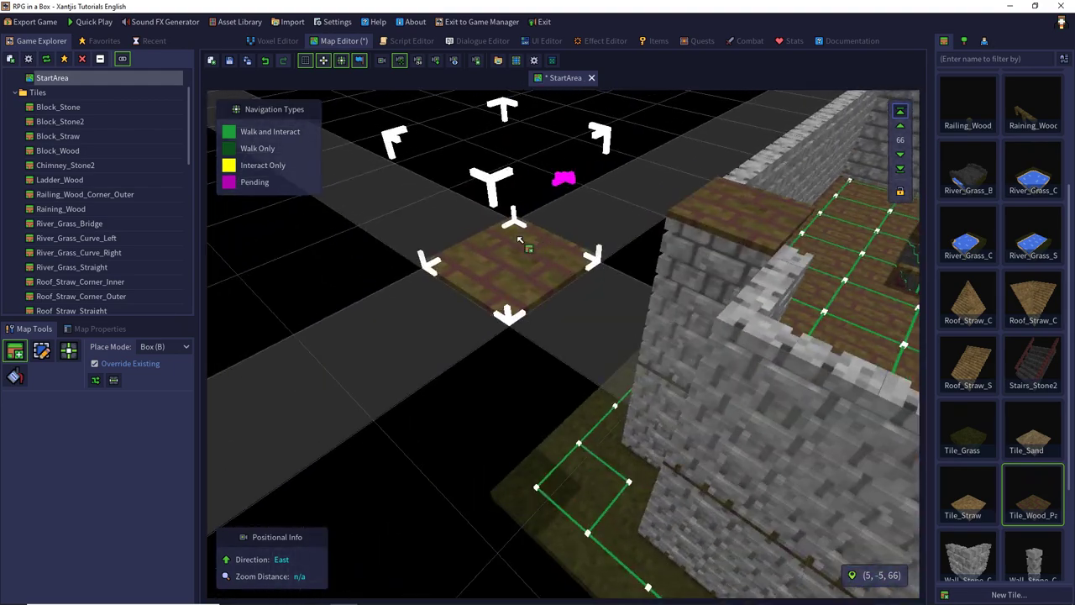
scroll(519, 240, "down", 6)
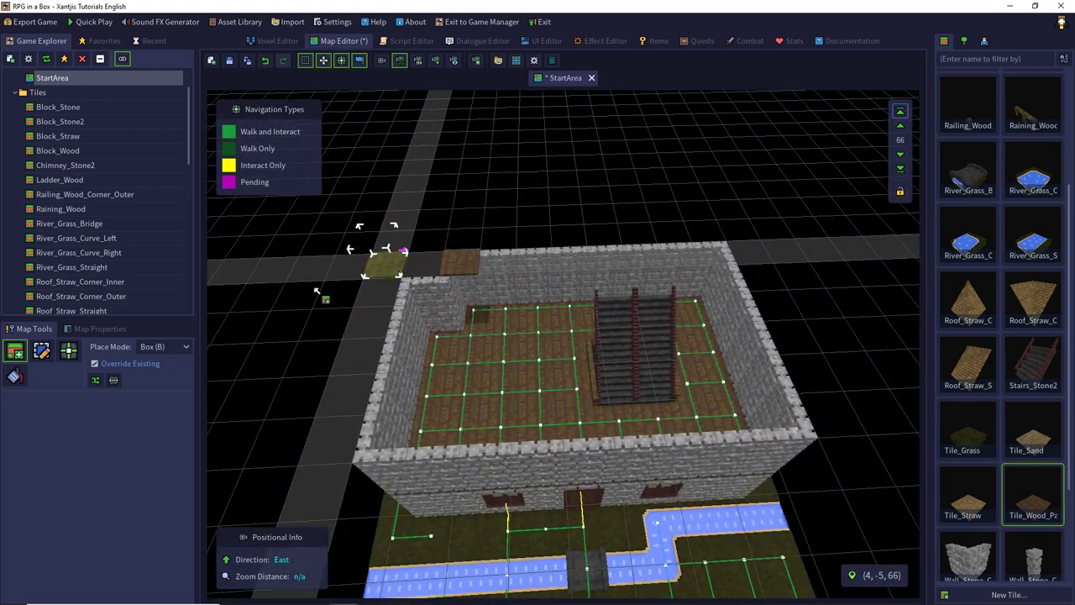
left_click(118, 384)
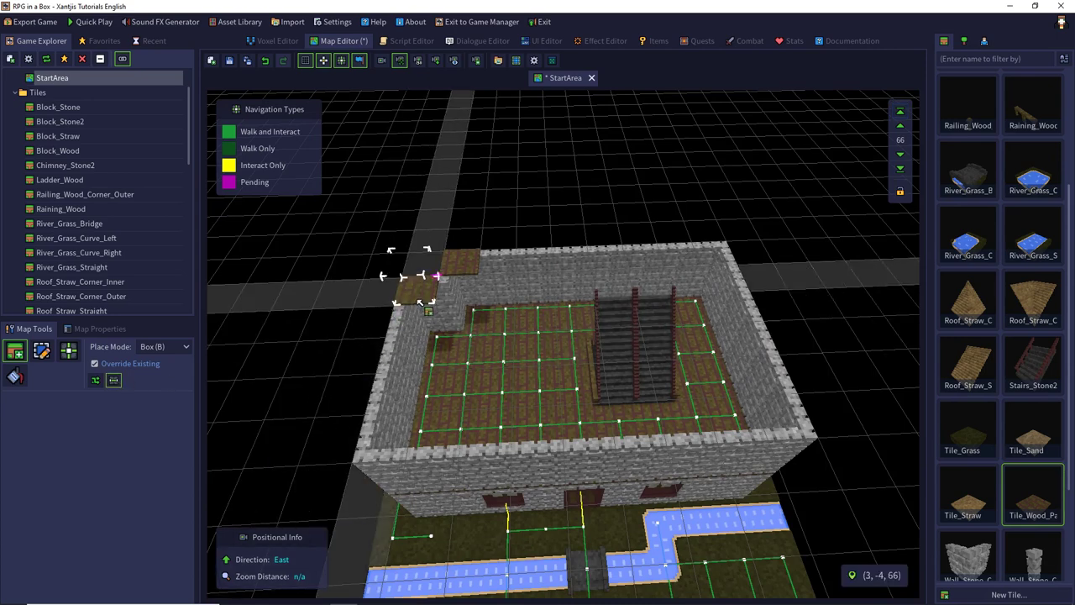
left_click_drag(417, 299, 625, 375)
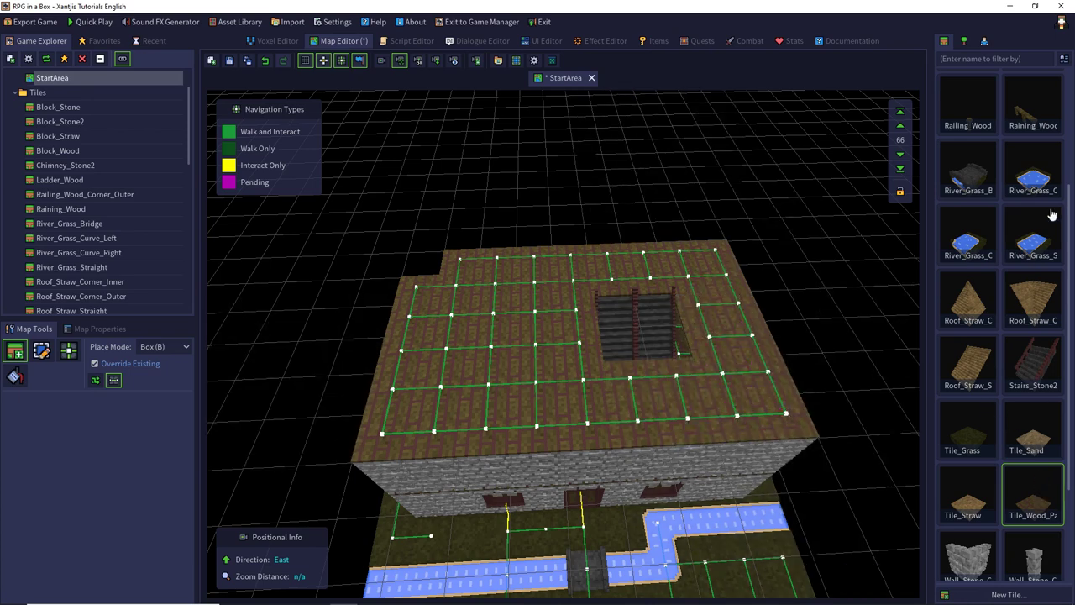
Enclose three sides of the top floor's stair opening with wooden railing tiles on level 67, and try the outer corner railing.
left_click(1038, 104)
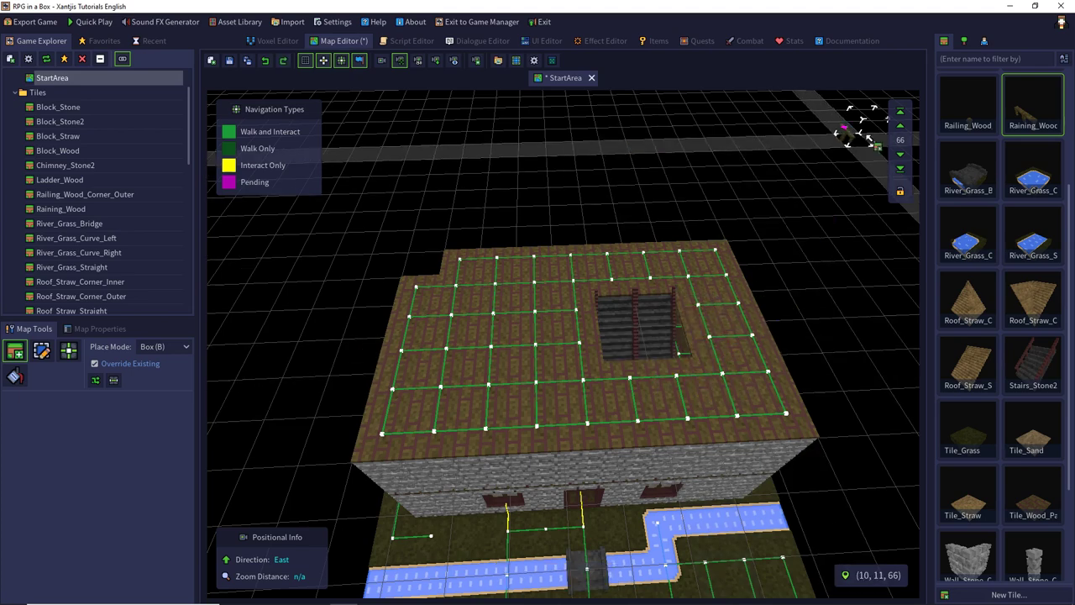
left_click(899, 125)
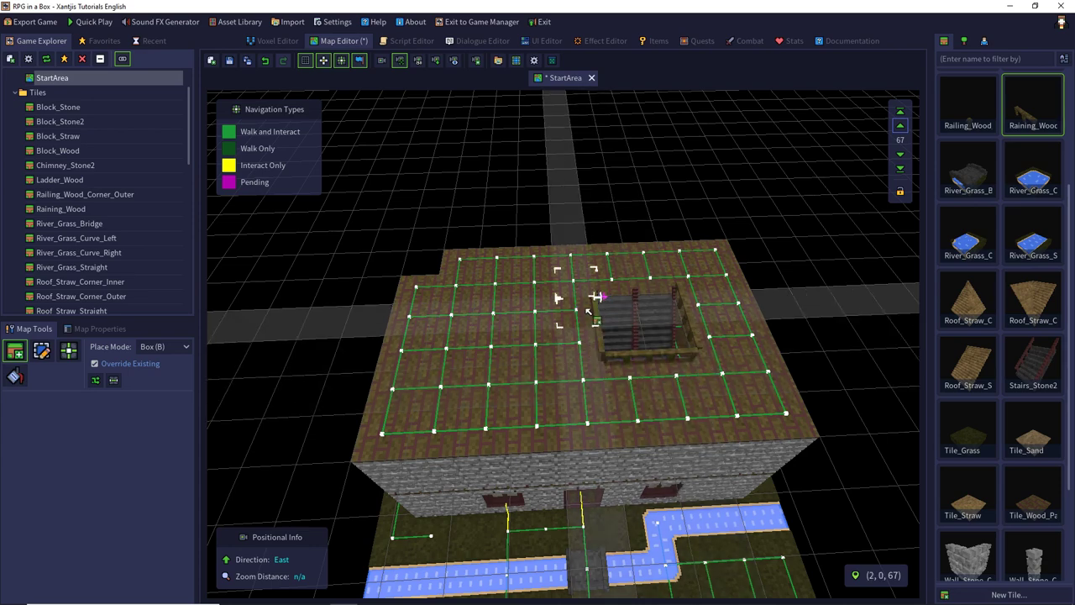
scroll(1005, 406, "up", 3)
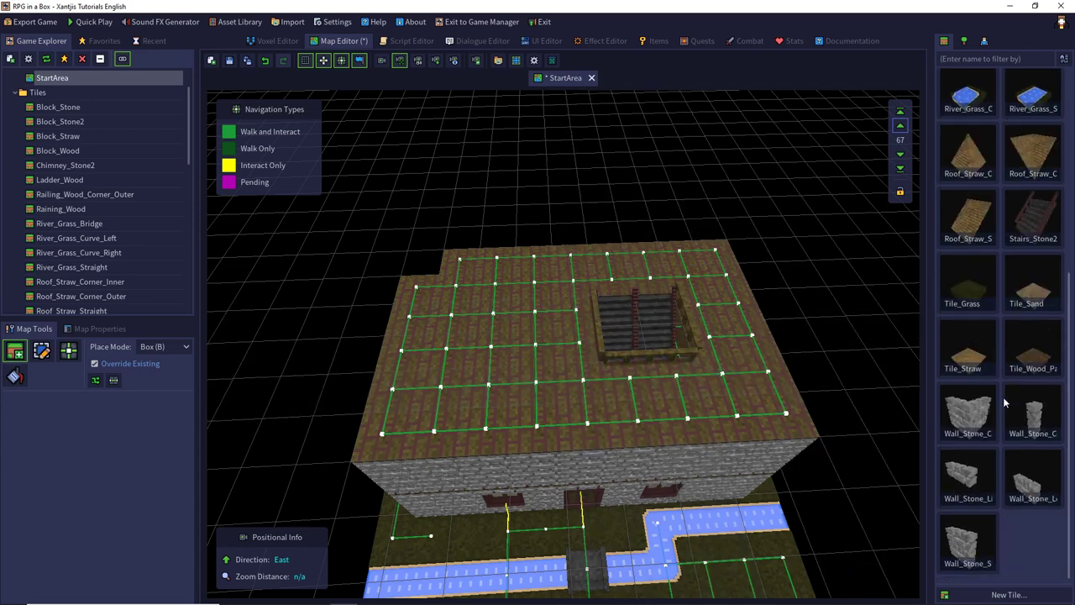
left_click(967, 294)
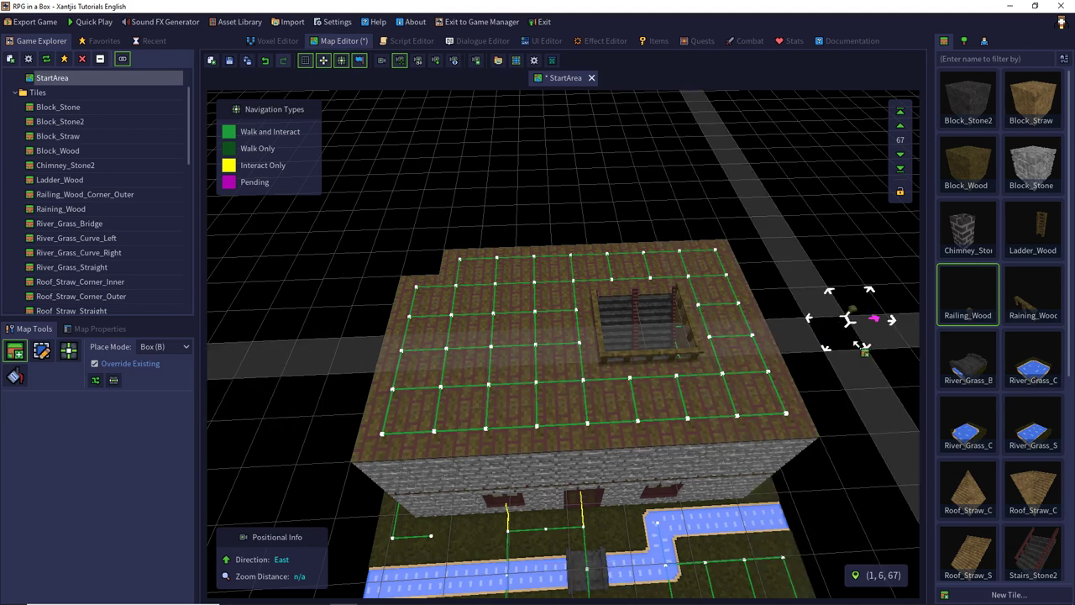
Place outer straw roof corner tiles on level 68 at the building's outer corners, including both sides of the notch.
left_click(964, 491)
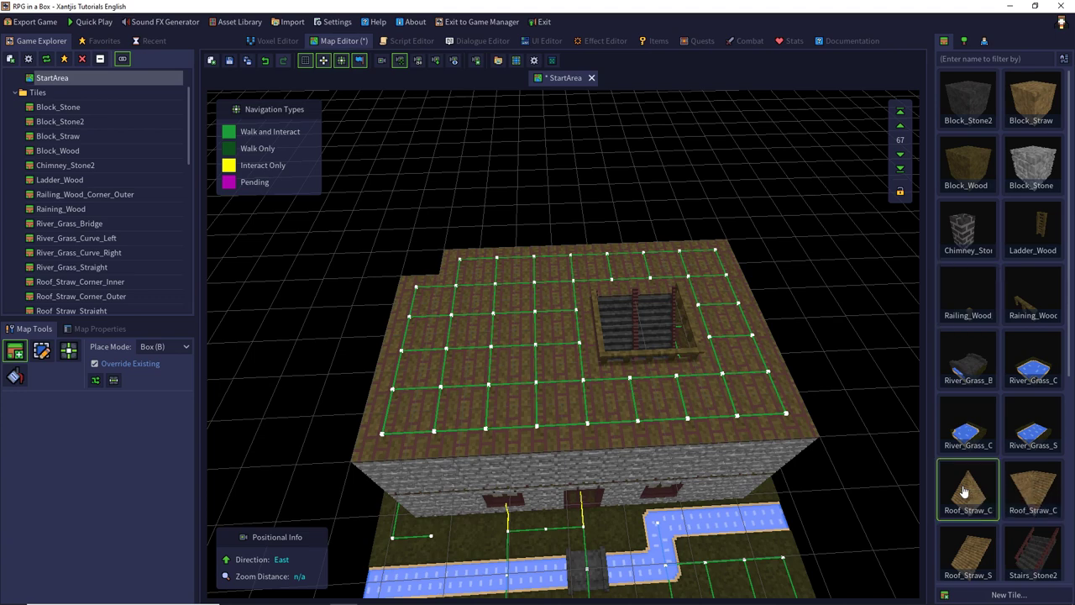
left_click(901, 127)
left_click(371, 422)
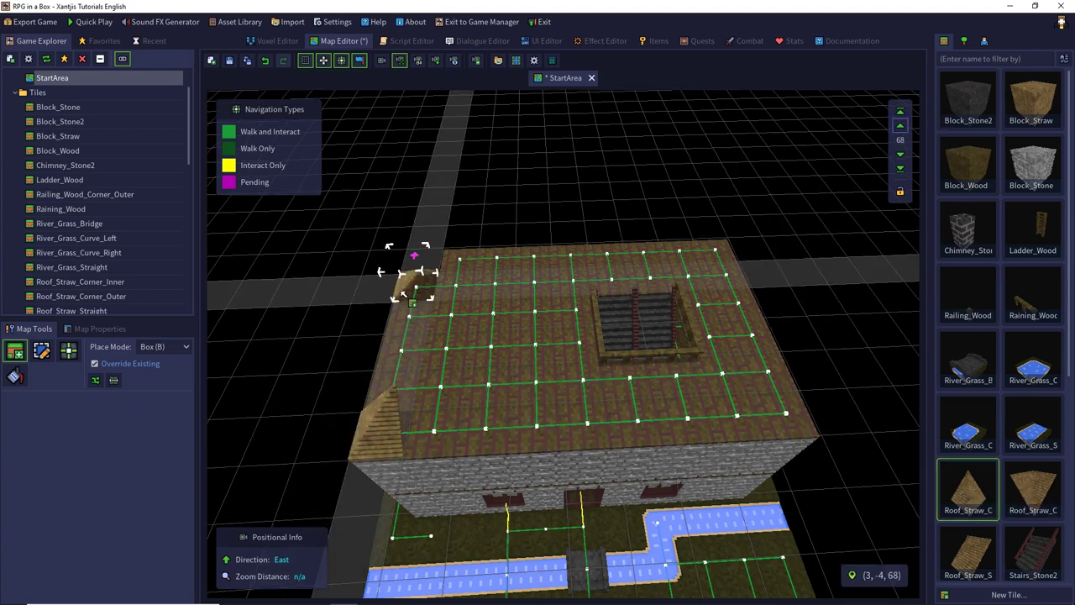
left_click(436, 252)
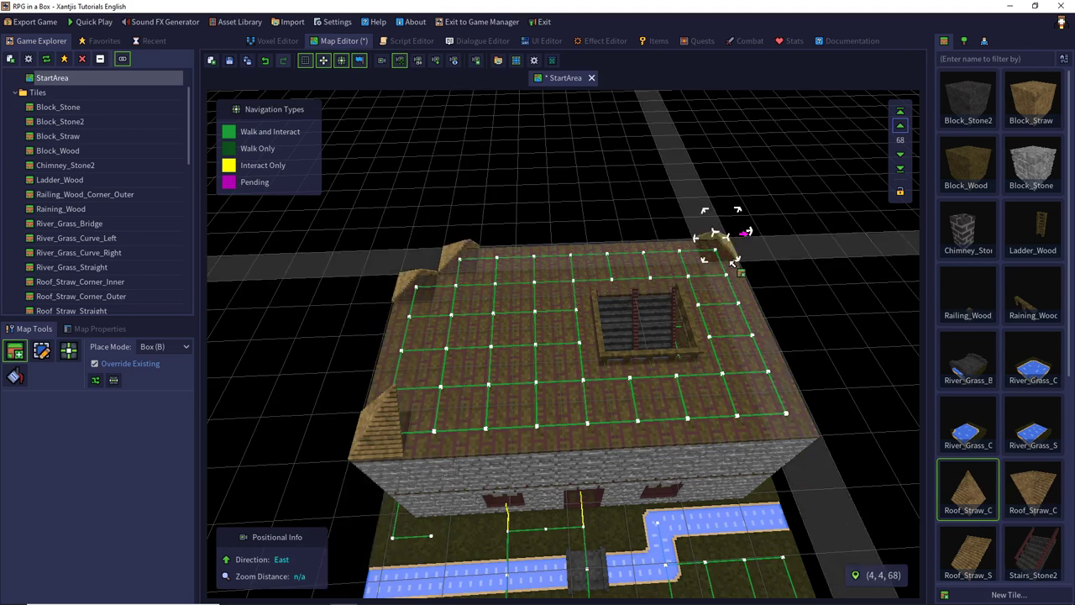
left_click(734, 263)
left_click(811, 433)
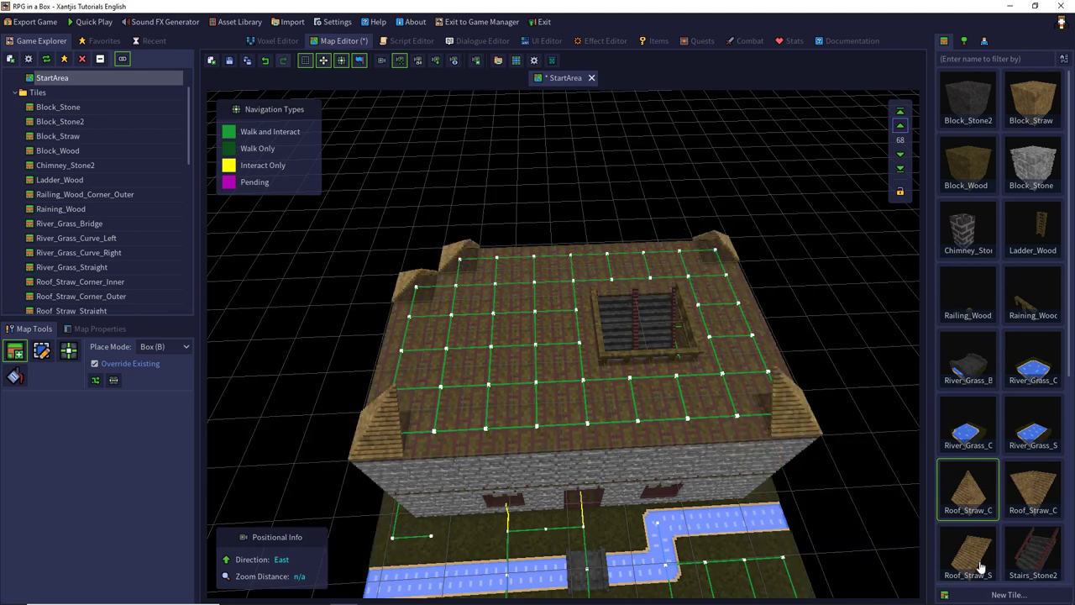
Join the level 68 roof corners with straight straw roof tiles on all sides, and fit an inner corner tile at the notch.
left_click(968, 551)
mouse_move(412, 335)
left_mouse_down()
mouse_move(407, 400)
mouse_move(664, 429)
mouse_move(719, 416)
left_mouse_up()
key("r")
key("r")
key("r")
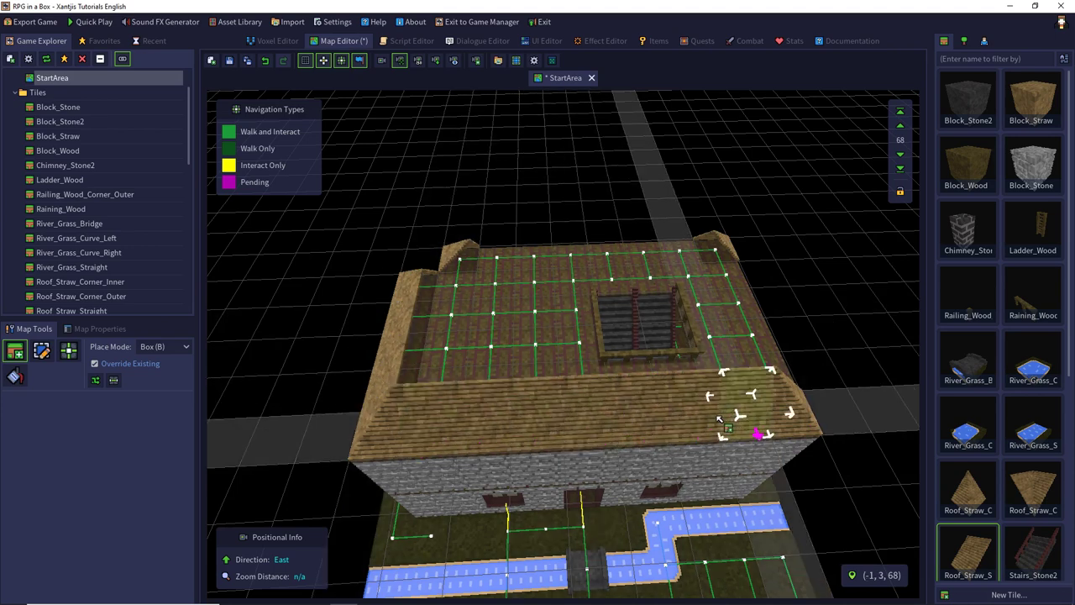
key("r")
key("r")
key("r")
left_click(717, 284)
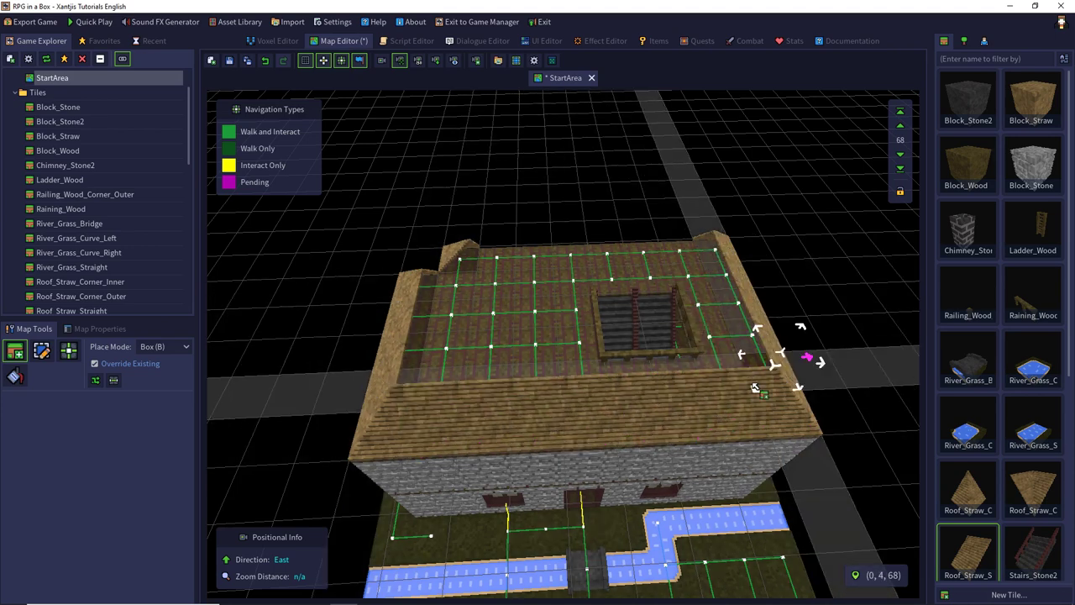
mouse_move(678, 238)
left_mouse_down()
mouse_move(530, 224)
mouse_move(480, 232)
mouse_move(444, 264)
left_mouse_up()
left_click(1049, 510)
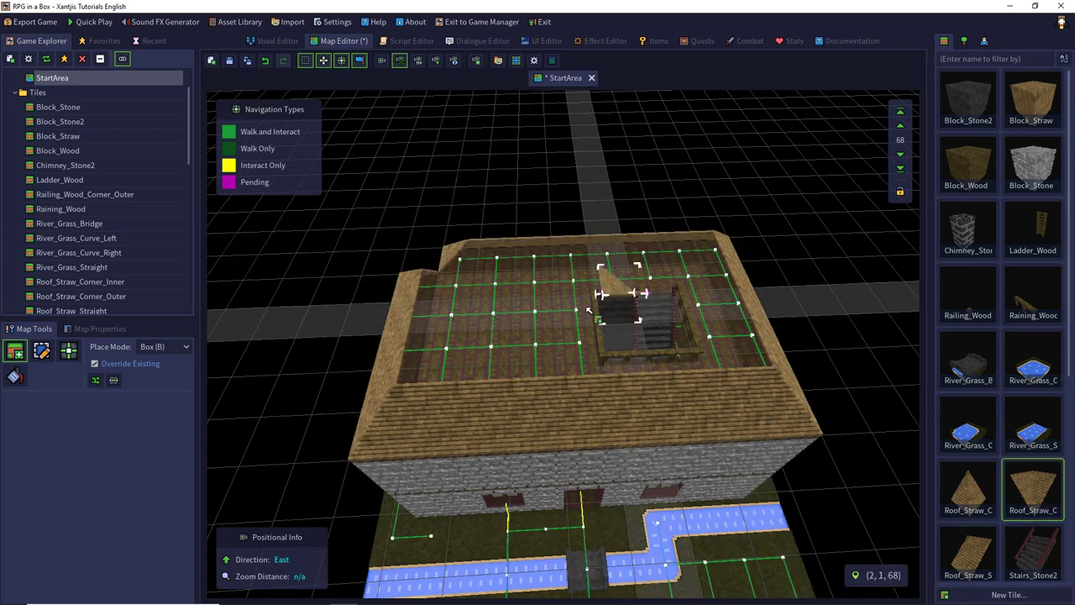
left_click(457, 286)
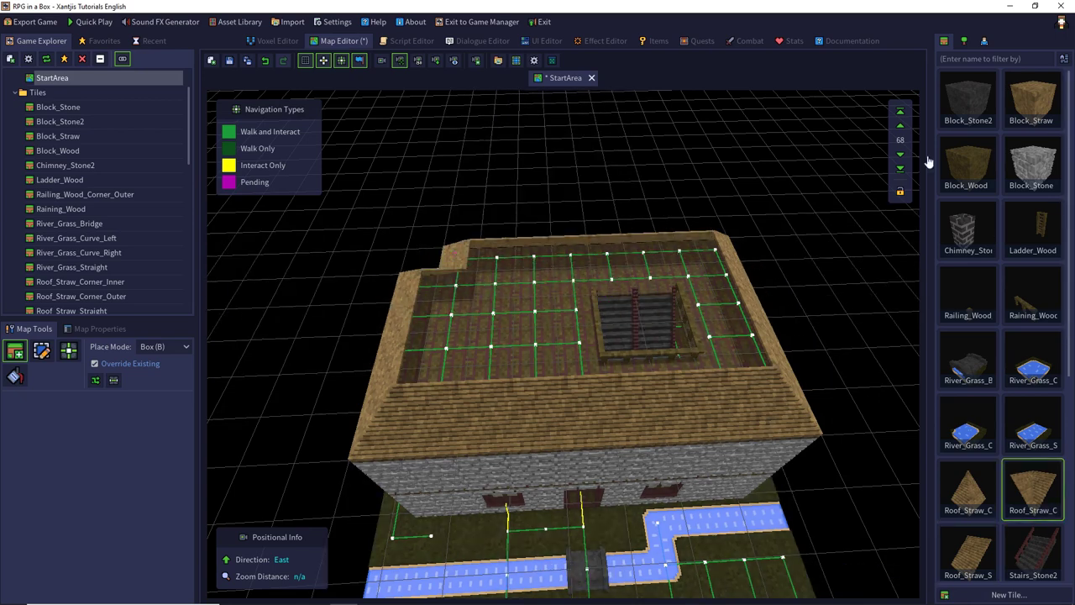
Remove the outermost navigation nodes around the parquet floor on level 66, beneath the roof's edge.
left_click(69, 350)
key("w")
mouse_move(585, 359)
right_mouse_down()
mouse_move(571, 315)
mouse_move(568, 351)
right_mouse_up()
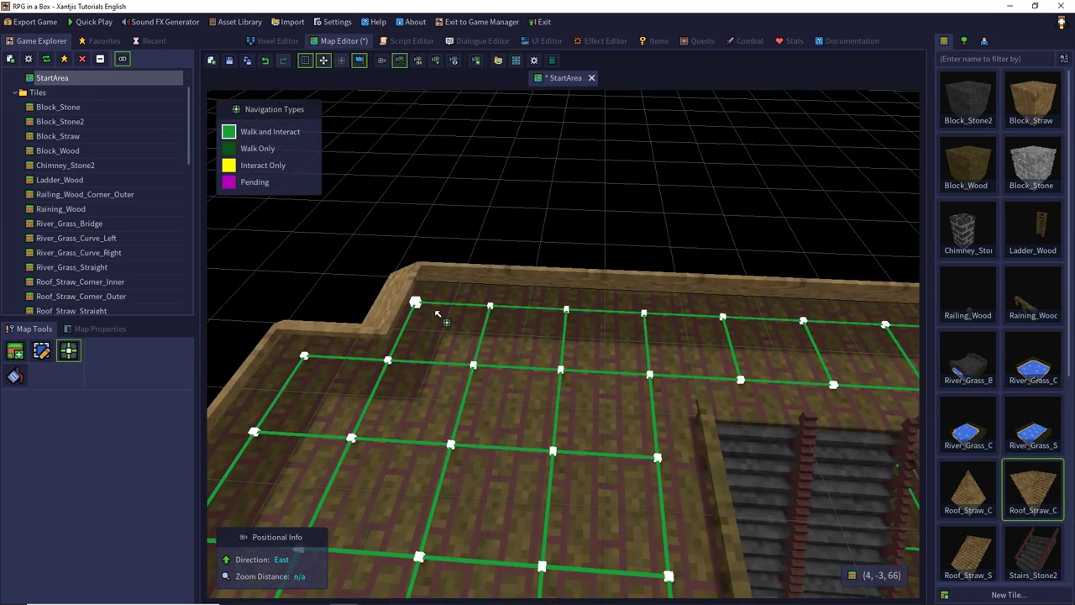
mouse_move(515, 317)
left_mouse_down()
mouse_move(740, 331)
mouse_move(803, 321)
left_mouse_up()
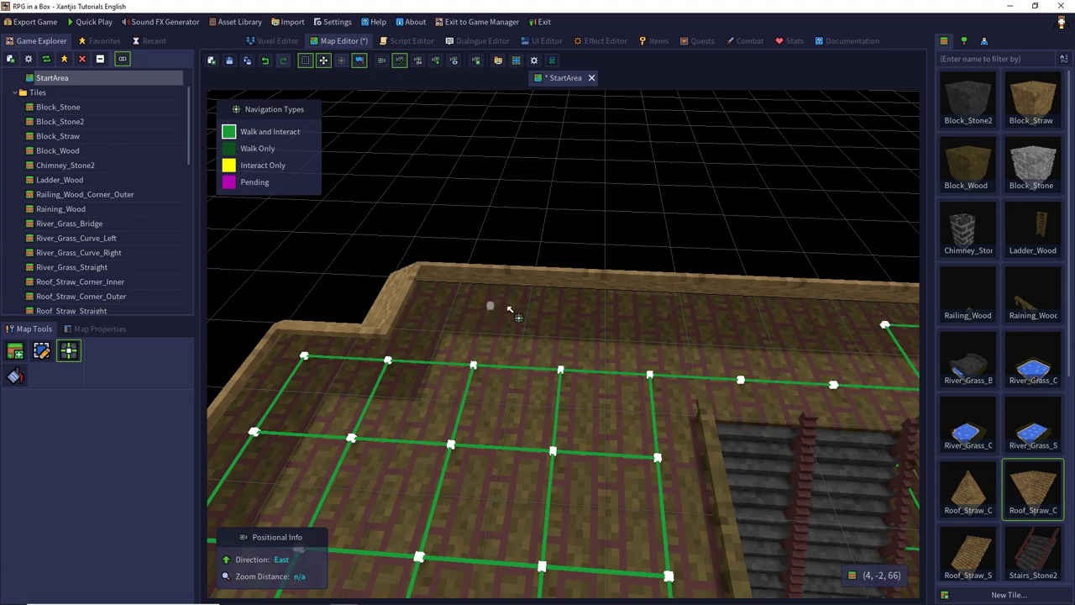
right_click_drag(507, 308, 634, 277)
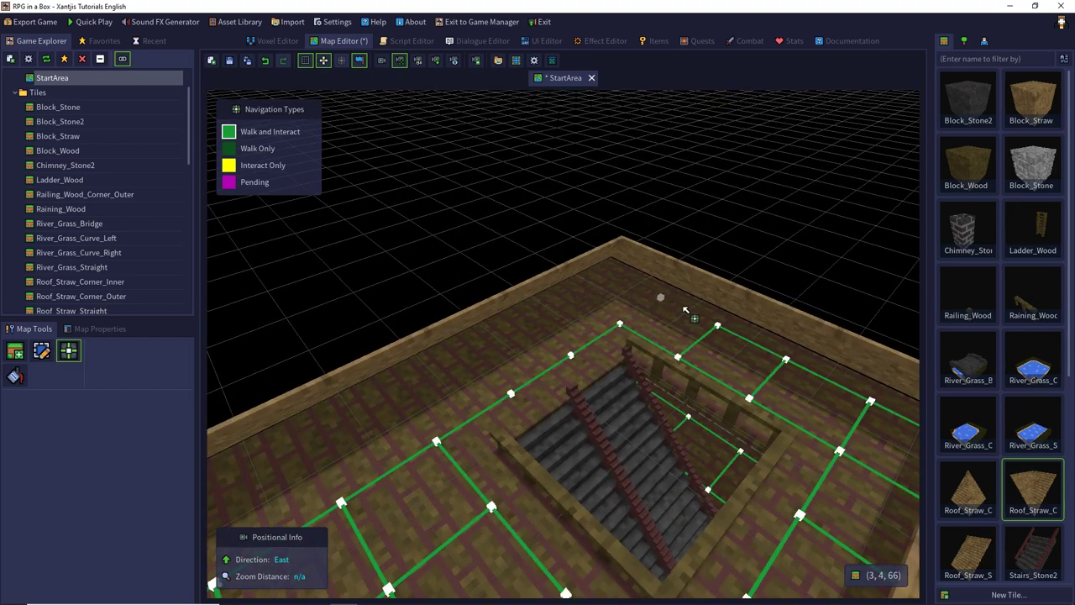
middle_click_drag(718, 345, 957, 347)
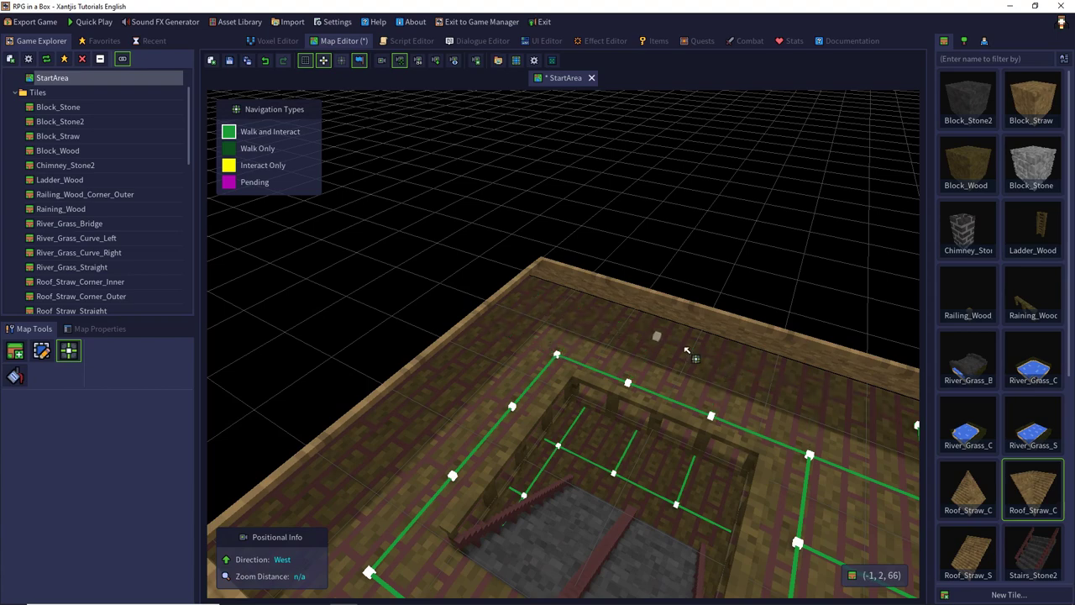
middle_click_drag(686, 350, 861, 340)
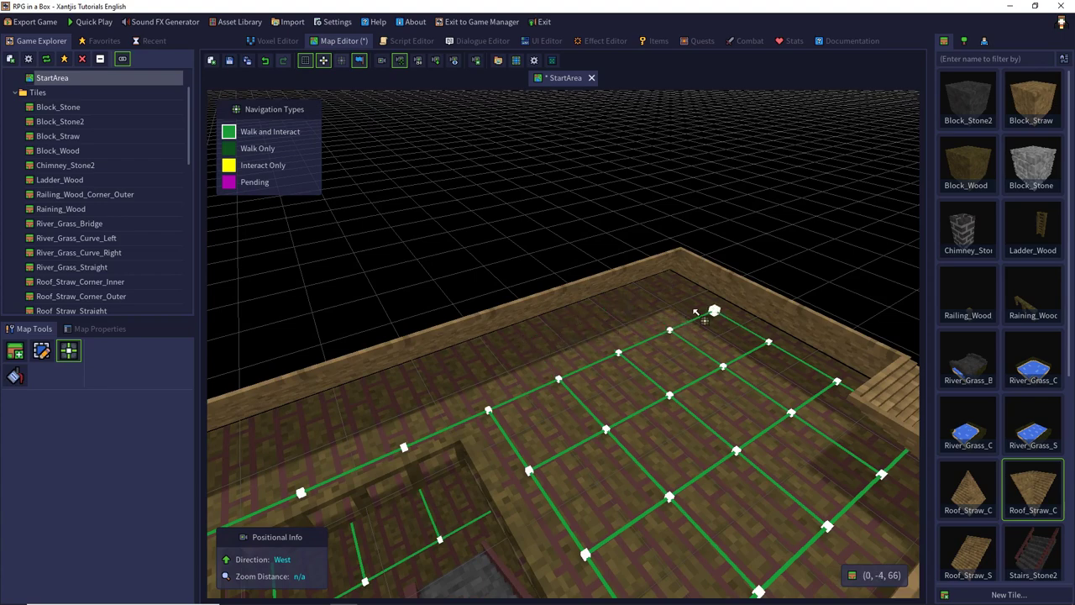
middle_click_drag(816, 372, 886, 351)
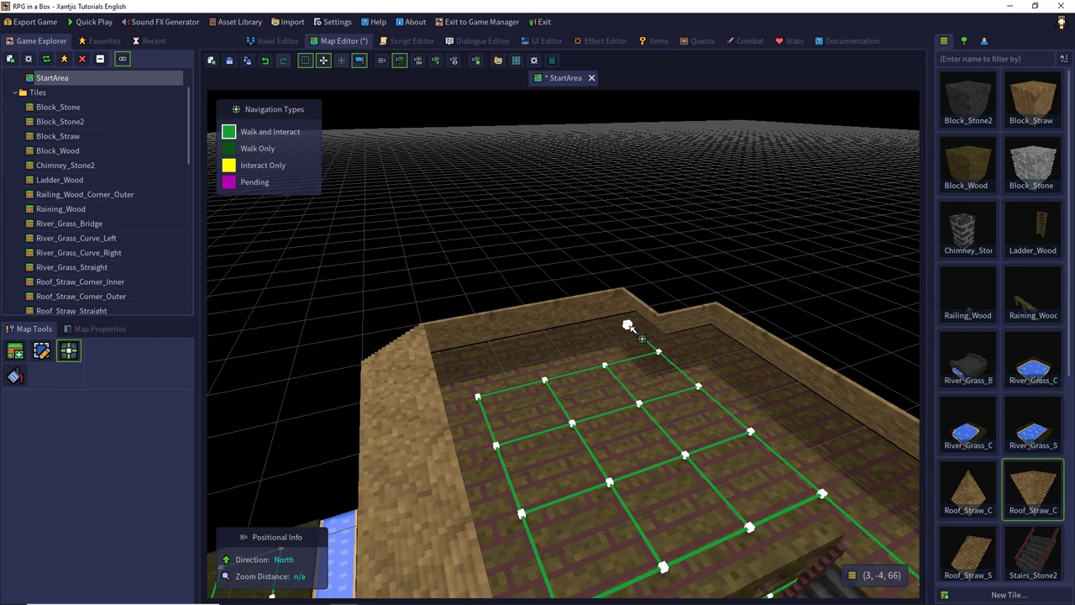
key("s")
key("a")
middle_click_drag(641, 336, 746, 377)
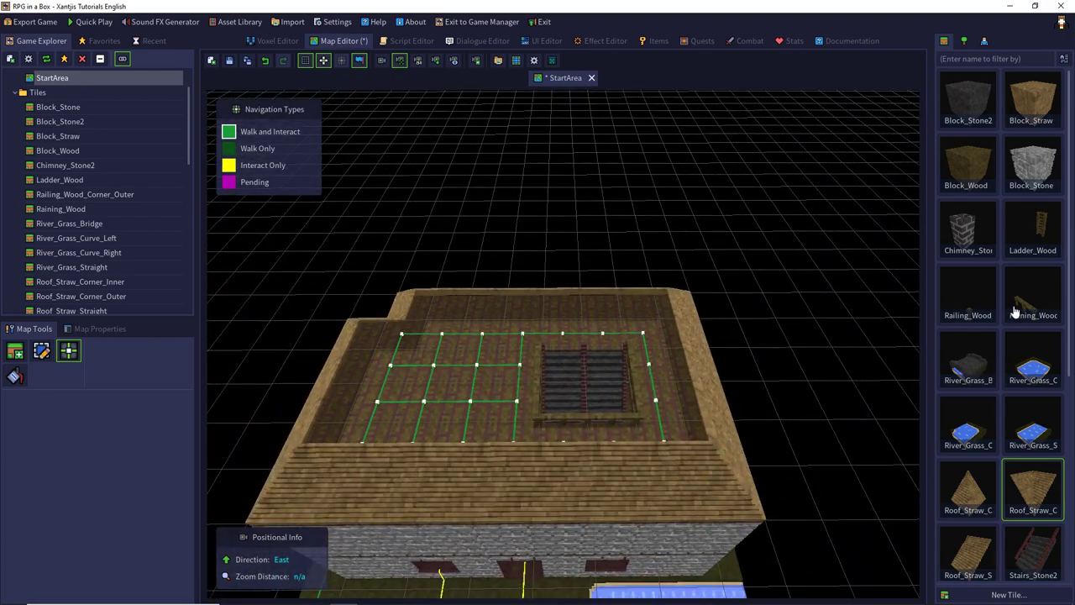
Place rotated outer straw roof corner tiles on level 84, one tile in from the lower roof ring's corners.
left_click(1026, 472)
left_click(981, 483)
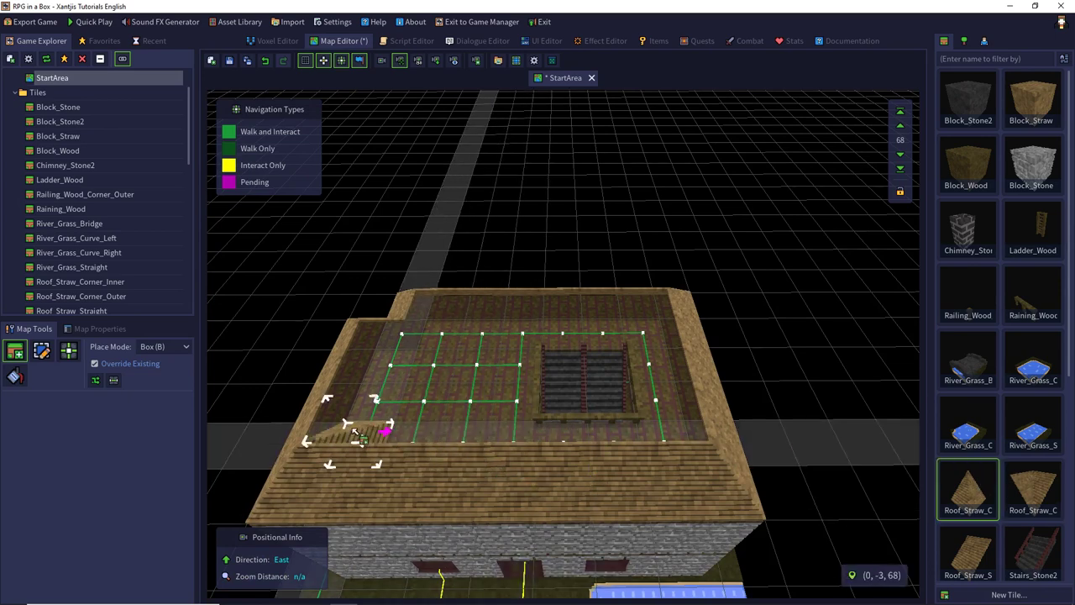
scroll(341, 427, "up", 1, "ctrl")
right_click(341, 424)
right_click(341, 424)
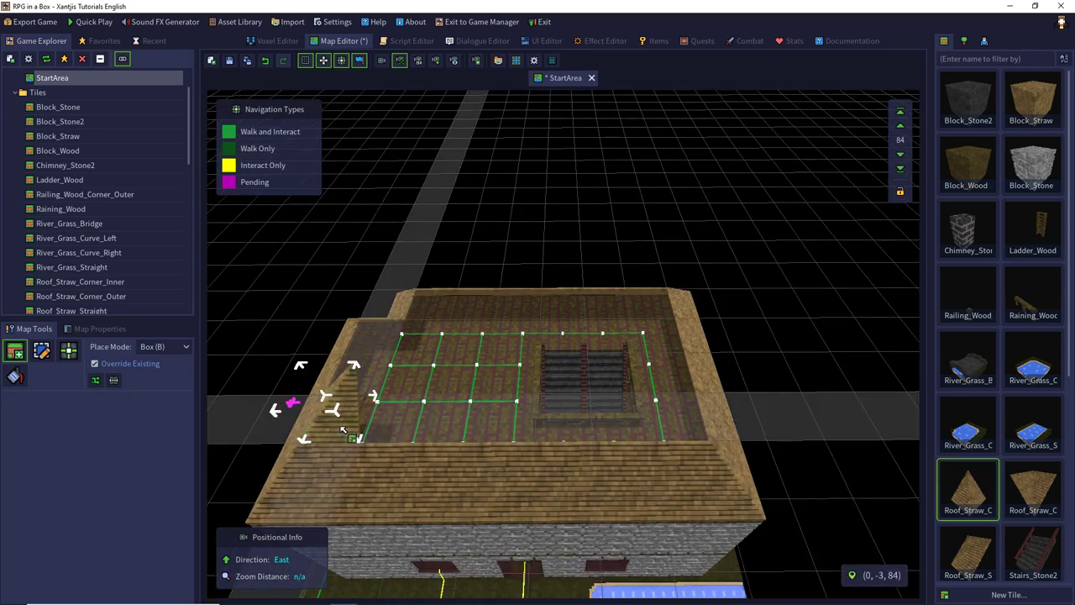
left_click(341, 424)
right_click(359, 360)
left_click(419, 290)
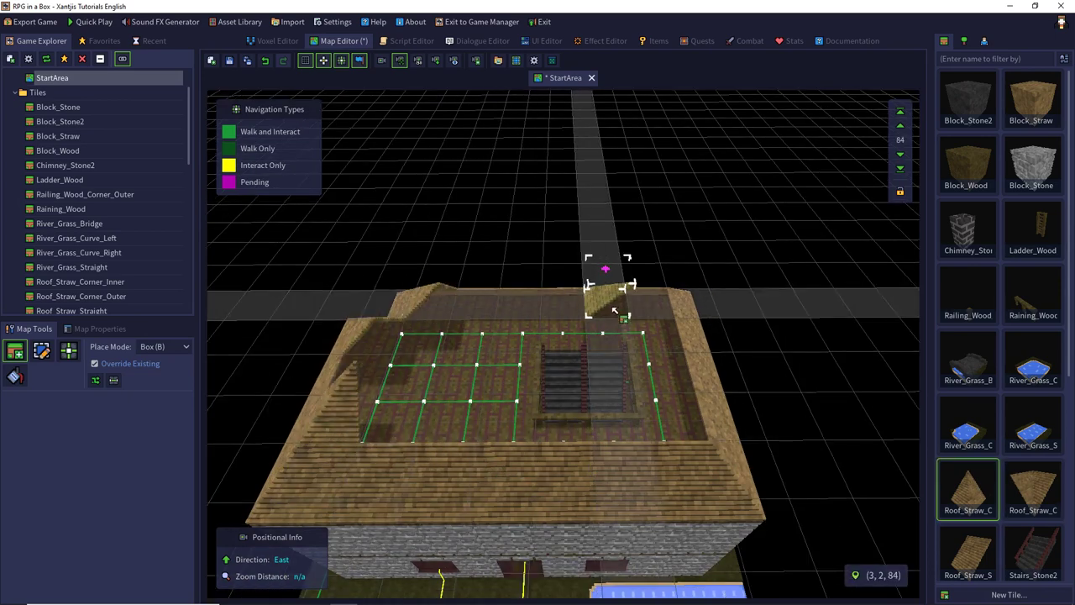
right_click(654, 302)
right_click(653, 303)
right_click(653, 302)
left_click(653, 303)
right_click(670, 407)
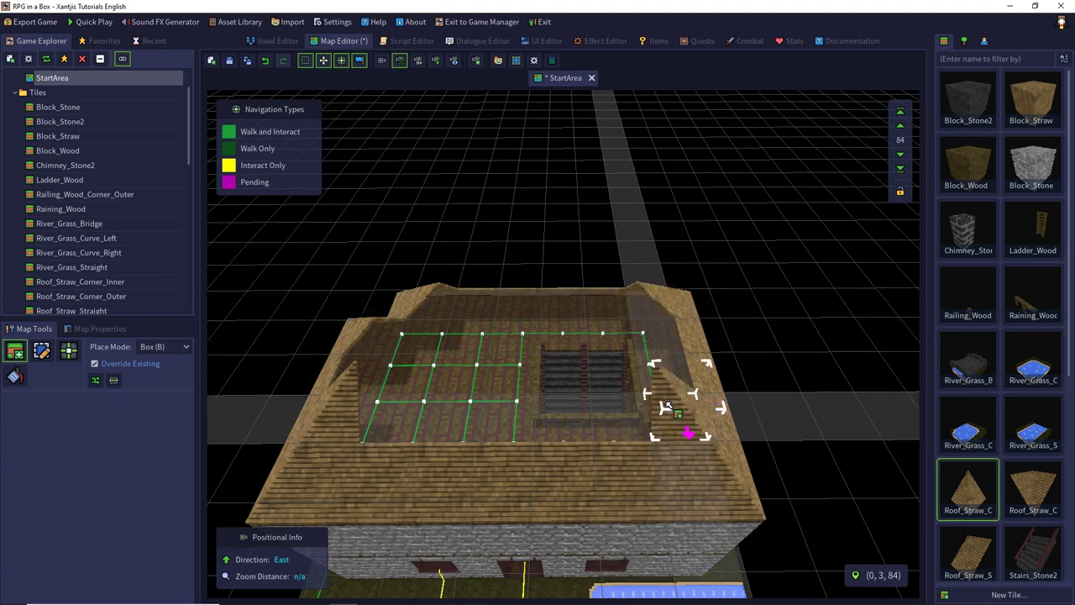
right_click(669, 406)
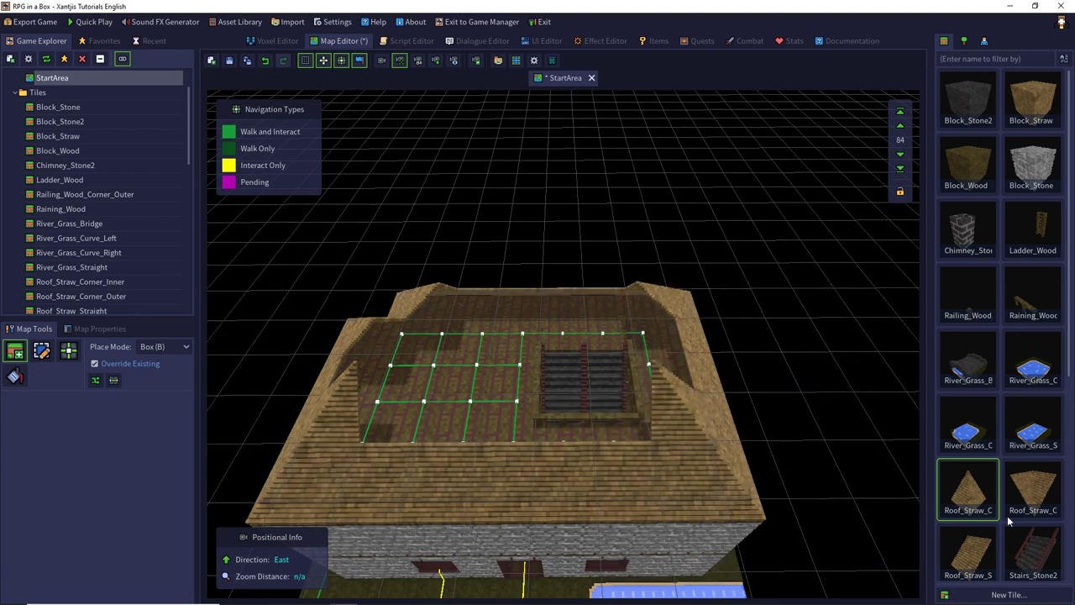
Complete the level 84 roof ring with straight straw roof tiles and an inner corner tile at the notch.
left_click(970, 550)
right_click(565, 402)
left_click_drag(620, 401, 403, 396)
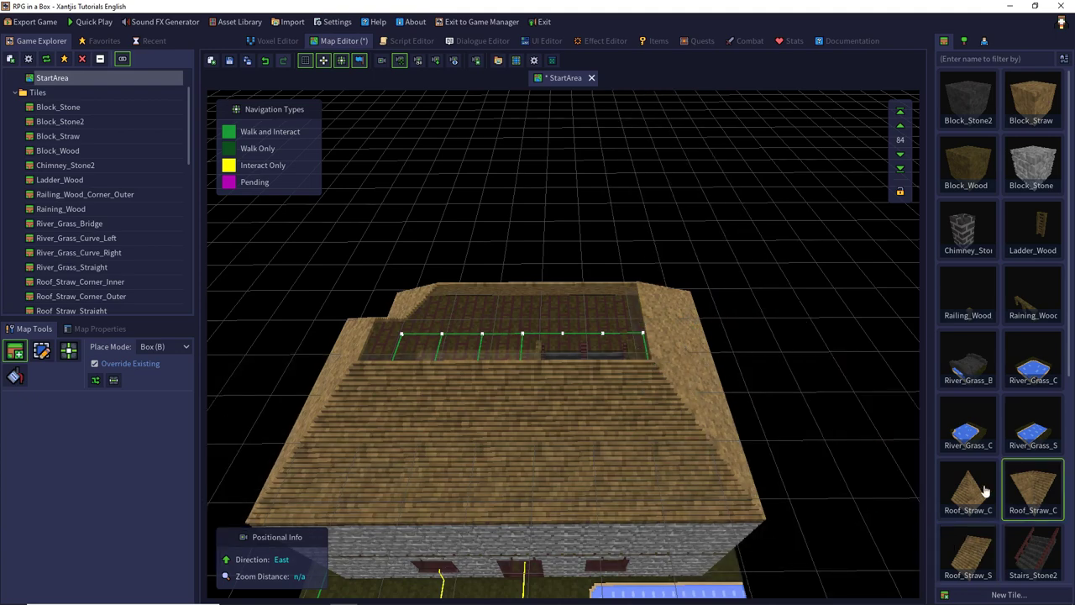
middle_click_drag(588, 312, 510, 351)
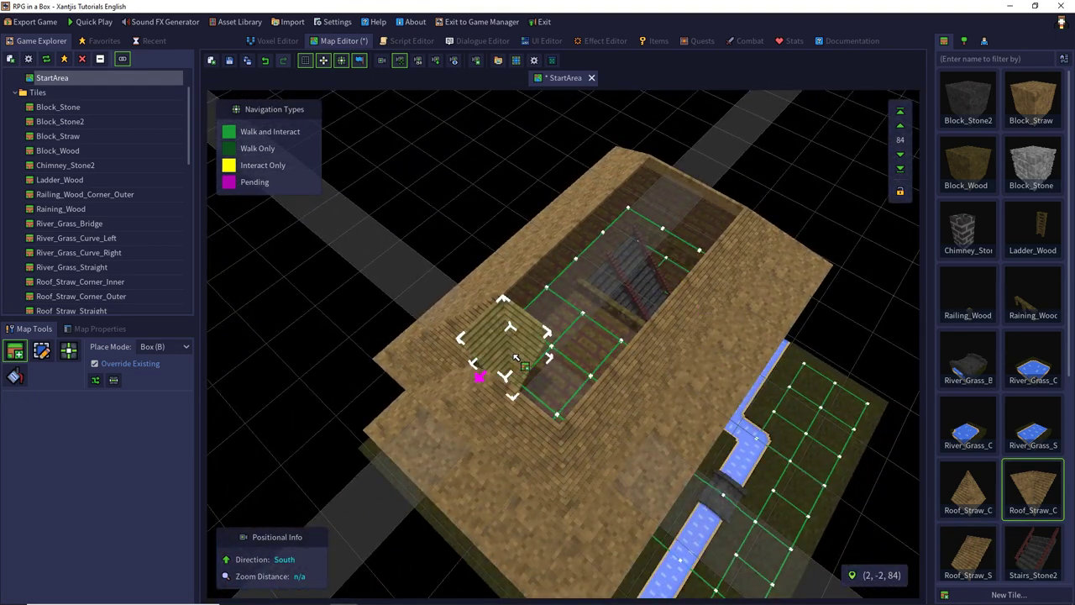
key("r")
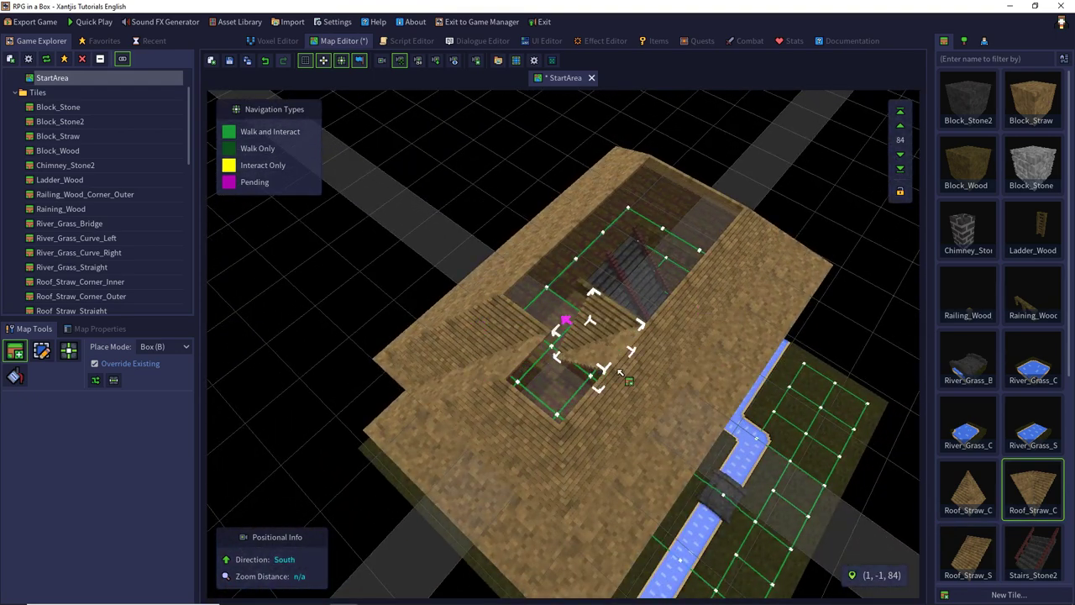
Cap the narrow roof opening beside the notch with Tile_Straw on level 100, undoing the tiles that extend too far.
scroll(989, 480, "down", 2)
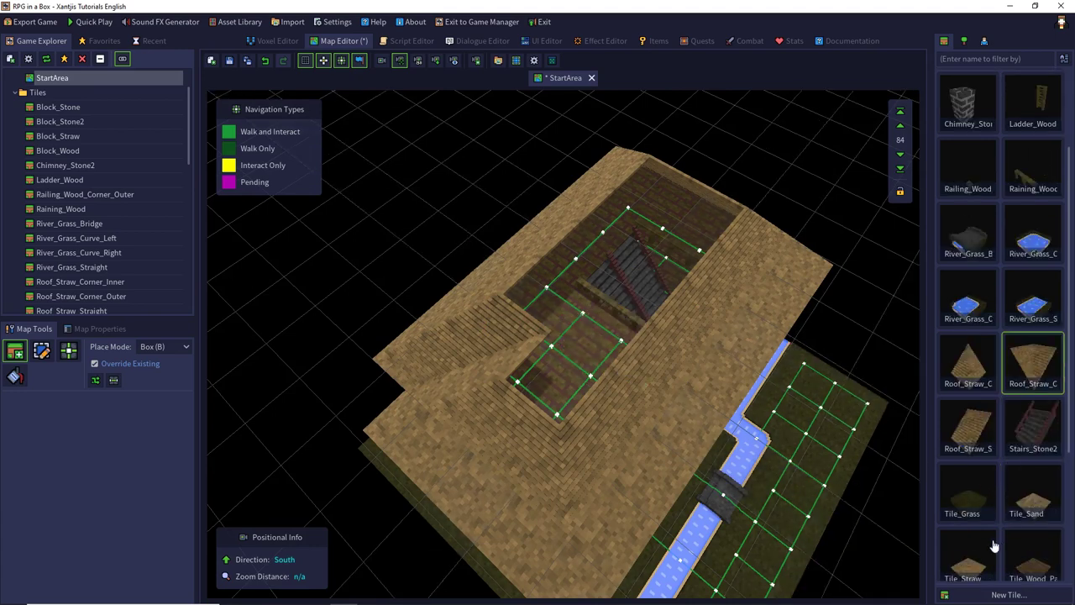
left_click(994, 546)
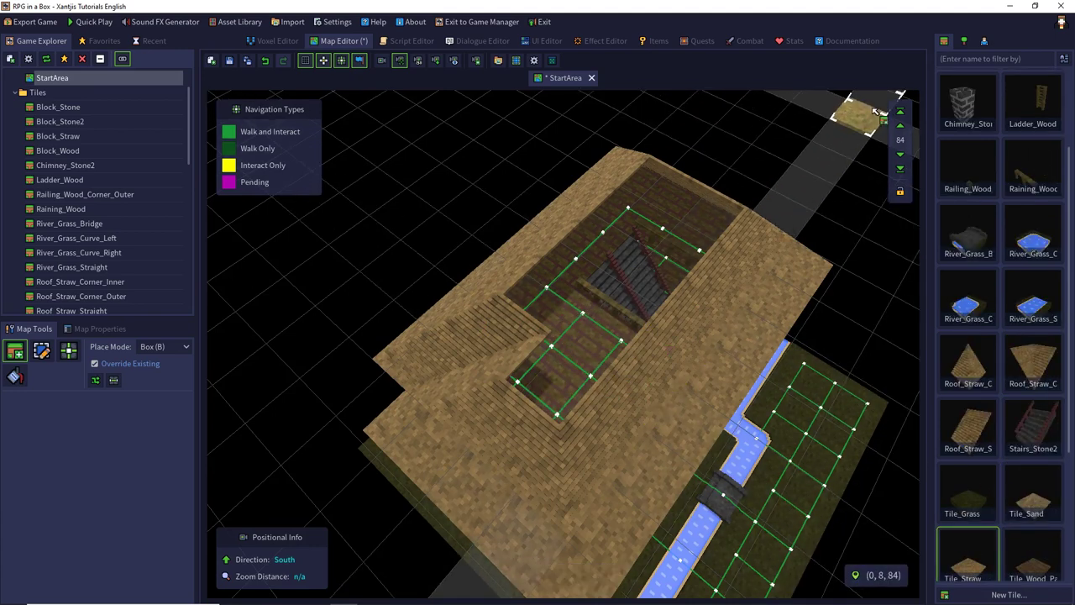
left_click(901, 111)
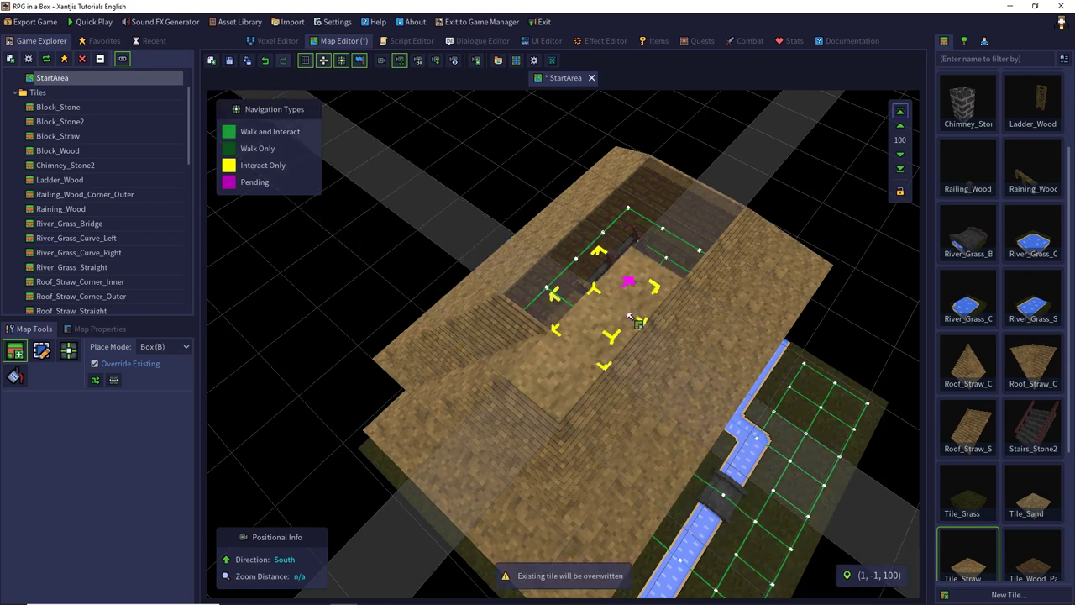
left_click(629, 315)
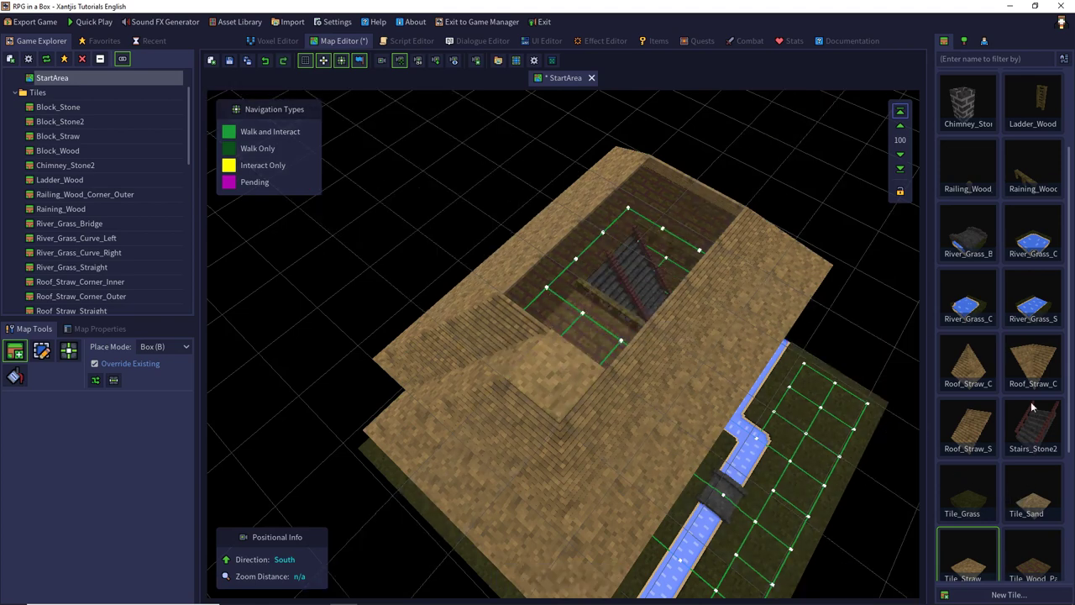
Close the remaining roof opening on level 100 with outer corner and straight straw roof tiles, and save the map.
left_click(954, 375)
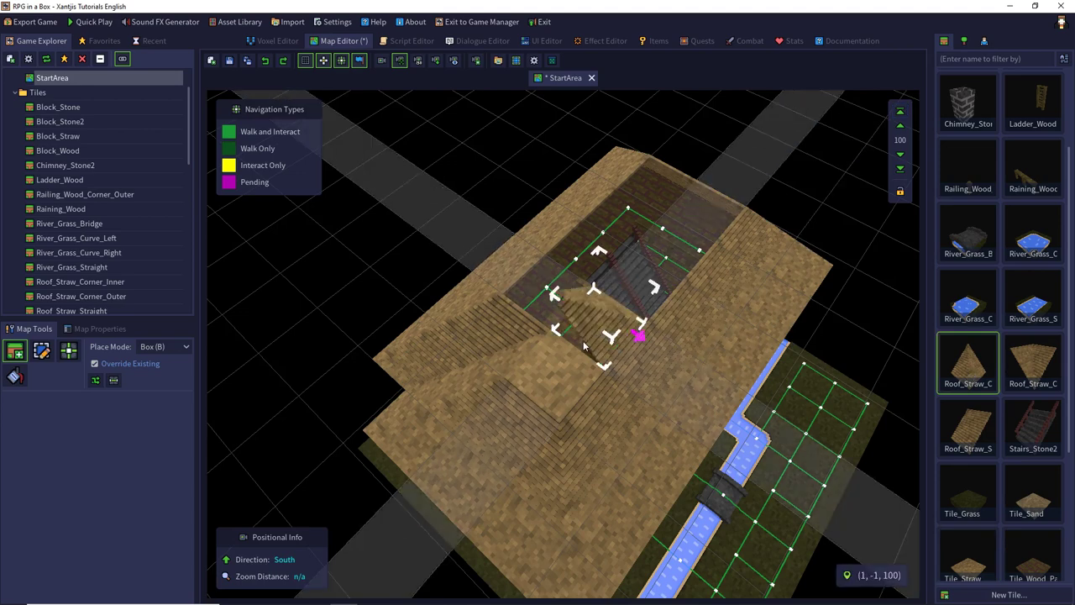
left_click(586, 342)
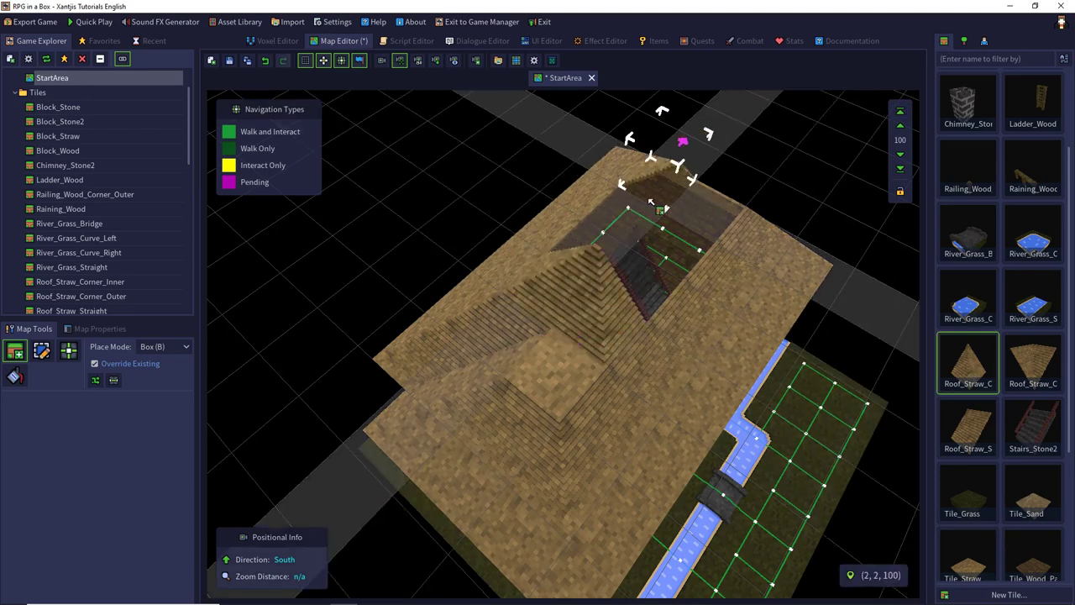
left_click(975, 428)
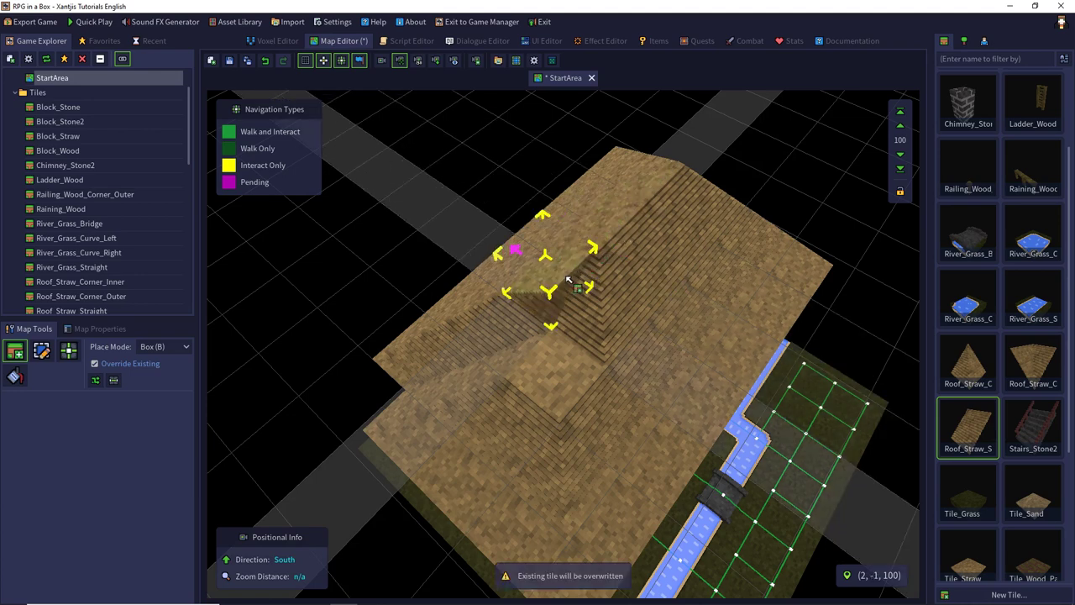
left_click(230, 61)
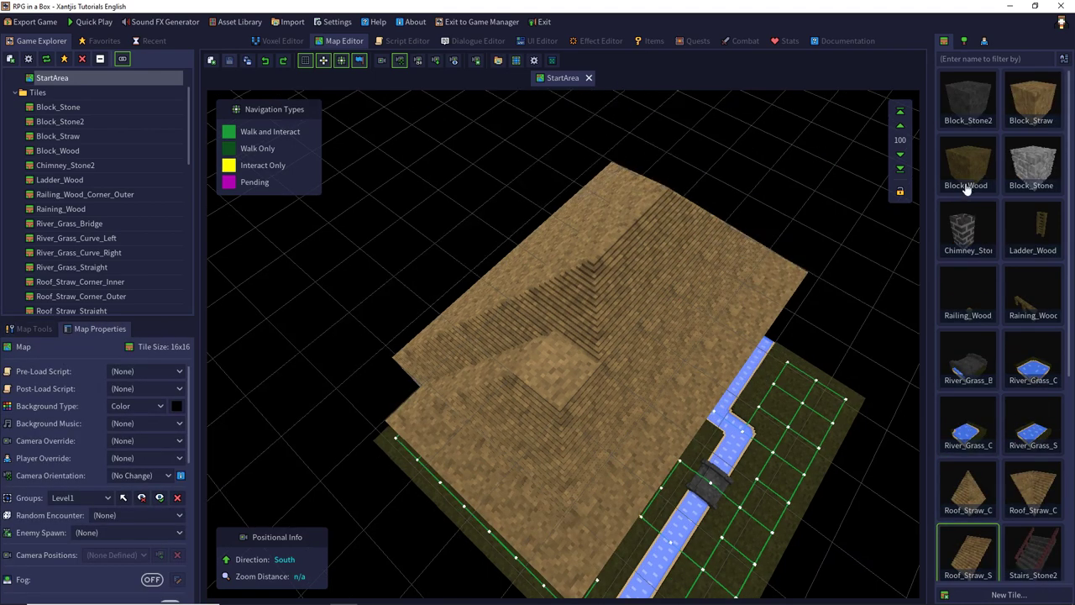
Filter the tile library by "block" and open the Block_Stone2 tile for editing.
scroll(985, 205, "down", 5)
scroll(979, 250, "up", 5)
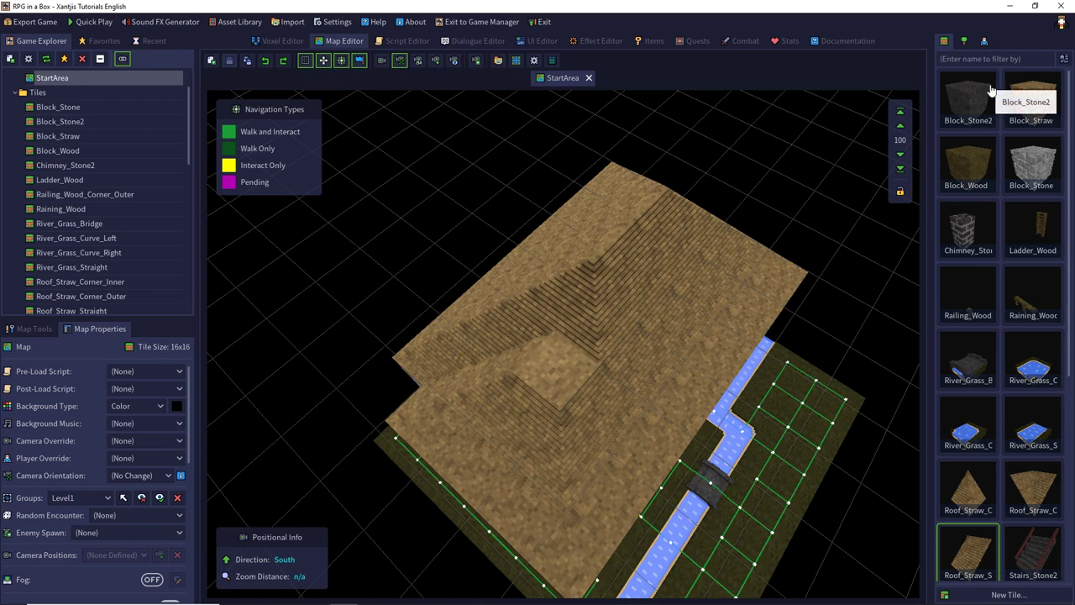
left_click(994, 59)
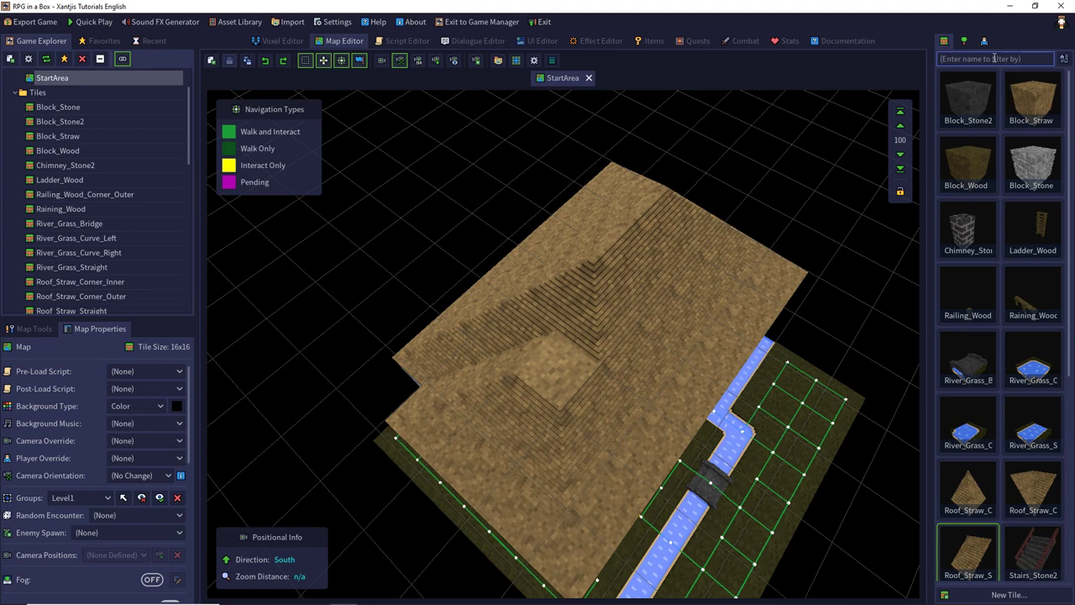
type("block")
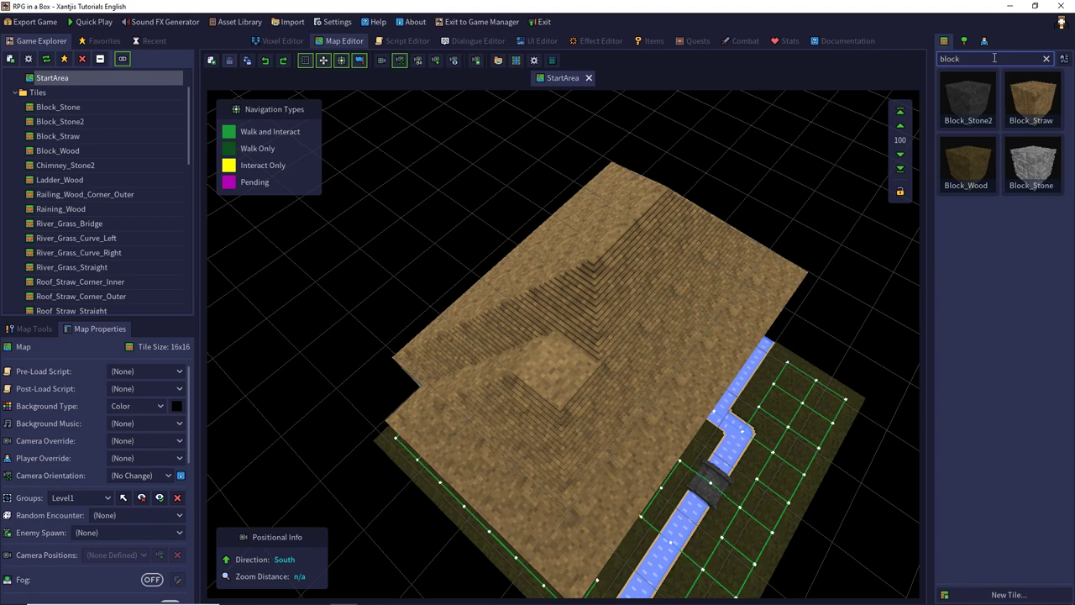
double_click(970, 98)
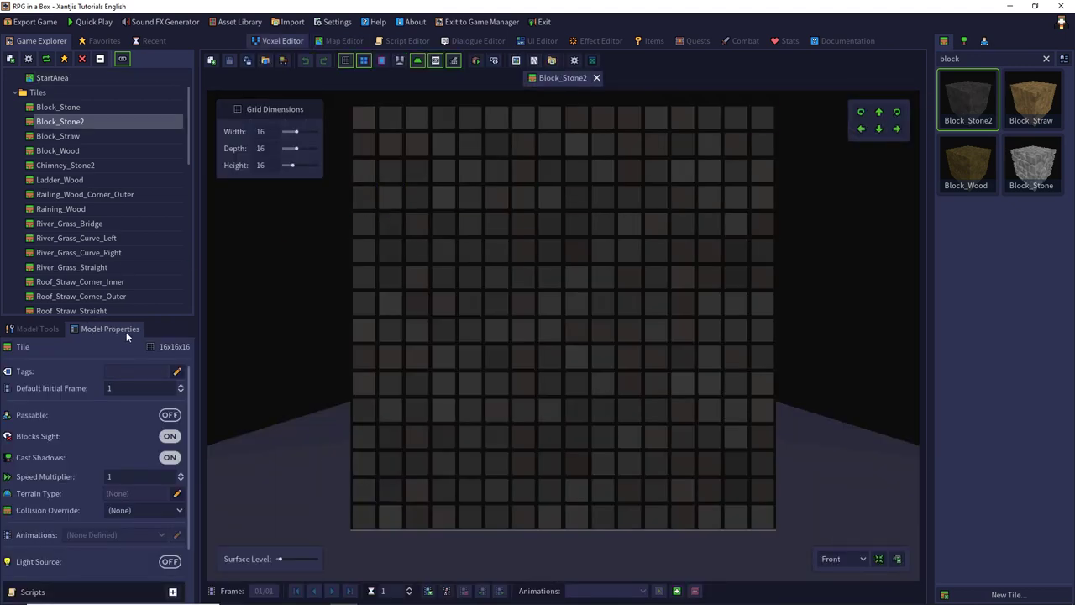
left_click(177, 374)
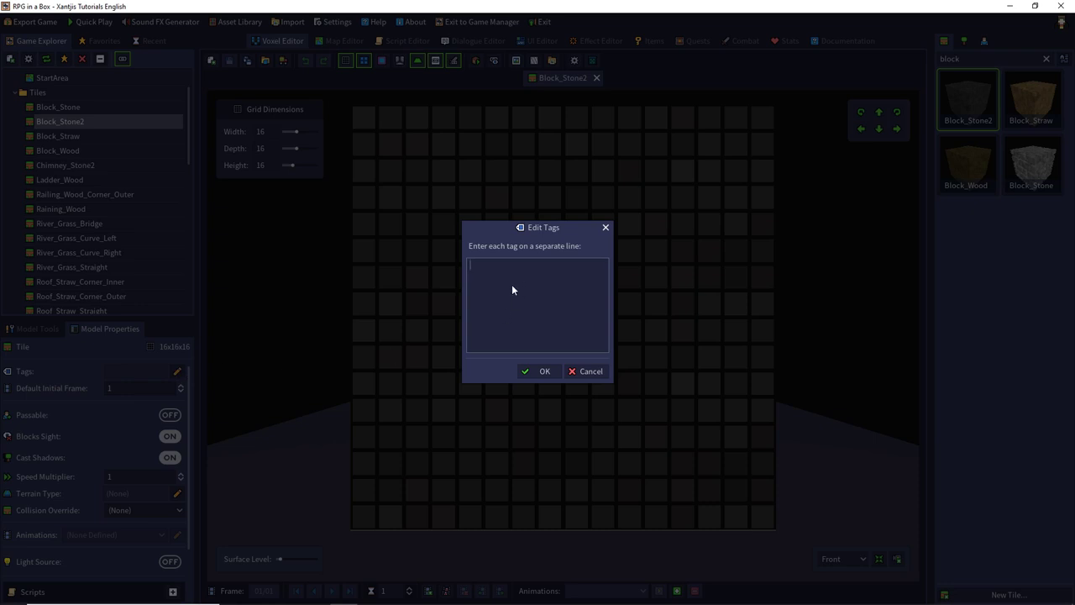
type("B")
type("Stone")
left_click(527, 375)
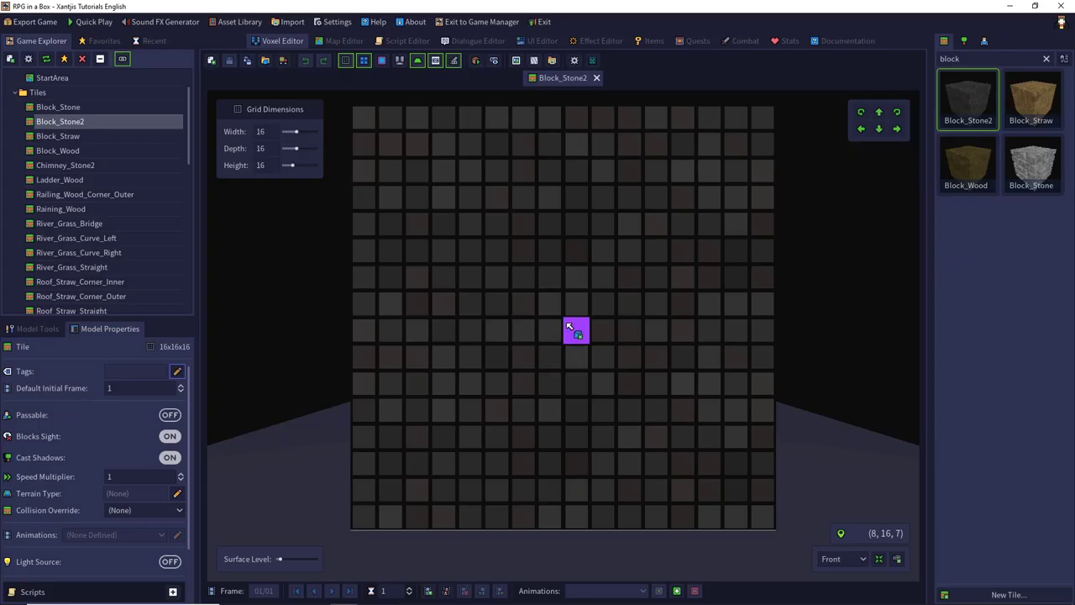
Add the tags Block and Stone to the Block_Stone2 tile, each on its own line.
left_click(176, 371)
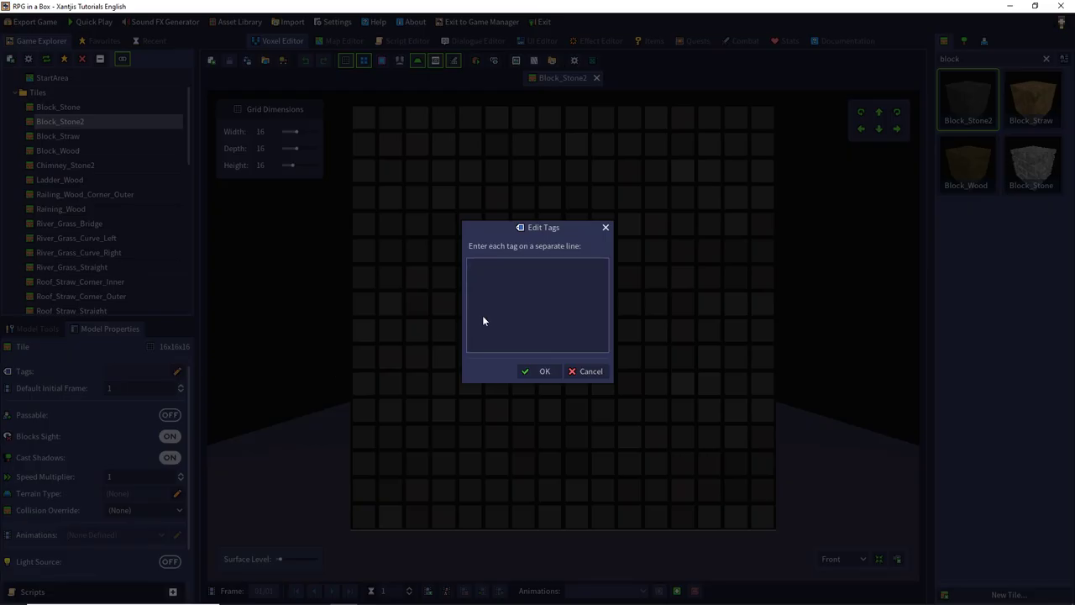
type("Block ")
type("Stone")
left_click(536, 372)
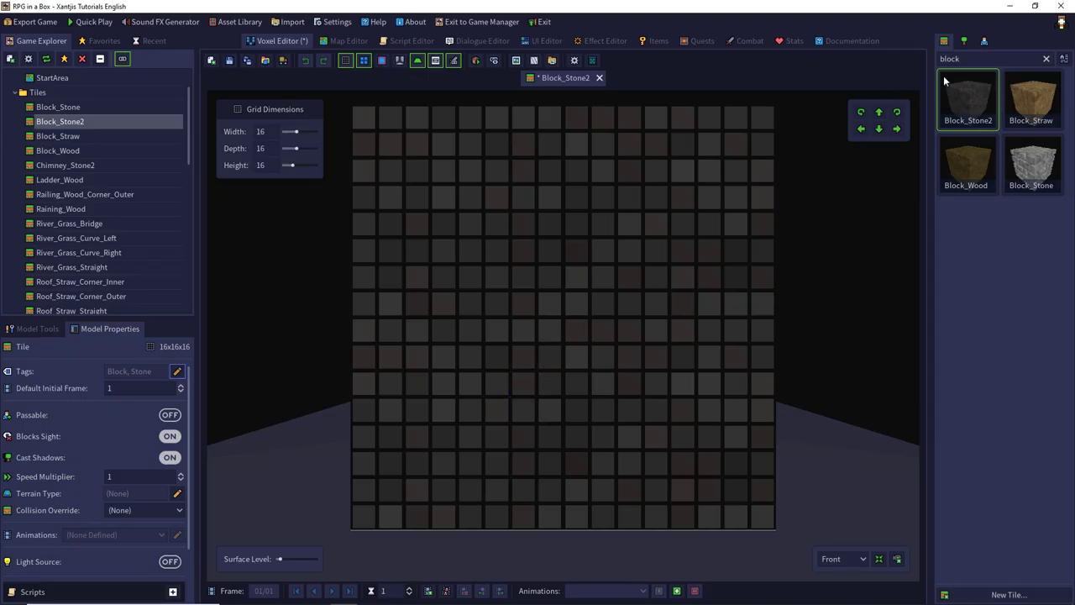
Clear the tile library's name filter, open the Block_Wood tile and tag it with Block and Wood.
left_click(1046, 59)
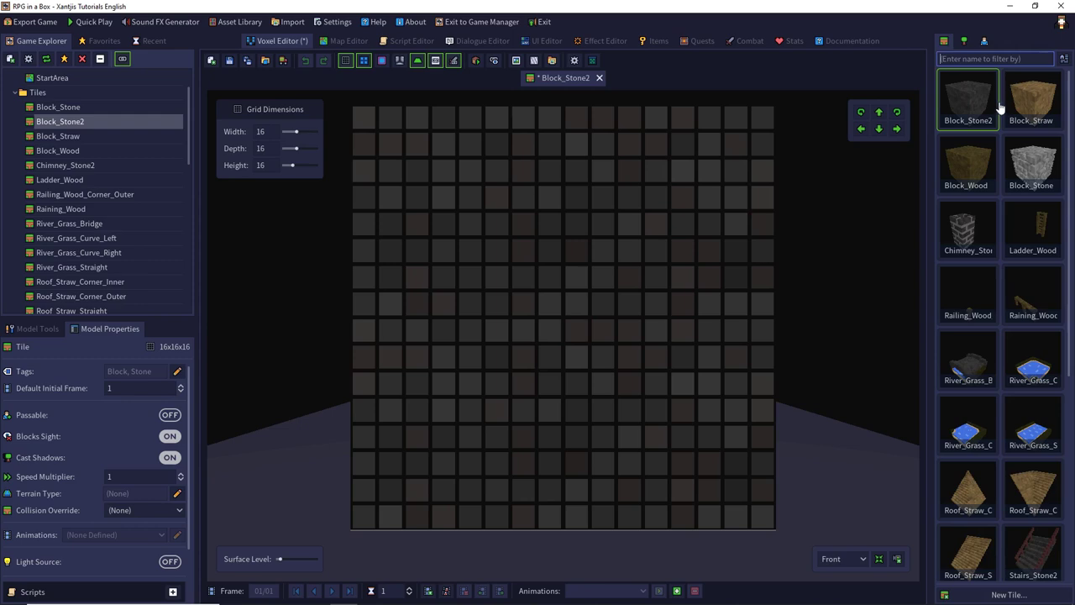
double_click(971, 158)
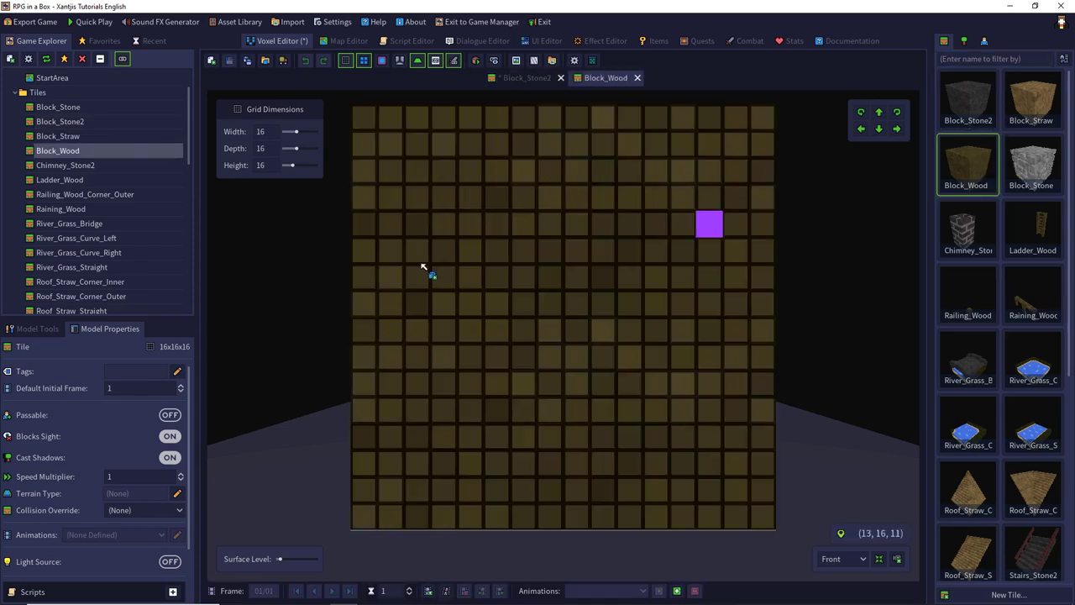
left_click(177, 372)
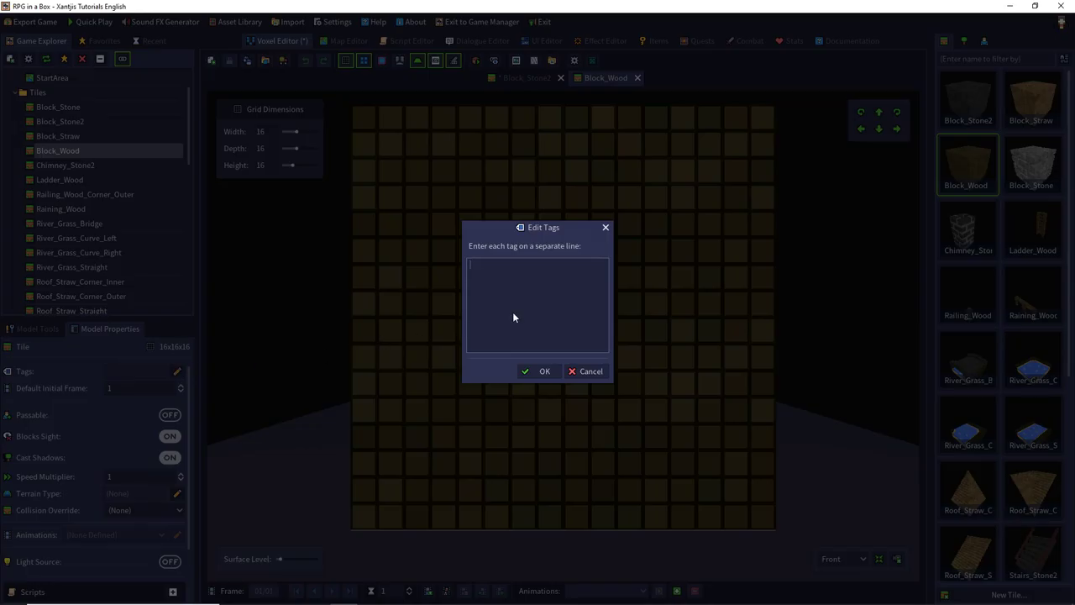
type("Block ")
type("Wood")
left_click(538, 371)
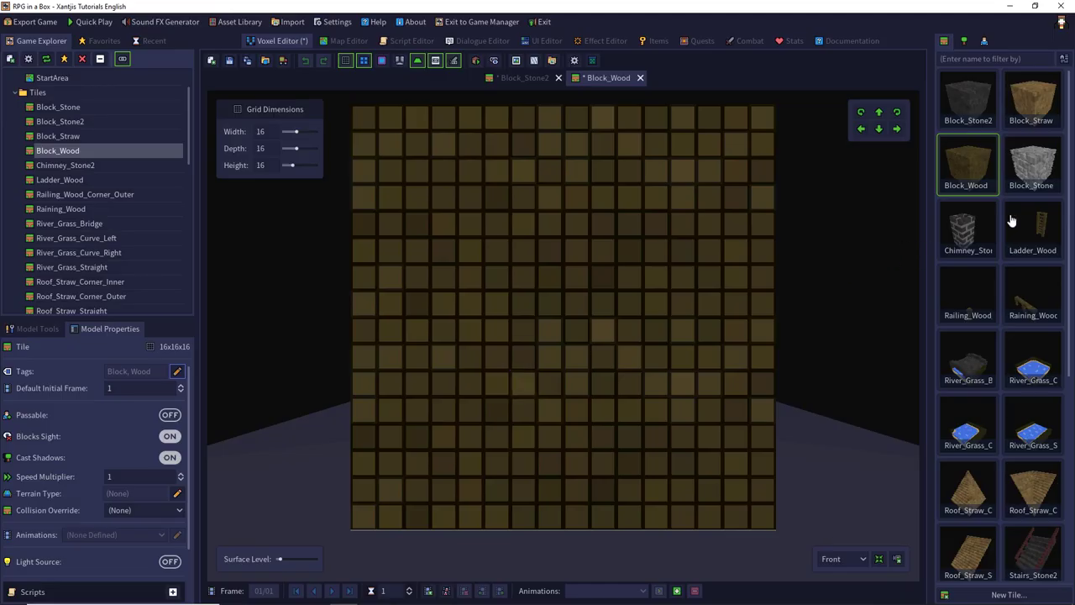
Open the Ladder_Wood tile and give it the tags Ladder and Wood on separate lines.
double_click(1033, 231)
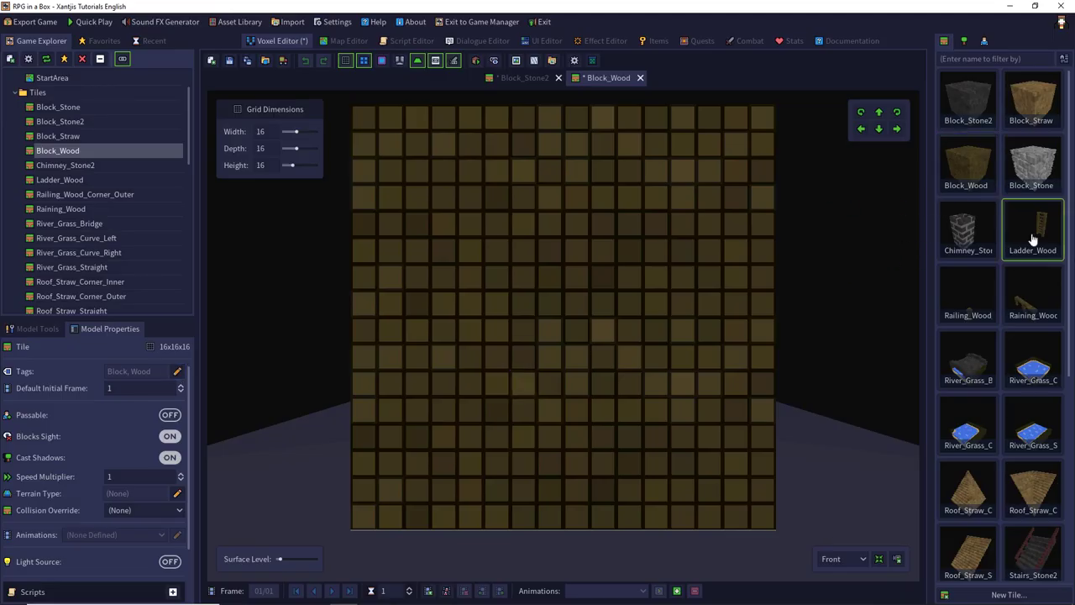
left_click(177, 371)
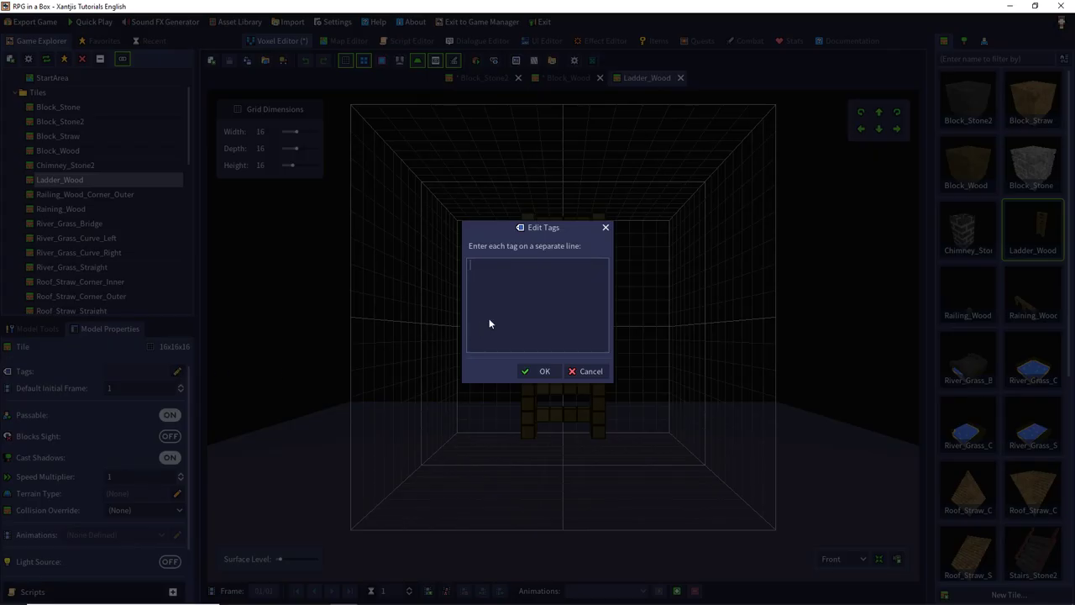
type("Ladder")
key("Return")
type("Wood")
key("Return")
left_click(545, 372)
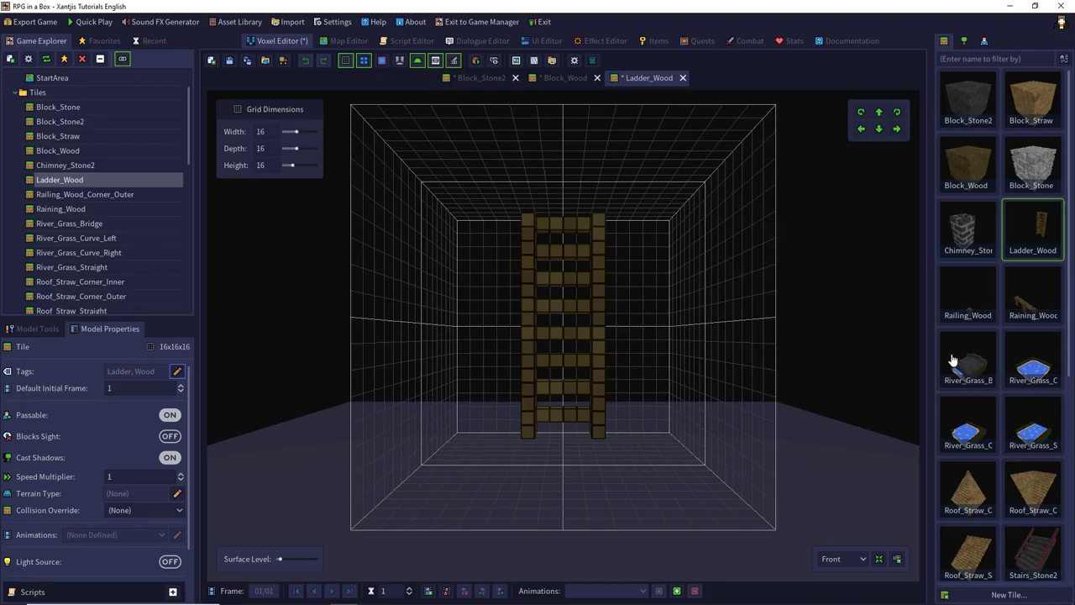
Open the Raining_Wood tile and give it the tags Railing and Wood.
scroll(975, 347, "down", 2)
scroll(974, 347, "down", 3)
scroll(987, 361, "up", 5)
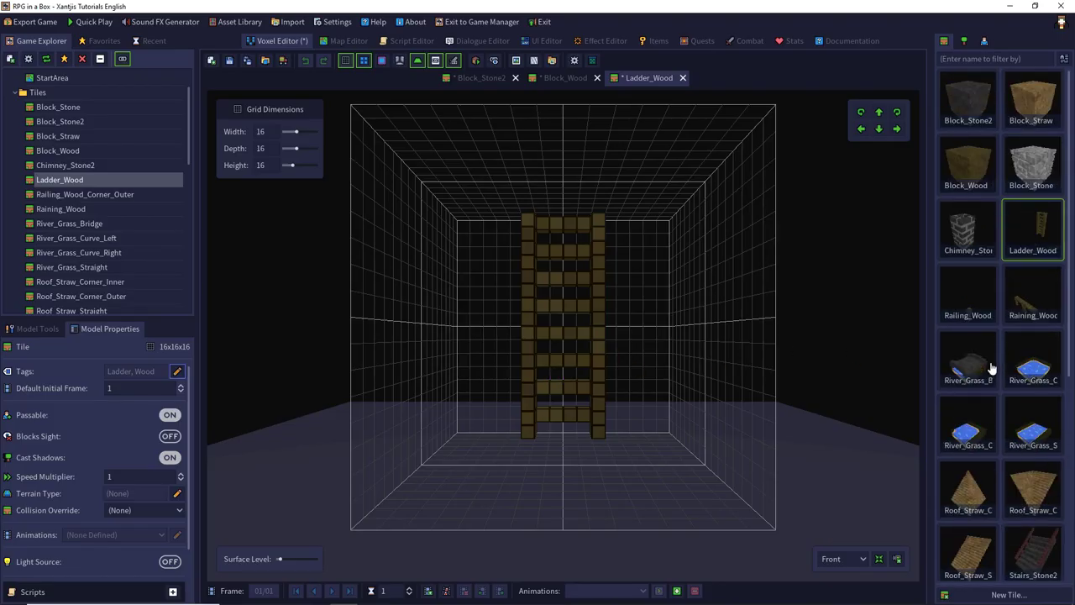
double_click(1018, 298)
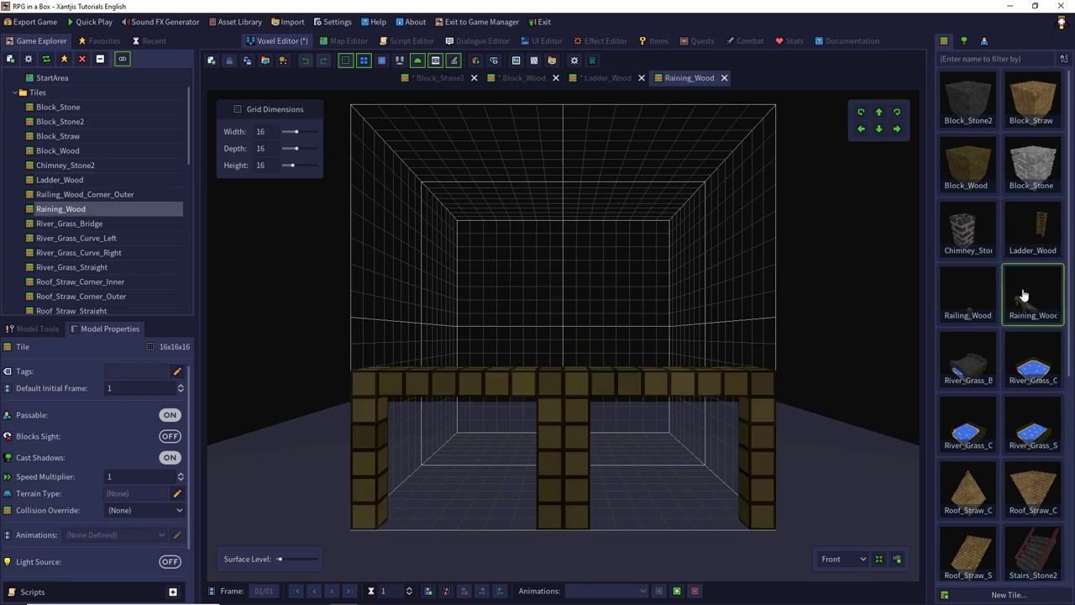
left_click(178, 371)
type("Railing")
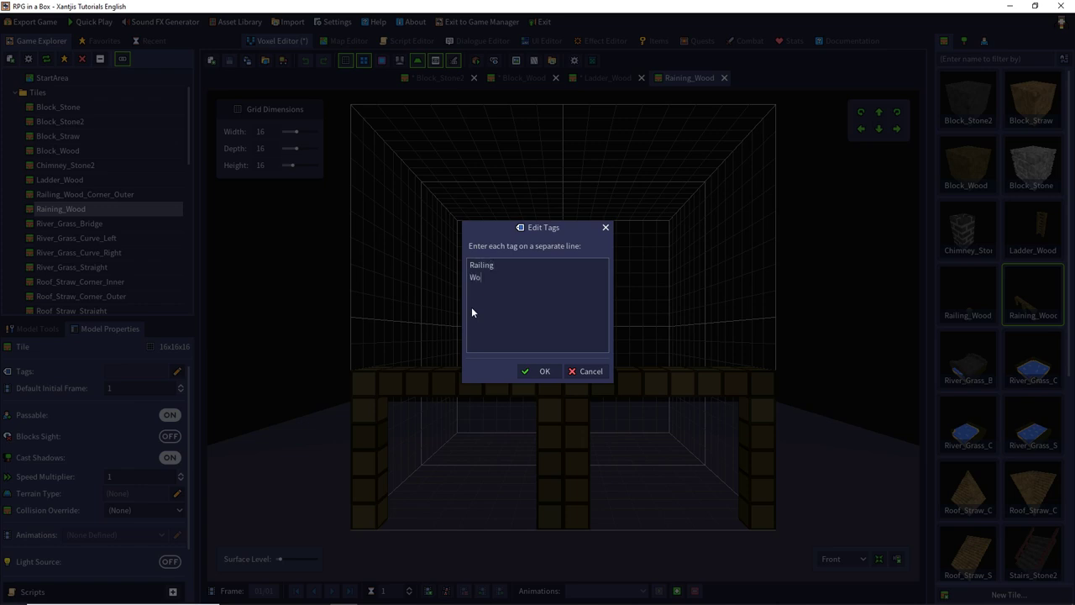
left_click(535, 370)
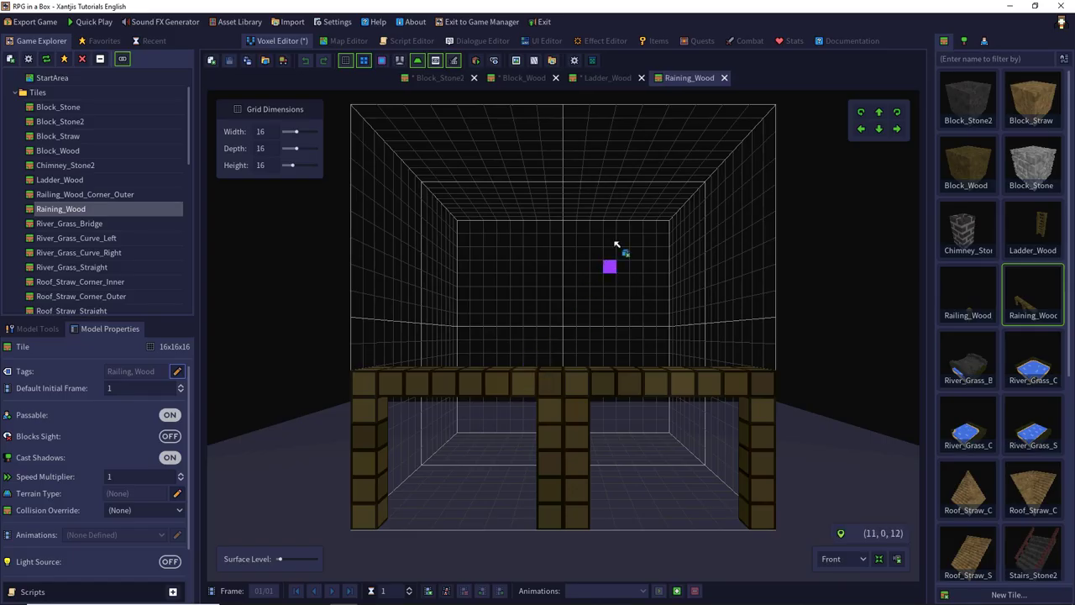
Save the tagged tile models and close all of them in the voxel editor.
left_click(724, 78)
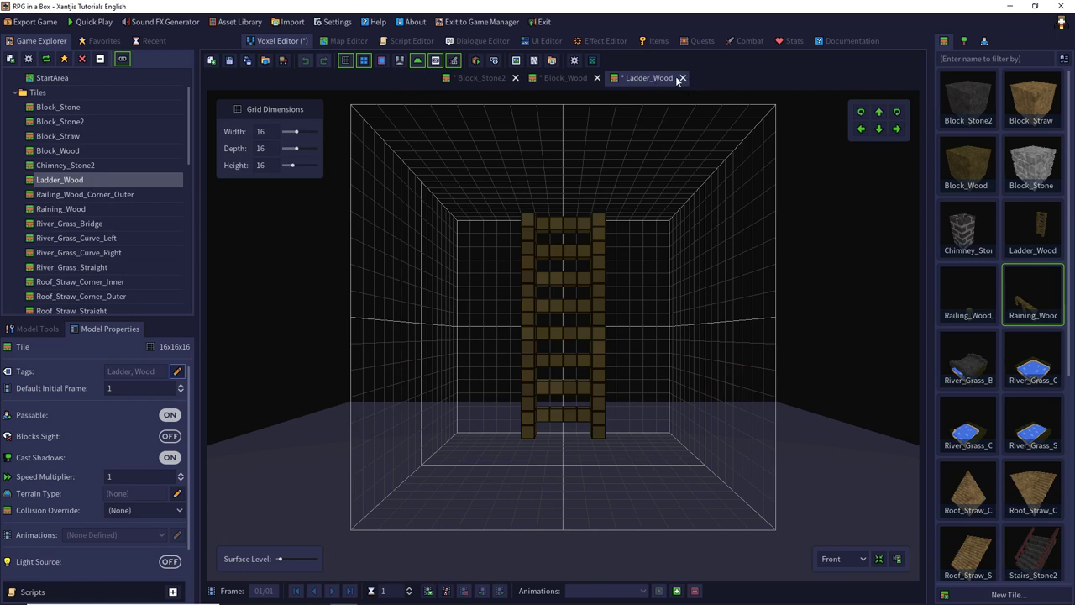
left_click(283, 63)
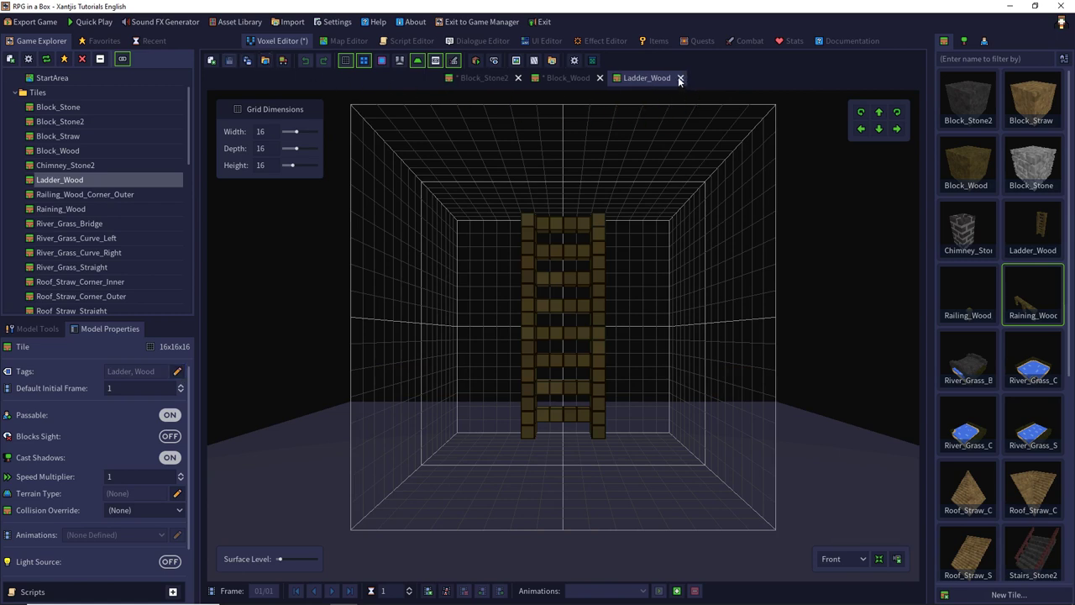
left_click(681, 78)
left_click(246, 60)
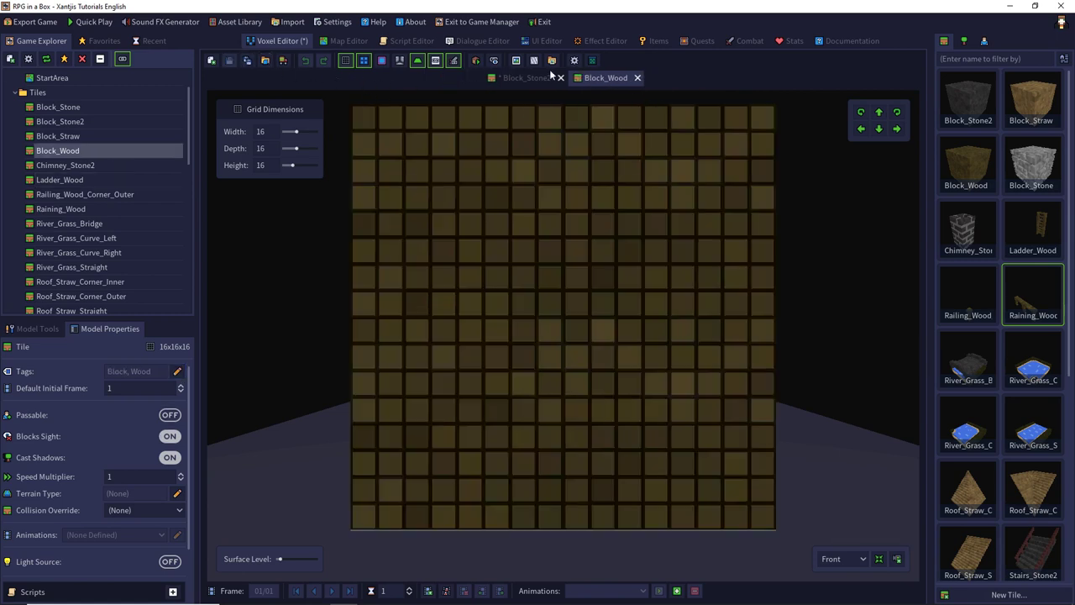
left_click(637, 78)
left_click(596, 77)
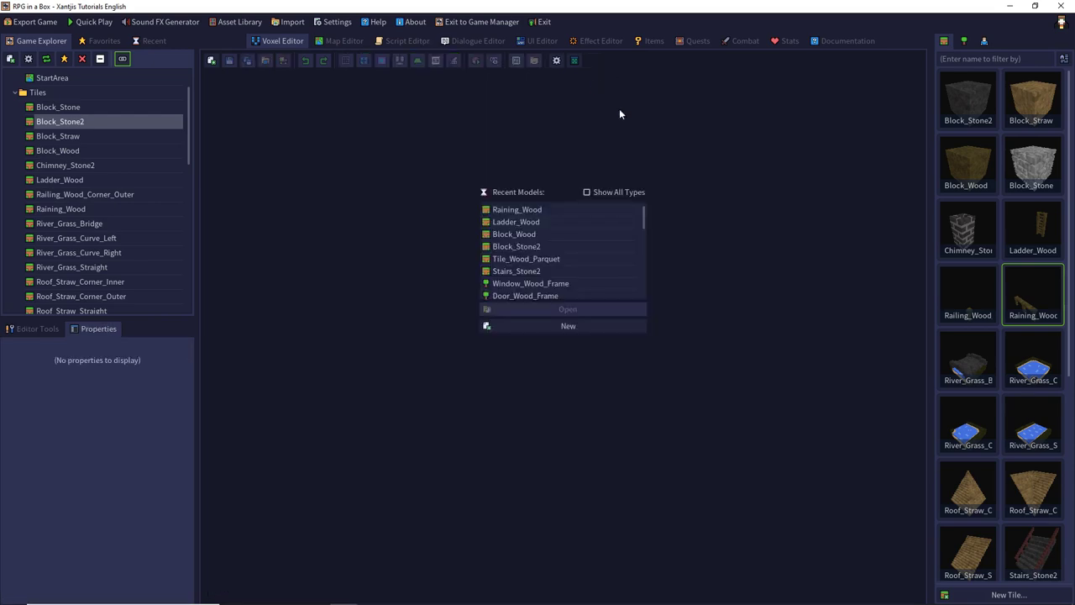
Return to the StartArea map and filter the tile library by the Block tag and by the Wood tag.
left_click(341, 41)
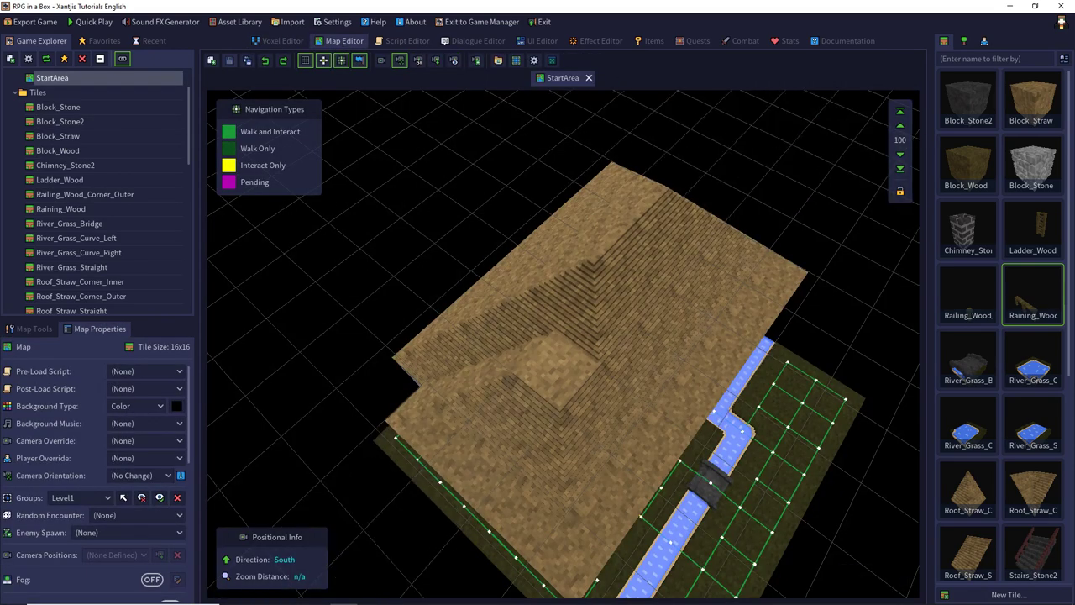
left_click(1063, 58)
left_click(1034, 68)
left_click(998, 60)
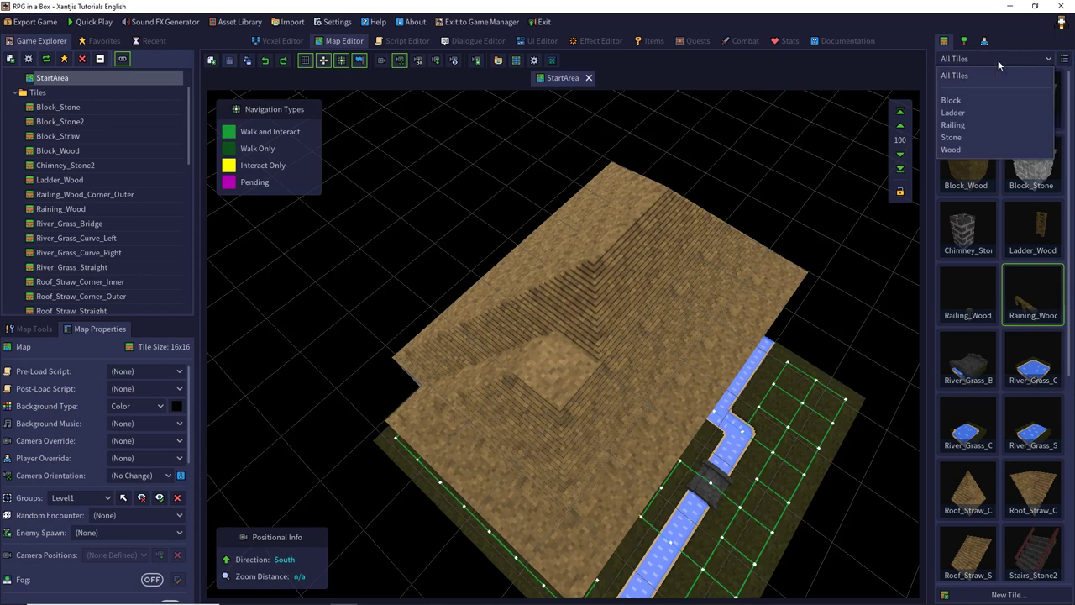
left_click(974, 100)
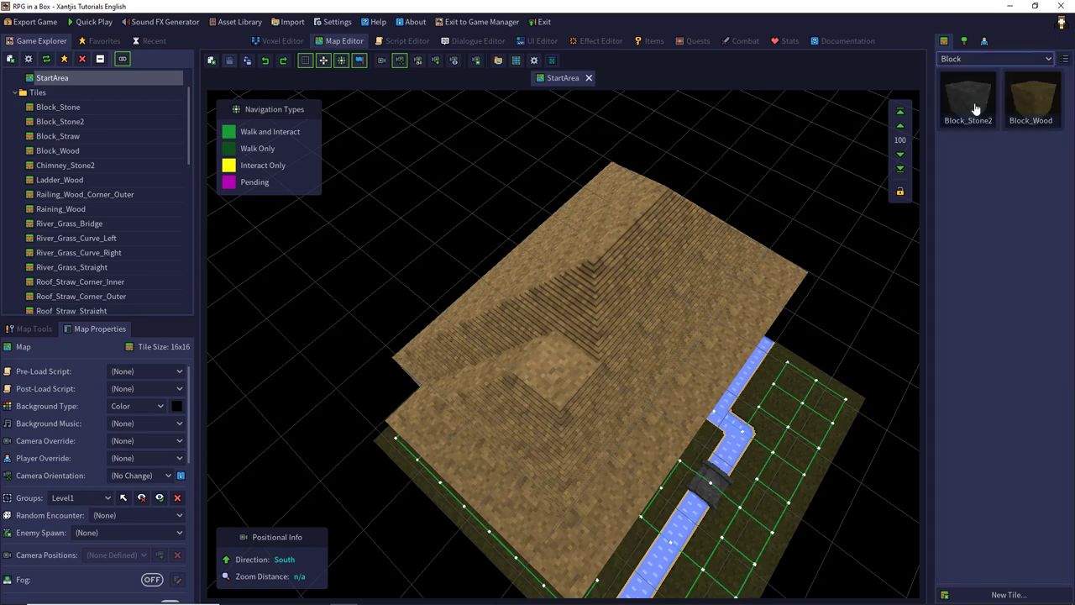
left_click(987, 61)
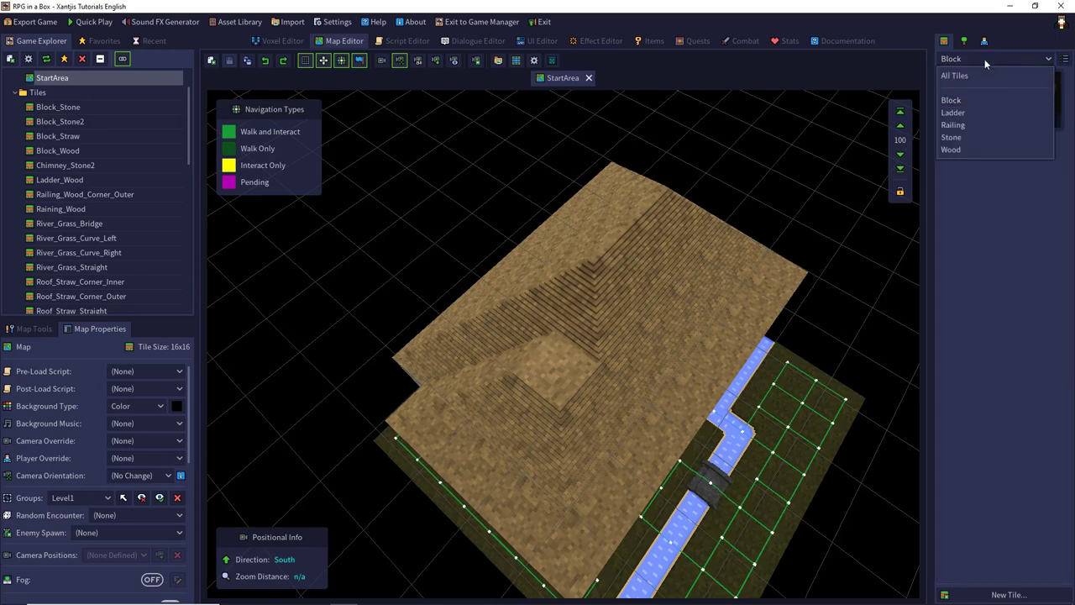
left_click(962, 150)
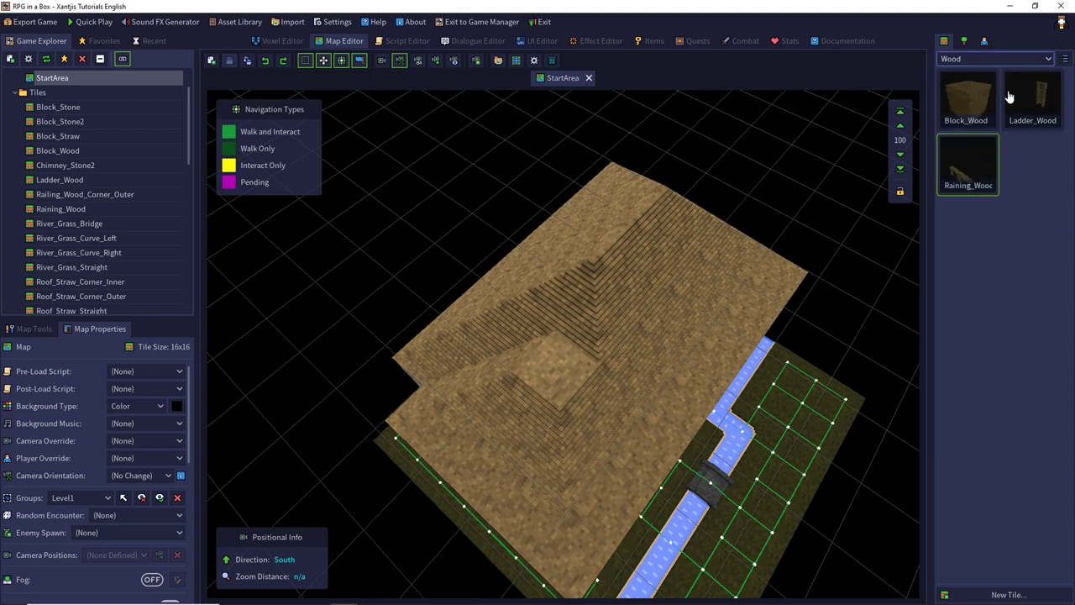
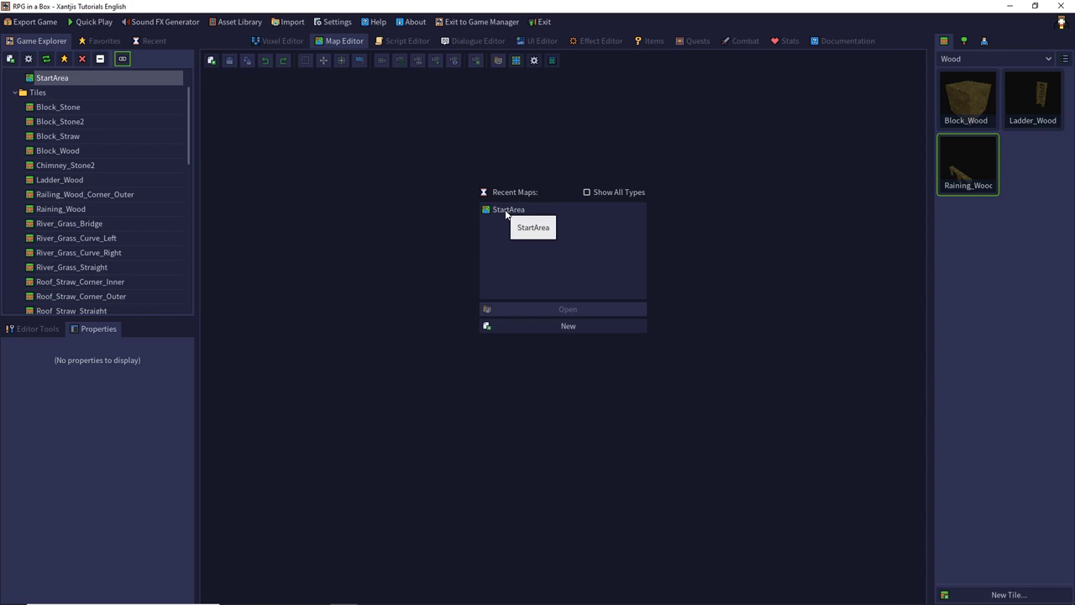
Reopen StartArea from the recent maps and switch to the free camera to view the whole roof.
left_click(507, 211)
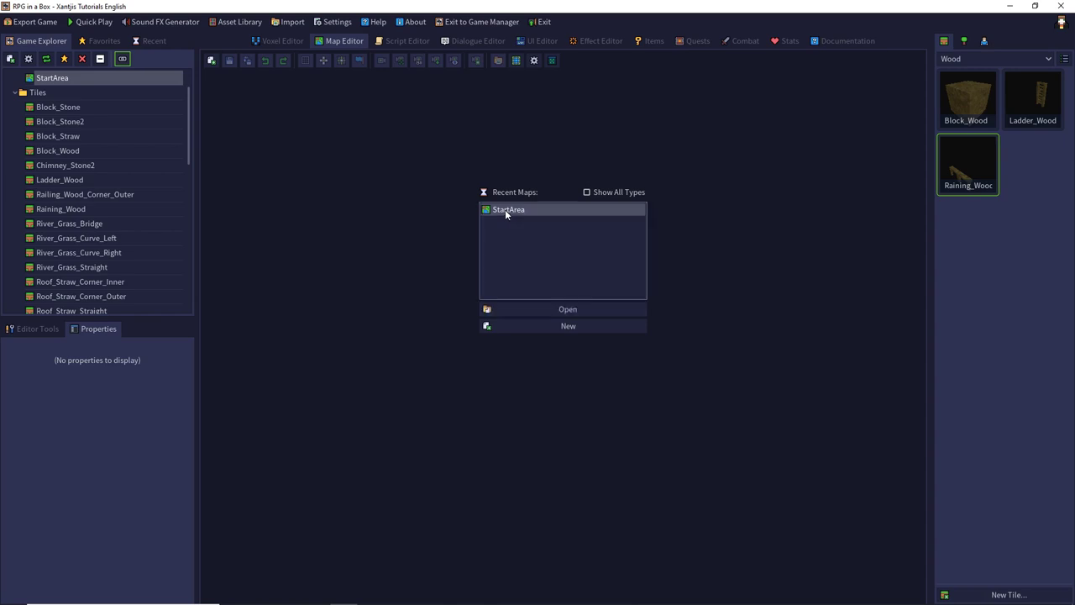
double_click(506, 212)
scroll(515, 270, "down", 5)
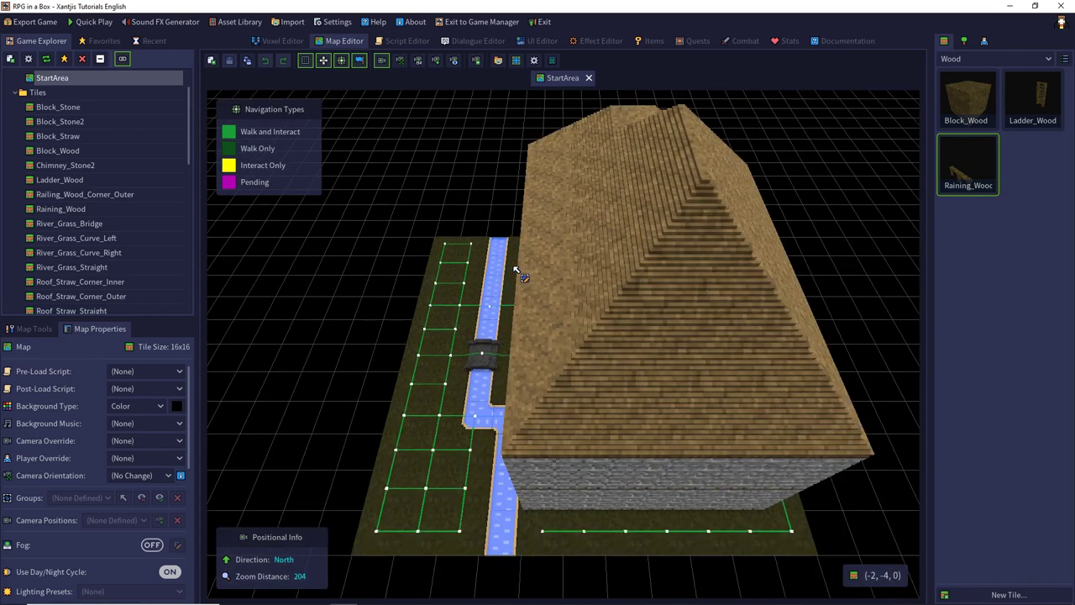
left_click(22, 328)
left_click(14, 351)
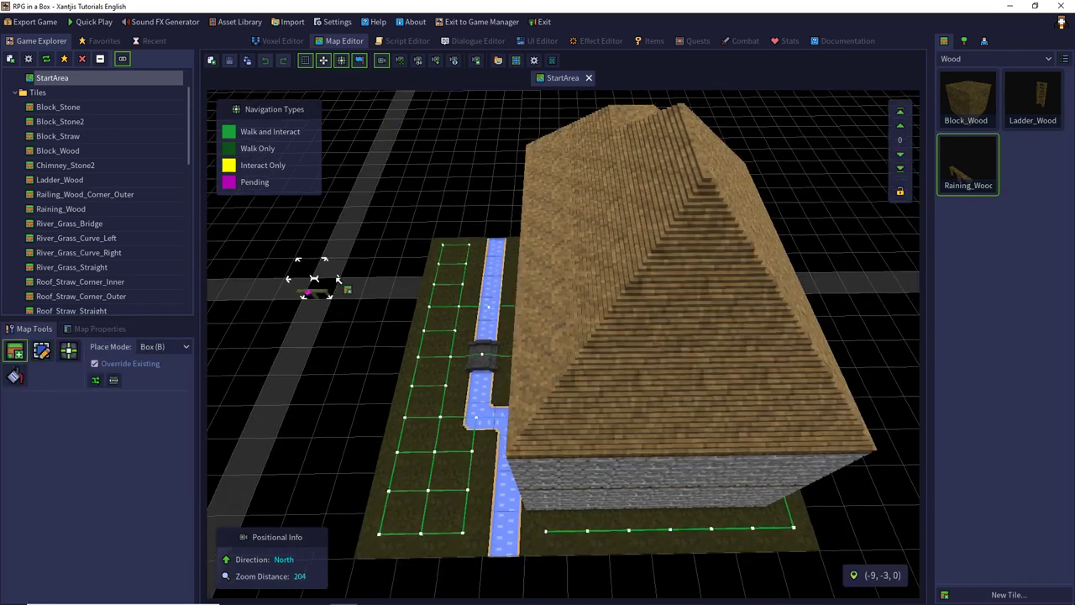
right_click_drag(312, 272, 488, 212)
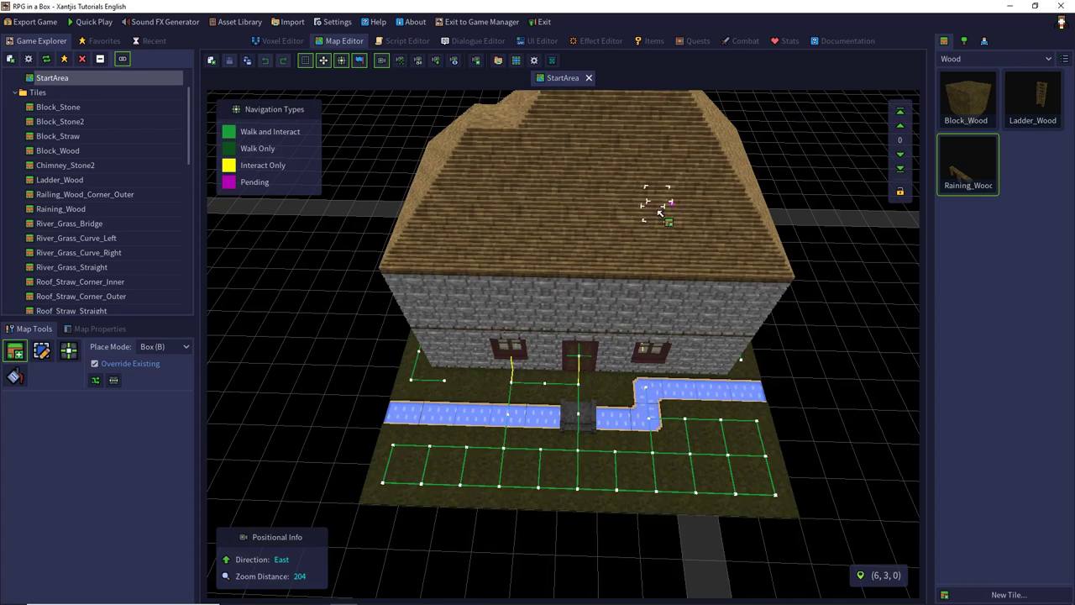
scroll(658, 214, "down", 2)
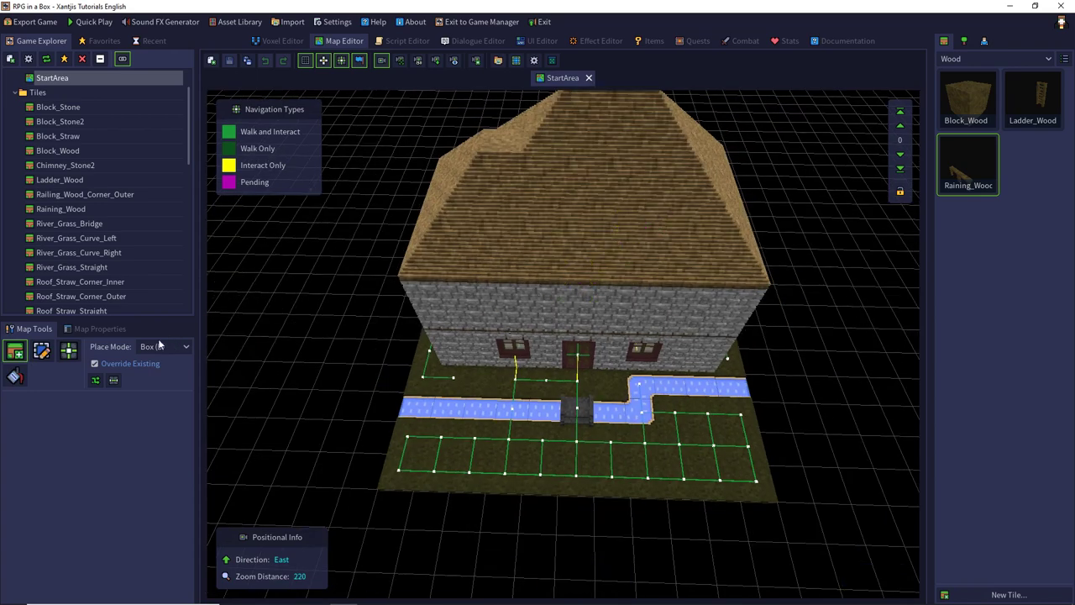
left_click(399, 60)
key("w")
middle_click_drag(428, 188, 429, 271)
key("s")
key("a")
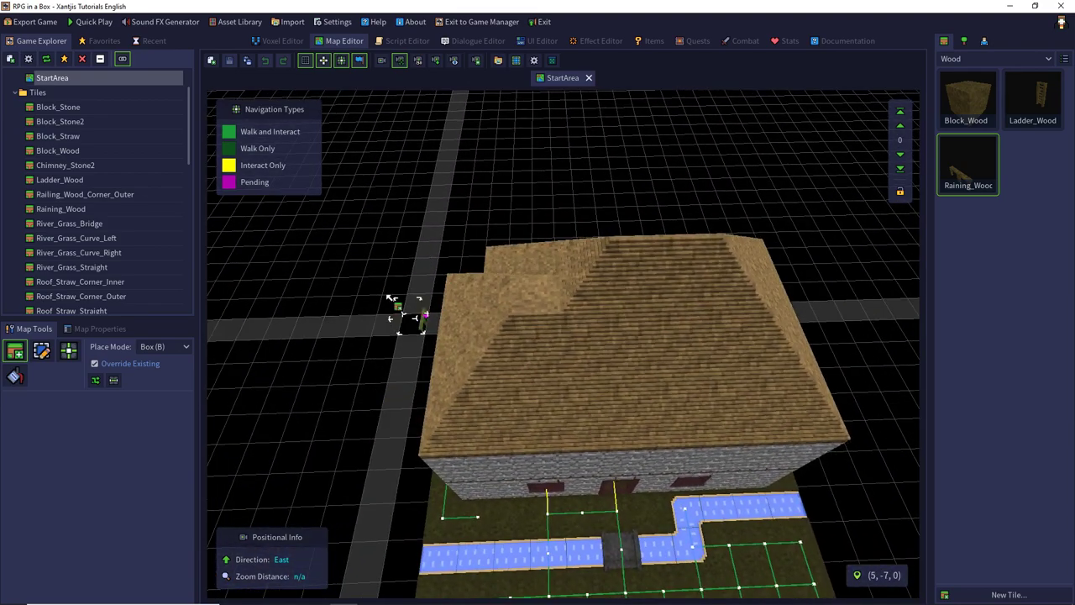
Box-select the roof tiles above the eaves row on the river-side slope and begin adding those on the adjoining end slope.
left_click(44, 351)
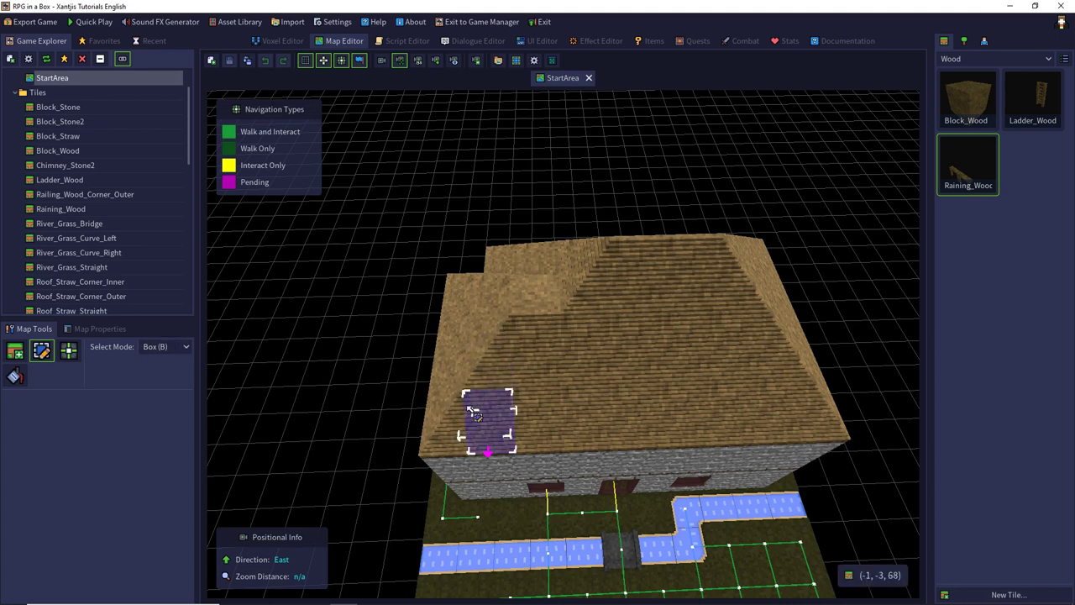
left_click(441, 427)
left_click(488, 373)
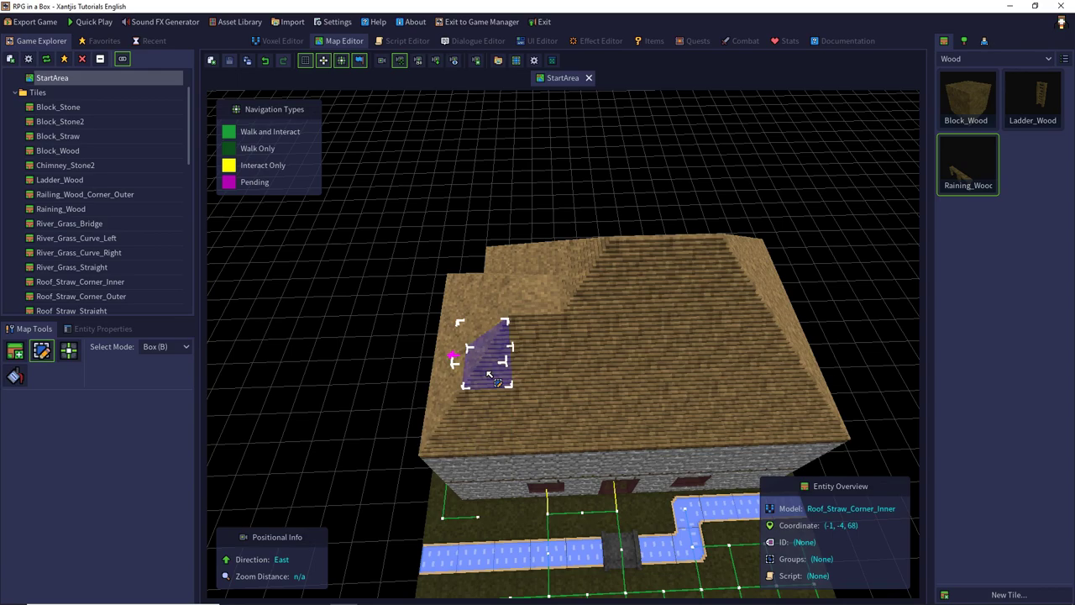
left_click_drag(490, 376, 754, 252)
middle_click_drag(753, 252, 487, 395)
left_click_drag(480, 437, 596, 463, "shift")
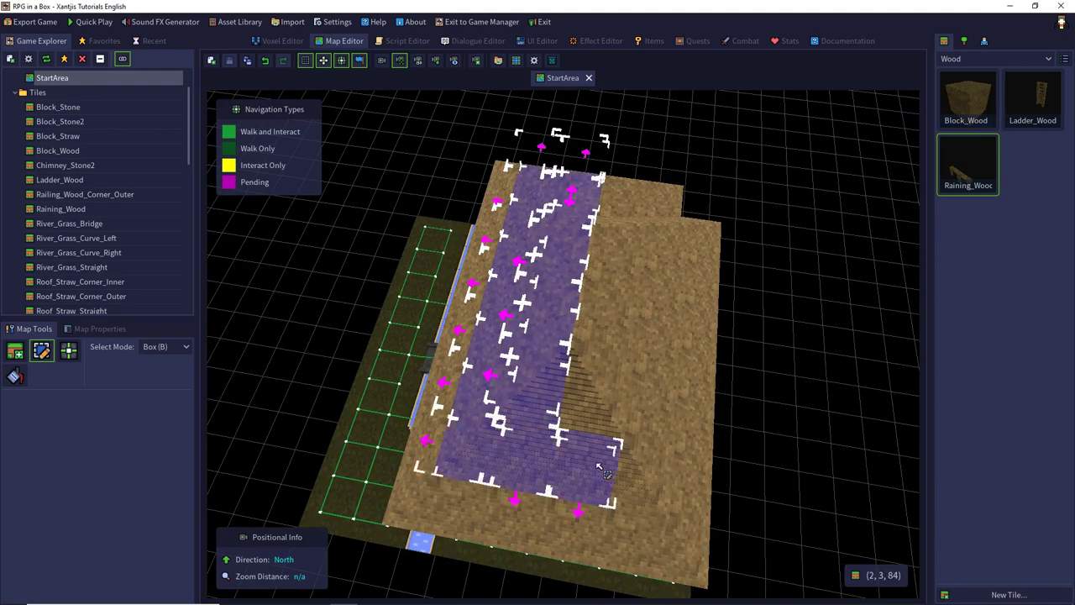
Extend the selection over the rear slope and the protruding corner, leaving out the lowest eaves row.
middle_click_drag(706, 367, 532, 356)
left_click_drag(533, 359, 702, 336)
middle_click_drag(702, 336, 679, 368)
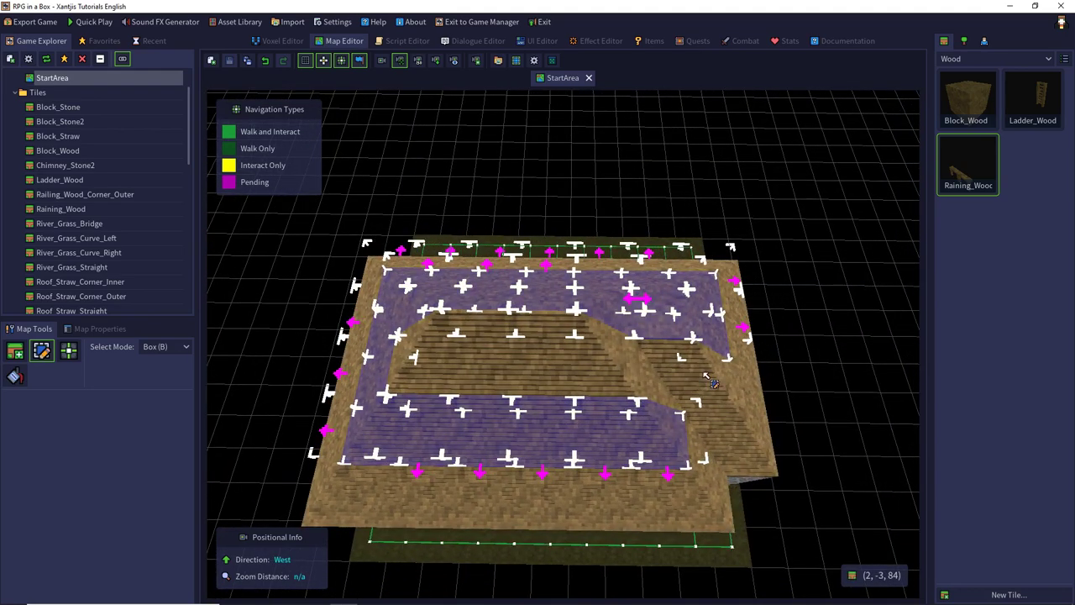
left_click_drag(711, 374, 434, 353, "shift")
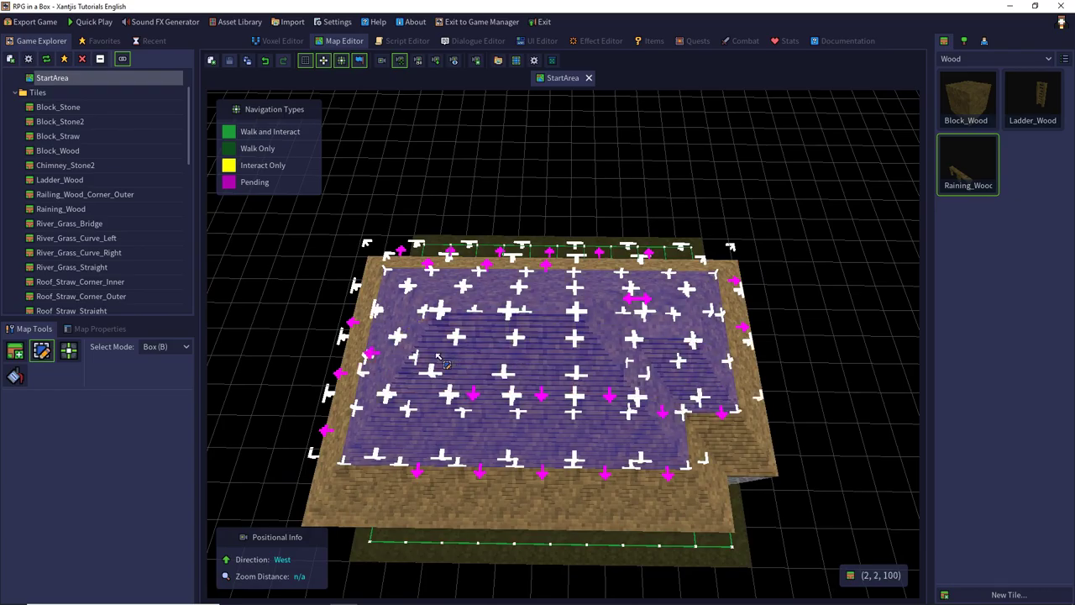
Add the selected upper roof tiles to a new group named Level3-hide.
middle_click_drag(447, 343, 519, 298)
right_click_drag(530, 307, 784, 323)
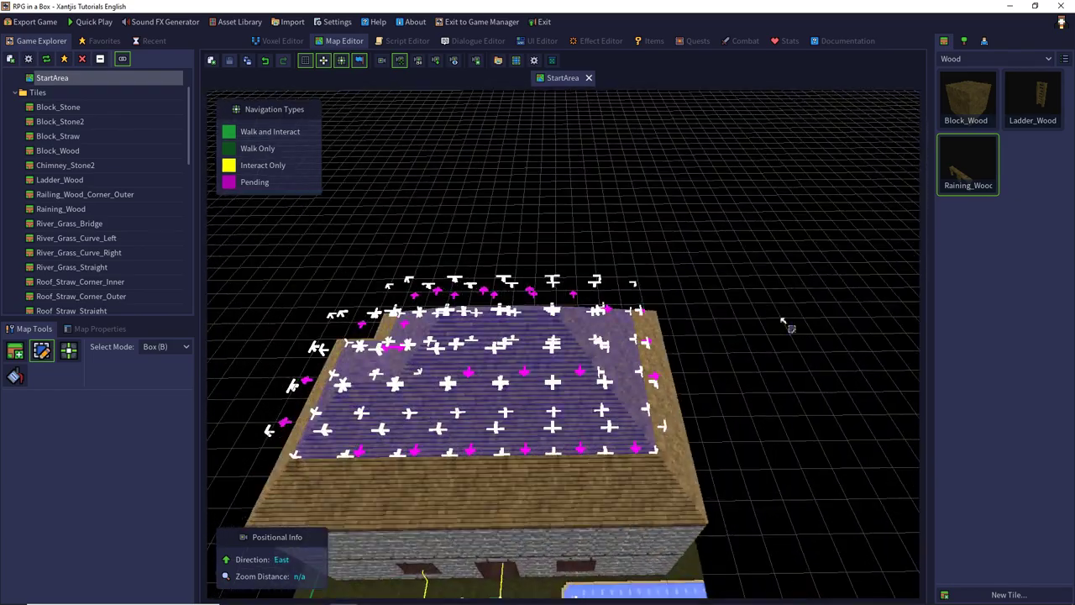
right_click(483, 367)
mouse_move(527, 454)
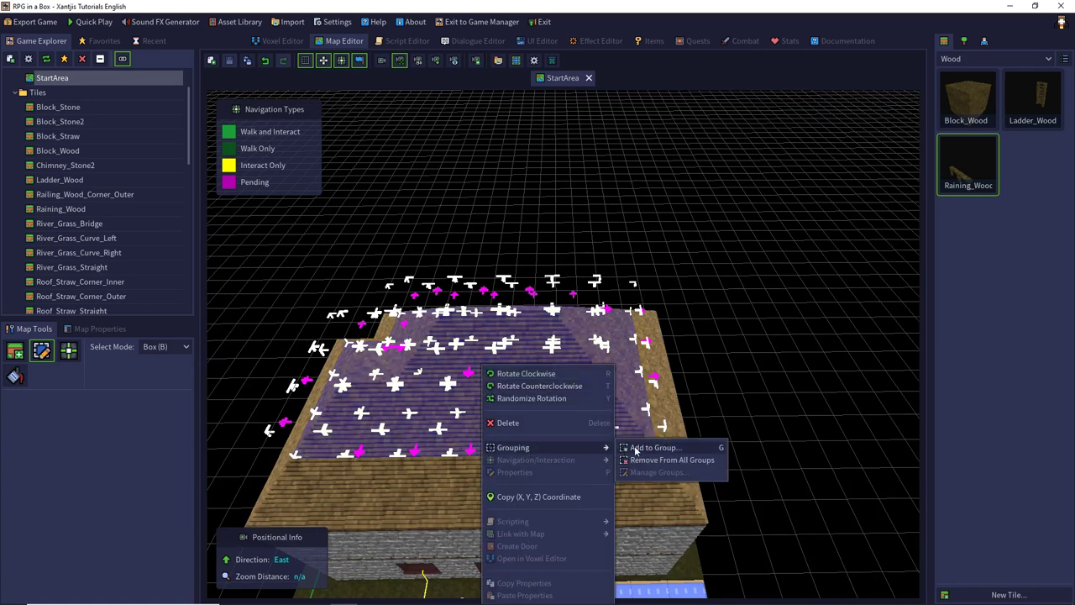
left_click(635, 448)
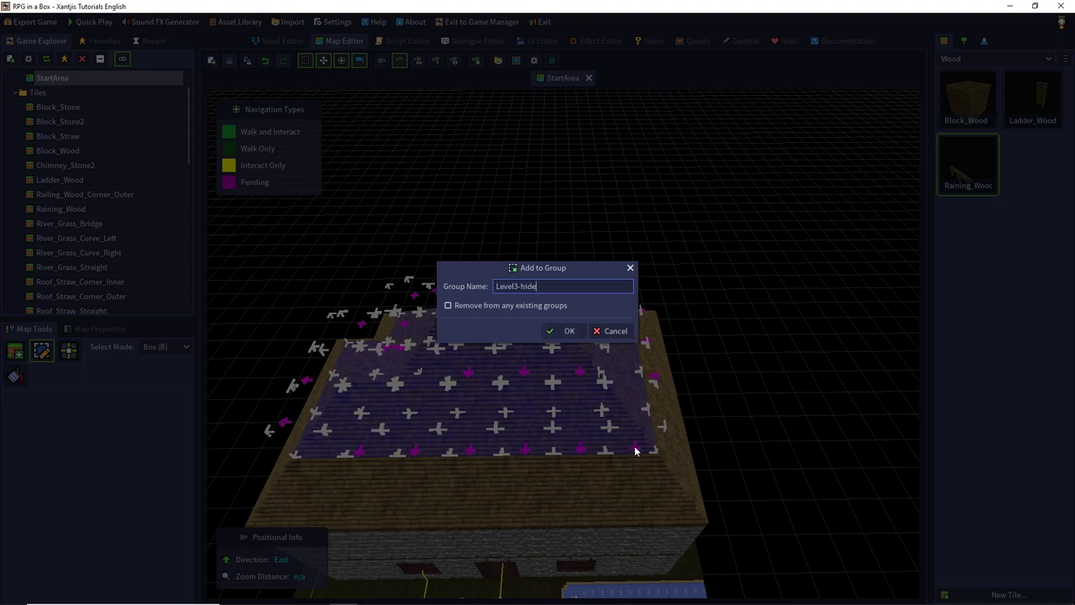
key("Return")
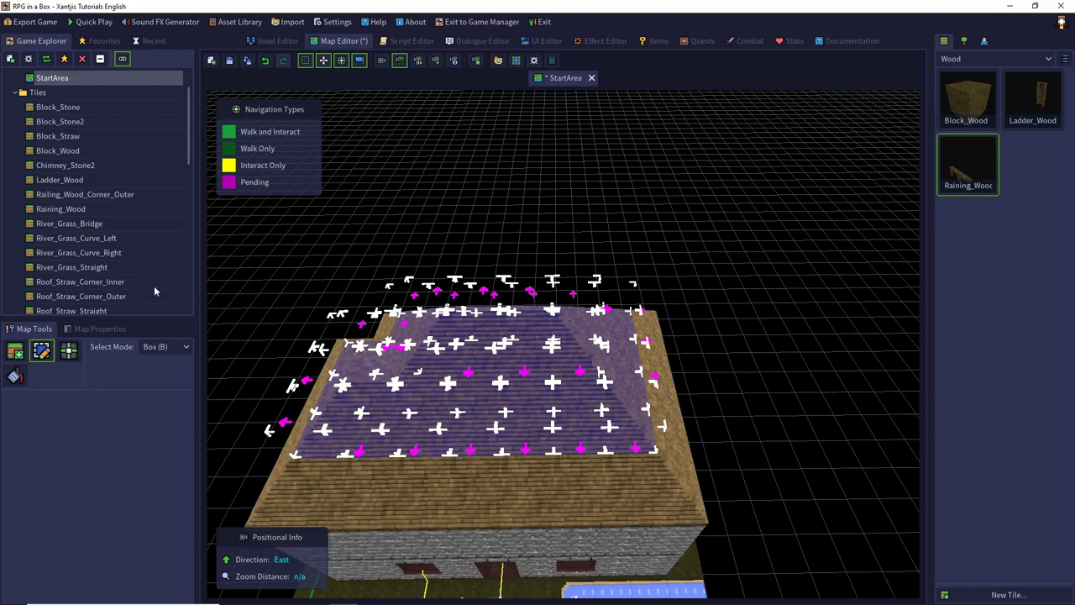
Hide the Level3-hide group on the map to expose the attic floor.
middle_click_drag(391, 297, 615, 290)
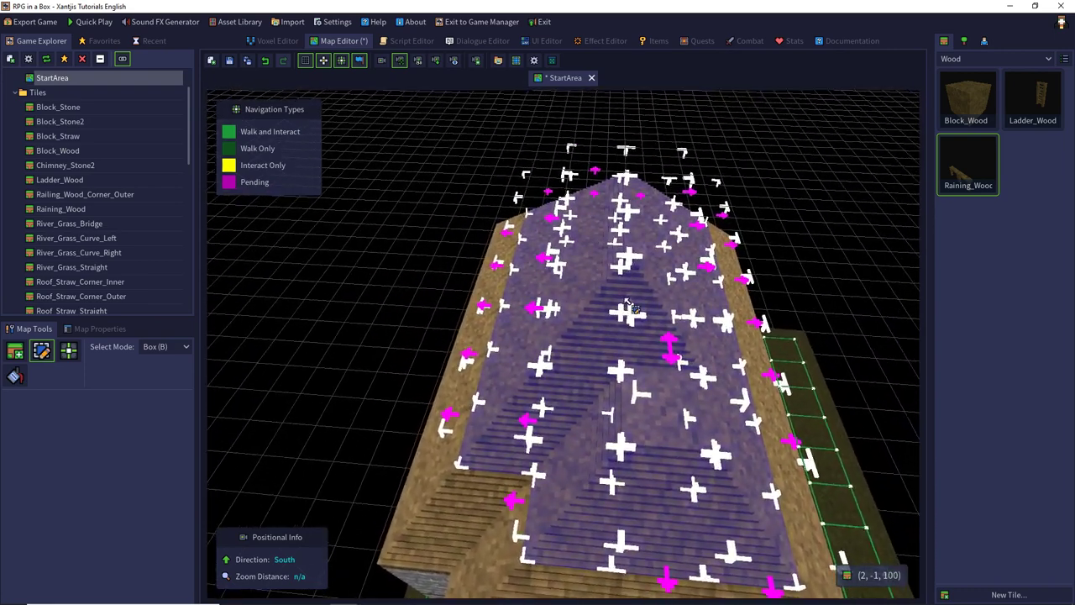
left_click(102, 331)
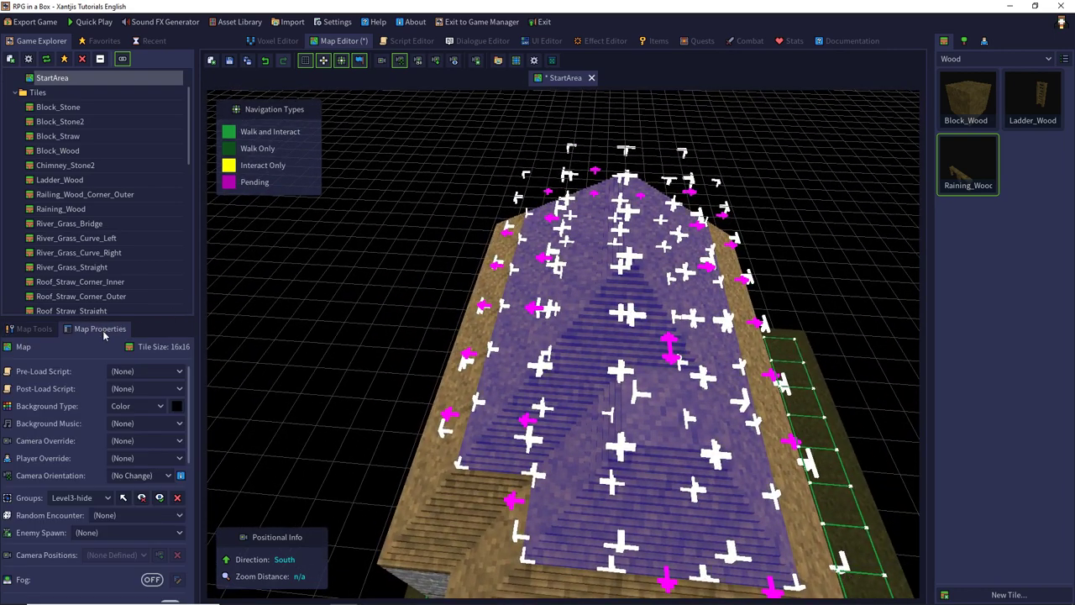
left_click(142, 498)
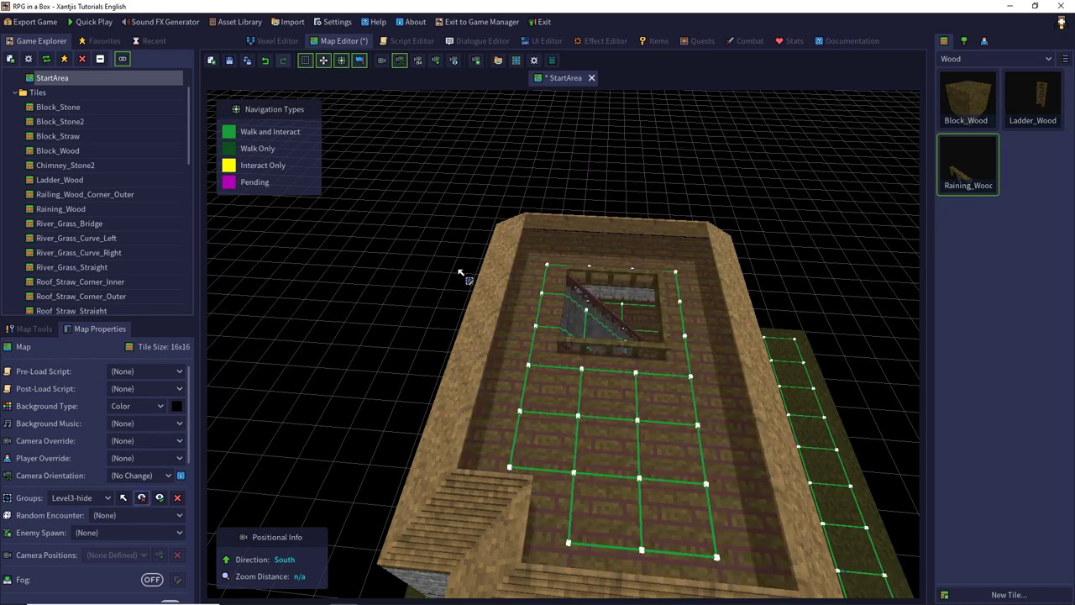
Box-select the attic floor tiles and the stair tiles inside the stairwell opening.
left_click(37, 329)
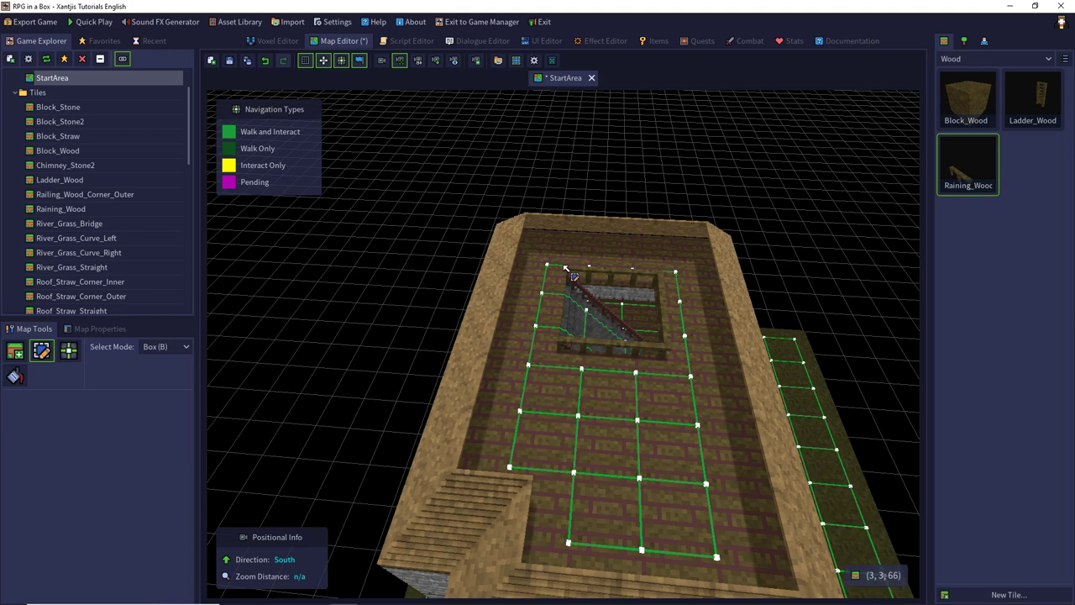
left_click_drag(548, 265, 546, 311)
middle_click_drag(629, 244, 488, 257)
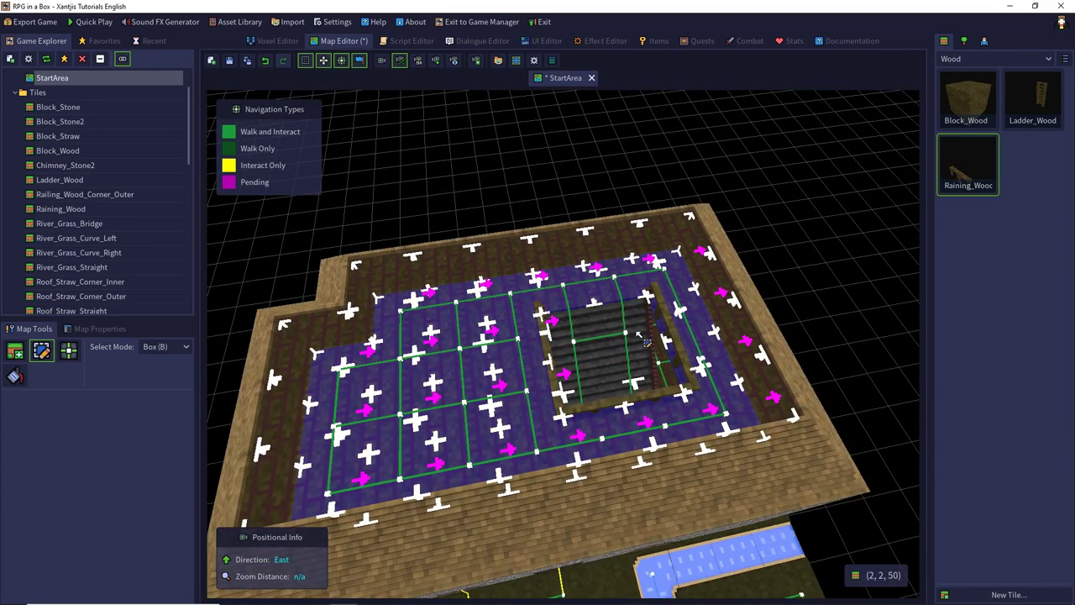
left_click_drag(634, 335, 576, 338)
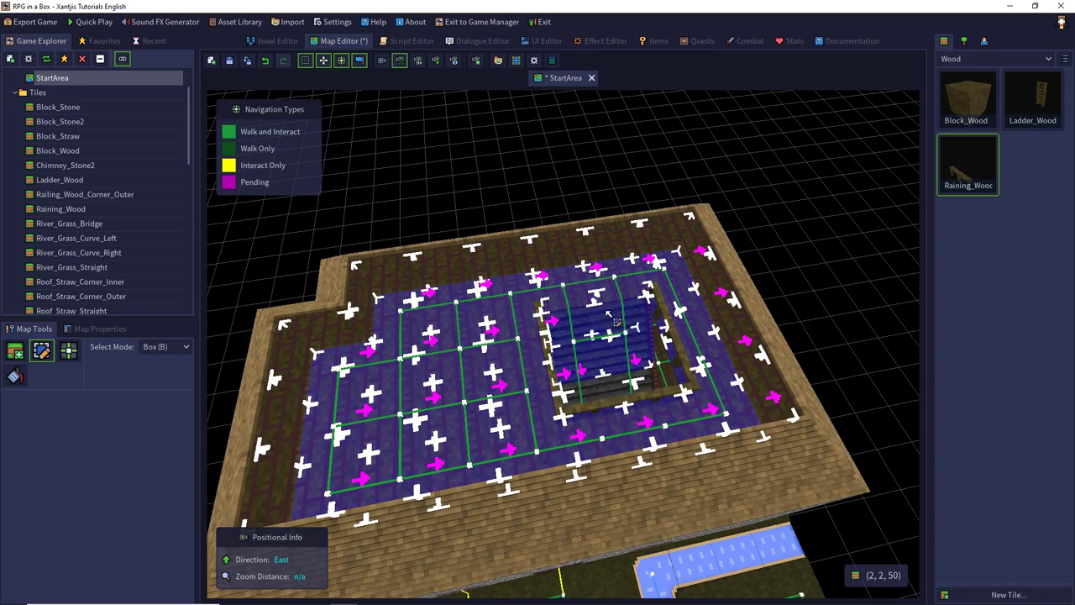
Add the wooden railing tiles around the stairwell to the selection.
middle_click_drag(607, 294, 599, 292)
right_click(487, 364)
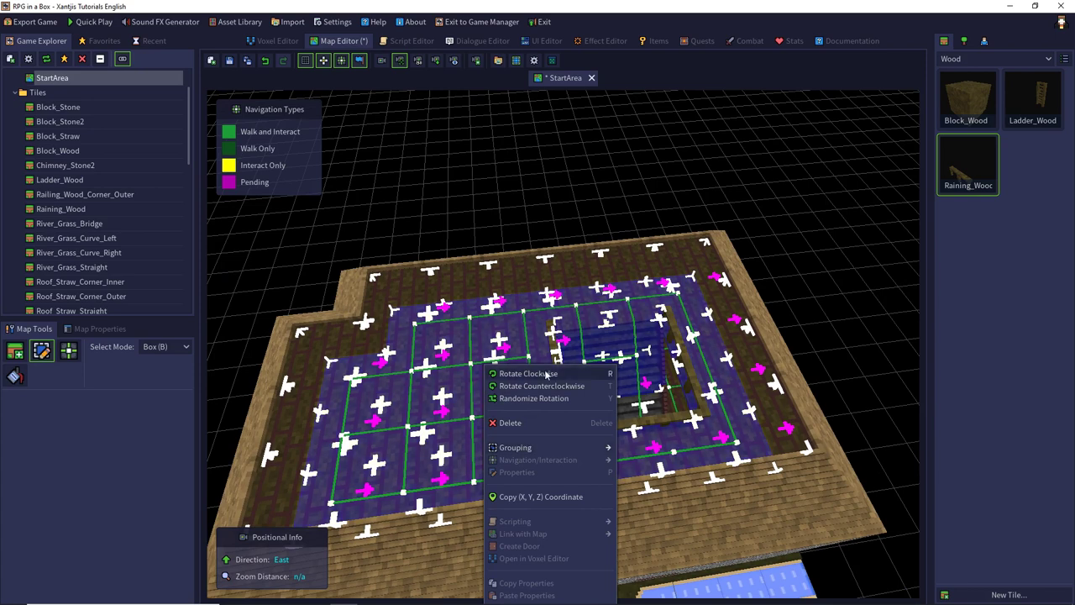
mouse_move(529, 447)
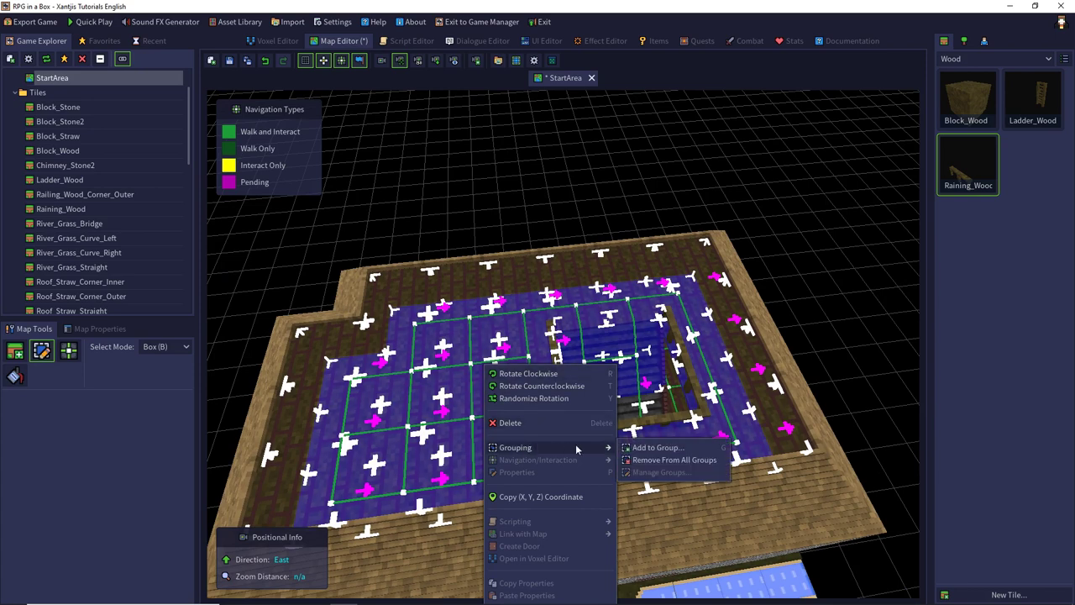
left_click(583, 300)
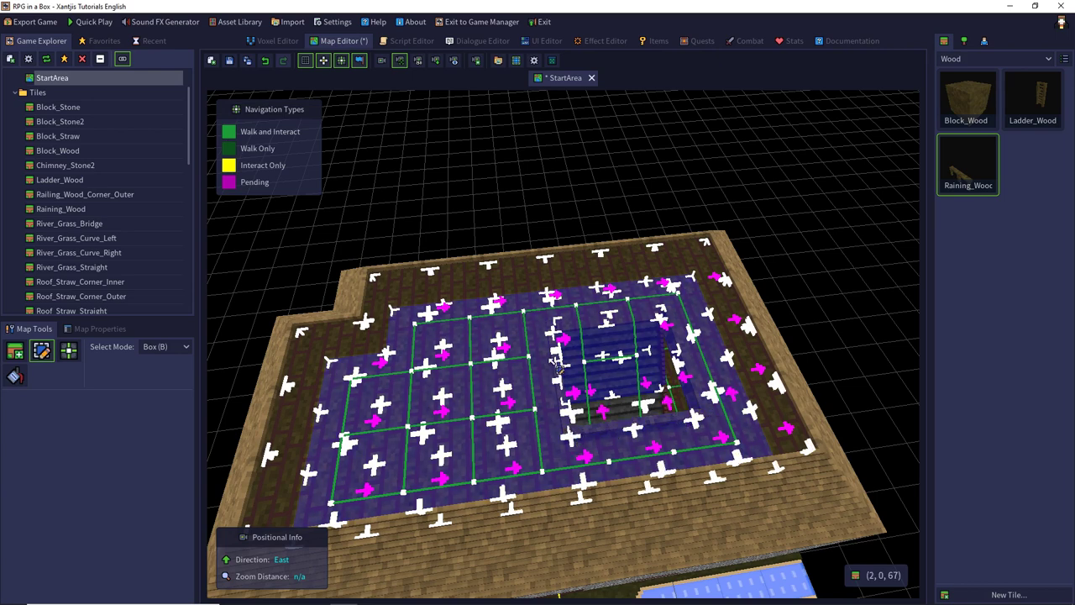
middle_click_drag(543, 337, 529, 336)
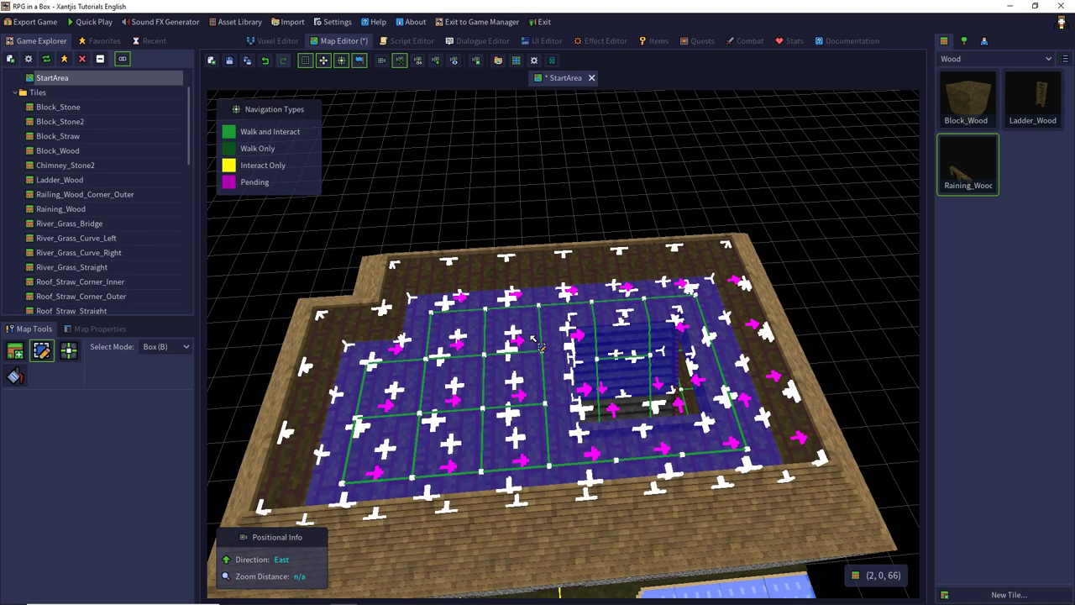
Add the selected attic tiles to a new group named Level-3 and save the map.
right_click(494, 365)
mouse_move(527, 449)
left_click(647, 448)
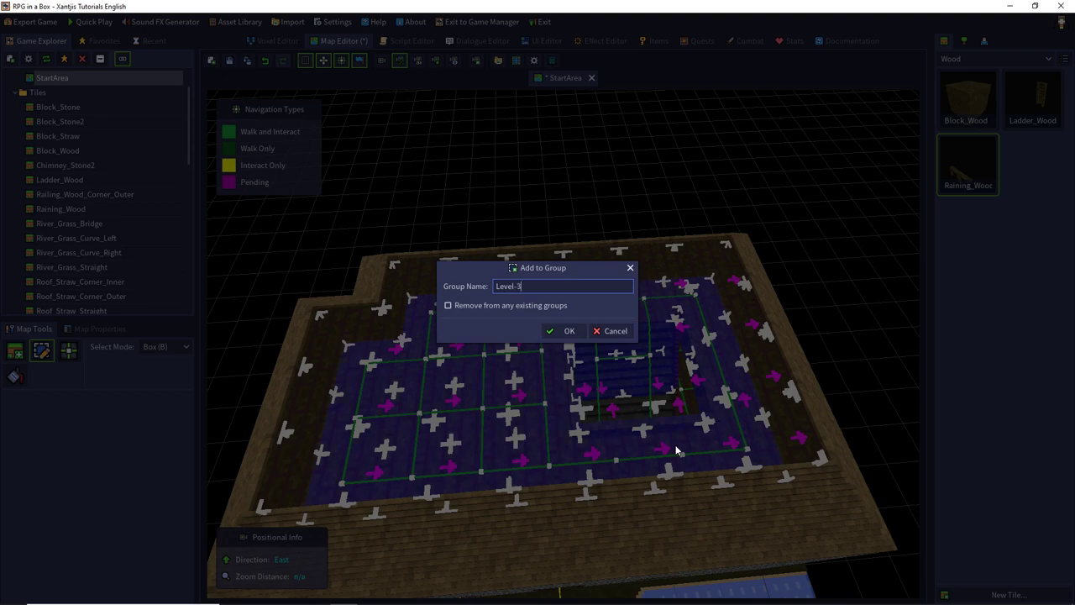
key("Return")
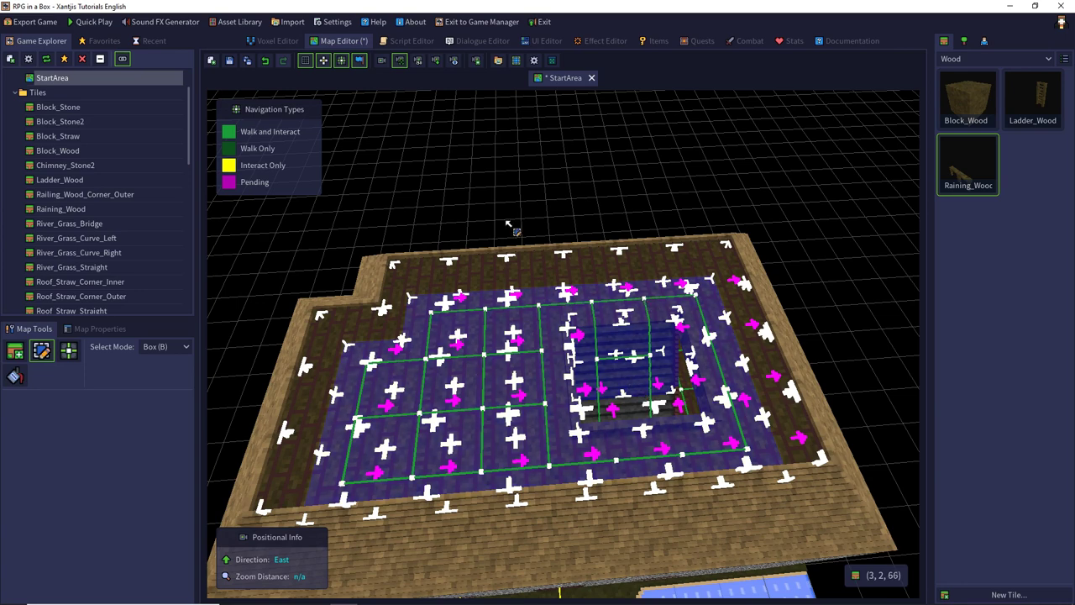
key("ctrl+s")
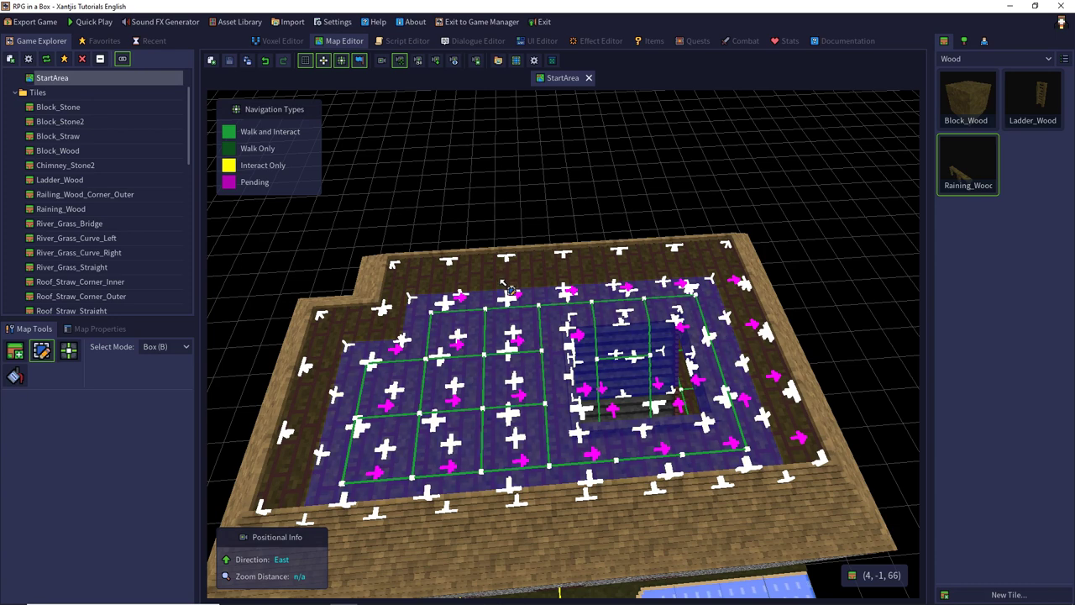
Choose the Level3-hide group in the map's properties and show its tiles again.
left_click(104, 329)
scroll(111, 367, "down", 1)
left_click(82, 468)
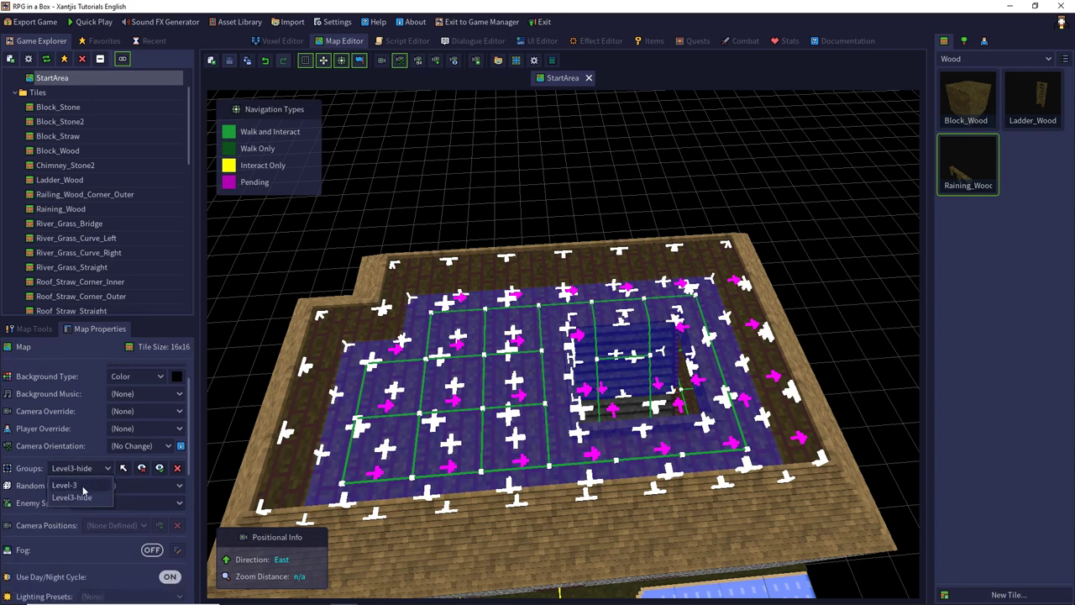
left_click(81, 498)
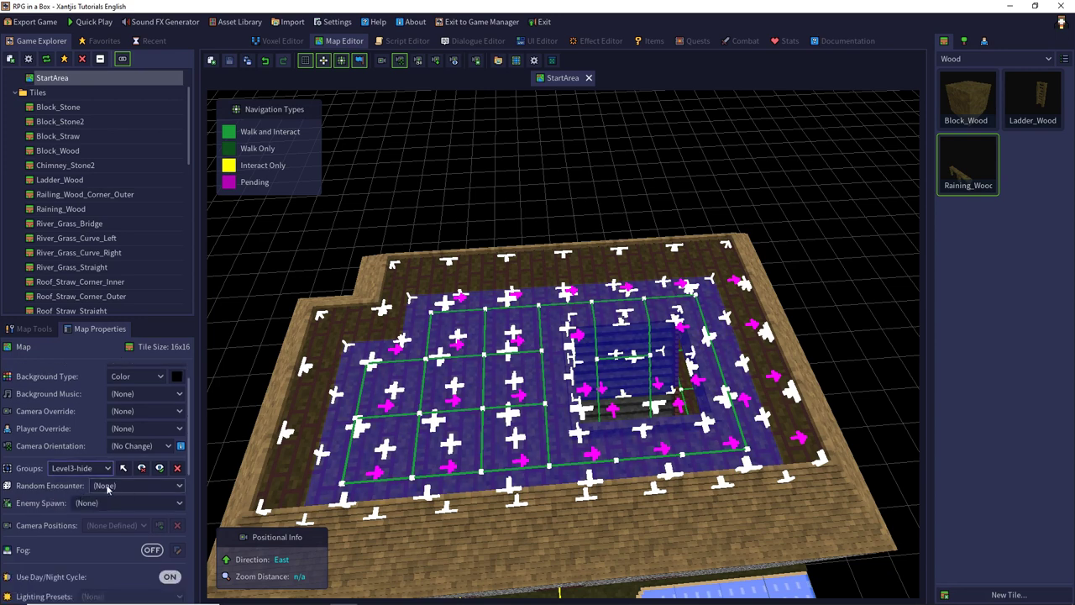
left_click(159, 467)
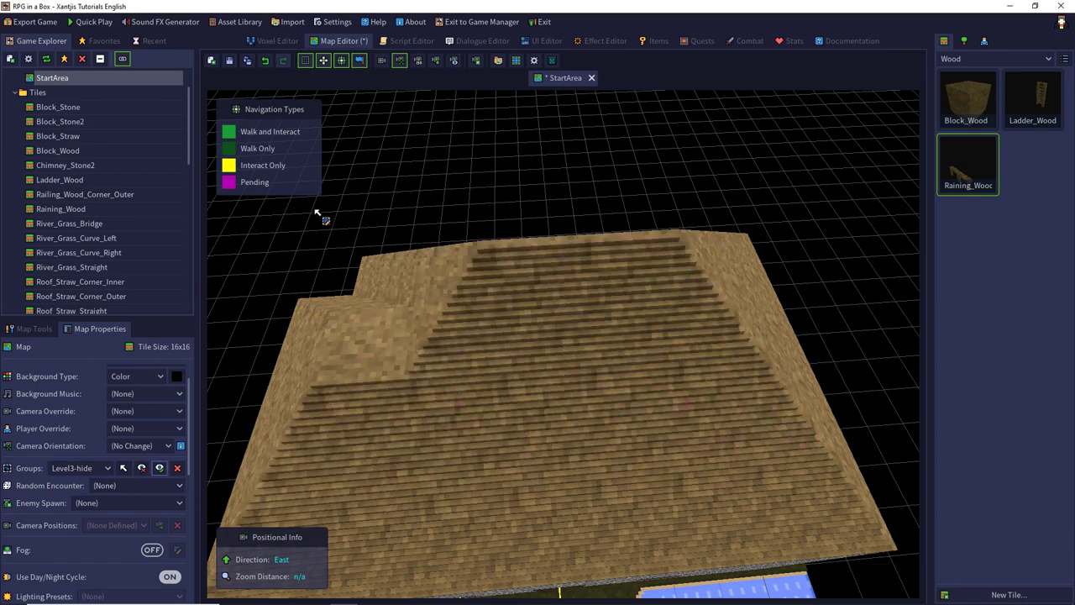
Box-select the river-side roof slope down to the eaves and the first part of the adjoining end slope.
right_click_drag(317, 212, 428, 291)
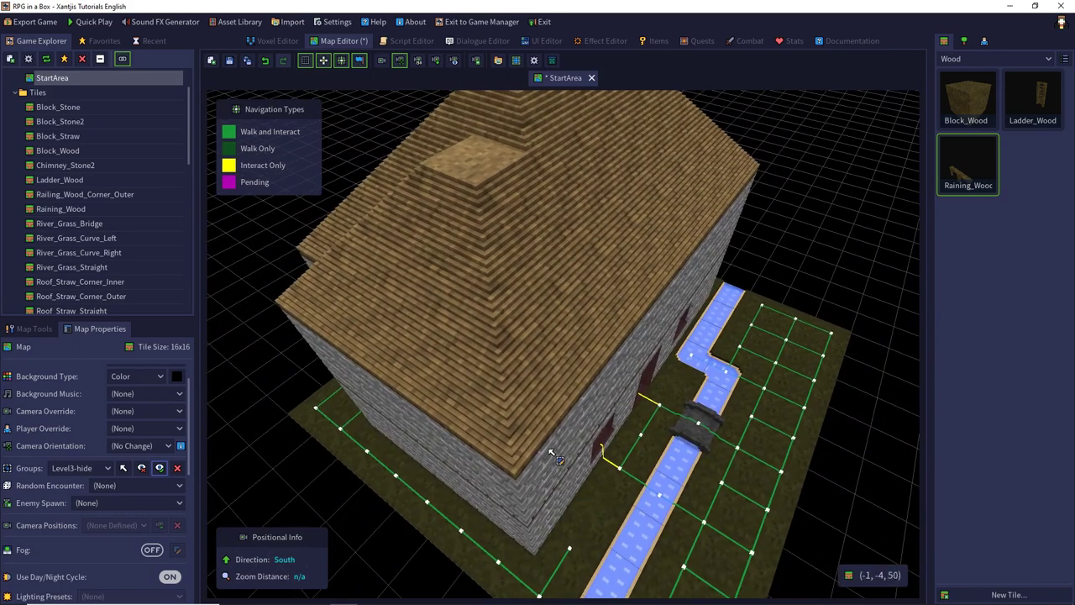
right_click_drag(550, 451, 450, 454)
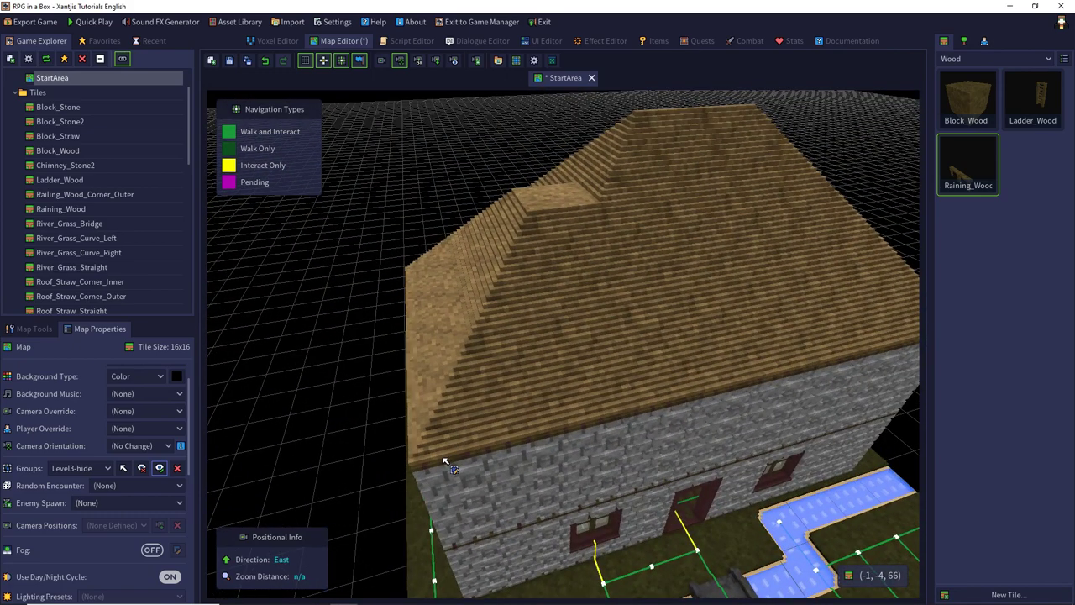
left_click_drag(445, 465, 765, 137)
right_click_drag(771, 158, 557, 262)
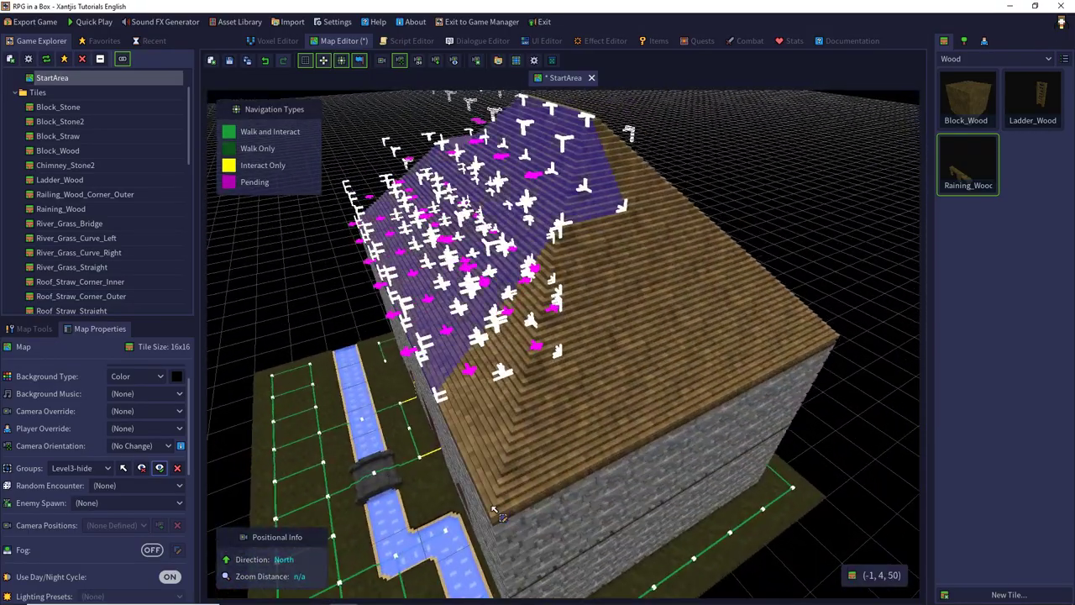
left_click_drag(504, 521, 611, 259)
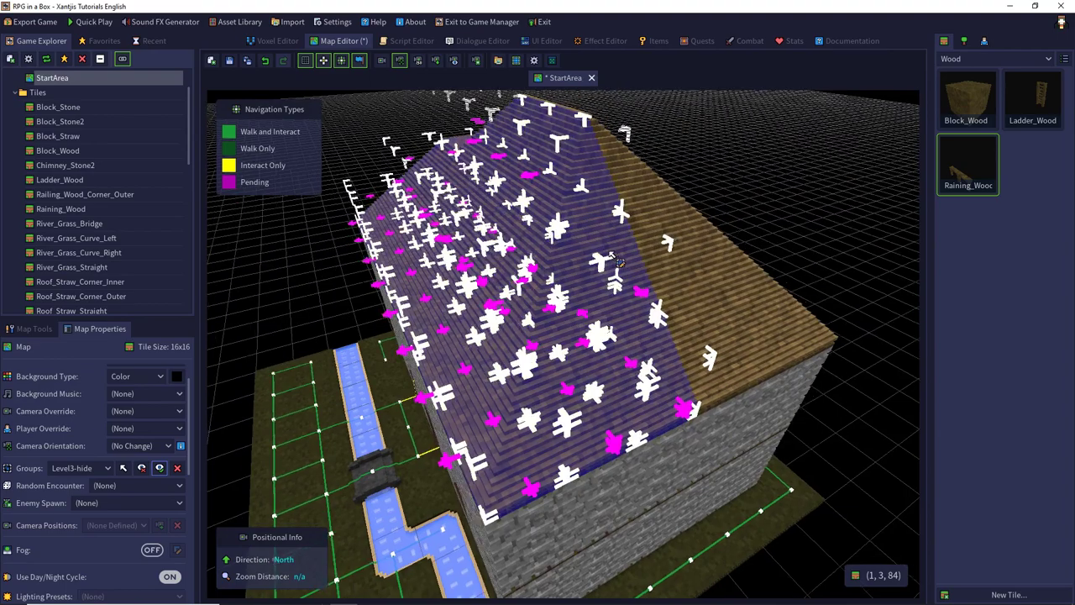
Extend the selection over the rear slope and the protruding corner to cover the whole roof including the eaves.
right_click_drag(612, 259, 557, 432)
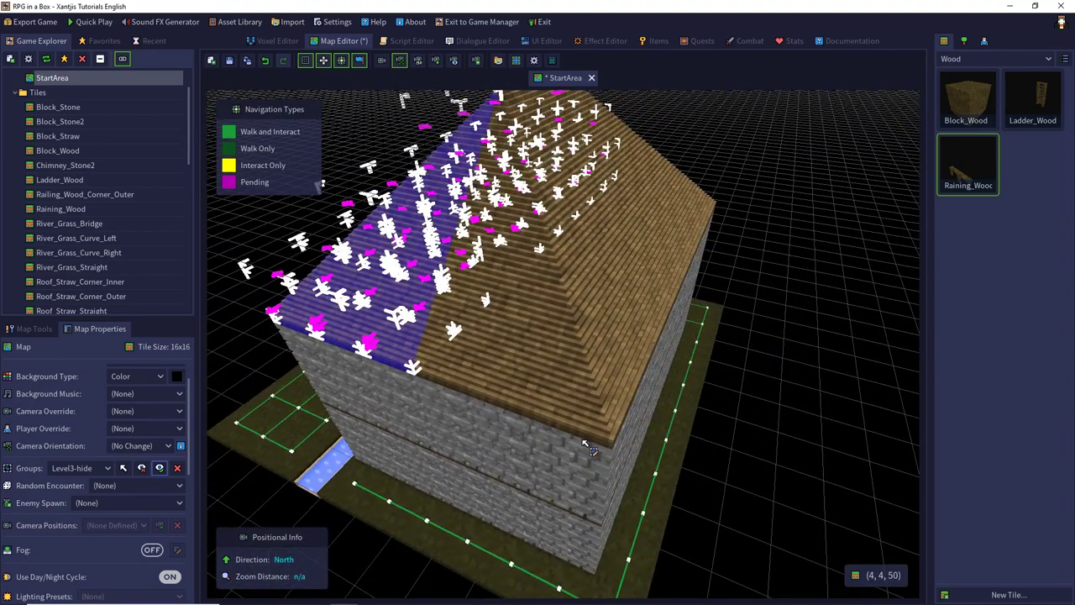
left_click_drag(586, 443, 515, 194)
right_click_drag(518, 199, 395, 263)
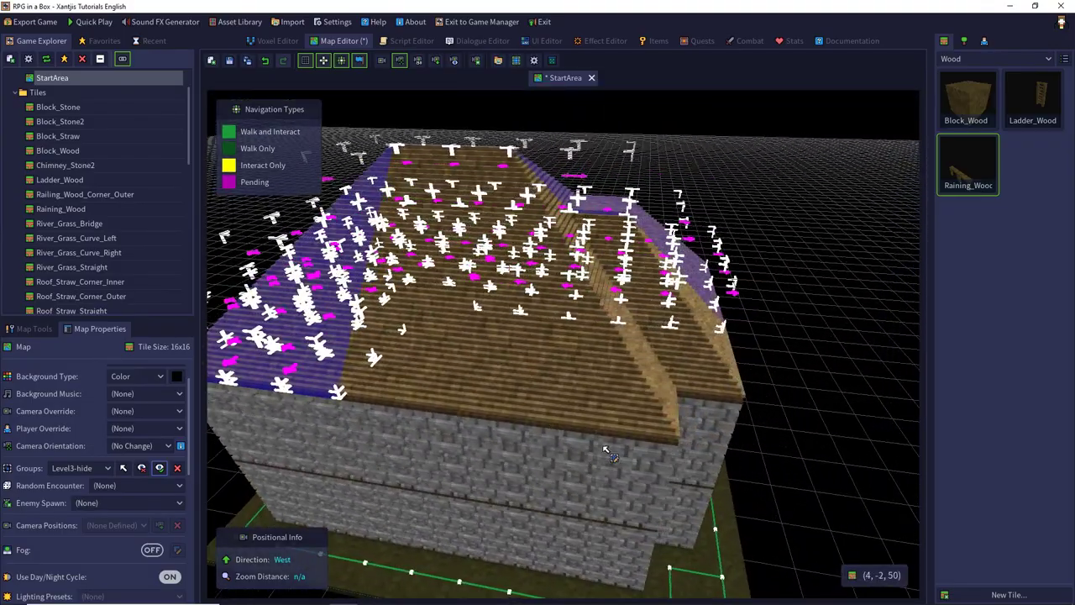
left_click_drag(648, 444, 447, 186)
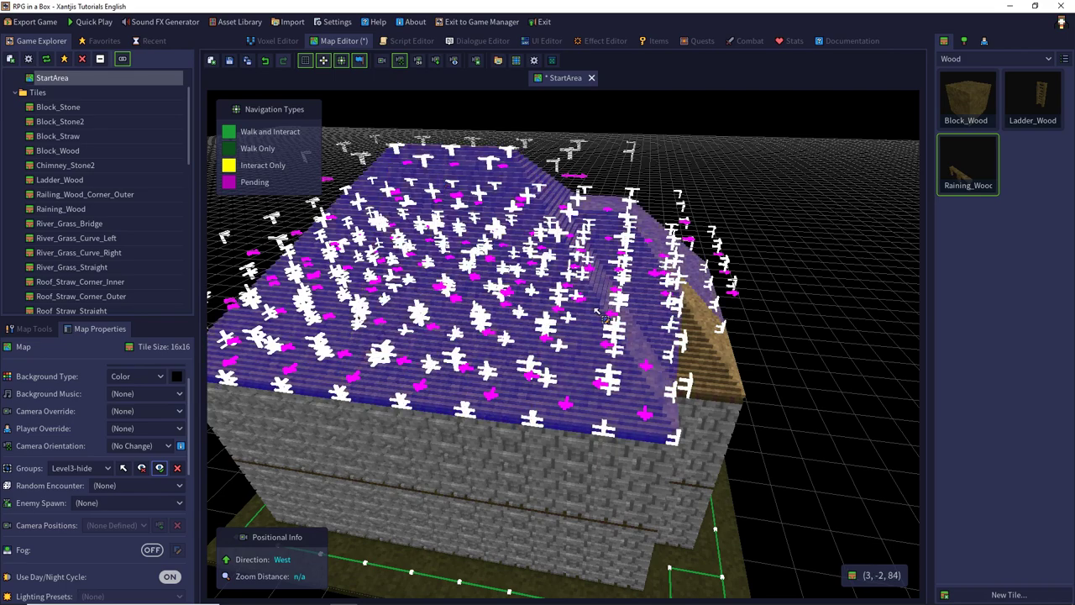
right_click_drag(474, 234, 549, 379)
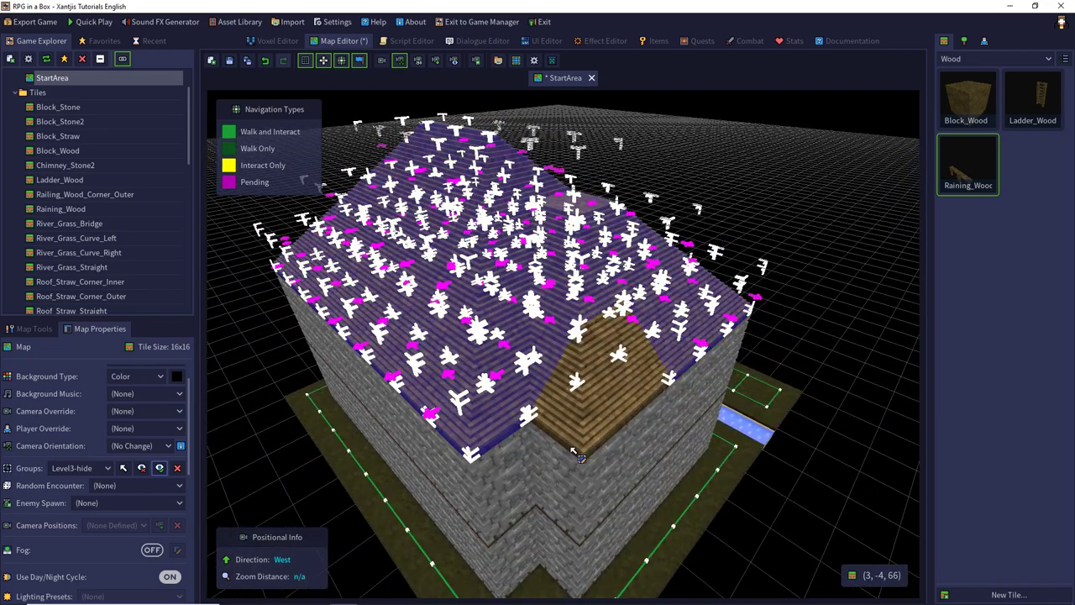
left_click_drag(569, 452, 582, 431)
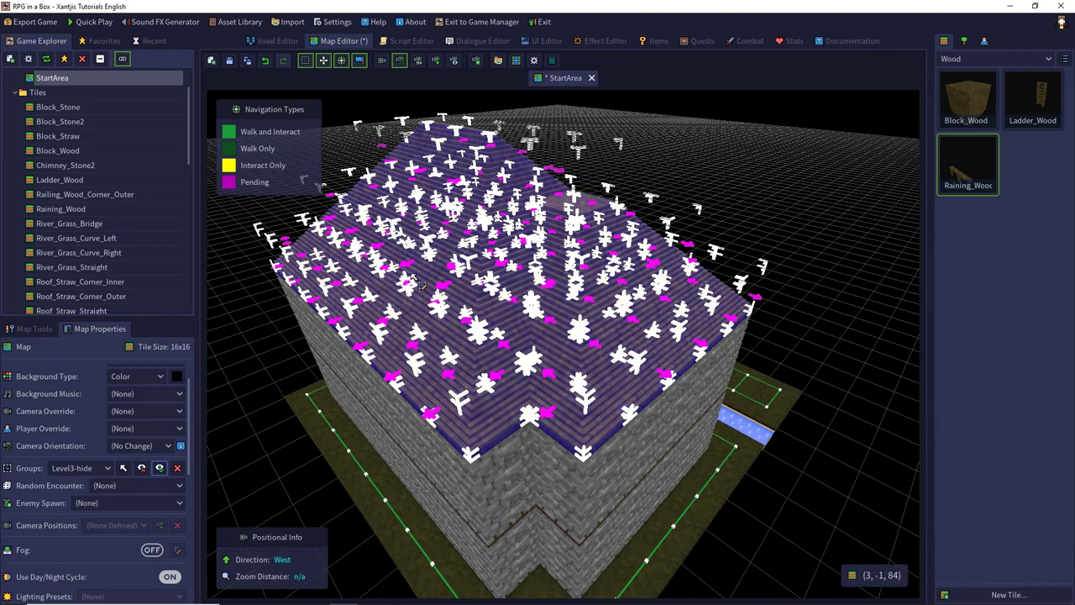
Examine the selected roof tiles from inside the building and around the outside.
scroll(447, 267, "up", 2)
scroll(449, 262, "up", 6)
middle_click_drag(450, 267, 353, 228)
scroll(353, 231, "up", 5)
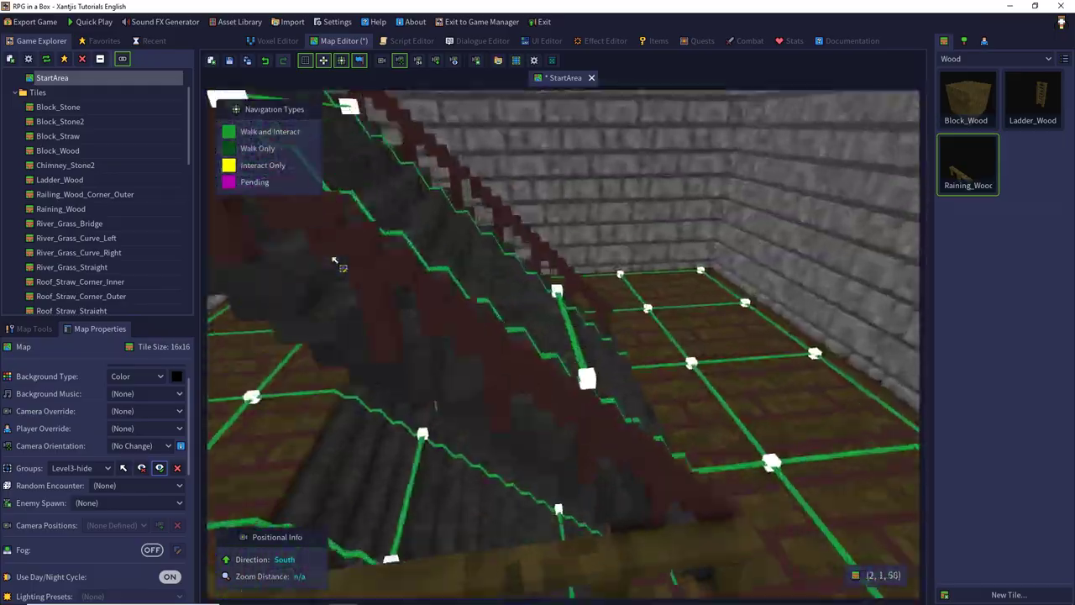
scroll(343, 181, "down", 10)
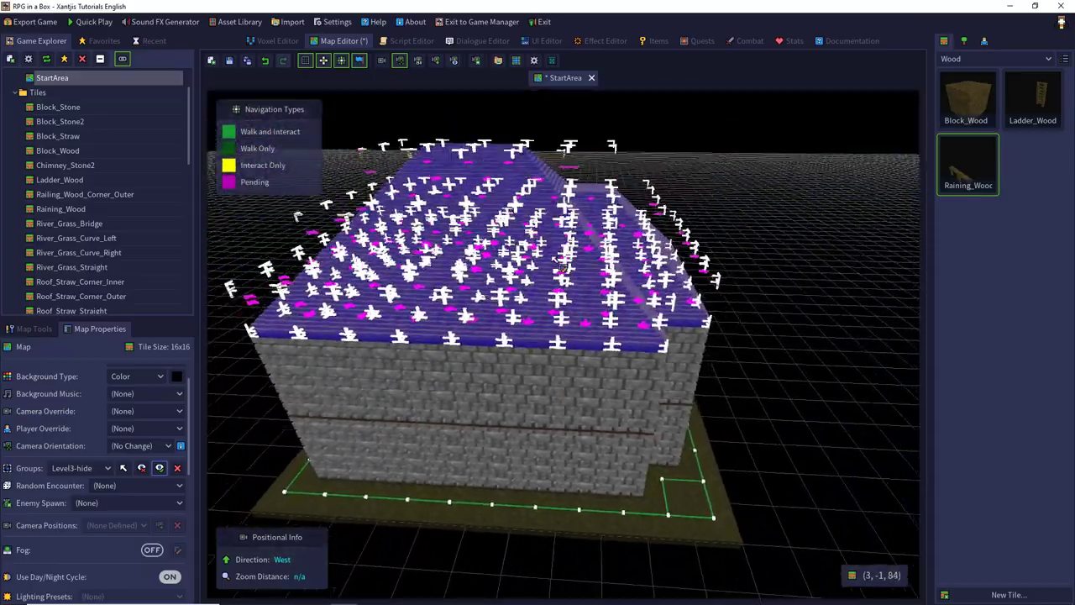
middle_click_drag(554, 260, 550, 321)
key("w")
key("s")
scroll(557, 329, "down", 5)
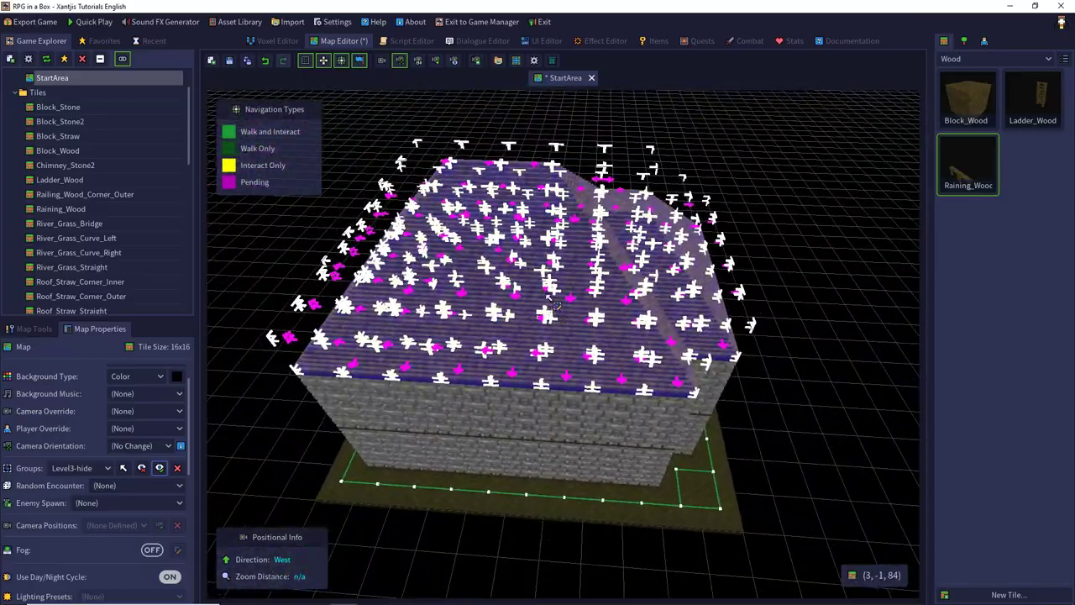
Add the selected roof tiles to a new group named Lavel2-hide.
right_click(549, 301)
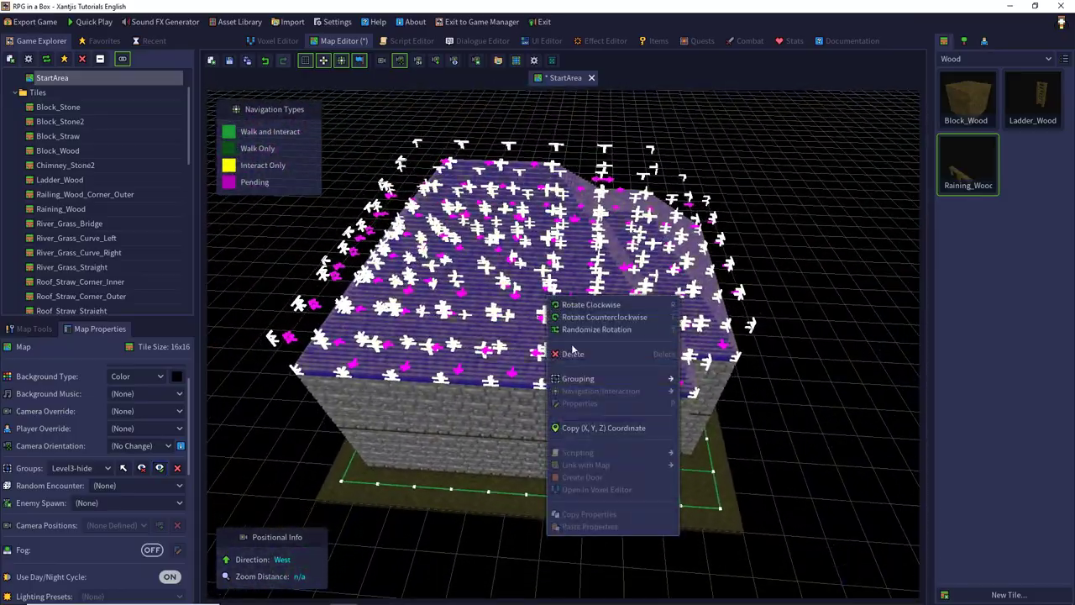
mouse_move(665, 380)
left_click(710, 379)
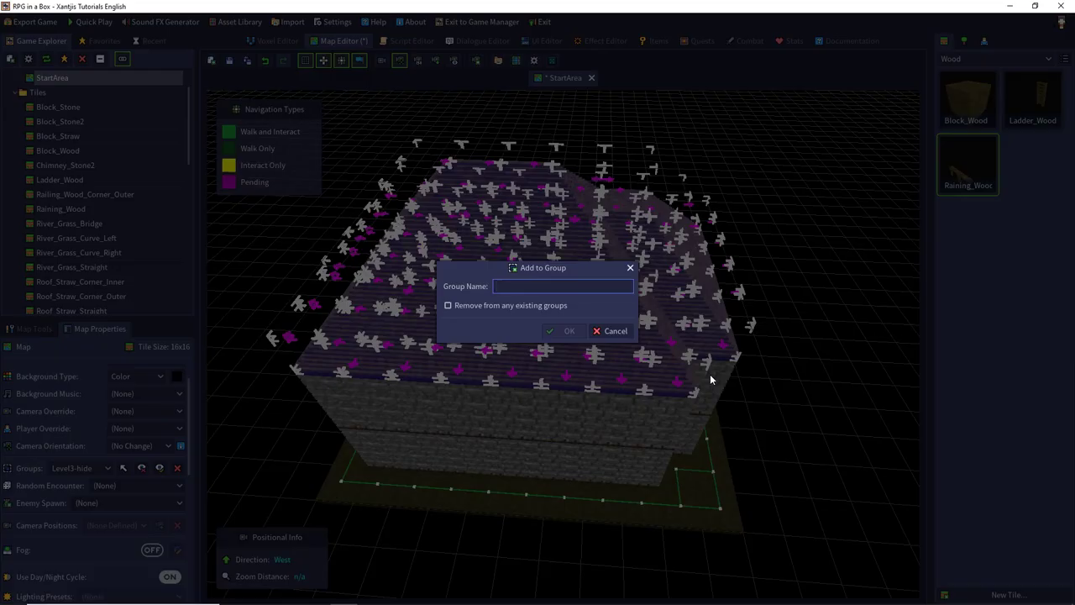
type("Level2-hide")
key("Return")
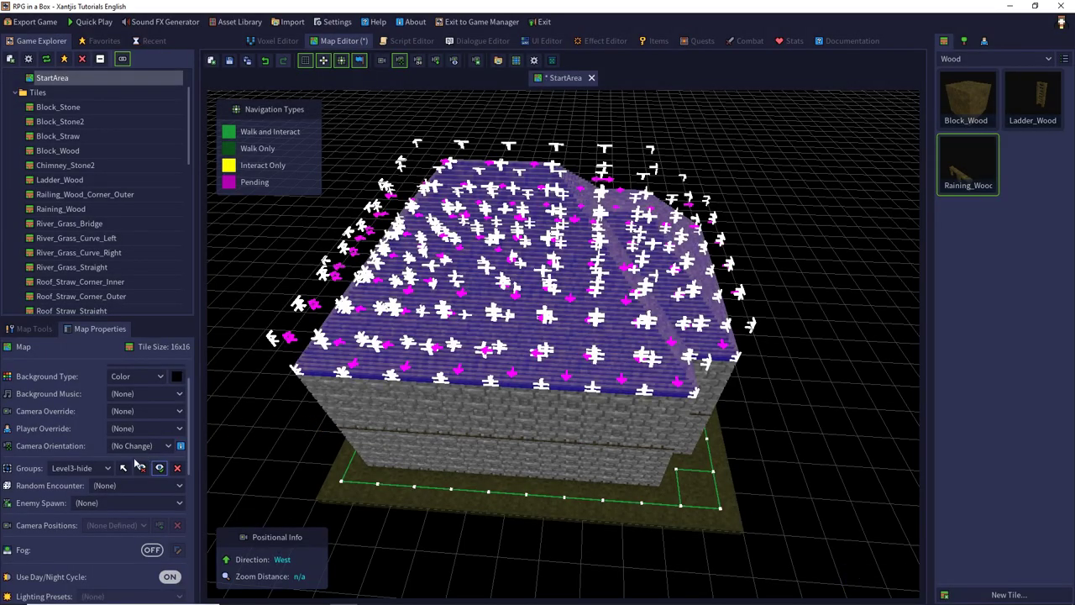
Toggle the Level3-hide tiles off and on, and hide the Lavel2-hide tiles to inspect the storey below.
left_click(159, 468)
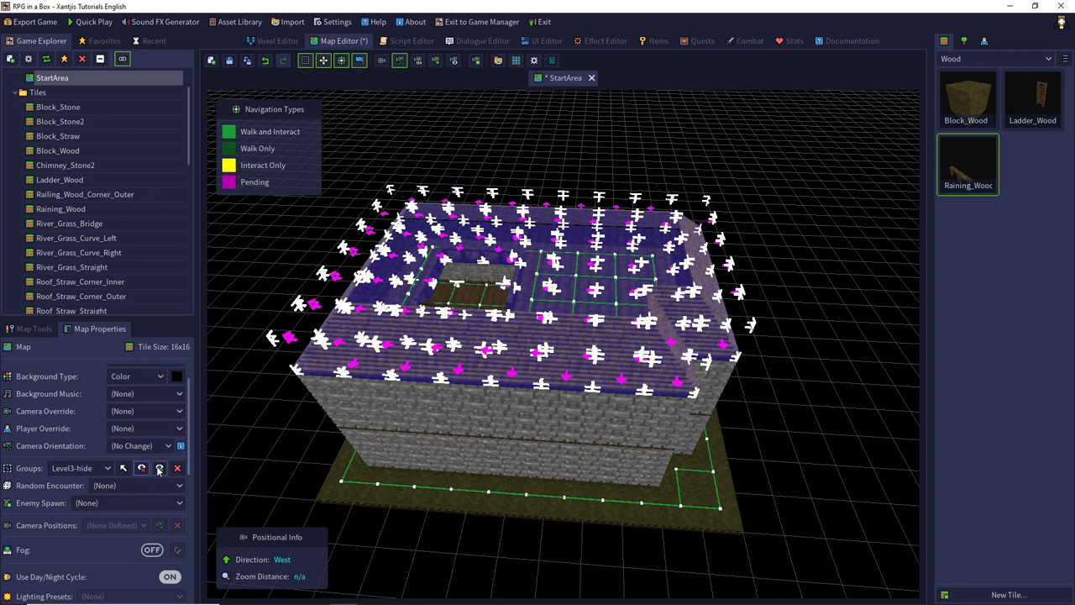
left_click(159, 467)
left_click(82, 468)
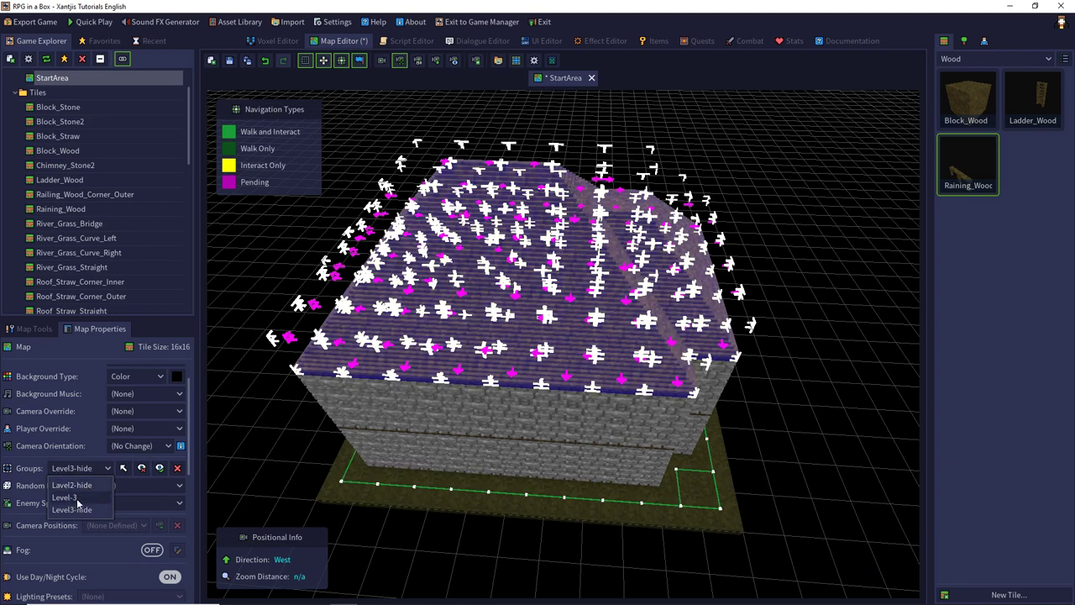
left_click(72, 484)
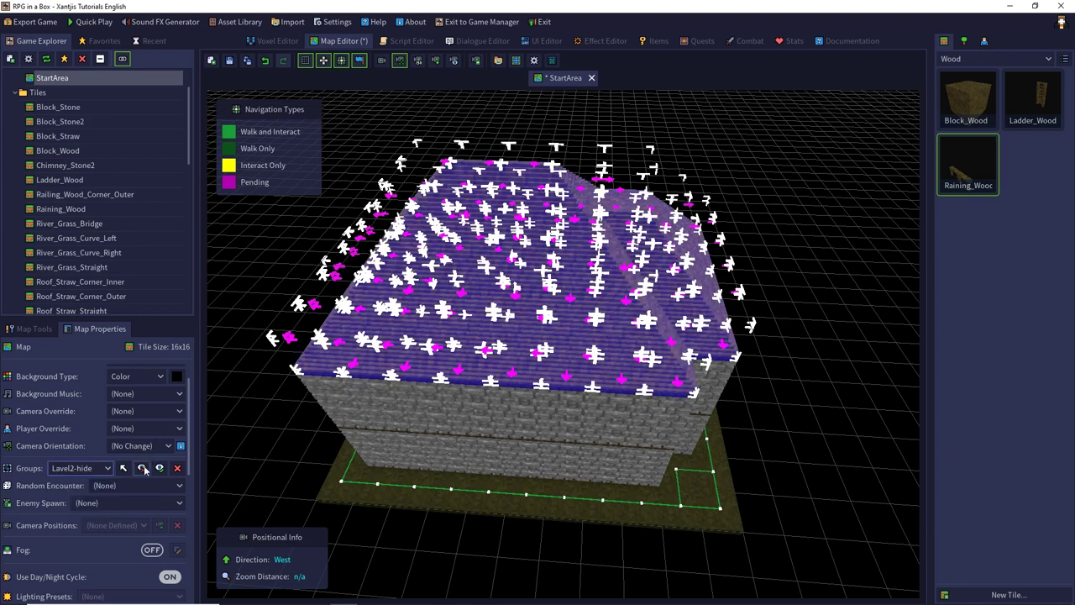
left_click(143, 468)
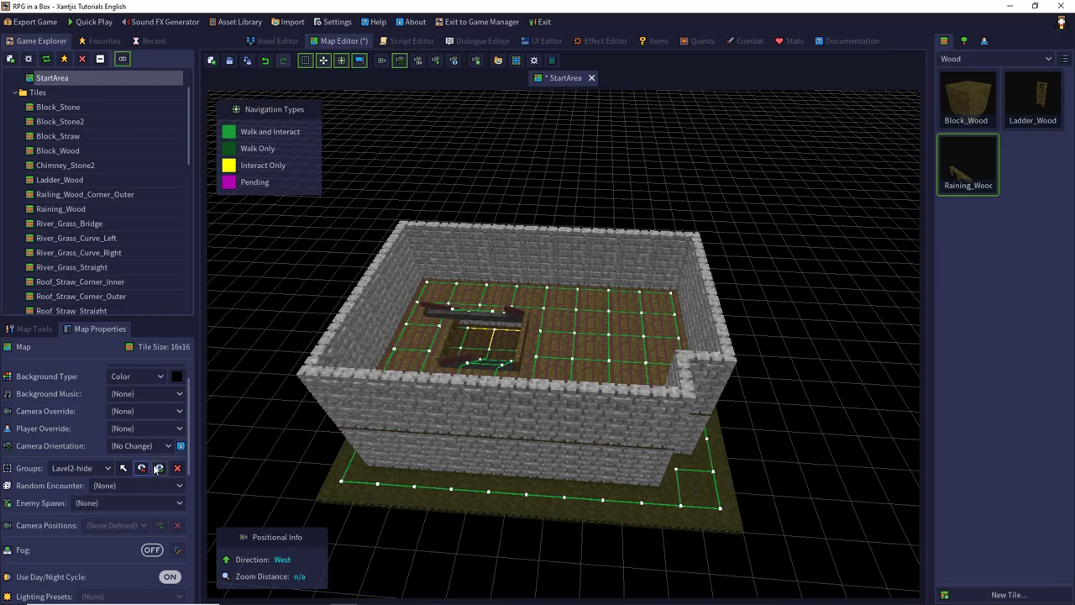
middle_click_drag(538, 326, 327, 335)
mouse_move(327, 334)
right_mouse_down()
mouse_move(311, 336)
mouse_move(344, 336)
right_mouse_up()
Look through the map's groups, return to Lavel2-hide and show its tiles again.
left_click(98, 467)
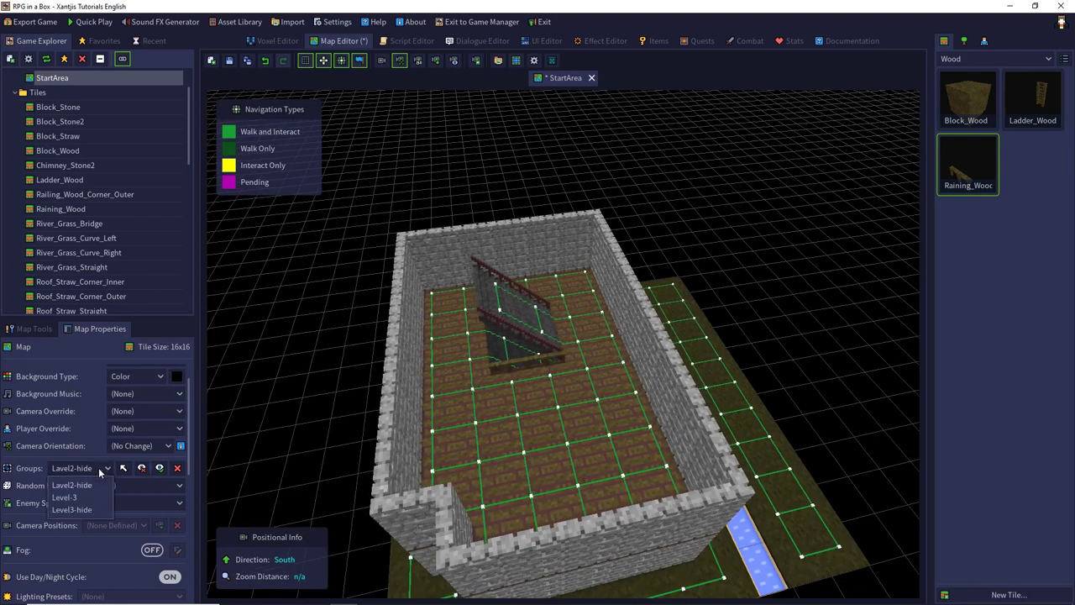
left_click(77, 499)
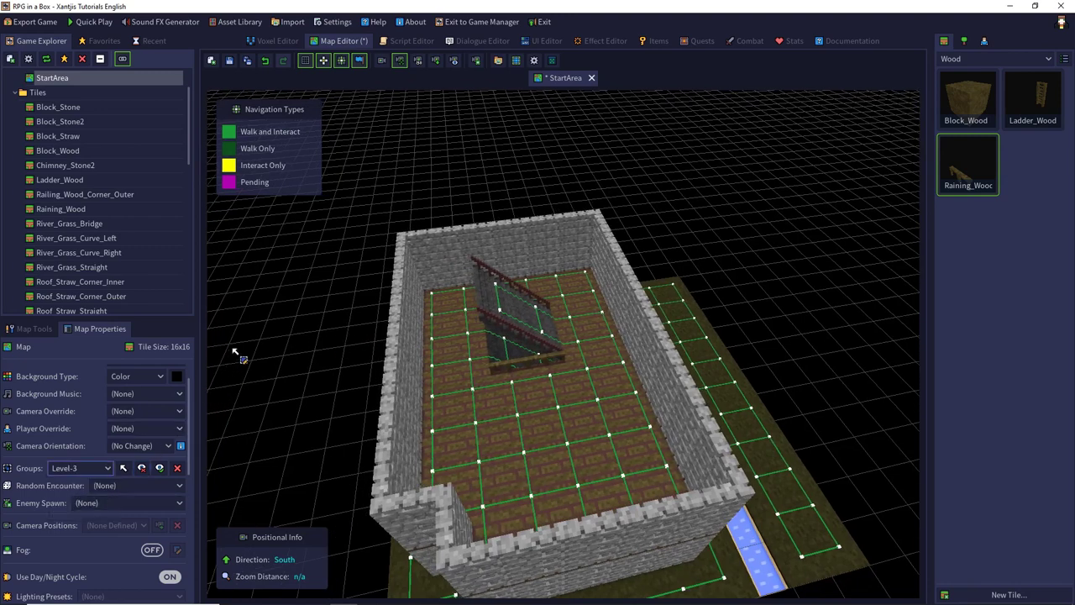
left_click(90, 469)
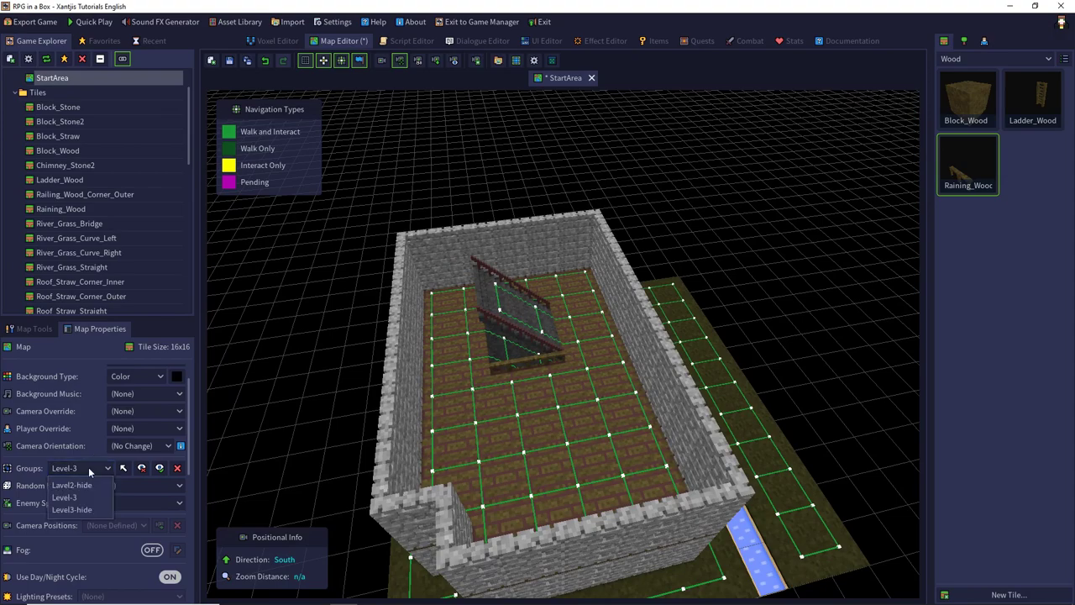
left_click(85, 486)
left_click(79, 472)
left_click(80, 483)
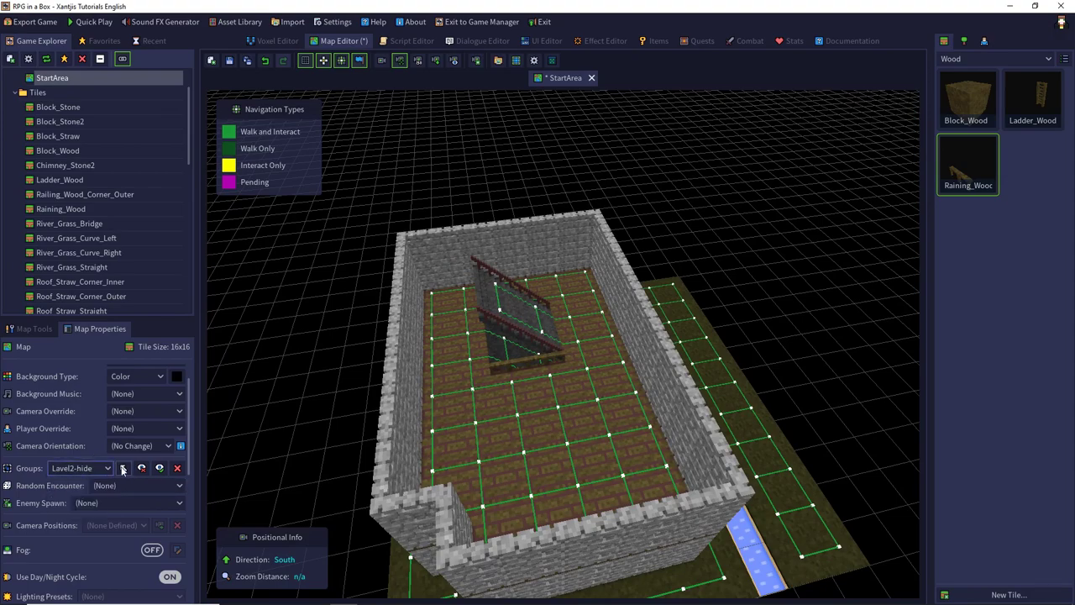
left_click(159, 468)
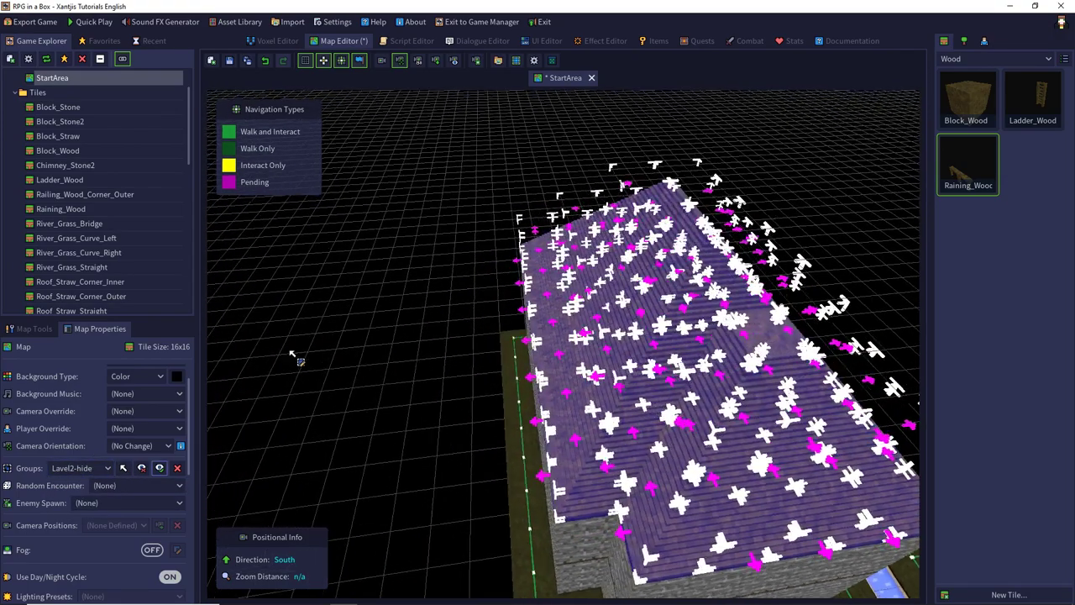
Clear the roof selection and select all tiles belonging to the Level-3 group.
left_click(31, 332)
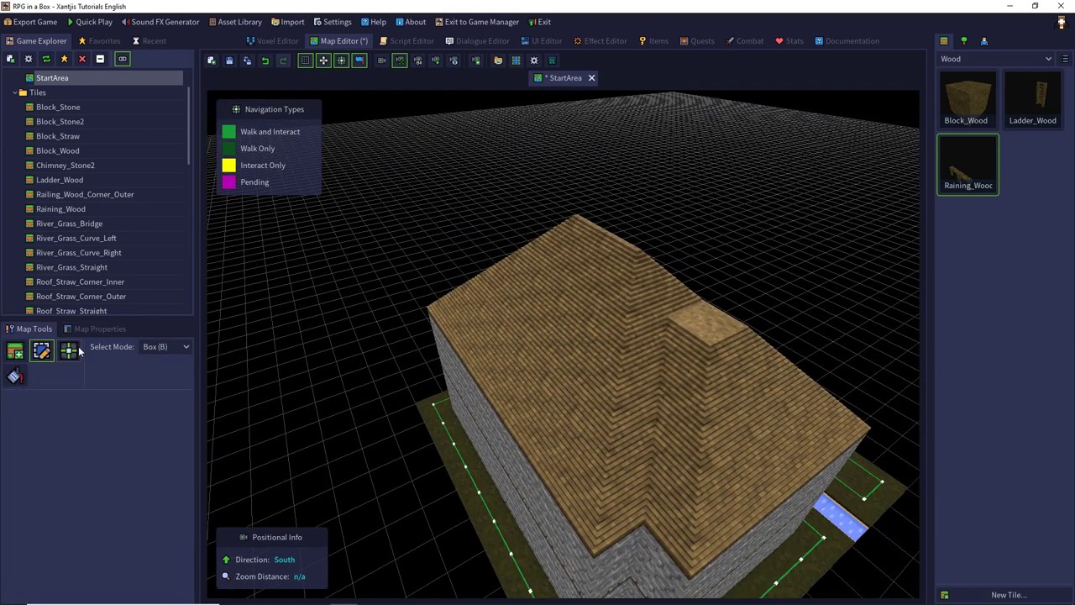
left_click(79, 332)
left_click(85, 466)
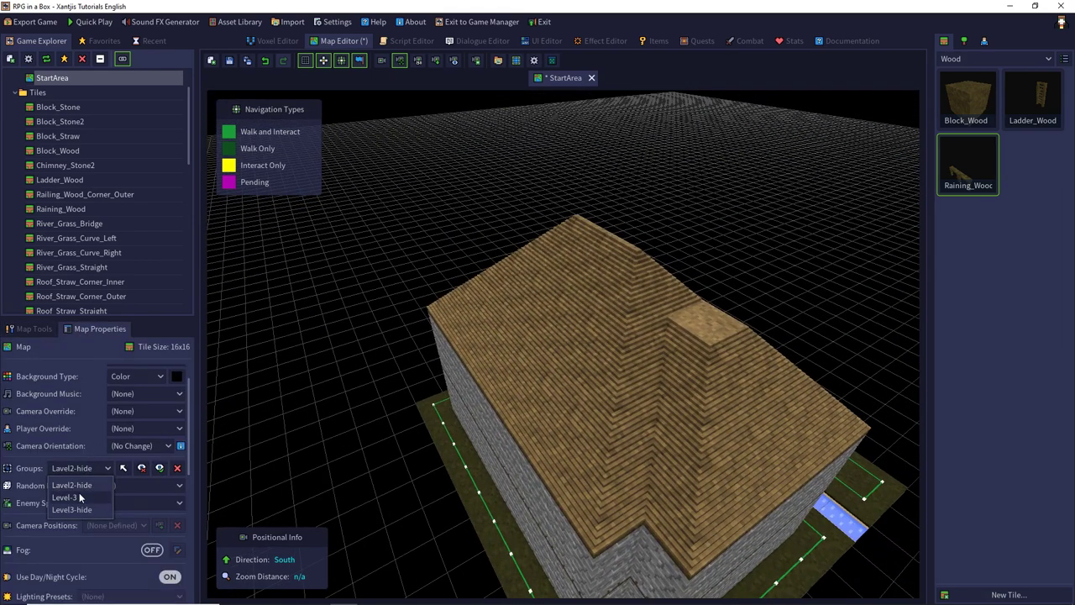
left_click(79, 496)
left_click(124, 468)
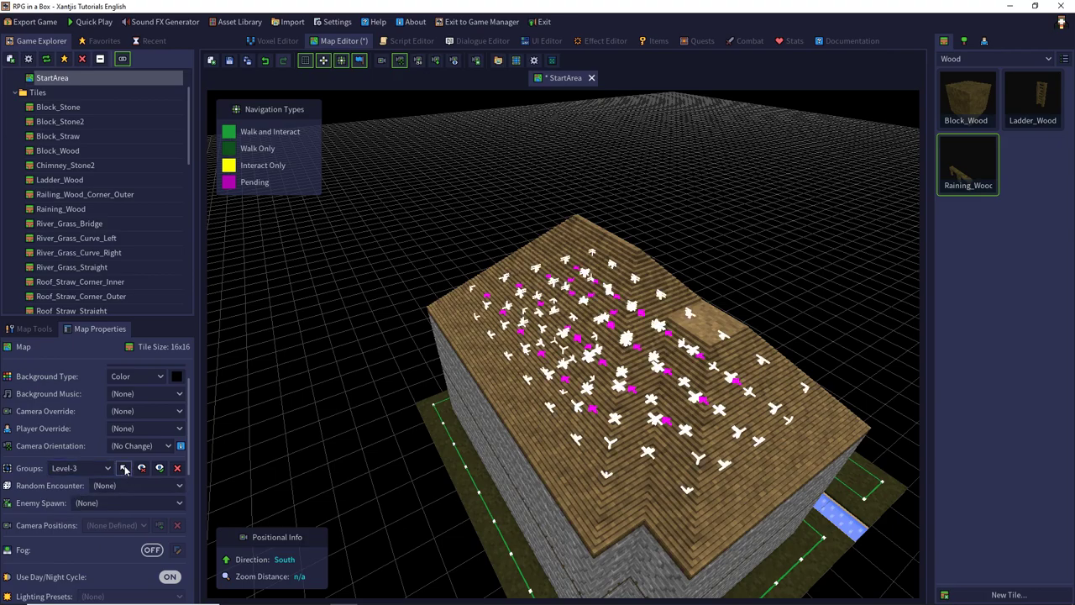
Add the selected attic tiles to a new group named Level3.
mouse_move(509, 382)
middle_mouse_down()
mouse_move(550, 387)
mouse_move(500, 367)
middle_mouse_up()
scroll(550, 386, "up", 5)
scroll(550, 387, "up", 5)
scroll(501, 367, "up", 2)
right_click(598, 365)
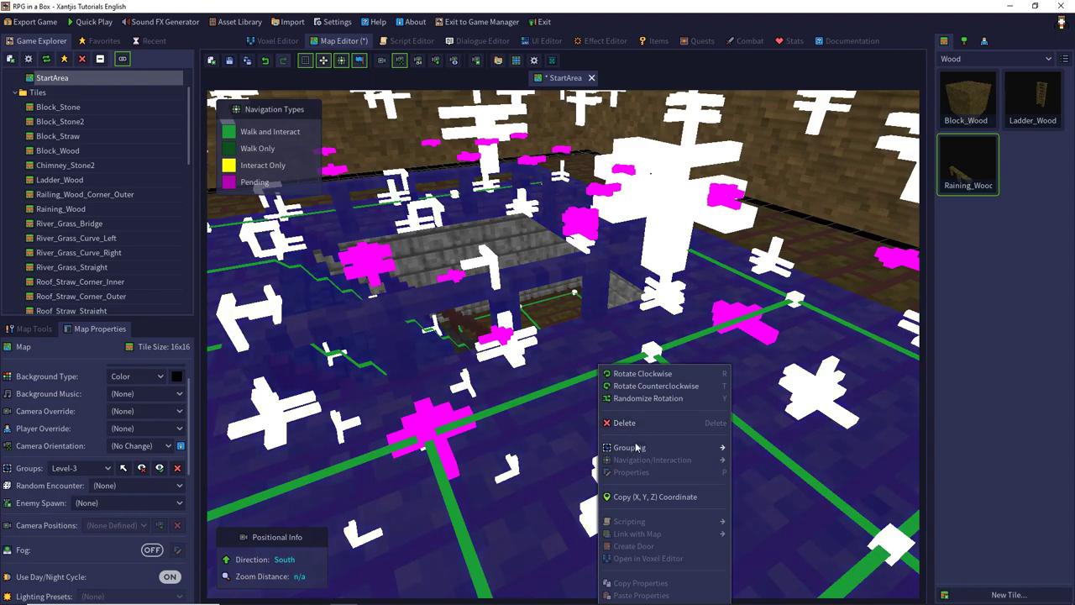
mouse_move(637, 448)
left_click(777, 446)
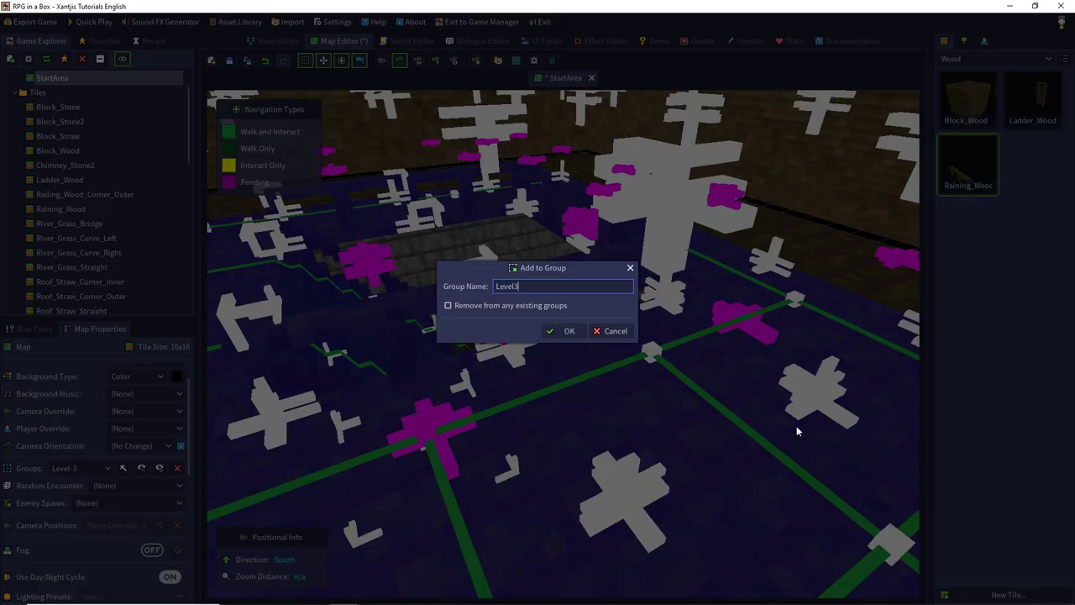
key("Return")
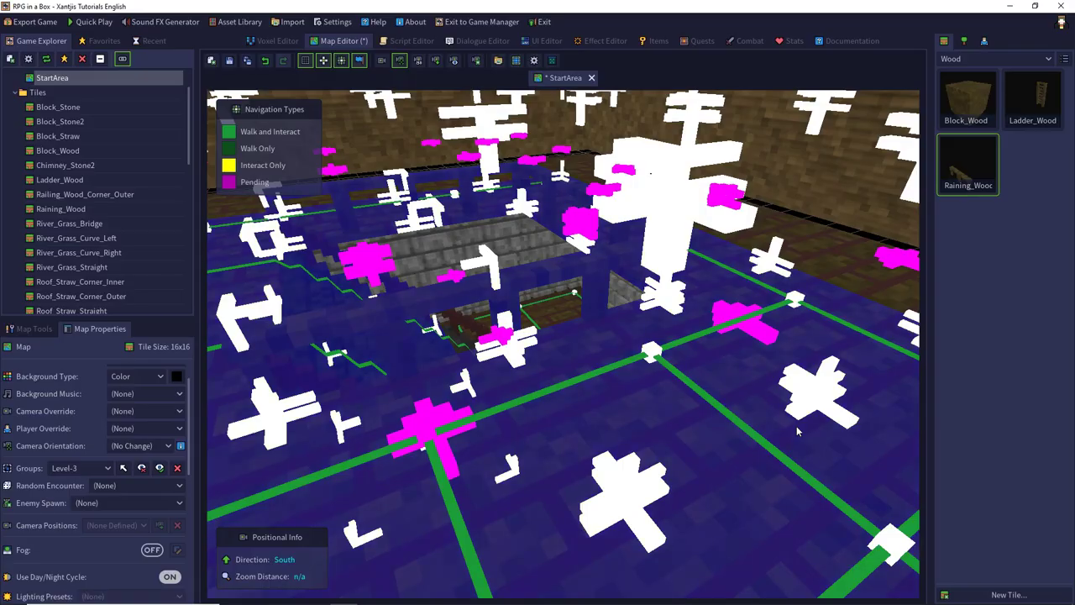
Delete the old Level-3 group from the map.
left_click(178, 468)
left_click(514, 330)
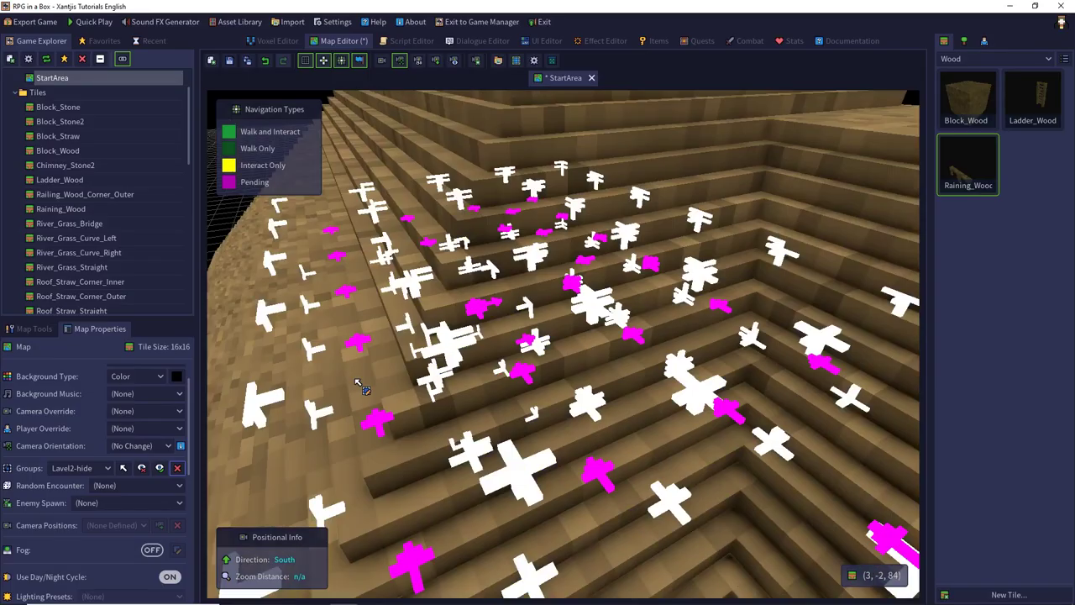
scroll(248, 436, "down", 10)
Choose the Lavel2-hide group and hide its tiles to expose the storey below.
left_click(82, 469)
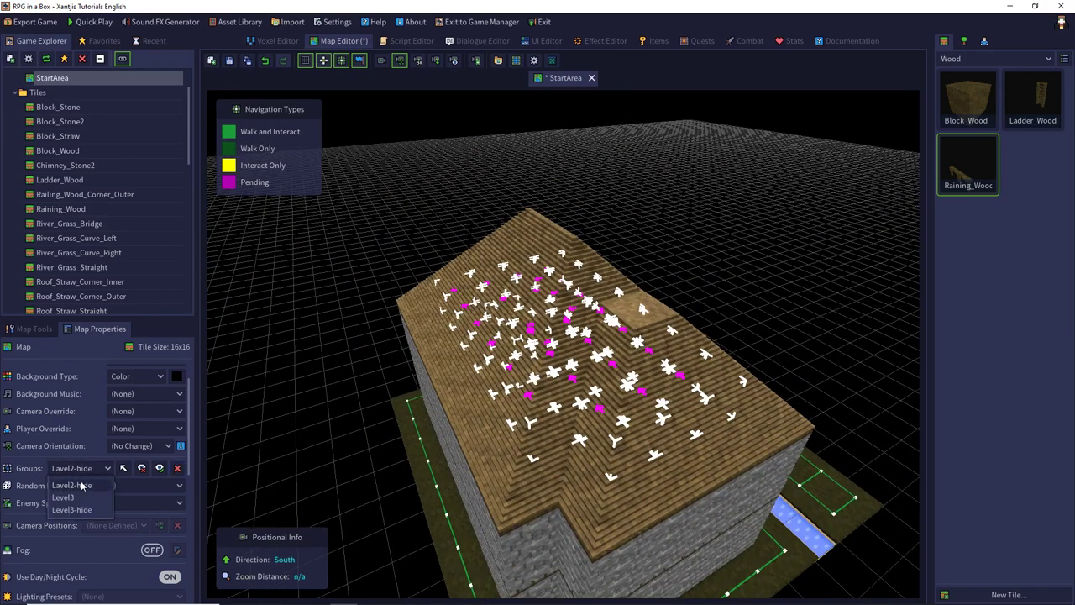
left_click(81, 486)
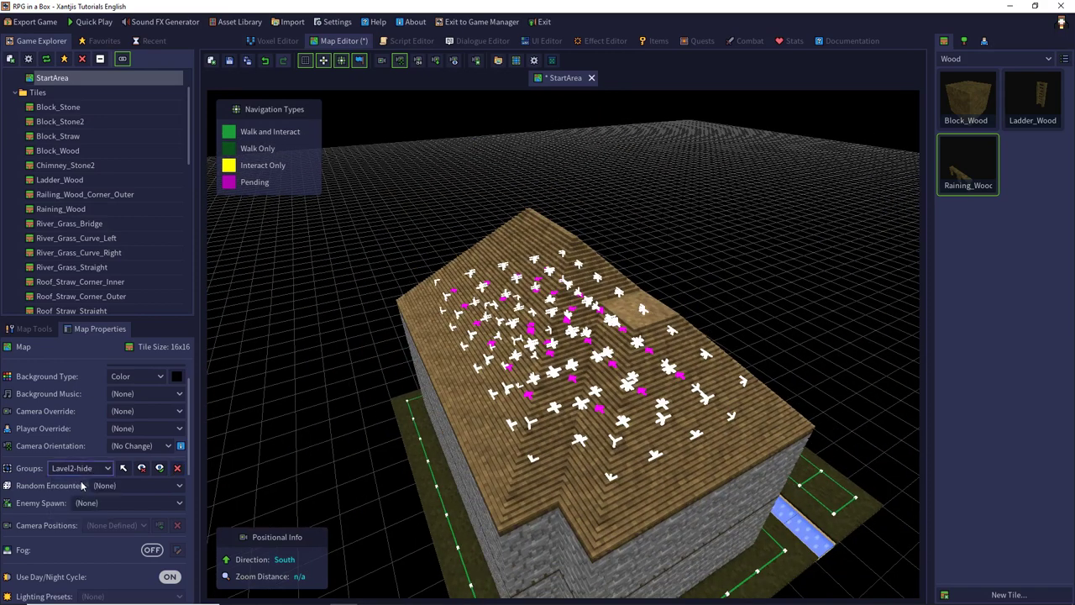
left_click(142, 468)
middle_click_drag(295, 328, 315, 292)
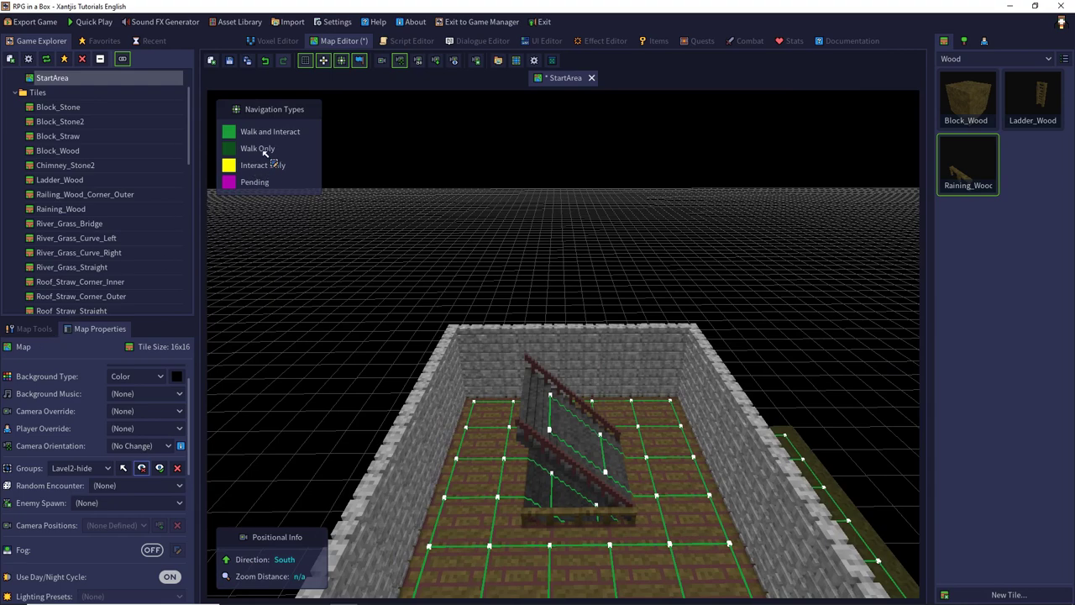
Box-select the exposed storey's whole floor with its lowest wall row and the base of the stairs.
left_click(32, 328)
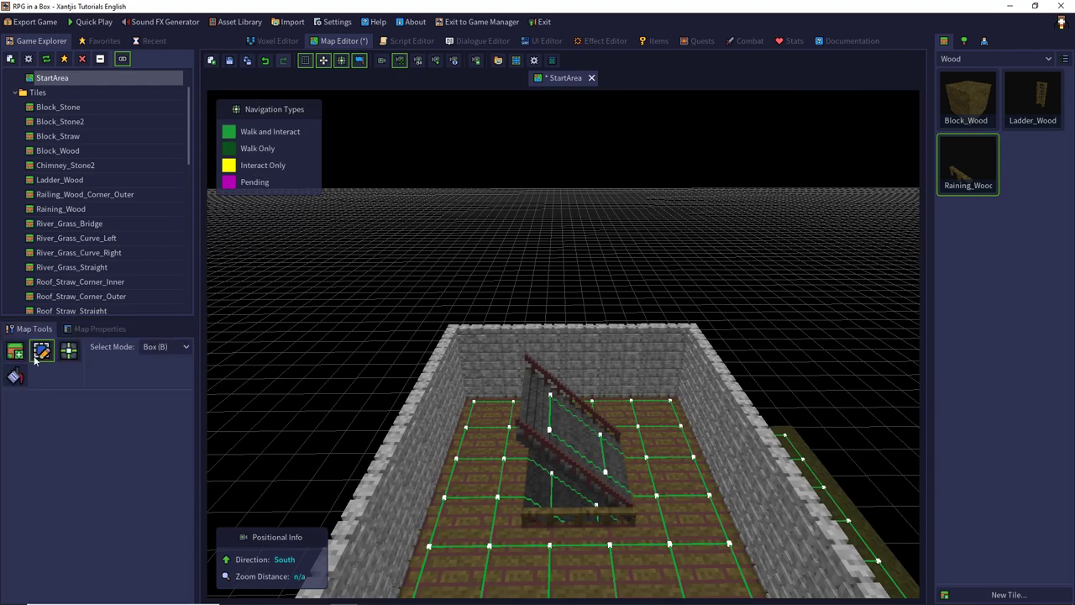
left_click(39, 354)
middle_click_drag(286, 330, 99, 447)
mouse_move(445, 512)
left_mouse_down()
mouse_move(470, 529)
mouse_move(546, 454)
mouse_move(618, 256)
mouse_move(586, 205)
mouse_move(730, 174)
mouse_move(792, 134)
mouse_move(785, 118)
left_mouse_up()
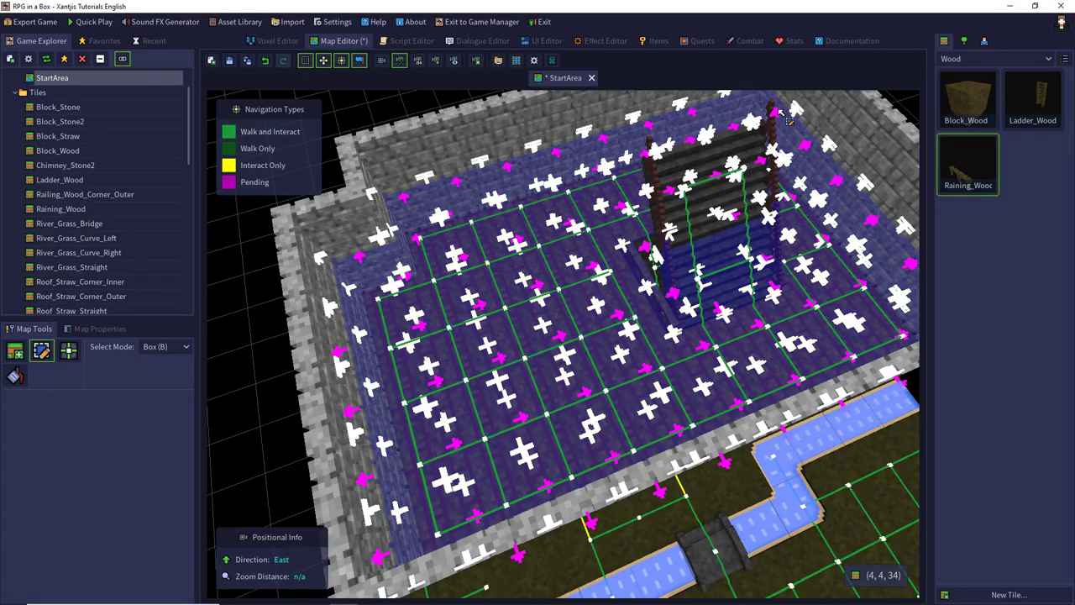
middle_click_drag(571, 252, 10, 231)
middle_click_drag(506, 286, 254, 282)
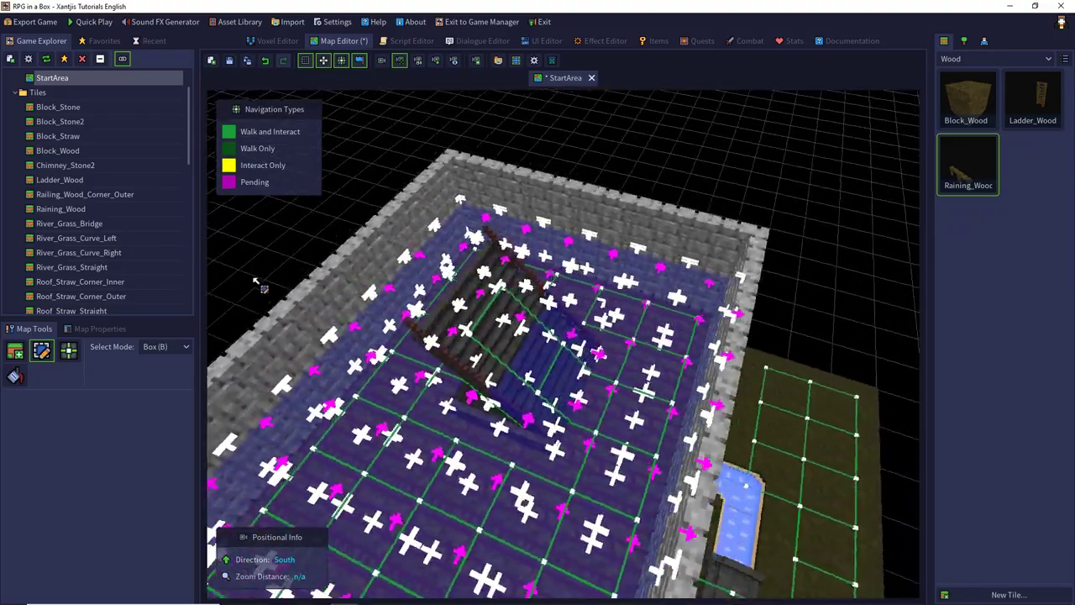
right_click_drag(259, 286, 366, 370)
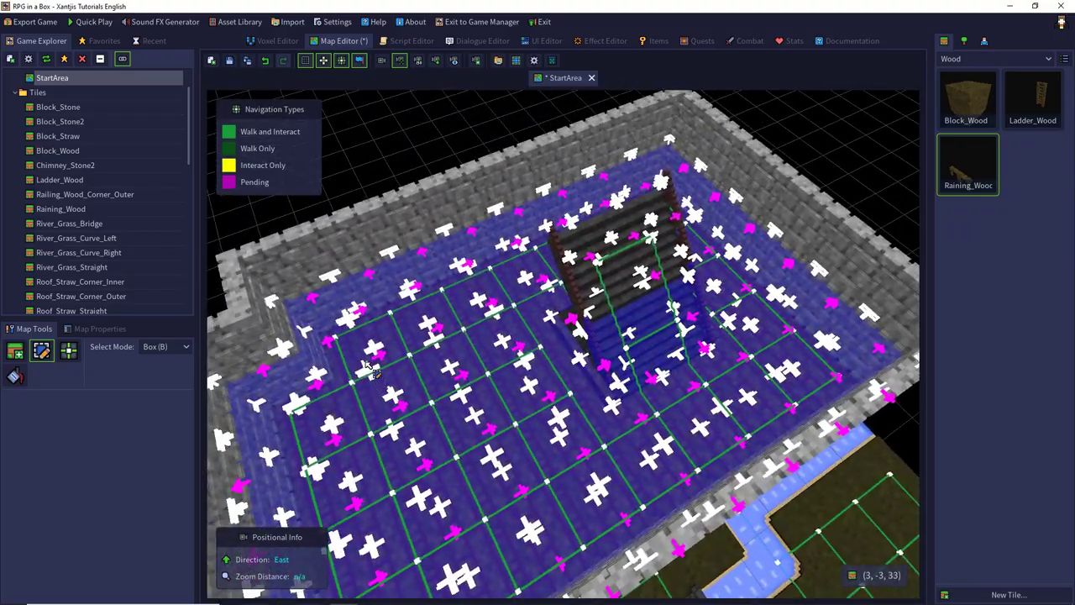
middle_click_drag(365, 362, 361, 363)
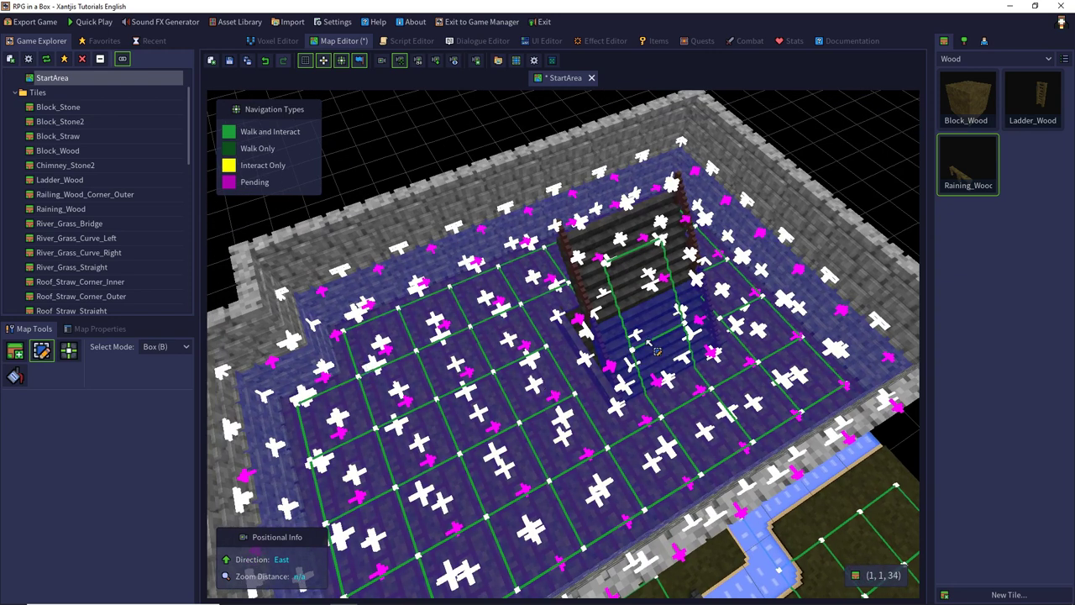
Add the selected floor, lower wall and stair tiles of the exposed storey to a group.
right_click(476, 368)
mouse_move(517, 448)
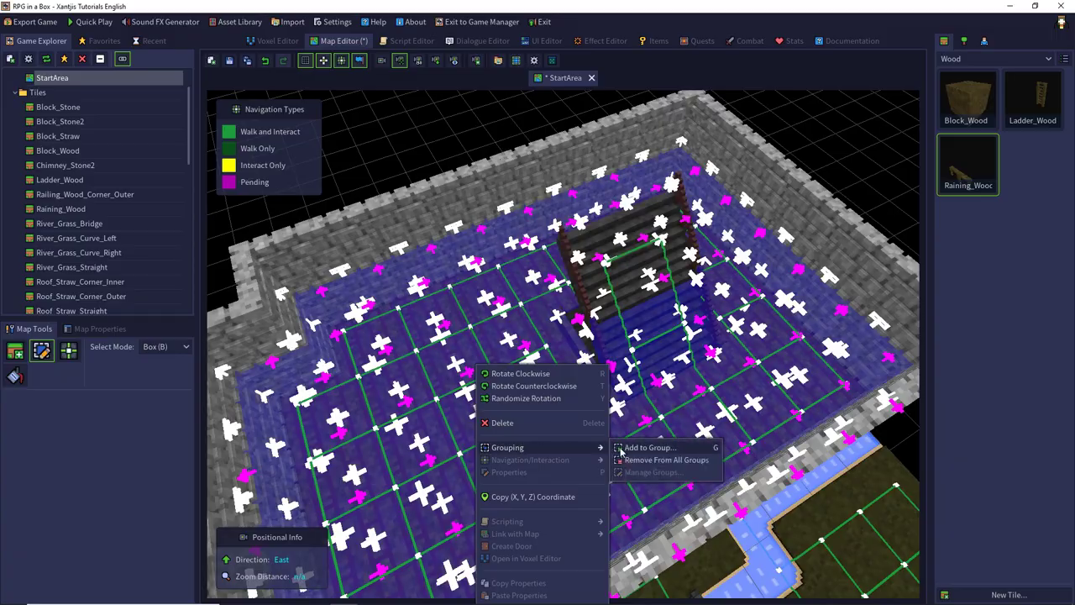
left_click(625, 448)
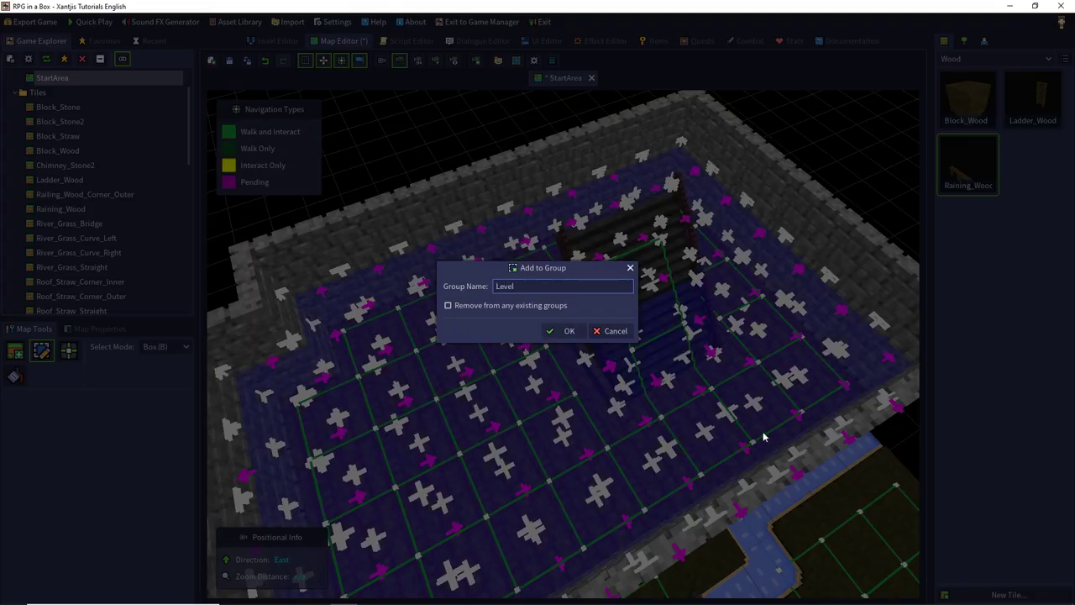
key("Return")
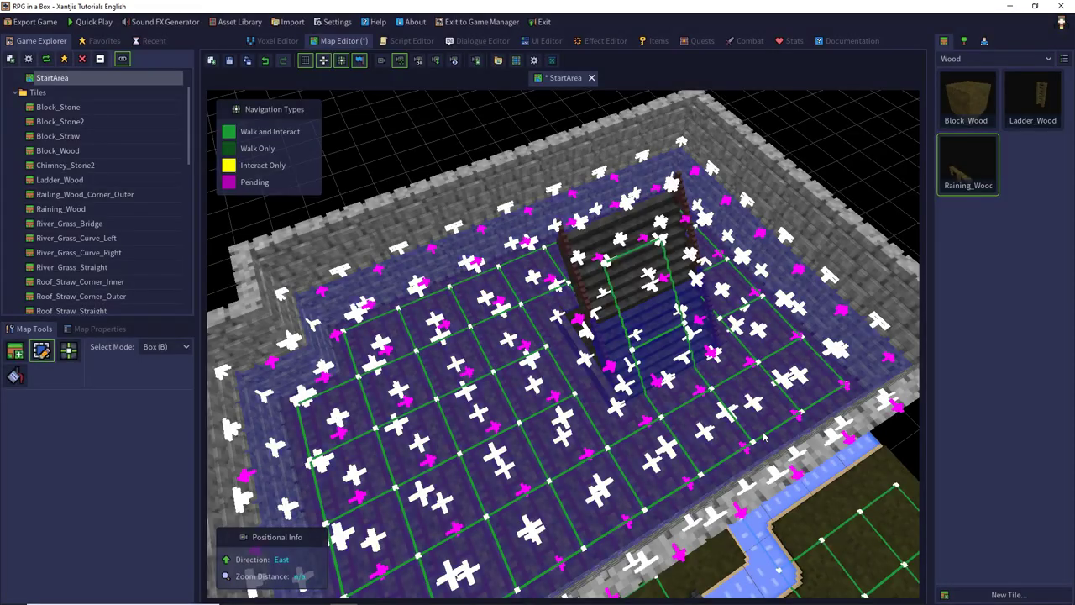
scroll(399, 335, "down", 5)
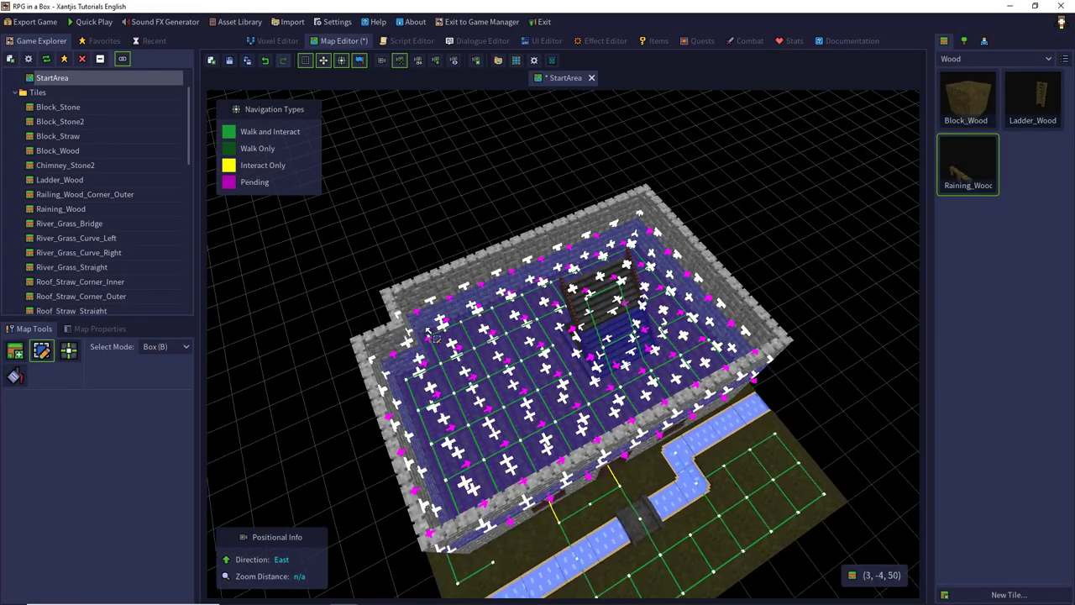
middle_click_drag(430, 333, 404, 351)
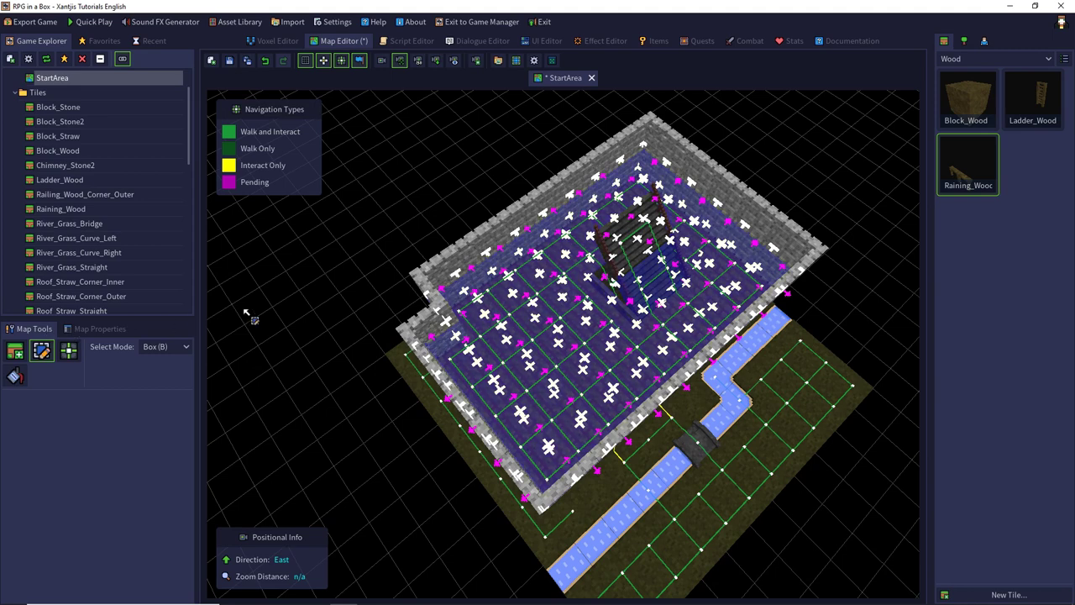
Show the hidden Level3-hide group in the map's group properties.
left_click(98, 329)
left_click(107, 467)
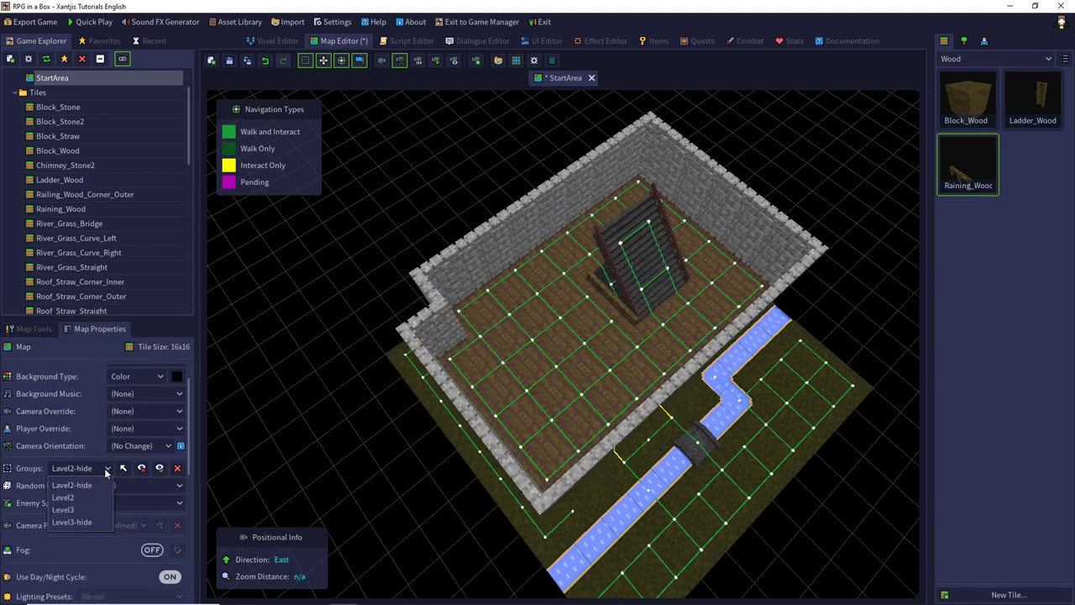
left_click(78, 523)
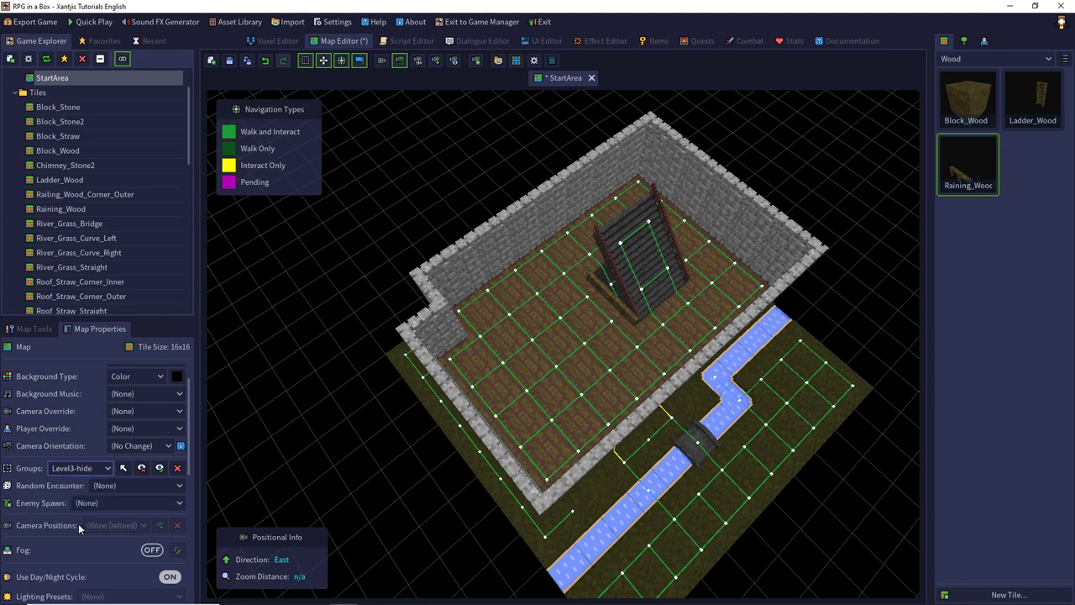
left_click(160, 468)
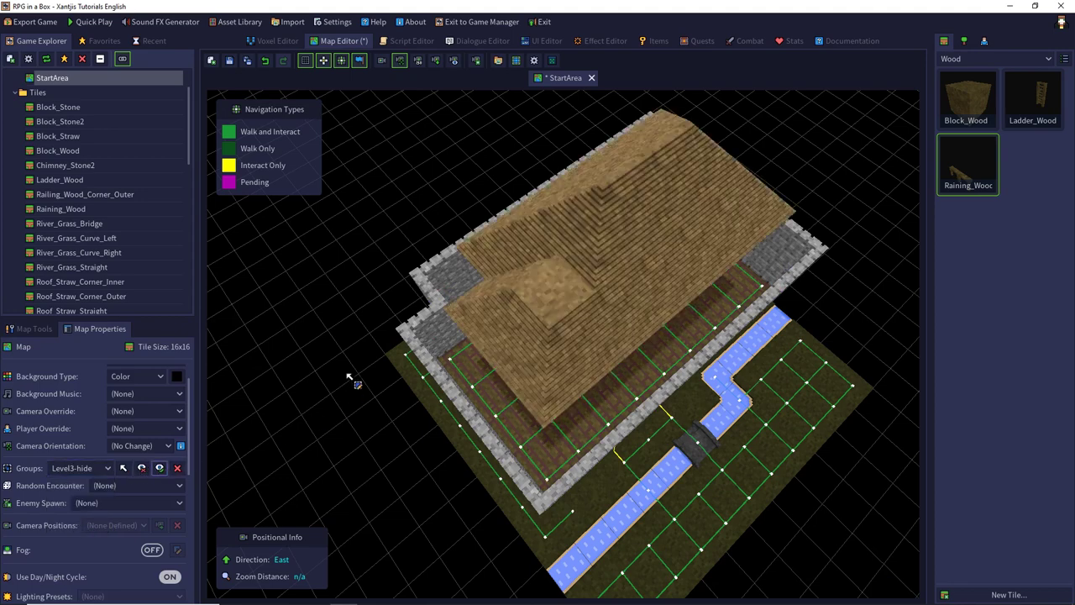
Show the Lavel2-hide group so the house's complete roof is displayed.
left_click(108, 468)
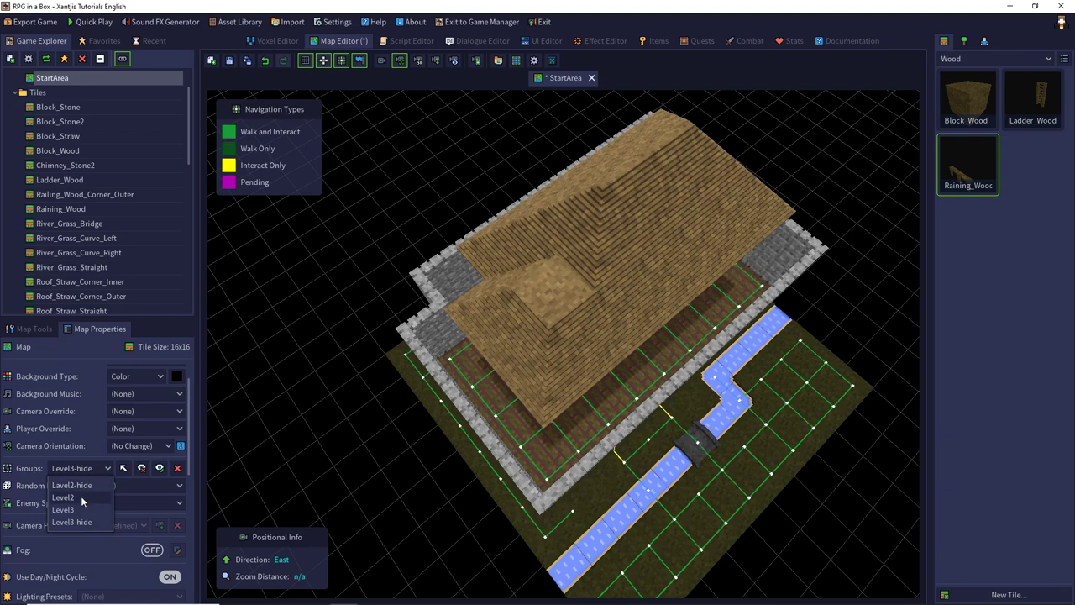
left_click(82, 498)
left_click(92, 468)
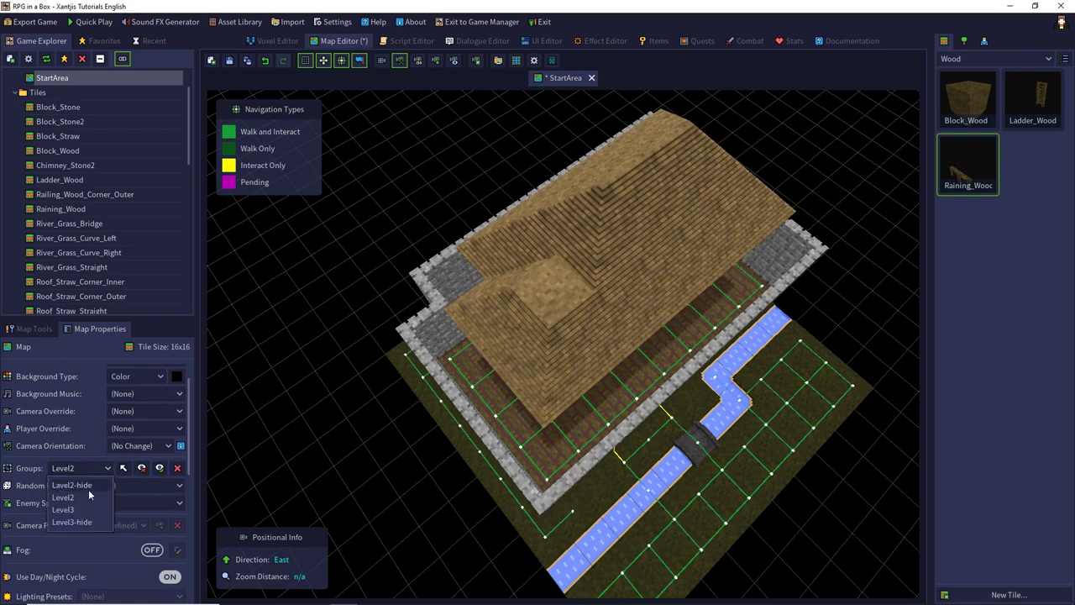
left_click(82, 527)
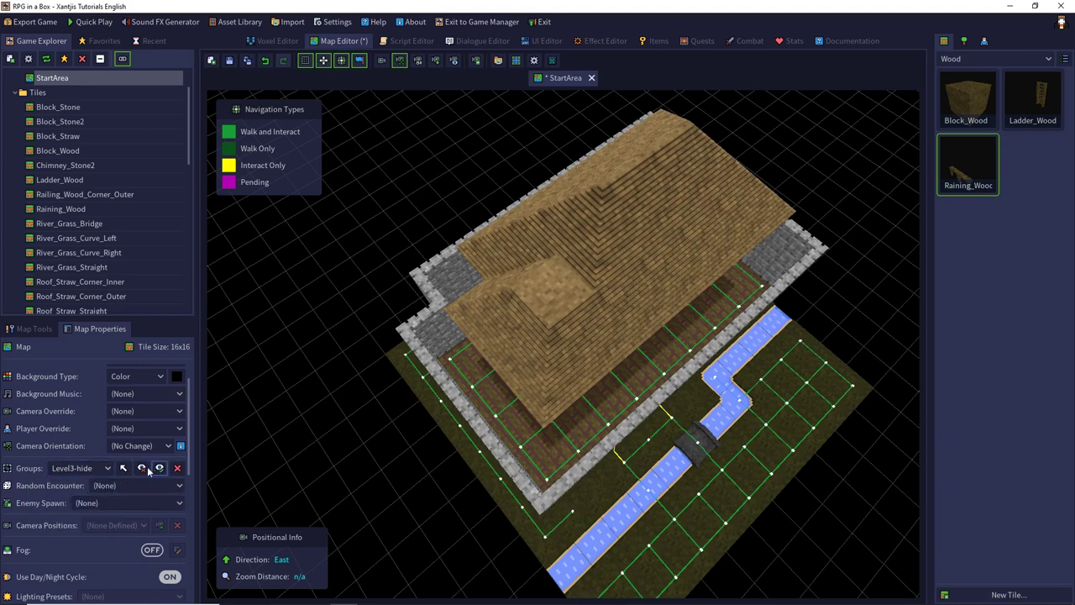
left_click(95, 470)
left_click(95, 485)
left_click(159, 469)
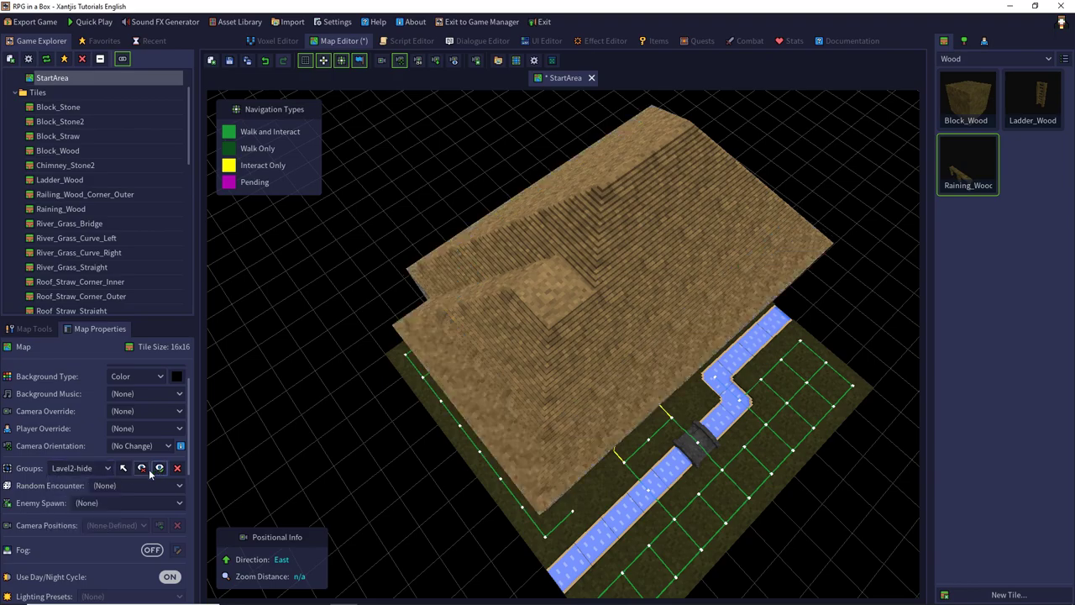
middle_click_drag(361, 409, 450, 319)
scroll(437, 336, "down", 3)
scroll(382, 367, "down", 2)
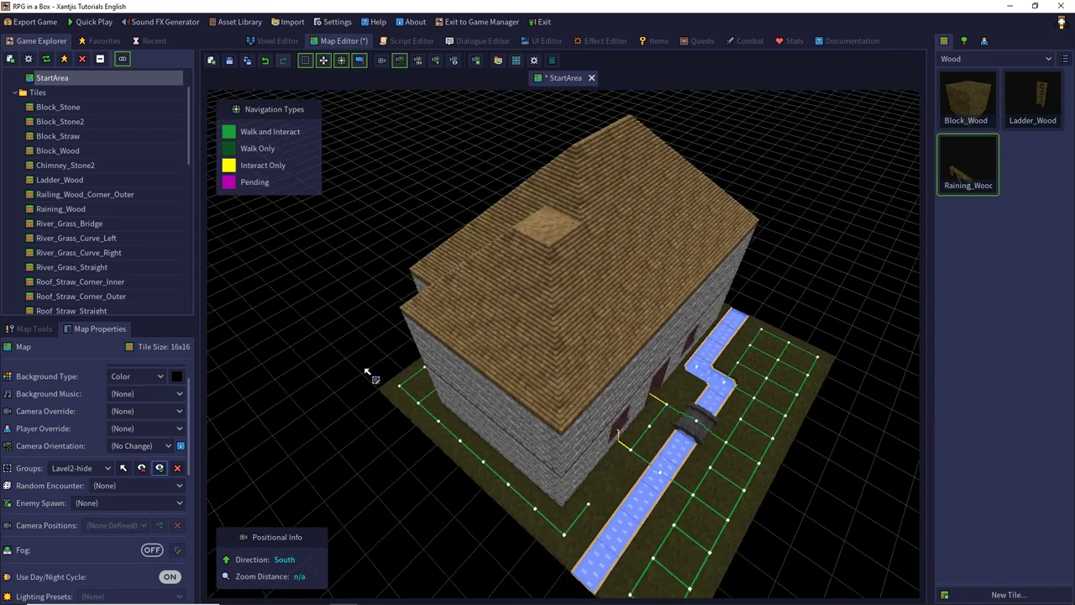
Check the Level3-hide group's contents by hiding it and showing it again.
left_click(106, 468)
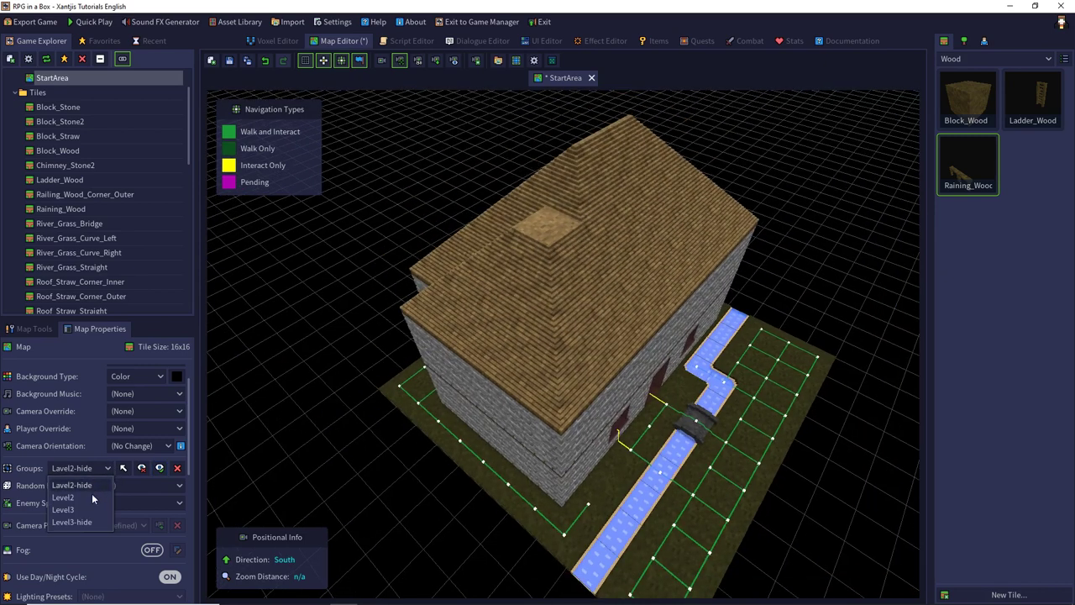
left_click(83, 523)
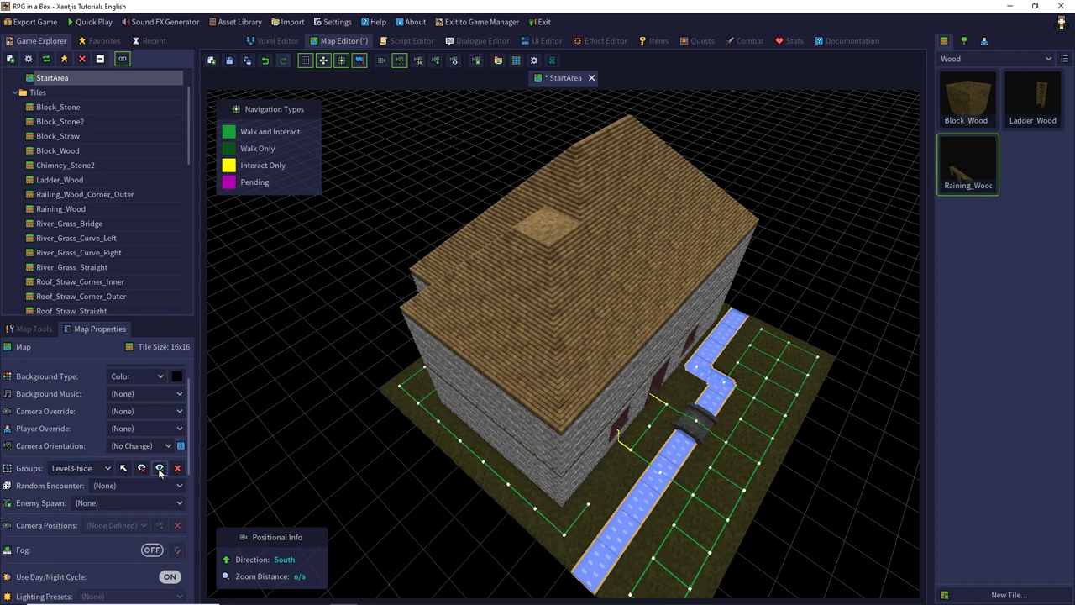
left_click(142, 469)
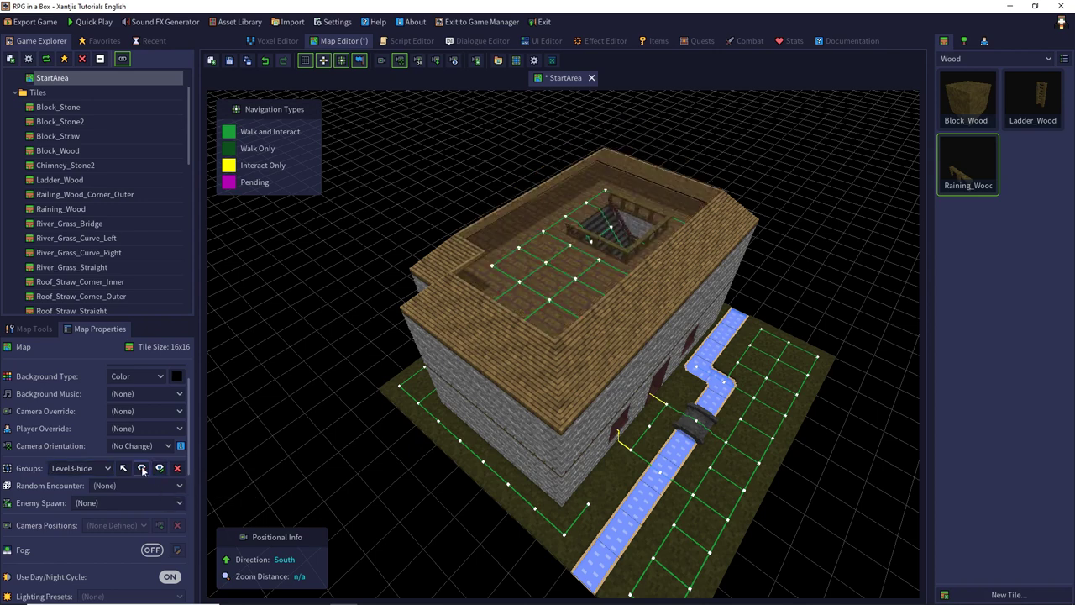
left_click(159, 469)
Check the Lavel2-hide group's contents by hiding it and showing it again.
left_click(80, 468)
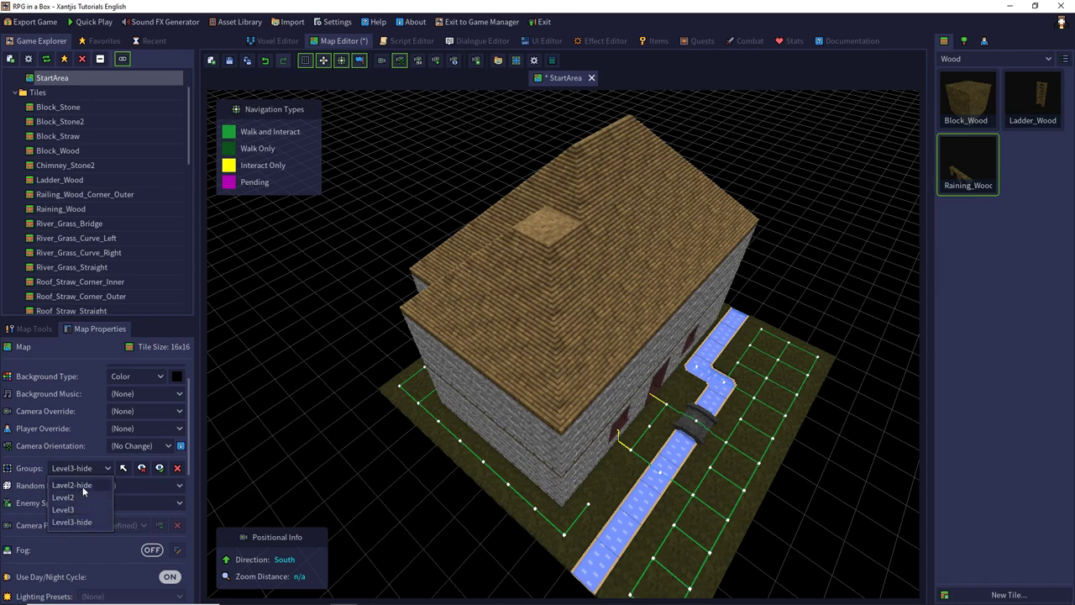
left_click(82, 485)
left_click(142, 468)
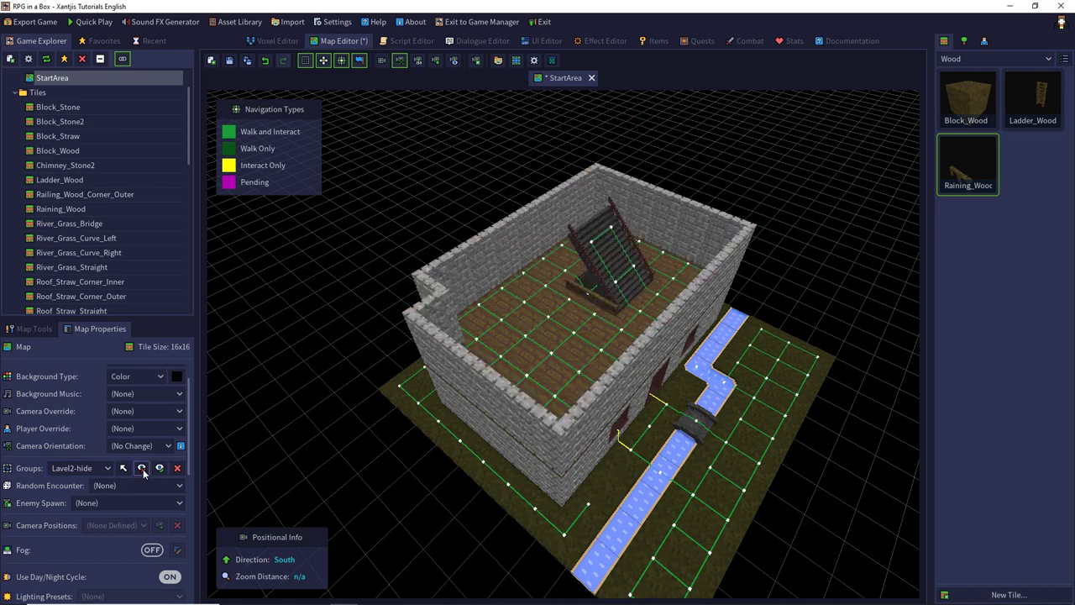
left_click(159, 469)
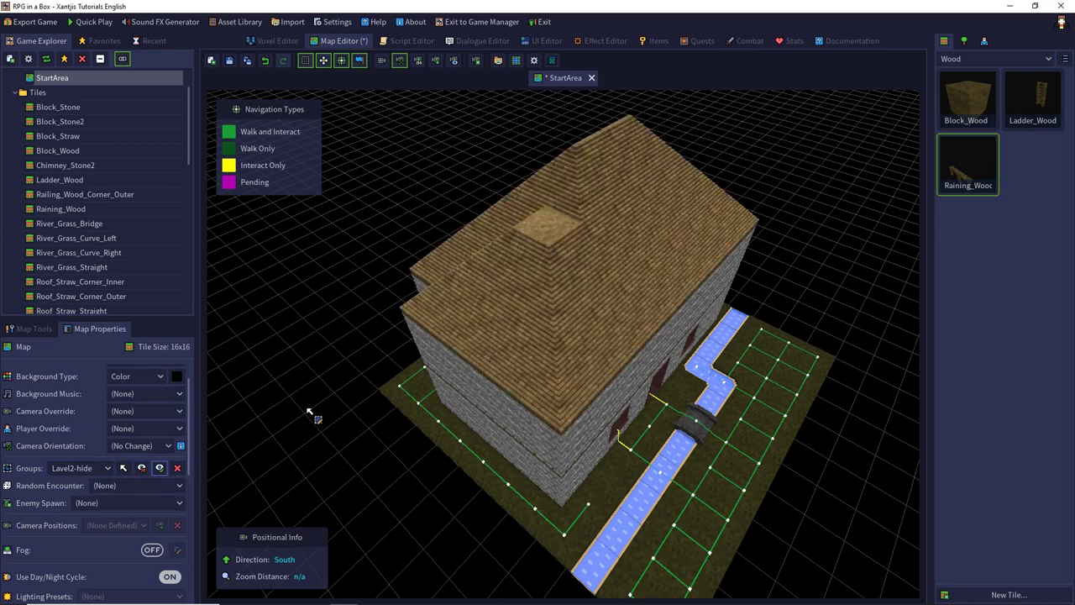
Box-select the upper-floor wall and roof tiles from the front corner of the house.
left_click(30, 329)
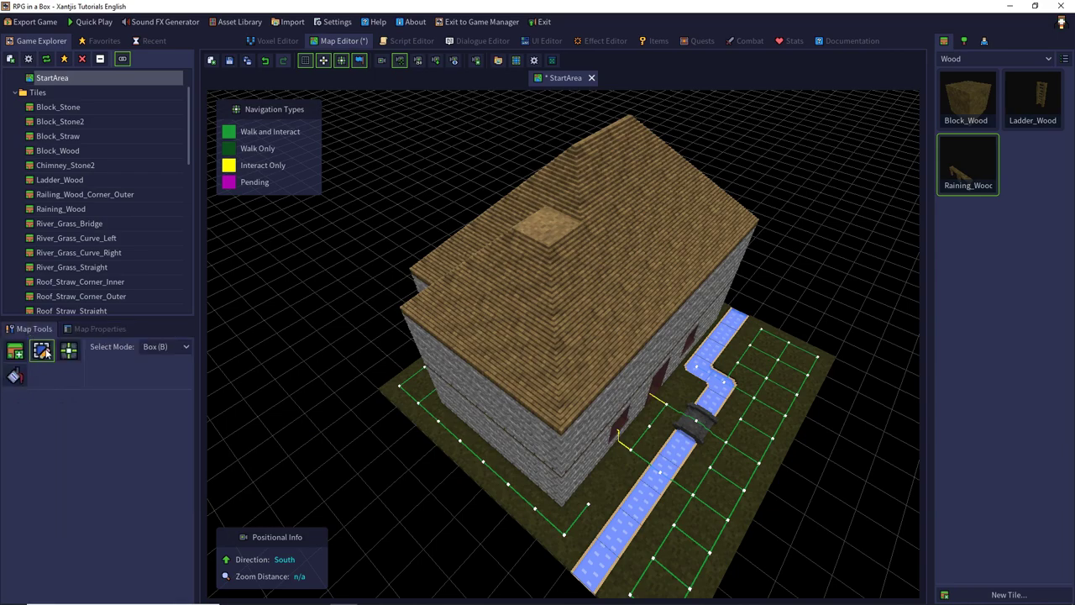
right_click_drag(419, 419, 388, 349)
key("w")
key("s")
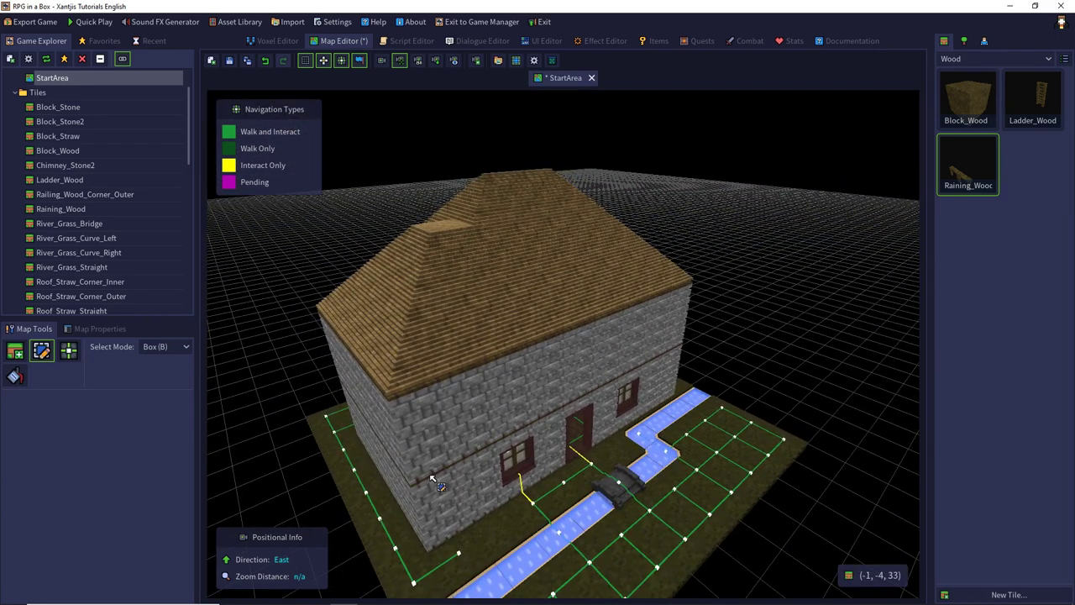
left_click_drag(430, 479, 562, 186)
Extend the selection to the upper-floor wall and roof tiles on the remaining sides of the house.
key("d")
right_click_drag(560, 188, 446, 243)
middle_click_drag(457, 253, 314, 282)
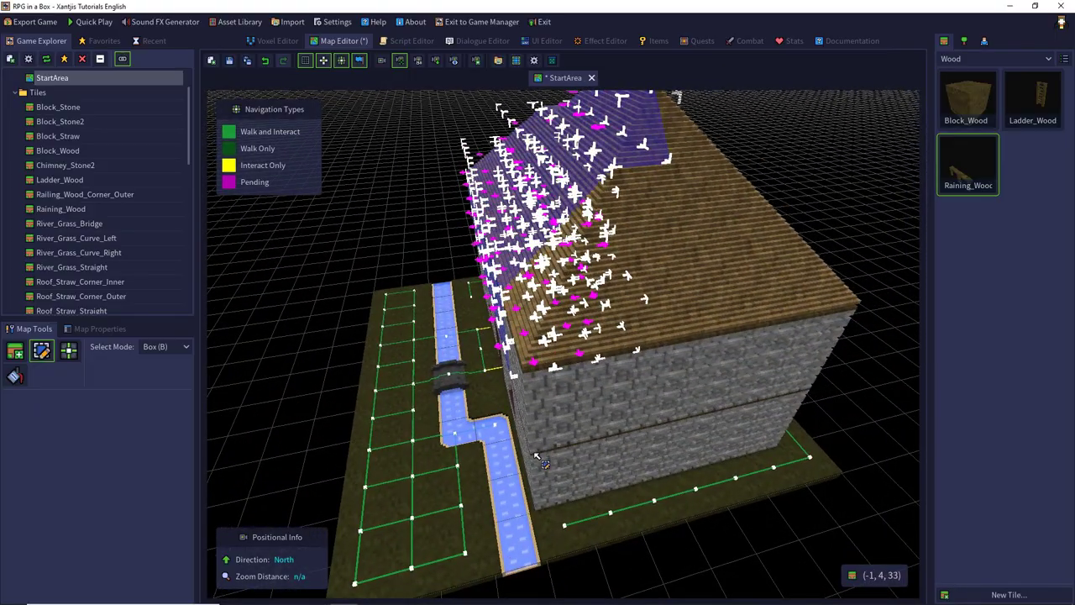
left_click_drag(537, 456, 657, 239)
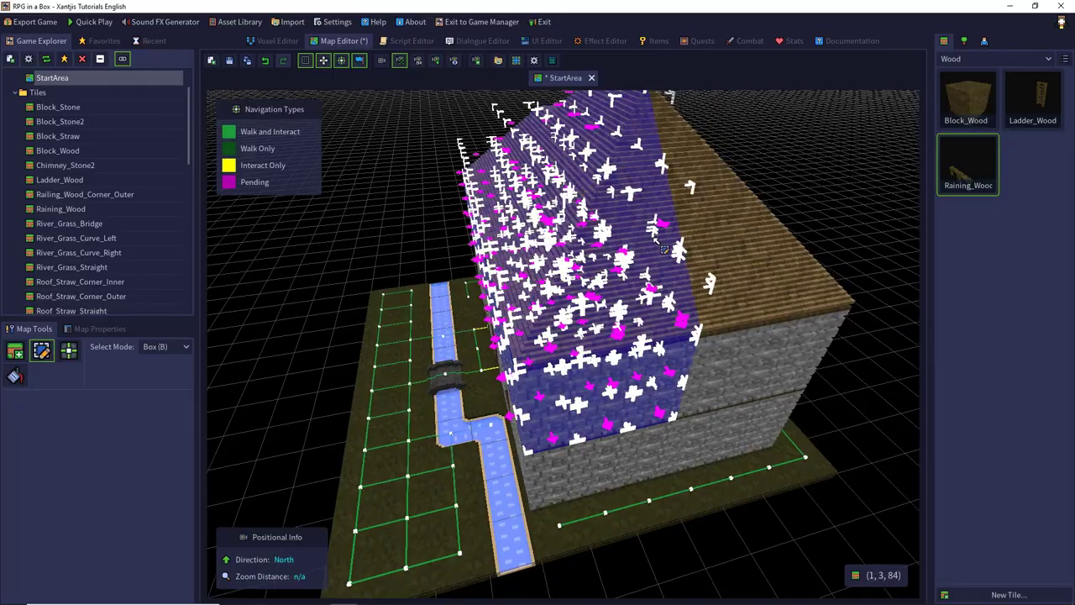
middle_click_drag(663, 249, 399, 235)
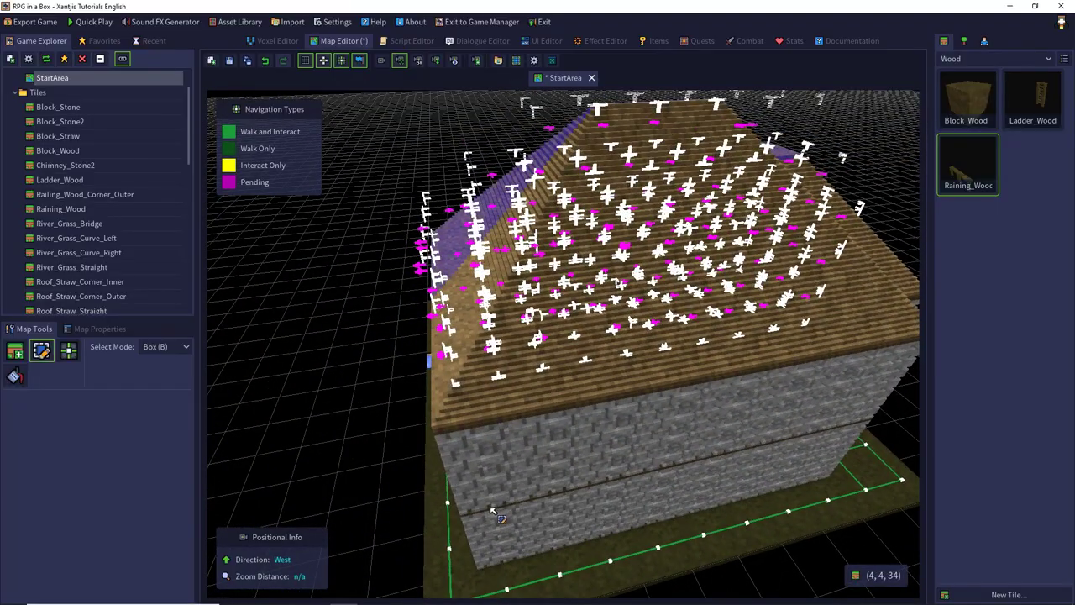
left_click_drag(492, 512, 665, 288)
middle_click_drag(662, 283, 556, 328)
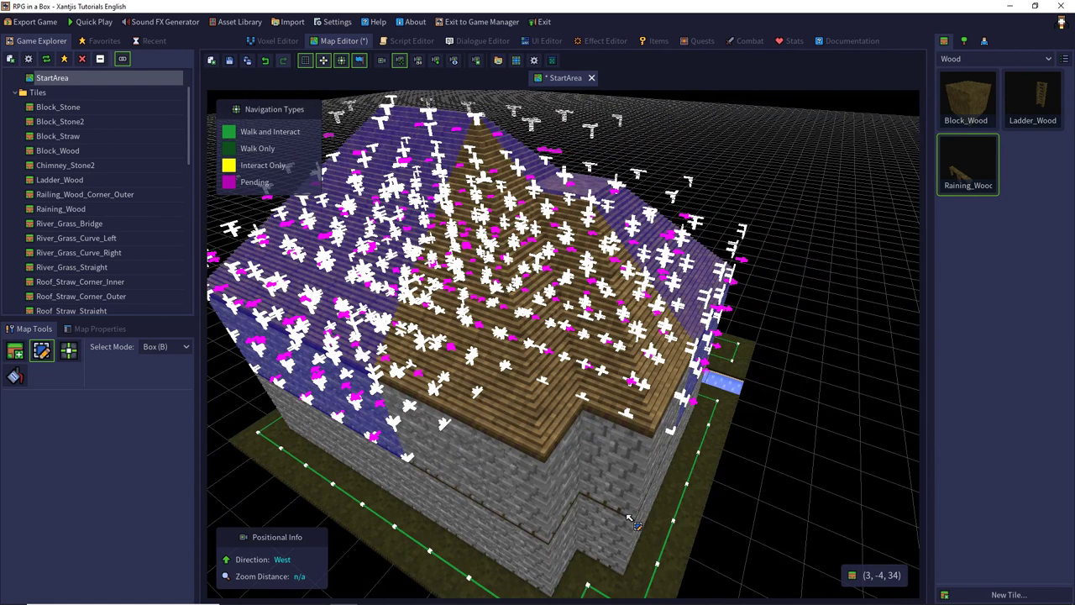
left_click_drag(630, 519, 501, 182)
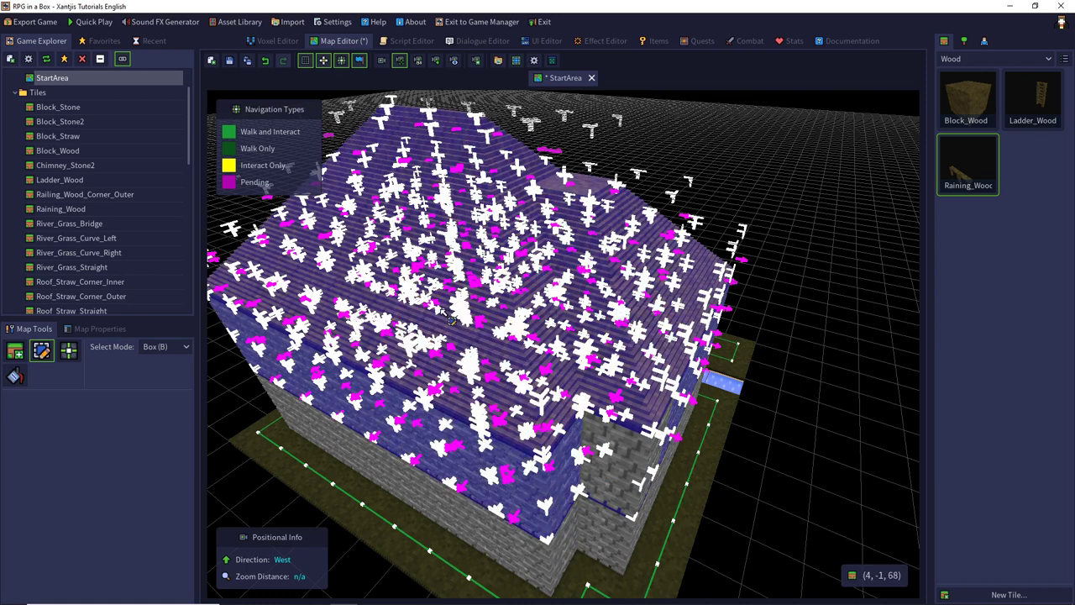
Add the selected upper-floor and roof tiles to a new group named Level1-hide, without removing them from existing groups.
scroll(622, 458, "down", 4)
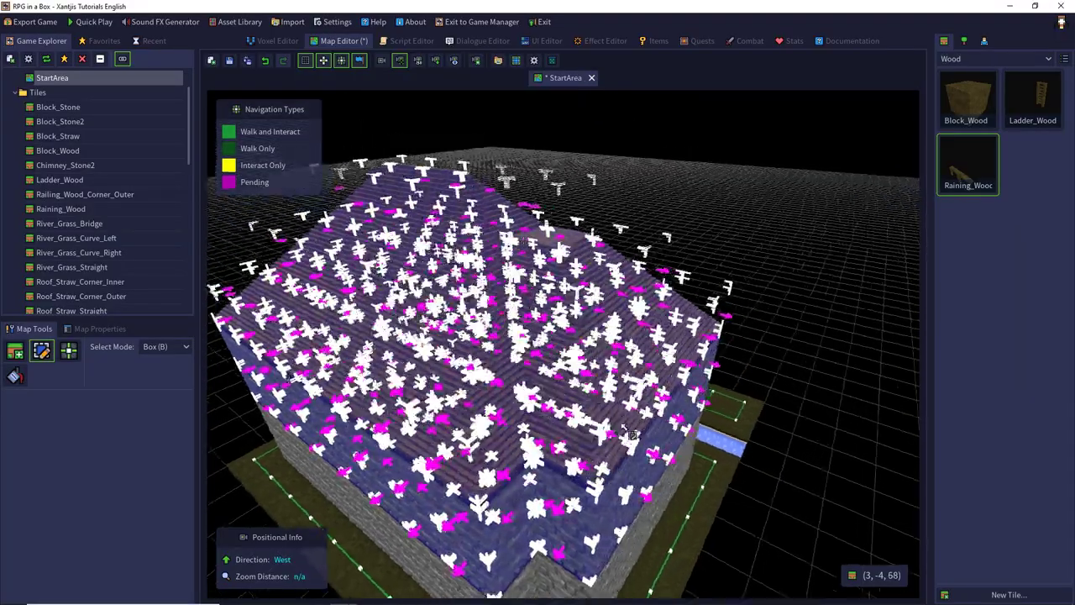
middle_click_drag(623, 458, 406, 411)
scroll(544, 428, "up", 10)
scroll(554, 518, "up", 4)
right_click_drag(405, 412, 120, 388)
key("a")
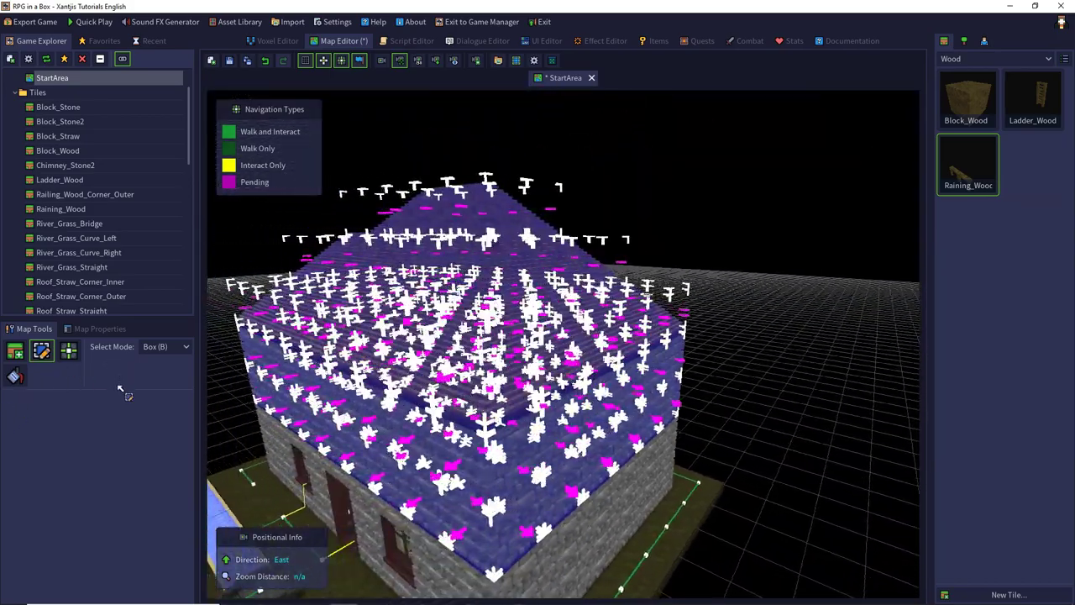
right_click(478, 442)
mouse_move(545, 450)
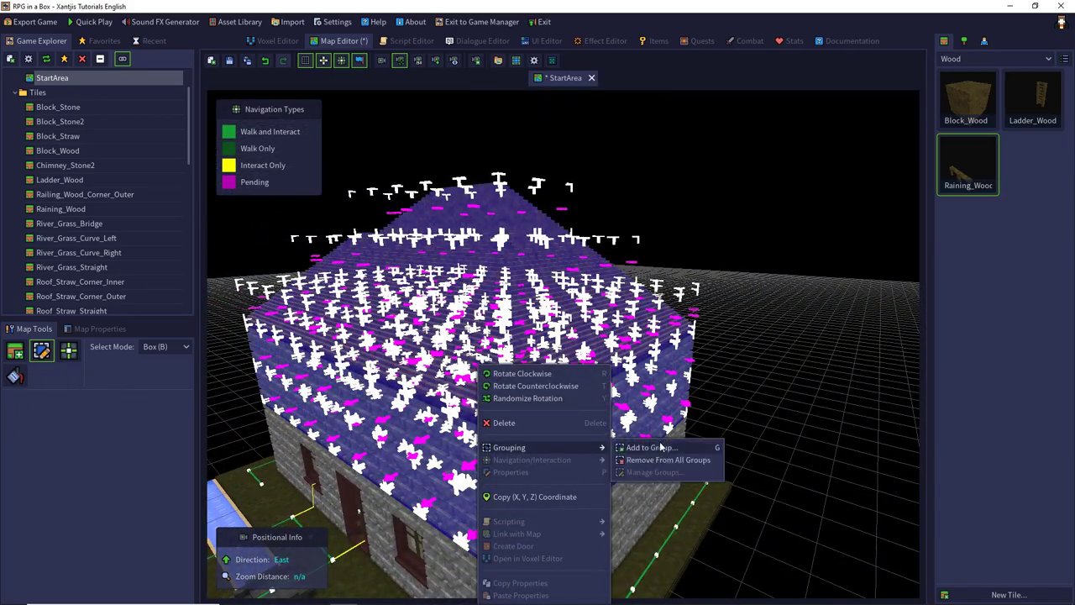
left_click(651, 447)
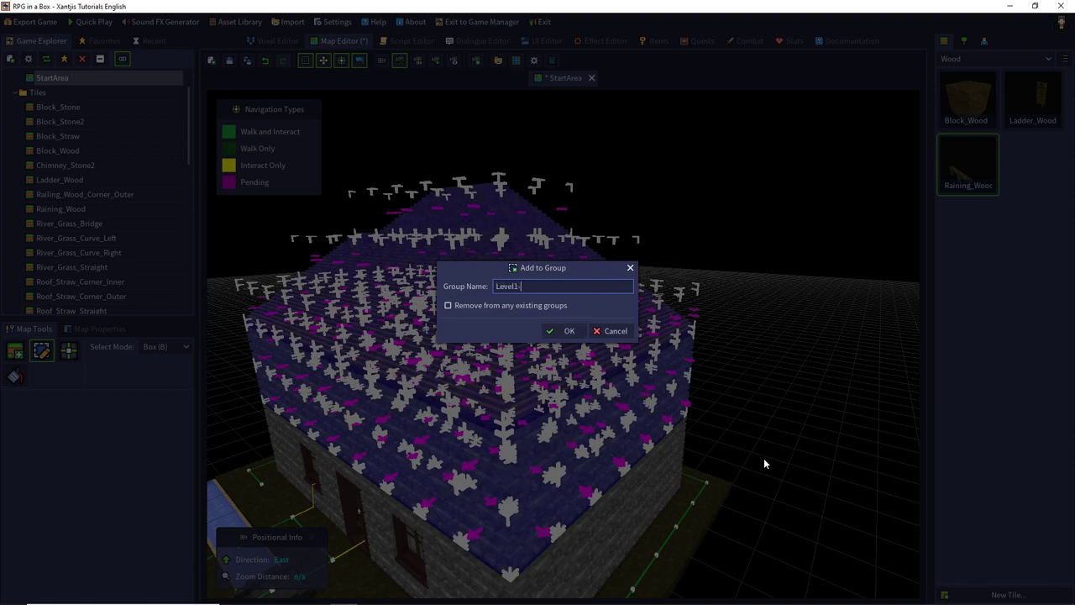
key("Return")
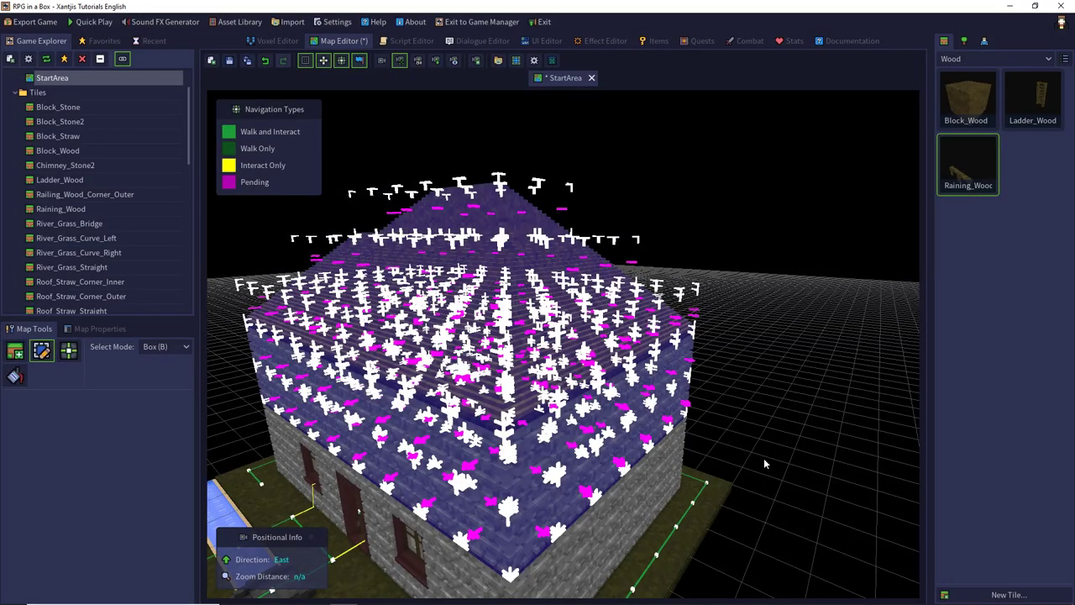
Hide the Lavel2-hide group and show it again to check it against the current selection.
left_click(97, 329)
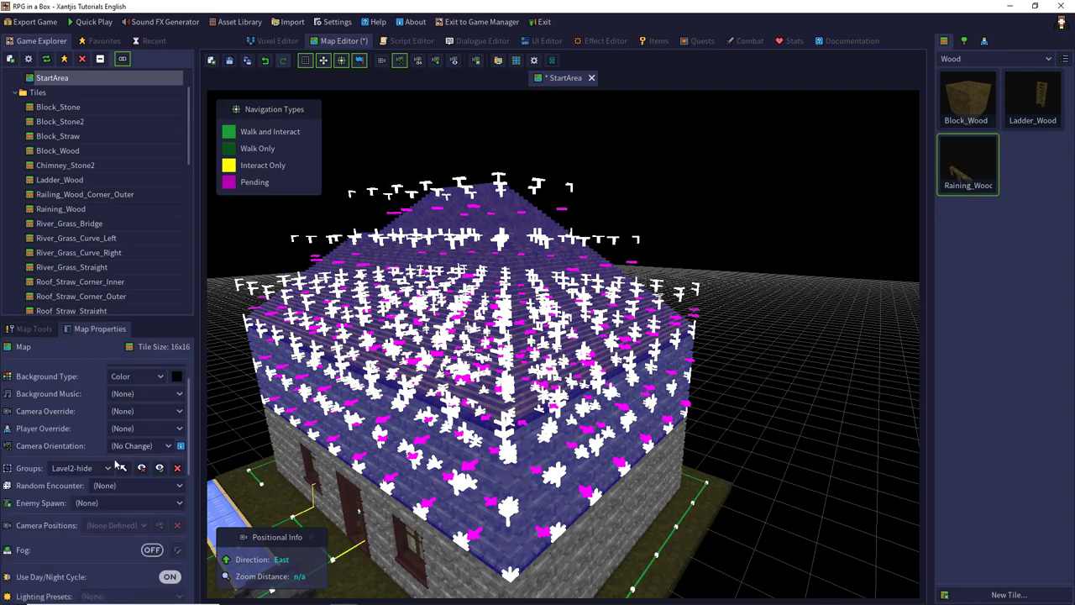
left_click(141, 468)
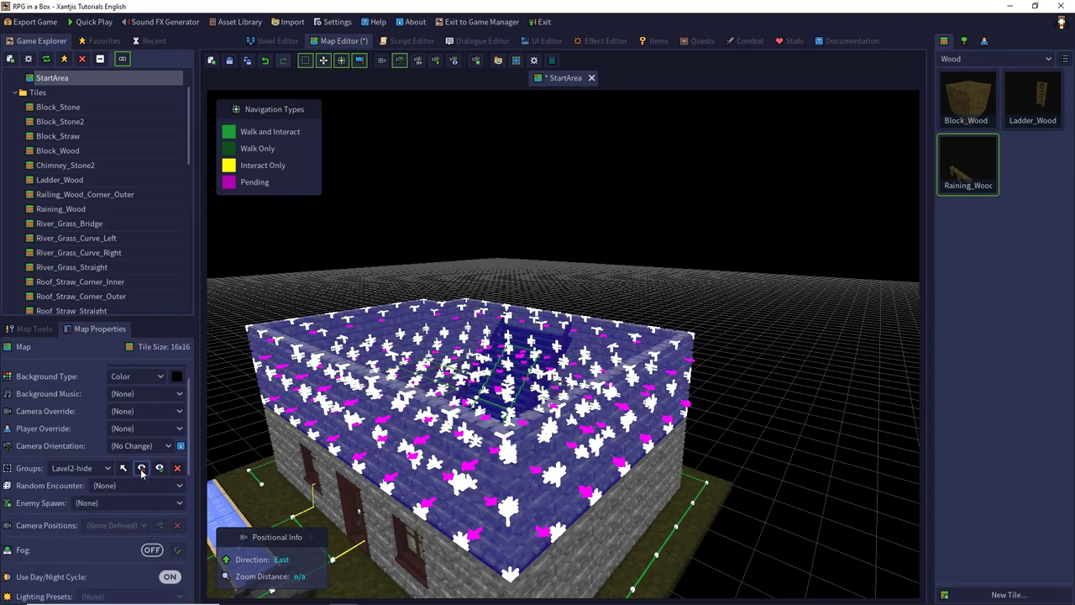
left_click(159, 469)
Hide the Level1-hide group to expose the ground floor, and save the StartArea map.
left_click(106, 470)
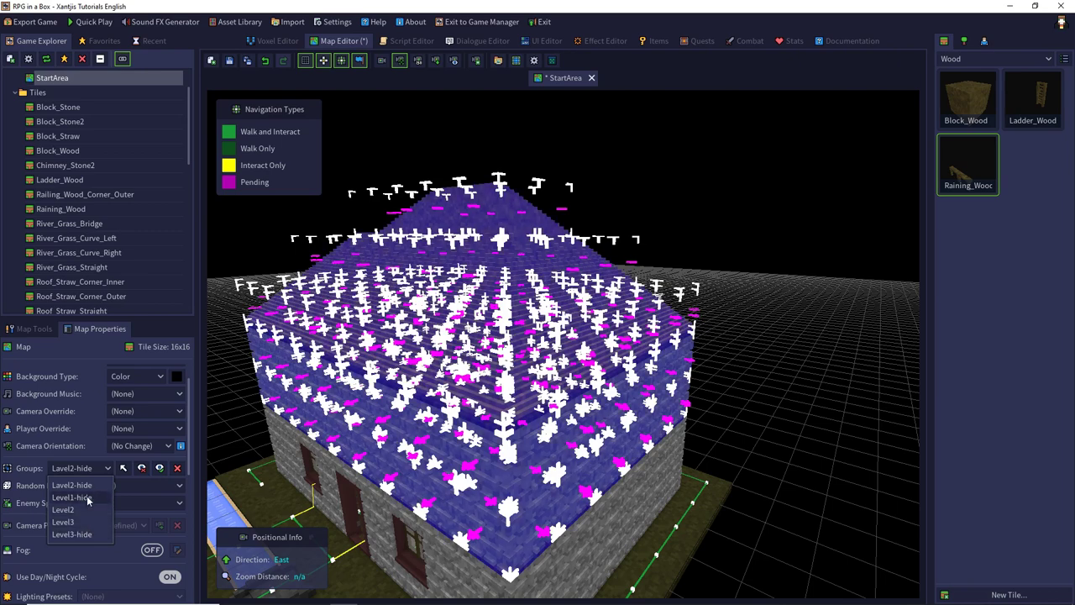
left_click(88, 497)
left_click(141, 468)
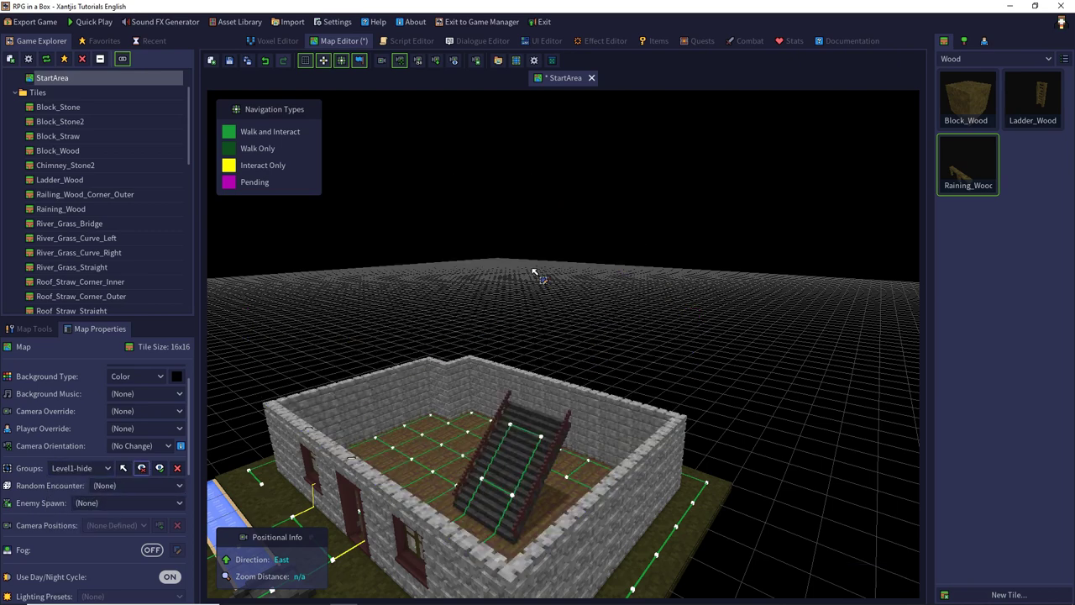
middle_click_drag(538, 252, 698, 284)
key("ctrl+s")
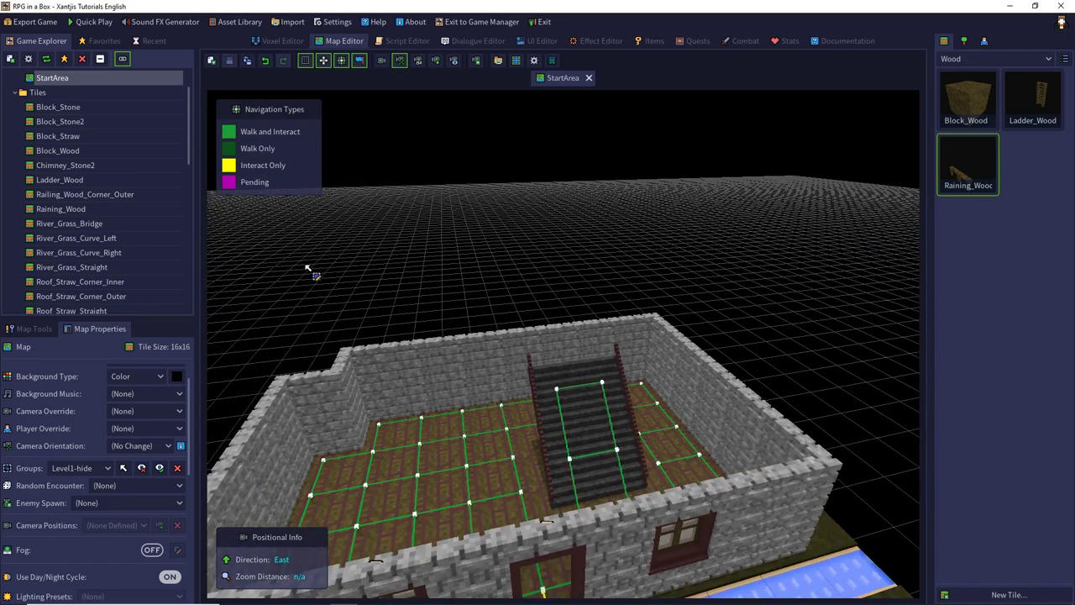
Box-select the ground-floor tiles across the whole interior of the house, including the lower stair tiles.
middle_click_drag(346, 262, 548, 369)
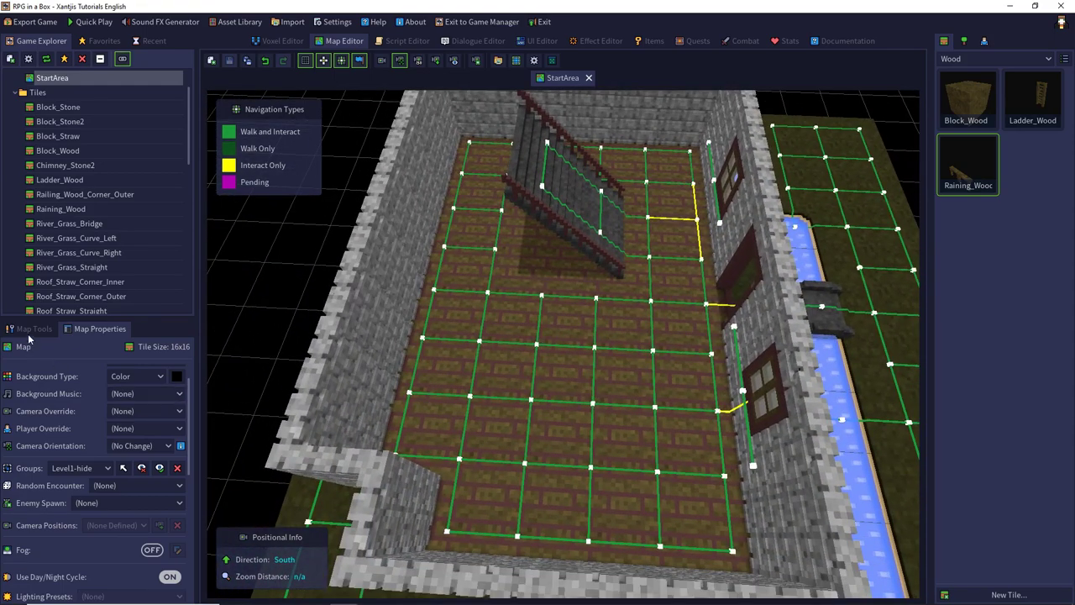
left_click(30, 330)
left_click(42, 351)
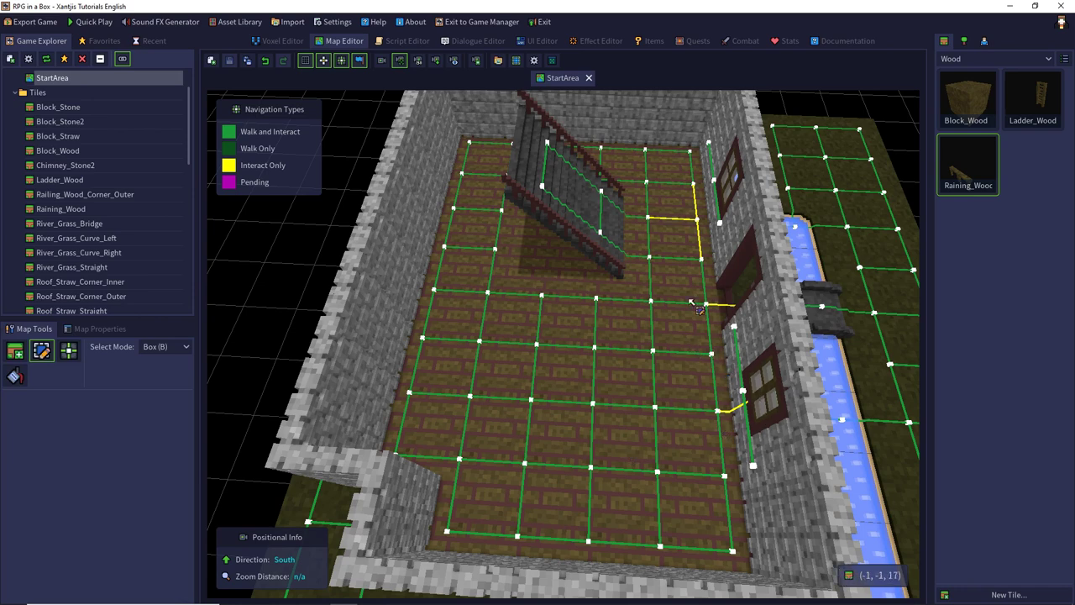
left_click_drag(490, 159, 713, 546)
middle_click_drag(734, 395, 497, 290)
right_click_drag(502, 297, 640, 249)
middle_click_drag(635, 243, 527, 290)
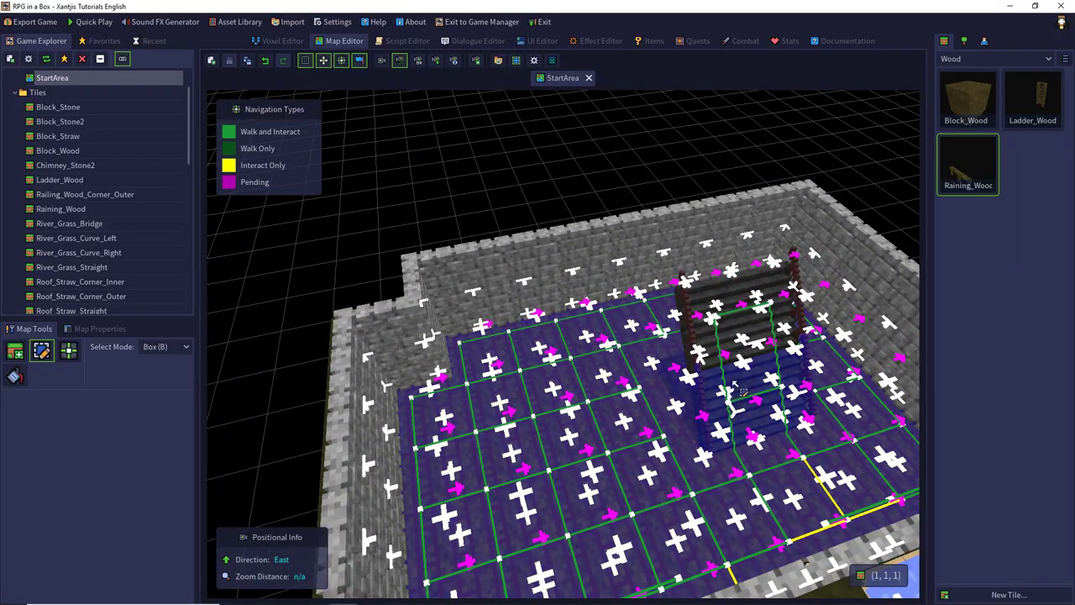
middle_click_drag(617, 358, 721, 349)
Add the selected ground-floor and lower stair tiles to the Level1 group, without removing them from existing groups.
right_click(597, 424)
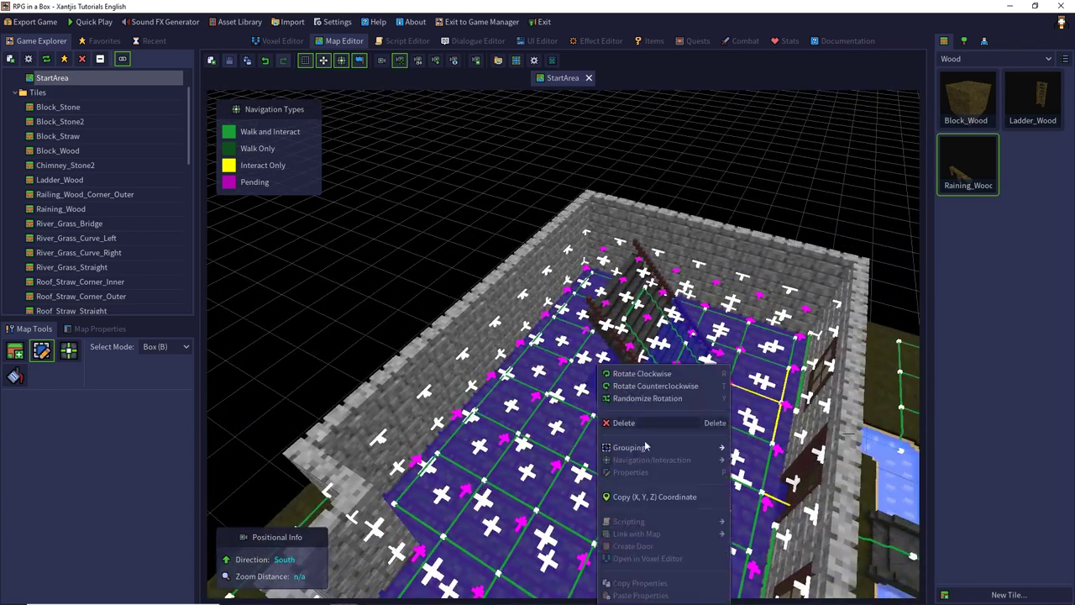
mouse_move(654, 448)
left_click(750, 445)
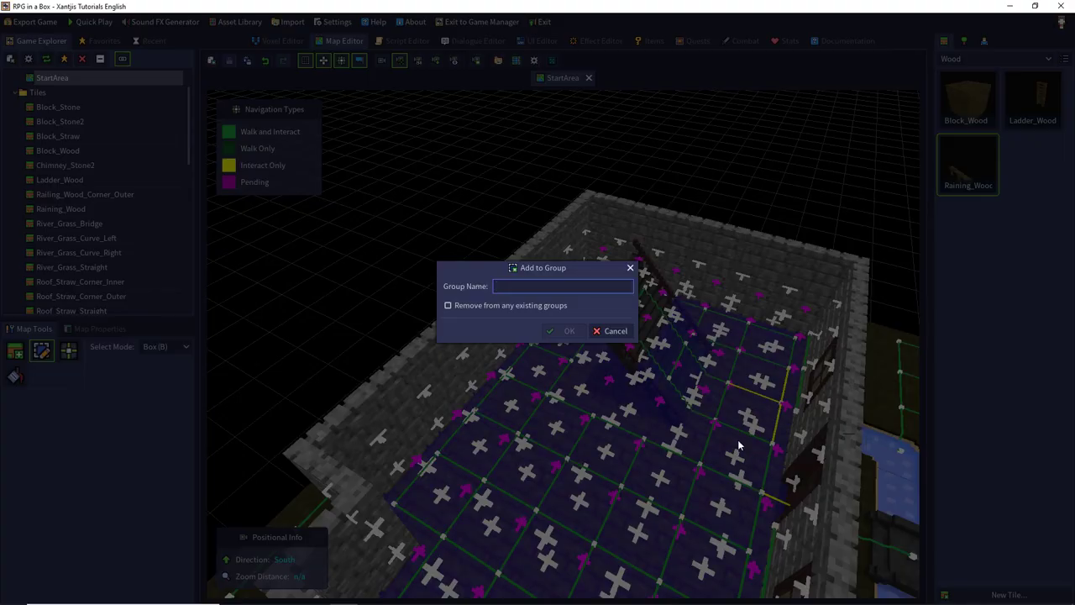
type("Level1")
key("Return")
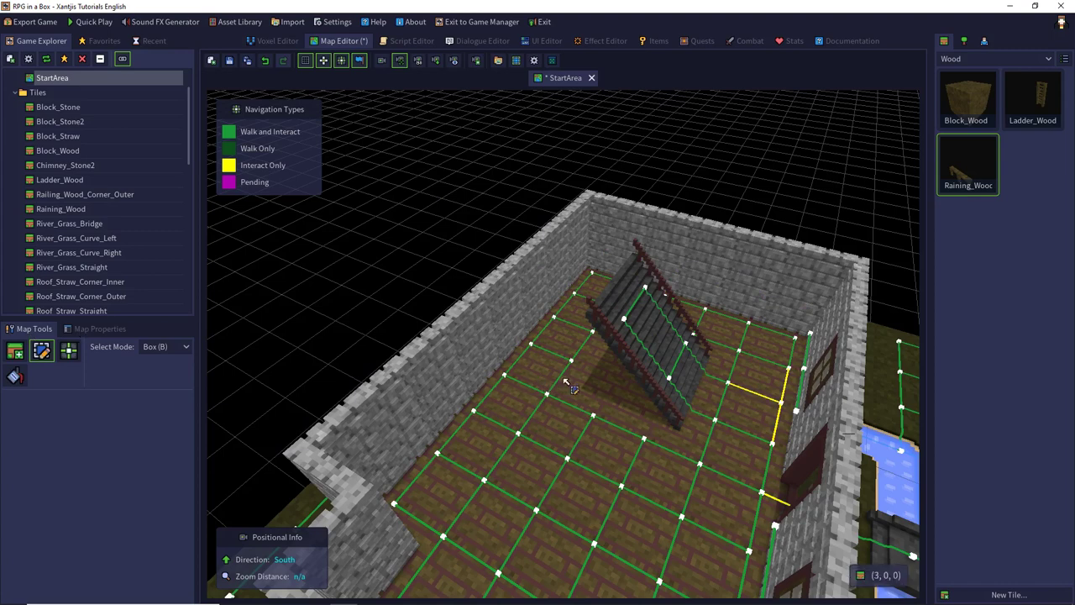
Check the group membership of the lower and upper stair tiles one by one.
left_click(682, 386)
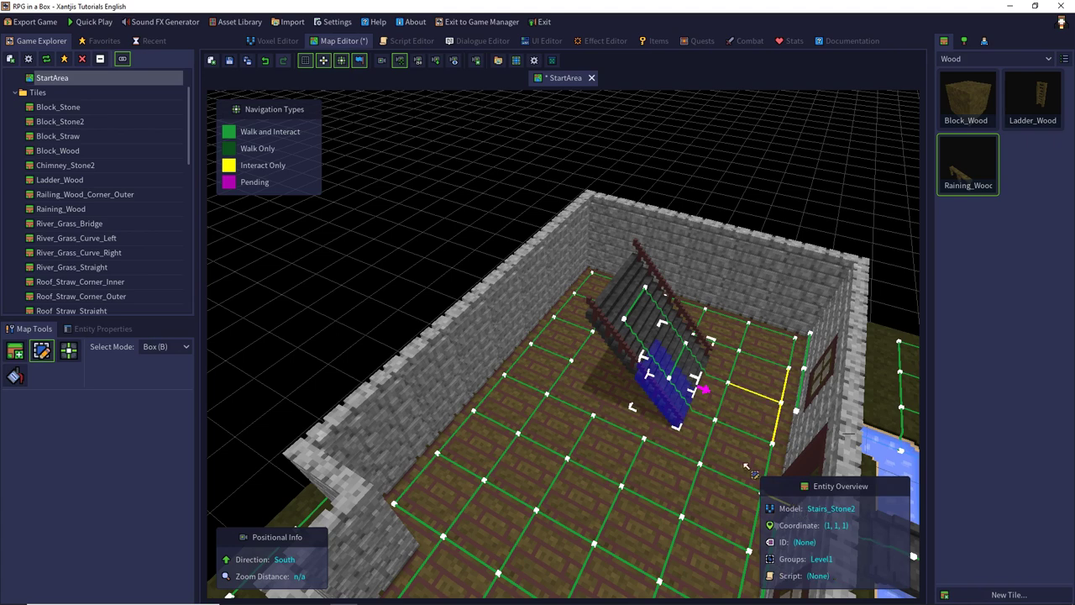
left_click(690, 348)
left_click(627, 327)
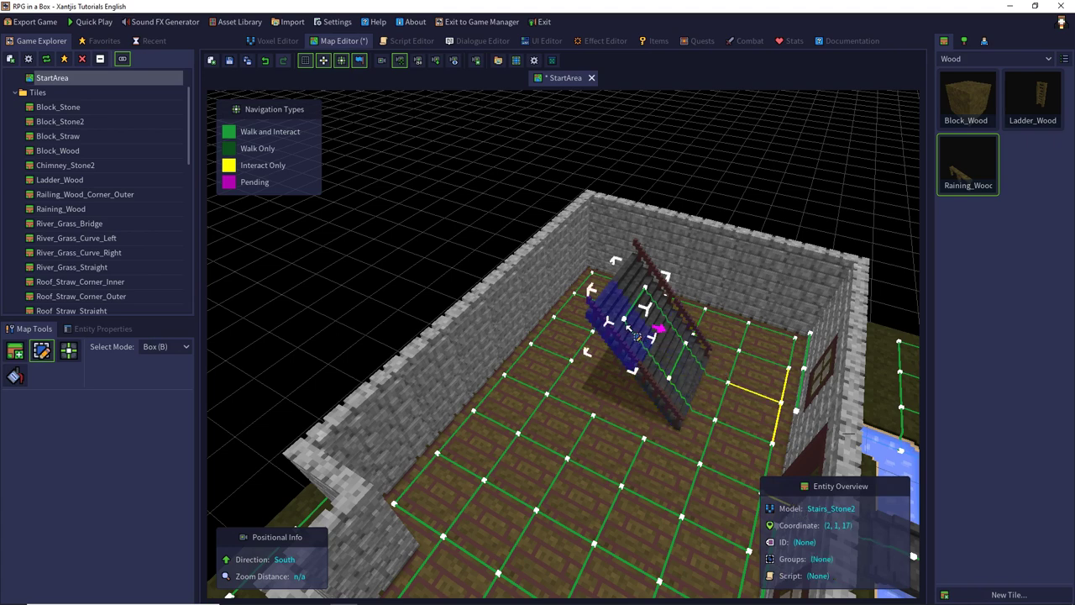
left_click_drag(661, 309, 663, 304)
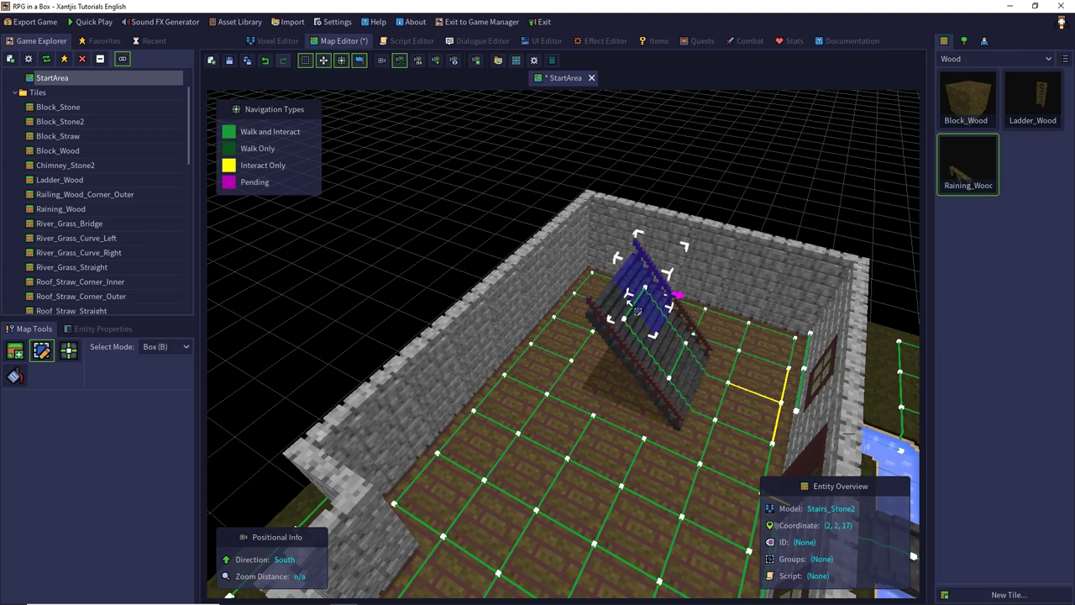
left_click_drag(638, 311, 643, 319)
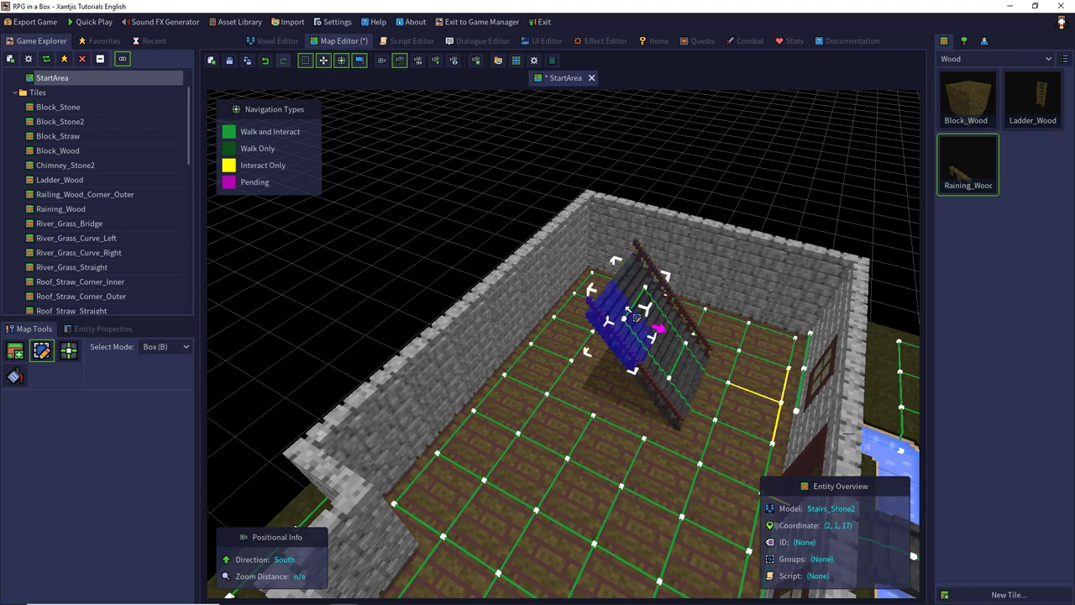
Open the group management for the upper stair tile at coordinate (2, 1, 17).
right_click(610, 320)
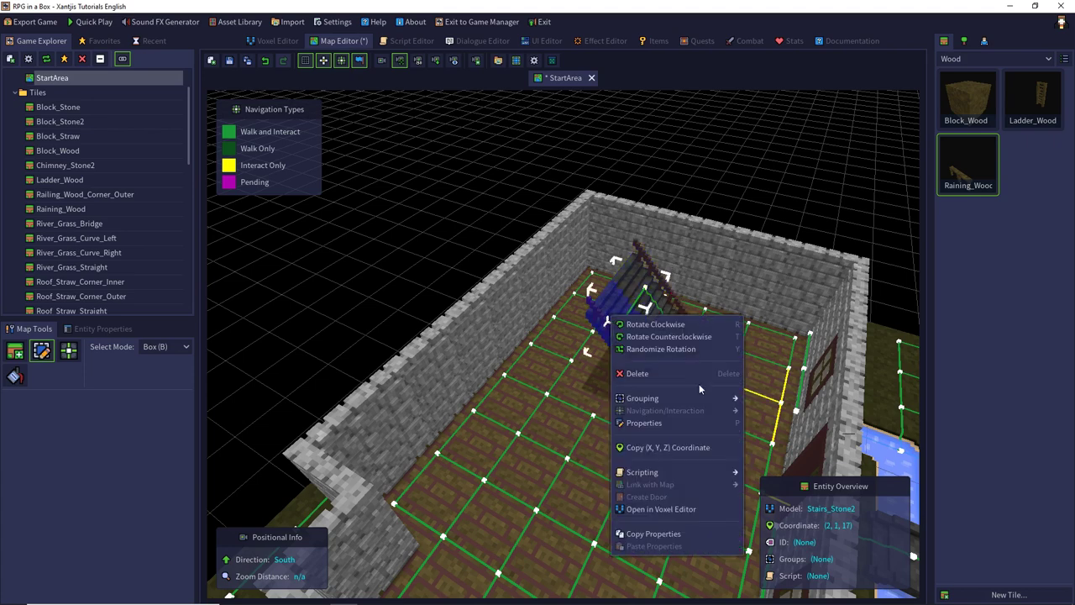
mouse_move(673, 397)
left_click(787, 423)
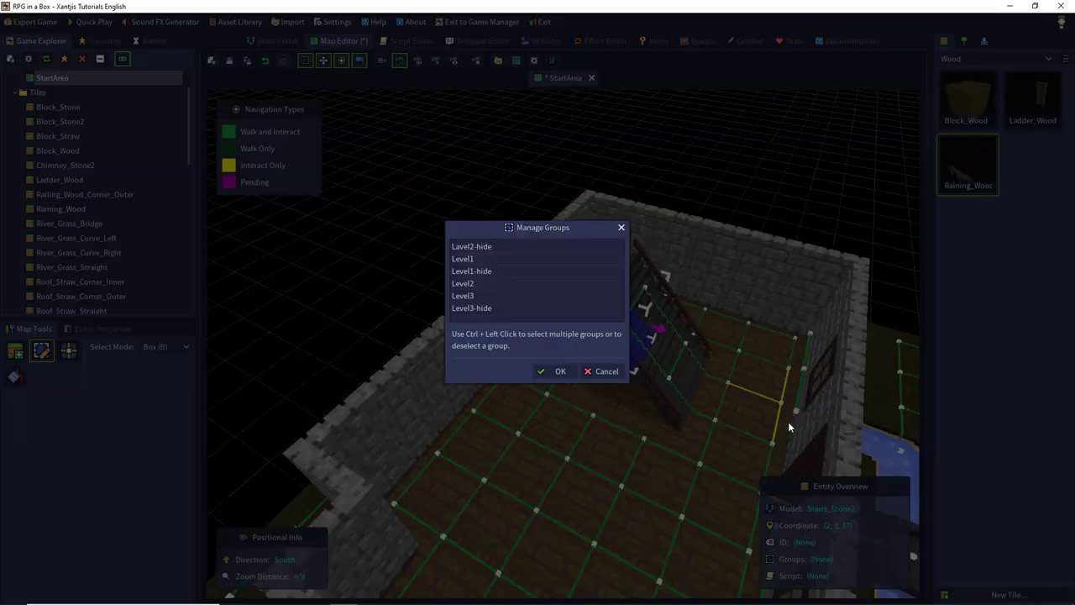
Try selecting several groups at once for the stair tile, and clear the selection again.
left_click(475, 282)
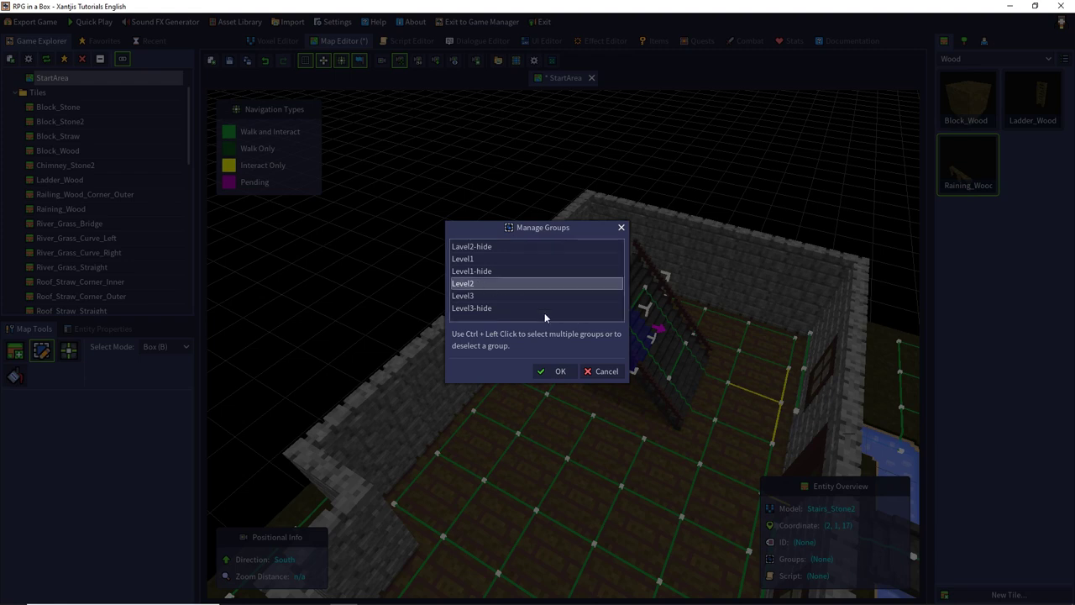
left_click(488, 248)
left_click(475, 295, "shift")
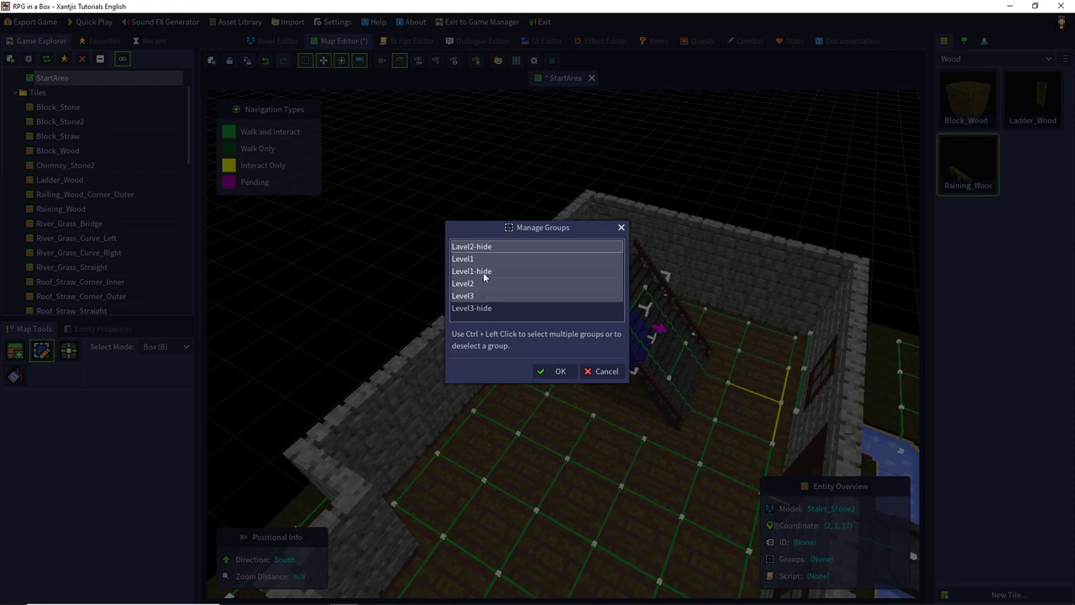
left_click(483, 258)
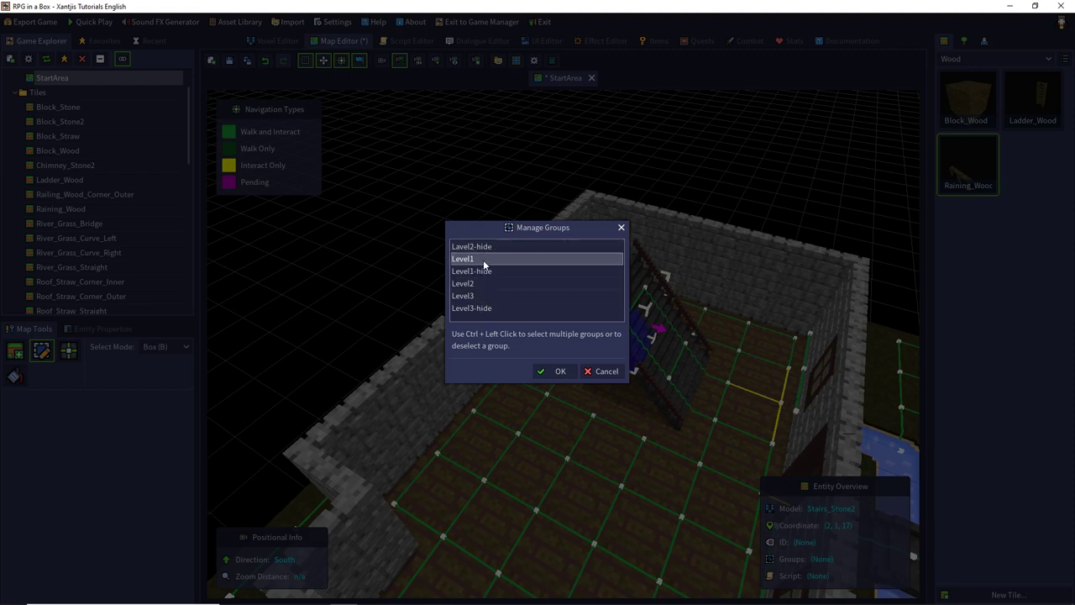
left_click(482, 269, "ctrl")
left_click(490, 294, "ctrl")
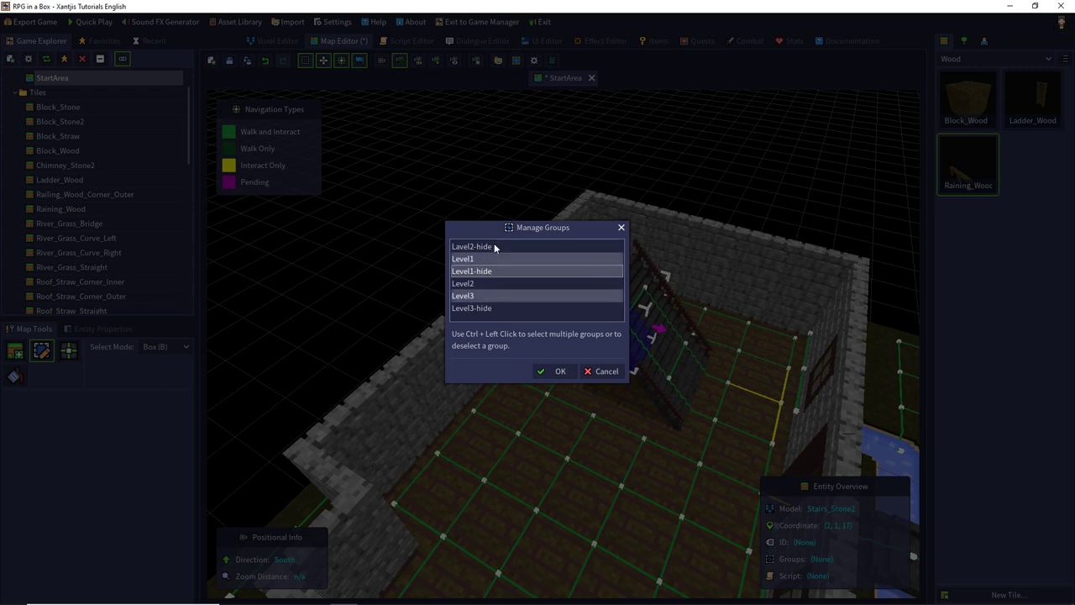
left_click(491, 259, "ctrl")
left_click(490, 271, "ctrl")
left_click(488, 295, "ctrl")
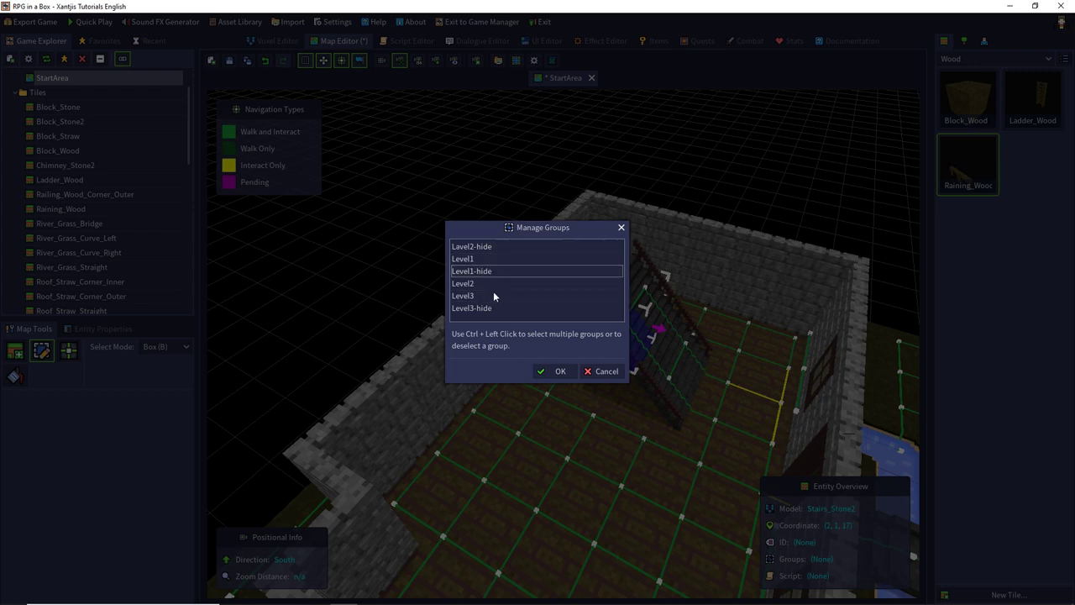
Assign the stair tile and the neighbouring upper stair tile at (2, 2, 17) to the Level2 group.
left_click(493, 286)
left_click(550, 370)
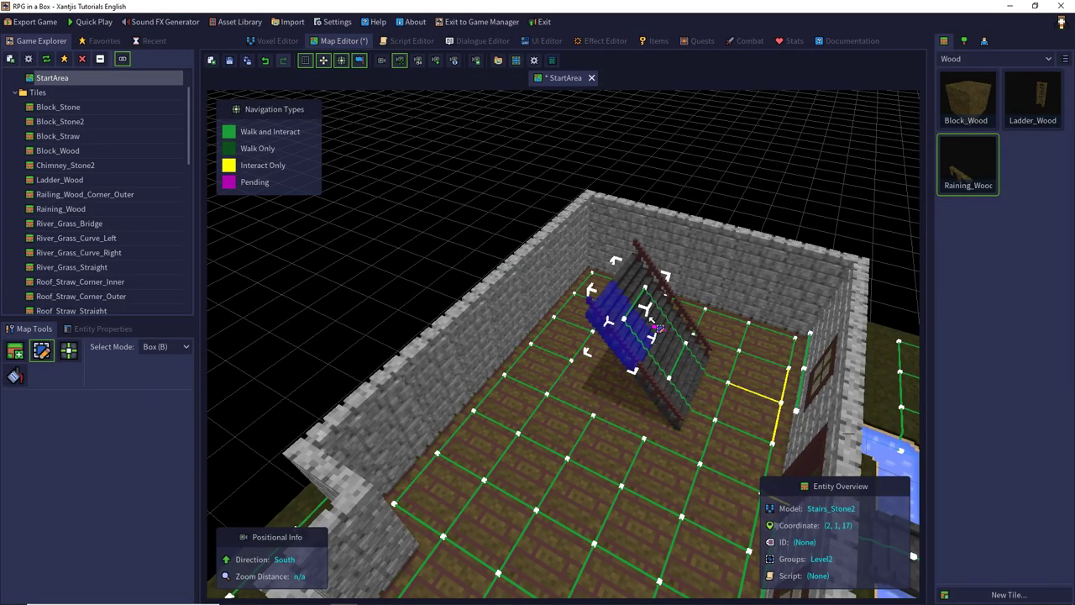
right_click(642, 285)
mouse_move(673, 362)
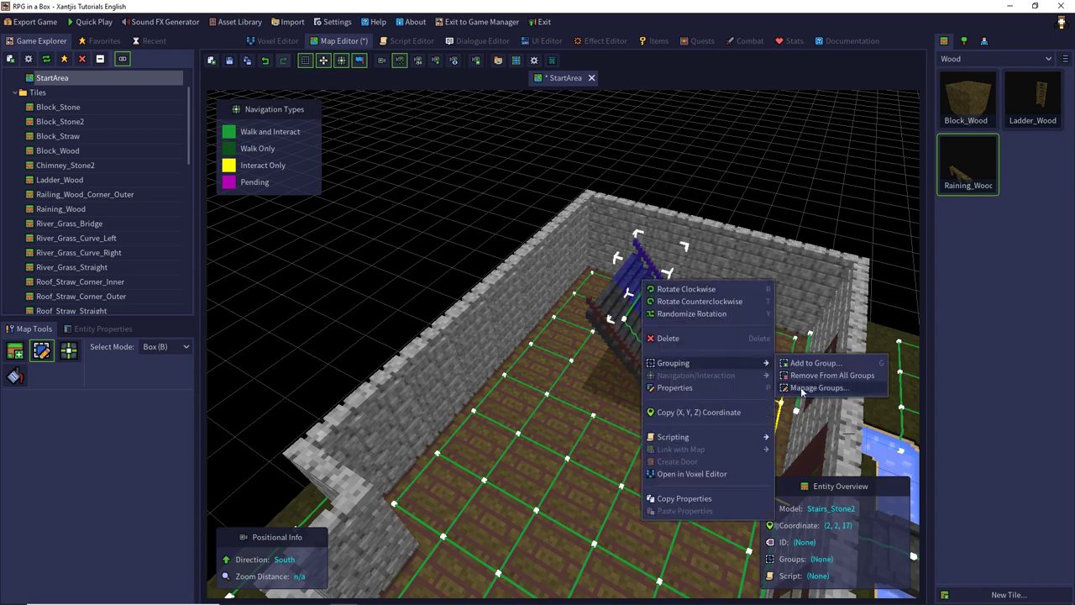
left_click(828, 391)
left_click(469, 283)
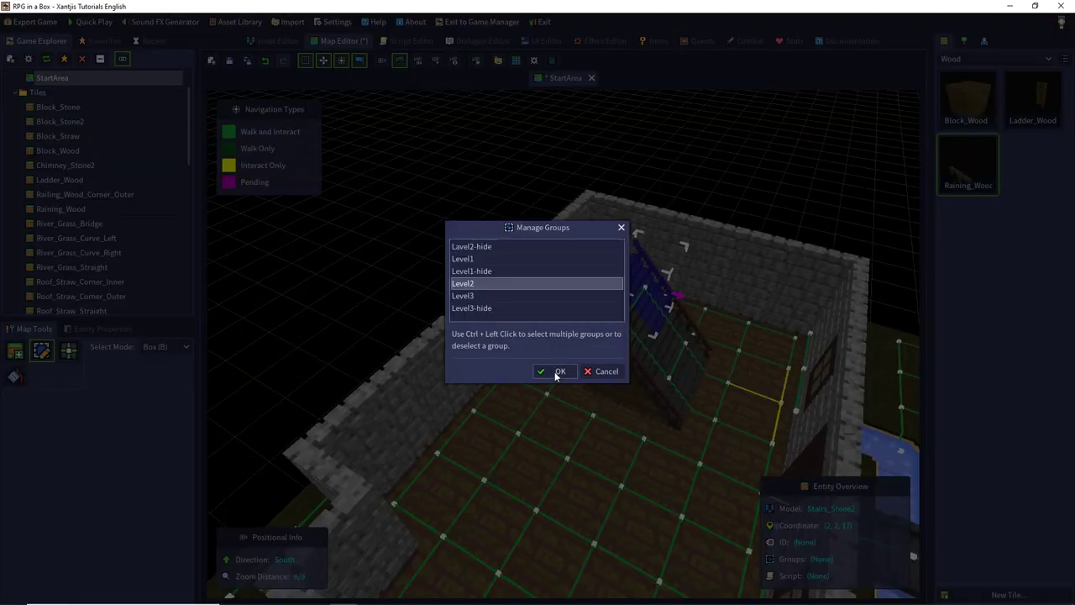
left_click(554, 371)
Show the Level1-hide group again to restore the upper floors and roof of the house.
right_click(633, 301)
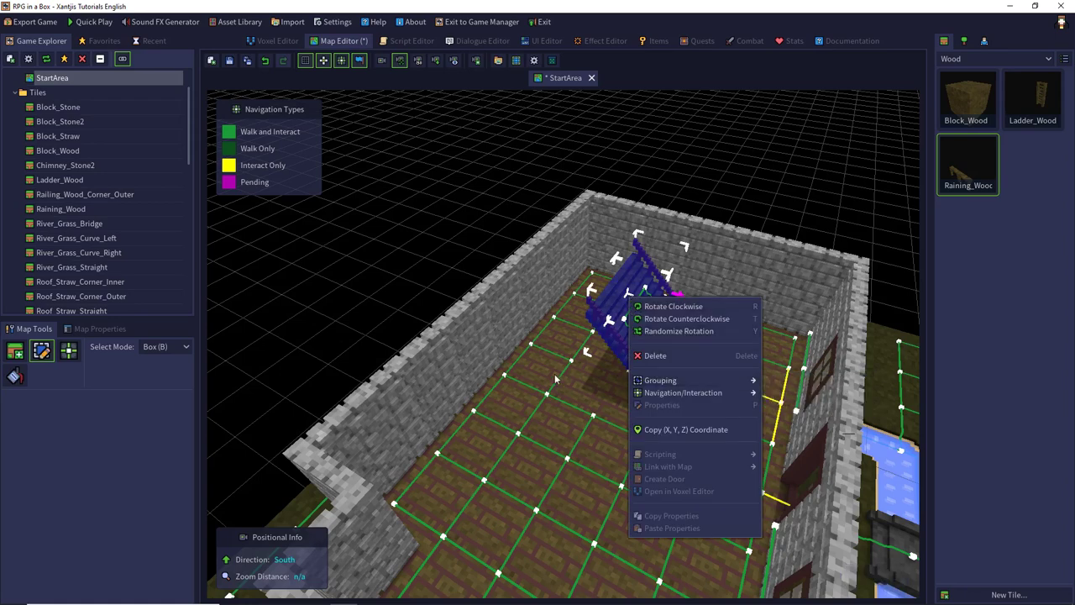
left_click(544, 382)
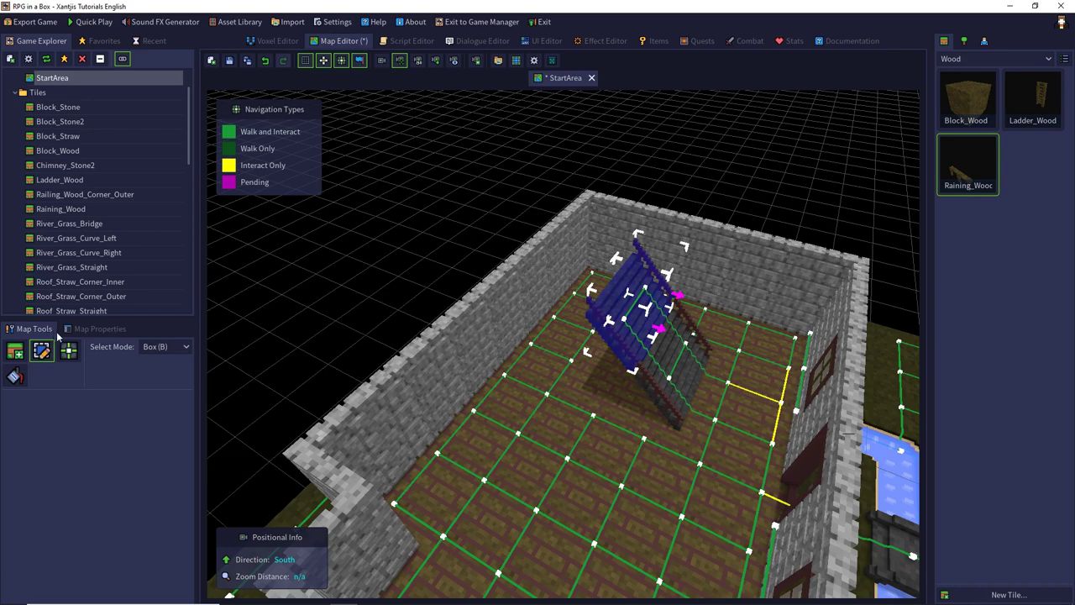
left_click(92, 328)
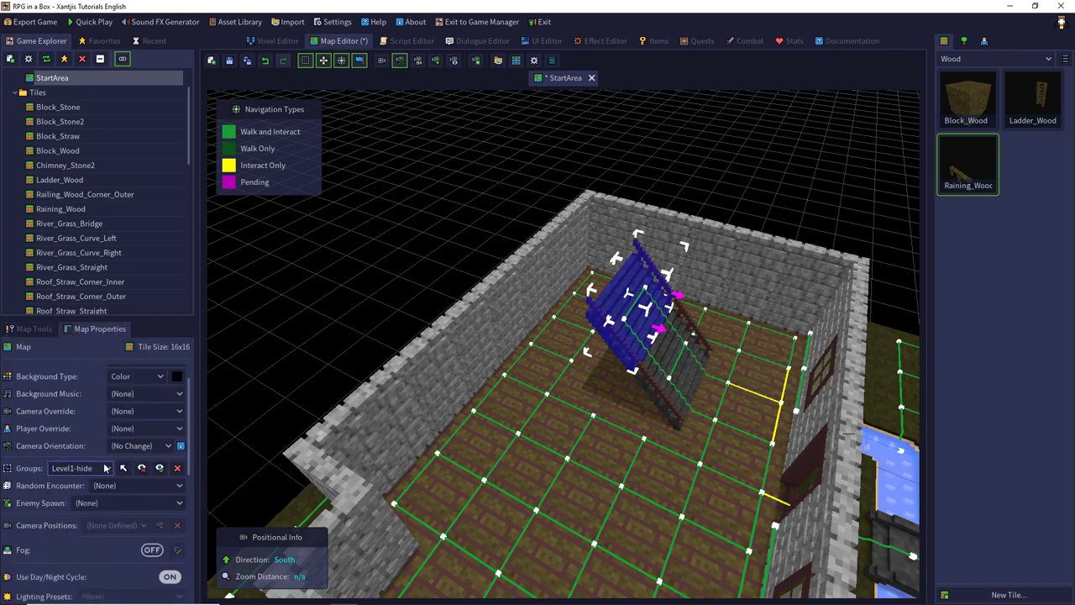
left_click(161, 468)
Examine the upper-floor interior and the exterior of the house with all tiles shown.
right_click_drag(545, 317, 367, 213)
key("w")
key("w")
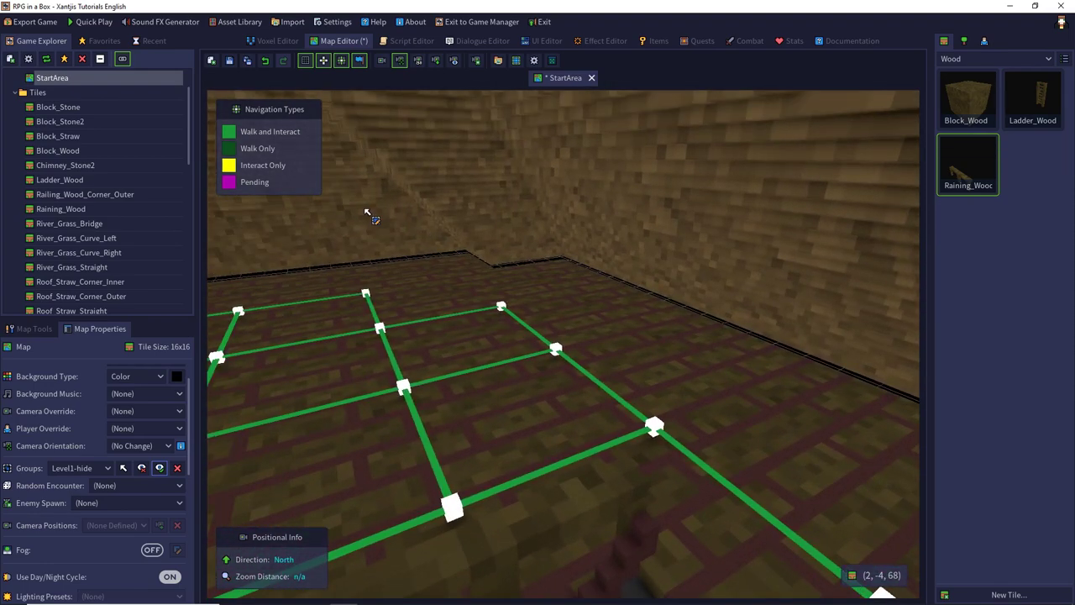
right_click_drag(502, 251, 225, 186)
key("w")
key("w")
key("w")
right_click_drag(465, 228, 919, 355)
key("w")
key("s")
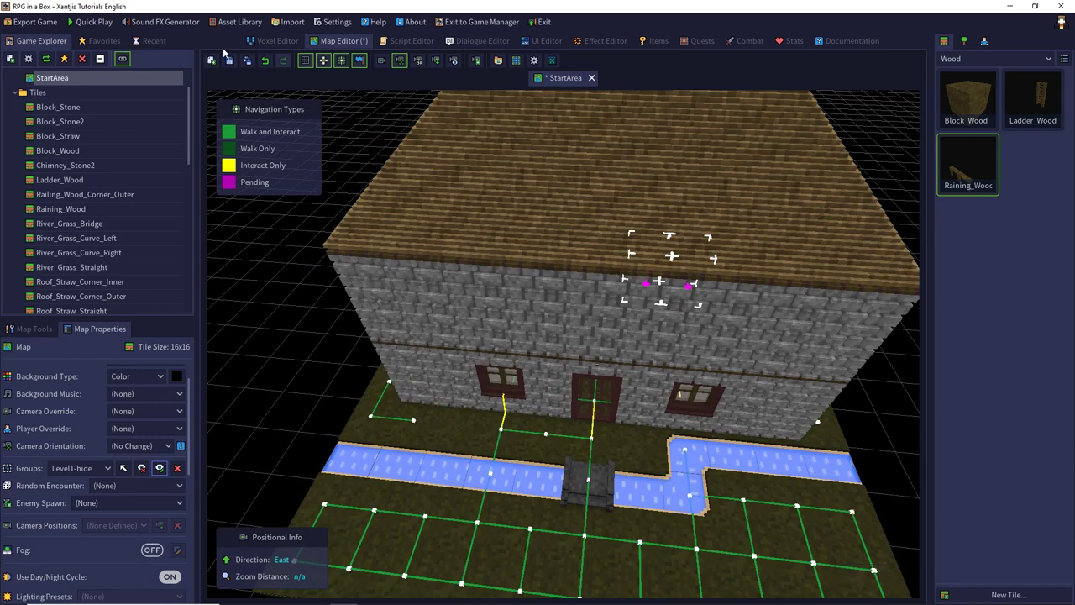
Save the StartArea map and close it.
key("ctrl+s")
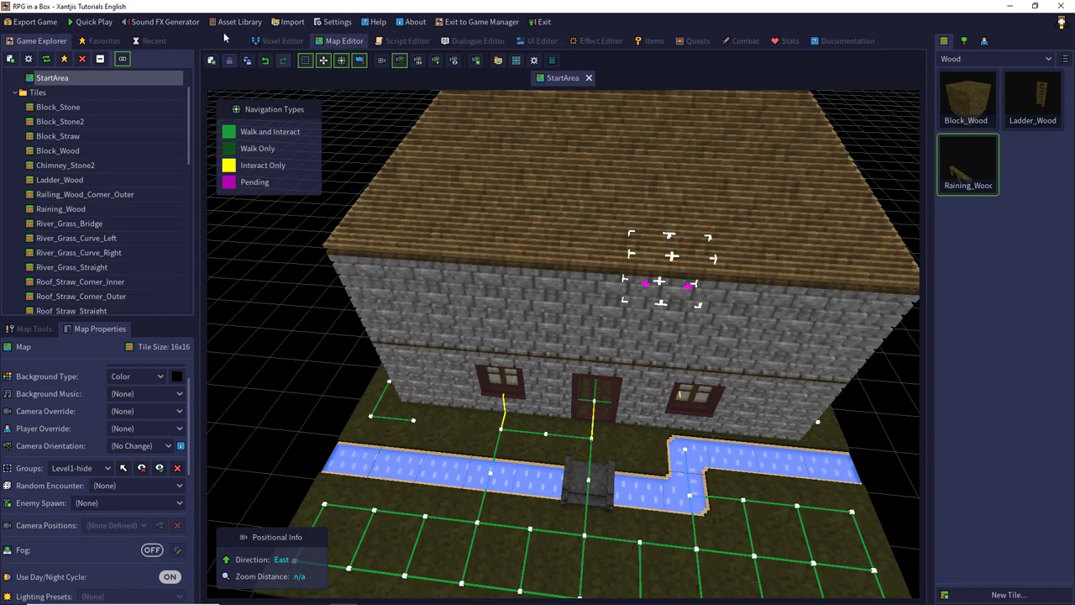
left_click(590, 78)
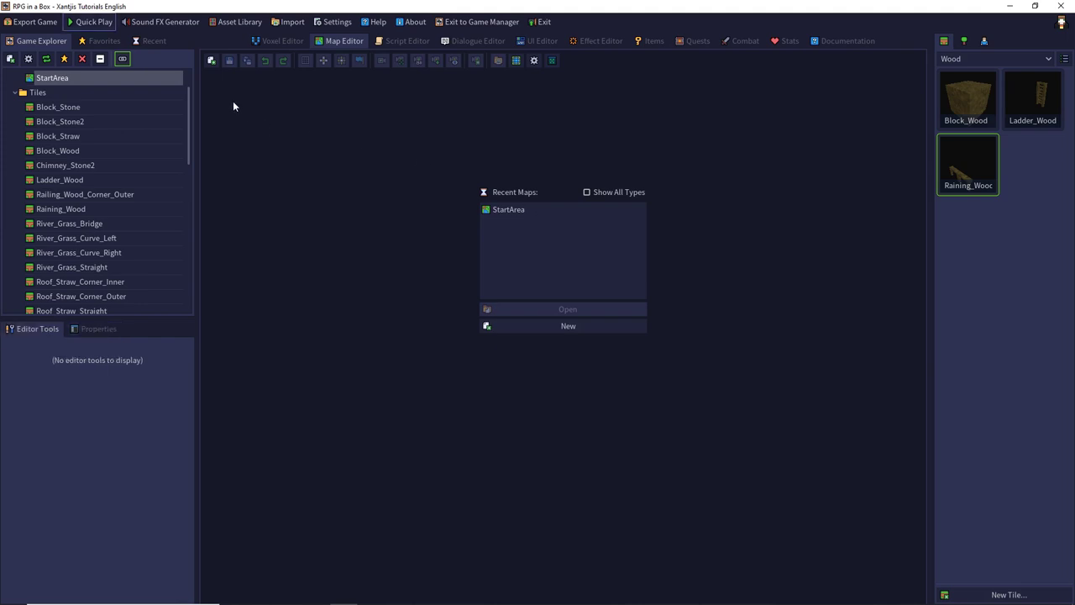
Playtest the game by walking the character out through the front door to check the house's hiding behaviour, and quit.
left_click(87, 22)
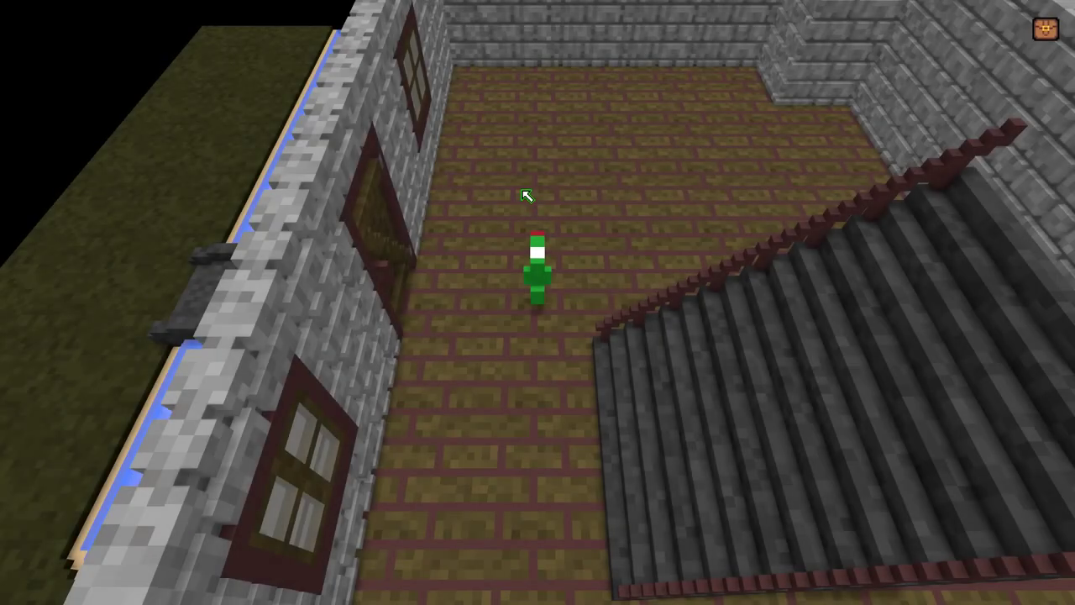
key("a")
left_click(430, 228)
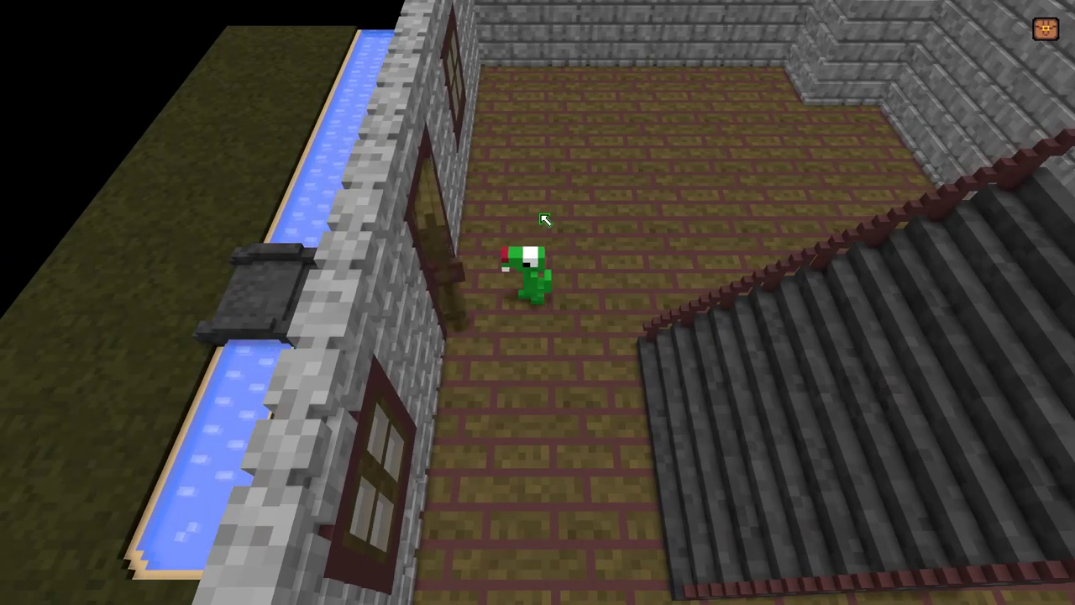
key("a")
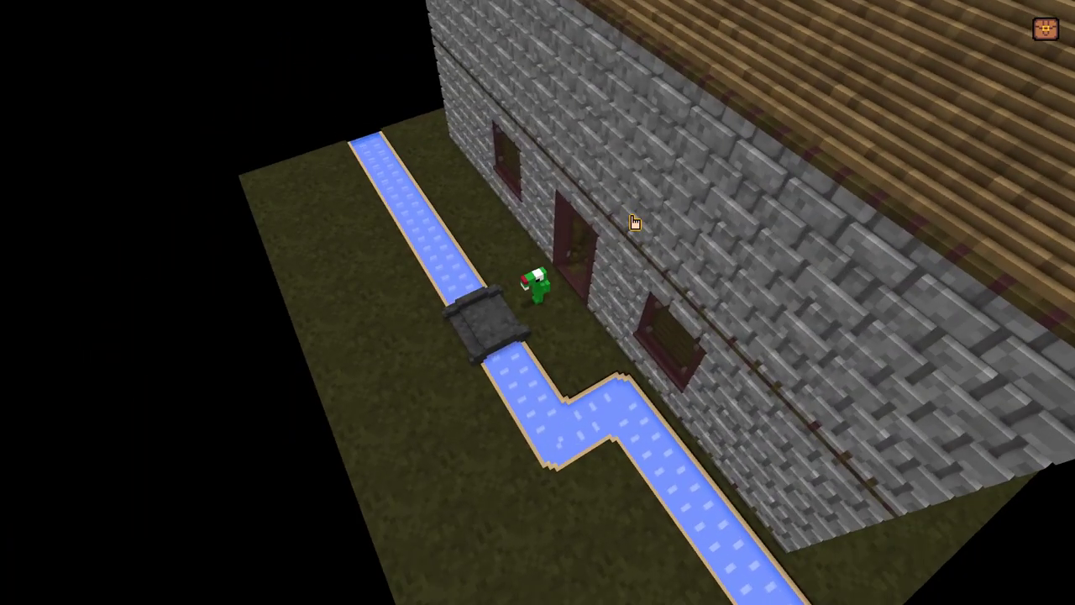
key("Escape")
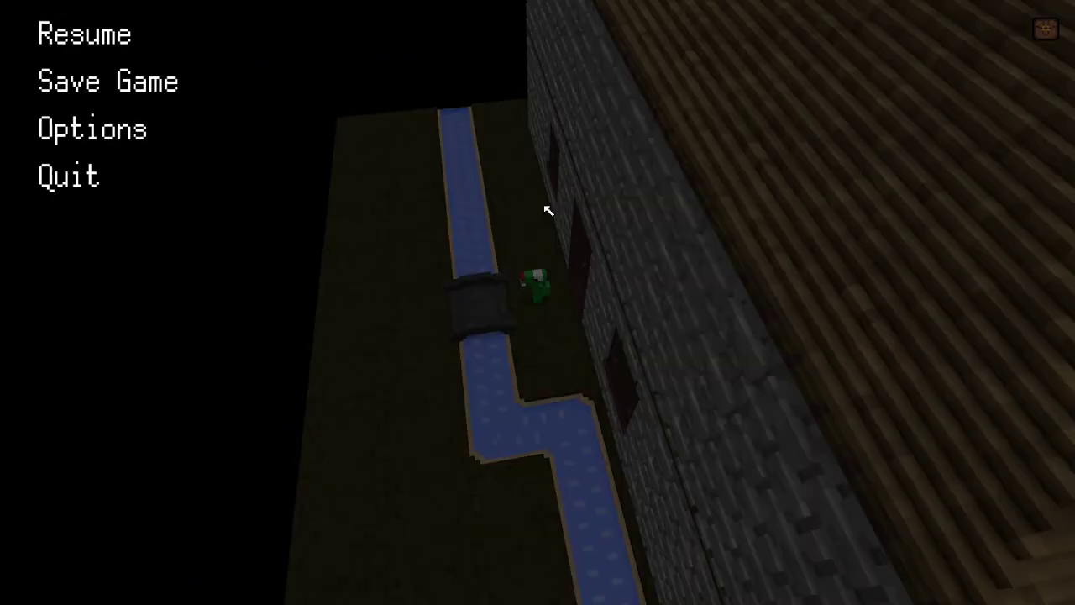
left_click(105, 207)
left_click(493, 330)
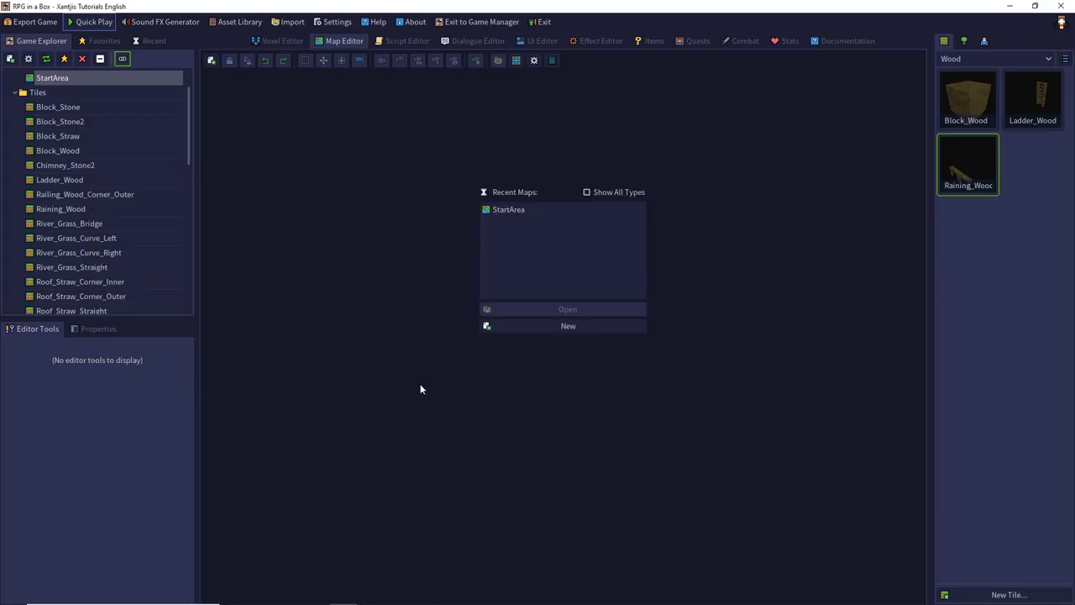
Set the gameplay camera's maximum zoom distance to 200 in the game configuration.
left_click(30, 59)
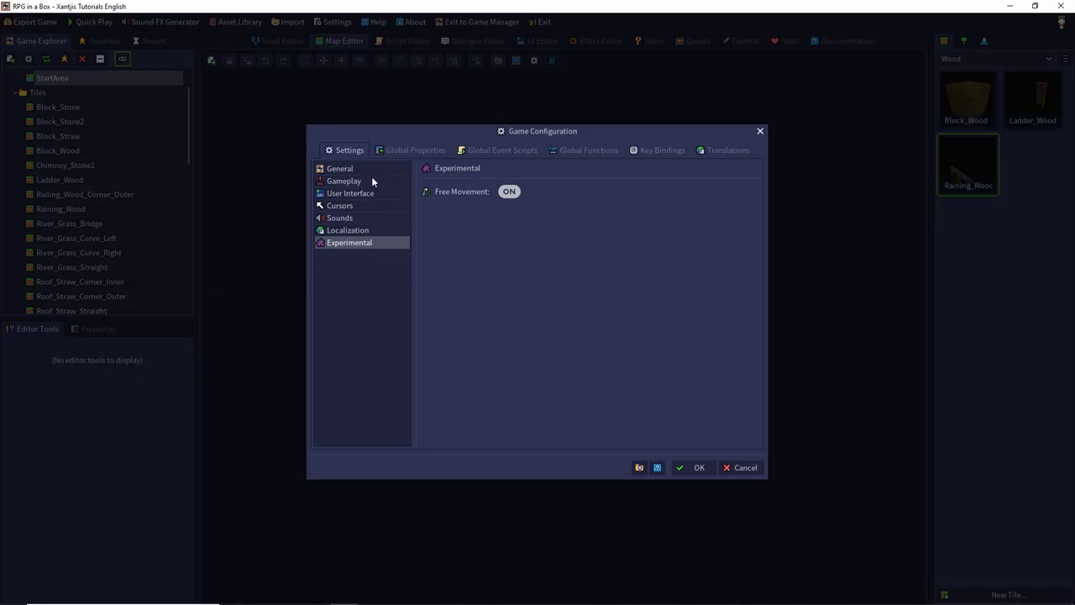
left_click(343, 169)
left_click(348, 182)
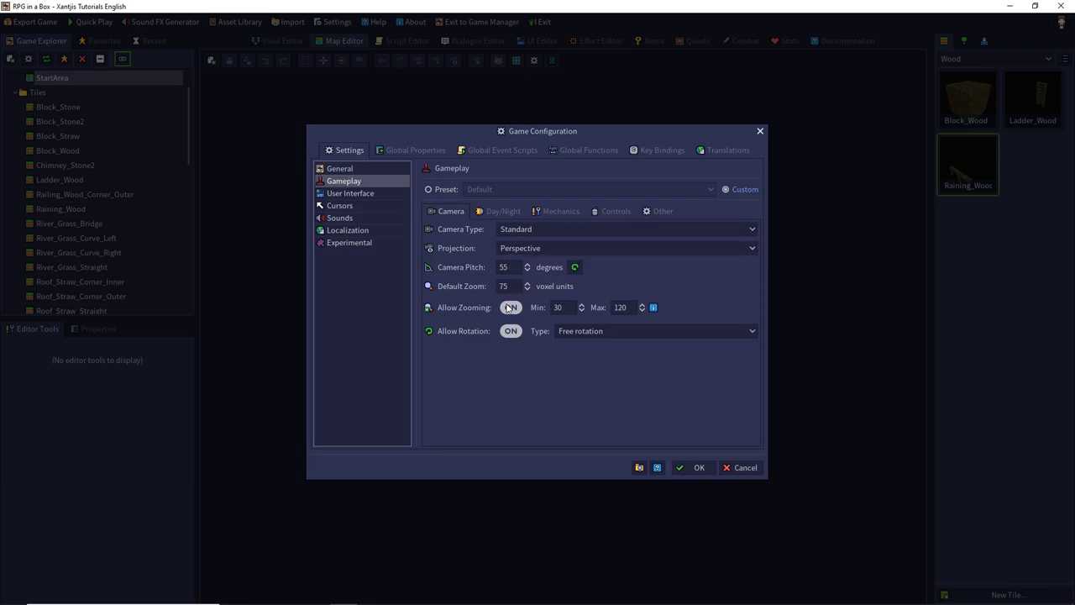
double_click(631, 308)
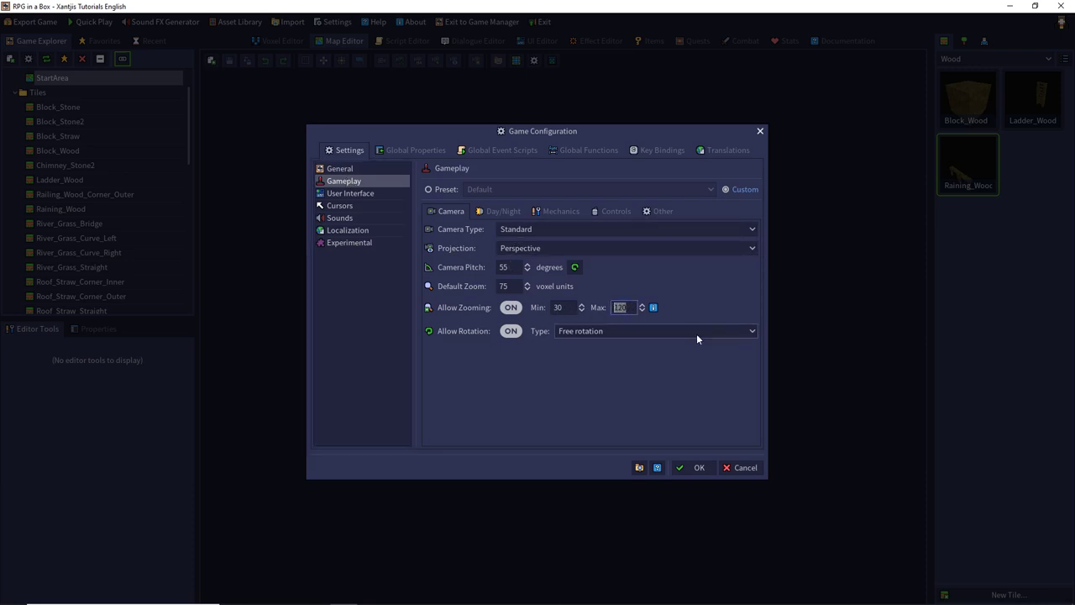
type("200")
left_click(694, 467)
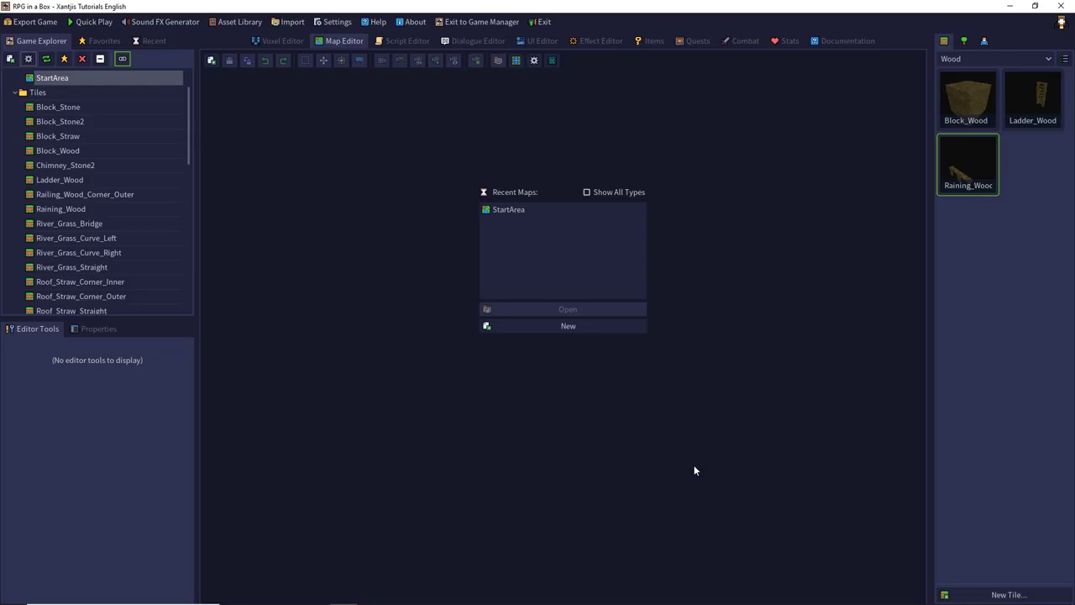
Playtest the game by opening the front door and walking the character outside with the camera zoomed out, and quit.
left_click(101, 22)
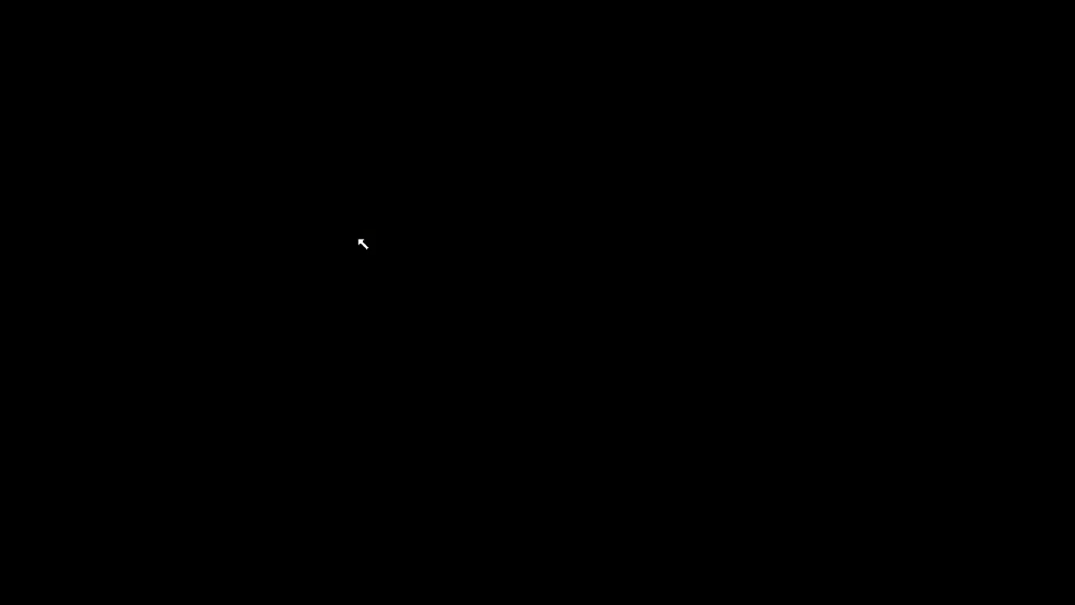
left_click(139, 127)
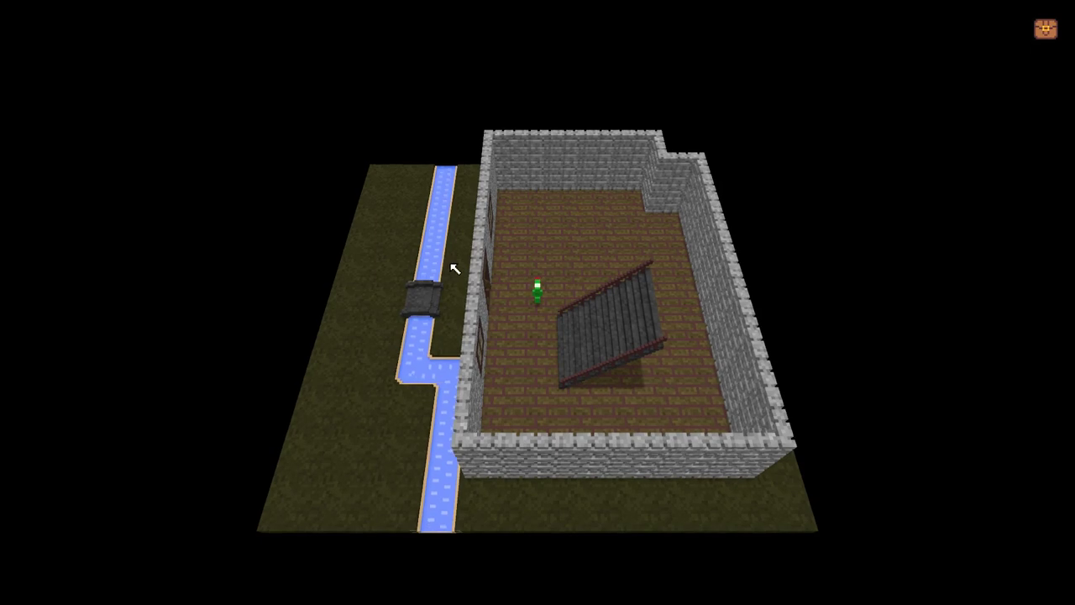
left_click(492, 289)
left_click(491, 288)
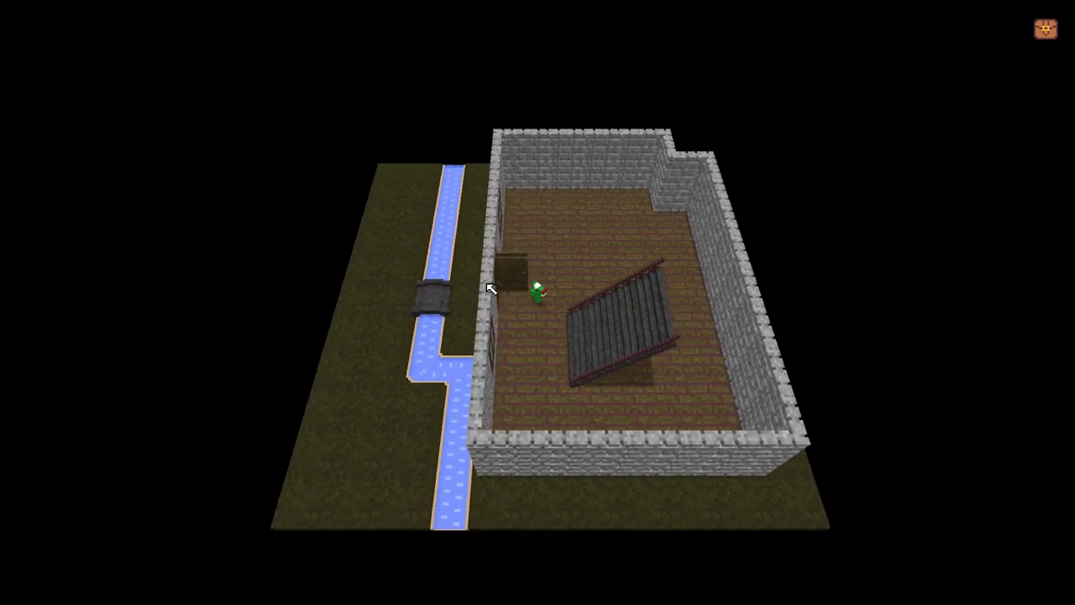
key("s")
key("d")
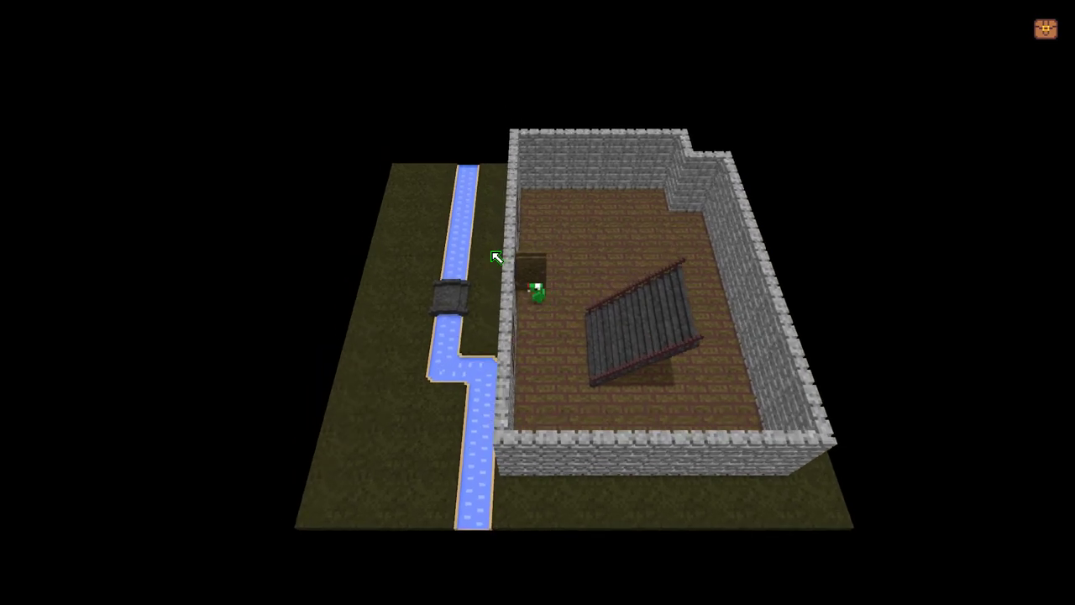
key("a")
key("q")
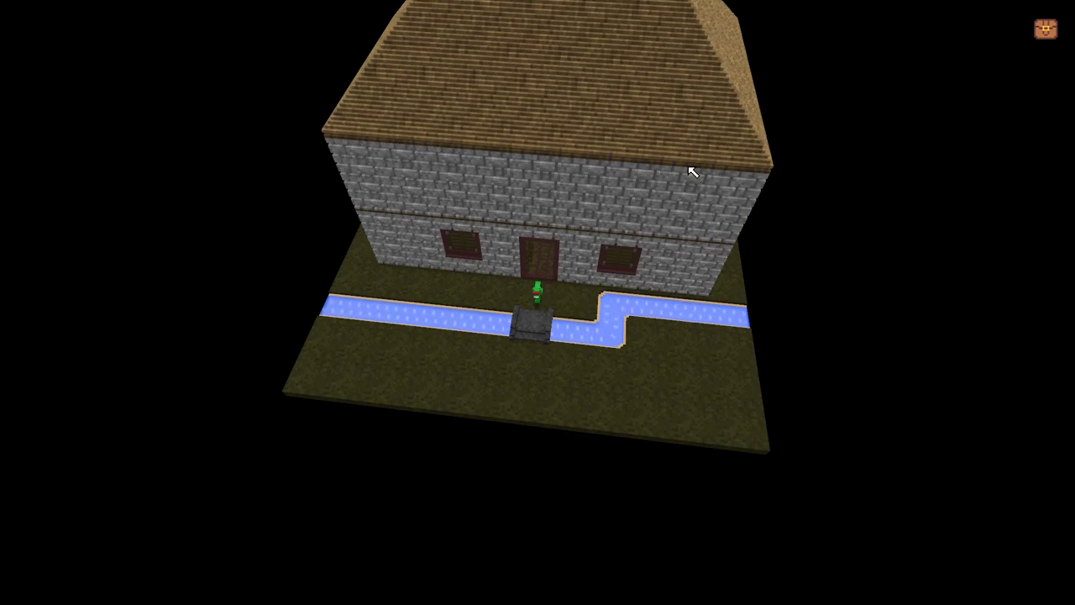
key("Escape")
left_click(41, 209)
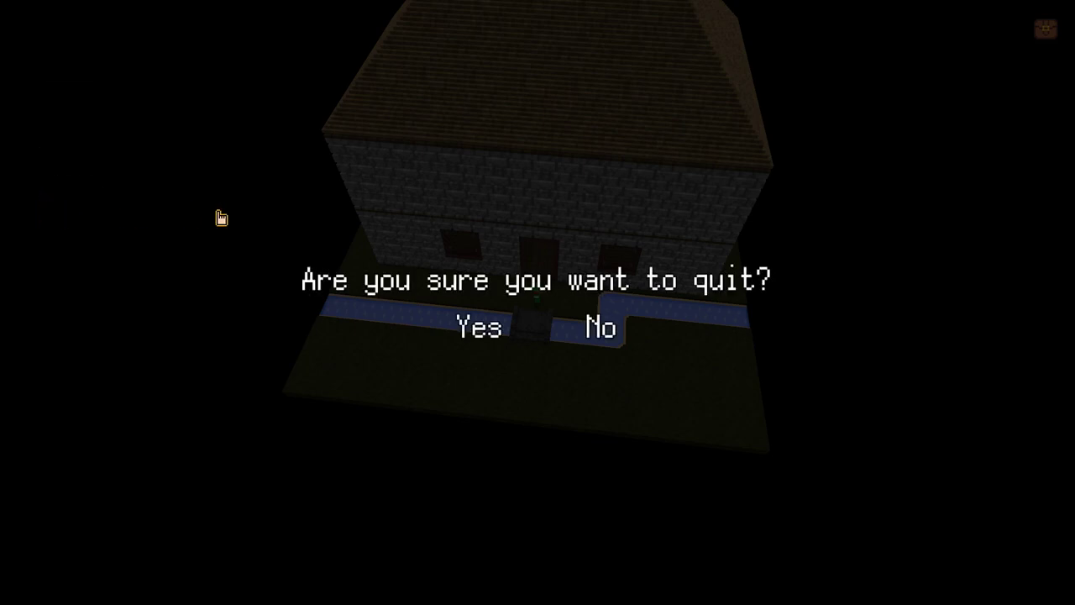
left_click(489, 328)
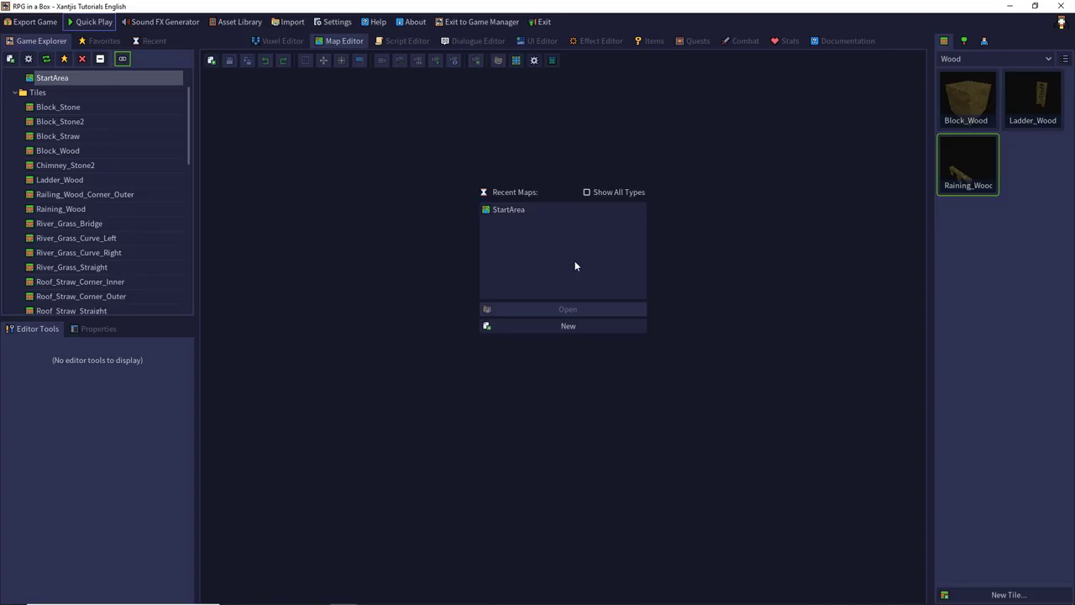
Select the Ladder_Wood tile, and open the Climbing article by searching the documentation for "climb".
left_click(1020, 102)
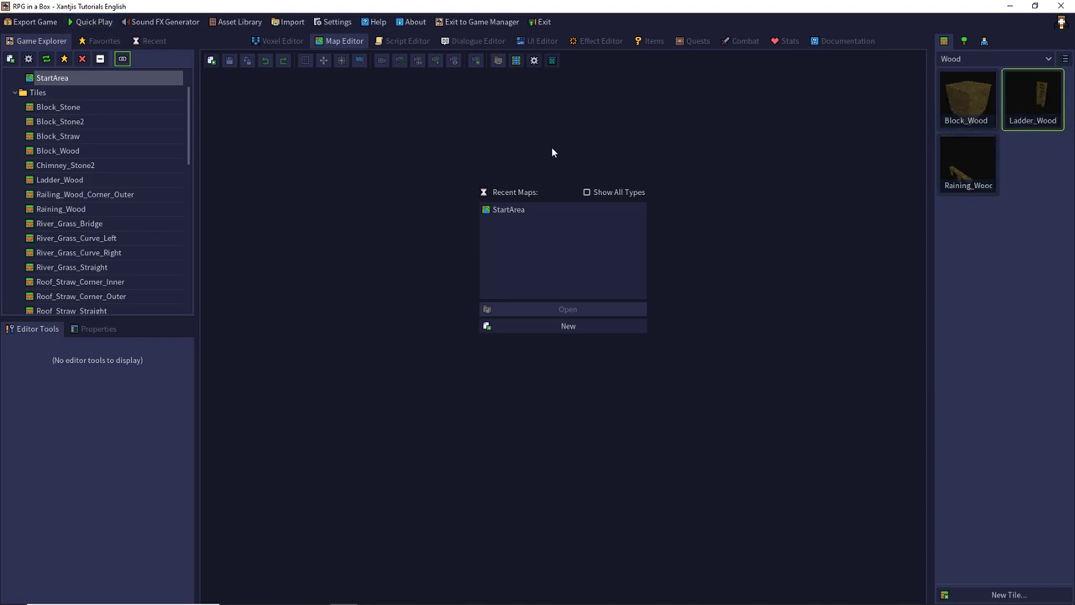
left_click(376, 22)
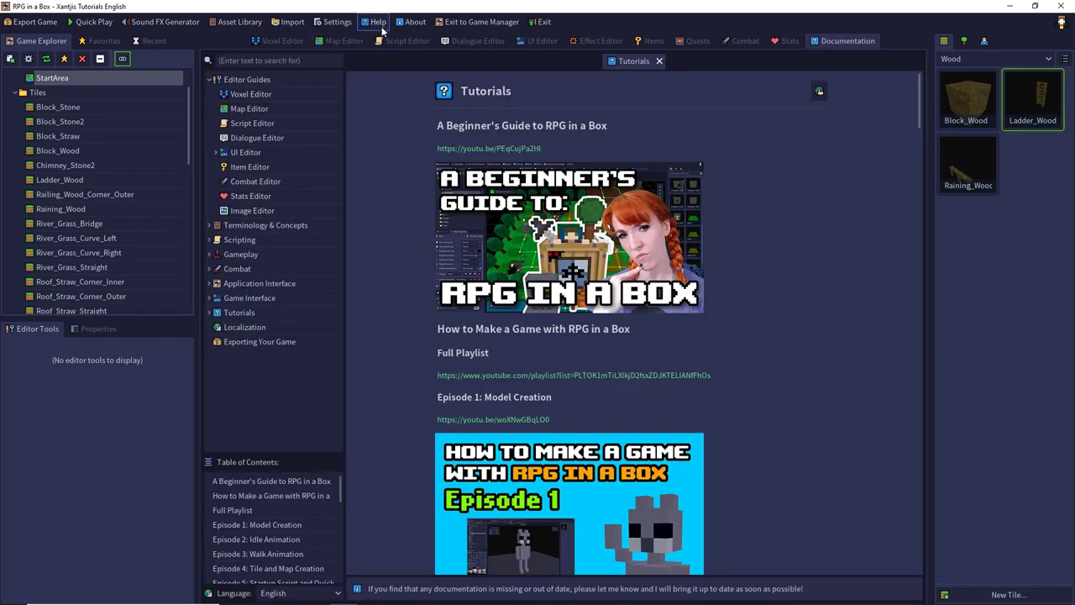
left_click(254, 60)
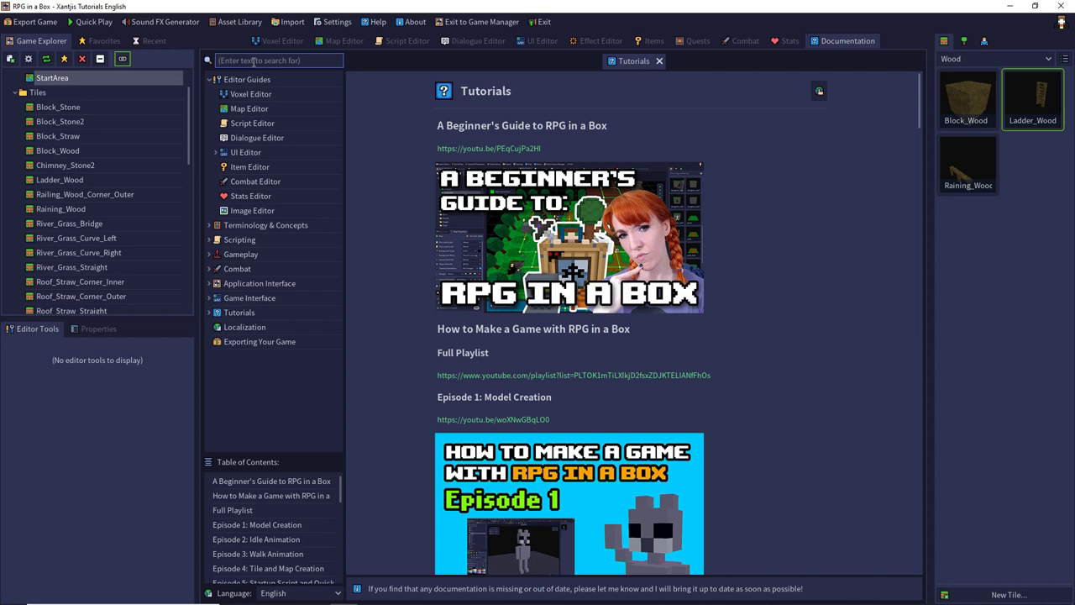
type("climb")
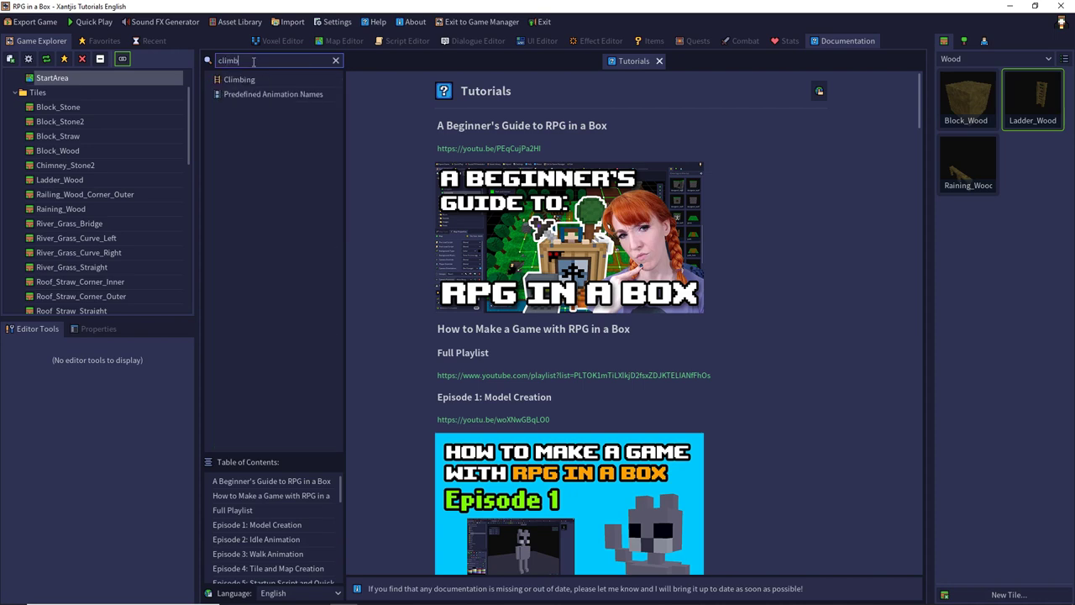
left_click(239, 80)
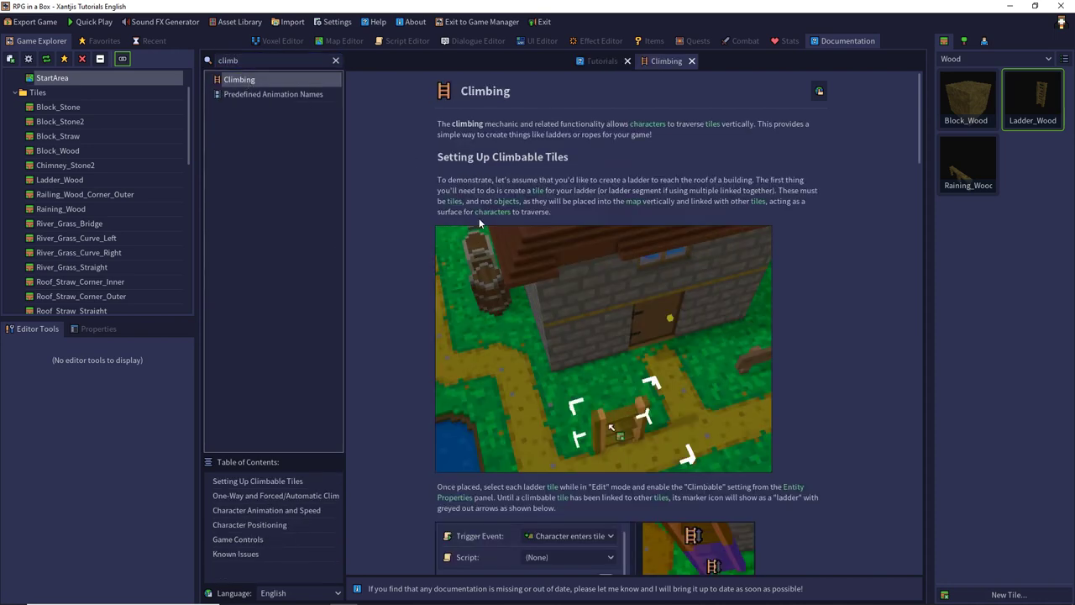
Read through the Climbing article on setting up climbable tiles, and close the open documentation pages.
scroll(479, 217, "down", 5)
scroll(478, 218, "down", 15)
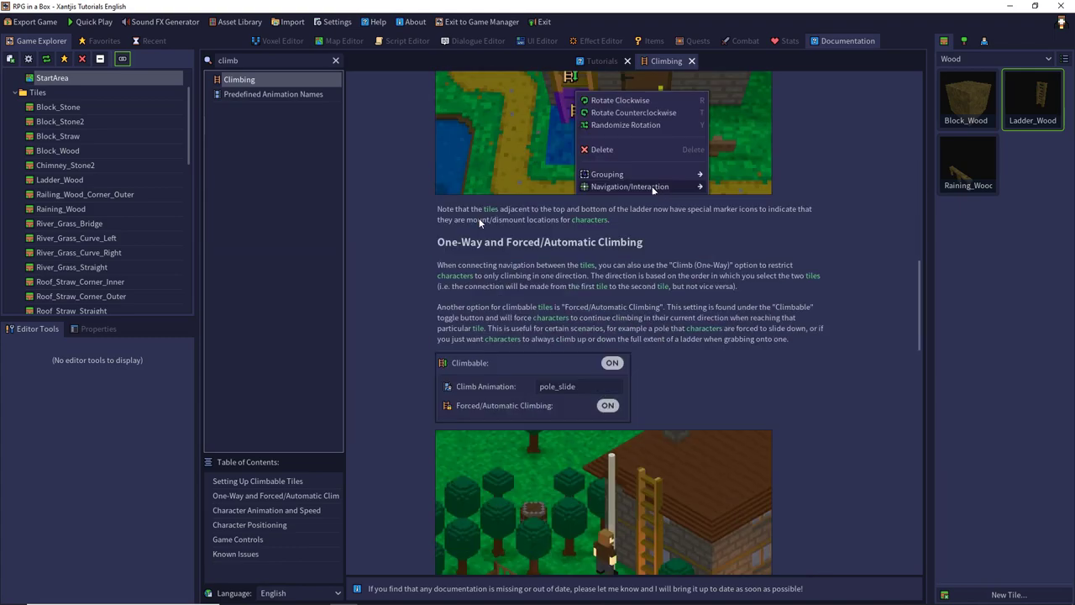
scroll(479, 217, "down", 7)
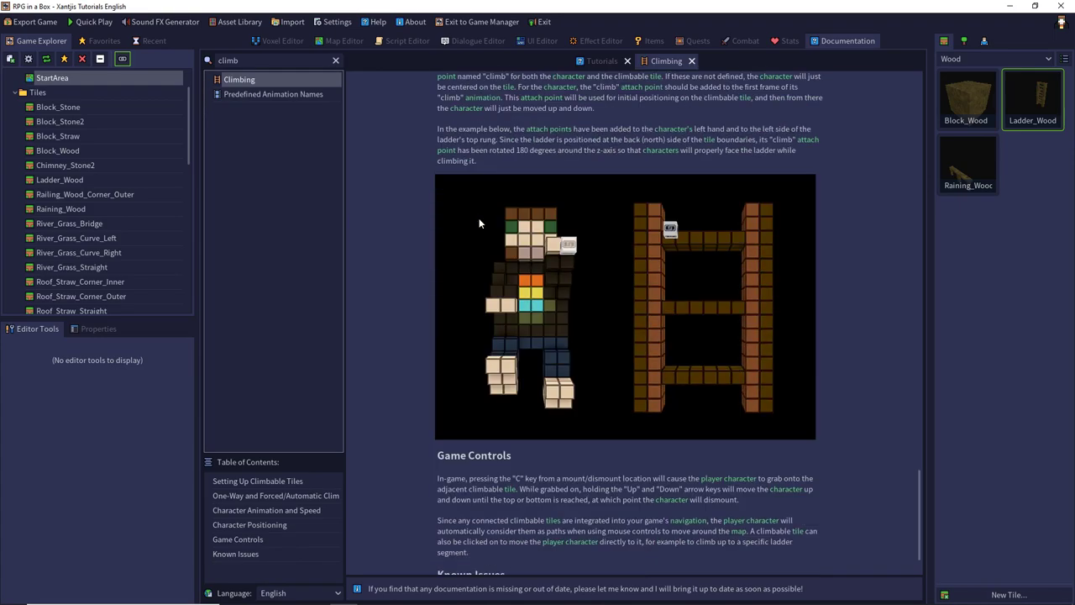
scroll(478, 218, "up", 15)
scroll(478, 218, "up", 10)
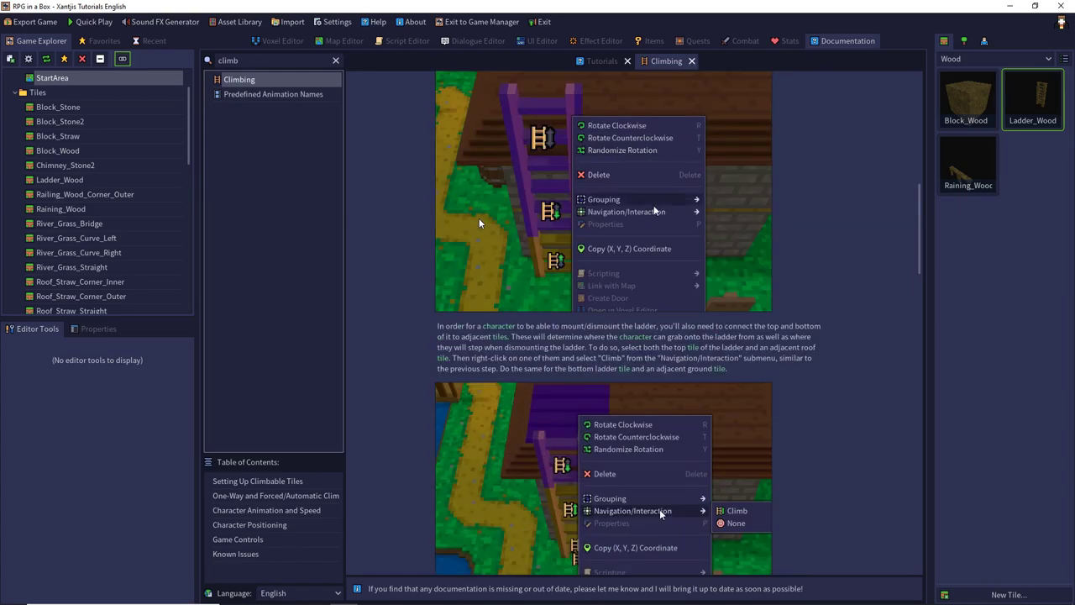
scroll(479, 223, "up", 2)
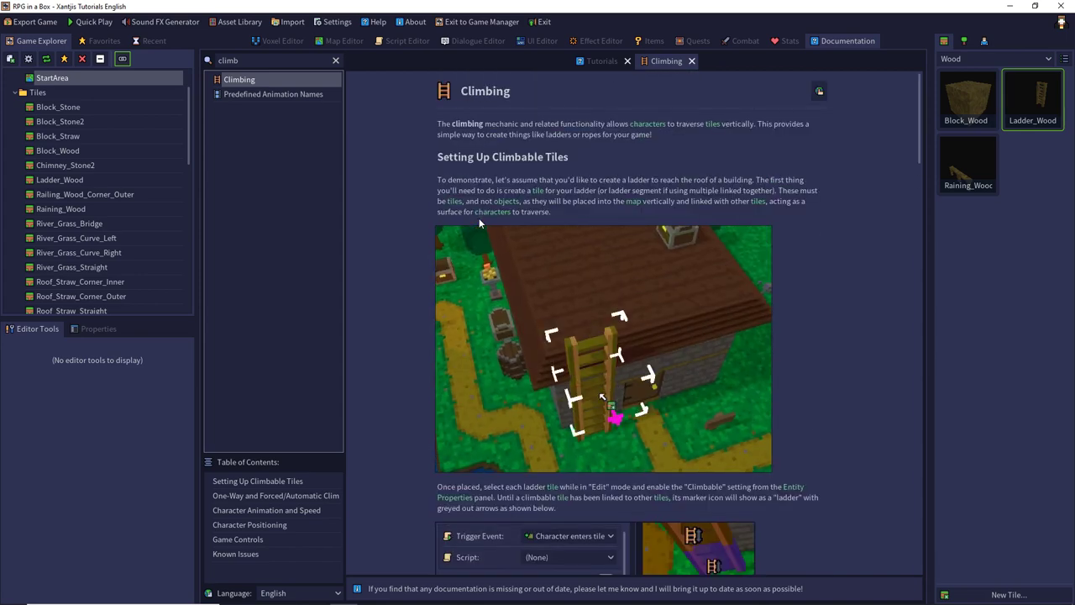
left_click(691, 61)
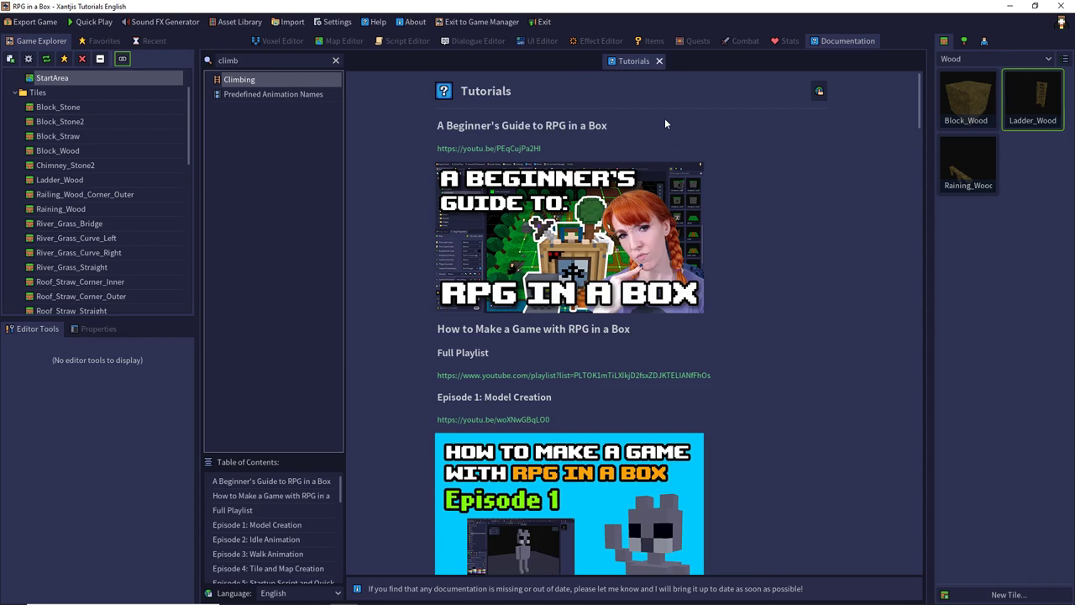
left_click(660, 61)
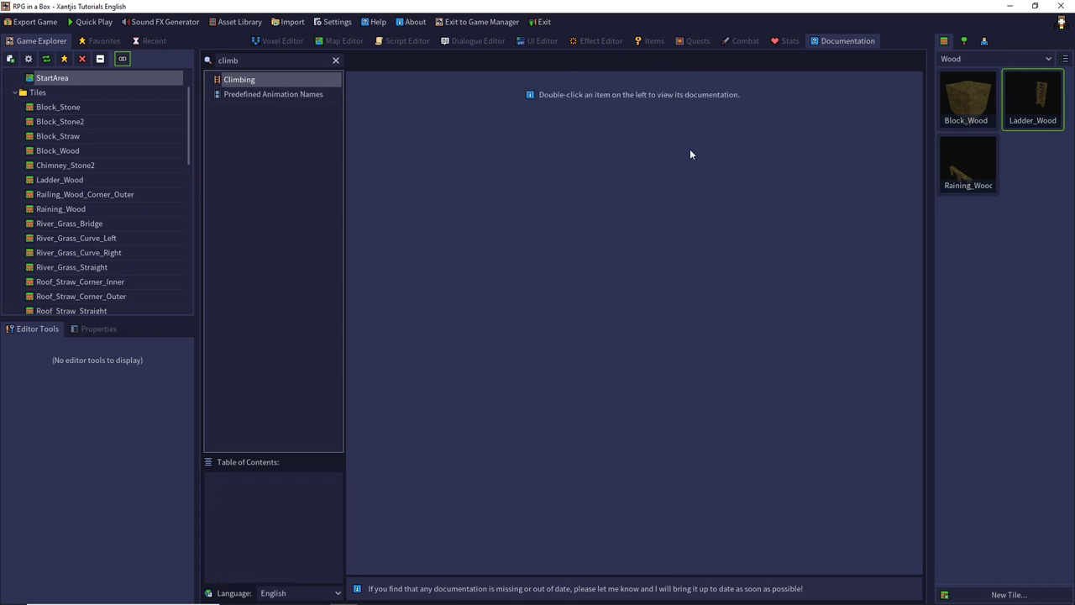
Open the StartArea map in the Map Editor and switch to the free-moving camera.
left_click(344, 41)
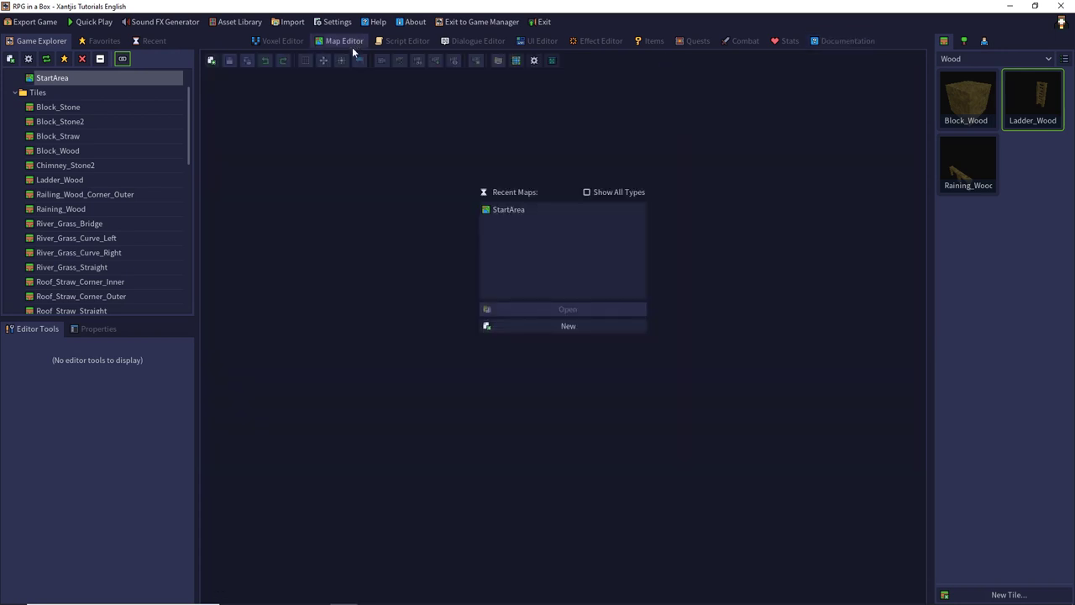
double_click(520, 211)
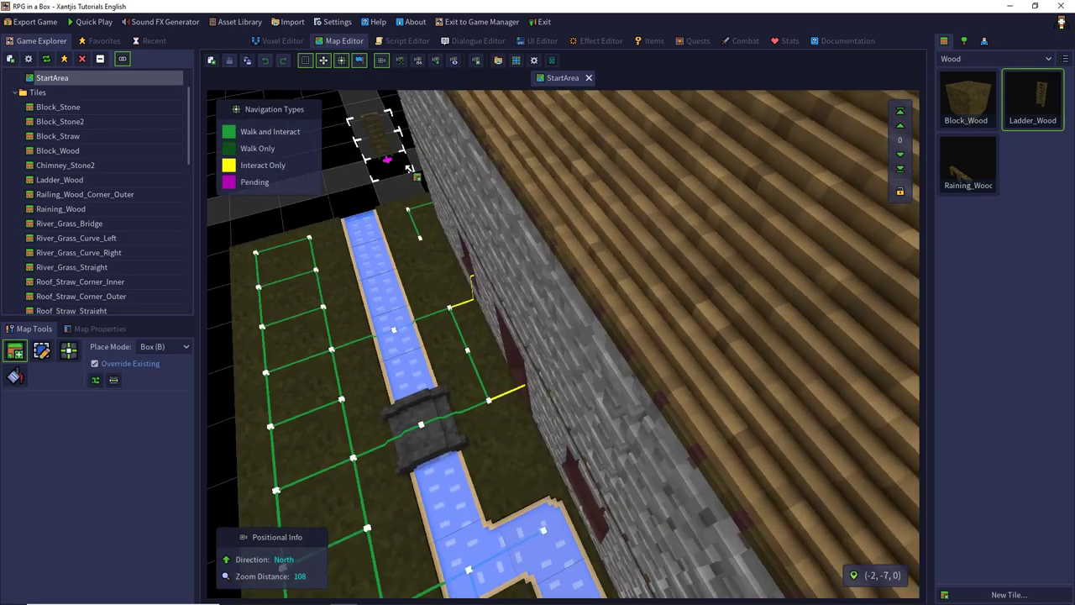
middle_click_drag(409, 169, 592, 149)
left_click(400, 61)
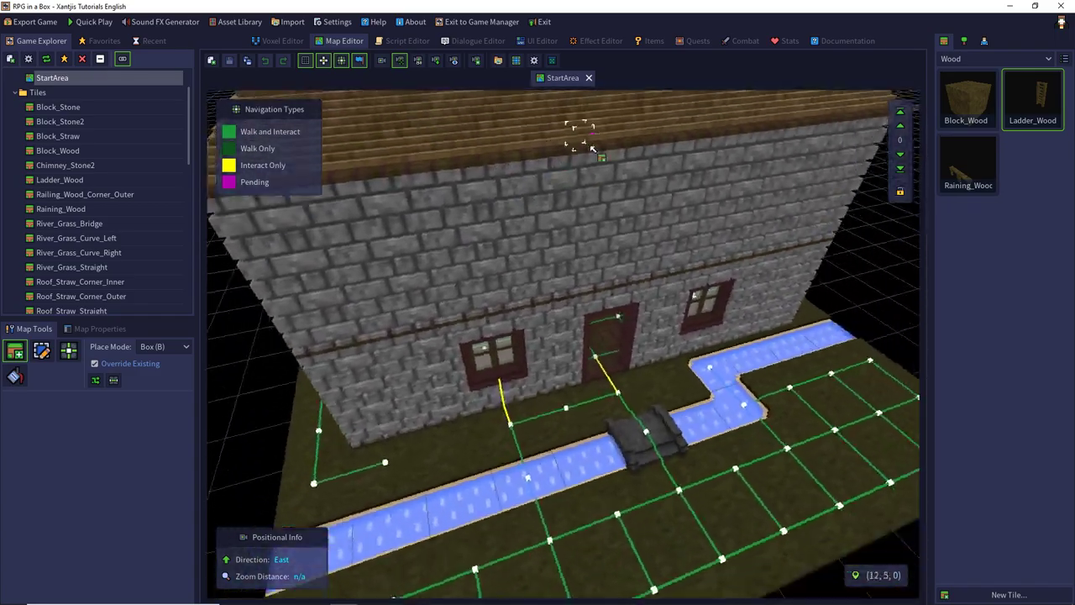
Stack Ladder_Wood tiles in the house's recessed outer corner at (4, -4), at heights 1, 17, 33, 49 and 65, up to the roof.
right_click_drag(593, 148, 781, 163)
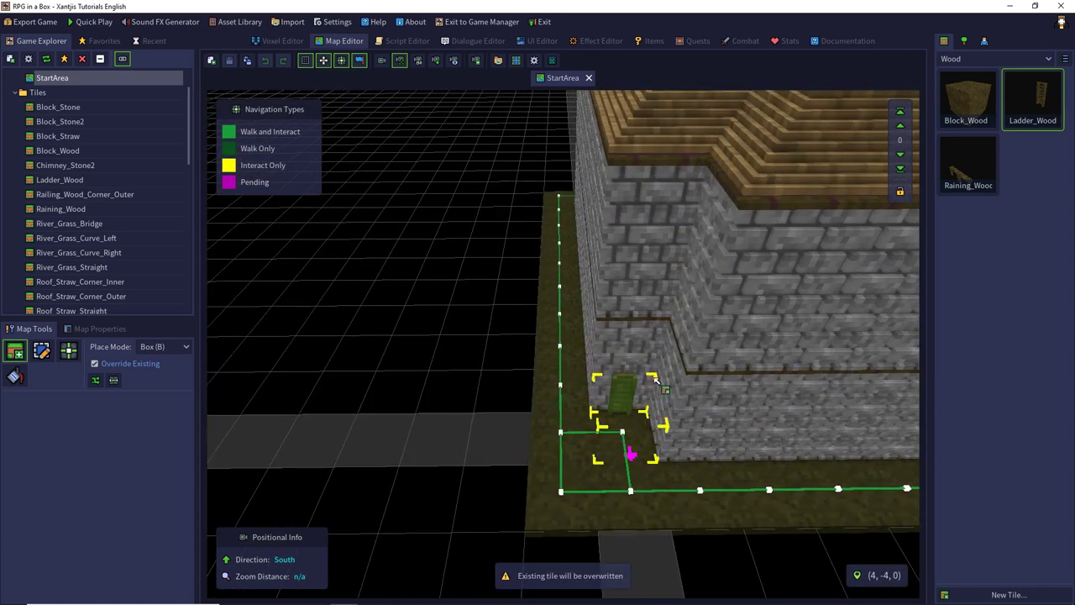
left_click(899, 125)
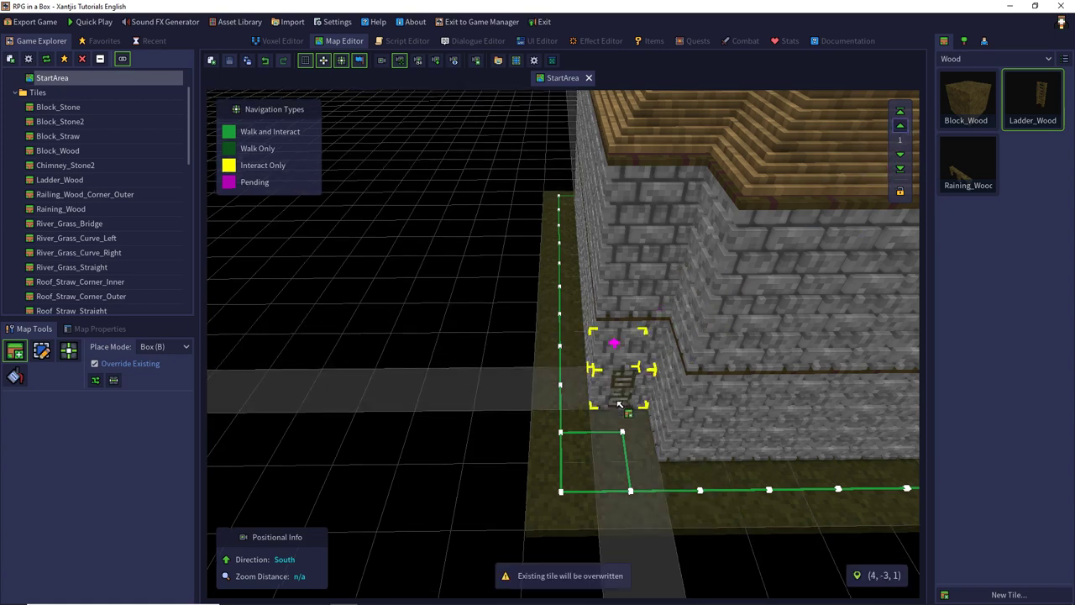
left_click(620, 413)
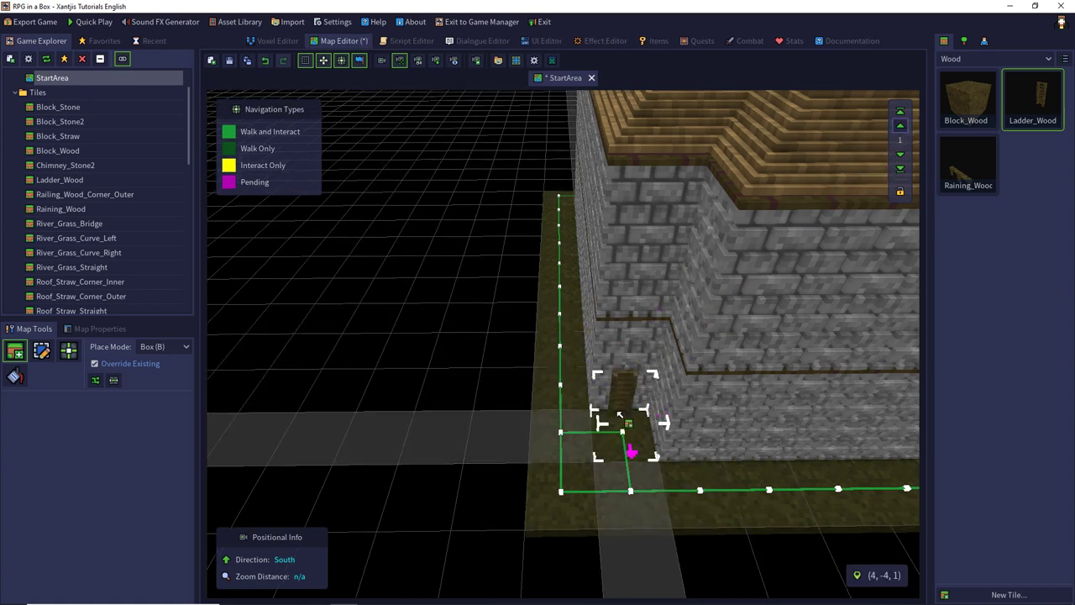
scroll(620, 415, "up", 1, "shift")
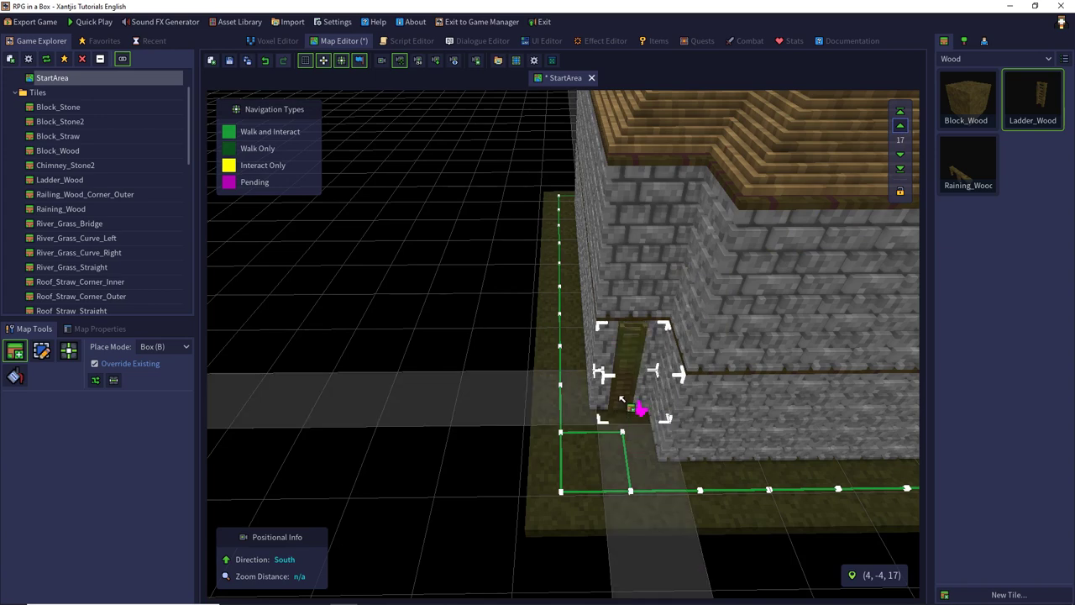
left_click(622, 400)
key("Page_Up")
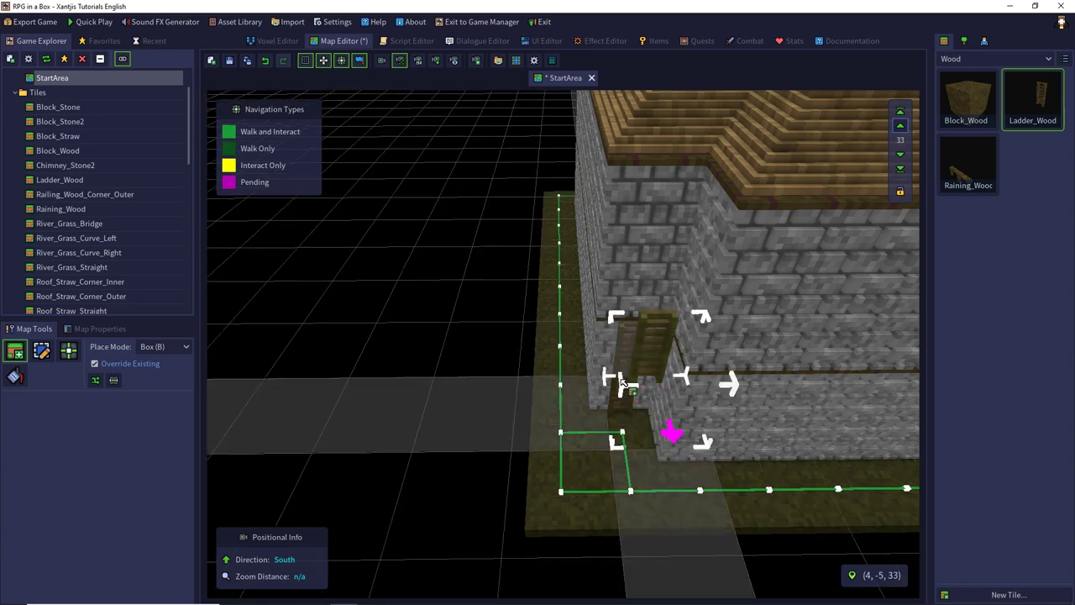
left_click(626, 359)
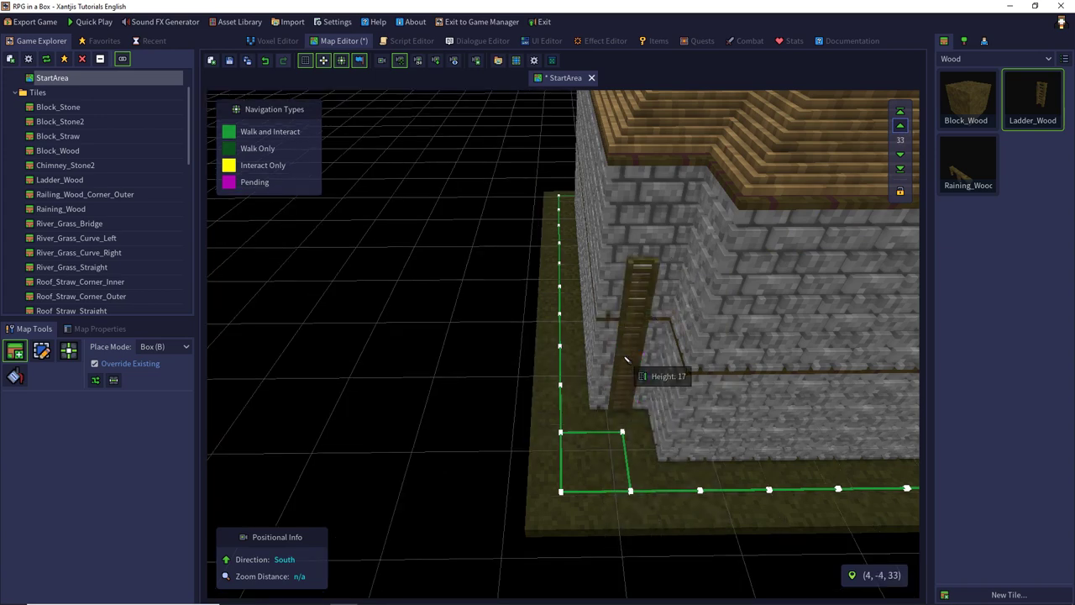
key("Page_Up")
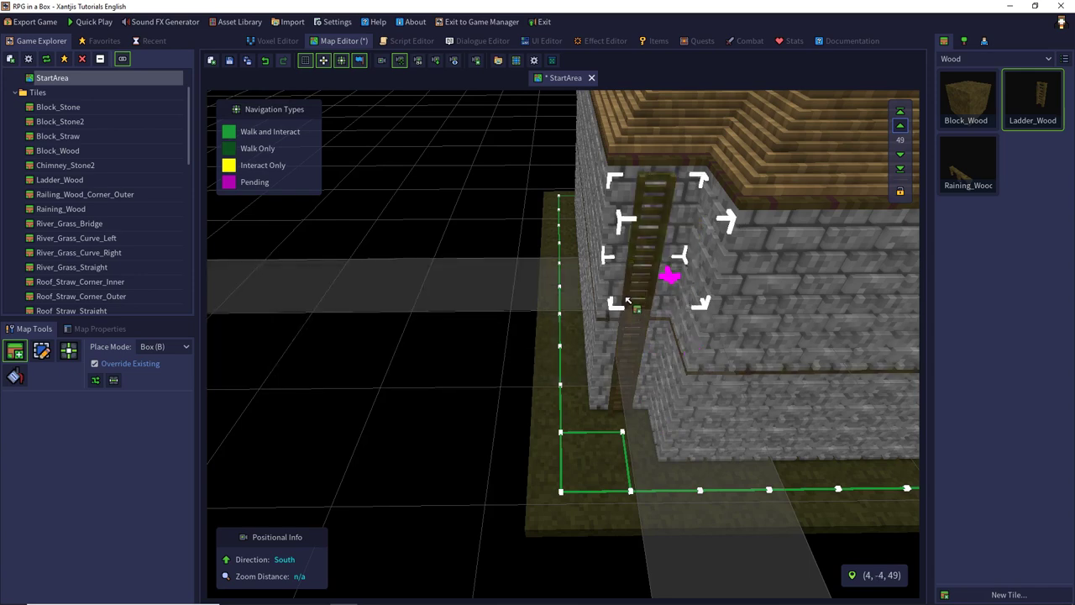
left_click(629, 319)
key("Page_Up")
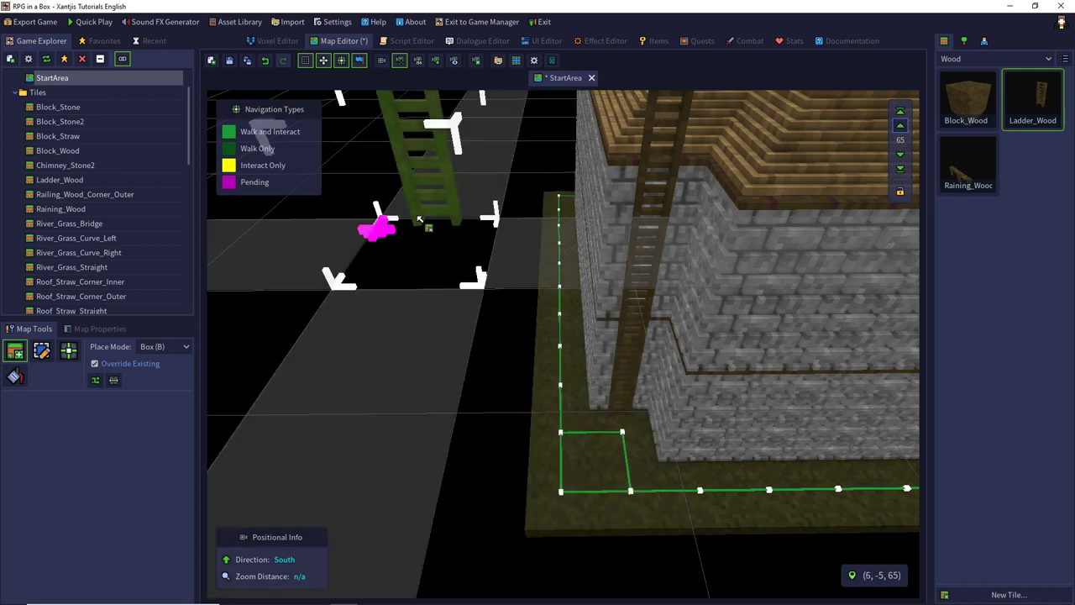
Make the two lowest Ladder_Wood tiles at (4, -4), heights 1 and 17, climbable.
left_click(42, 350)
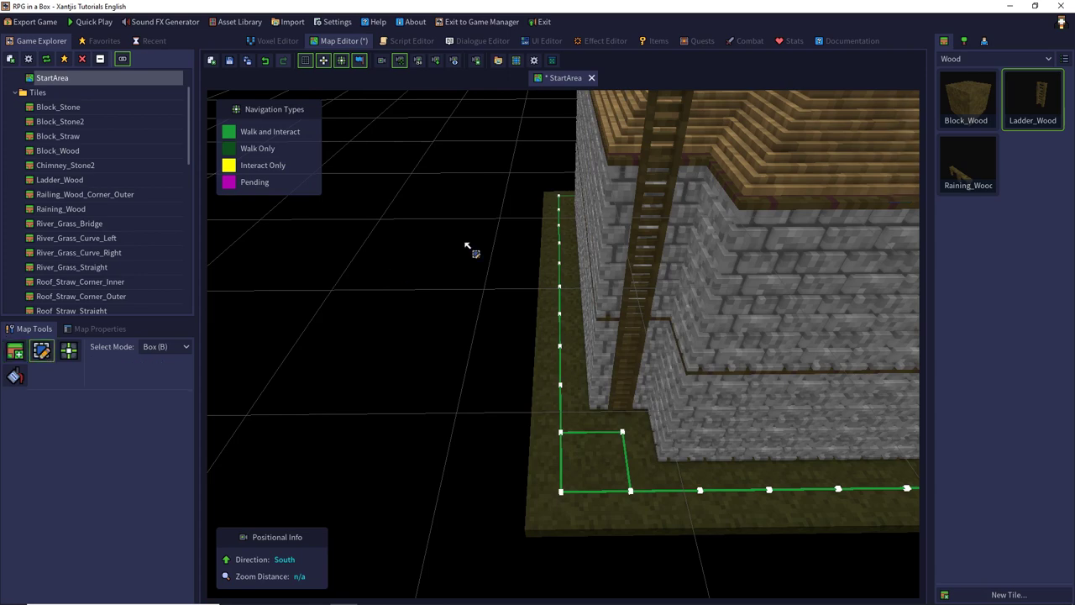
middle_click_drag(506, 223, 614, 232)
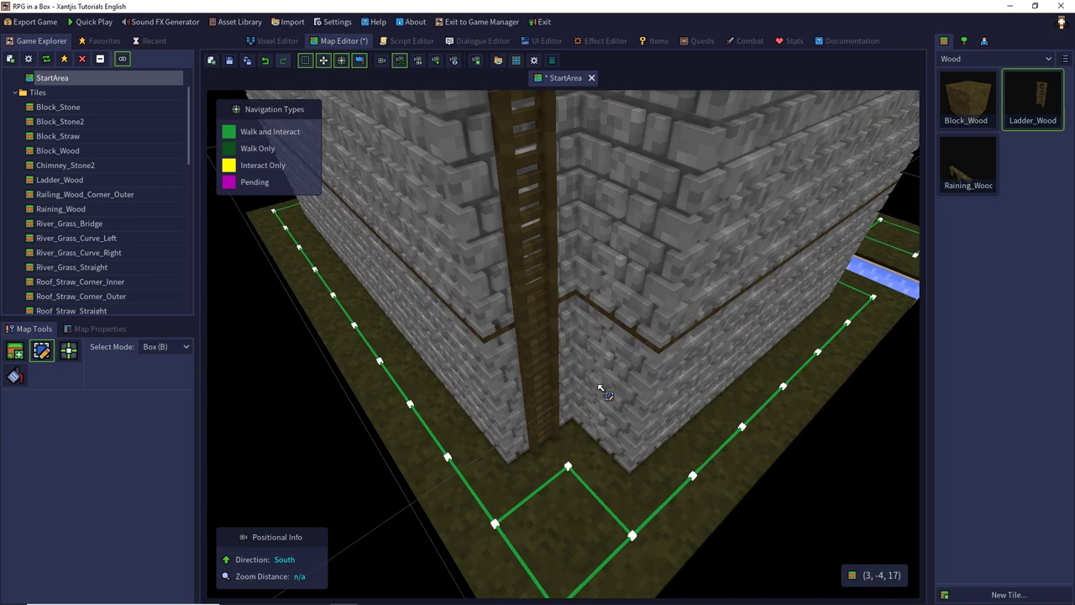
left_click(561, 423)
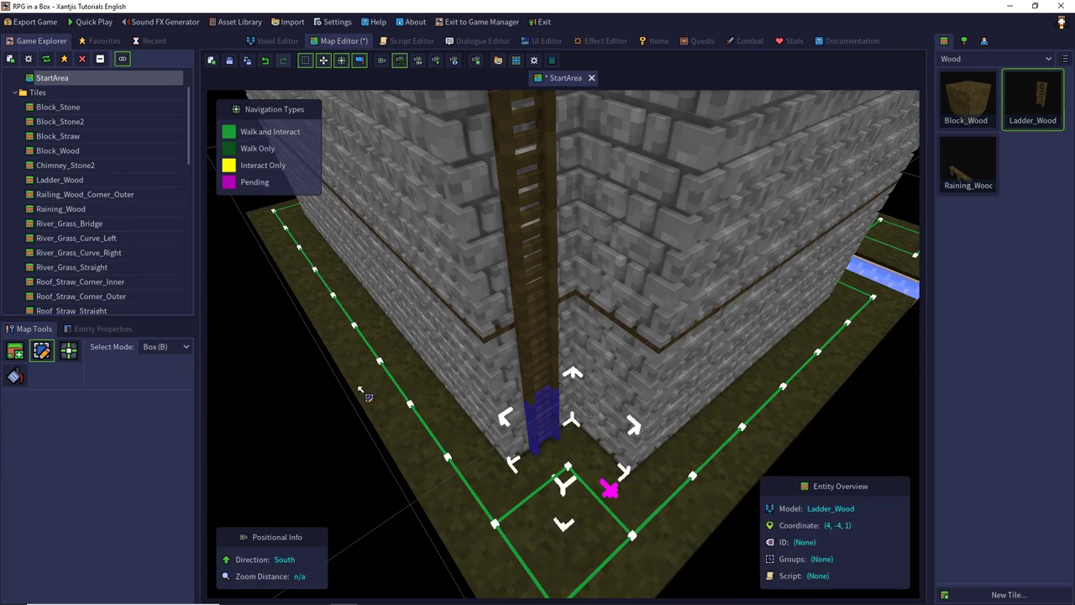
left_click(106, 330)
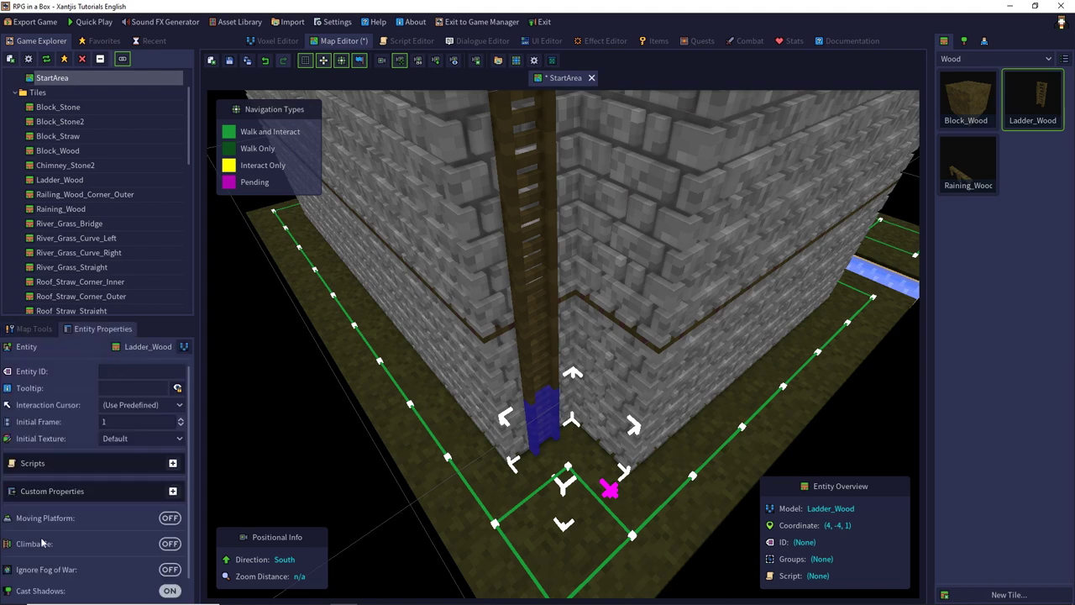
left_click(169, 543)
left_click(528, 371)
left_click(172, 545)
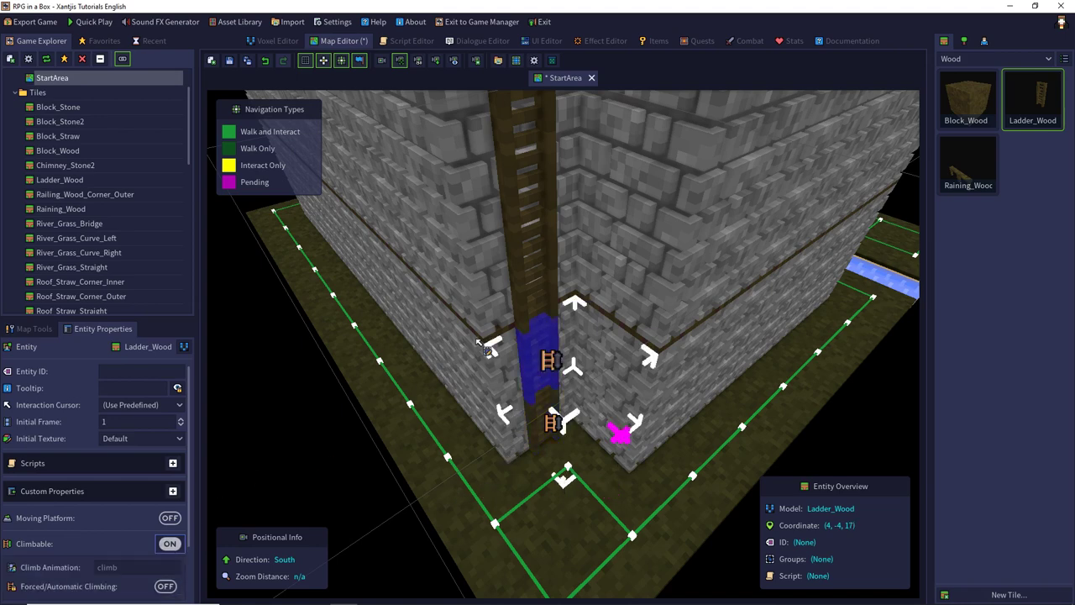
Make the three upper Ladder_Wood tiles at (4, -4), heights 33, 49 and 65, climbable.
left_click(529, 313)
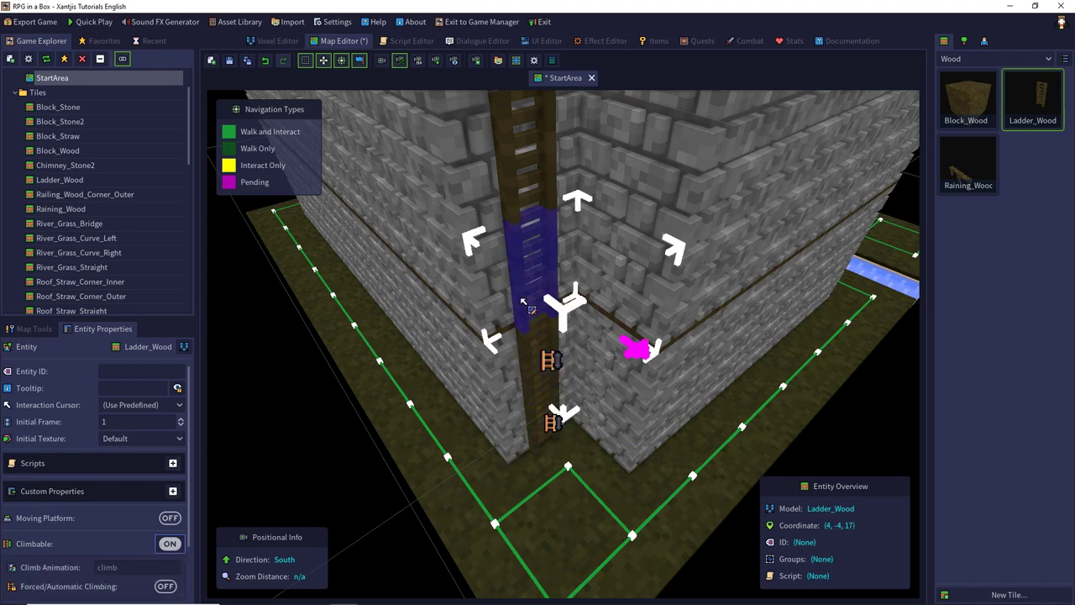
left_click(170, 543)
scroll(524, 206, "down", 2)
left_click(528, 239)
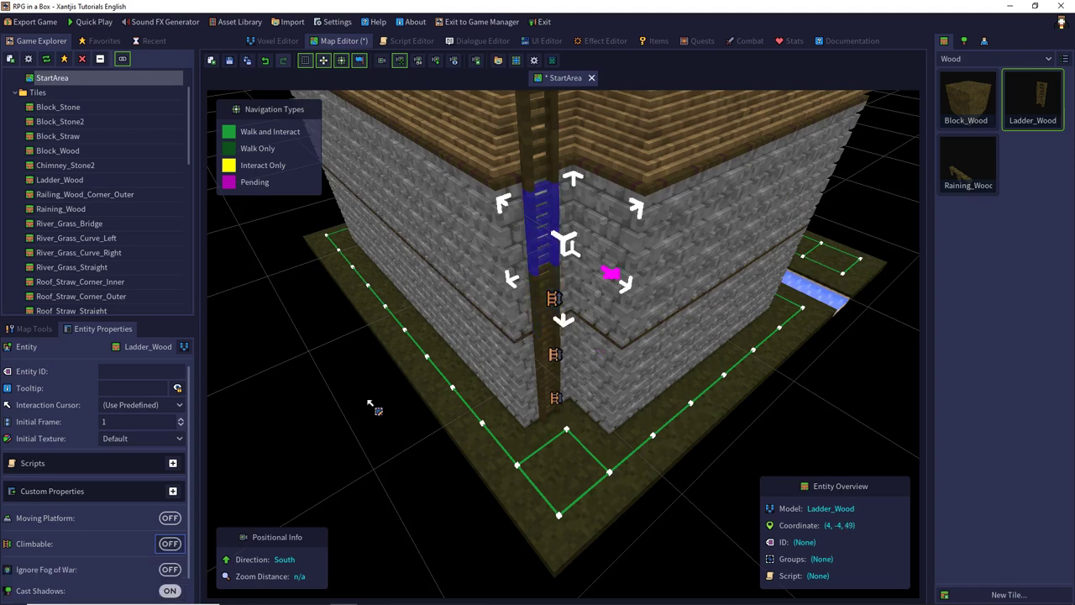
left_click(179, 542)
left_click(528, 159)
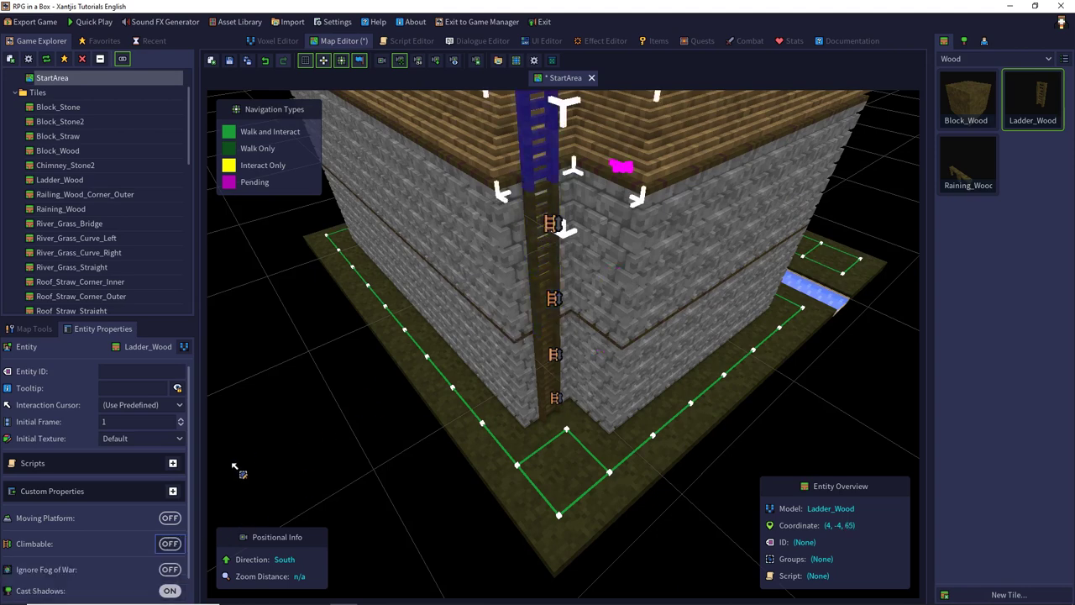
left_click(170, 544)
scroll(439, 299, "down", 1)
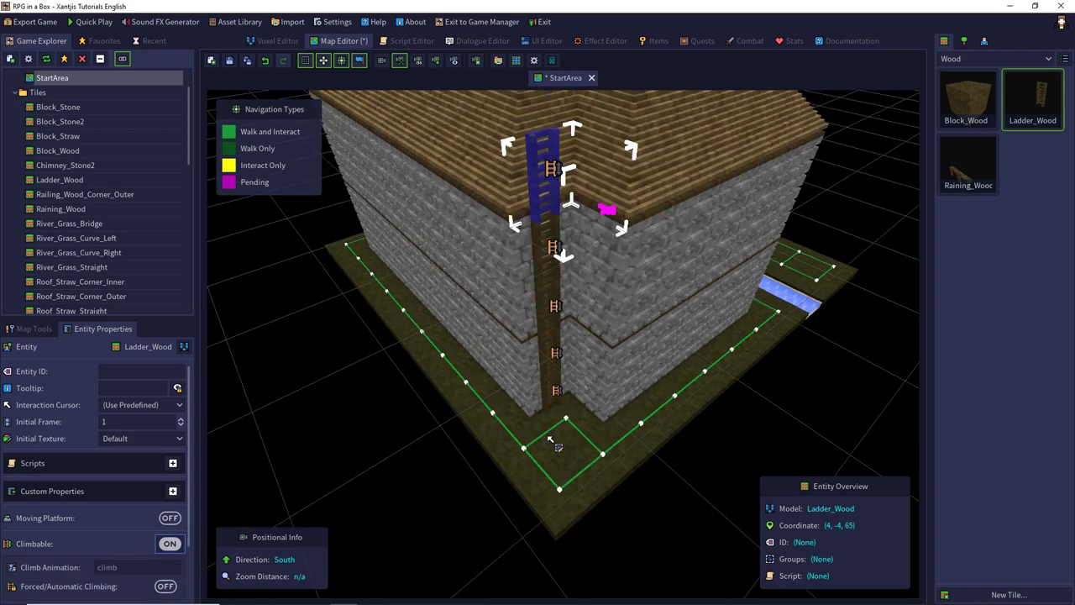
Connect the Tile_Grass at (4, -4, 0) and the lowest ladder tile with a two-way Climb navigation link.
scroll(550, 438, "up", 1)
left_click(585, 442)
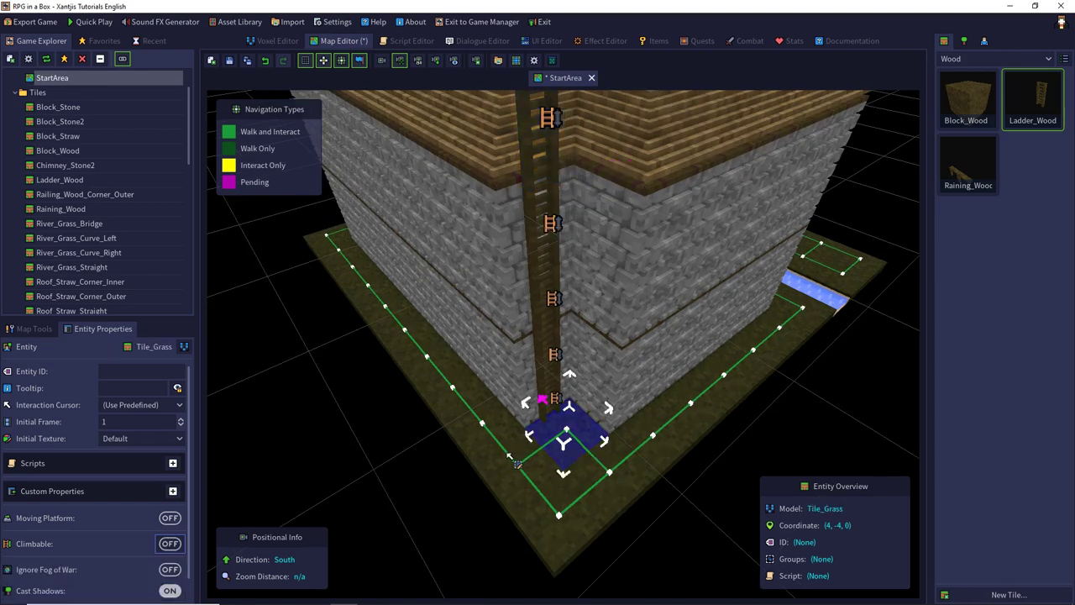
left_click(379, 505)
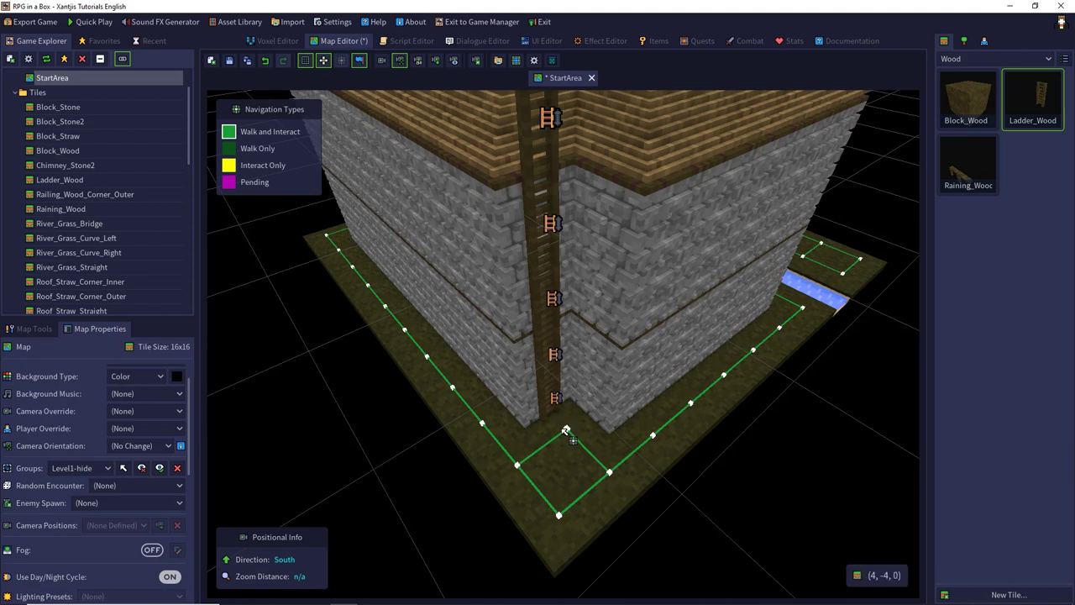
left_click(45, 330)
left_click(43, 350)
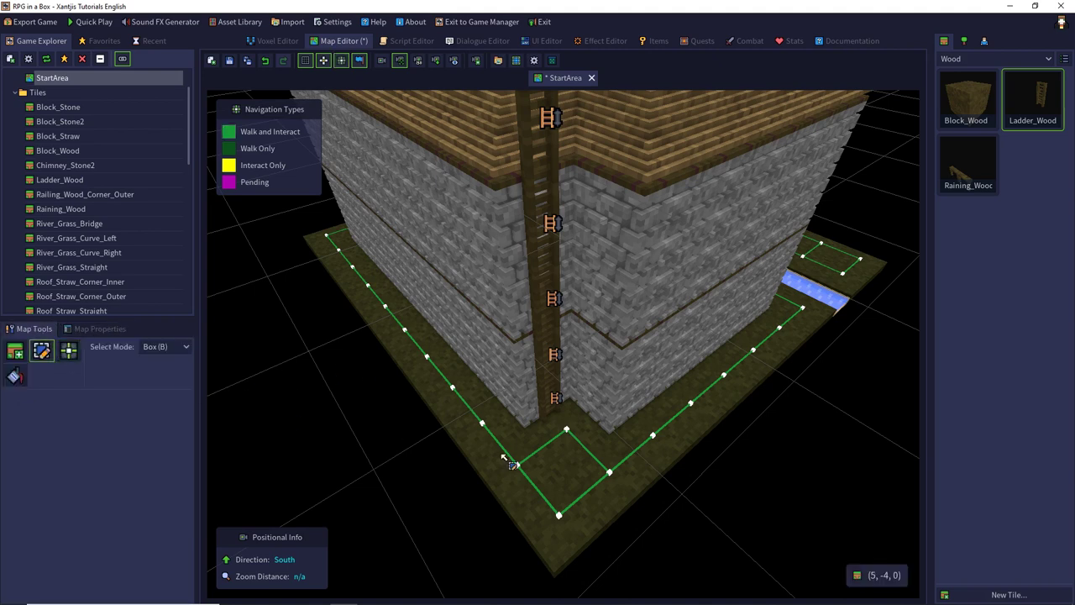
left_click(575, 457)
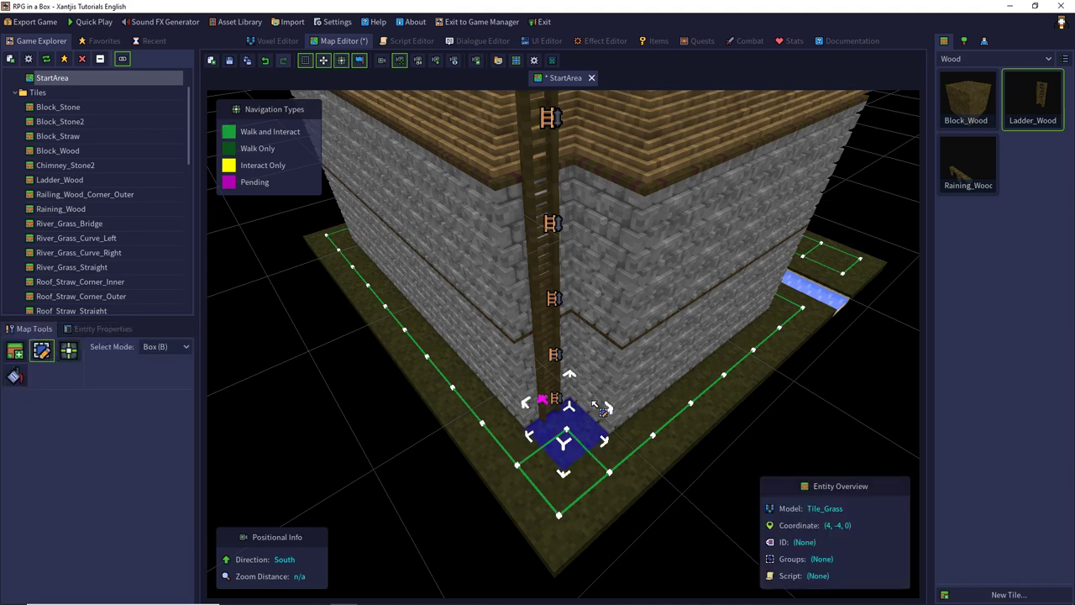
left_click(546, 381)
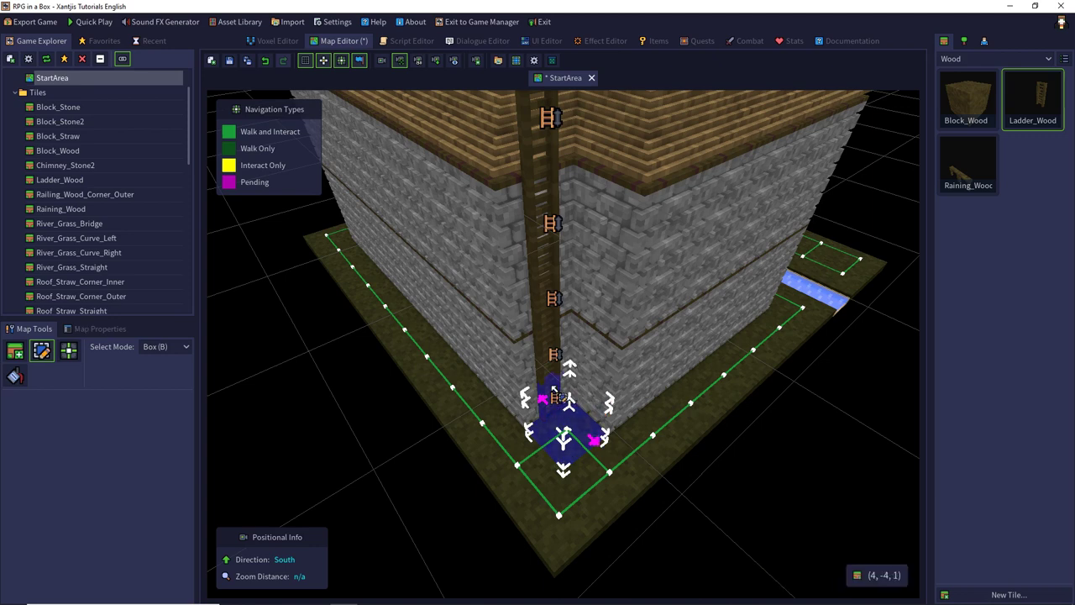
right_click(560, 397)
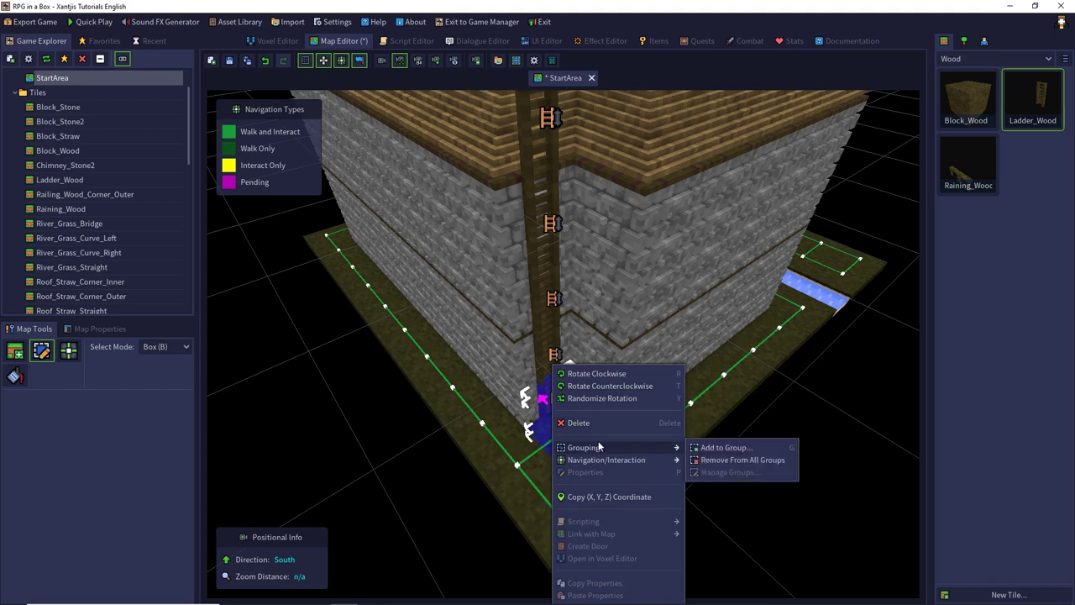
mouse_move(599, 447)
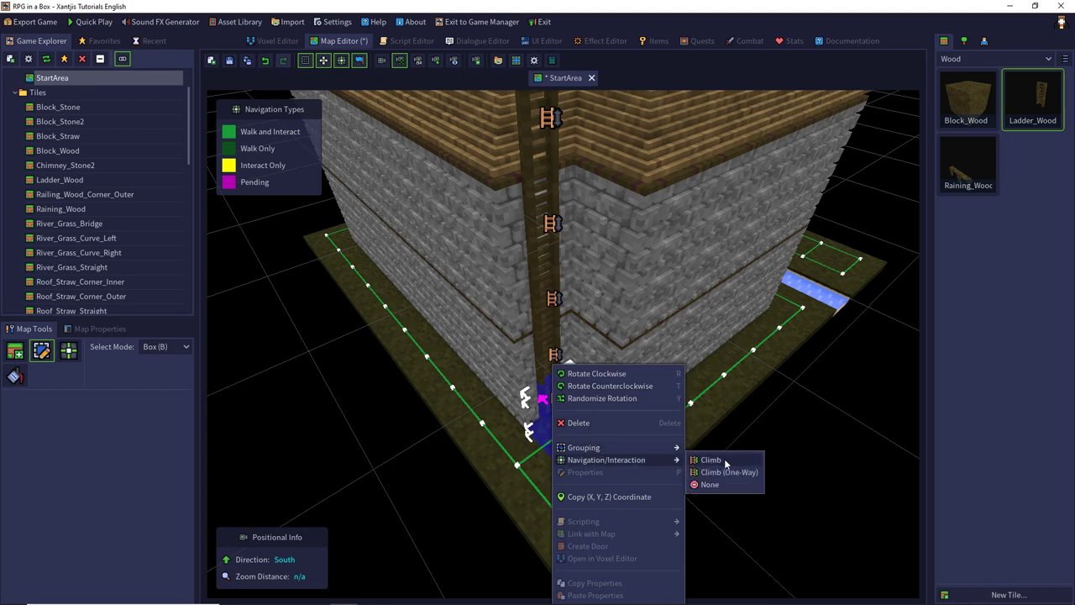
left_click(726, 462)
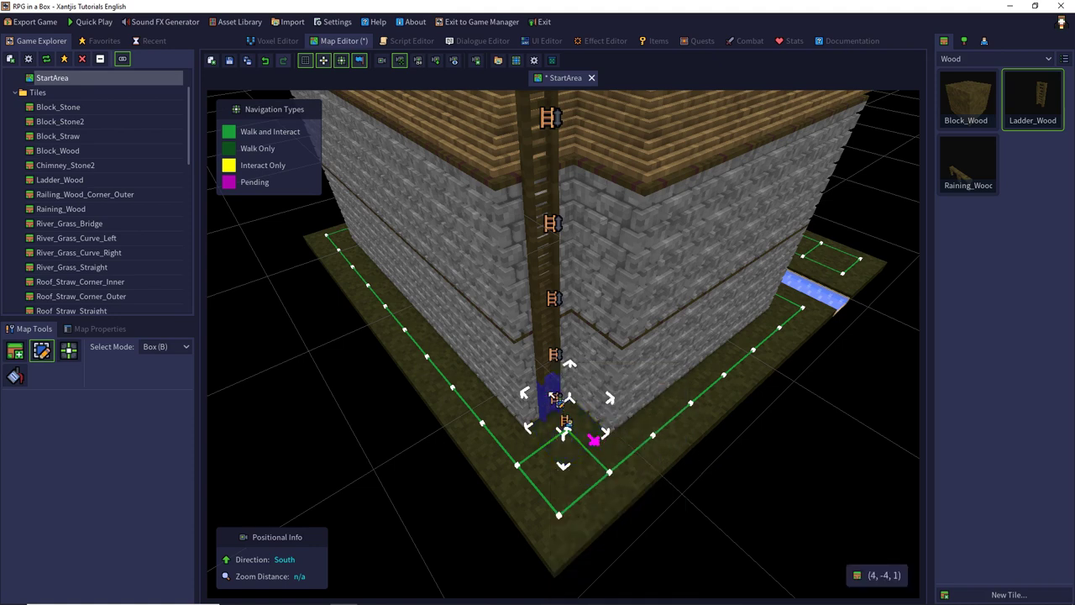
Add two-way Climb links between the ladder tiles at heights 1 and 17, and between those at 17 and 33.
left_click(548, 392)
left_click(540, 360, "shift")
right_click(542, 360)
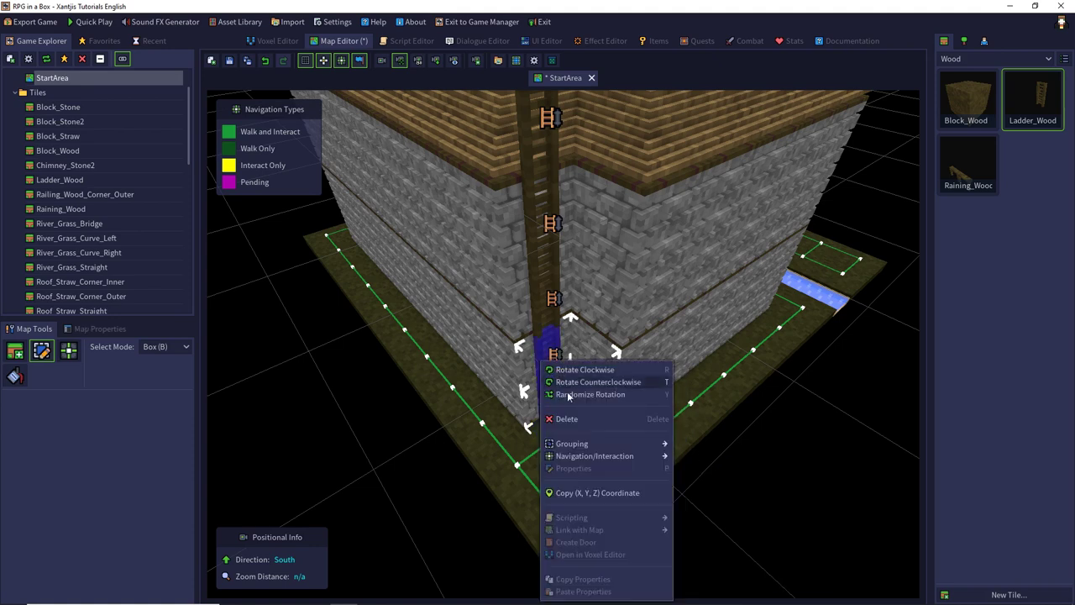
mouse_move(580, 458)
left_click(700, 456)
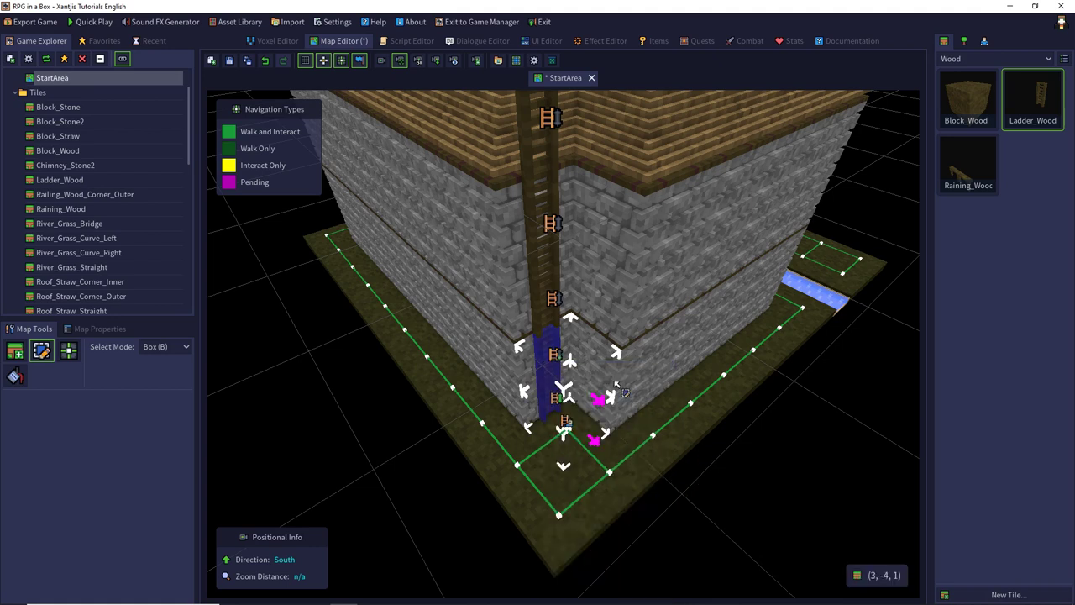
right_click(545, 310)
mouse_move(603, 406)
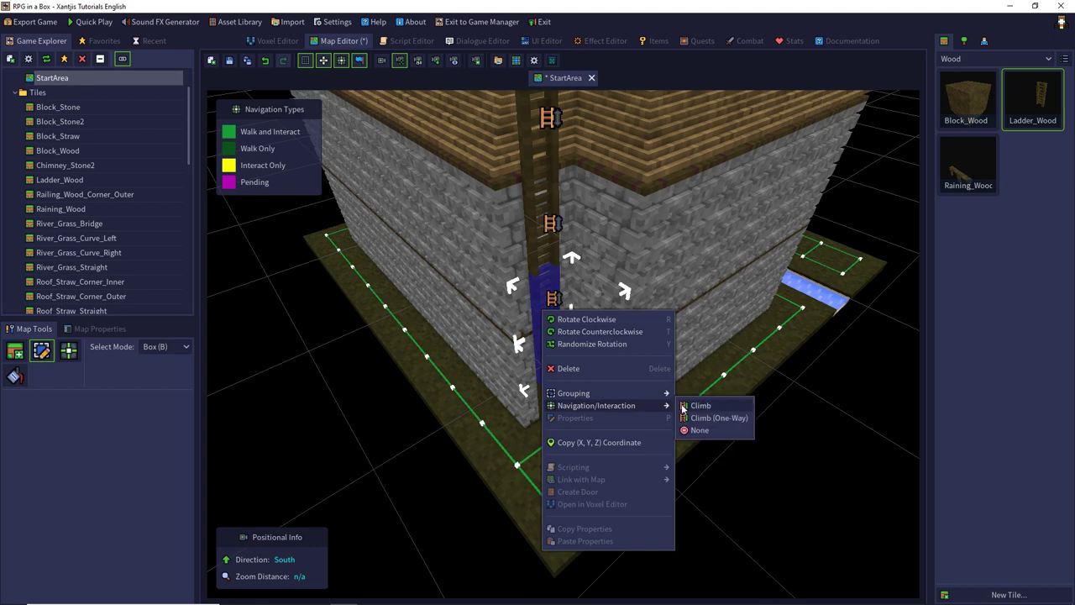
left_click(701, 406)
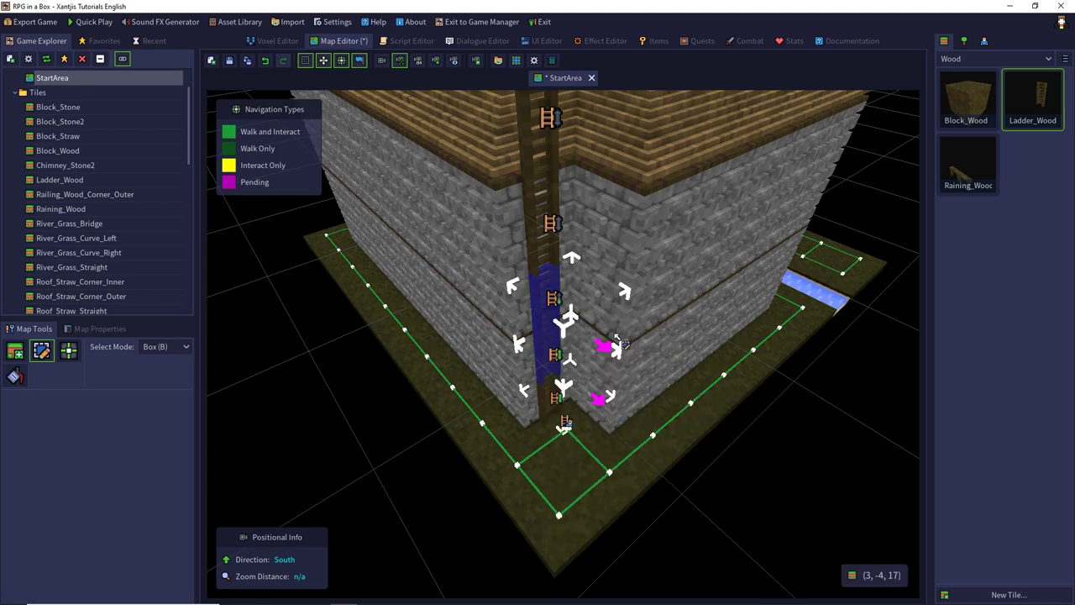
Add two-way Climb links between the ladder tiles at heights 33 and 49, and between those at 49 and 65.
right_click(532, 240)
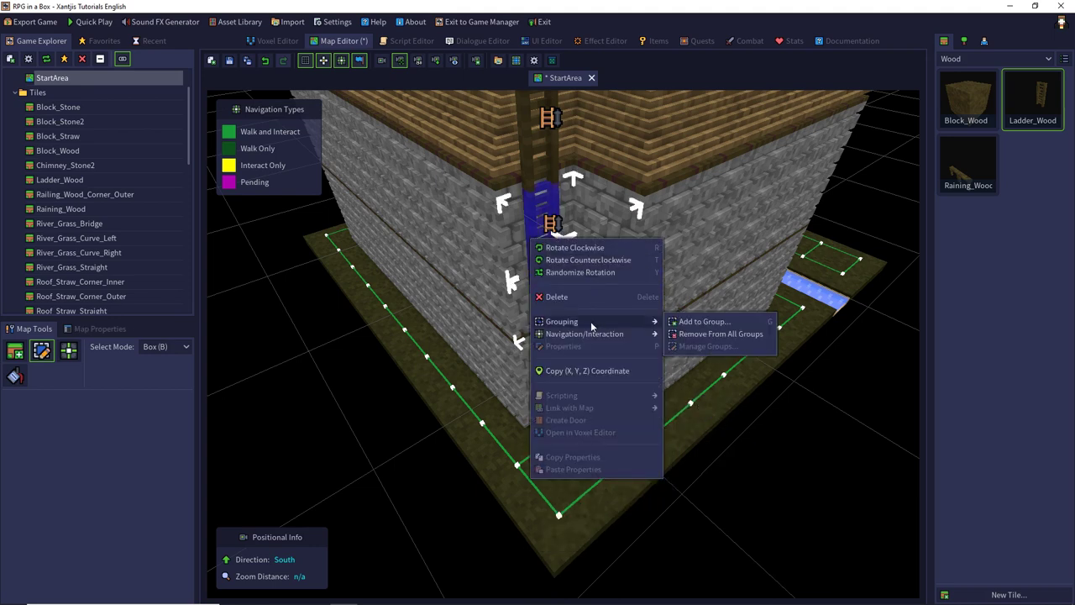
mouse_move(590, 334)
left_click(684, 335)
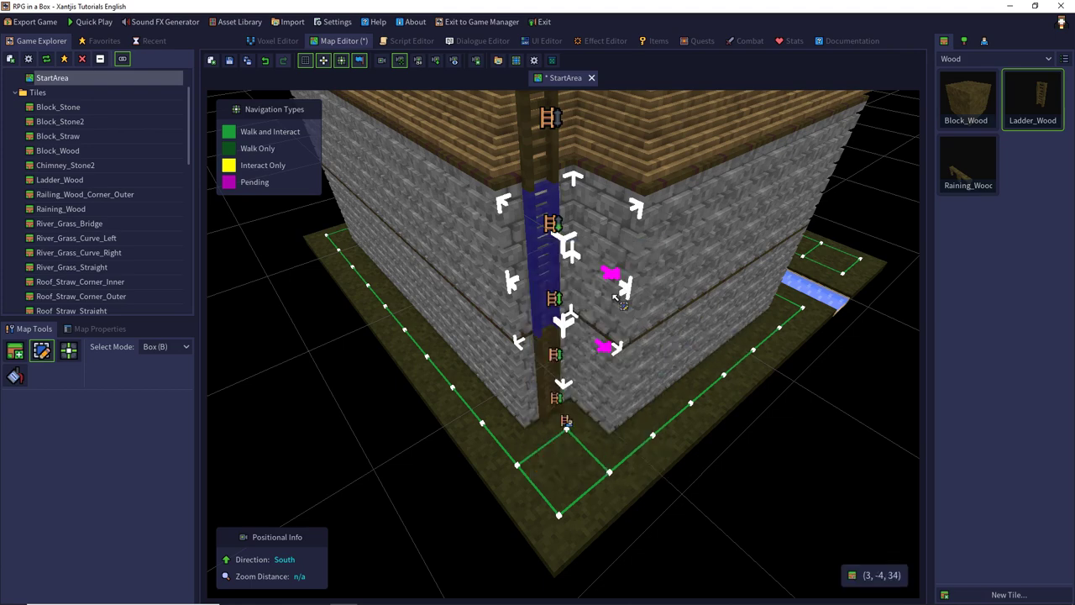
scroll(585, 281, "down", 3)
mouse_move(545, 252)
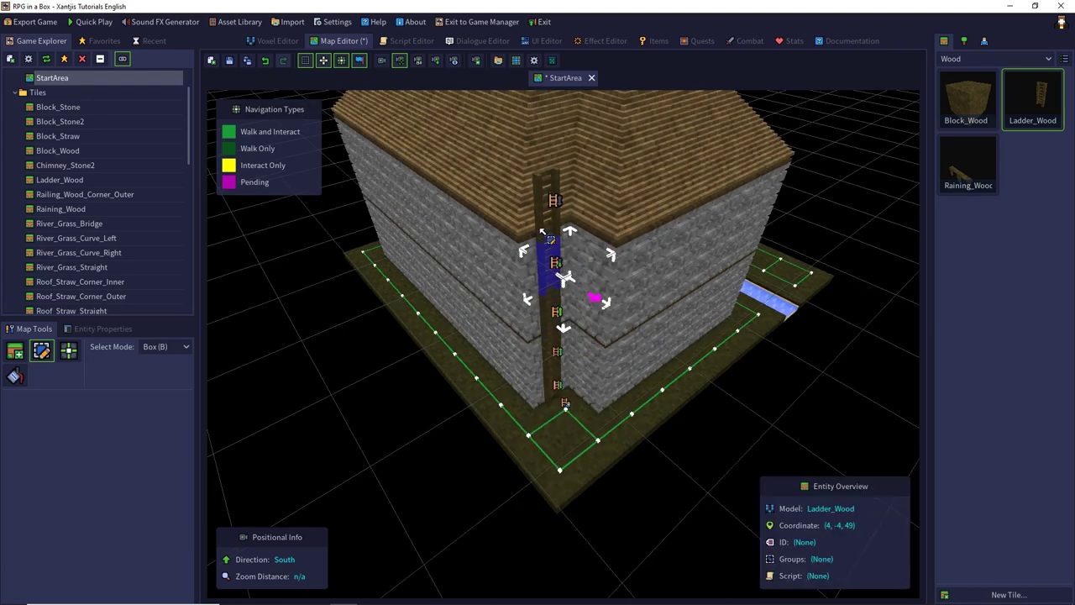
left_click(541, 218)
right_click(540, 218)
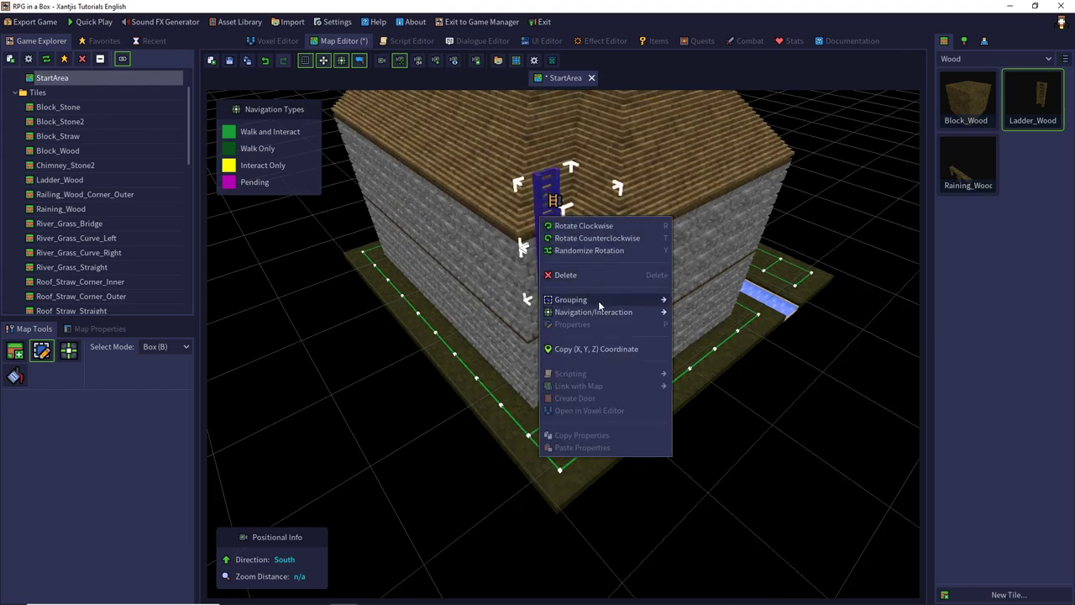
mouse_move(591, 316)
left_click(701, 313)
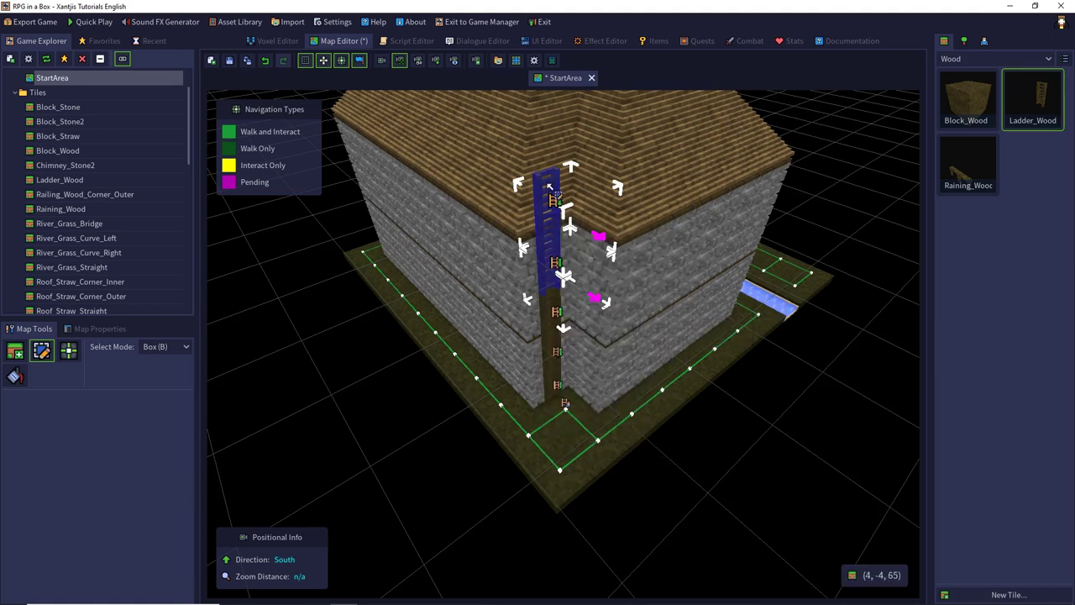
Connect the topmost ladder tile to the adjacent roof tile with a two-way Climb link, and save the map.
left_click(544, 200)
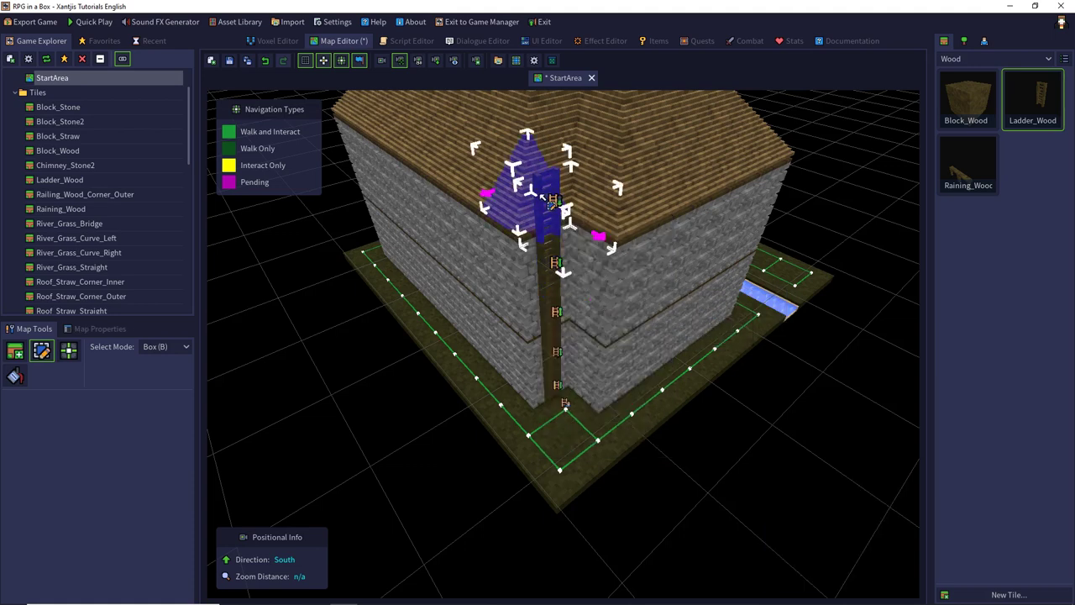
right_click(542, 199)
mouse_move(582, 293)
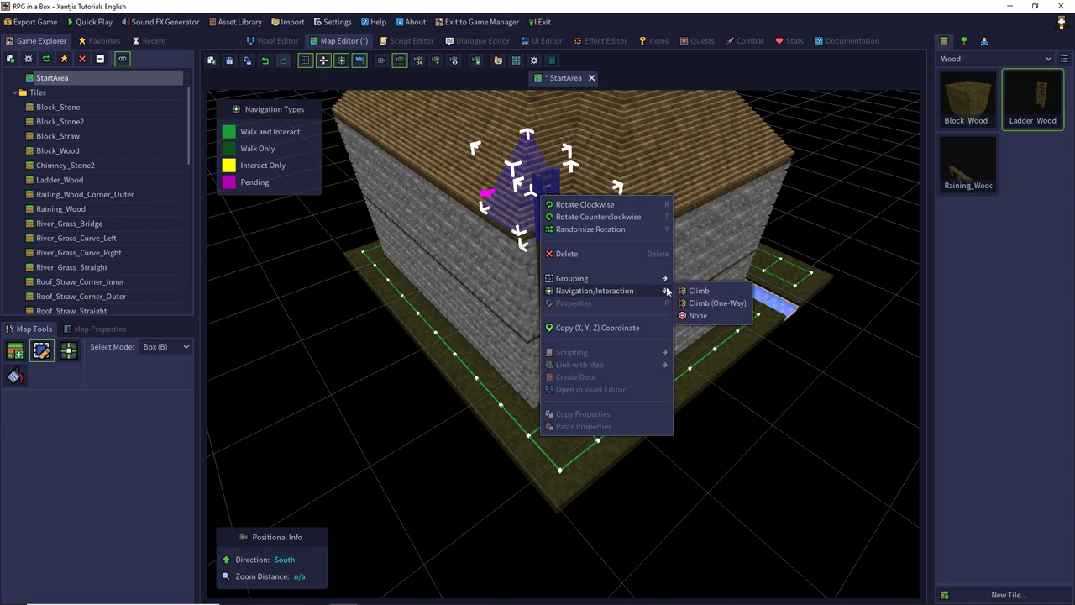
left_click(702, 292)
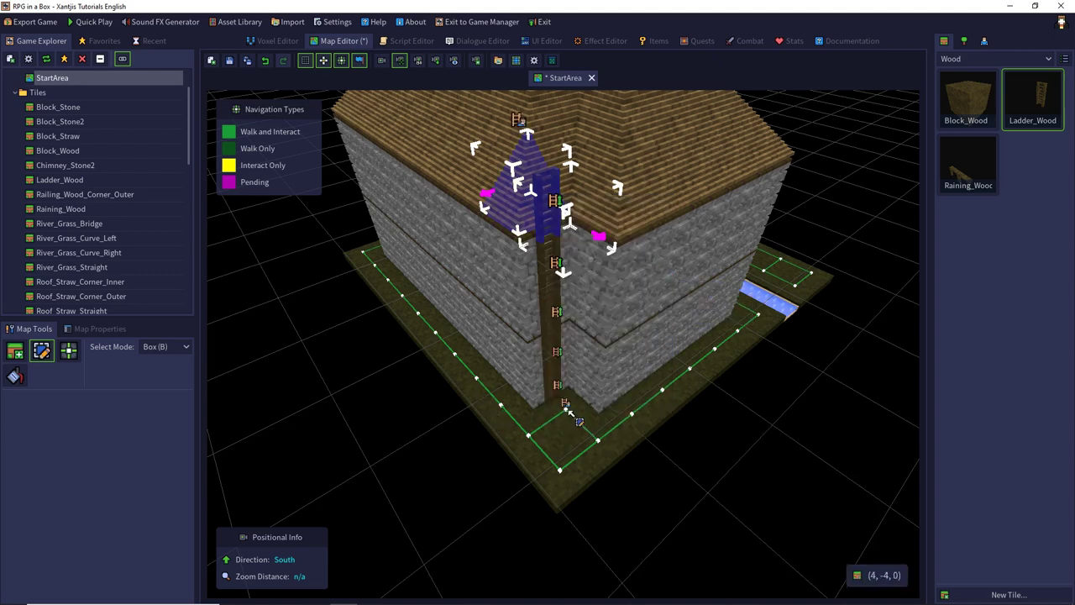
middle_click_drag(481, 329, 572, 255)
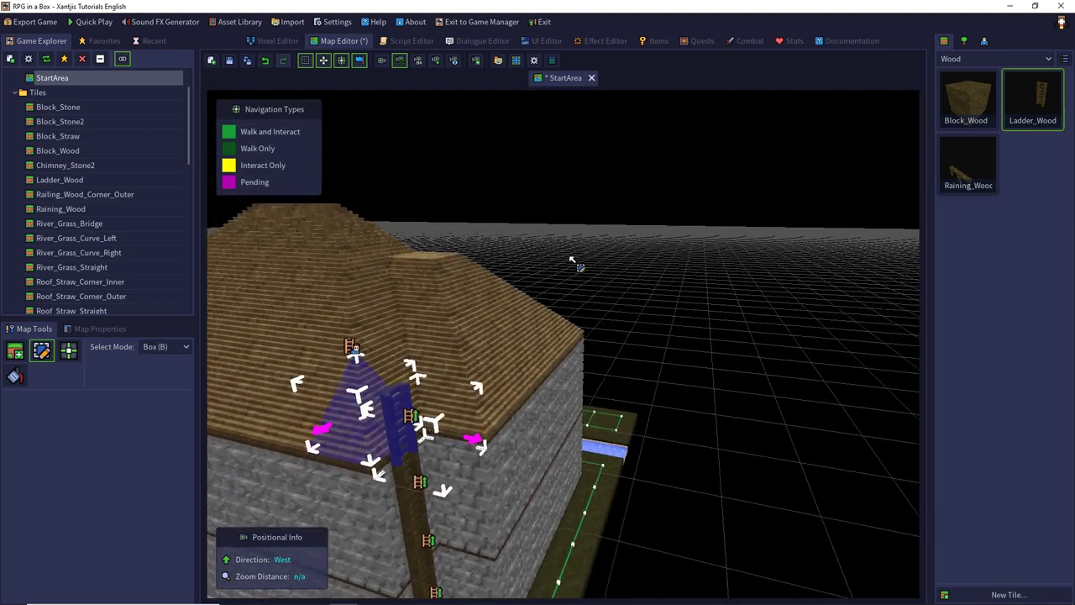
key("a")
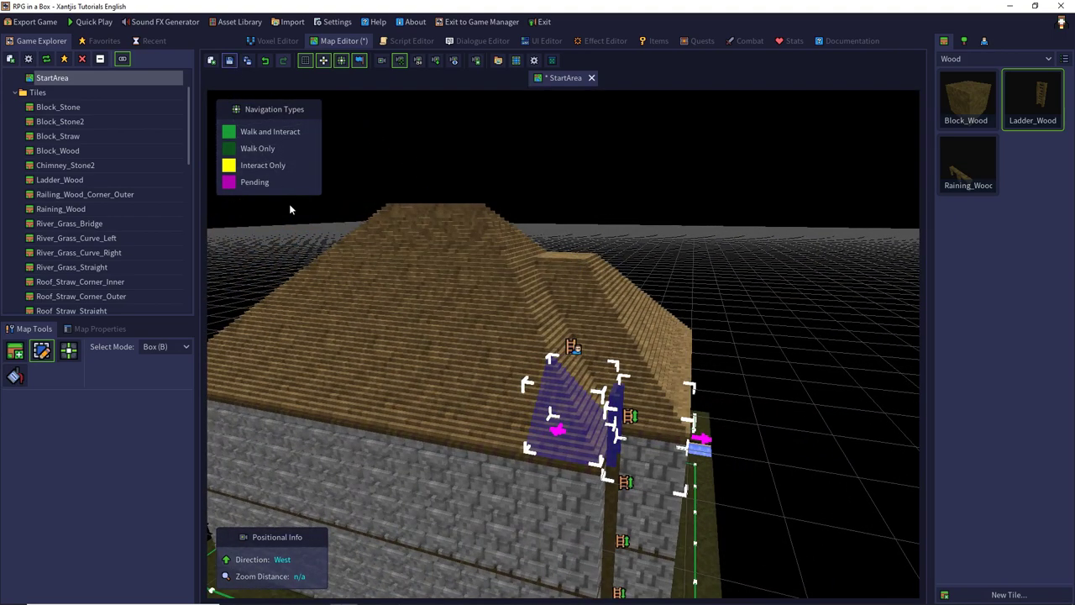
key("ctrl+s")
key("Escape")
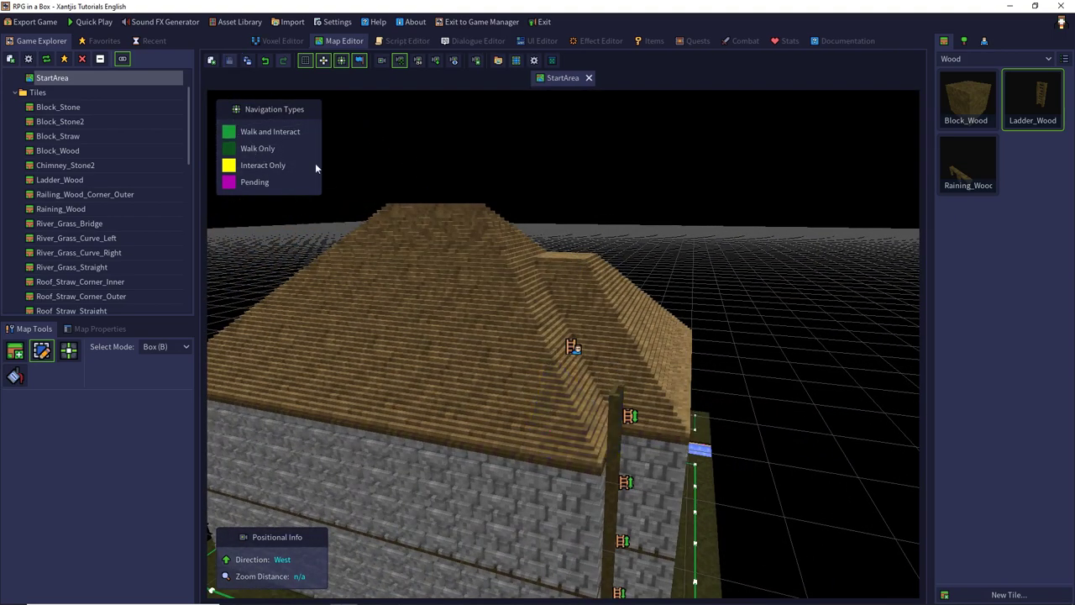
Paint Walk and Interact navigation on the height-68 roof tiles, from (4, -3) along the ladder-side eave and around to (-1, 4).
left_click(228, 133)
mouse_move(538, 324)
middle_mouse_down()
mouse_move(546, 245)
mouse_move(548, 455)
middle_mouse_up()
key("w")
key("s")
key("a")
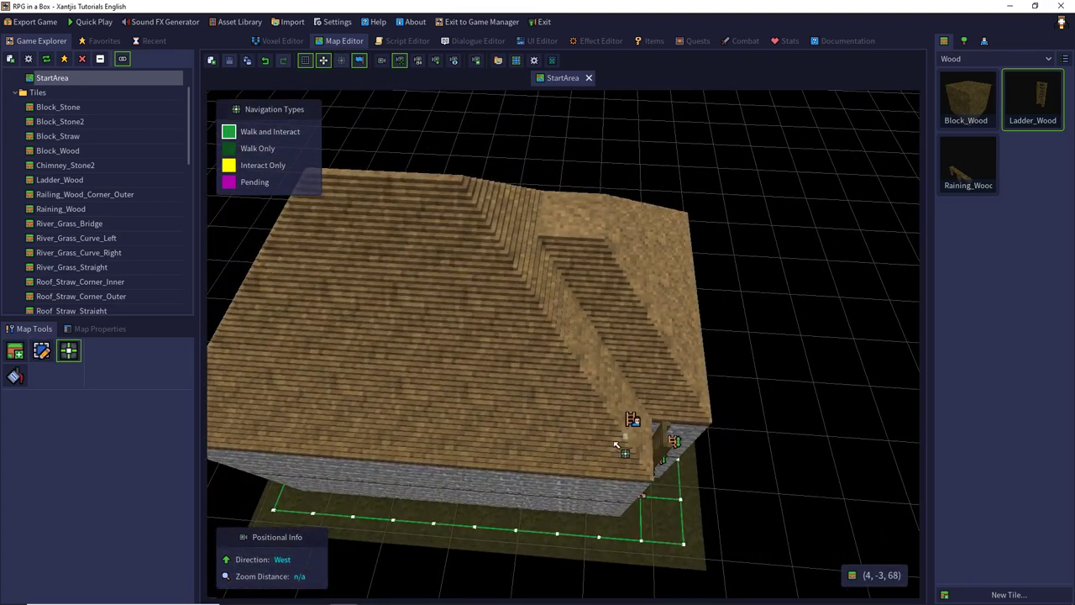
left_click_drag(620, 441, 299, 418)
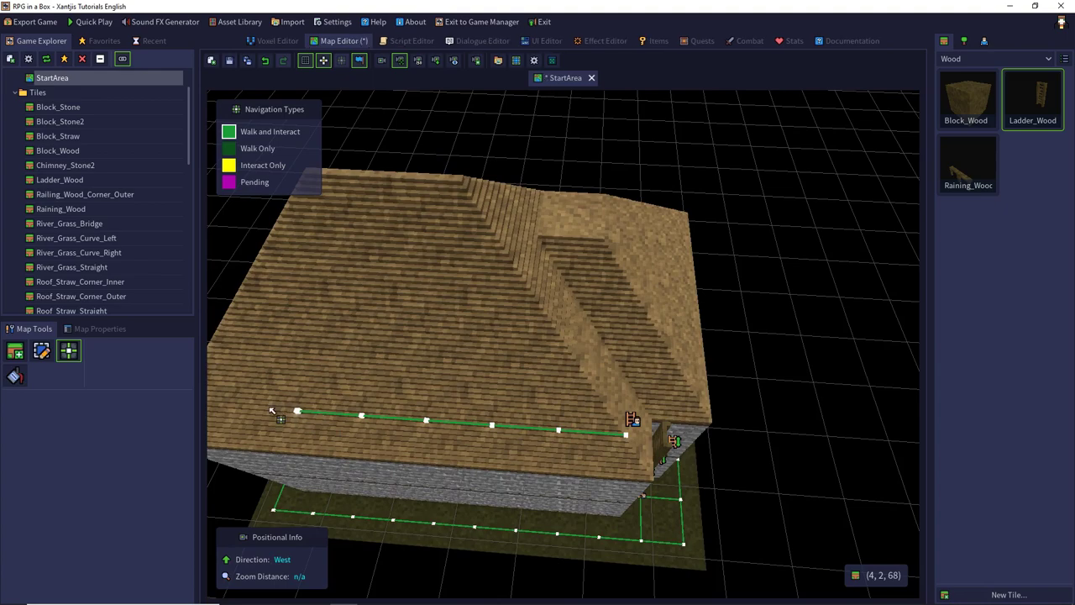
mouse_move(299, 418)
middle_mouse_down()
mouse_move(298, 379)
mouse_move(398, 420)
mouse_move(470, 417)
mouse_move(480, 405)
middle_mouse_up()
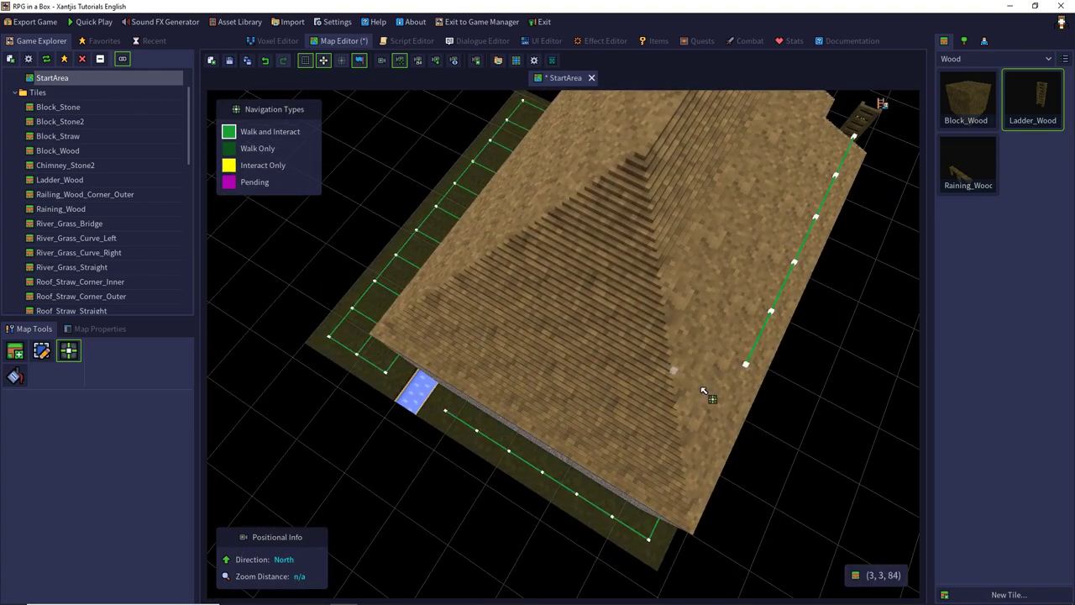
mouse_move(735, 376)
left_mouse_down()
mouse_move(686, 480)
mouse_move(497, 397)
left_mouse_up()
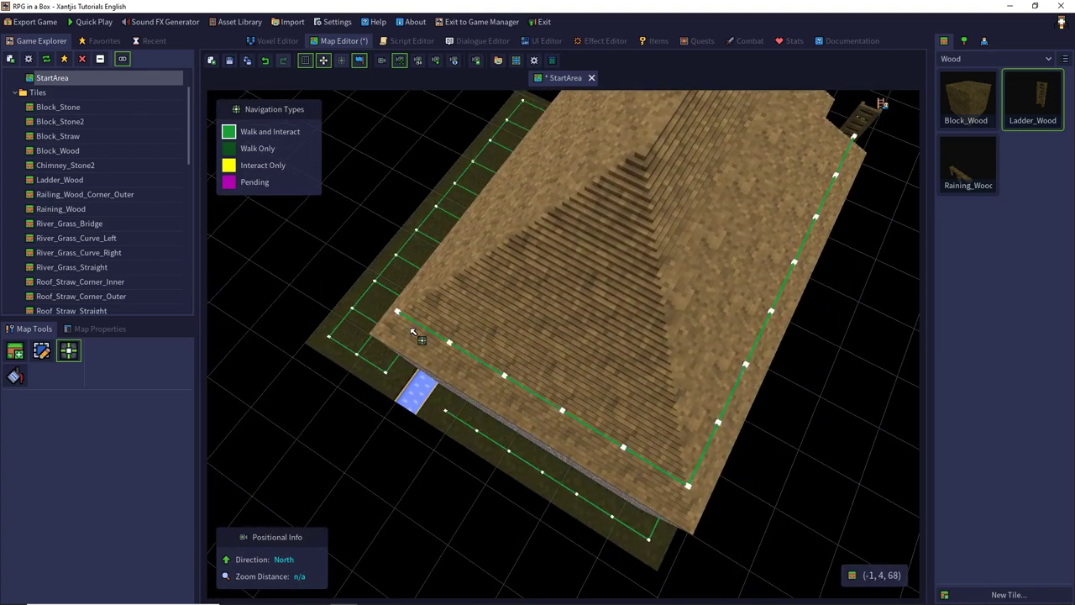
Continue the Walk and Interact path along the river-side eave and the last roof edge, closing the loop beside the ladder.
mouse_move(395, 324)
middle_mouse_down()
mouse_move(463, 312)
mouse_move(779, 311)
mouse_move(828, 372)
middle_mouse_up()
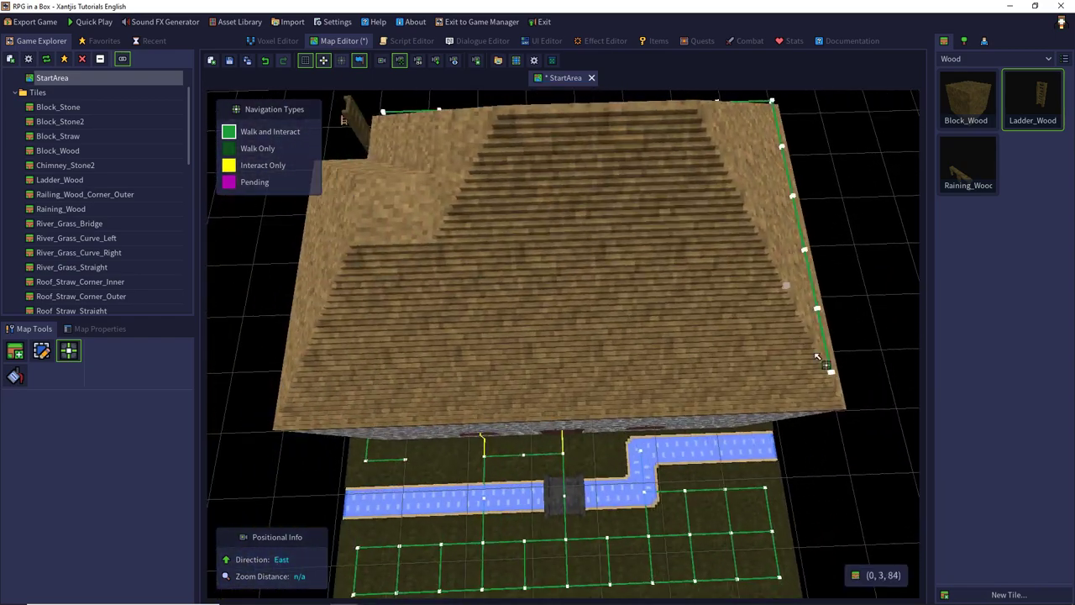
left_click_drag(828, 372, 358, 381)
middle_click_drag(359, 381, 725, 392)
mouse_move(741, 380)
left_mouse_down()
mouse_move(729, 430)
mouse_move(507, 462)
mouse_move(477, 401)
left_mouse_up()
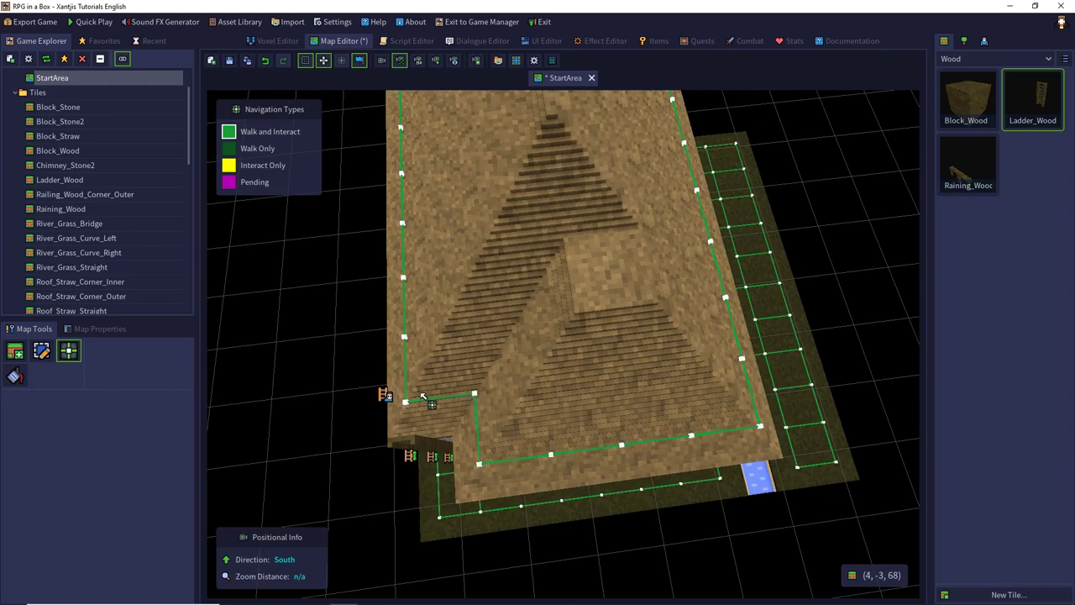
Add Walk and Interact navigation to the height-84 roof row above the ladder-side eave, and save the map.
middle_click_drag(431, 365, 633, 308)
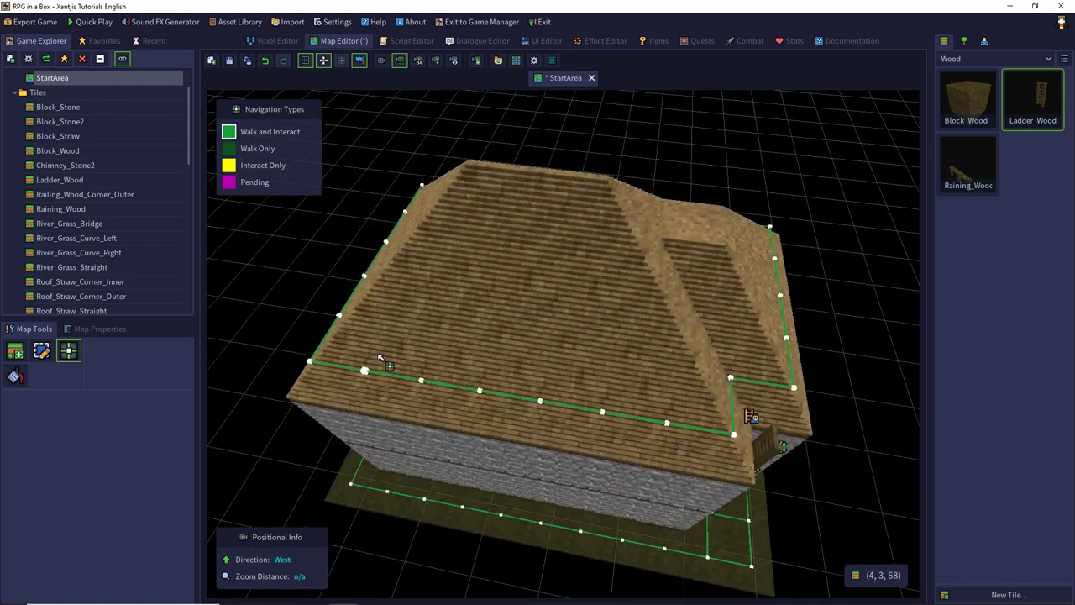
mouse_move(365, 334)
left_mouse_down()
mouse_move(589, 346)
mouse_move(732, 373)
mouse_move(708, 365)
mouse_move(683, 331)
mouse_move(545, 362)
mouse_move(365, 349)
left_mouse_up()
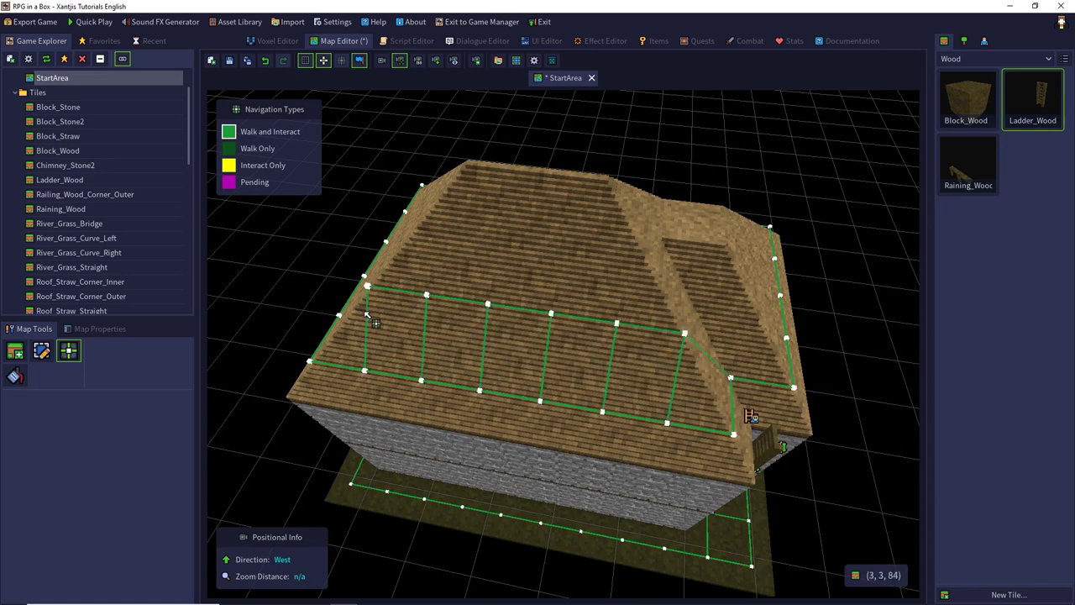
left_click(231, 64)
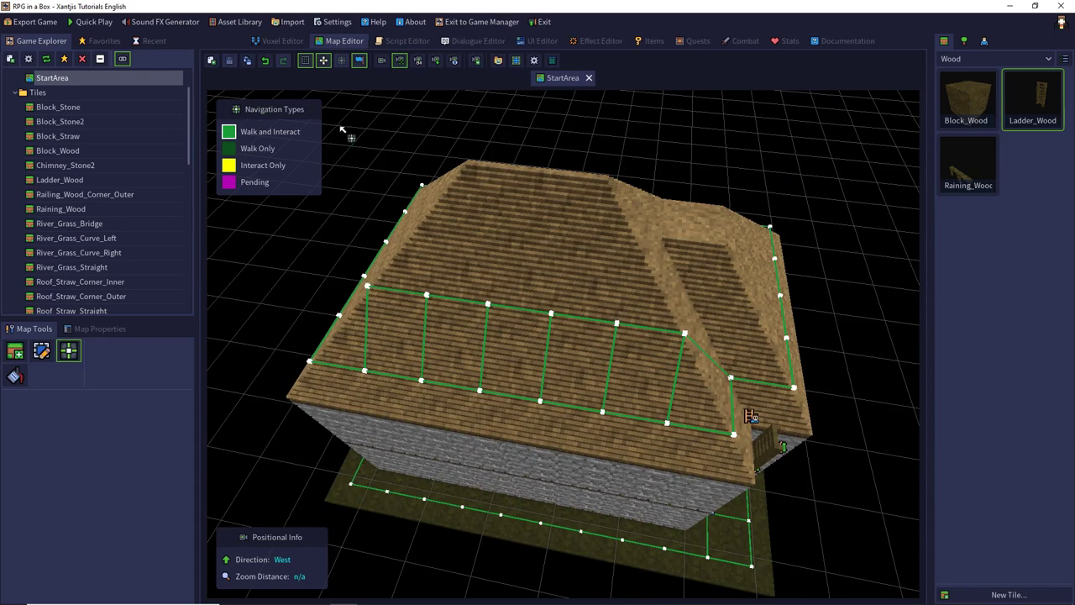
Playtest a new game by sending the character out through the front door onto the grass, and quit.
left_click(94, 22)
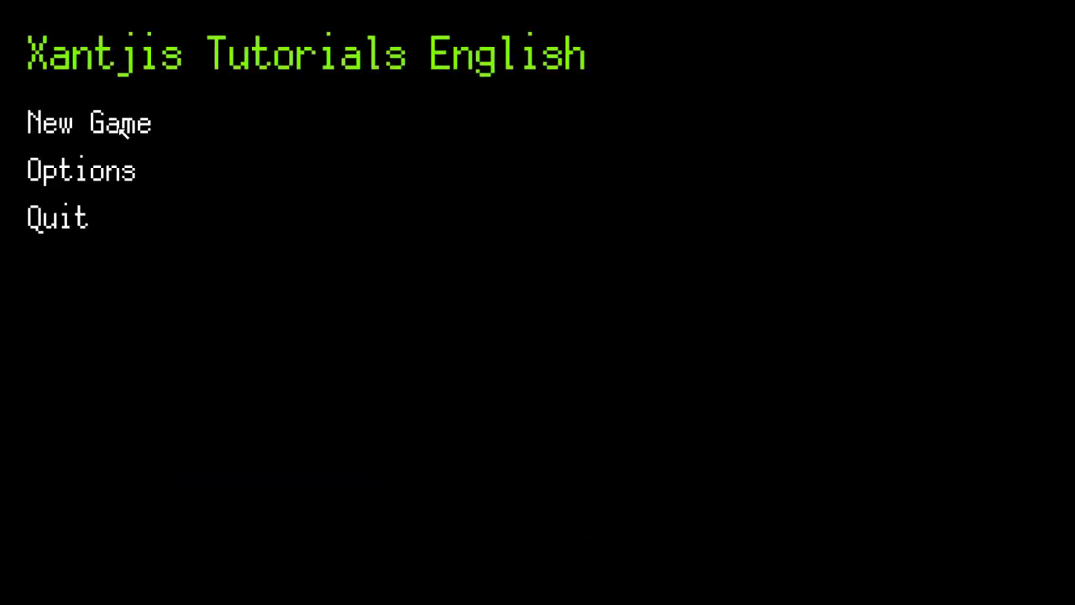
left_click(120, 132)
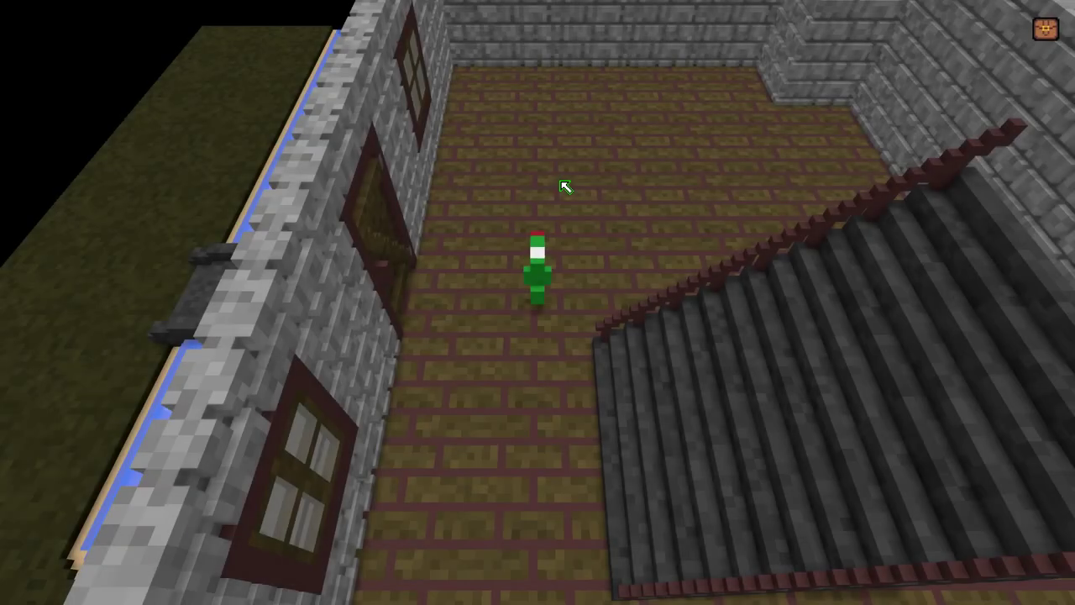
left_click(372, 232)
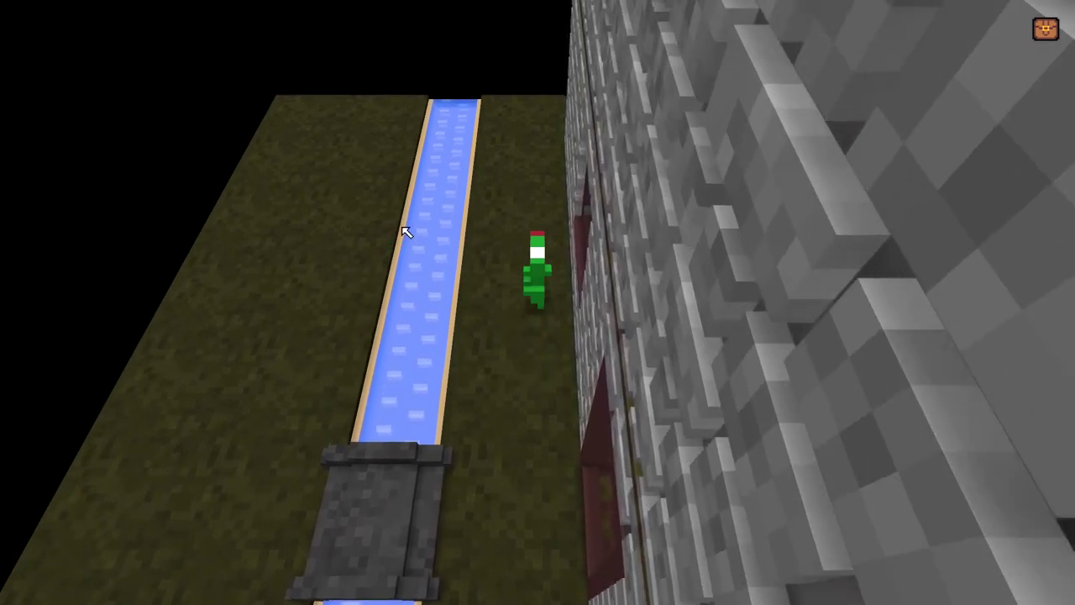
key("Escape")
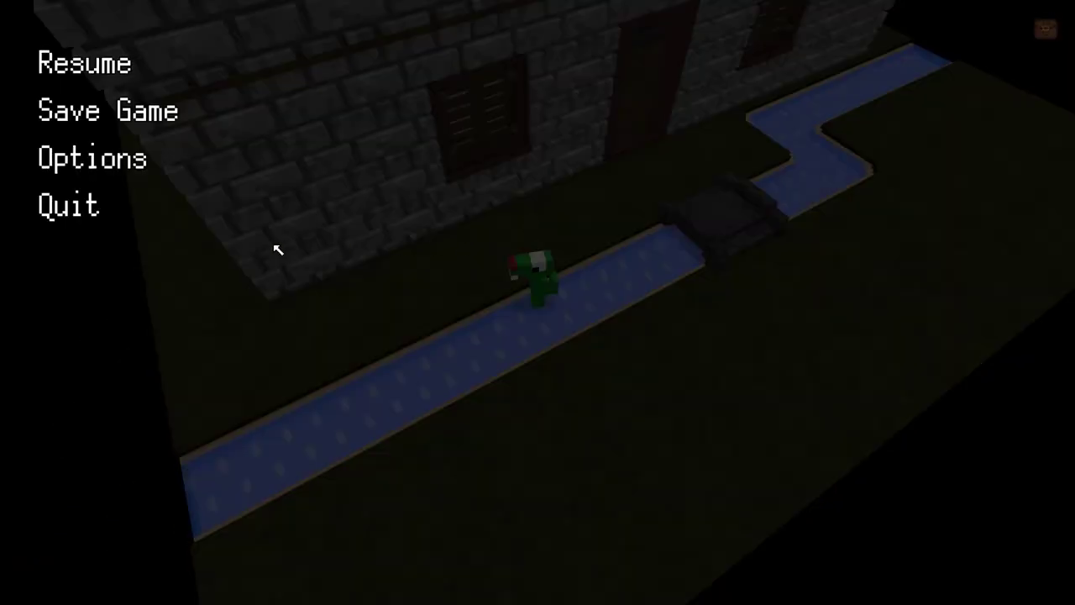
left_click(89, 210)
left_click(474, 324)
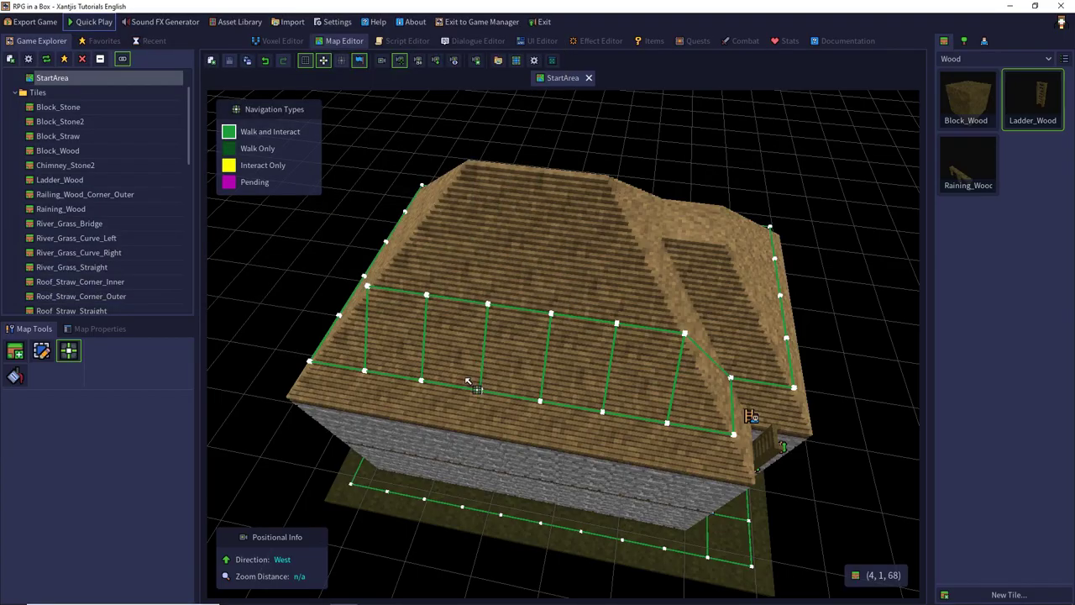
Fill the missing Walk and Interact tile on the grass strip between the house and the river, and save the map.
middle_click_drag(466, 378, 554, 273)
right_click_drag(555, 274, 906, 286)
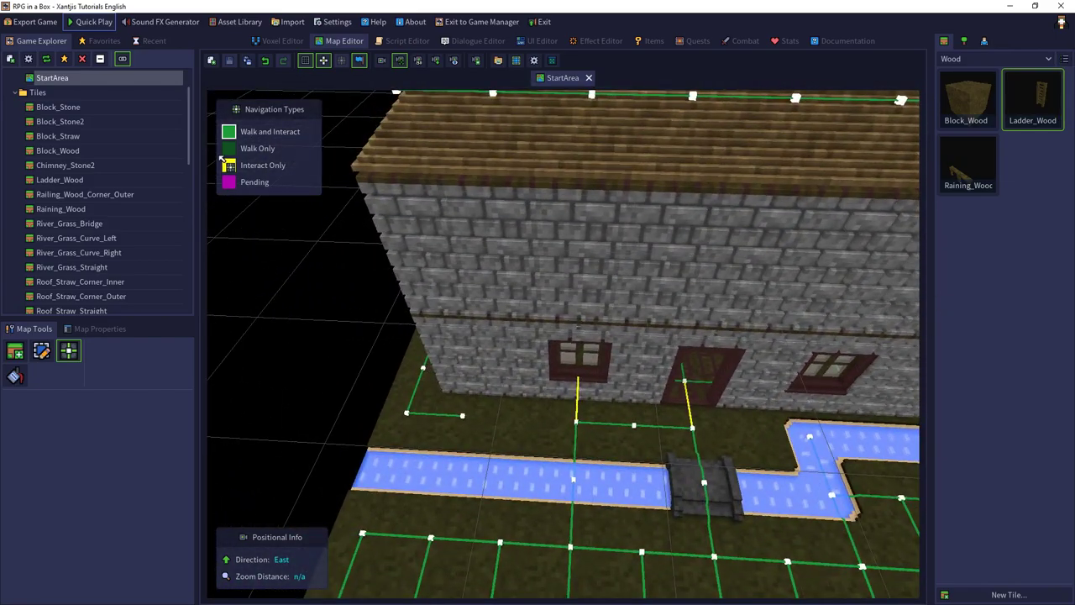
left_click(485, 424)
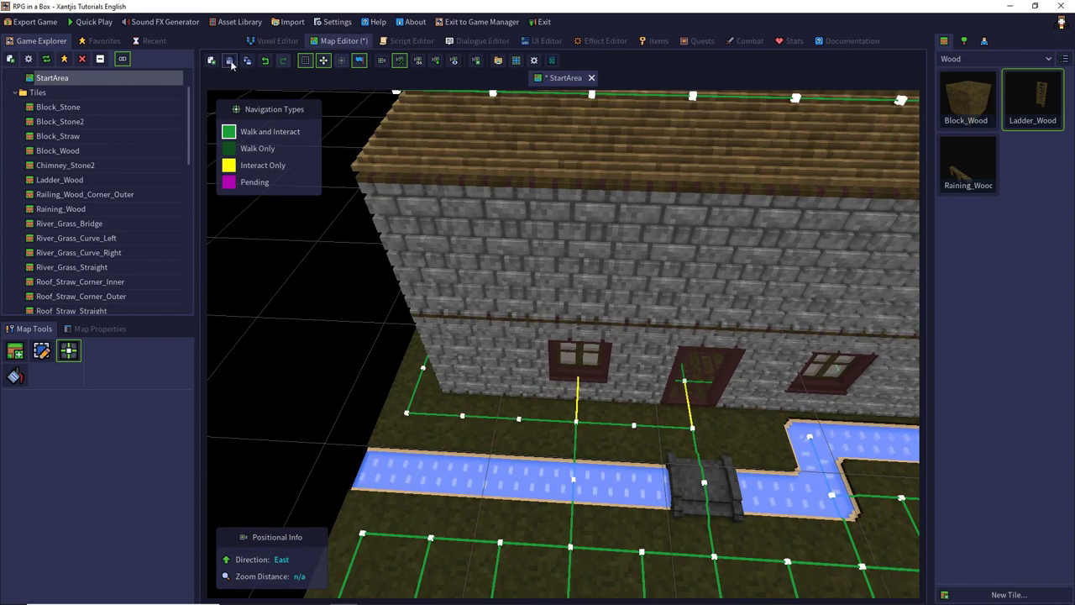
Playtest a new game by leading the character out of the house and around the corner to the exterior ladder.
left_click(74, 23)
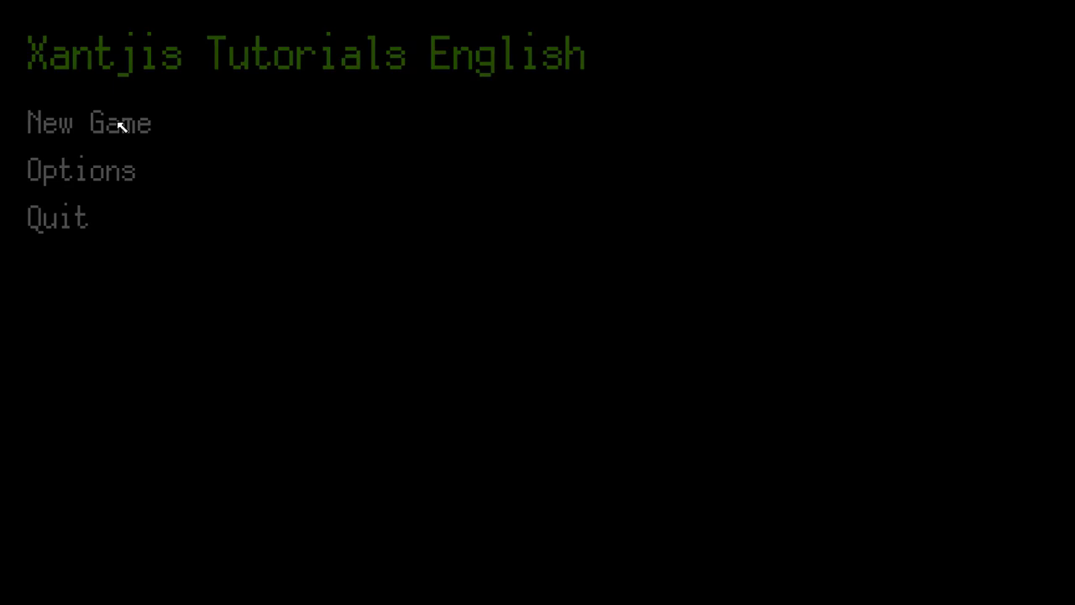
left_click(120, 123)
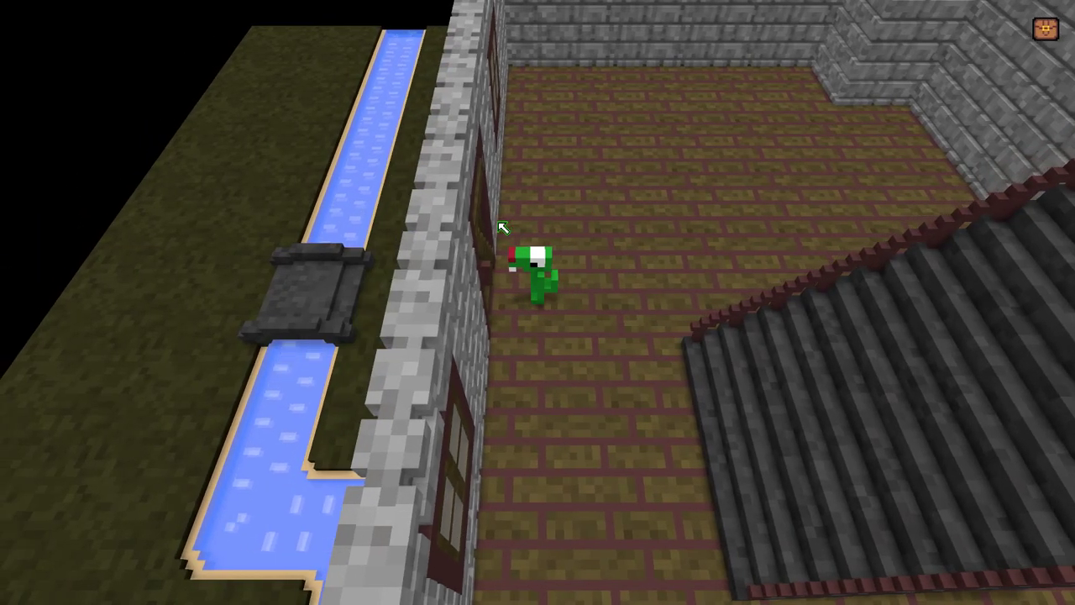
left_click(492, 233)
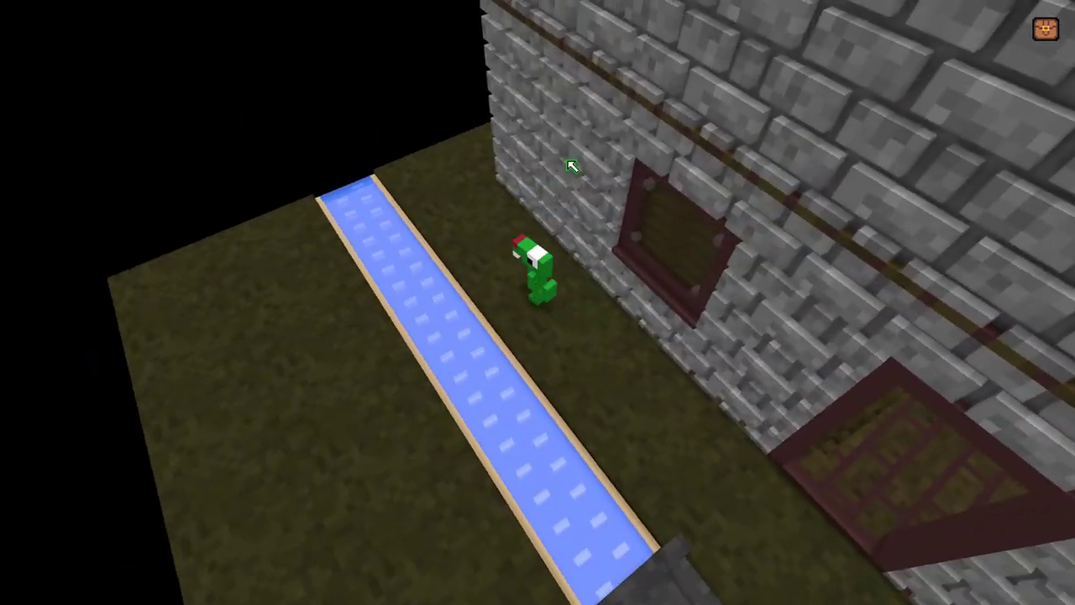
left_click_drag(572, 166, 757, 119)
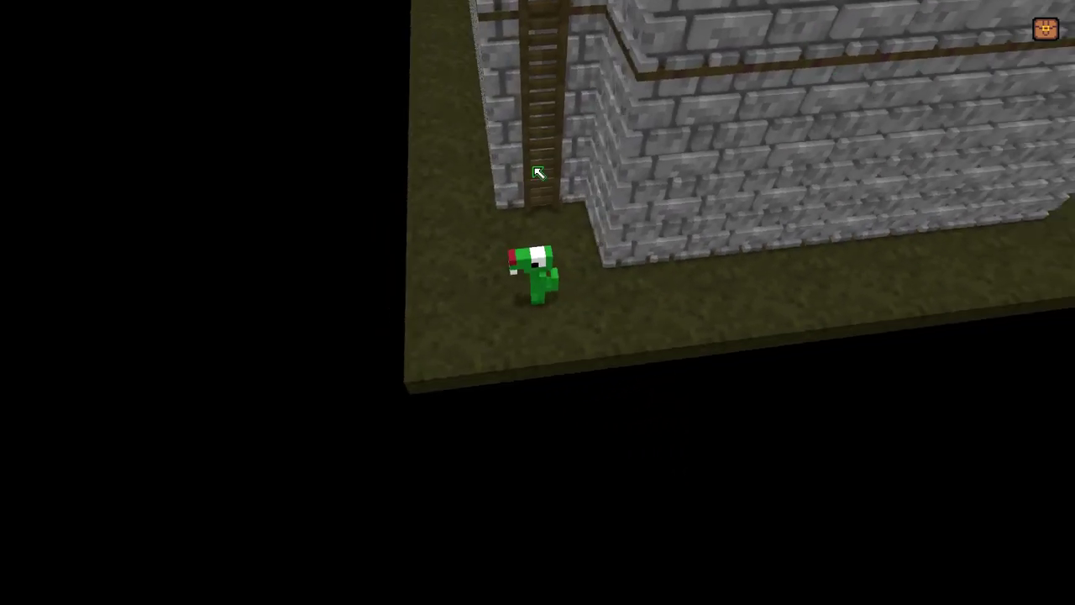
left_click(538, 173)
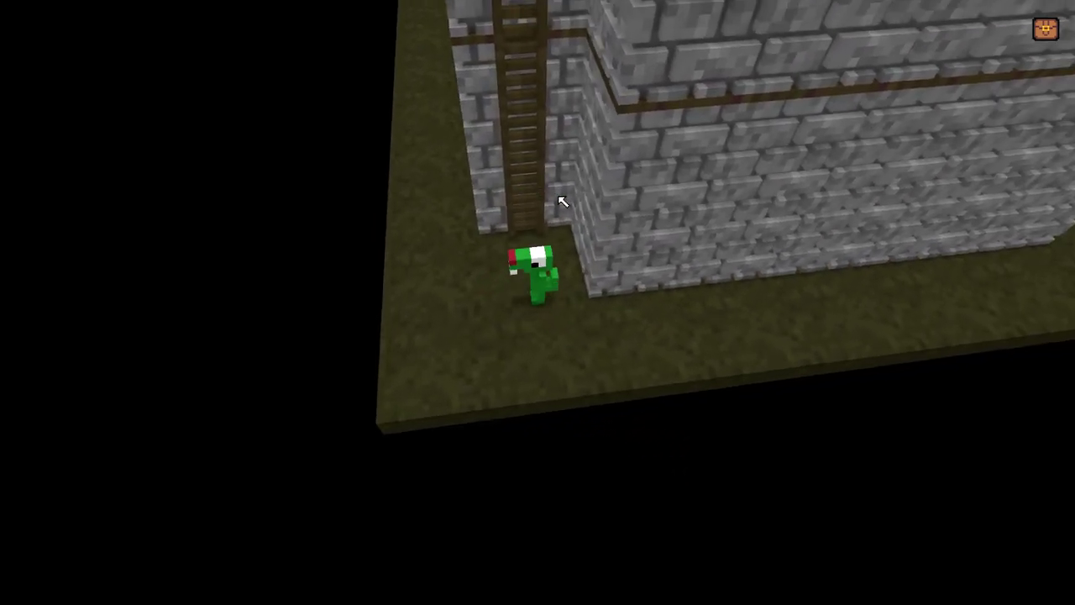
Try to climb the exterior ladder with the character, and quit the playtest.
key("Down")
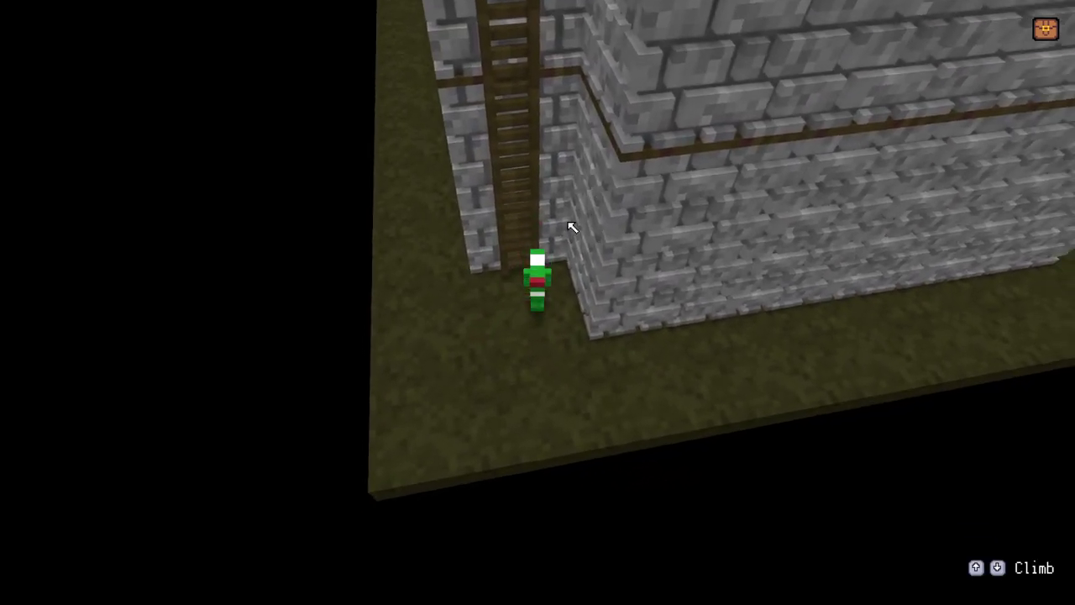
key("Left")
middle_click_drag(501, 219, 605, 192)
key("Right")
key("Left")
key("Escape")
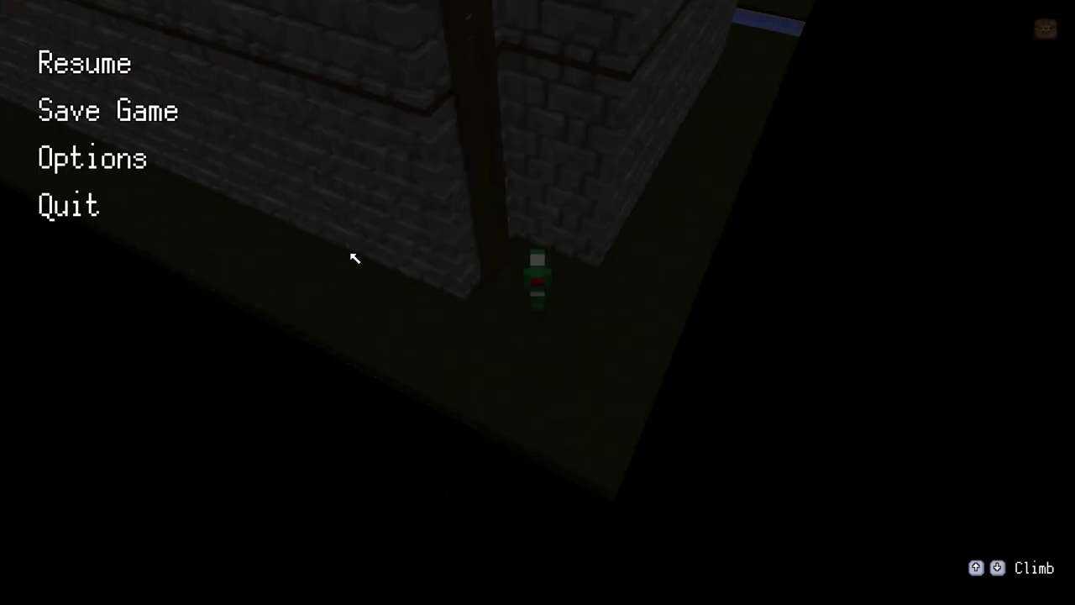
left_click(93, 210)
left_click(480, 329)
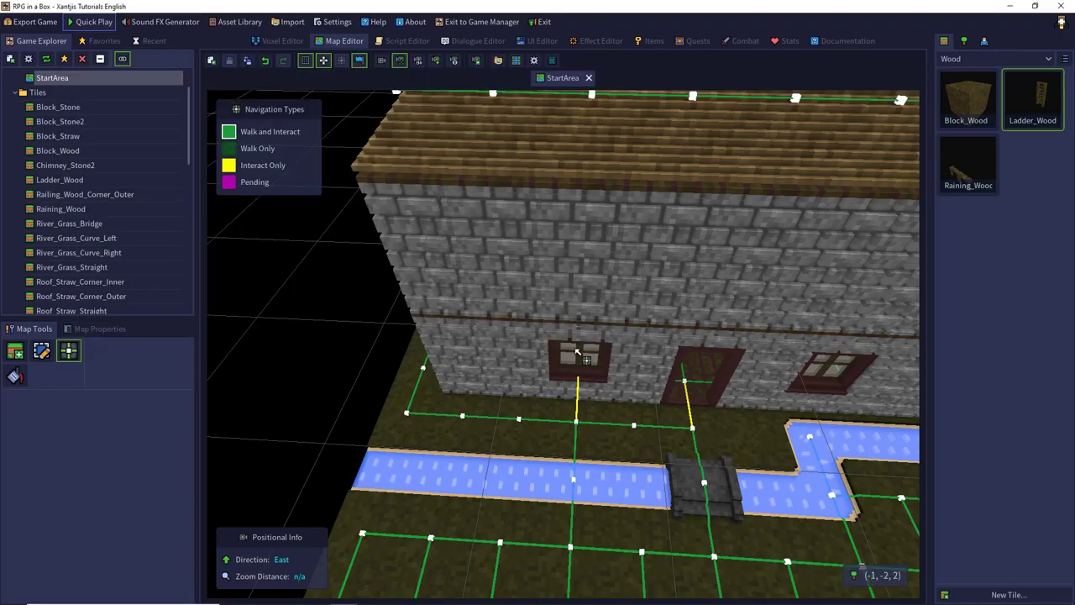
In the game configuration, select the Standard camera type, turn off the experimental Free Movement option, and apply the settings.
key("a")
key("d")
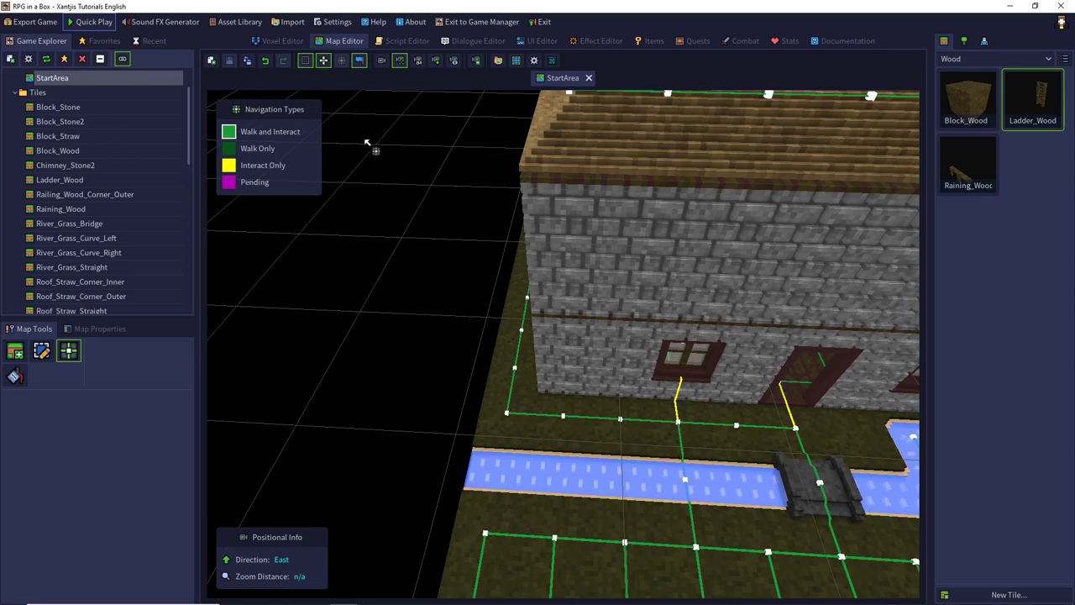
left_click(30, 58)
left_click(558, 233)
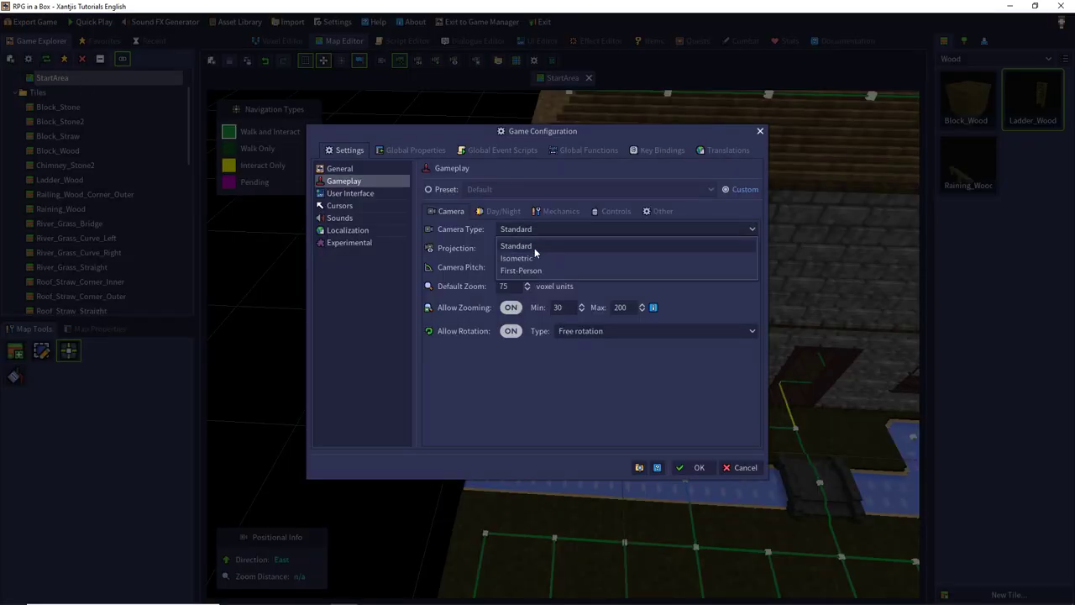
left_click(528, 245)
left_click(395, 241)
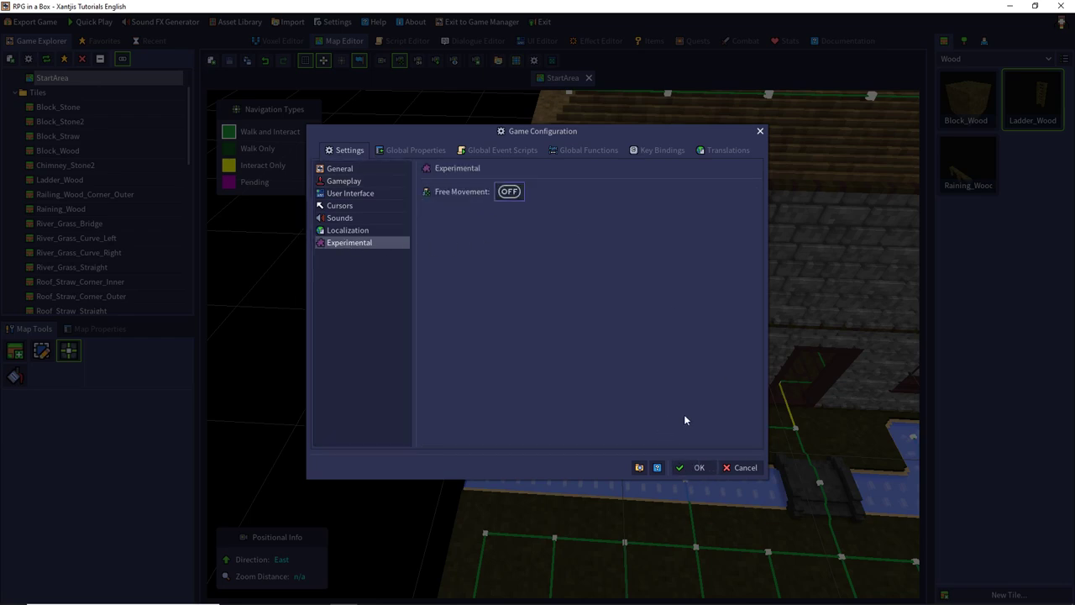
left_click(696, 468)
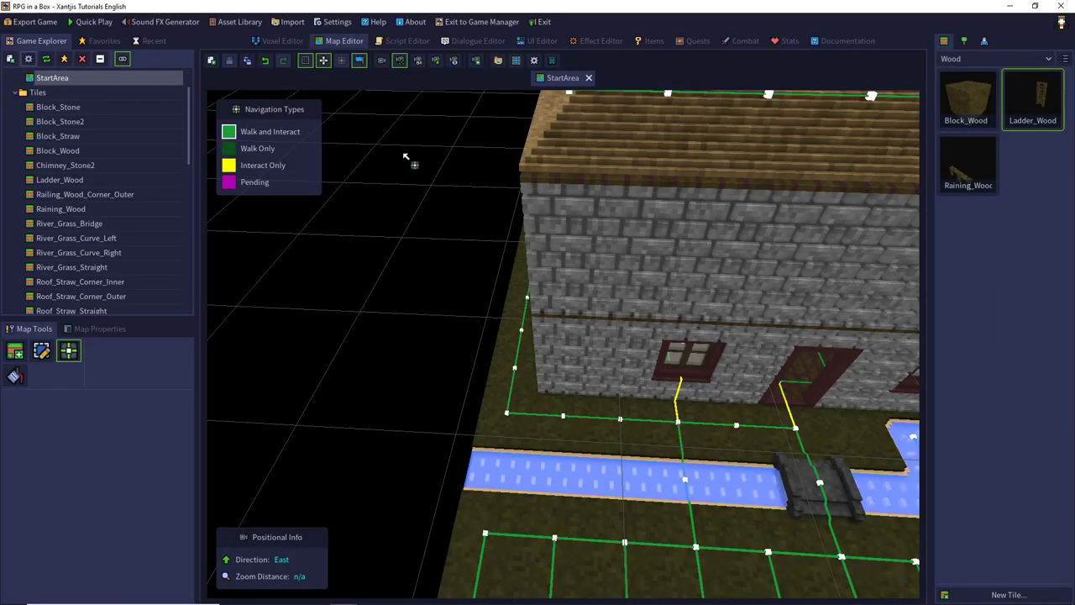
Start a new playtest, open the front door, and walk the character around the house to the exterior ladder.
left_click(94, 22)
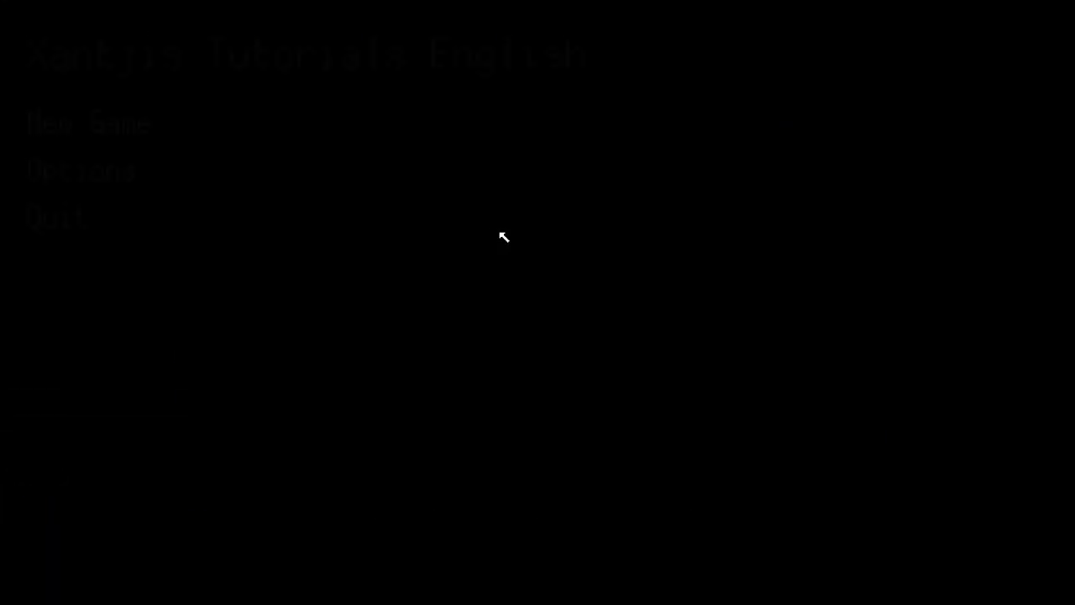
left_click(91, 124)
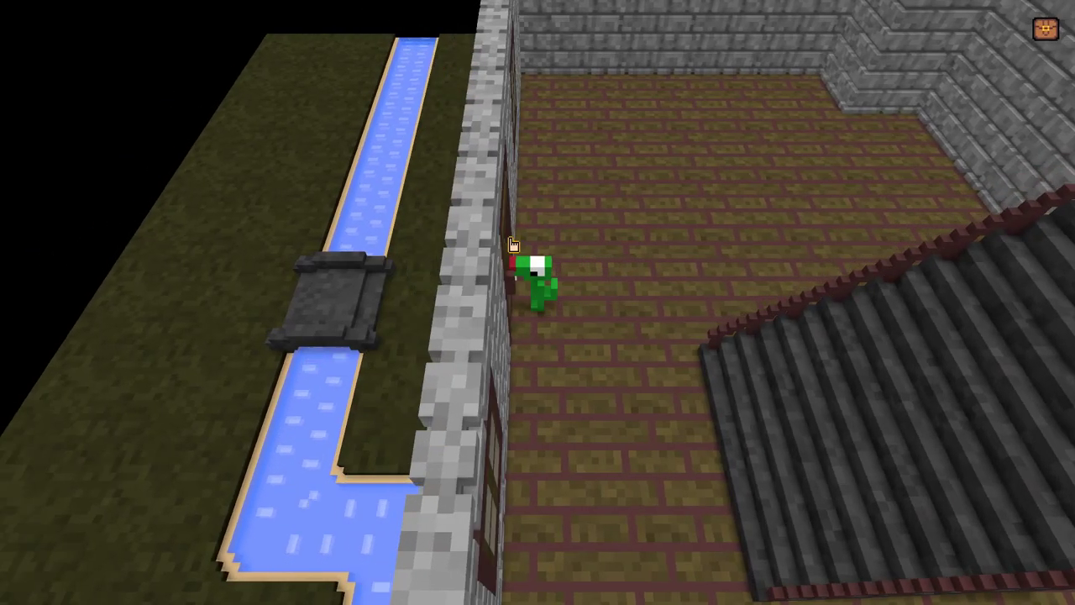
left_click(511, 240)
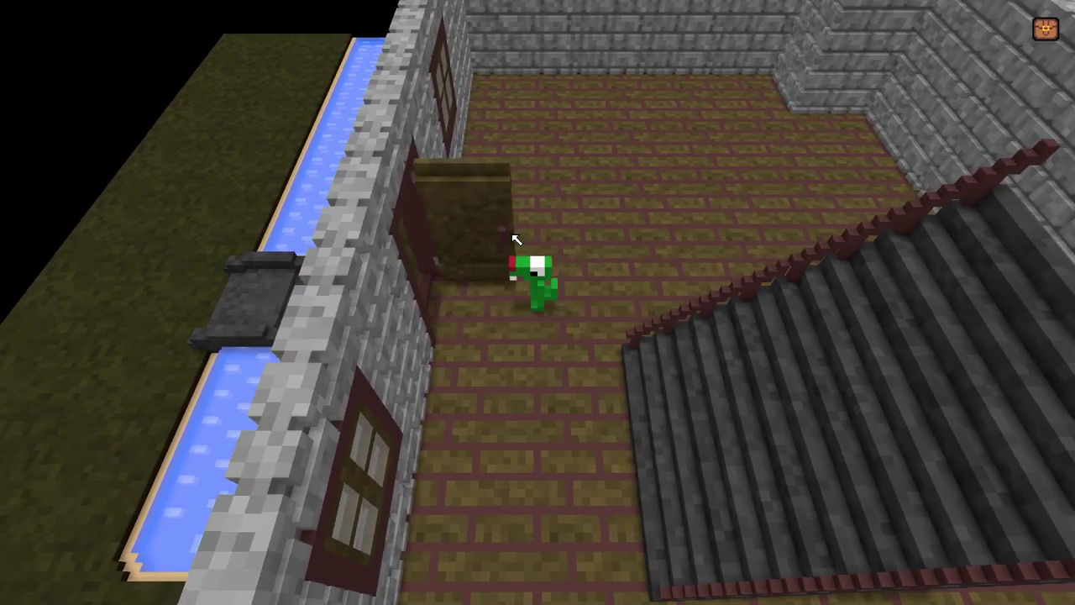
key("a")
key("w")
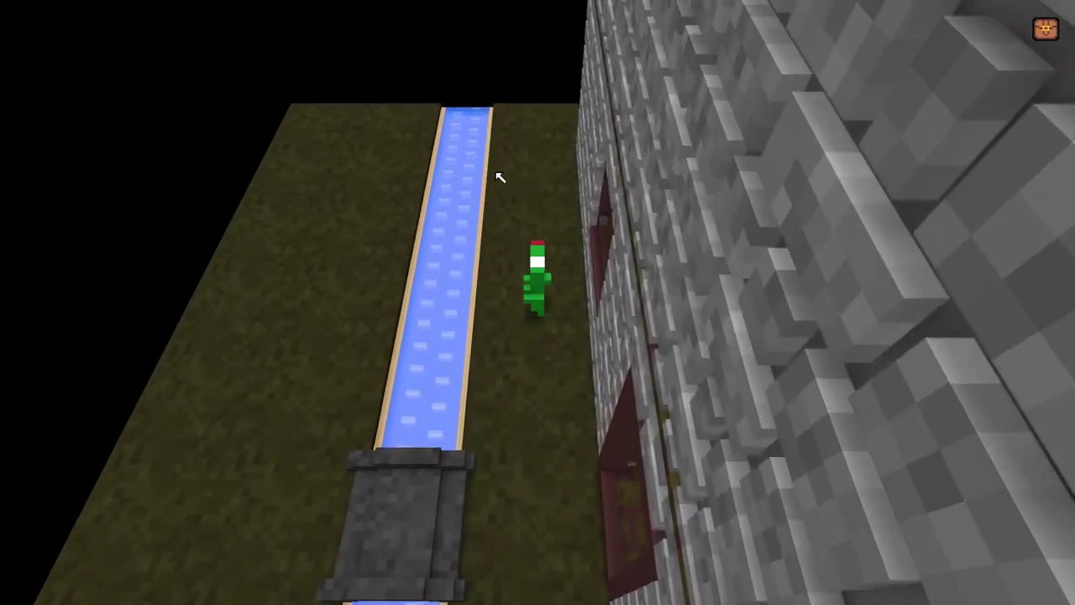
right_click_drag(502, 175, 676, 154)
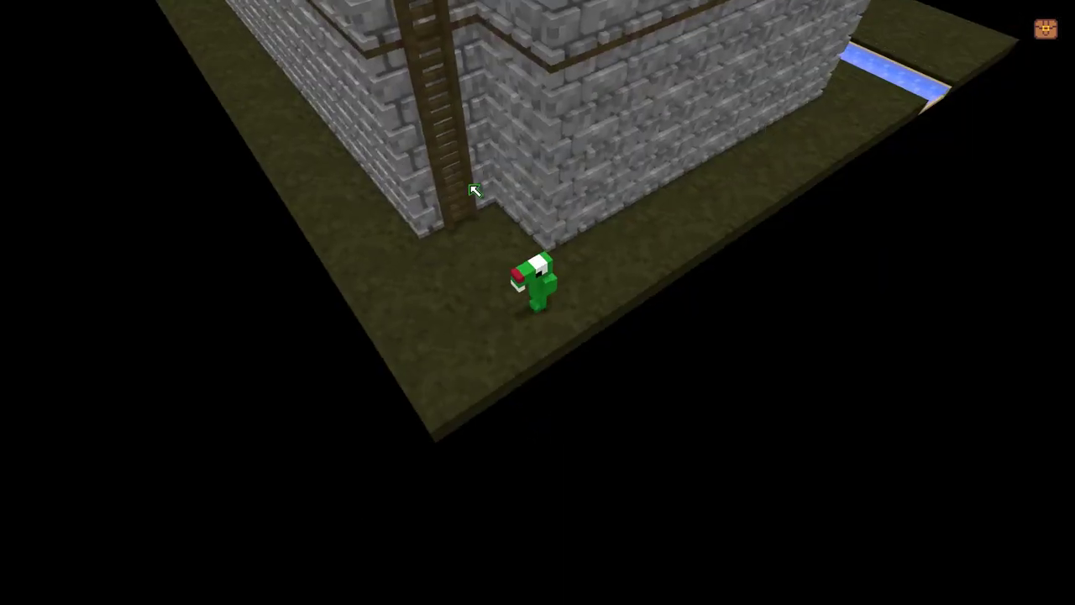
Test climbing the exterior ladder up to the roof and back down again.
left_click(474, 190)
key("Up")
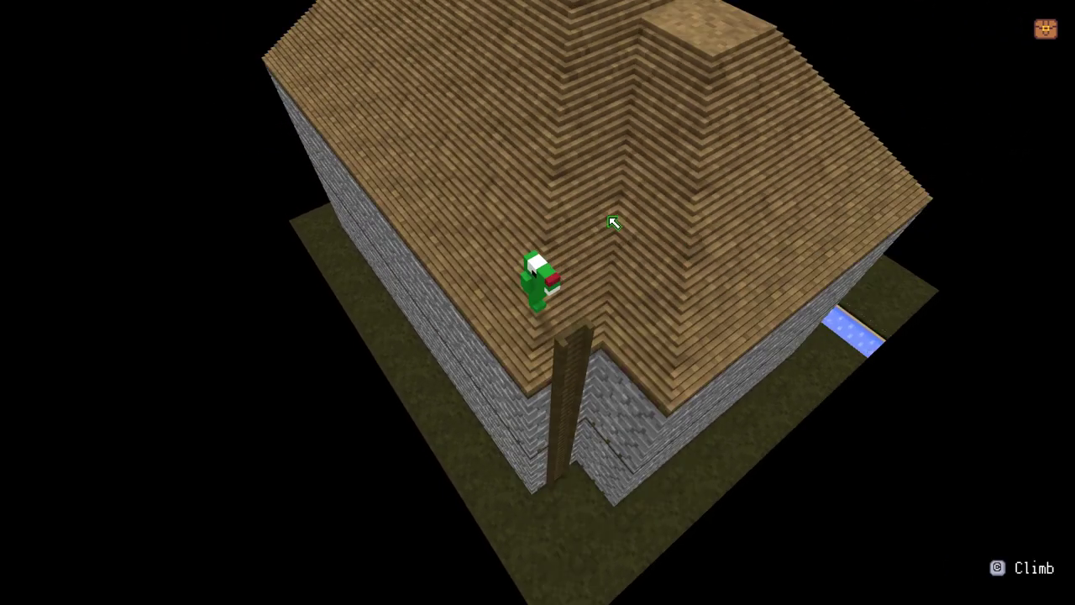
left_click(567, 362)
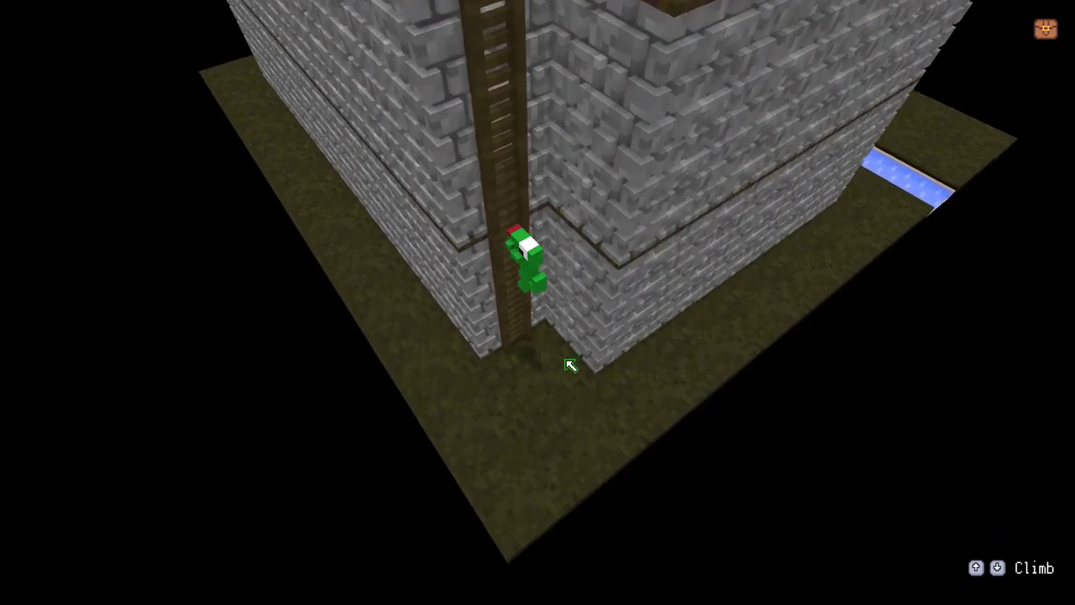
Quit the playtest and confirm the exit.
key("Escape")
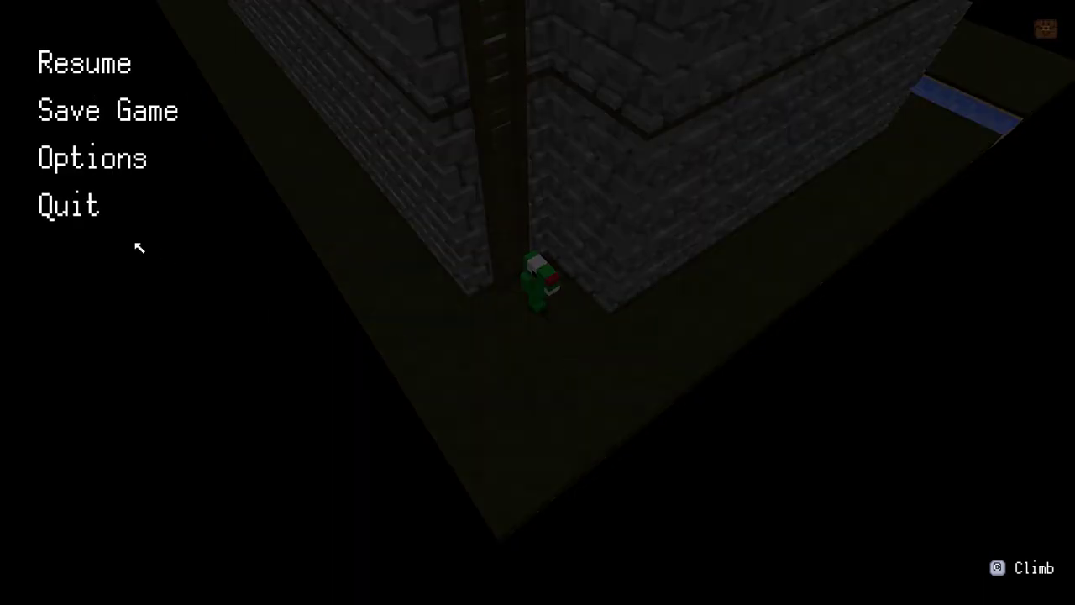
left_click(97, 210)
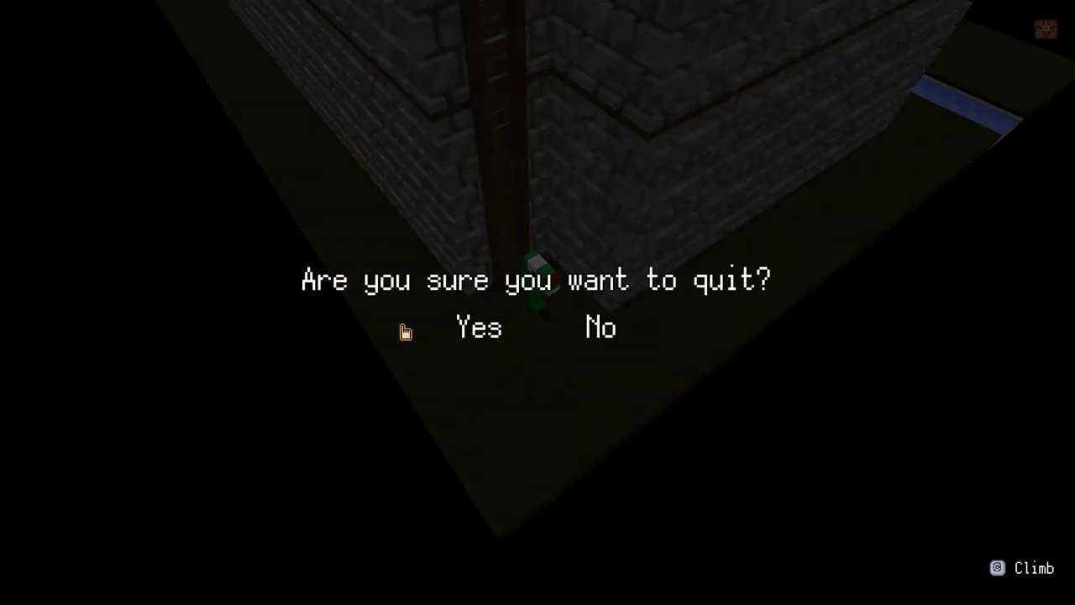
left_click(462, 323)
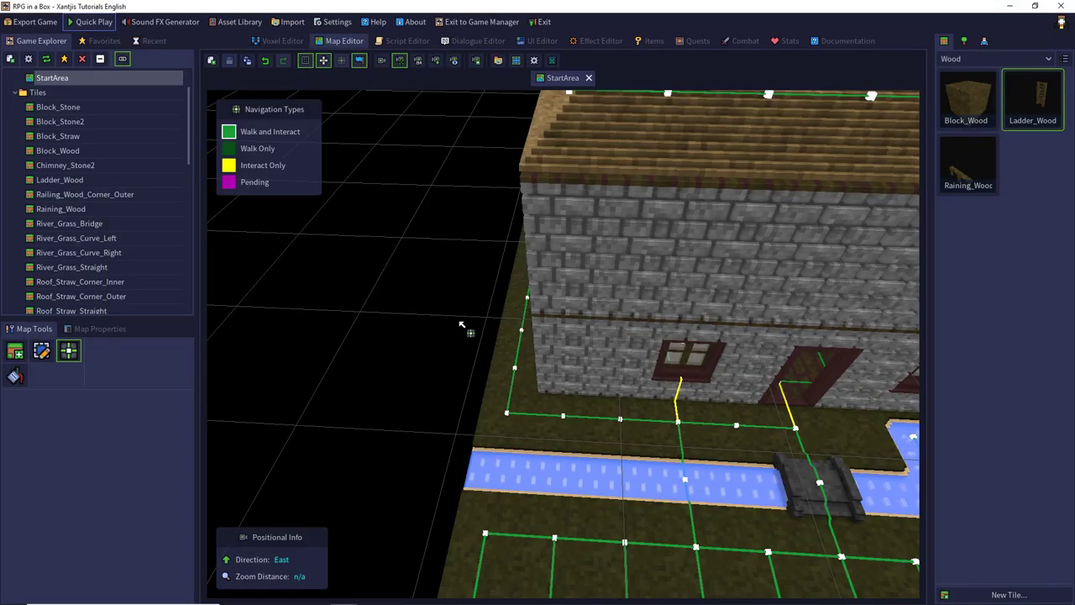
Open the Rex character model in the Voxel Editor and view it from its side.
left_click(984, 40)
left_click(970, 99)
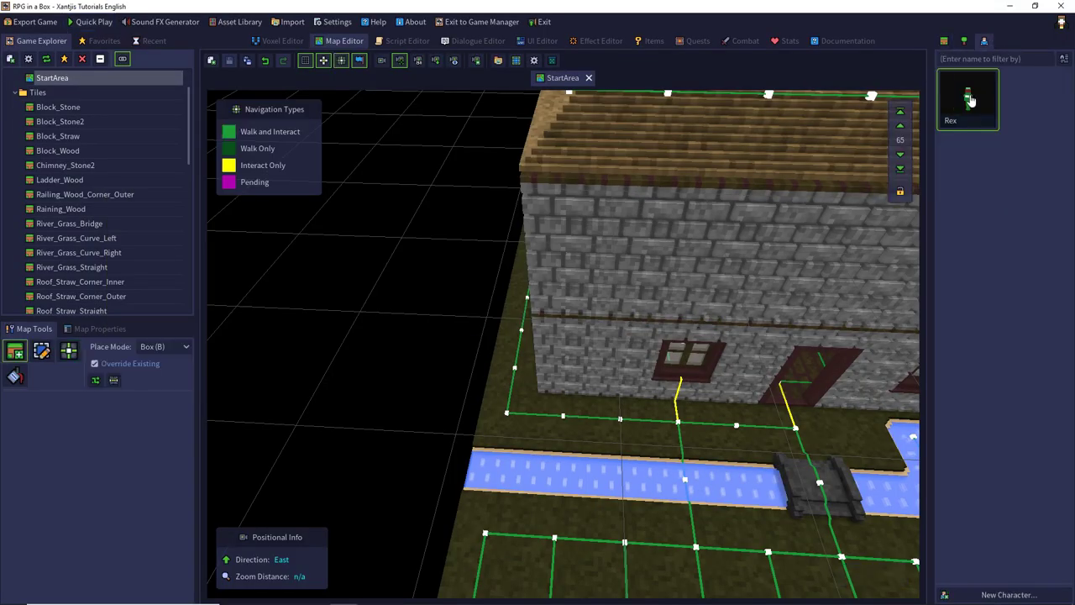
double_click(971, 100)
middle_click_drag(568, 386, 648, 419)
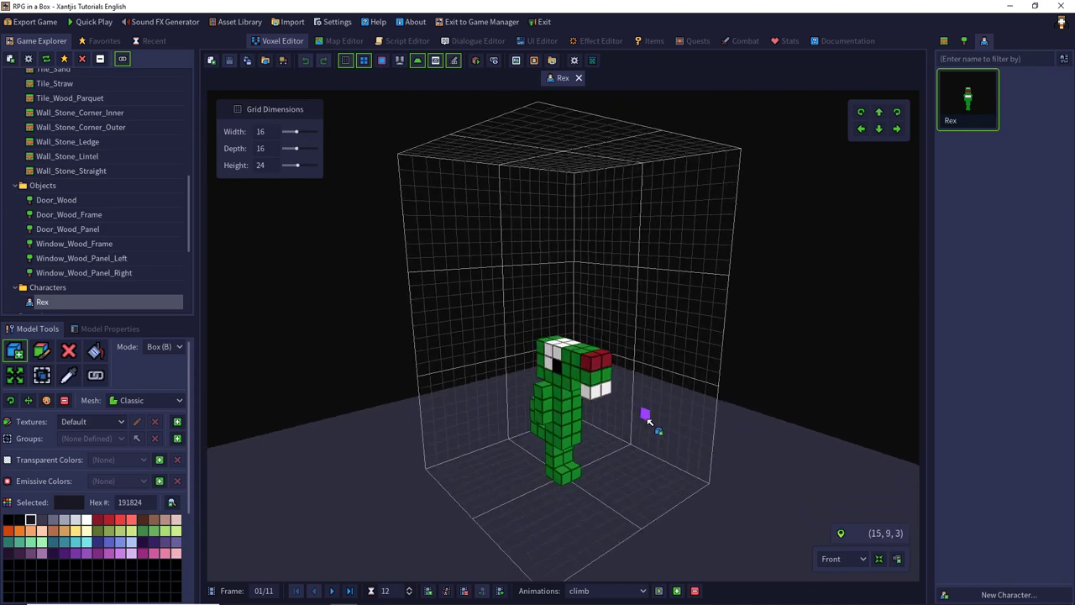
right_click_drag(648, 420, 679, 451)
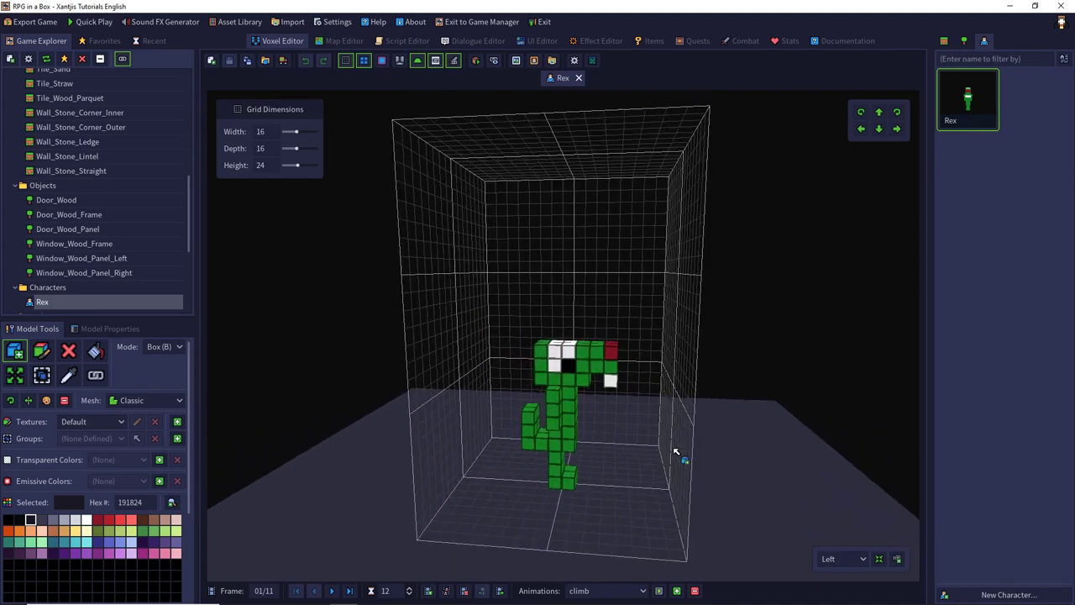
Preview Rex's climb animation from the side, and stop the playback.
left_click(633, 592)
left_click(606, 582)
left_click(659, 590)
left_click(637, 592)
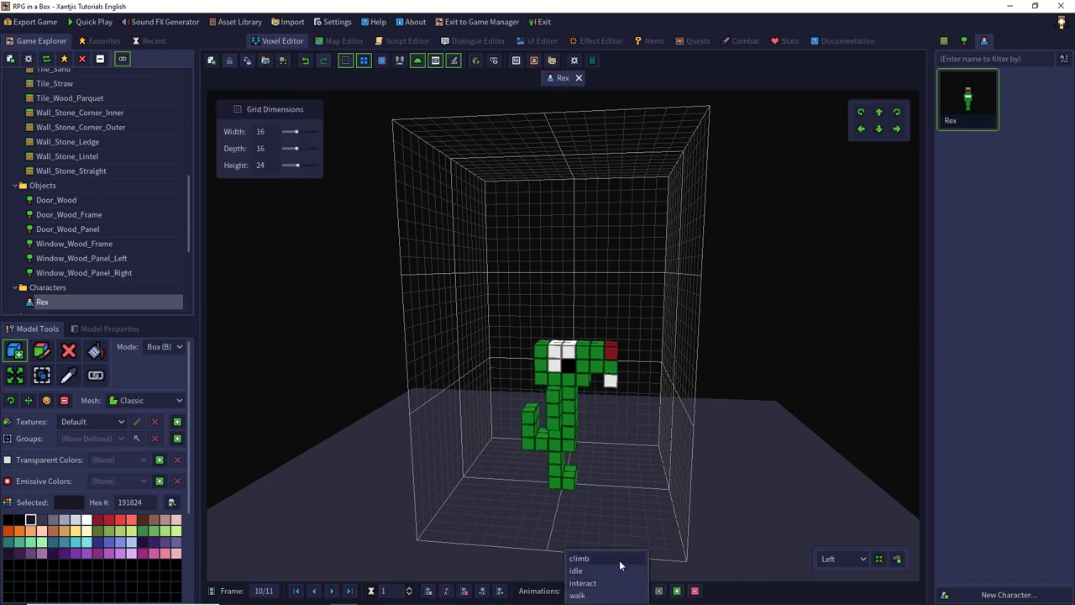
left_click(642, 559)
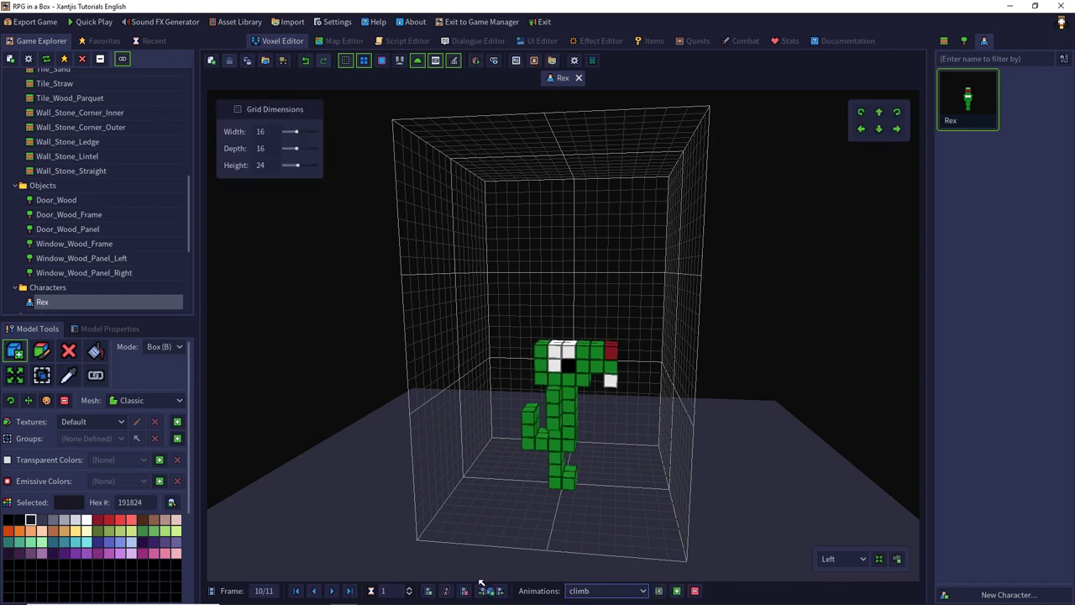
left_click(658, 593)
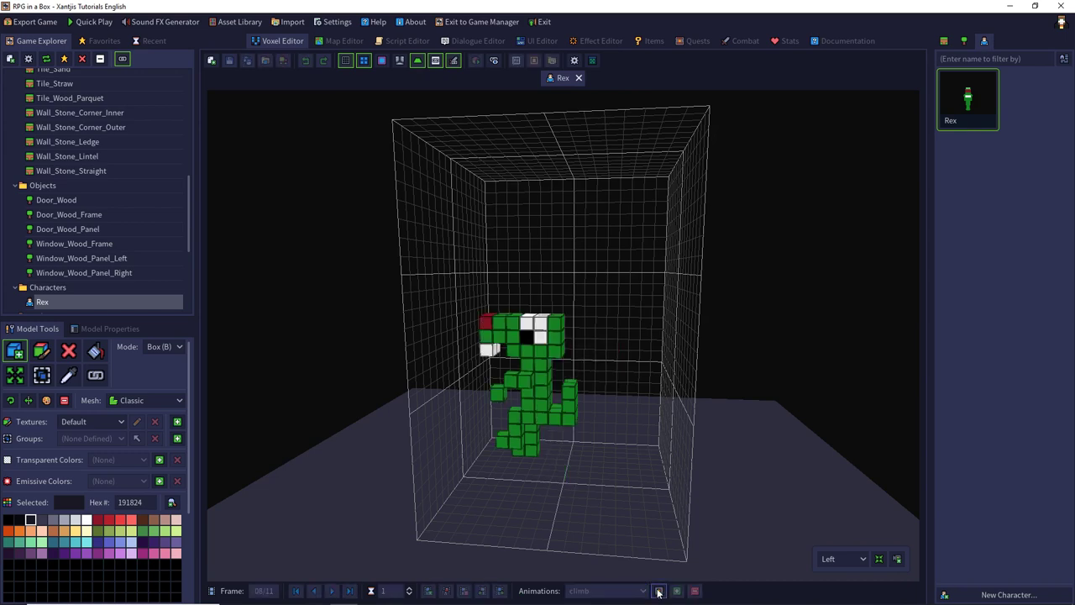
middle_click_drag(654, 455, 688, 446)
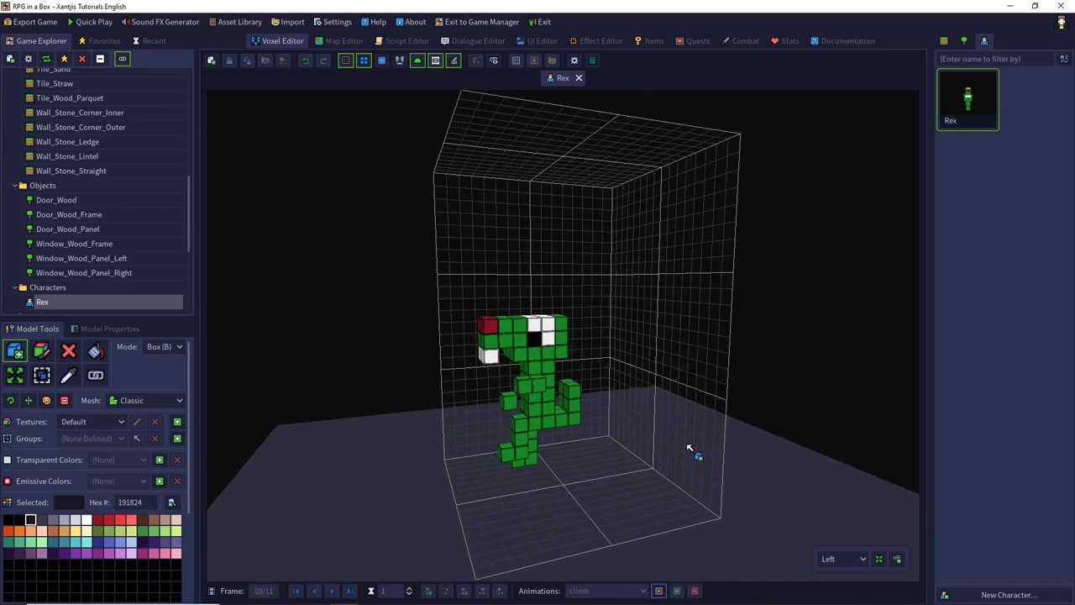
middle_click_drag(688, 446, 678, 450)
right_click_drag(679, 452, 665, 504)
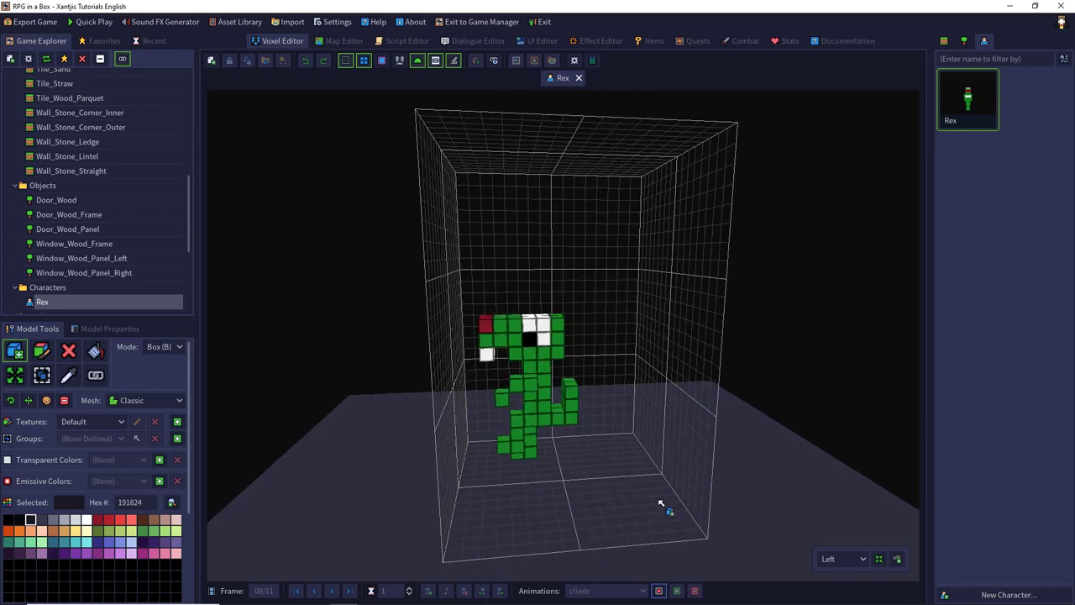
left_click(658, 591)
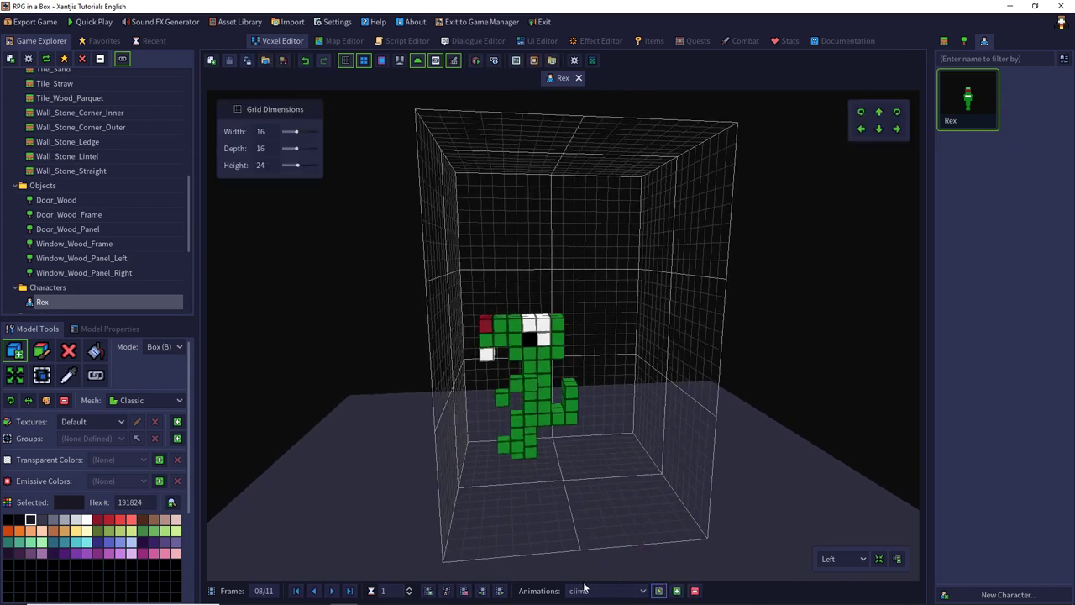
Preview Rex's idle animation, and close the character model.
left_click(585, 591)
left_click(587, 570)
left_click(658, 590)
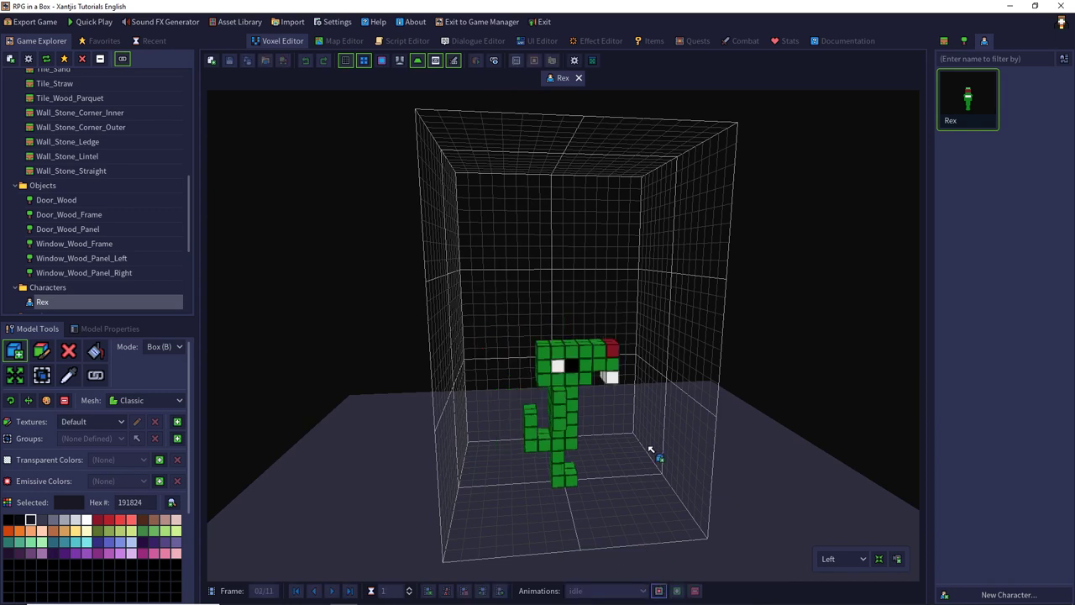
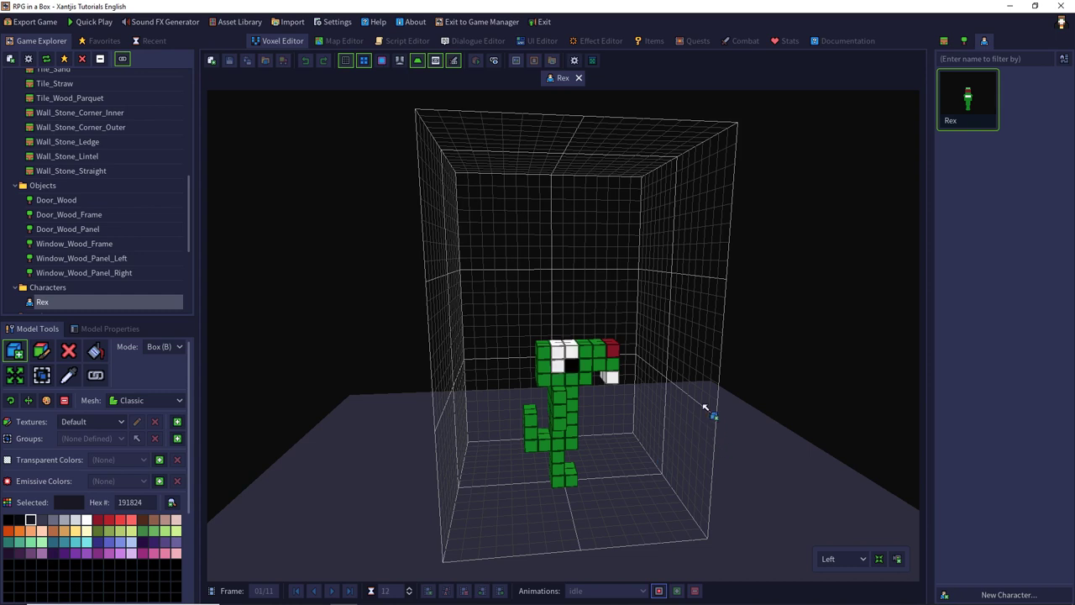
left_click(579, 79)
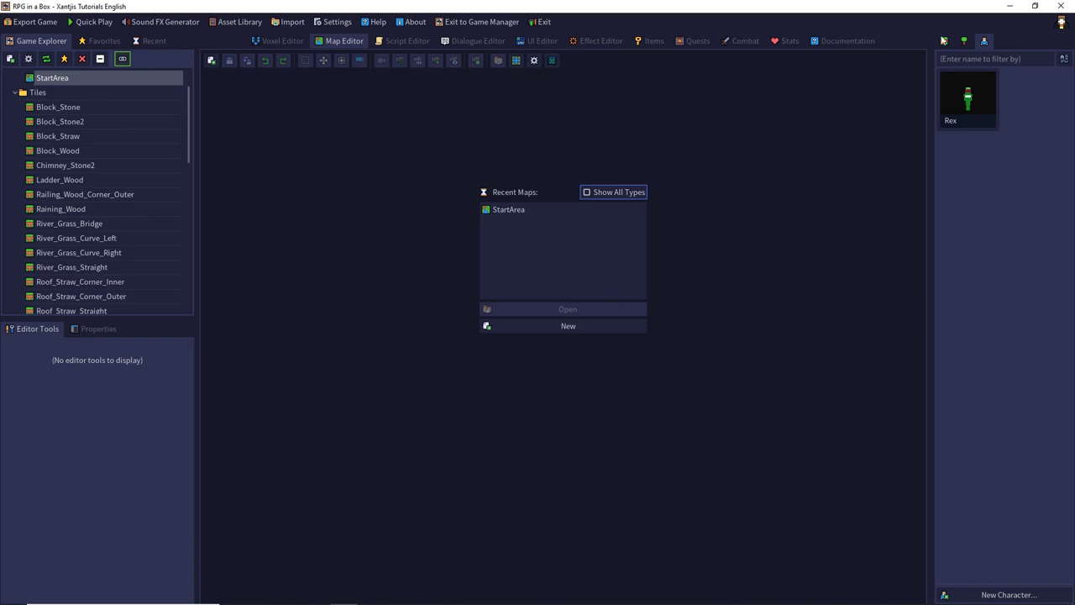
Open the Chimney_Stone2 tile model and examine its hollow top and stepped underside.
left_click(943, 40)
double_click(958, 229)
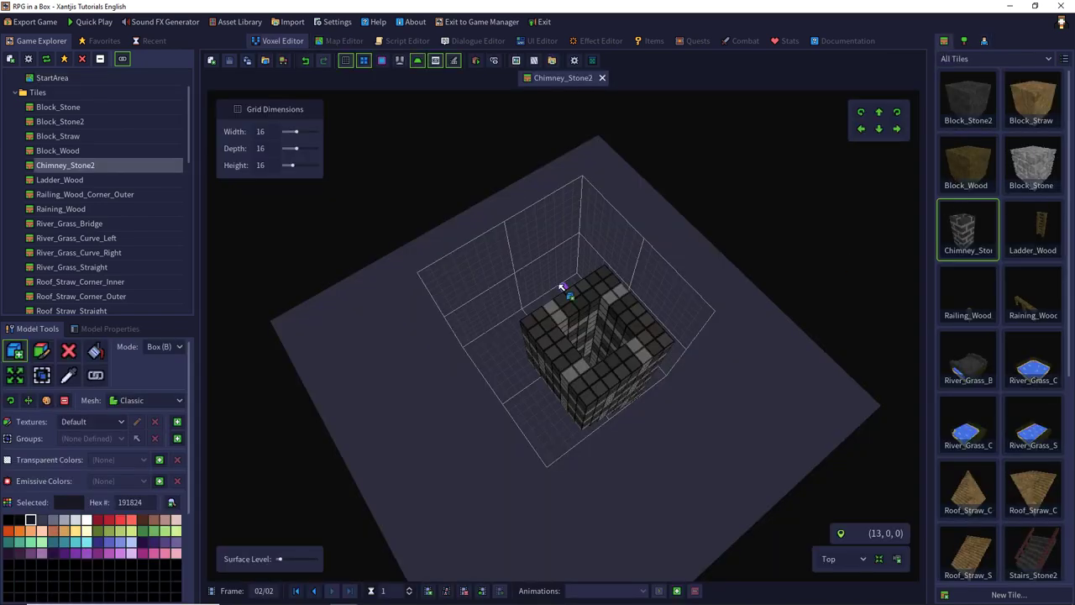
scroll(535, 324, "up", 3)
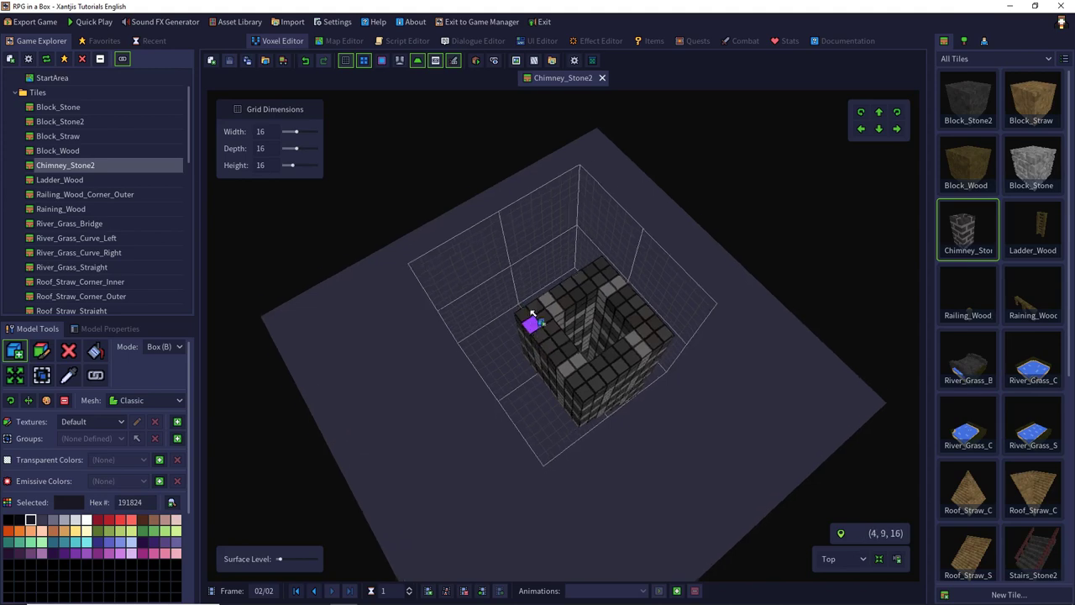
middle_click_drag(532, 314, 518, 244)
right_click_drag(546, 378, 548, 257)
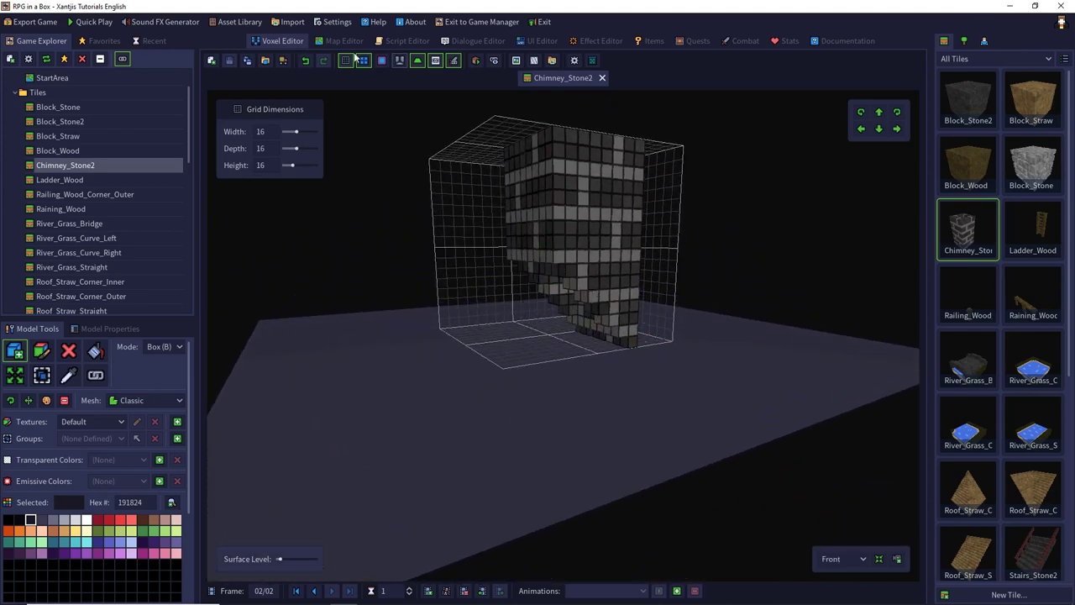
Reopen the StartArea map in the Map Editor.
left_click(331, 42)
double_click(507, 210)
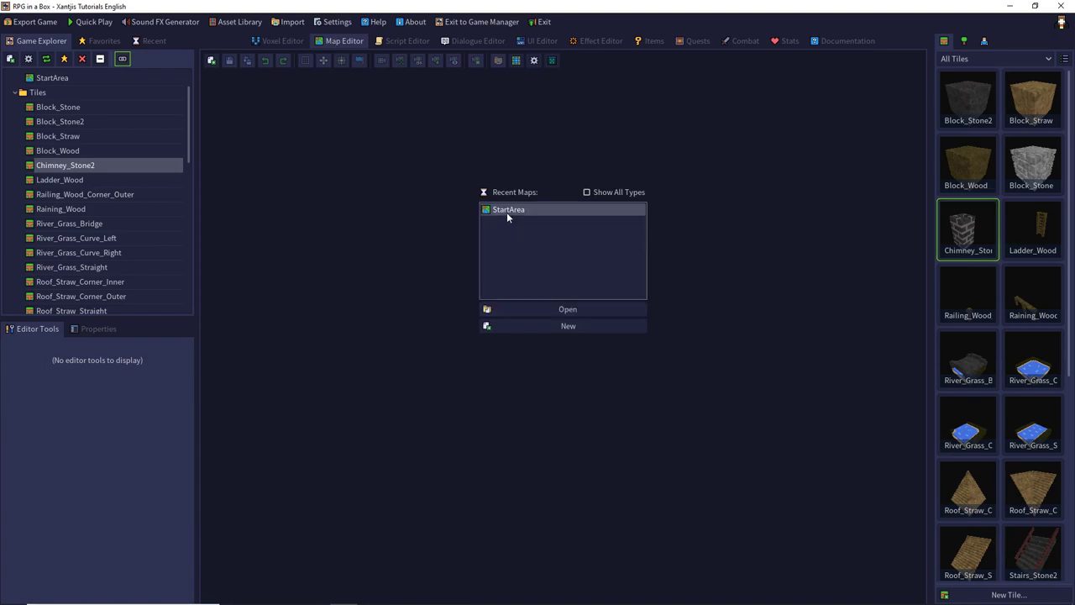
scroll(470, 259, "down", 8)
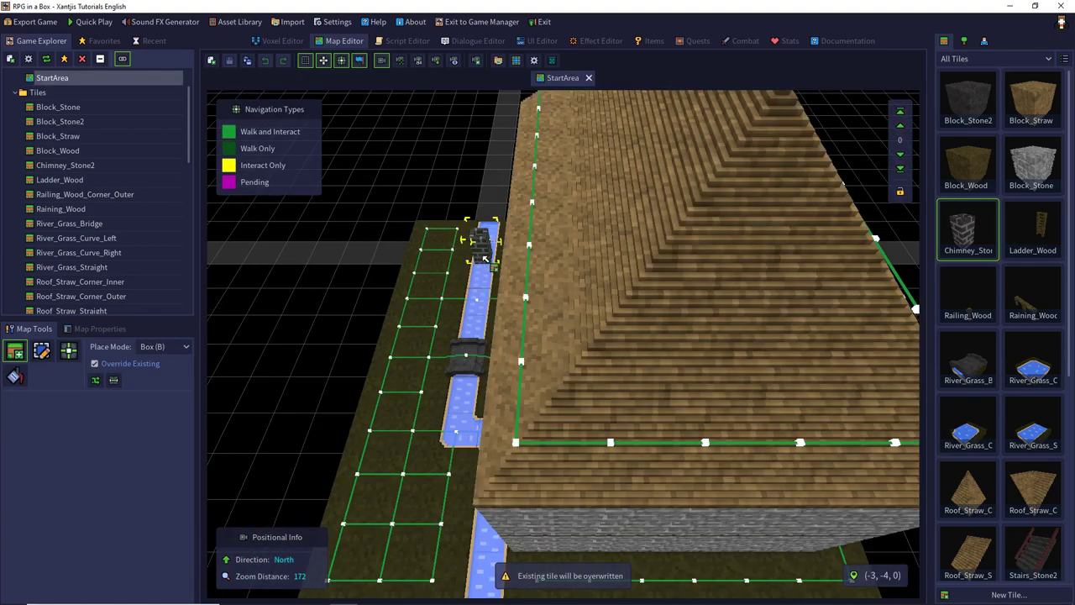
Raise the placement height to 84 to bring the Chimney_Stone2 tile up to the house roof.
middle_click_drag(719, 254, 584, 244)
right_click_drag(585, 243, 571, 316)
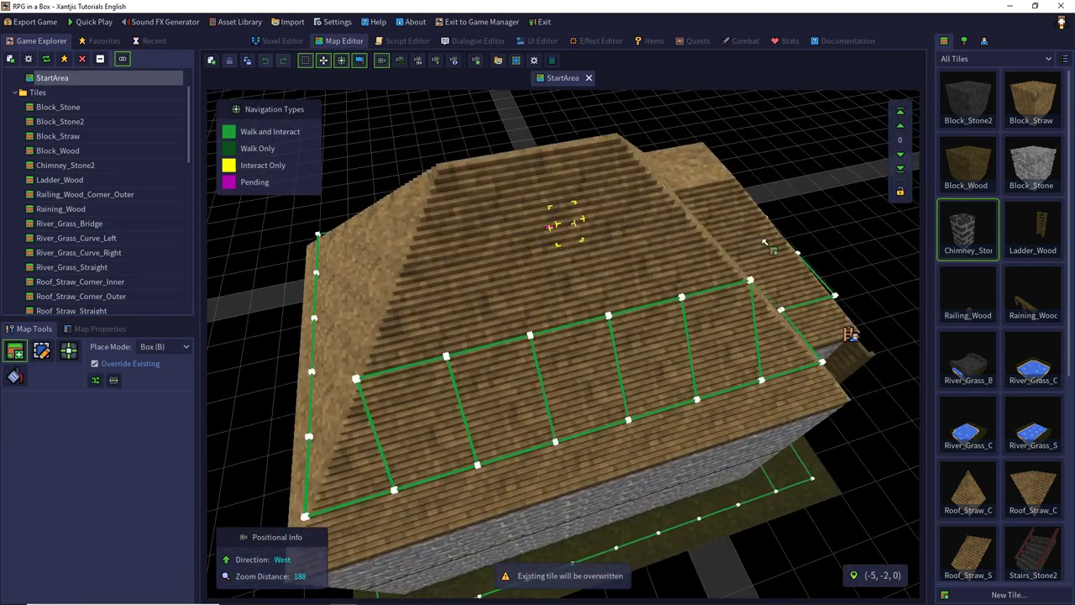
scroll(572, 305, "up", 3, "shift")
left_click(572, 304)
scroll(583, 318, "up", 11, "shift")
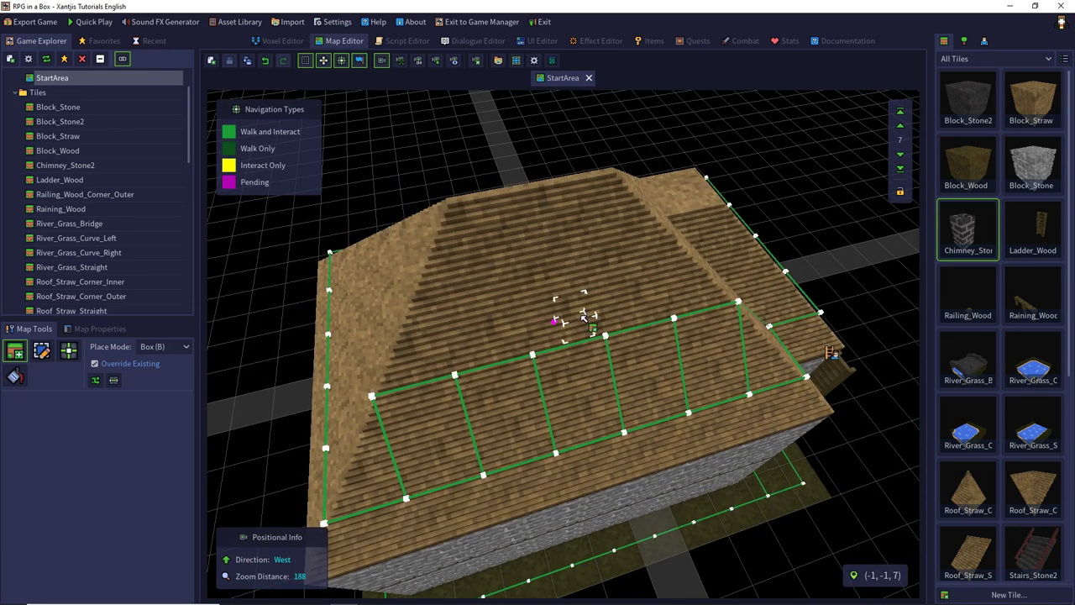
scroll(583, 316, "up", 20, "shift")
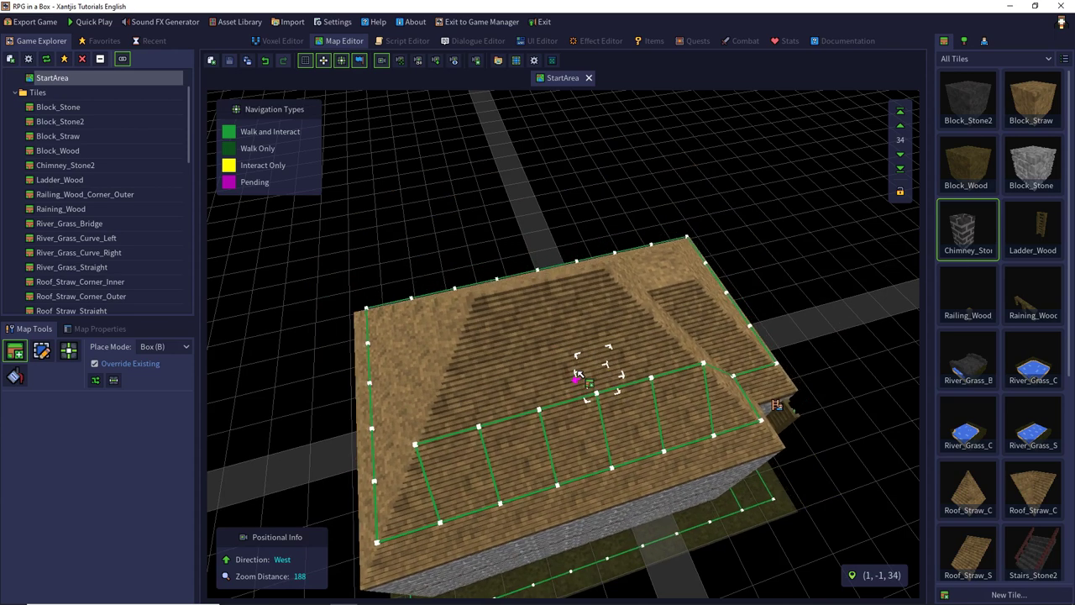
scroll(577, 374, "up", 20, "shift")
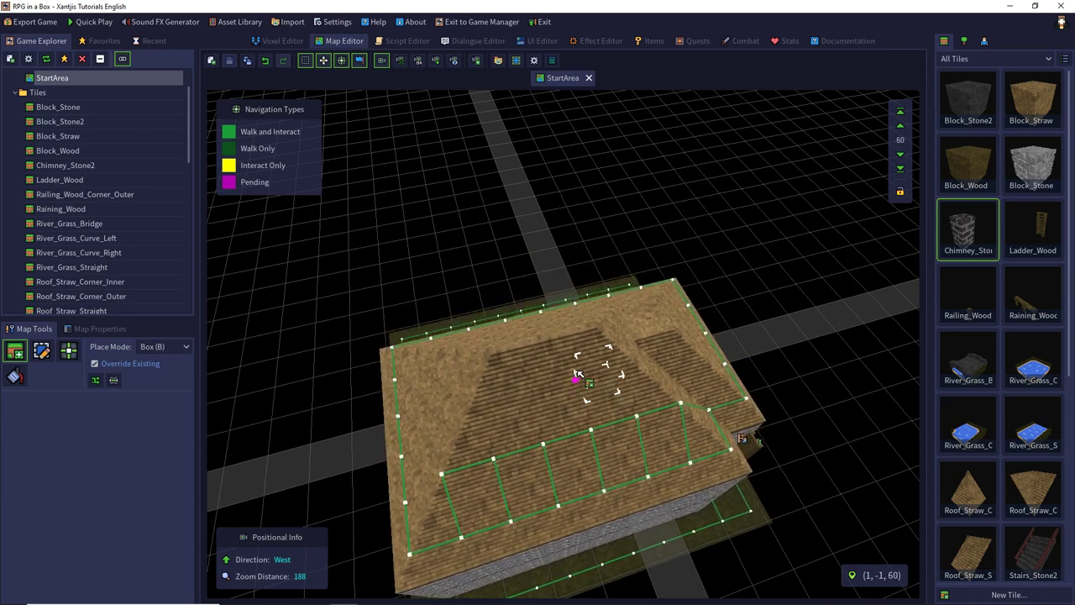
scroll(552, 428, "up", 20, "shift")
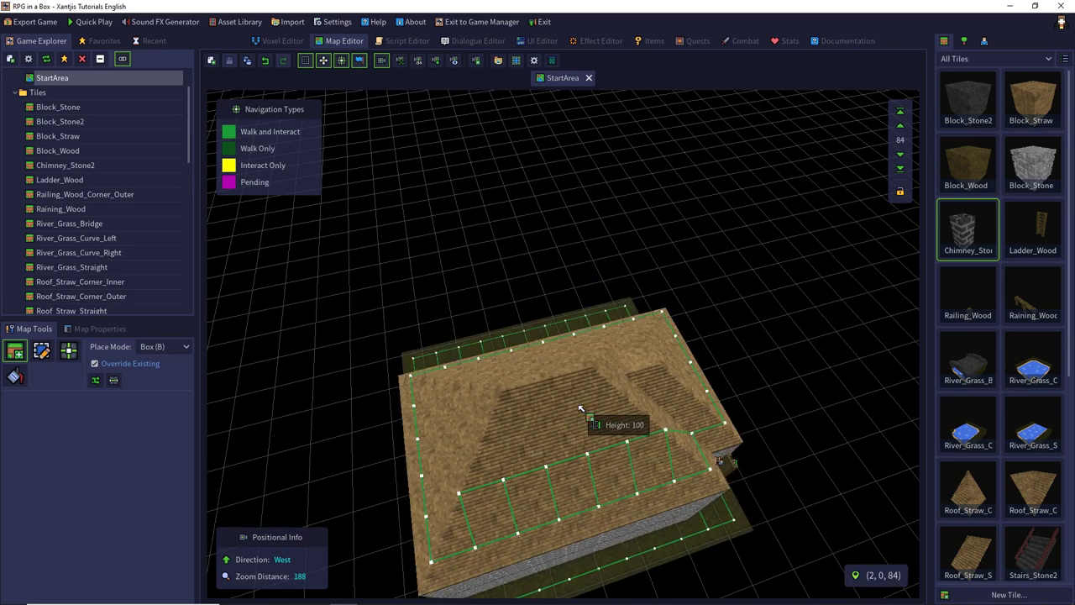
scroll(585, 437, "up", 10)
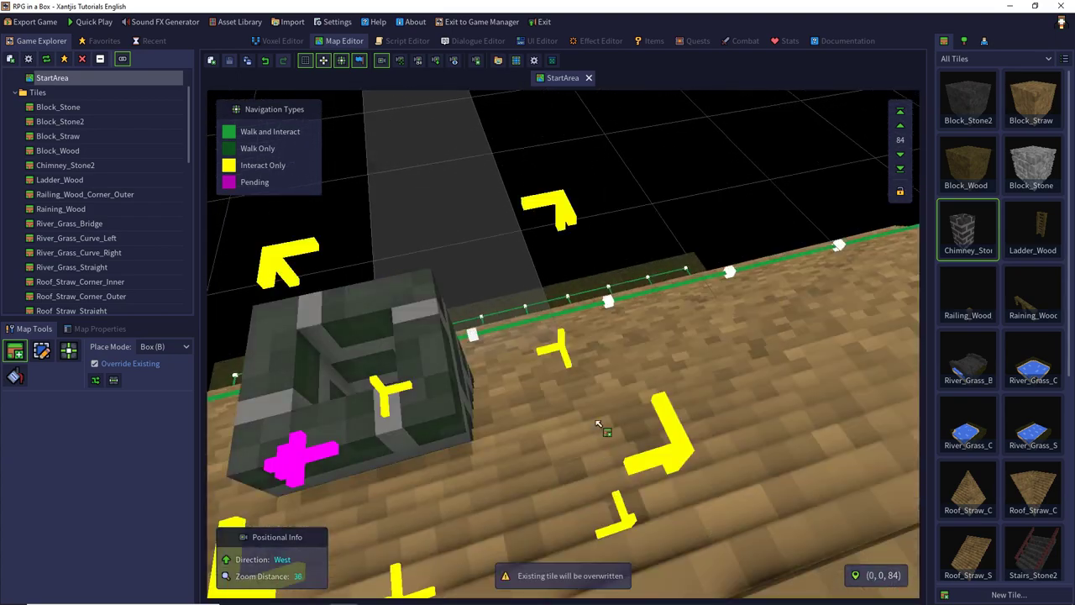
middle_click_drag(599, 424, 744, 281)
Switch to the free-moving editor camera and place the Chimney_Stone2 tile on the roof slope at (2, 0, 105).
left_click(399, 60)
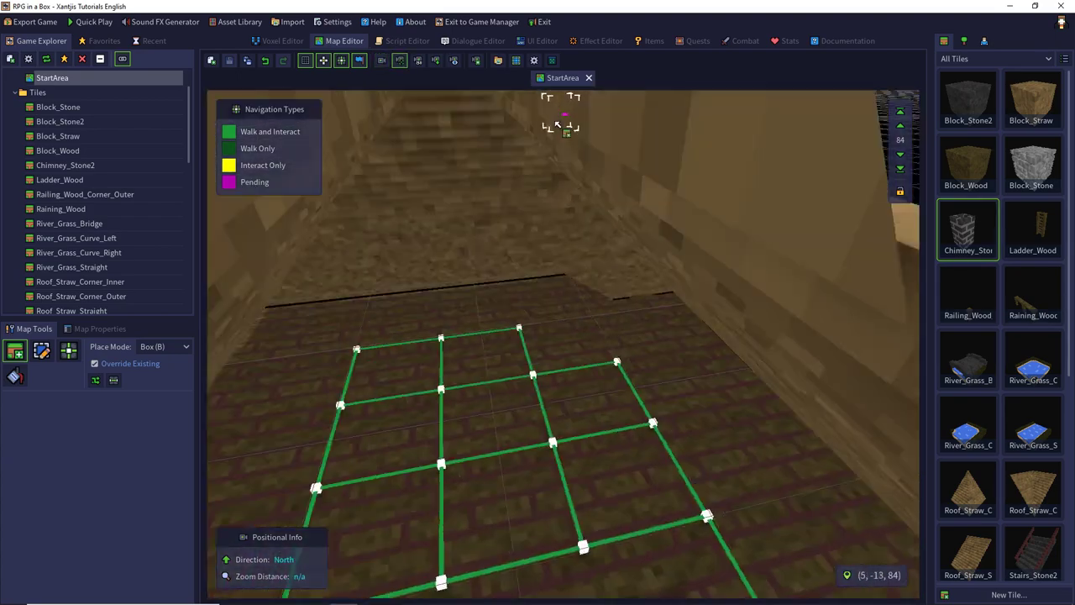
scroll(399, 217, "down", 5)
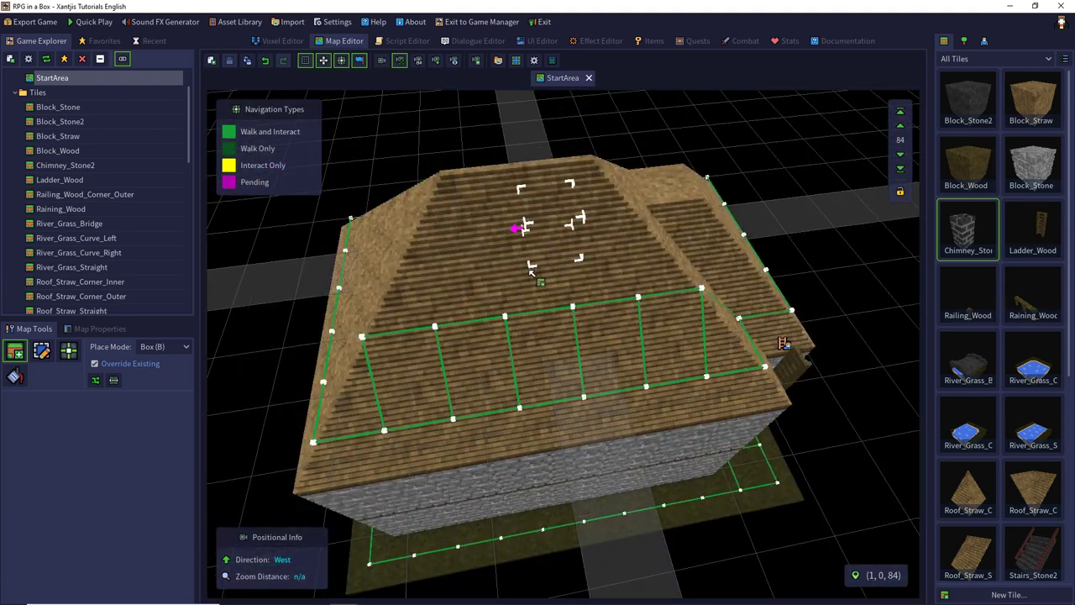
scroll(531, 272, "up", 6, "shift")
scroll(530, 273, "down", 10)
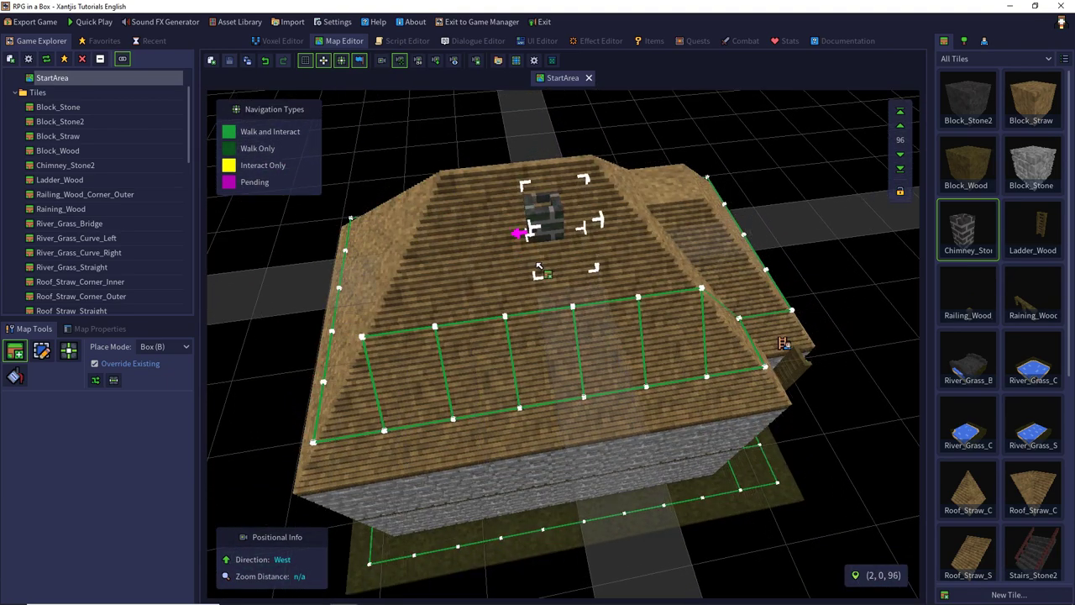
scroll(533, 267, "down", 4)
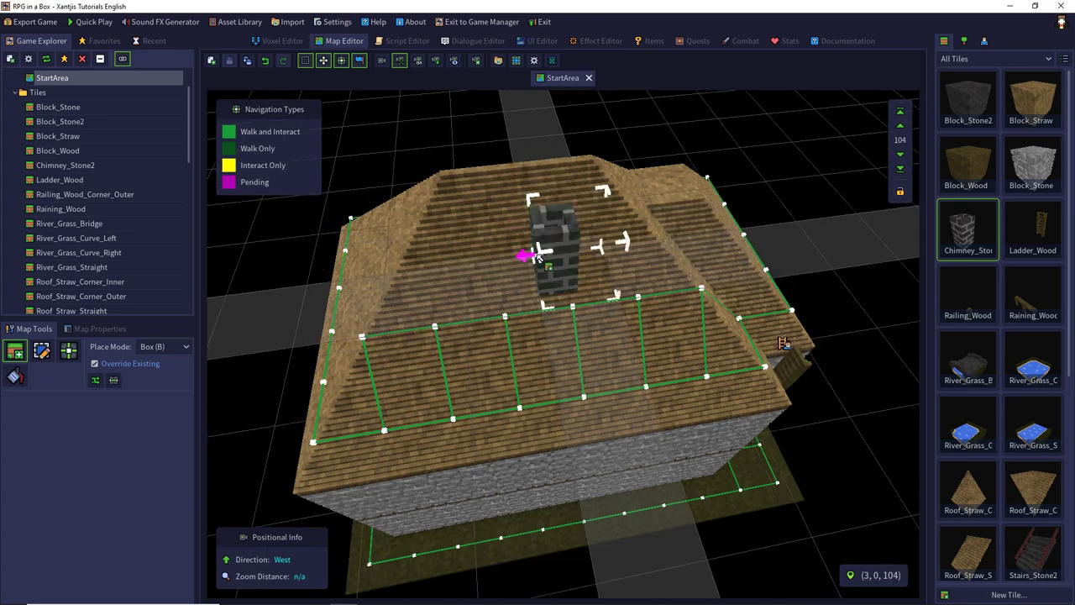
scroll(537, 256, "up", 1)
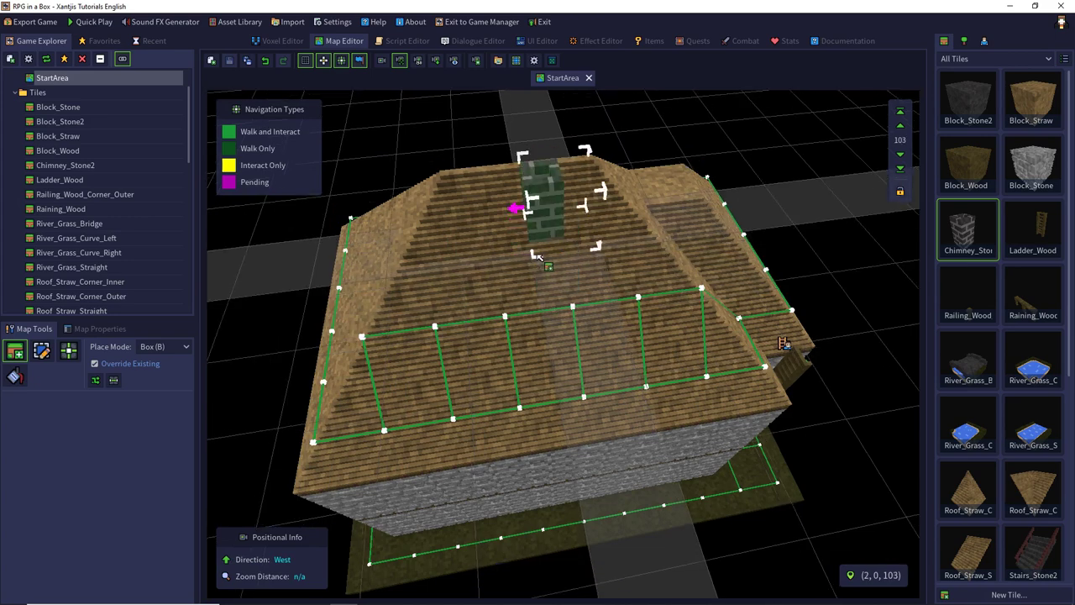
scroll(538, 254, "down", 1)
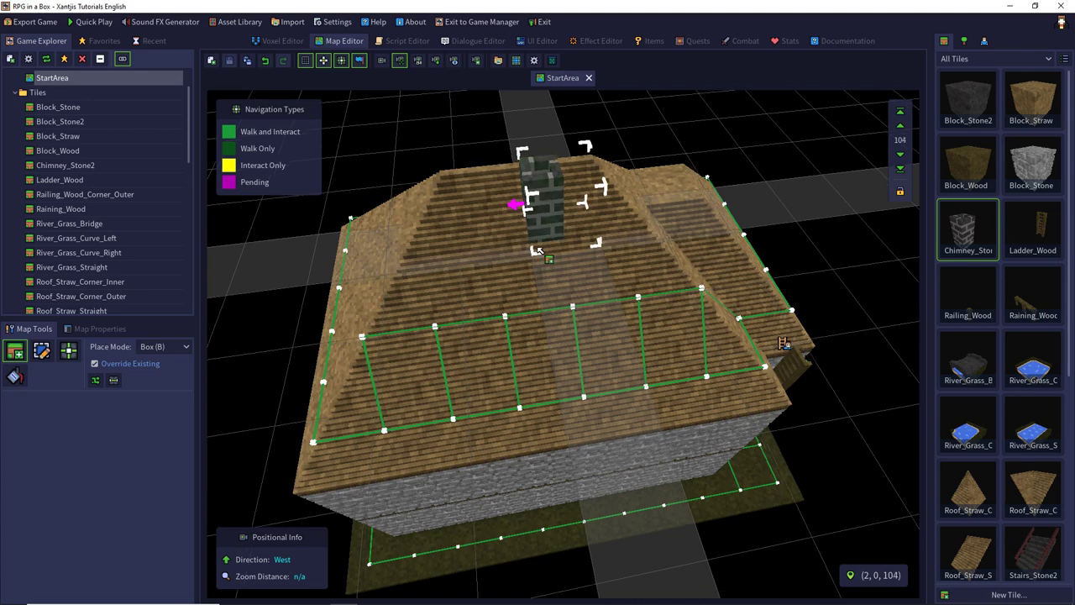
scroll(538, 252, "down", 1)
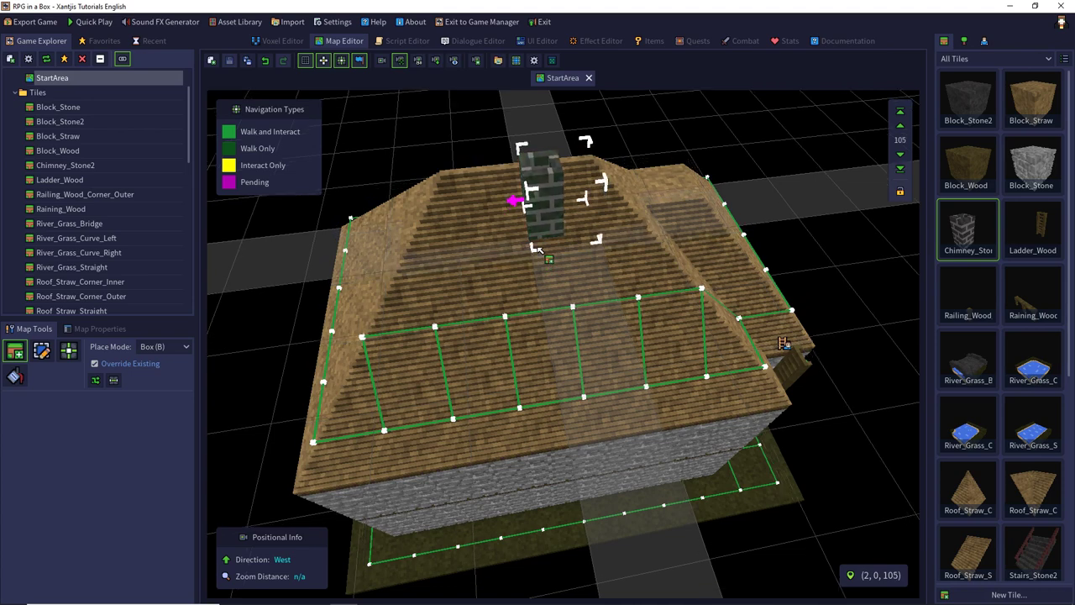
left_click(538, 251)
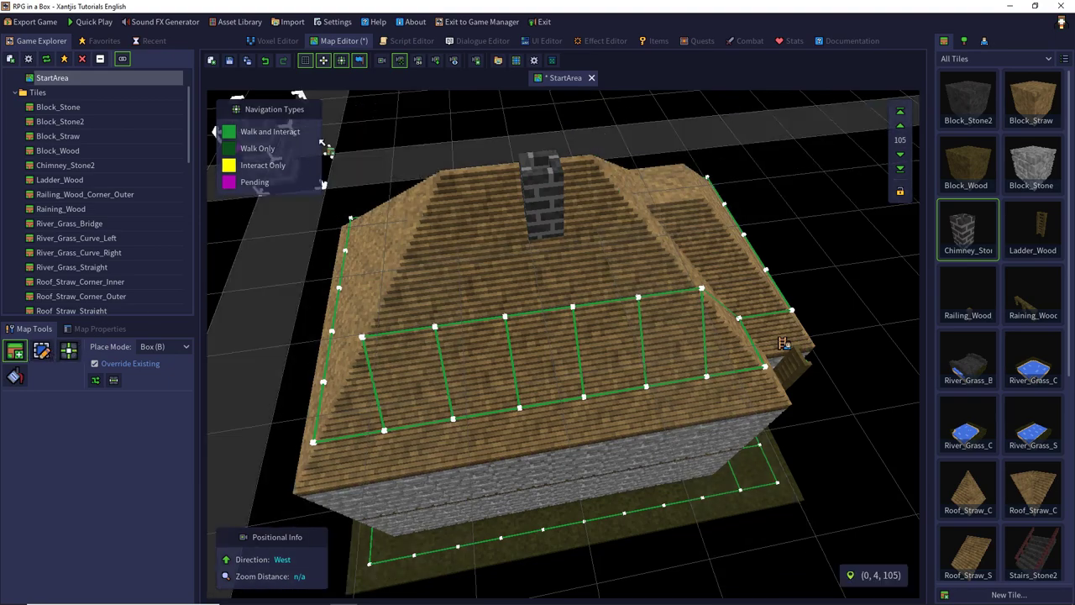
Set the initial frame of the Chimney_Stone2 tile placed at (2, 0, 105) to 2.
key("w")
middle_click_drag(564, 207, 273, 26)
key("a")
left_click(42, 351)
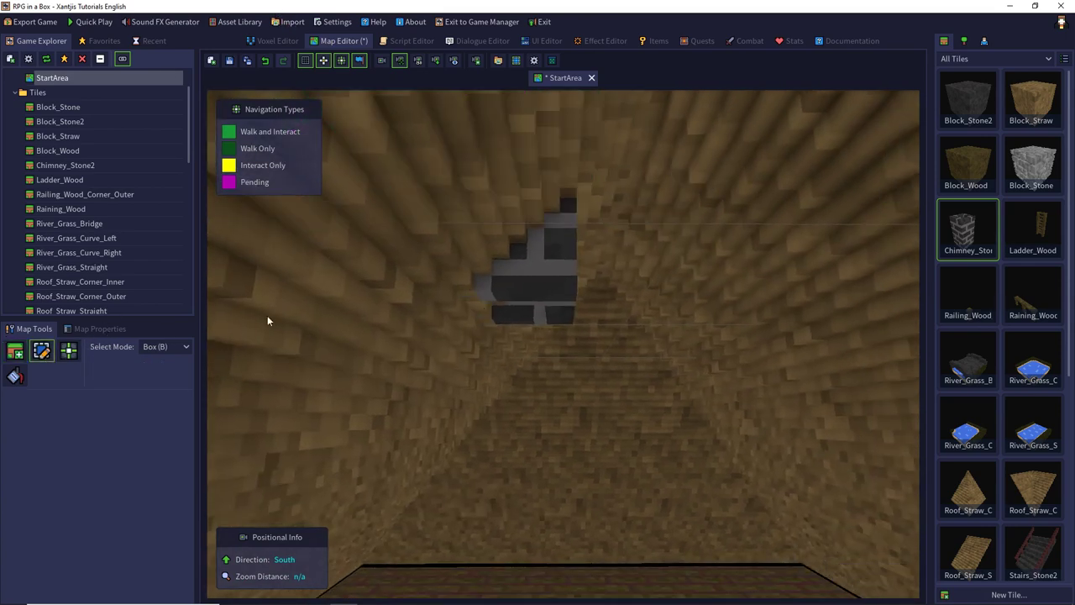
left_click(557, 280)
left_click(109, 328)
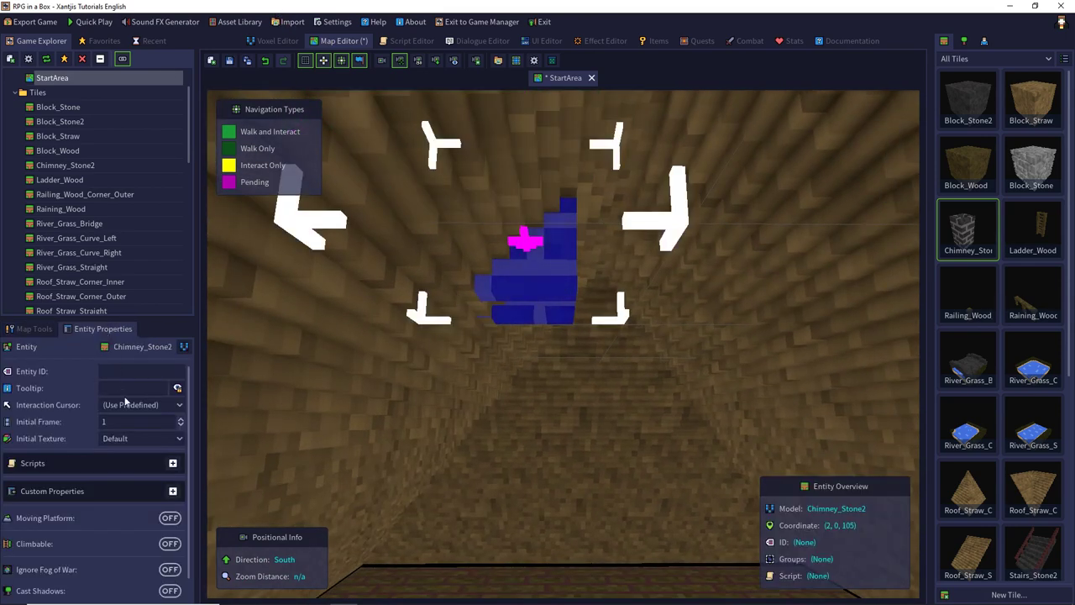
left_click(179, 422)
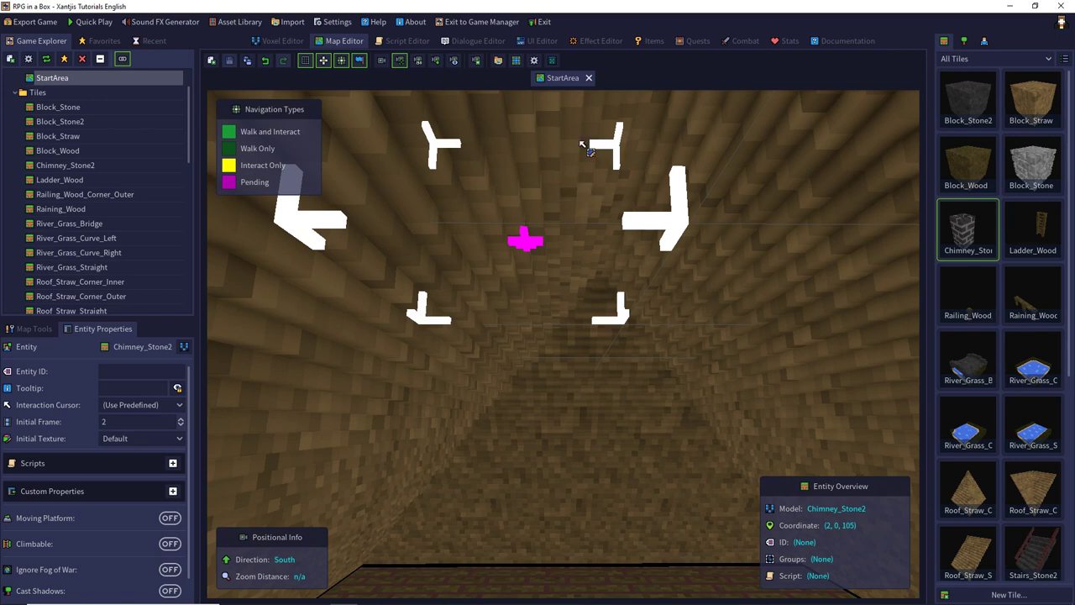
Create a new effect named Smoke from the Flame preset in the Effect Editor.
left_click(602, 41)
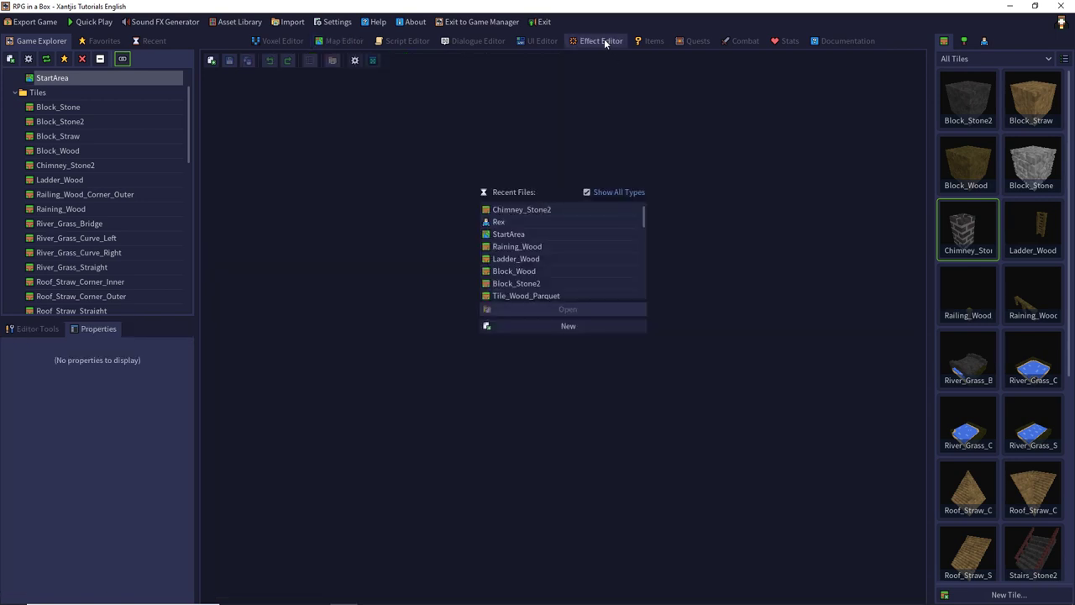
left_click(557, 326)
left_click(456, 313)
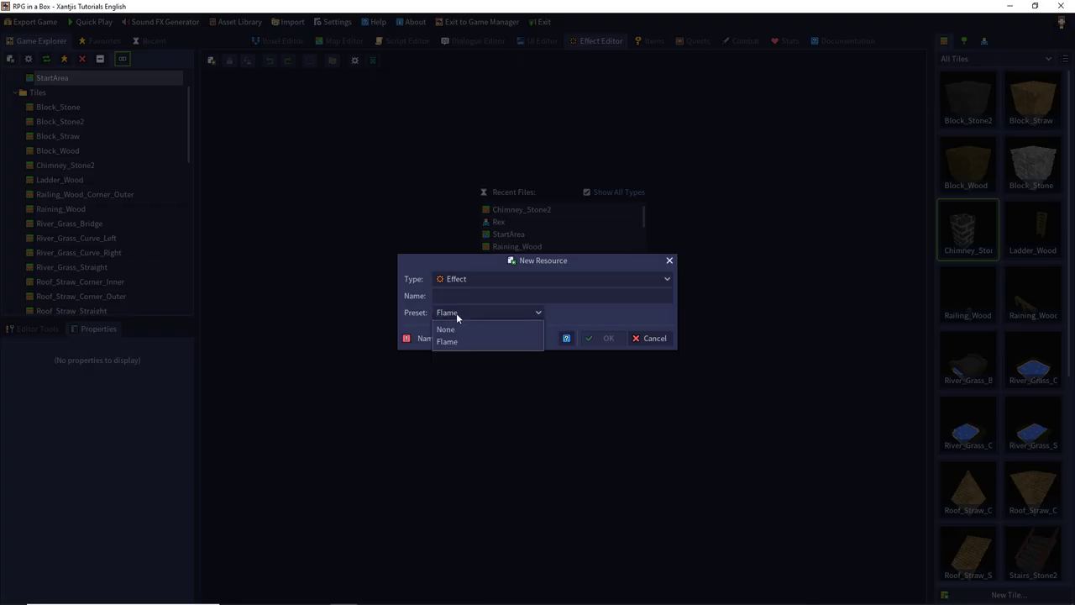
left_click(447, 340)
left_click(452, 299)
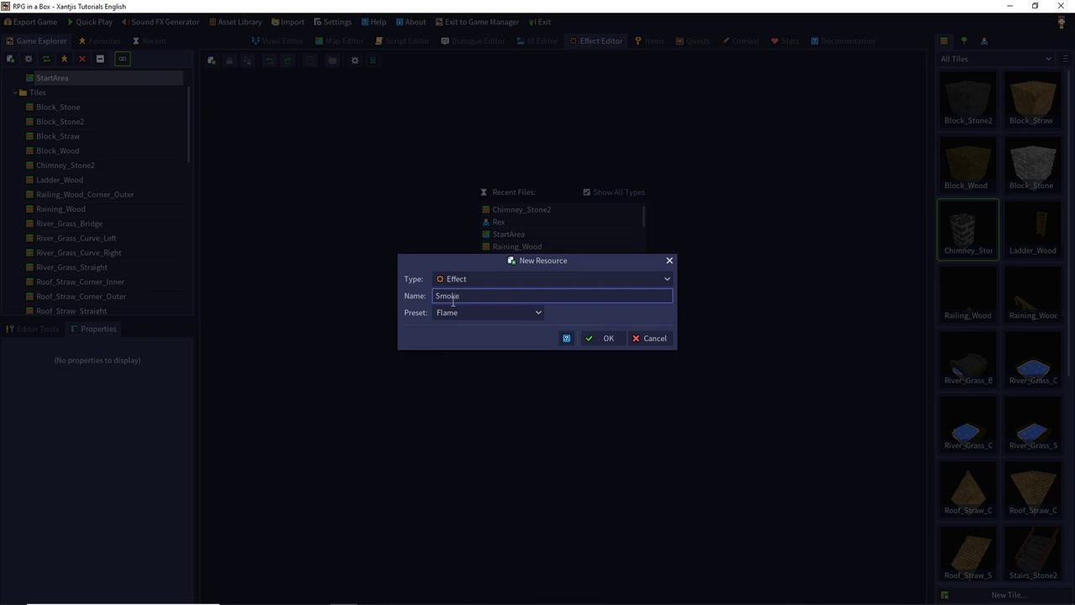
type("Smoke")
key("Return")
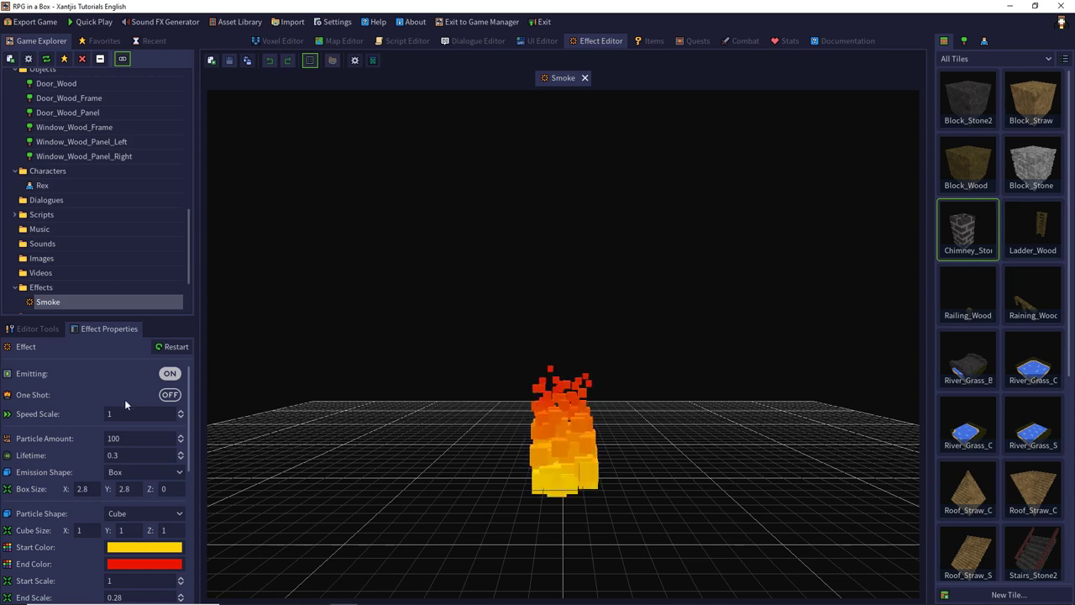
Set the Smoke effect's speed scale to 0.2 and its lifetime to 1, with emitting on.
left_click(38, 331)
left_click(94, 330)
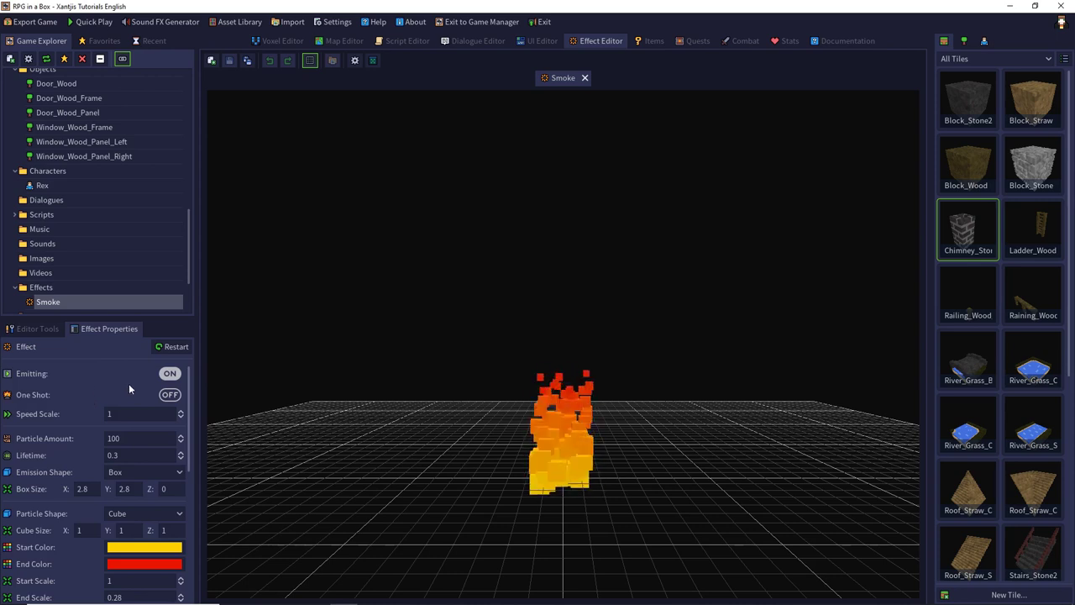
left_click(171, 374)
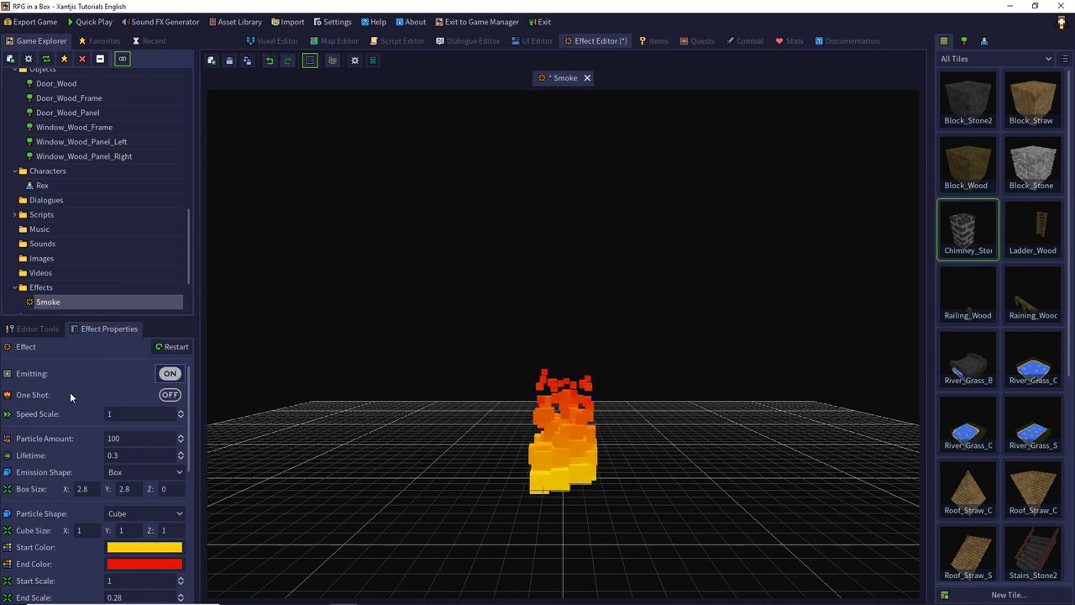
scroll(106, 387, "down", 1)
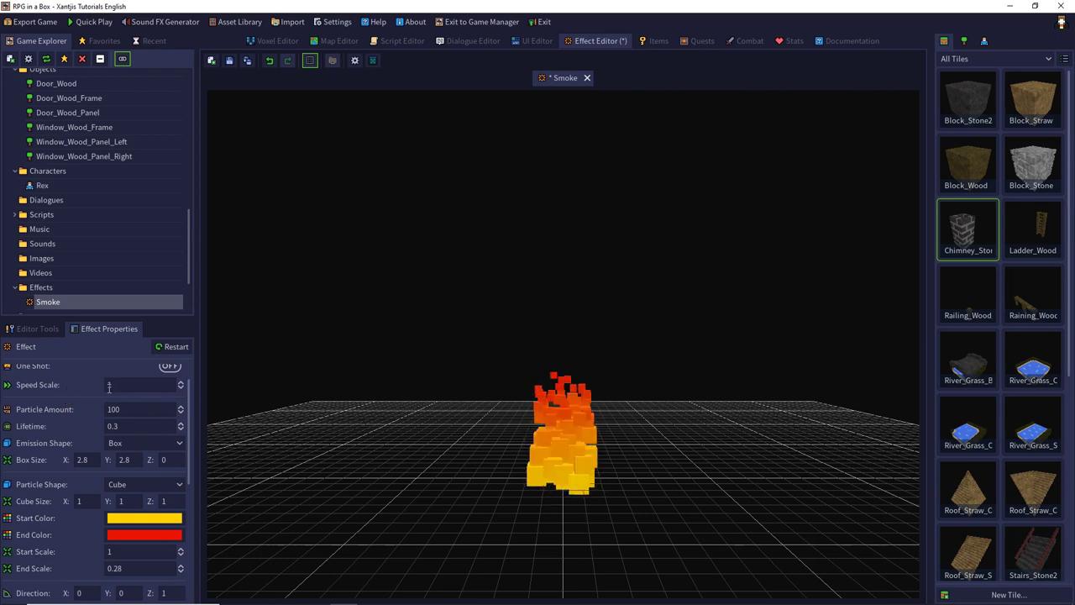
left_click_drag(114, 387, 83, 387)
type("0")
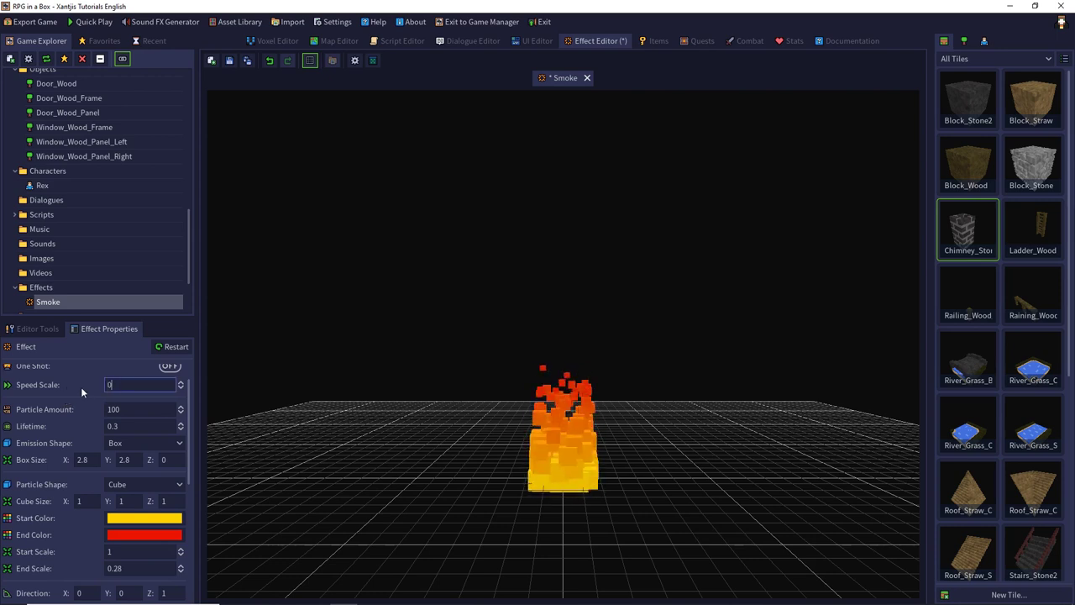
type(".2")
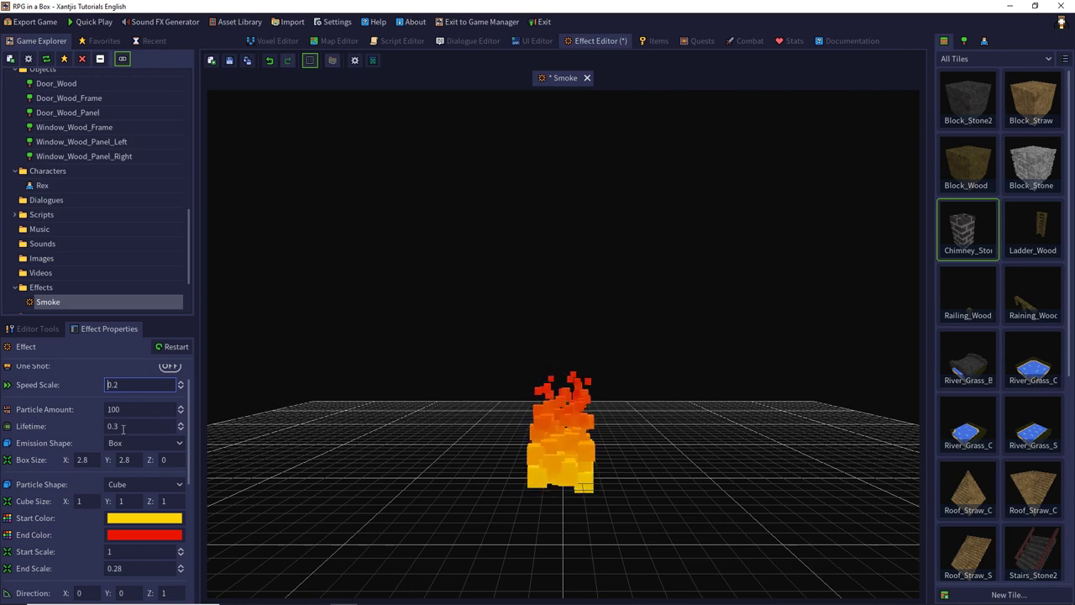
left_click_drag(123, 428, 70, 427)
type("1")
key("Return")
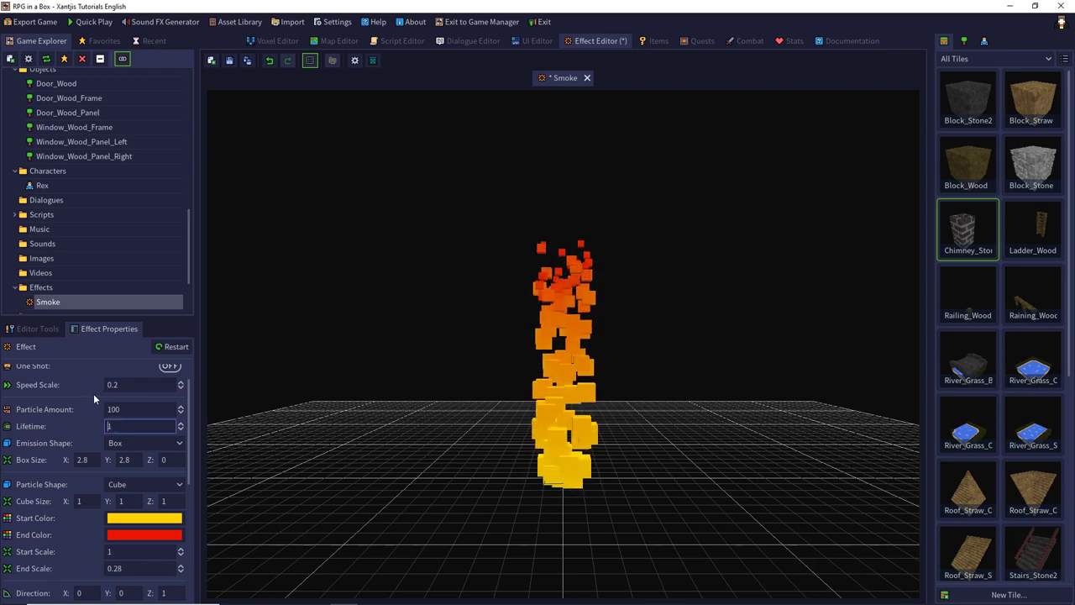
Keep Cube as the particle shape and set the Smoke effect's start color to hex 333333.
scroll(92, 393, "down", 2)
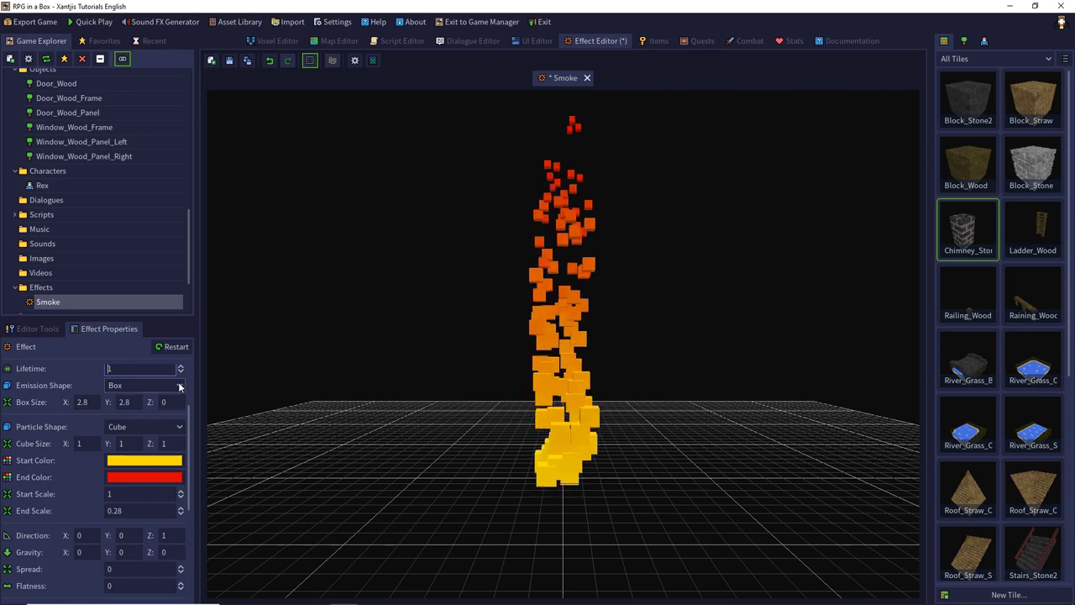
left_click(129, 427)
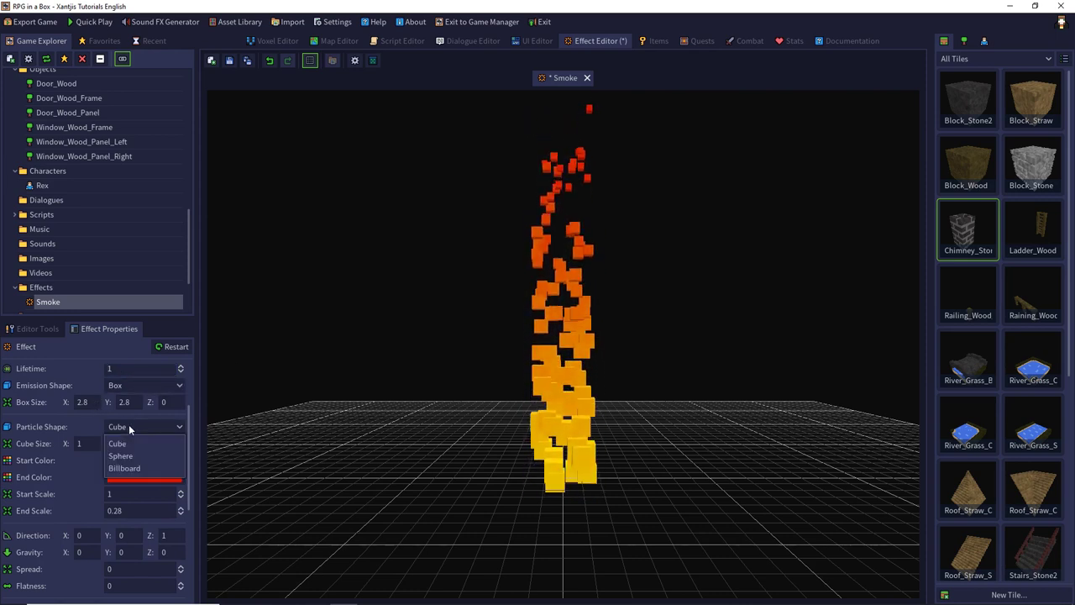
left_click(130, 426)
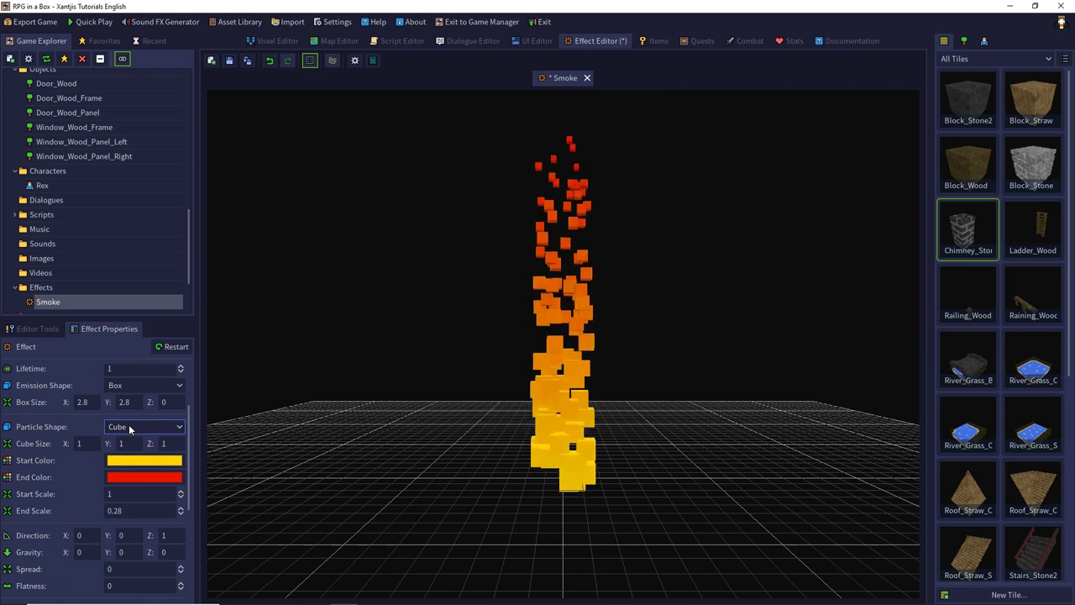
left_click(157, 460)
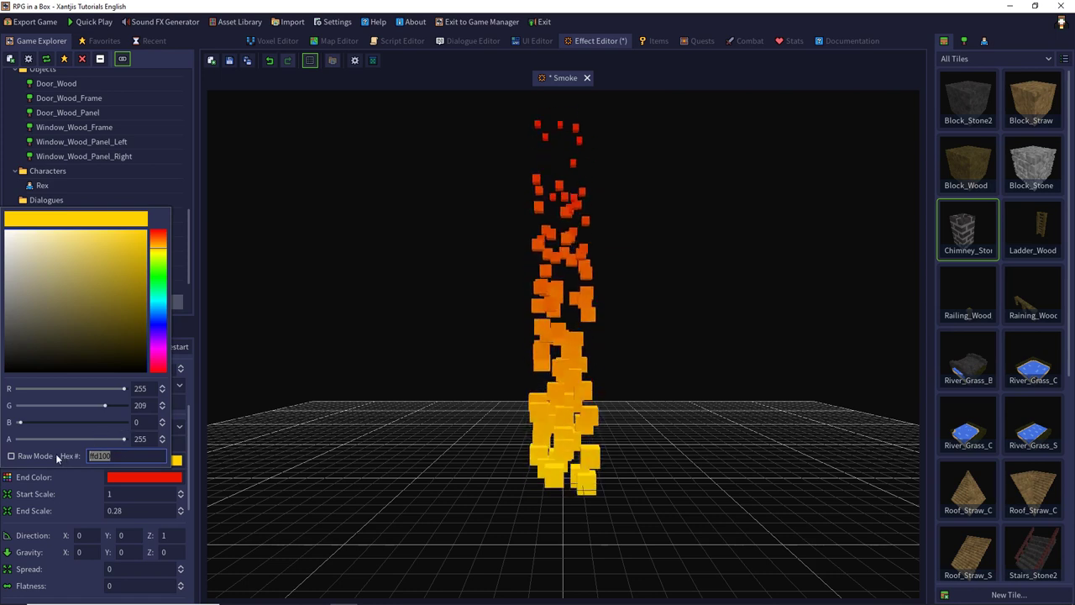
type("333333")
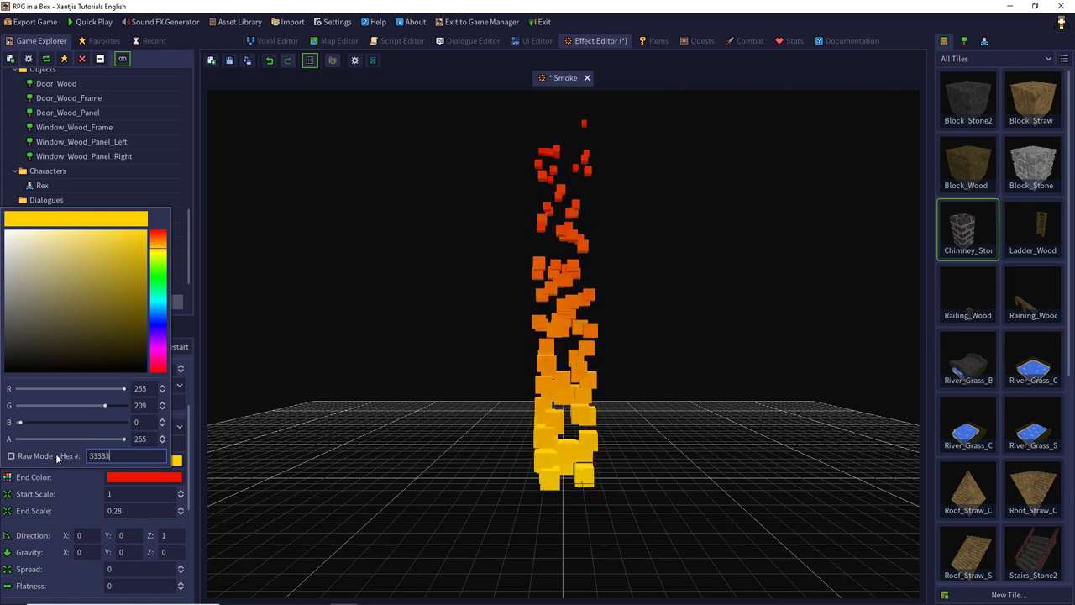
key("Return")
Set the Smoke effect's end color to hex d2d2d2.
left_click(129, 477)
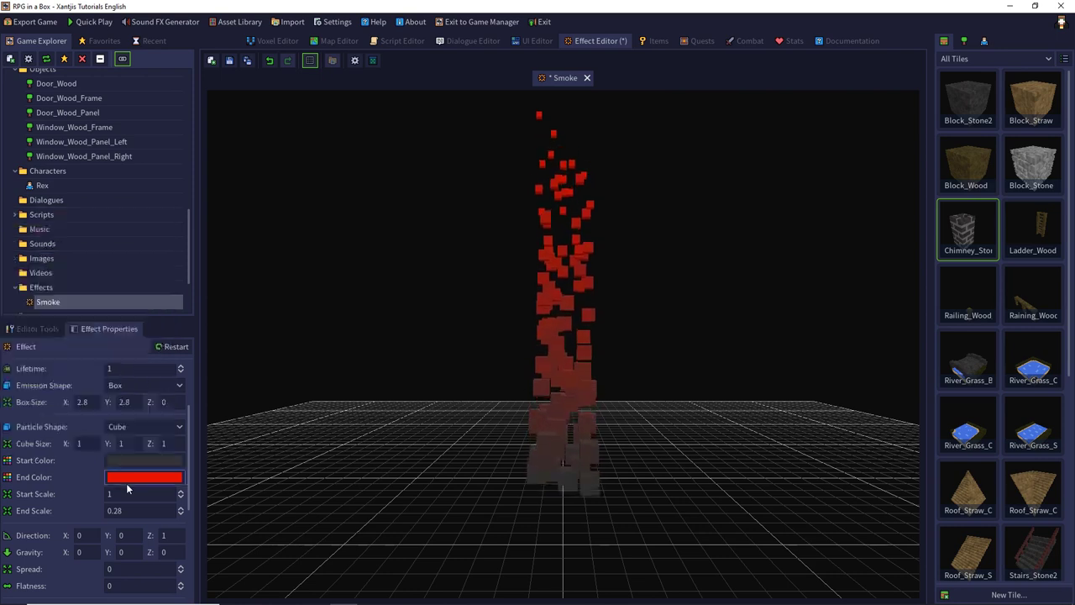
left_click(129, 479)
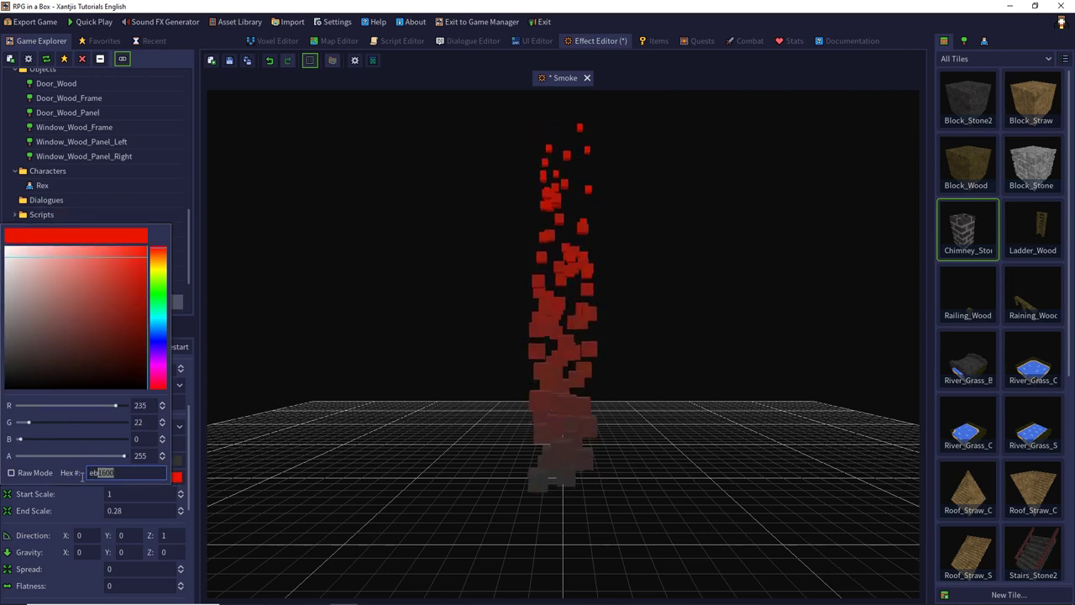
type("d2d2d2")
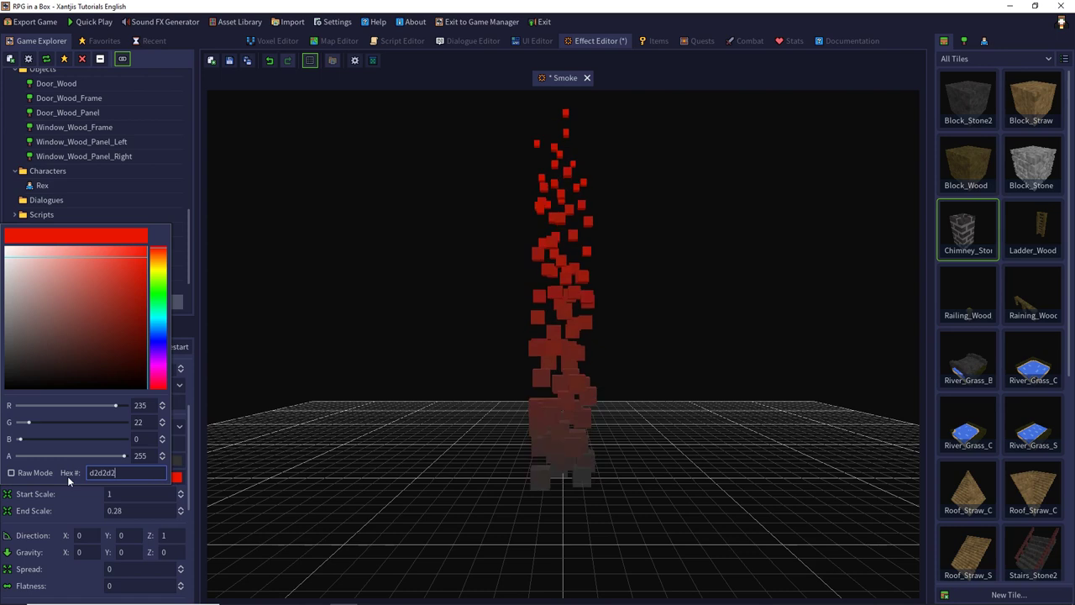
key("Return")
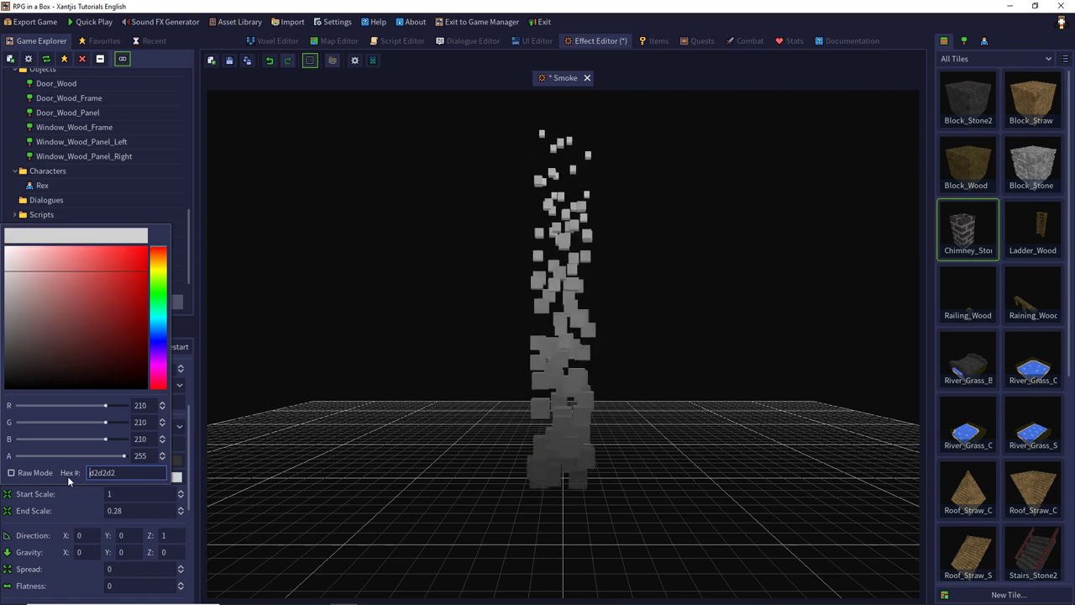
Set the end scale of the Smoke effect's particles to 0.1.
left_click(87, 500)
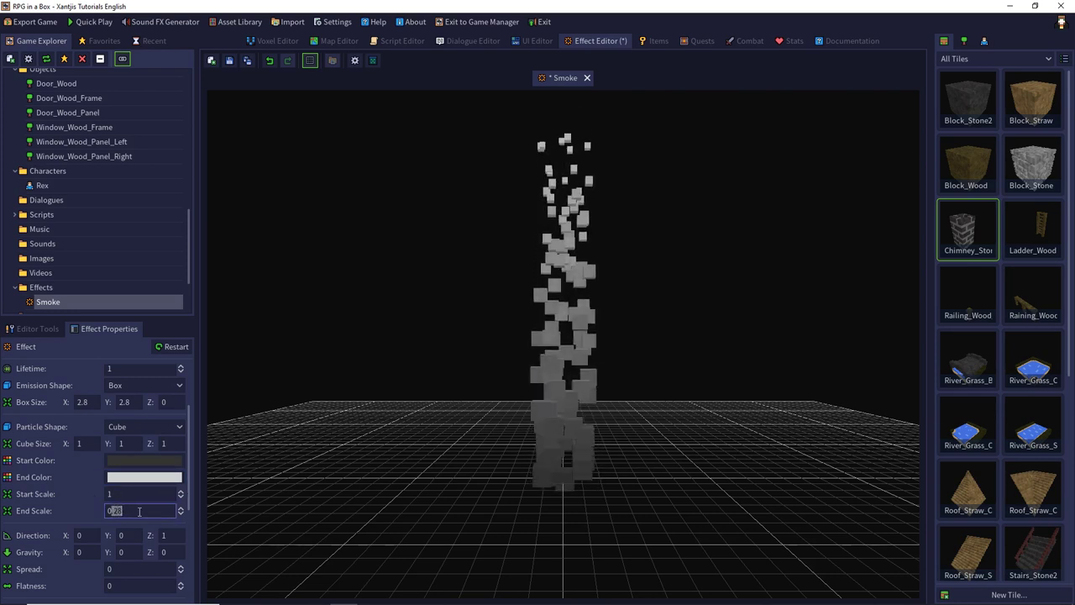
type("0.1")
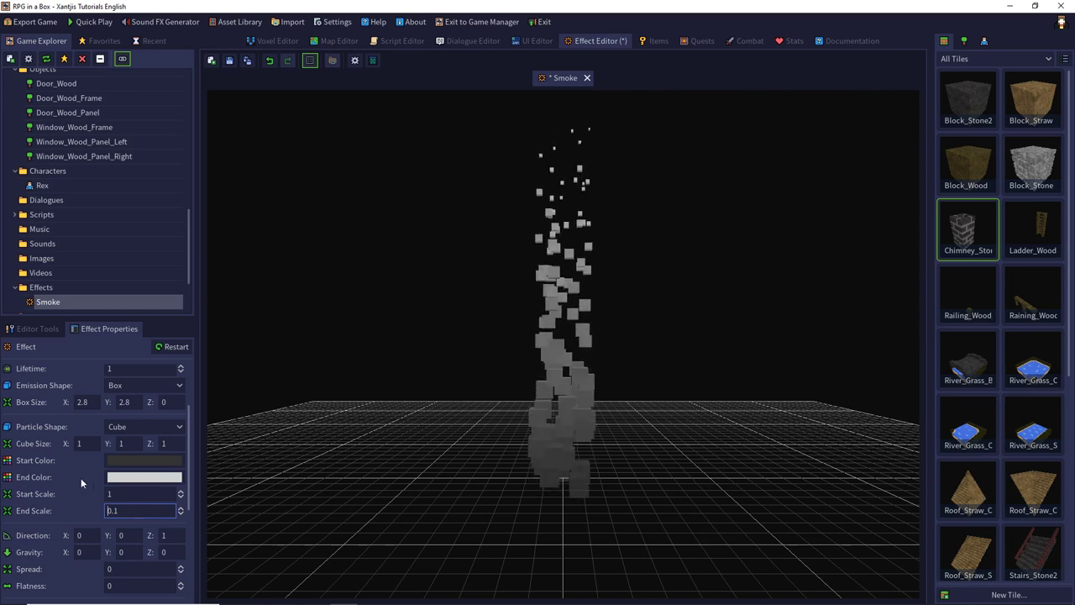
scroll(75, 474, "down", 3)
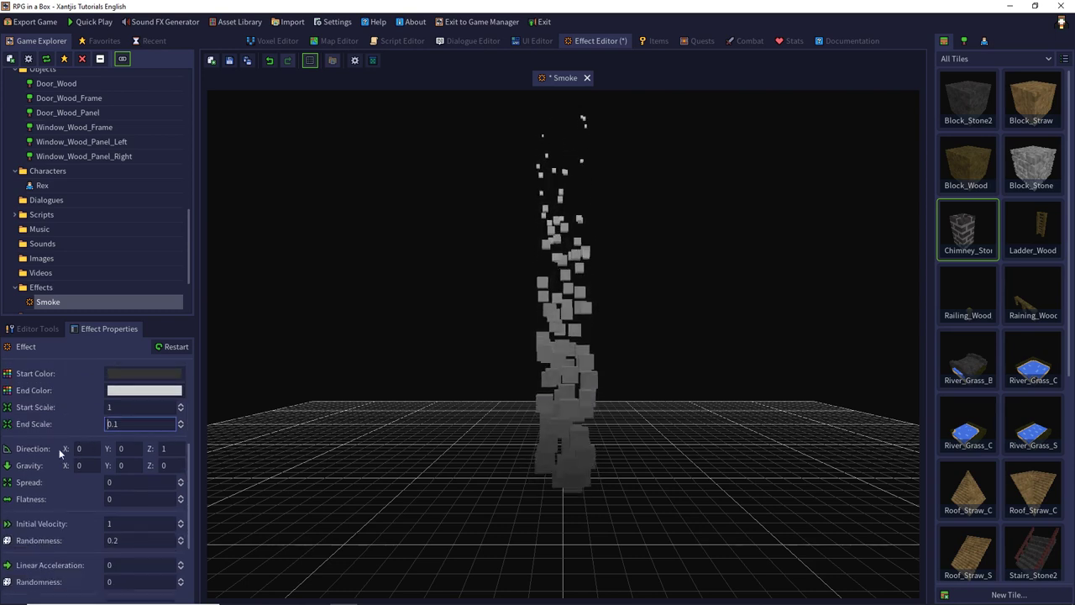
double_click(163, 447)
type("1")
key("Return")
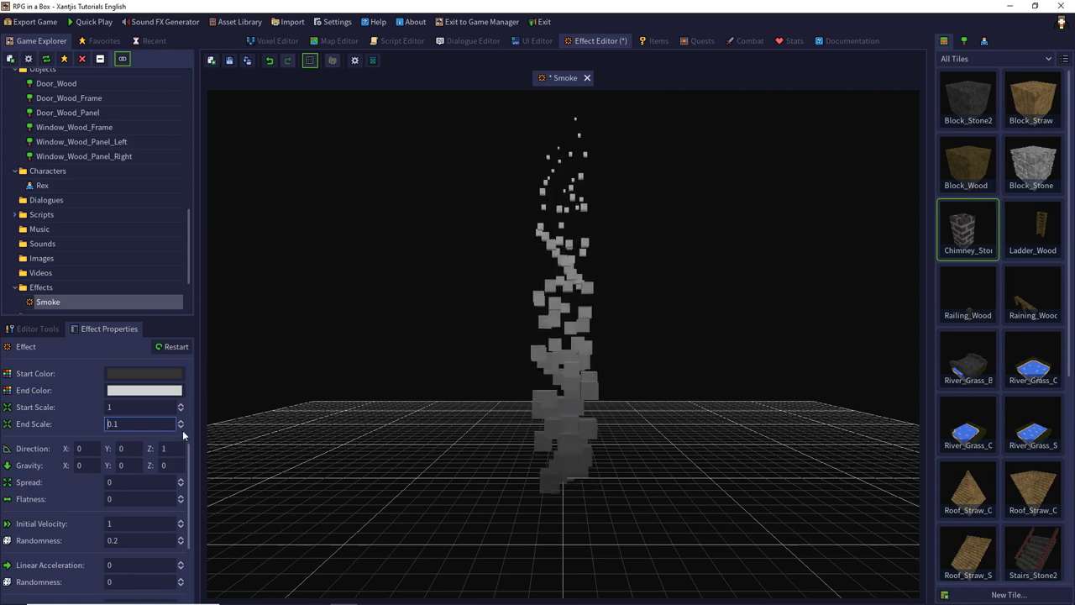
Set the Smoke effect's gravity to 1 along X and save the effect.
left_click_drag(88, 467, 65, 469)
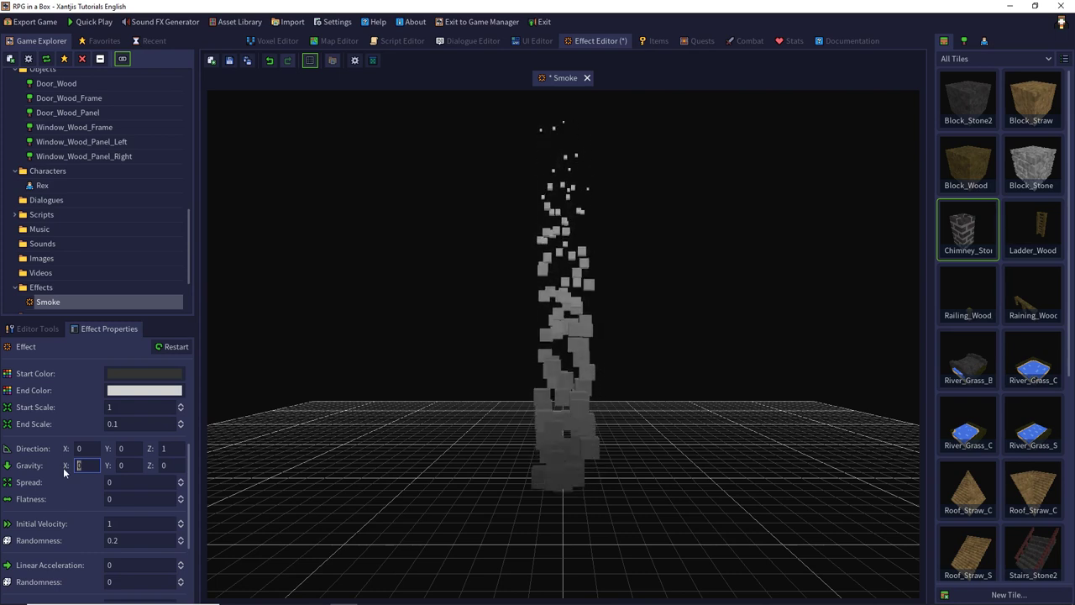
type("1")
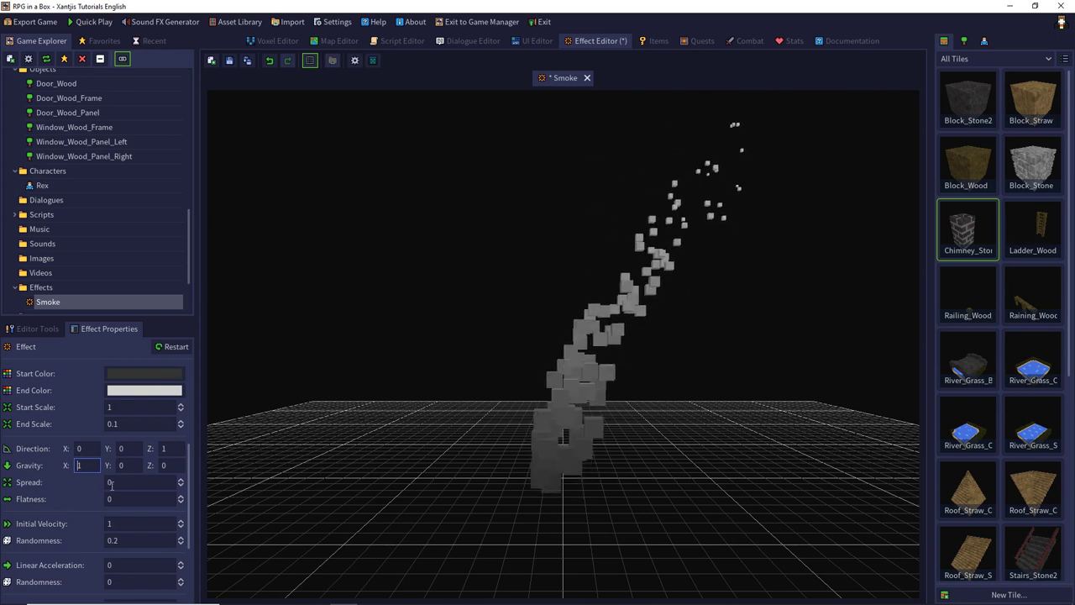
scroll(110, 484, "down", 2)
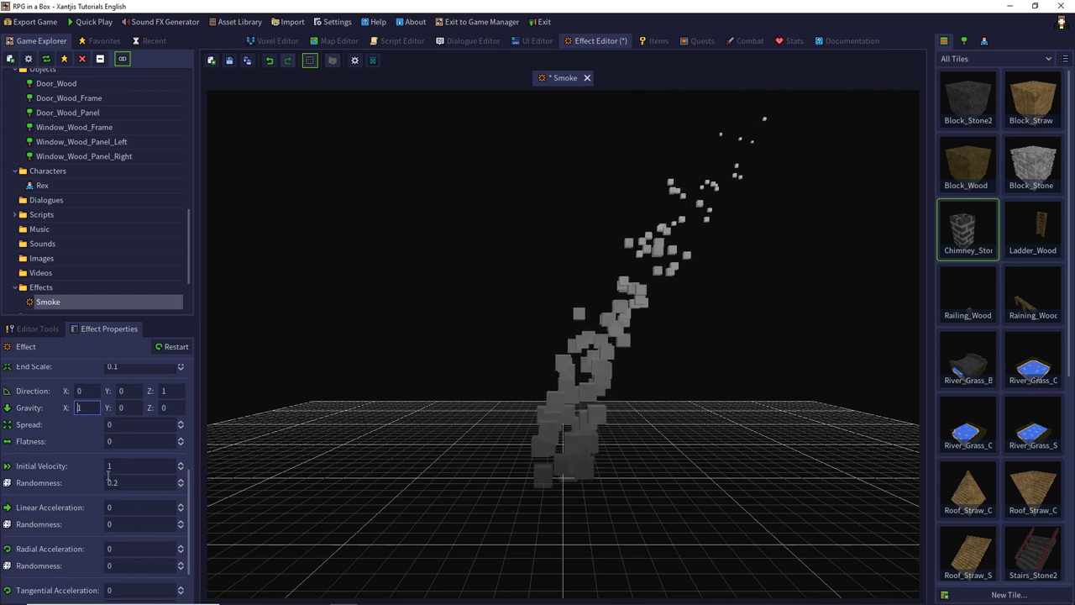
scroll(82, 445, "down", 2)
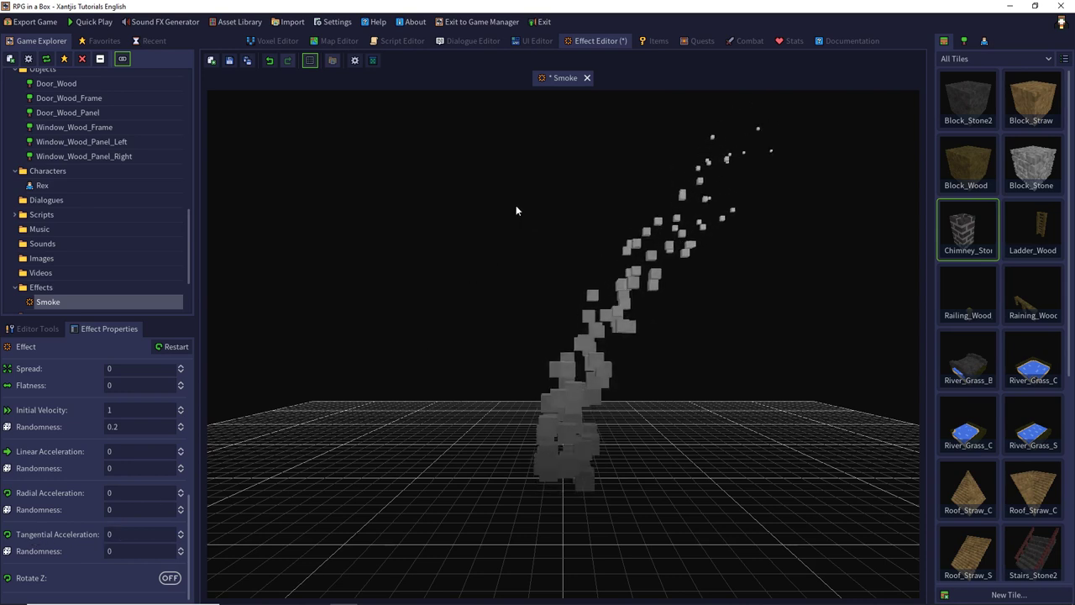
left_click(228, 60)
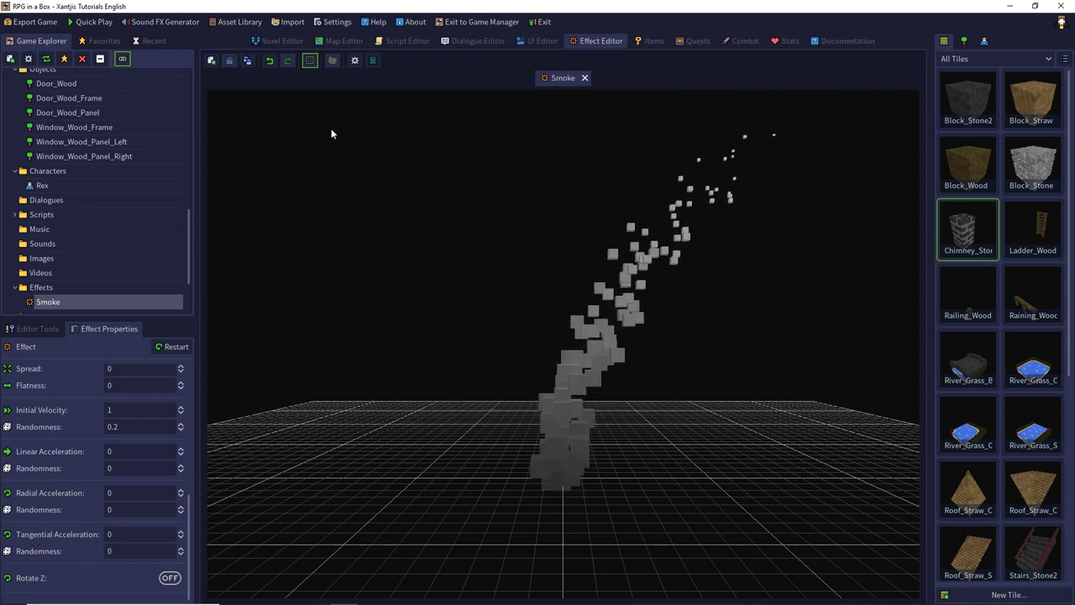
Add an attach point with ID Smoke inside the chimney opening of the Chimney_Stone2 tile model.
double_click(966, 227)
scroll(485, 294, "down", 4)
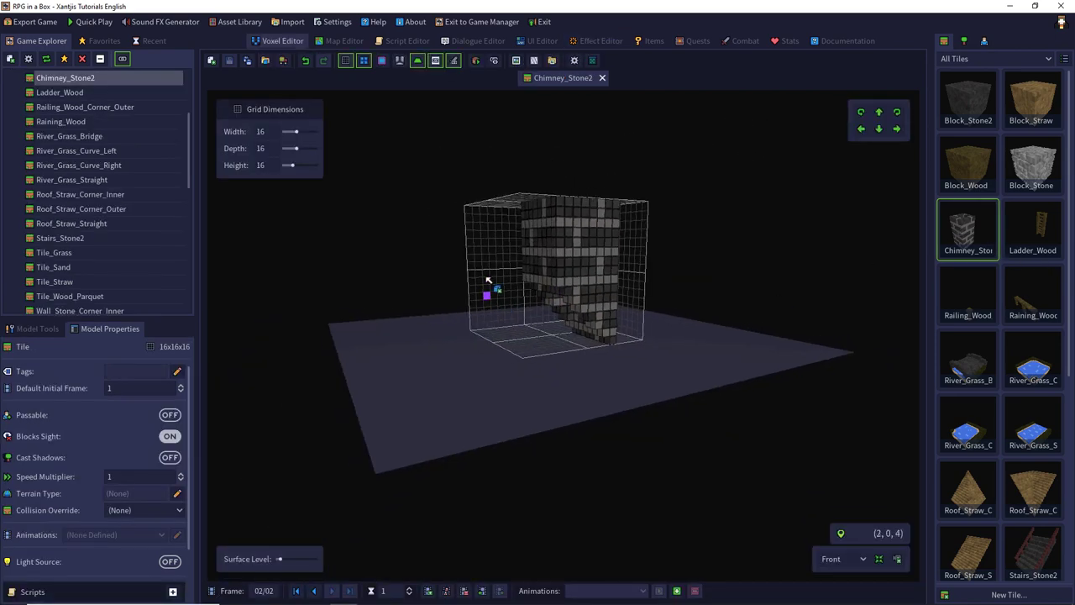
middle_click_drag(487, 279, 450, 564)
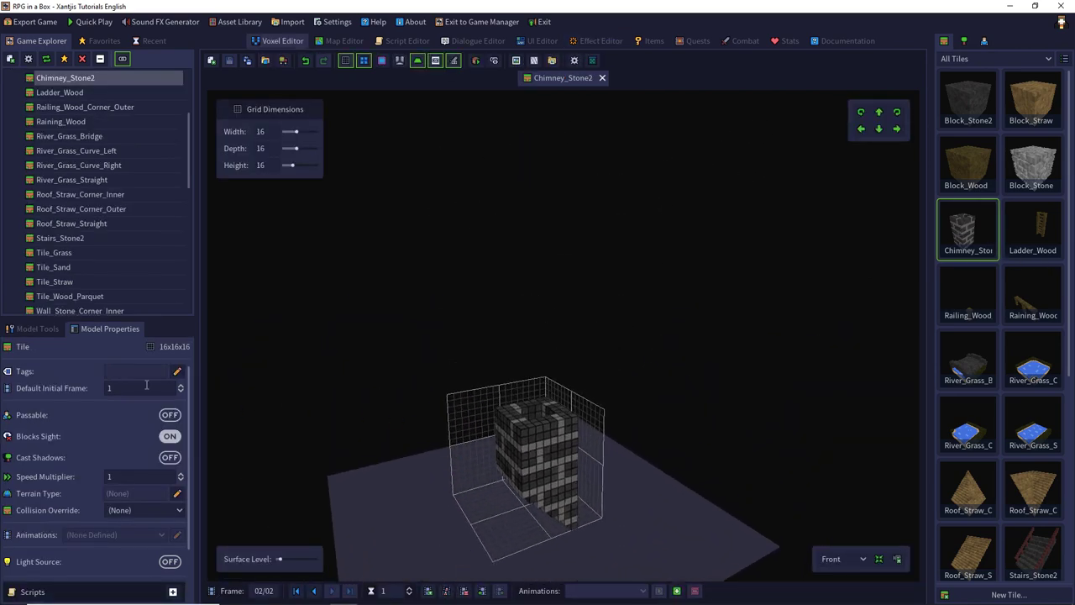
left_click(35, 329)
left_click(96, 376)
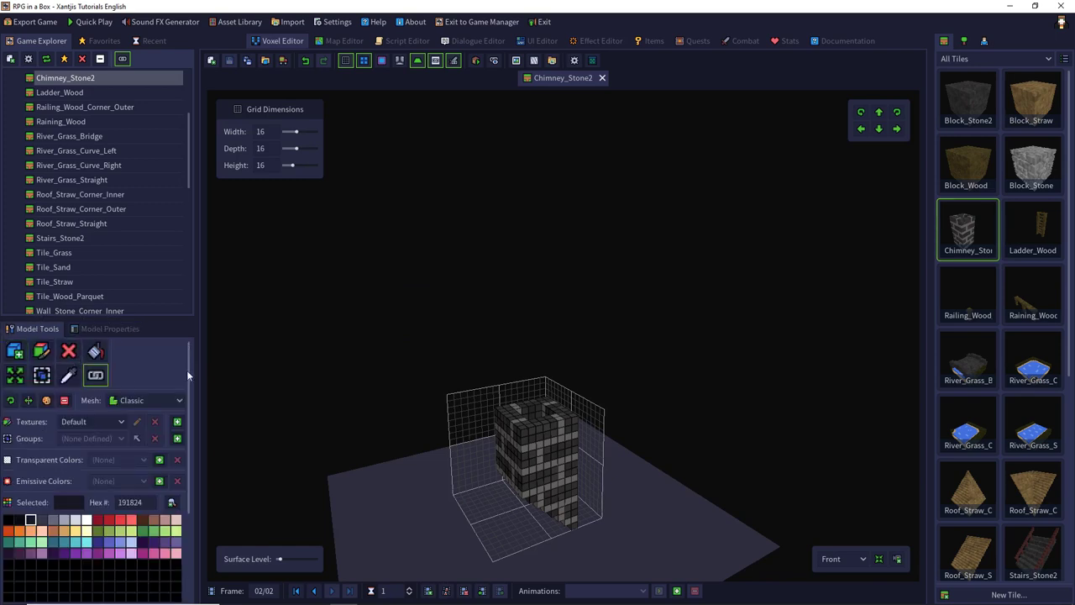
middle_click_drag(524, 269, 629, 395)
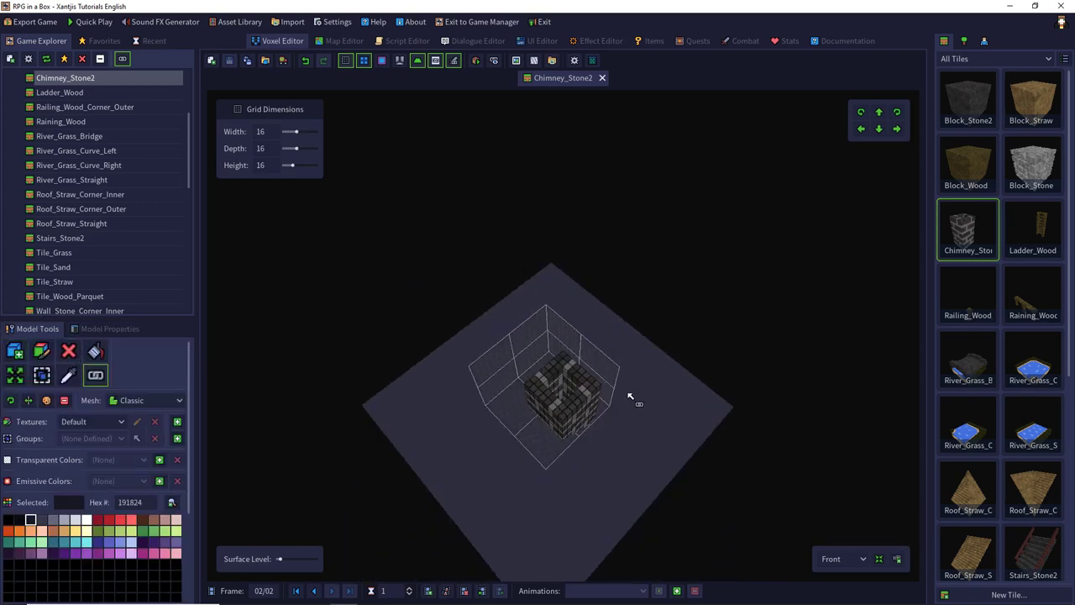
scroll(596, 395, "up", 5)
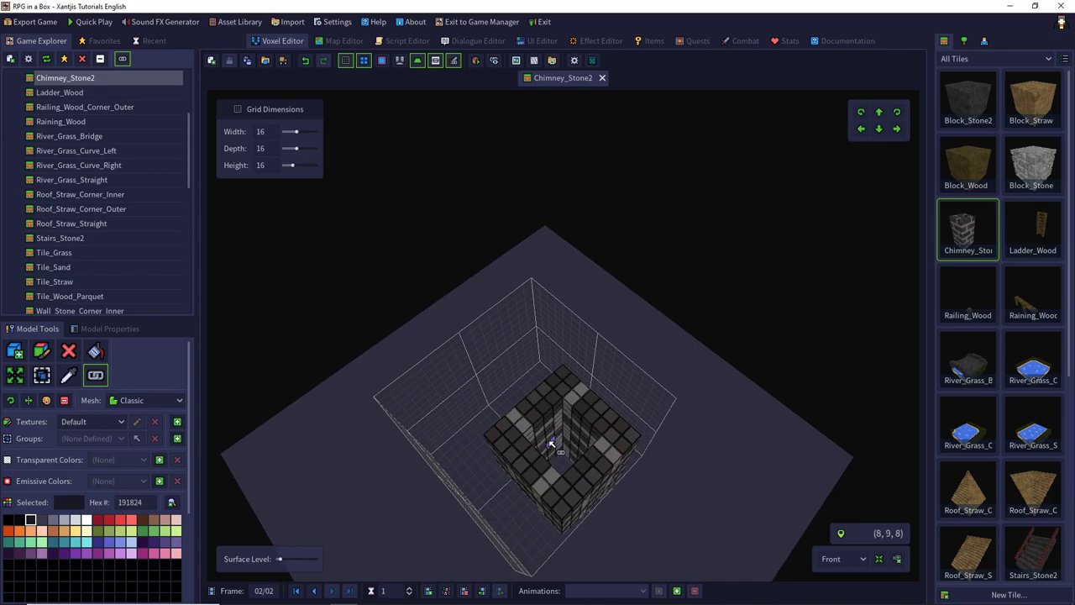
left_click(549, 445)
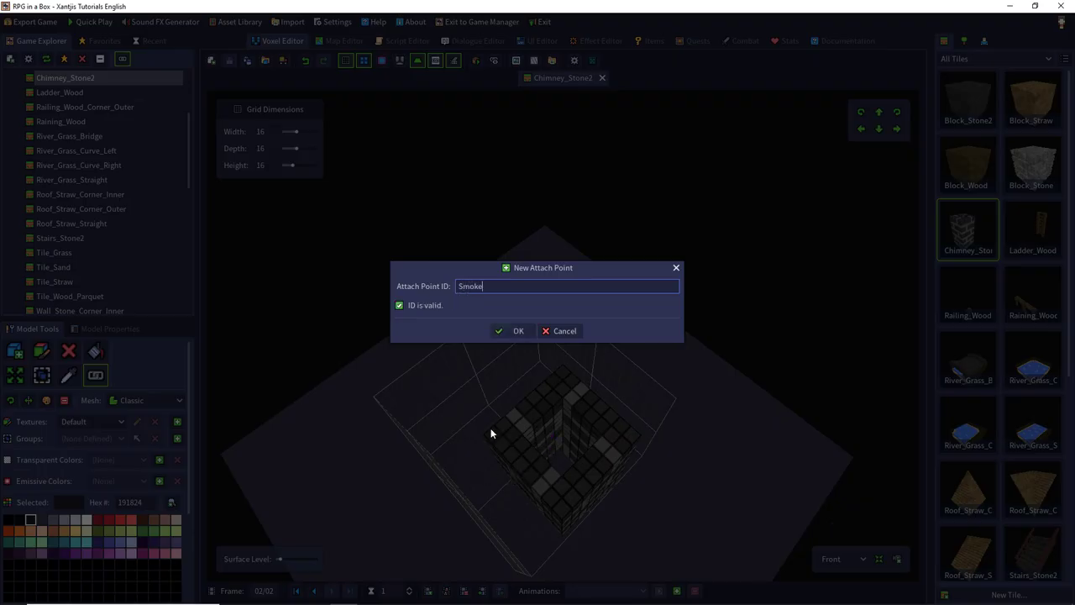
key("Return")
Set the chimney's Smoke attach point to an X offset of 0.2 and a Y offset of 4.3.
left_click(101, 331)
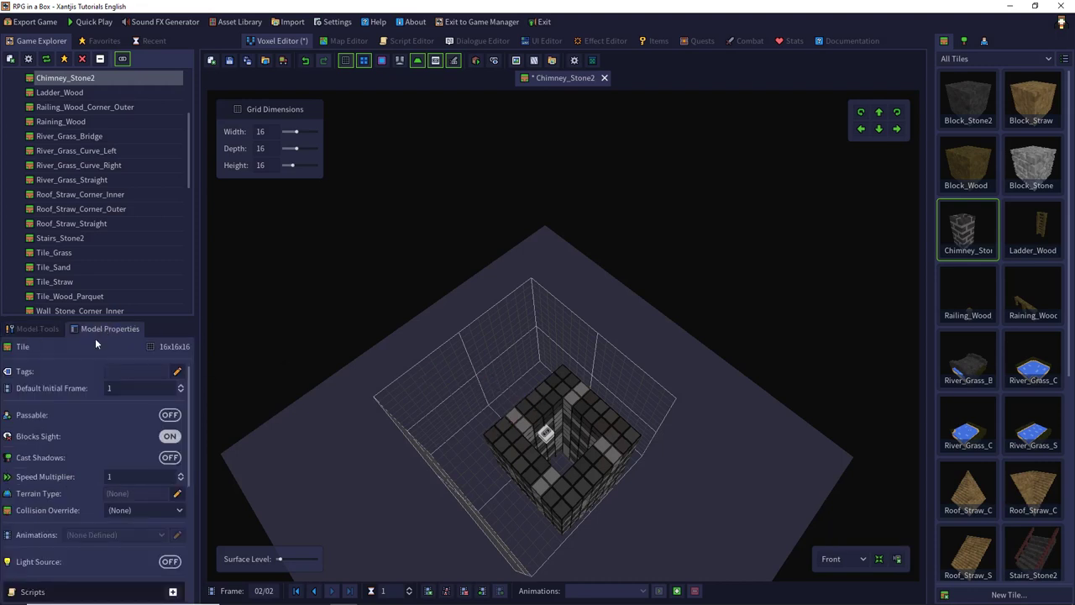
scroll(97, 443, "down", 5)
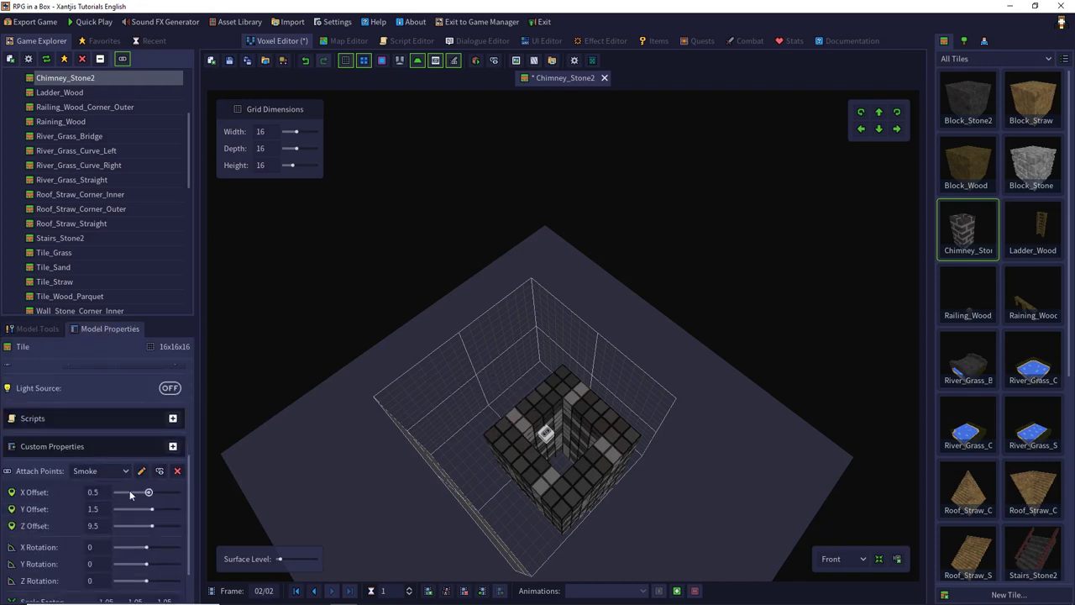
scroll(120, 504, "down", 2)
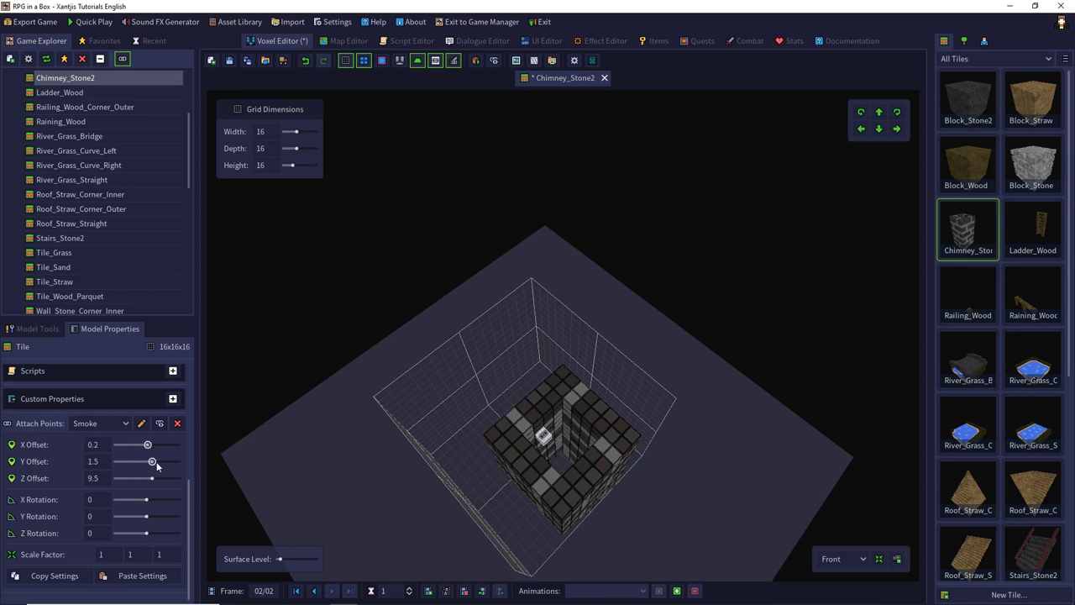
left_click_drag(154, 458, 161, 462)
Assign the Smoke effect to the chimney's Smoke attach point, leaving the object model at (None) and automatic in-game attachment of the effect on.
left_click(495, 61)
left_click(531, 244)
left_click(535, 260)
left_click(541, 267)
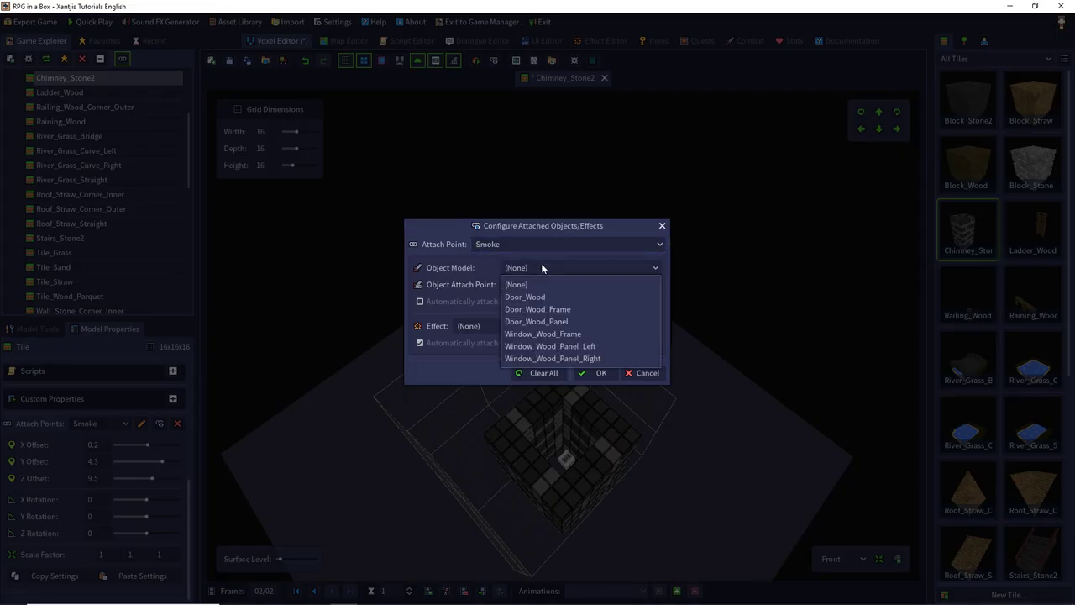
left_click(533, 267)
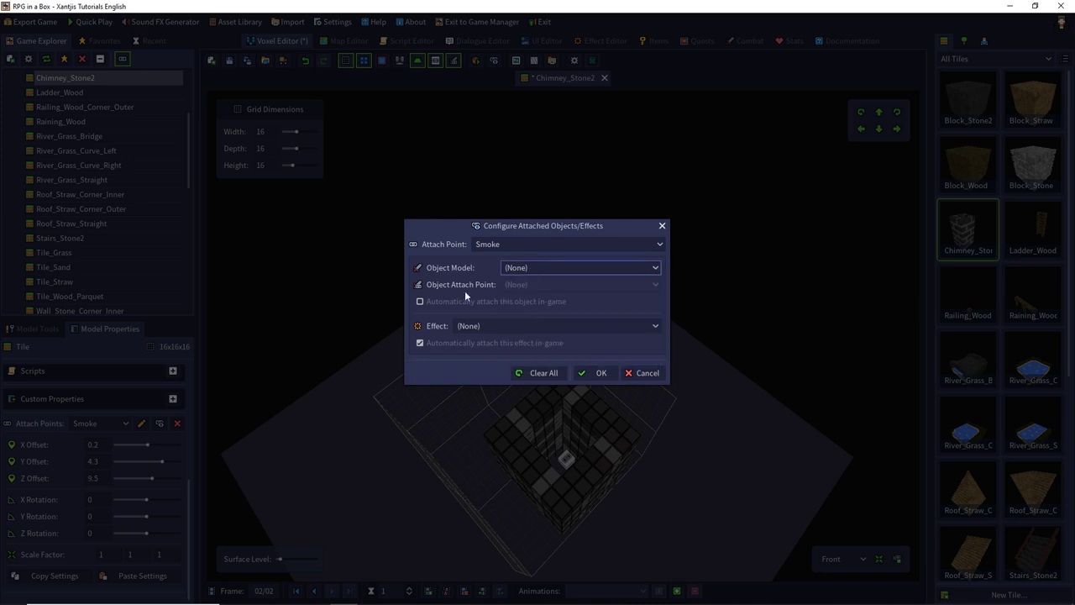
left_click(463, 326)
left_click(482, 355)
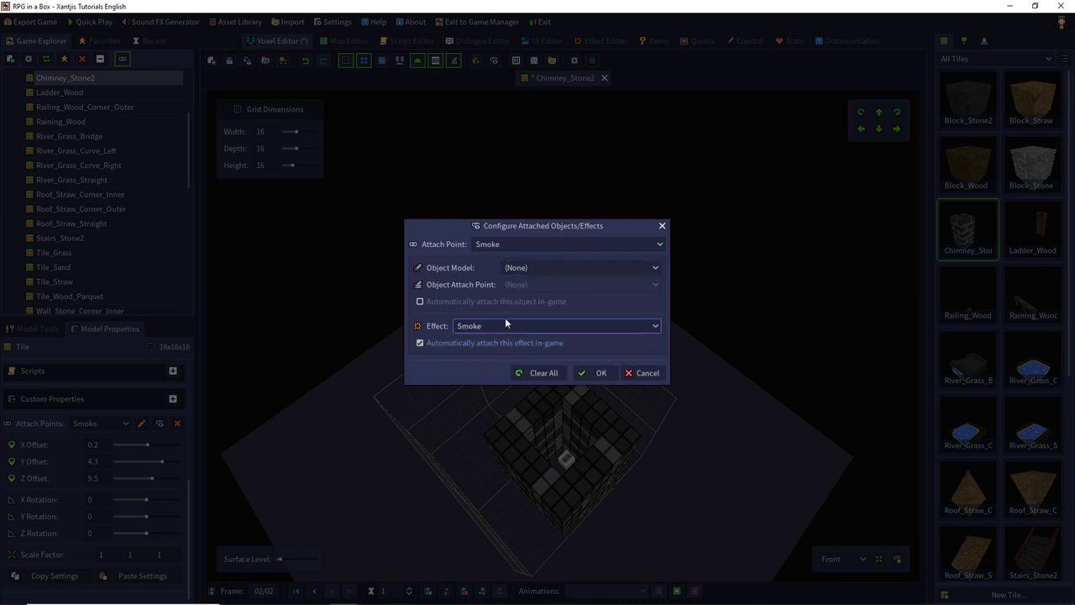
left_click(597, 373)
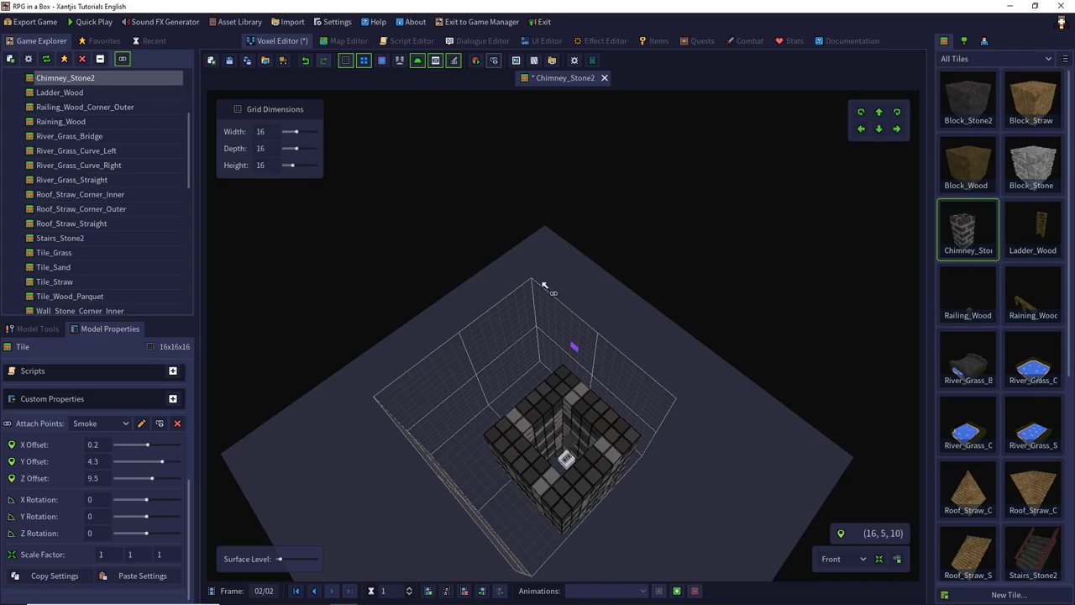
Raise the Smoke attach point to a Z offset of 13.5 and save the chimney model.
right_click_drag(468, 346, 652, 230)
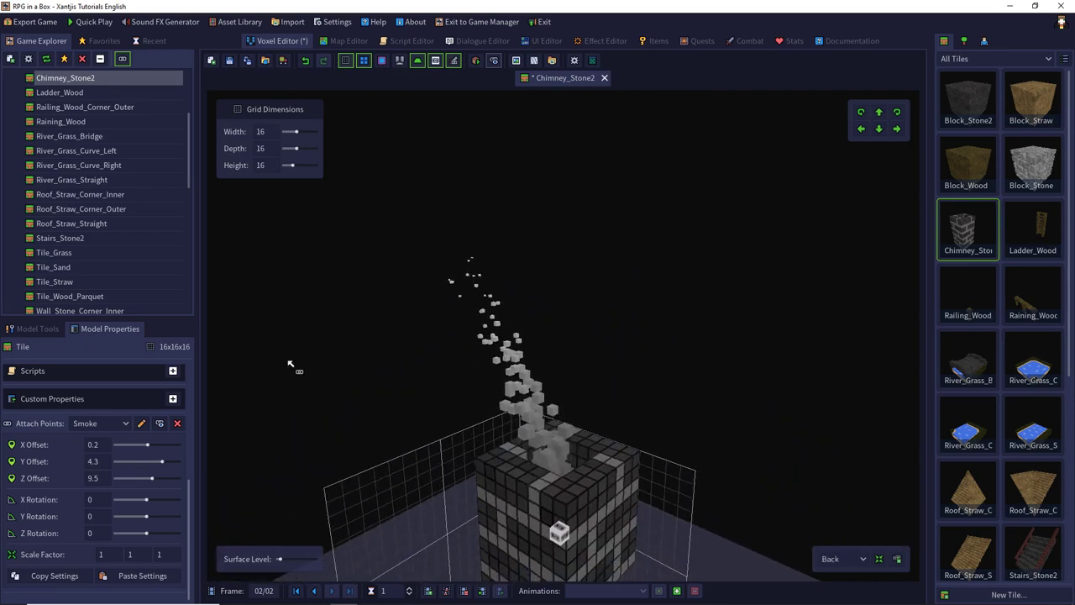
left_click_drag(152, 480, 168, 480)
left_click(230, 61)
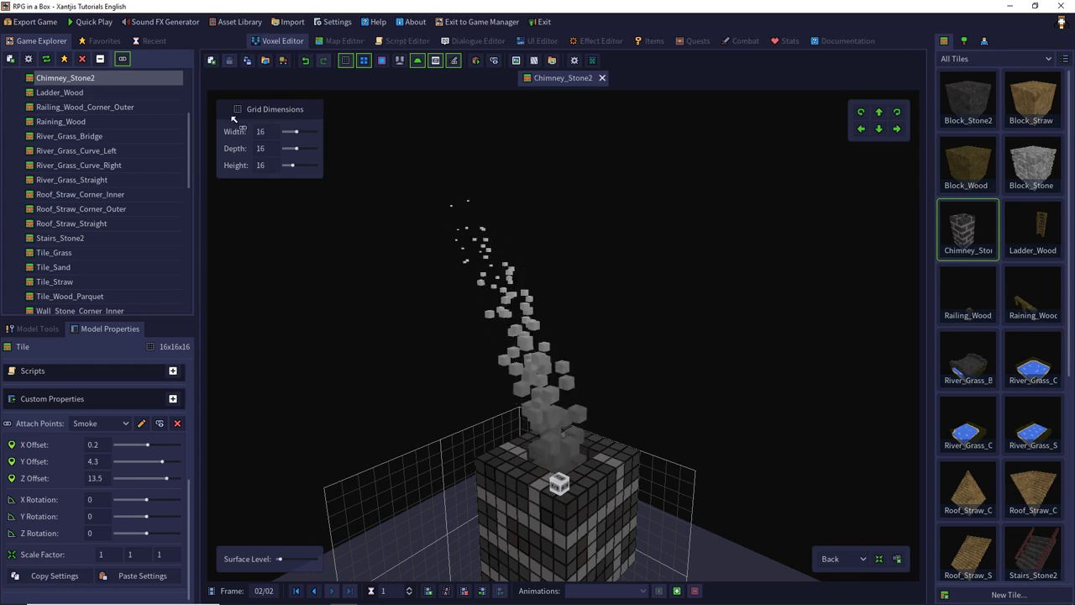
Examine the chimney on the StartArea house roof in the map, with the tile selection tool active.
left_click(344, 41)
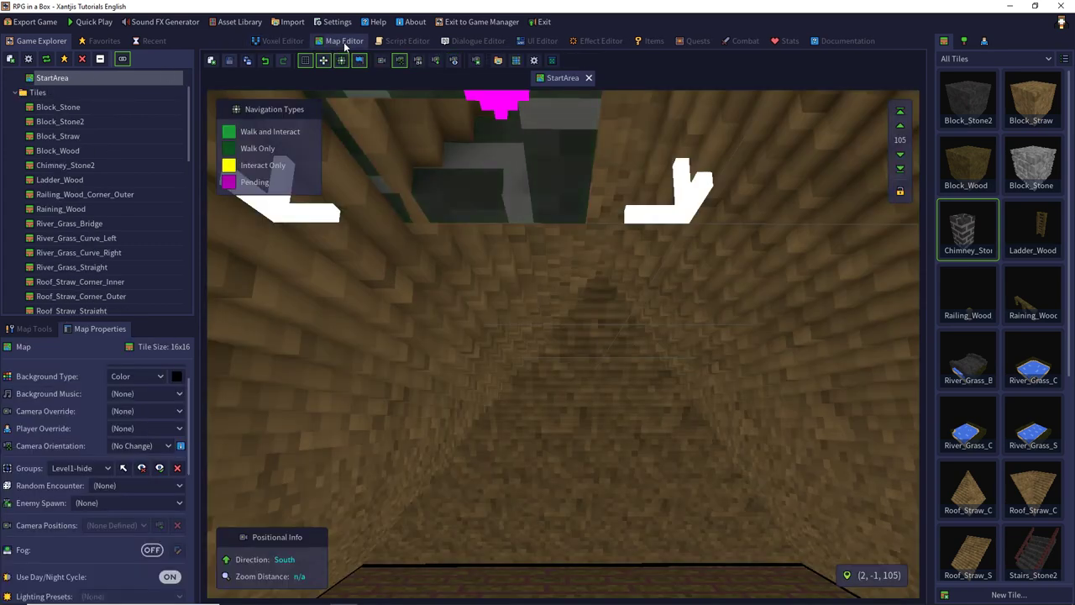
scroll(470, 210, "down", 5)
scroll(487, 274, "down", 5)
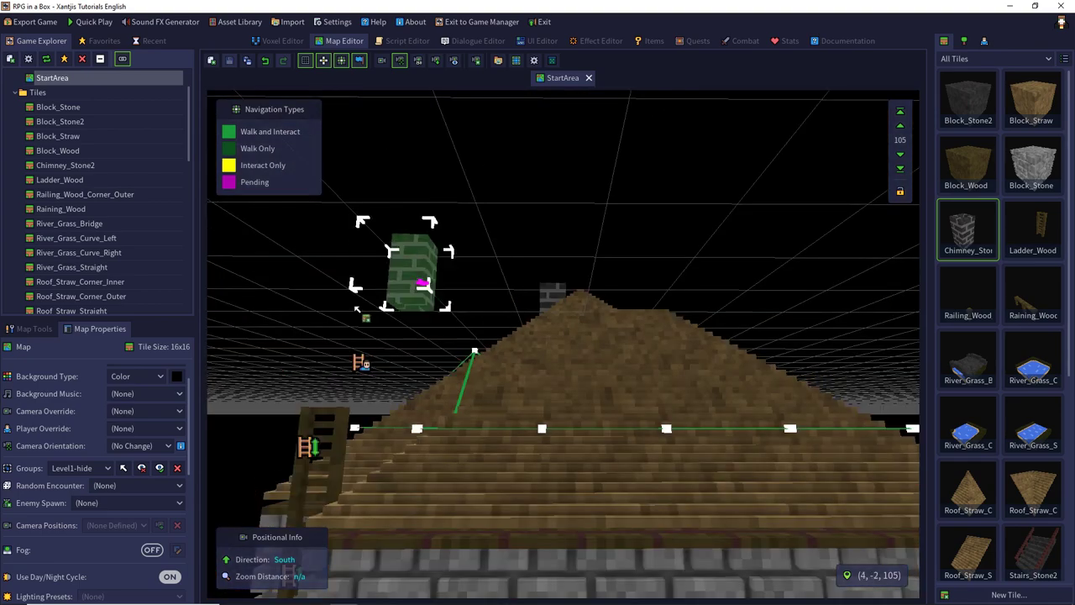
left_click(34, 329)
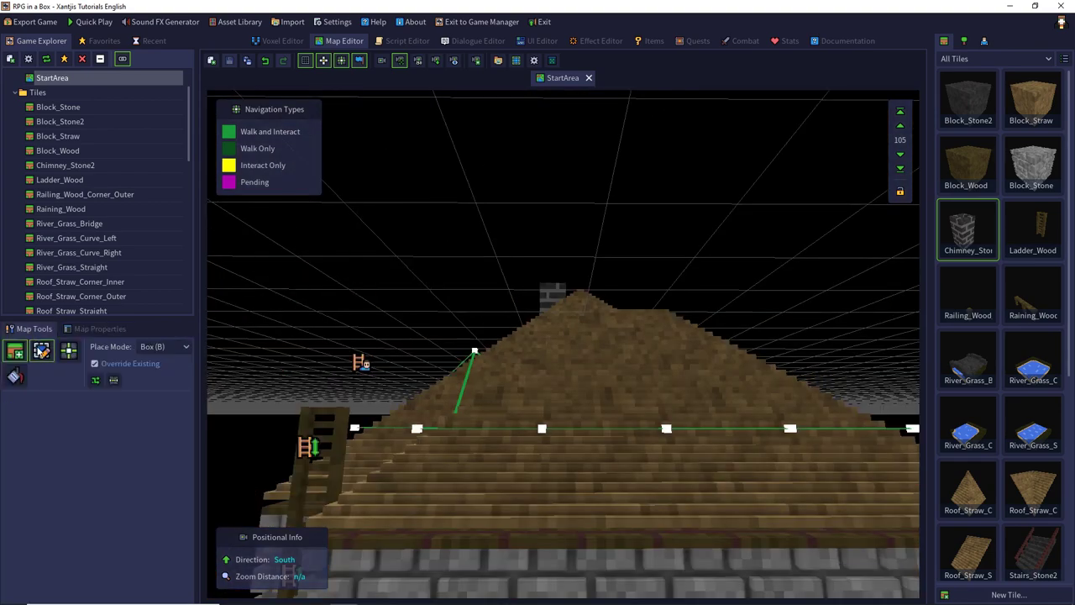
left_click(39, 350)
middle_click_drag(422, 304, 593, 395)
key("w")
scroll(593, 397, "up", 2)
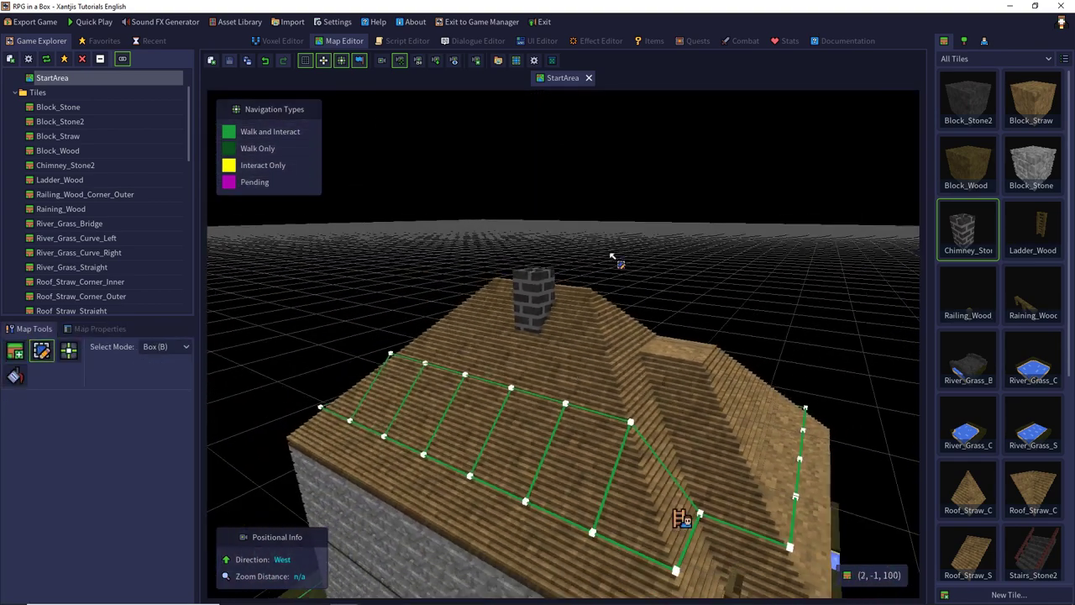
Close and reopen the StartArea map, check the roof chimney for smoke, and close the map again.
left_click(589, 77)
left_click(508, 210)
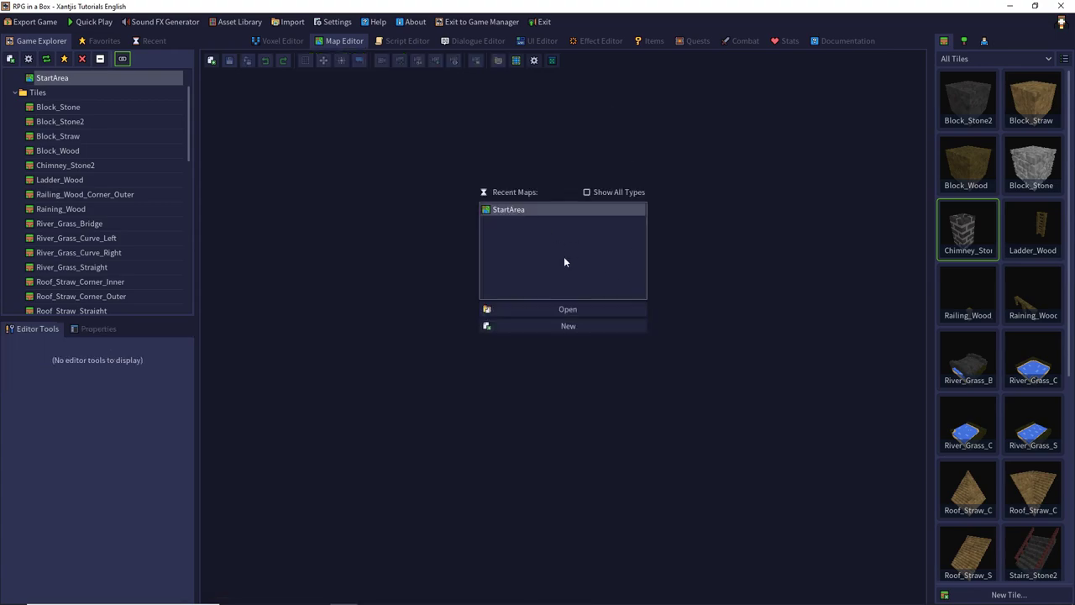
left_click(568, 309)
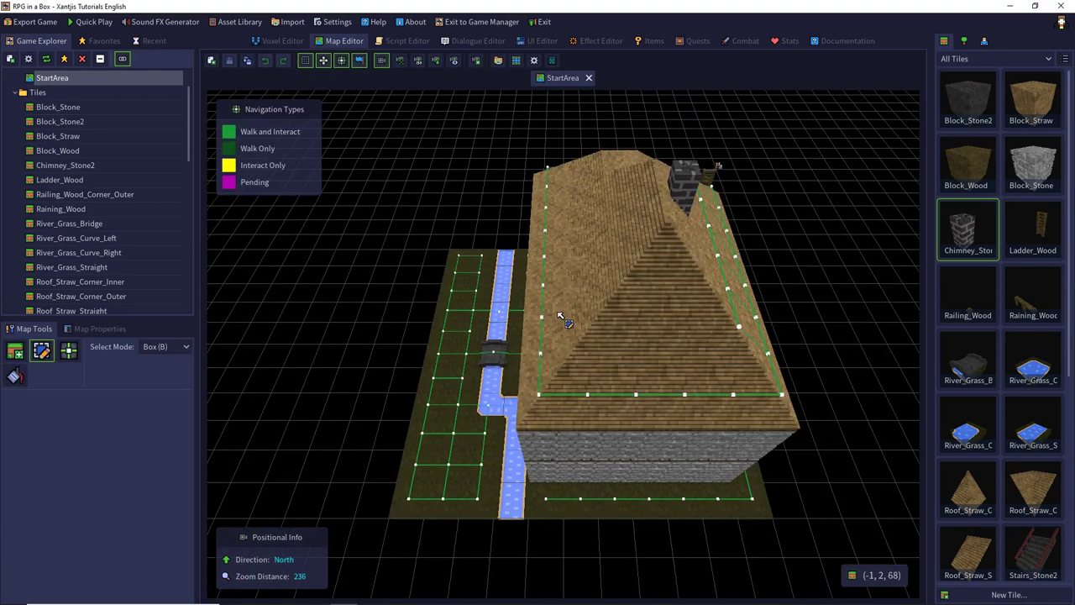
right_click_drag(563, 319, 413, 206)
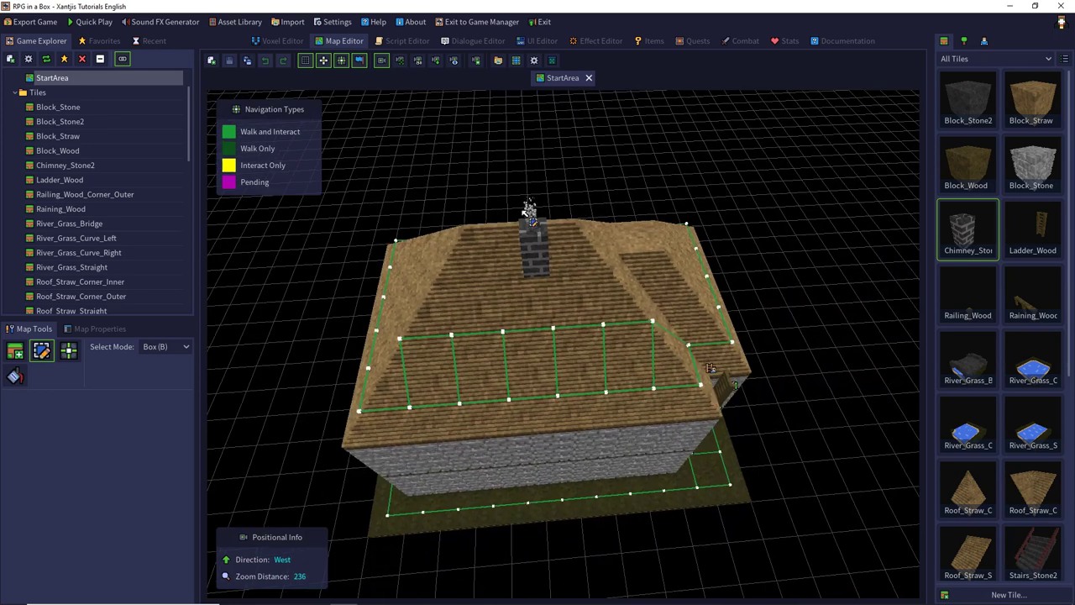
left_click(588, 78)
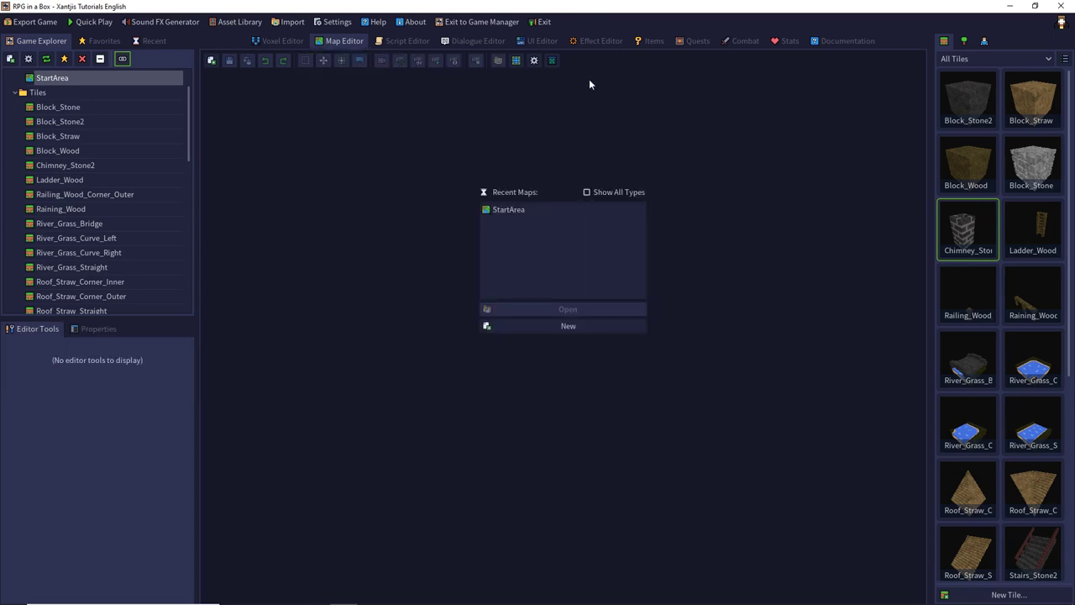
Configure the gameplay camera with the Standard type and Orthogonal projection.
left_click(29, 59)
left_click(340, 171)
left_click(342, 182)
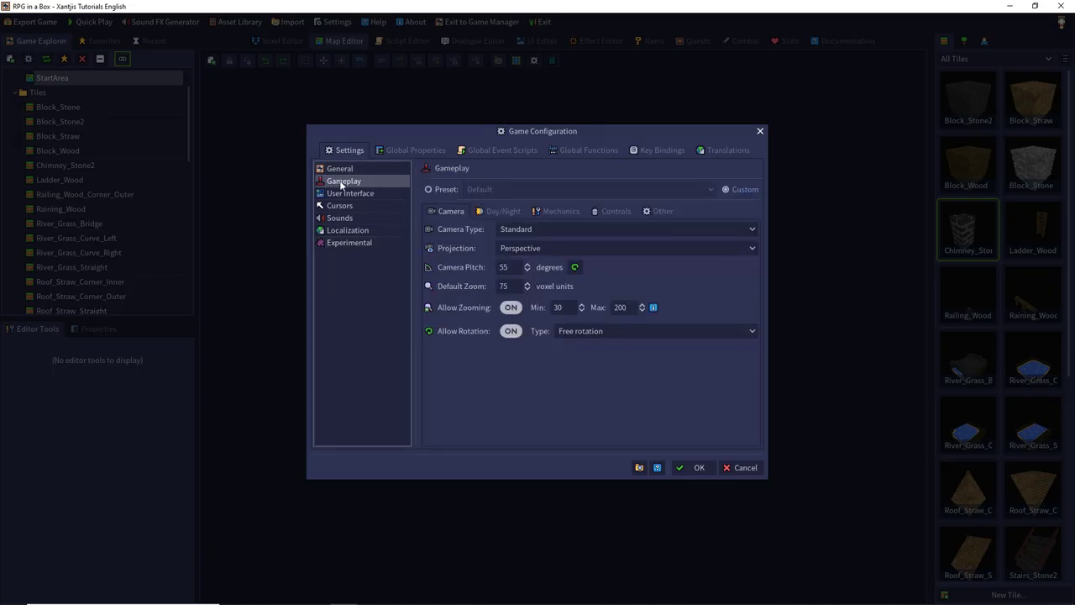
left_click(522, 229)
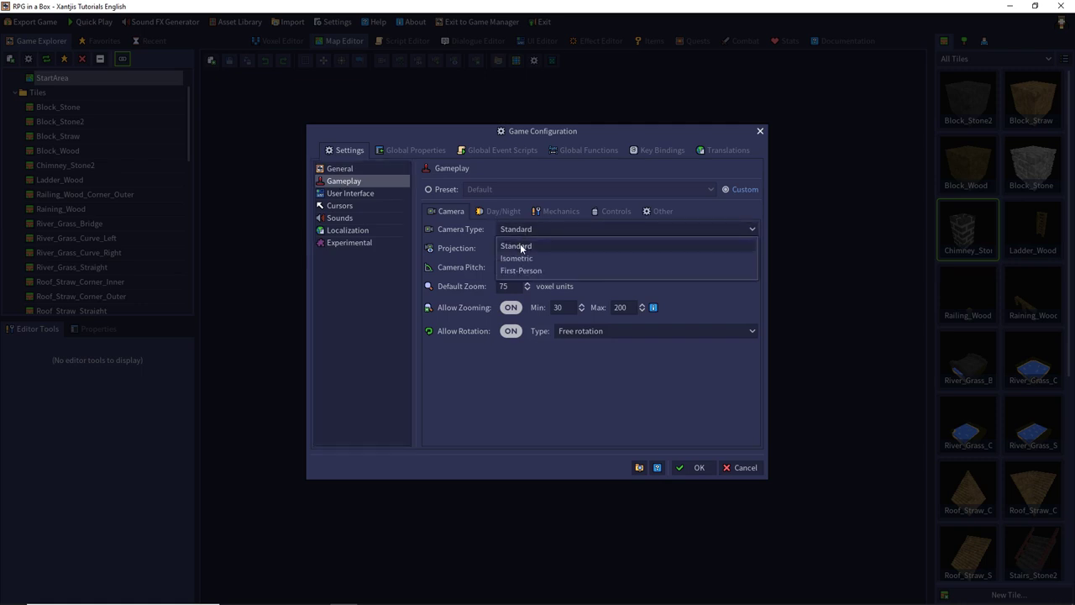
left_click(522, 246)
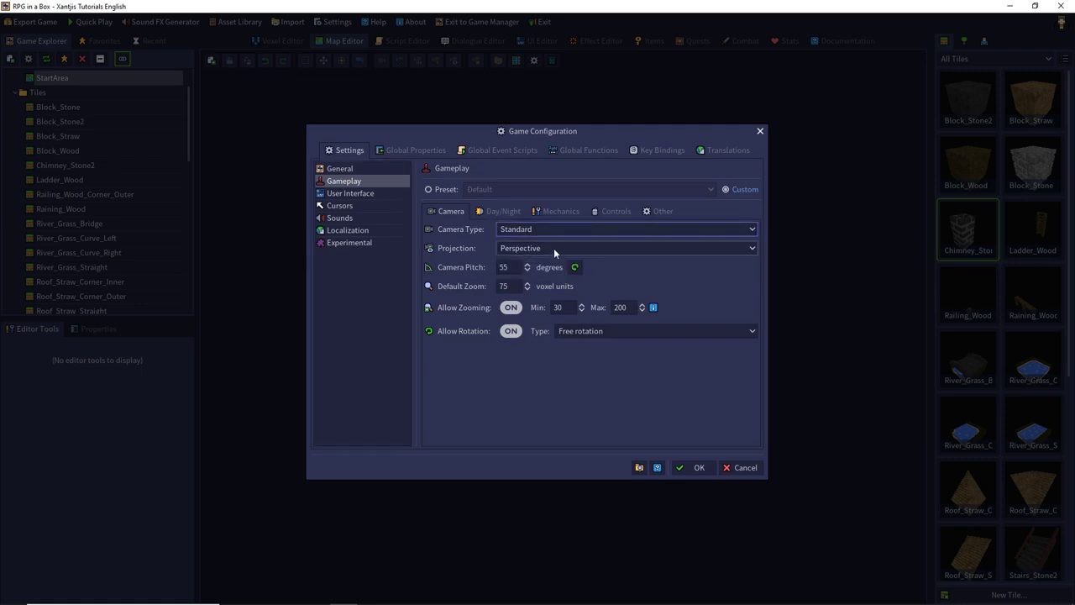
left_click(554, 247)
left_click(521, 278)
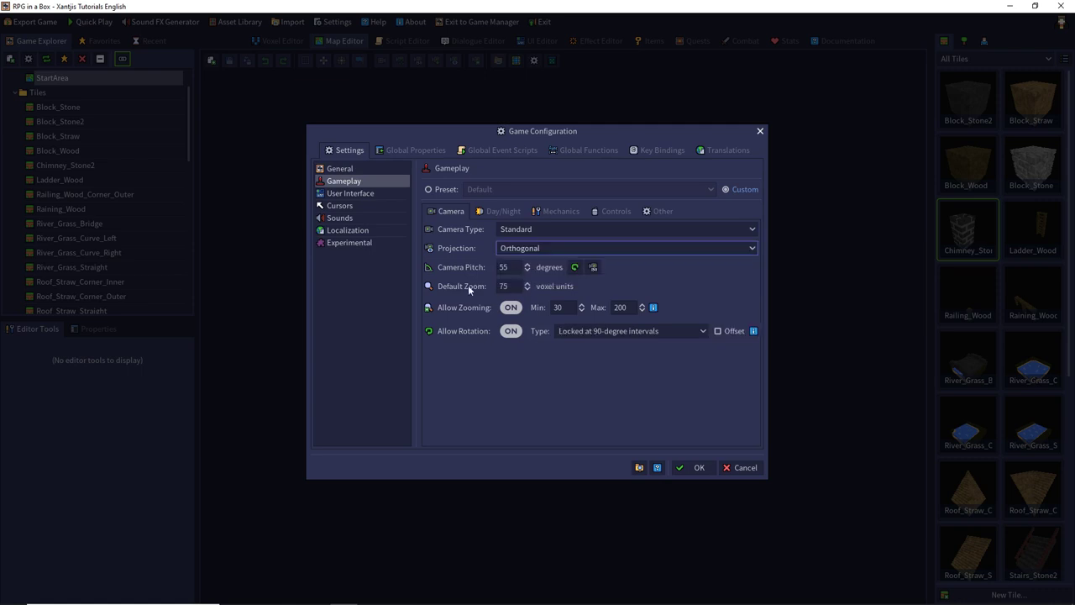
left_click(688, 469)
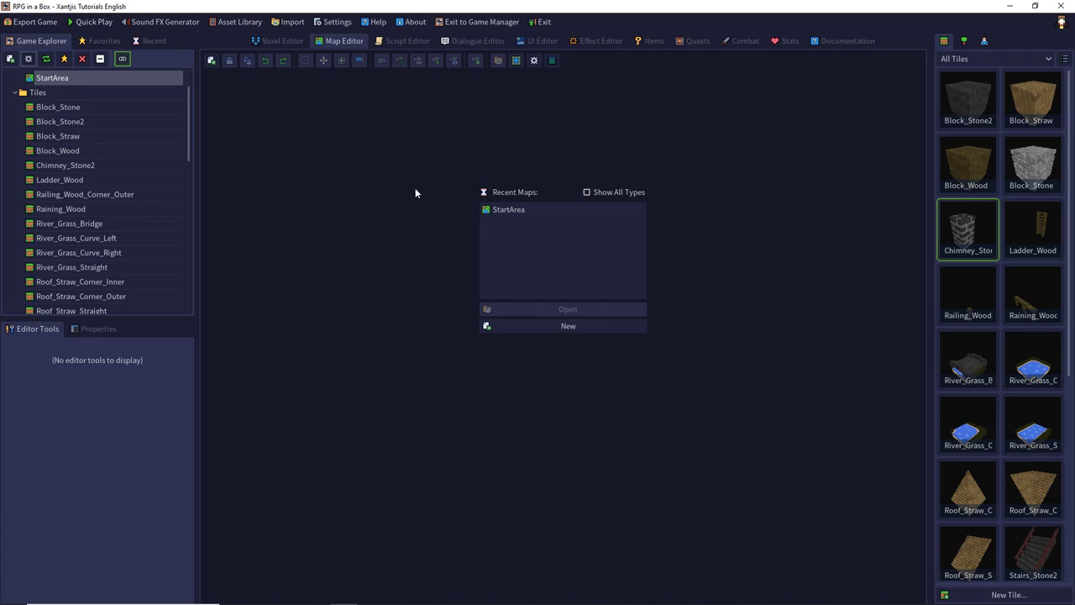
Playtest the game from a new game, rotating the camera and walking the character up the house's stairs.
left_click(91, 22)
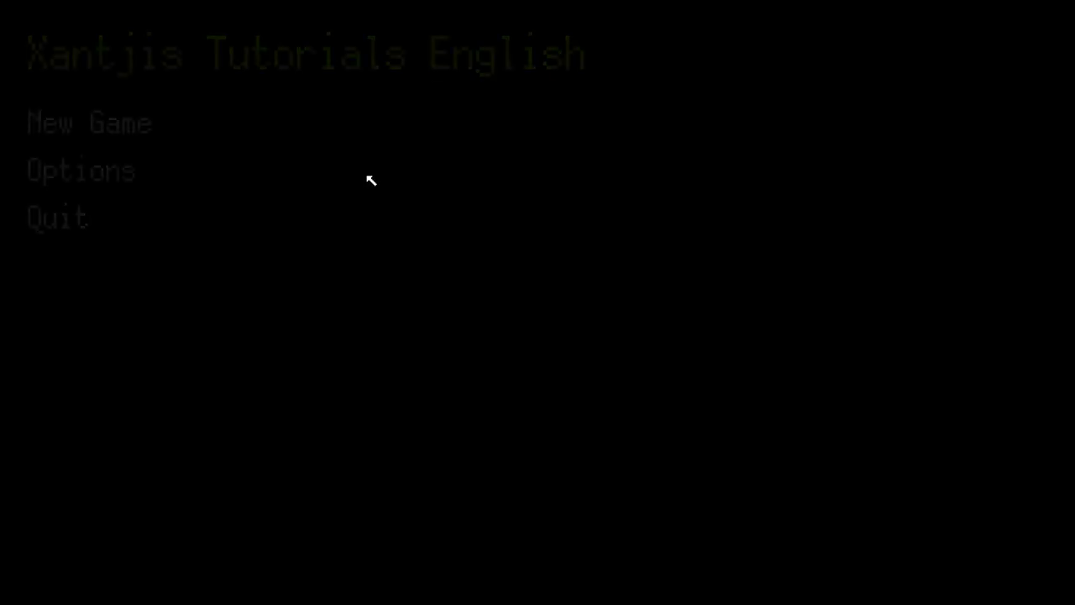
left_click(106, 132)
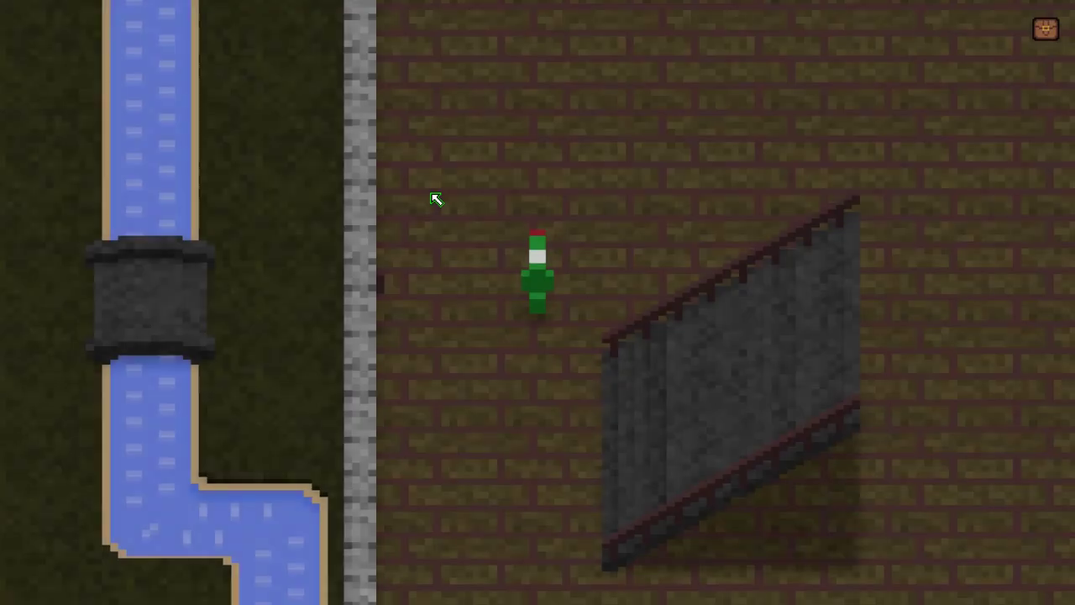
key("s")
key("e")
key("e")
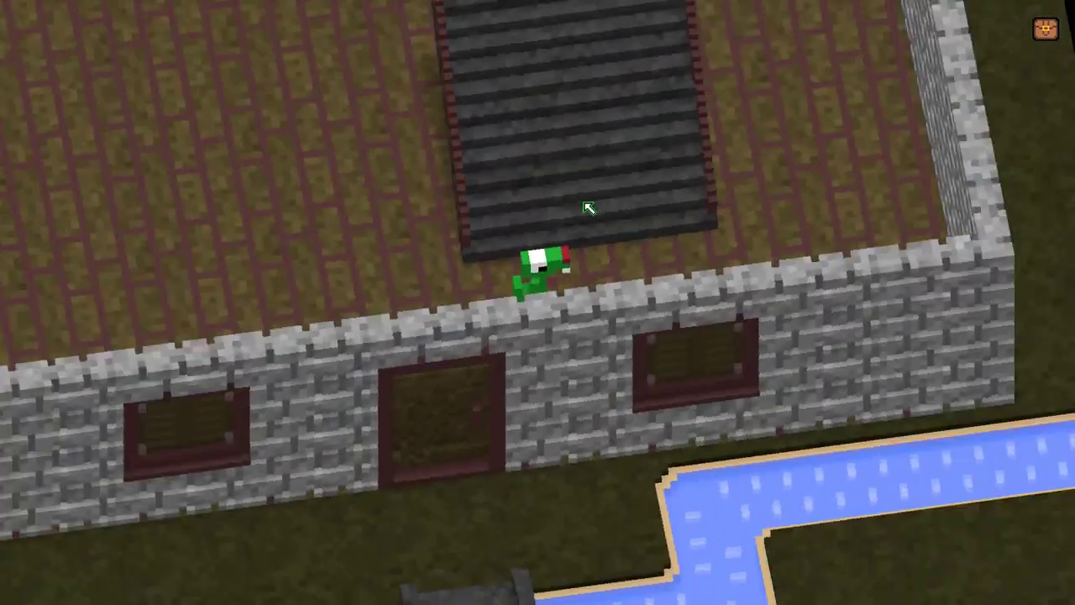
key("q")
key("w")
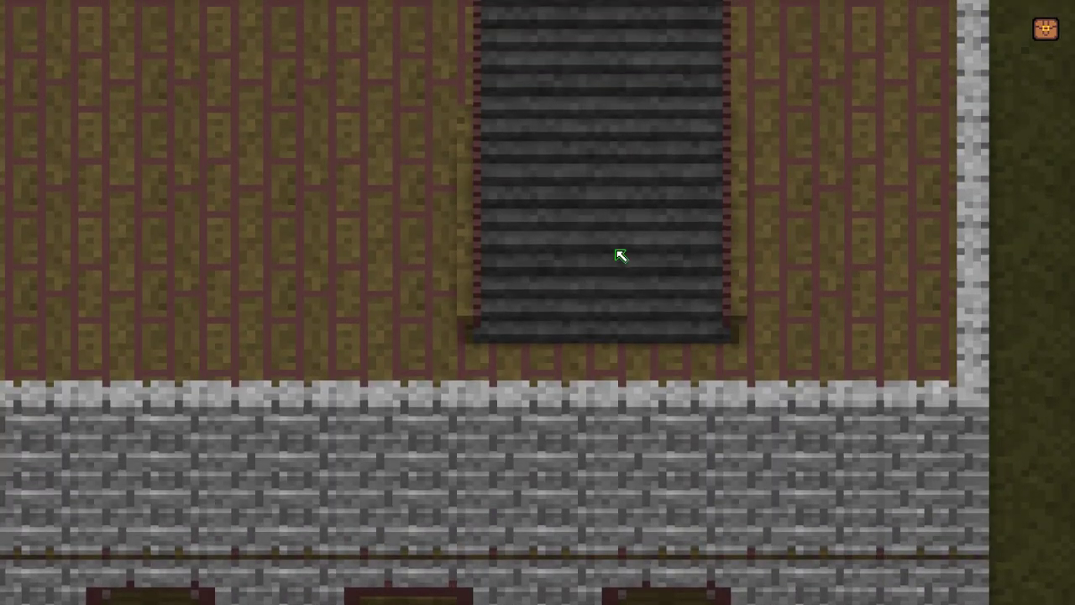
Walk the character across the upper floor and up the next stairs in a zoomed-out view, checking the chimney smoke.
key("a")
key("a")
key("s")
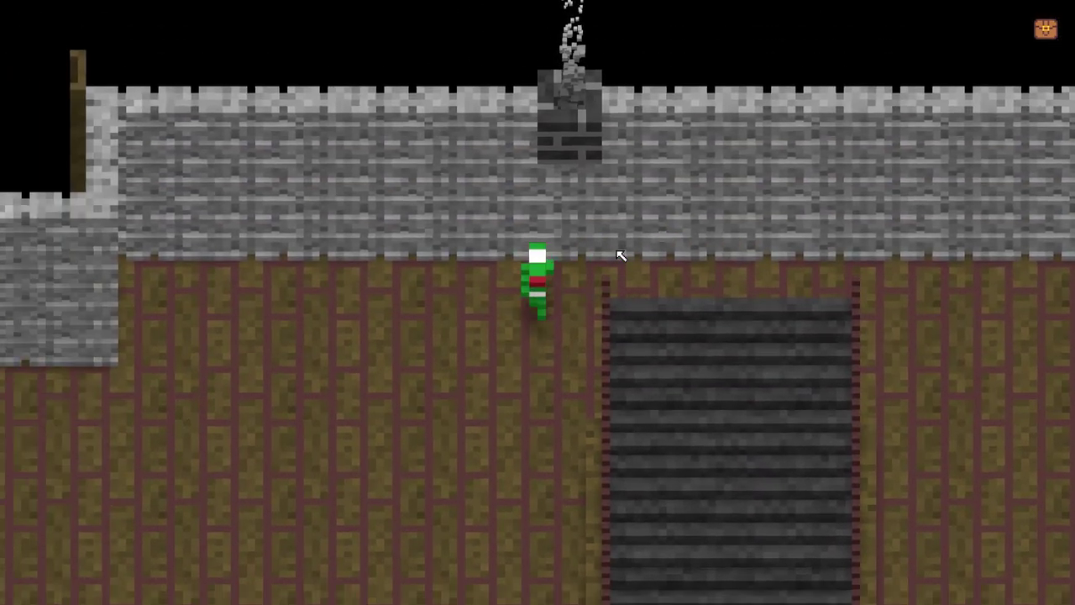
scroll(619, 255, "down", 2)
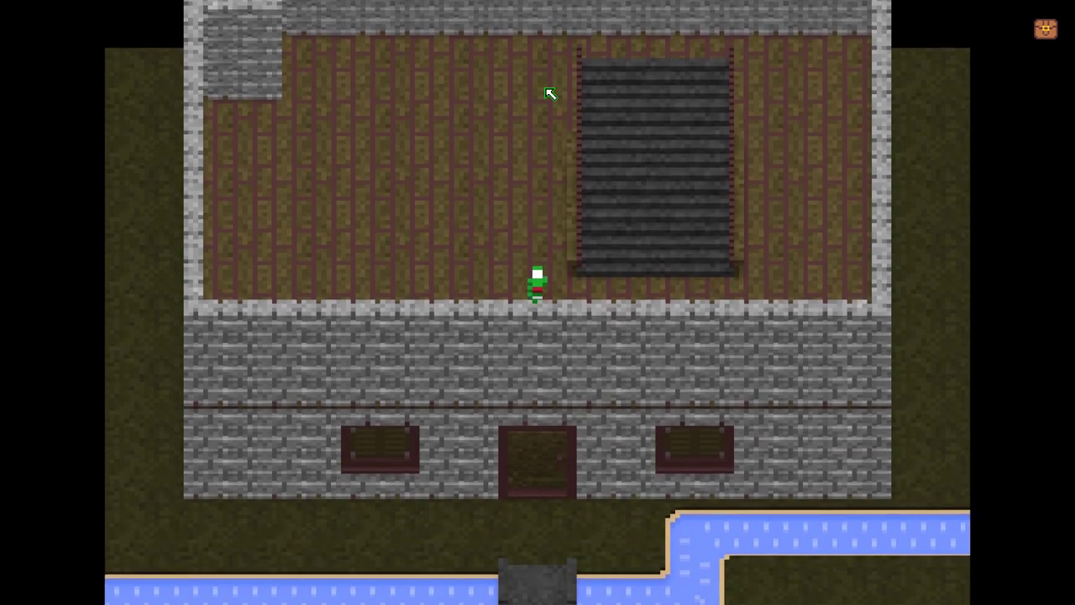
key("d")
key("w")
key("w")
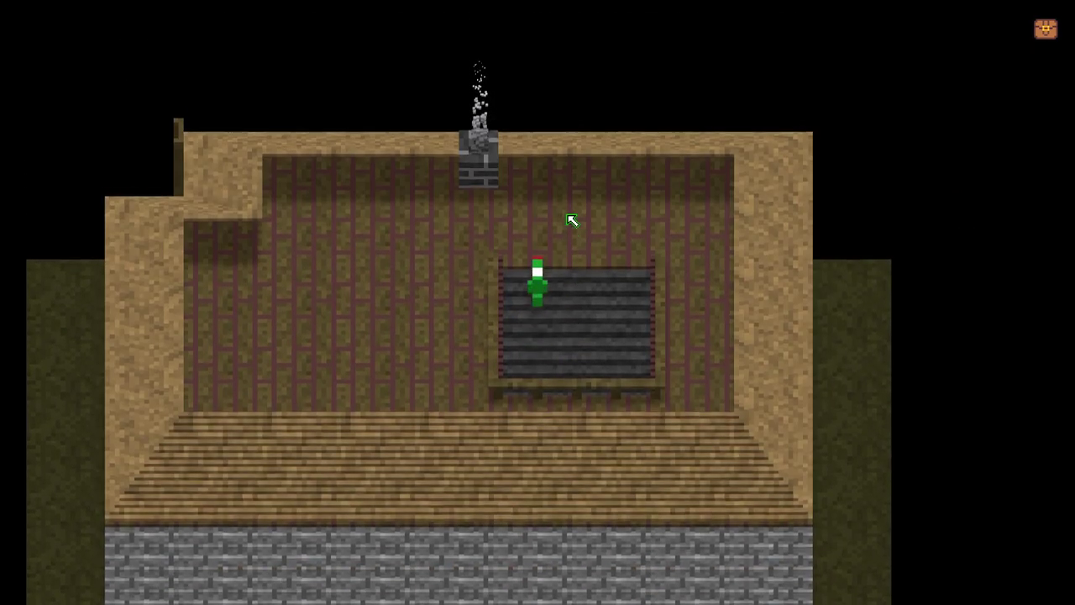
Rotate the camera and walk the character from the roof down both flights of stairs to the ground floor.
key("q")
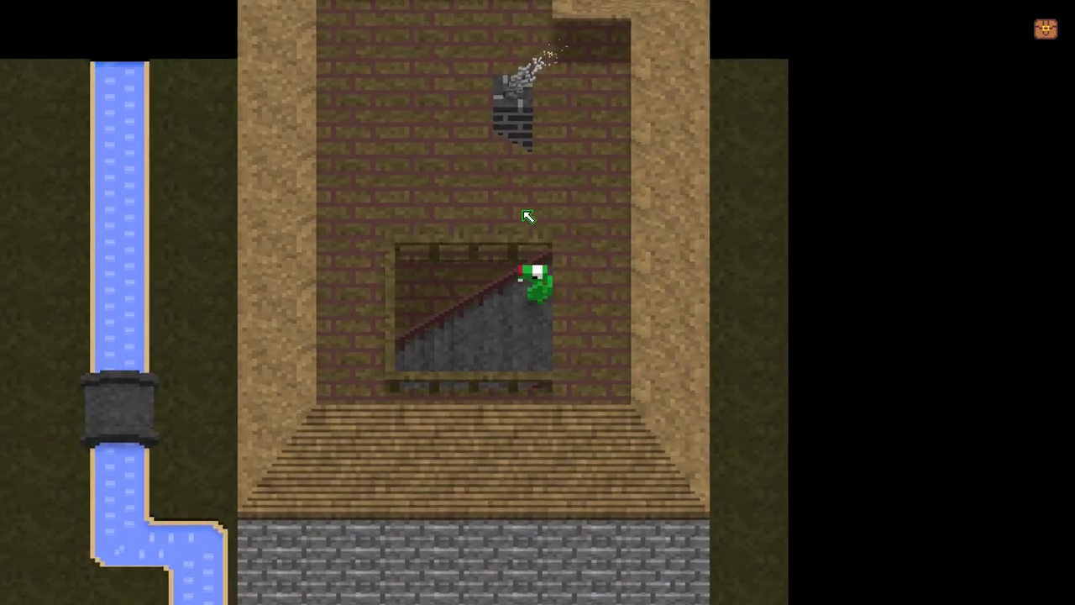
key("a")
key("w")
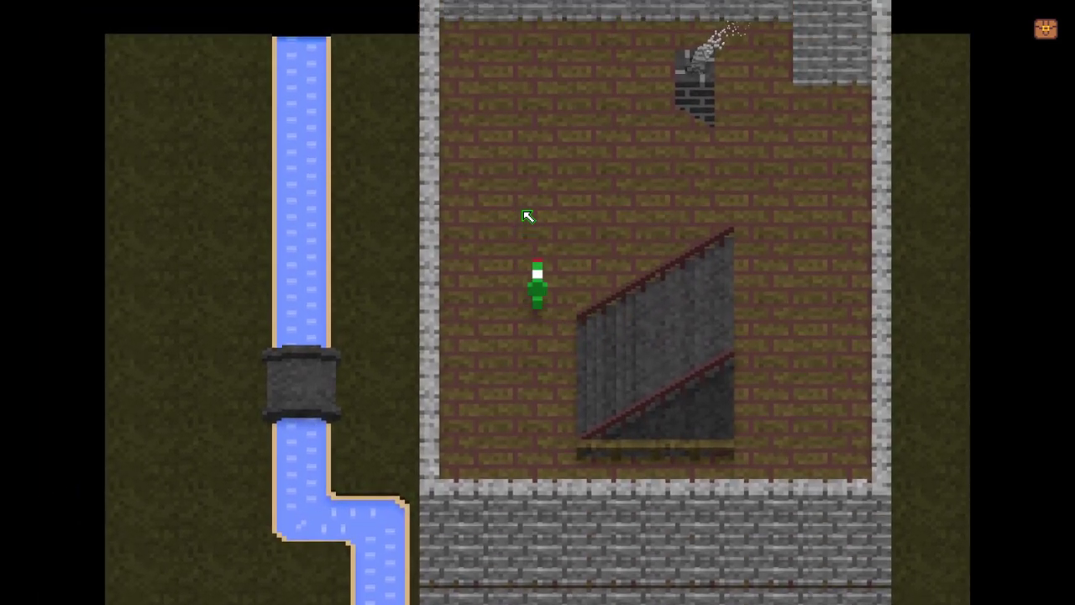
key("d")
key("d")
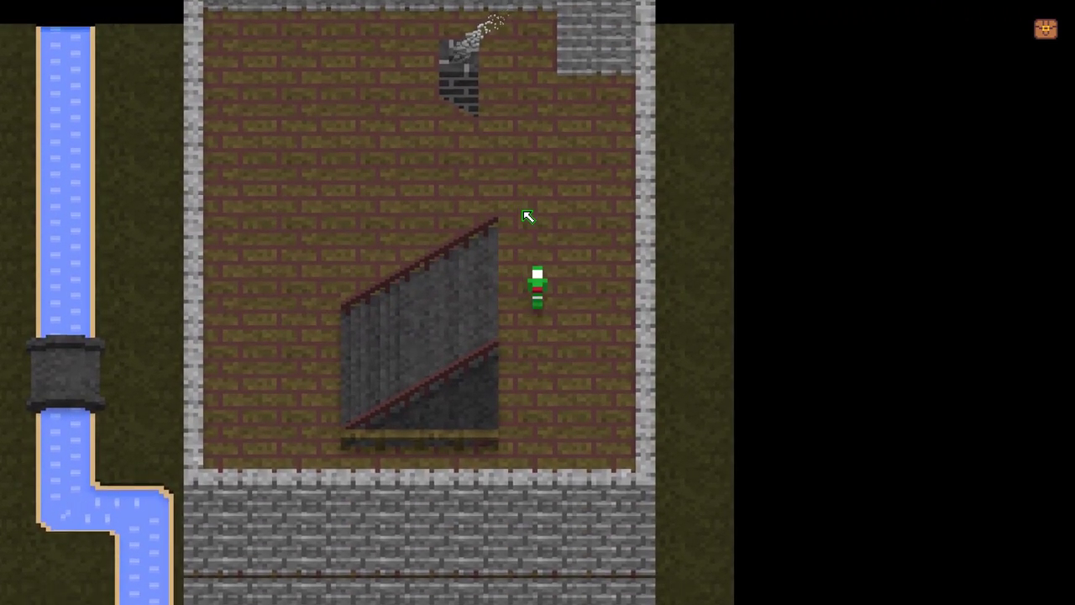
key("a")
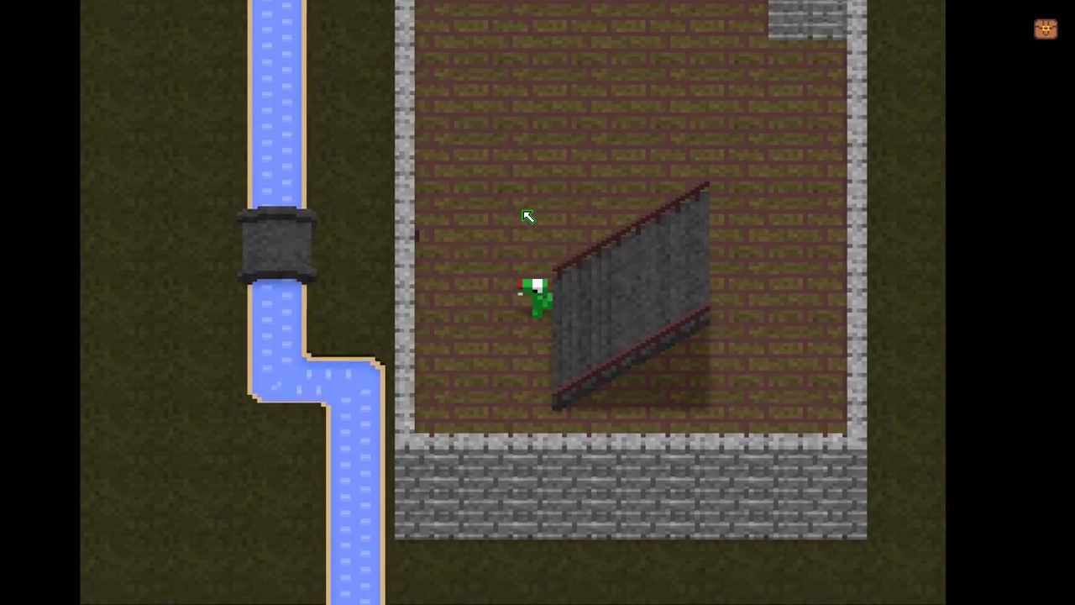
Rotate the camera to face the house front and walk the character out the front door and across the bridge.
key("q")
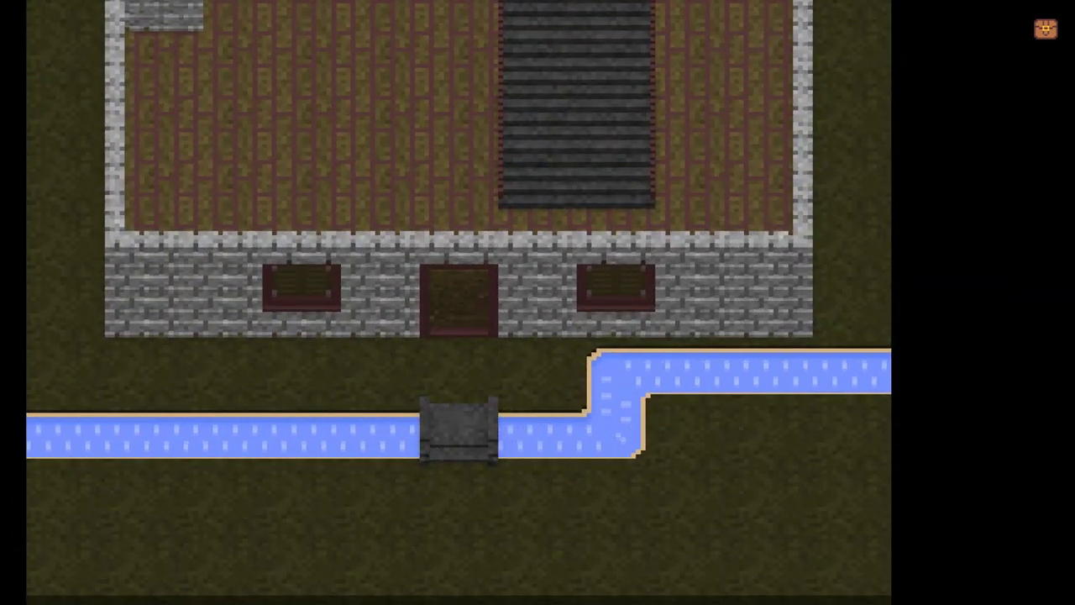
left_click(463, 303)
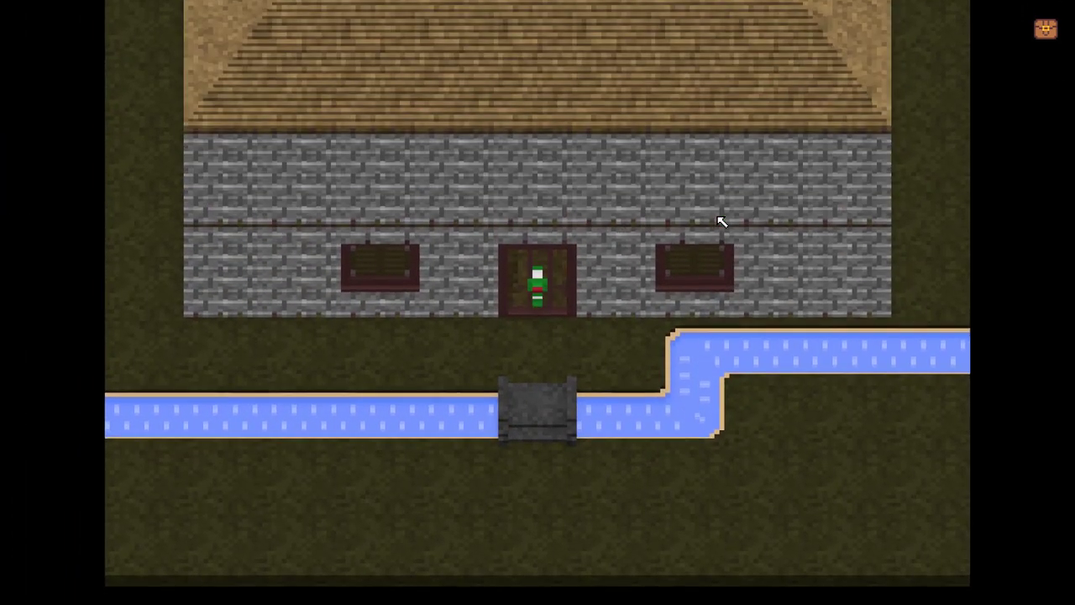
key("s")
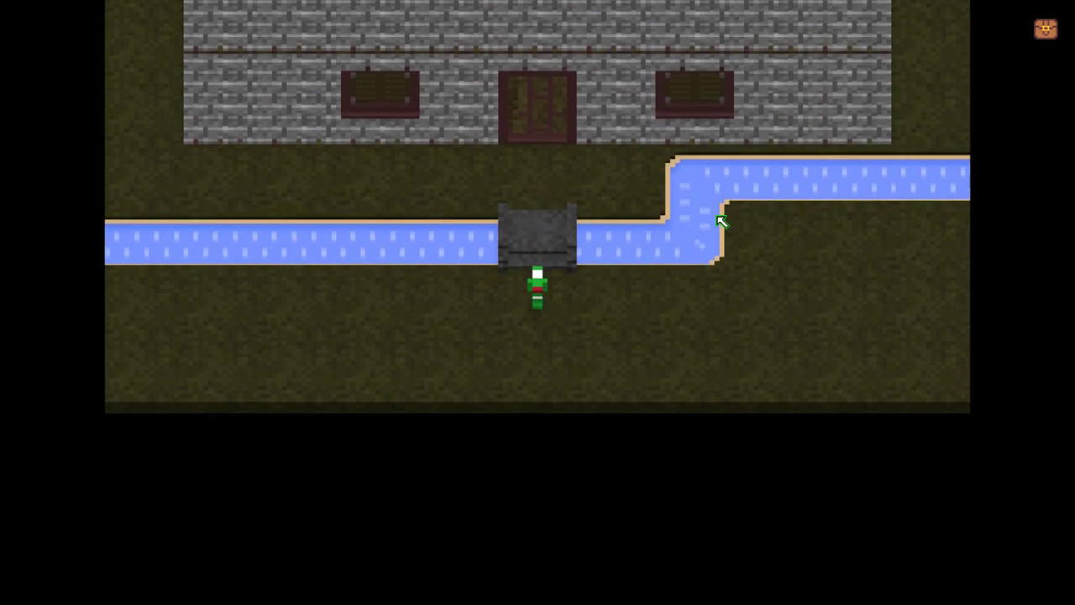